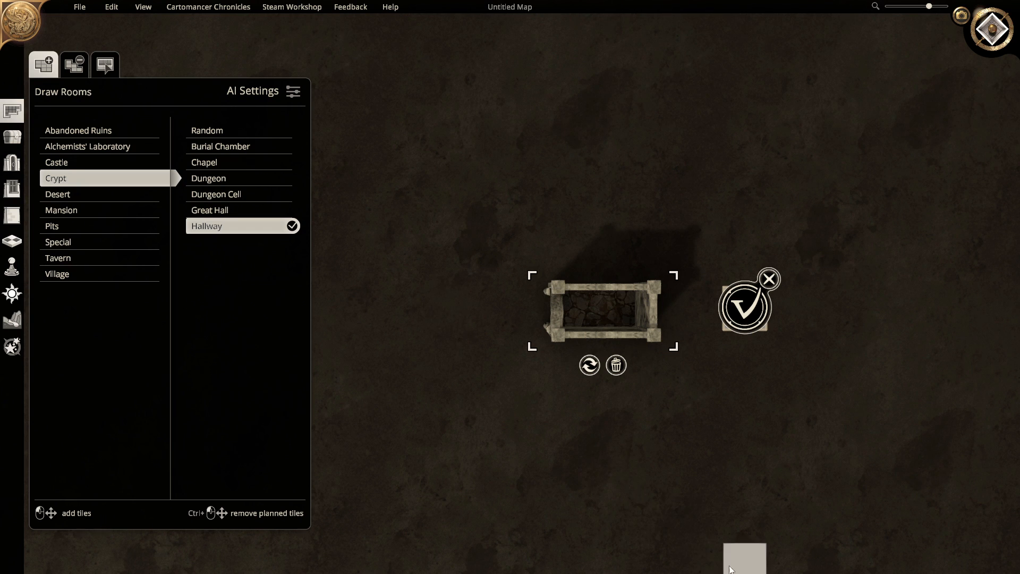
Build the planned Crypt Hallway tiles as a second small room beside the existing hallway
middle_click_drag(724, 433, 700, 299)
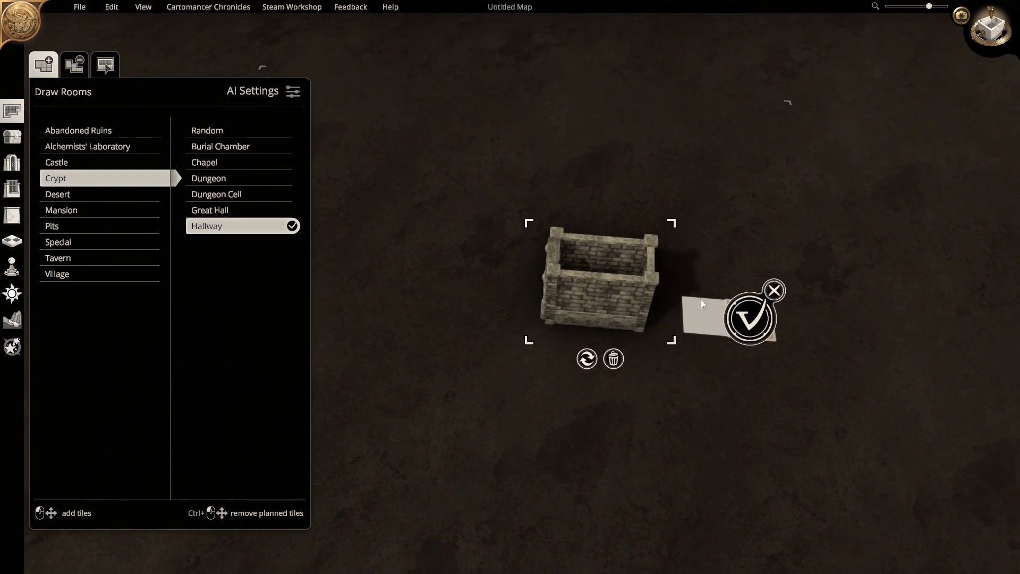
left_click(750, 318)
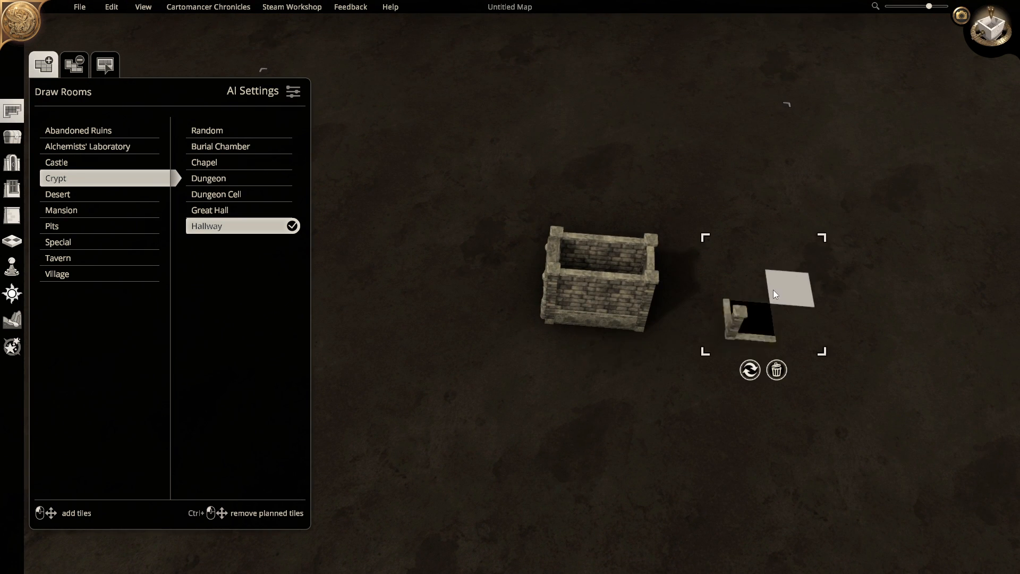
left_click(772, 289)
left_click(746, 344)
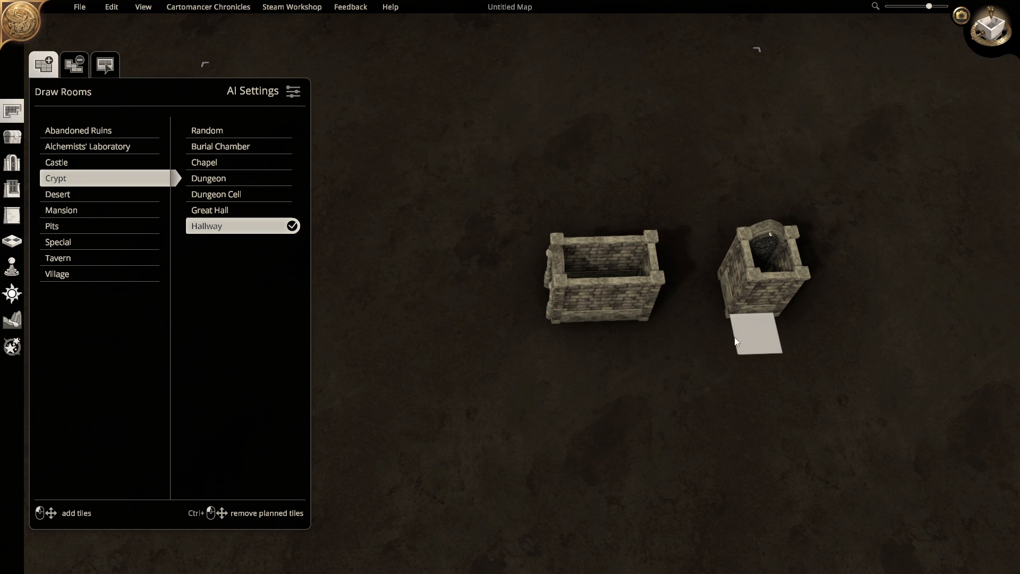
Remove the crypt hallway rooms so that the map is empty
left_click(598, 300)
left_click(615, 296)
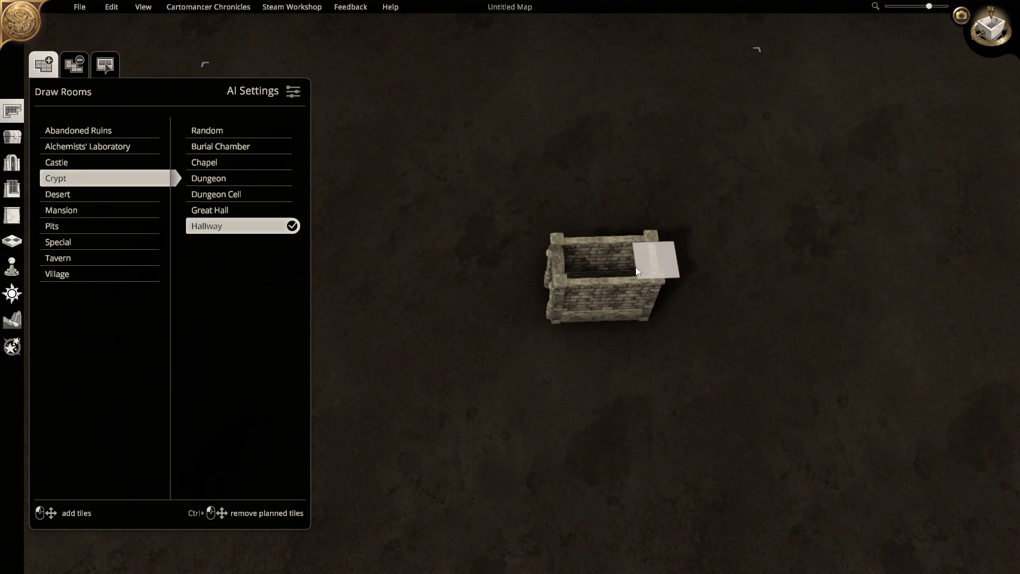
key("d")
key("w")
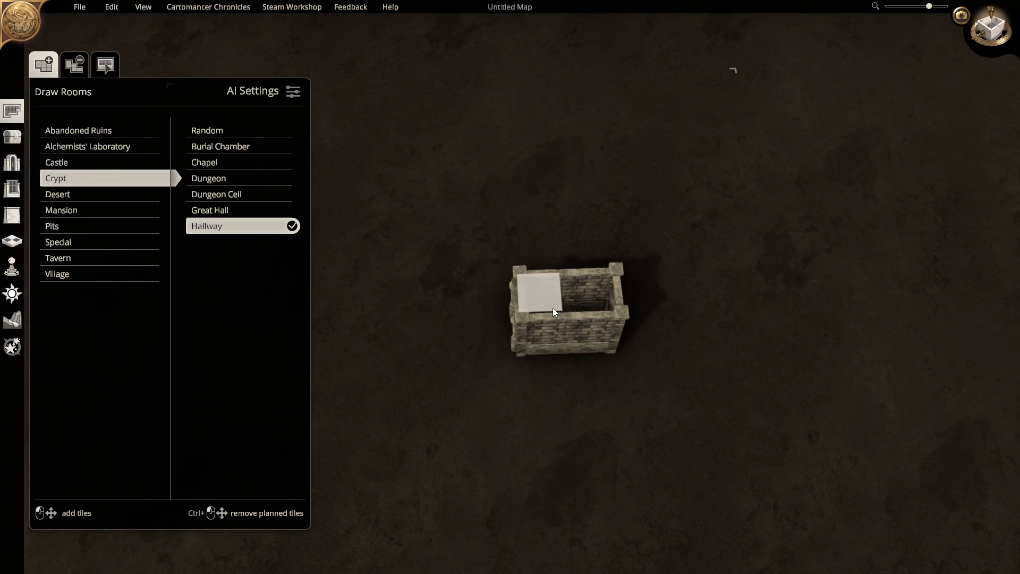
left_click_drag(541, 309, 595, 335)
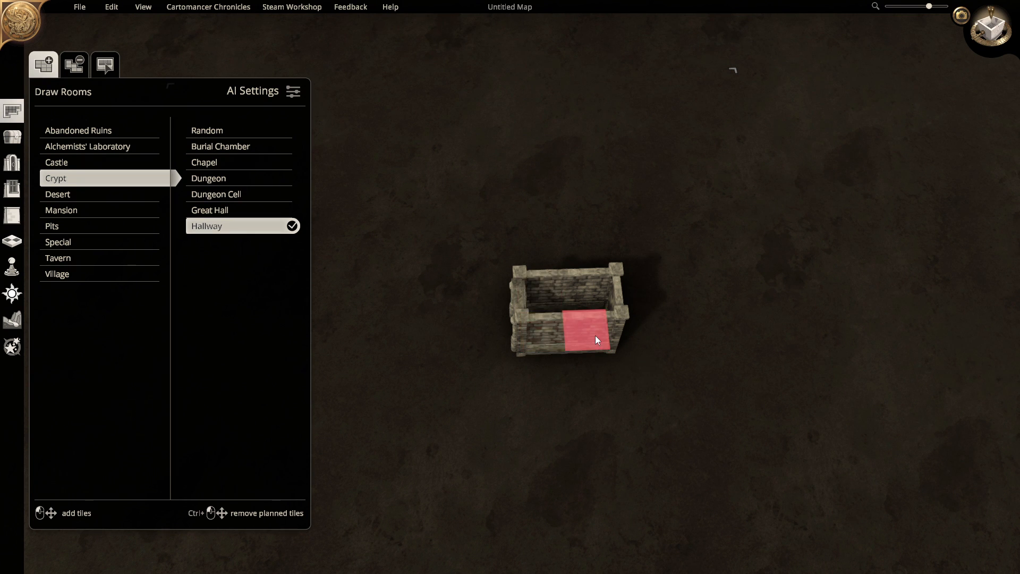
left_click(78, 68)
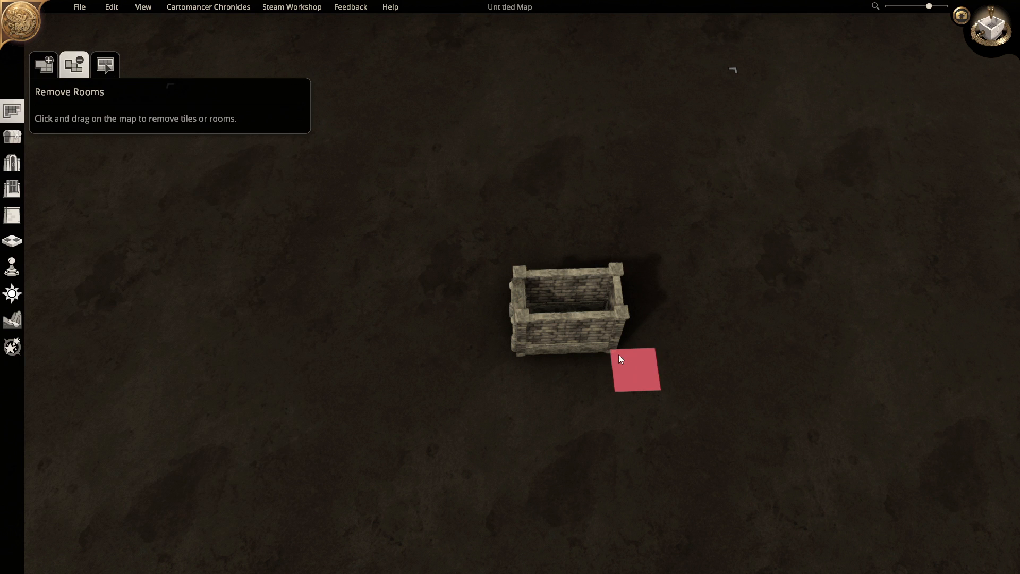
left_click_drag(534, 318, 599, 323)
left_click(584, 327)
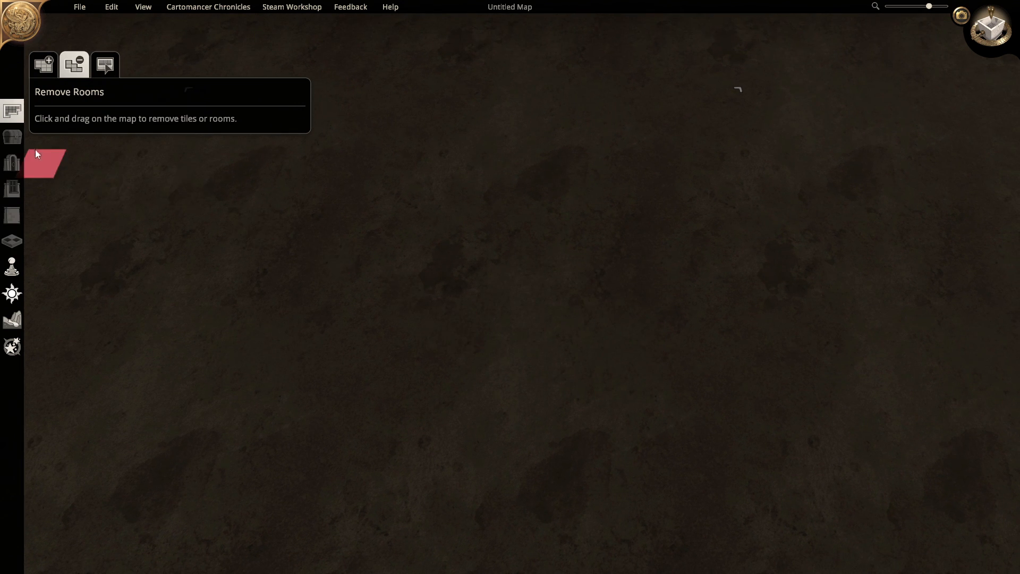
Draw and build a large rectangular Laboratory room in the Alchemists' Laboratory style
left_click(44, 65)
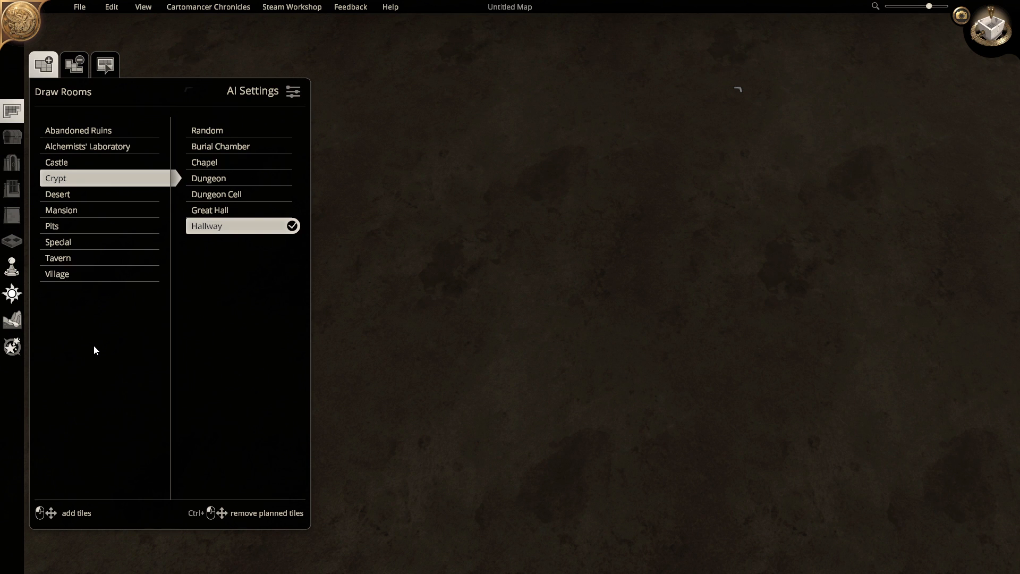
left_click(60, 259)
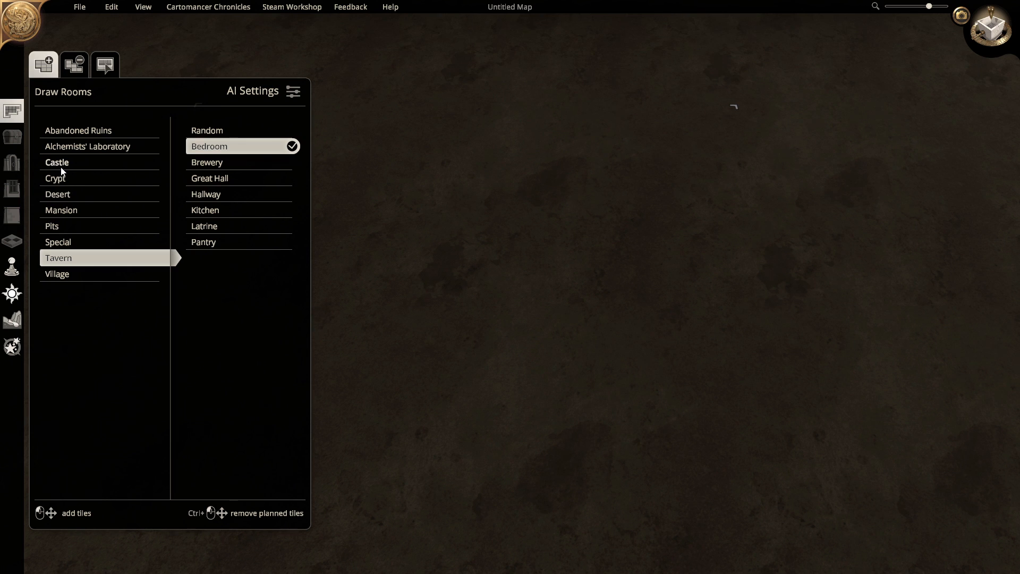
left_click(109, 147)
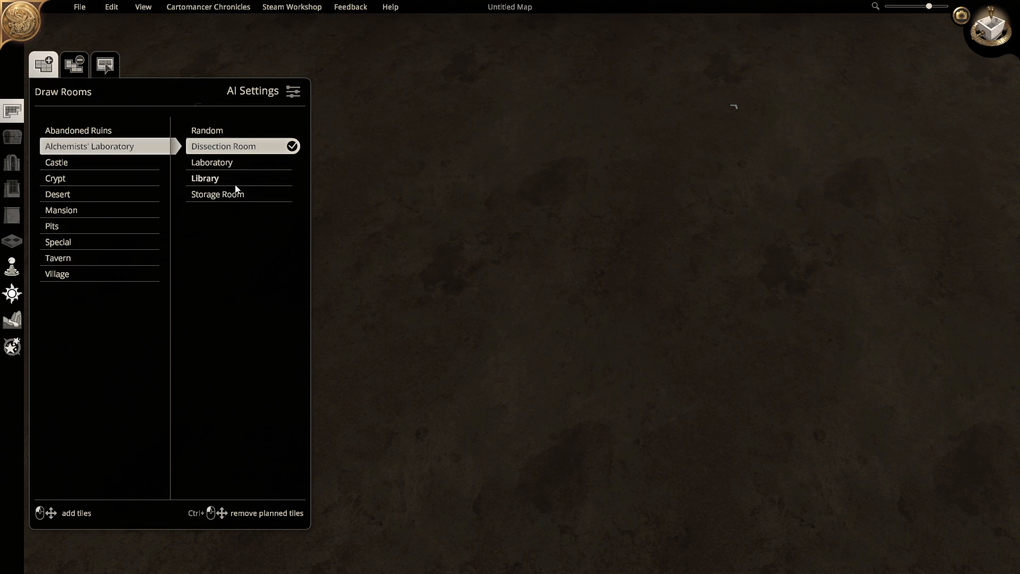
left_click(223, 162)
left_click_drag(356, 167, 635, 407)
left_click(468, 271)
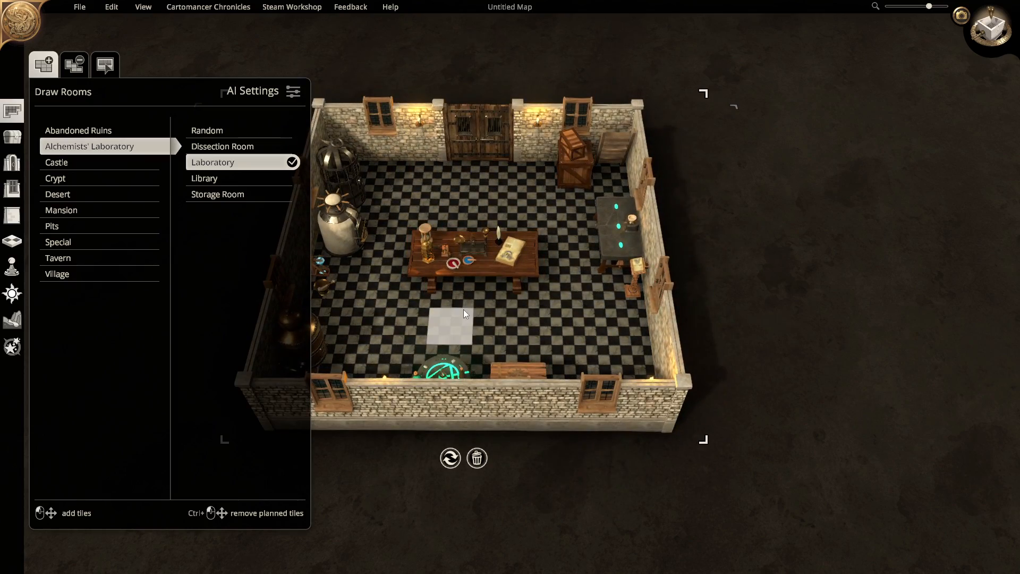
Delete the central table, crates, stone table and lectern from the laboratory
scroll(463, 309, "up", 5)
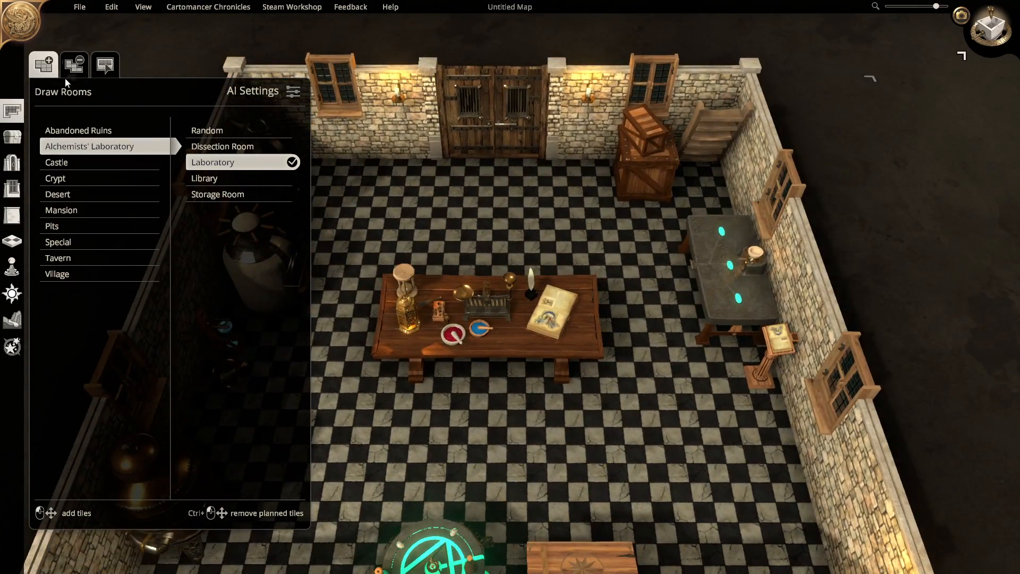
left_click(12, 137)
key("Delete")
key("Delete")
key("Delete")
key("Delete")
key("Delete")
Delete the laboratory's remaining furnishings, including the copper still, furnace, cage, magic circle and low wooden furniture
middle_click_drag(757, 346, 413, 325)
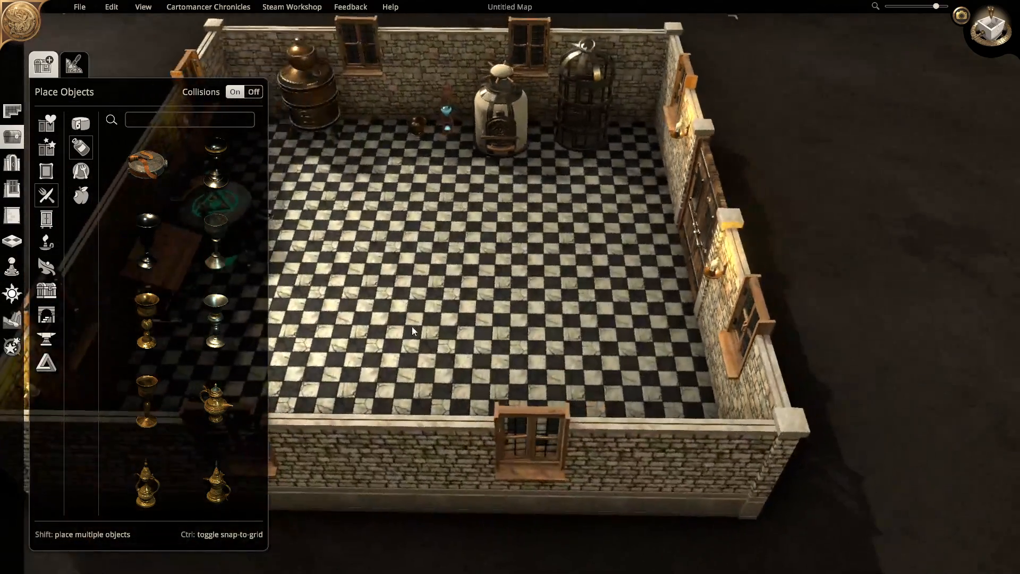
key("Delete")
key("Delete")
key("Delete")
key("Delete")
middle_click_drag(456, 197, 209, 195)
right_click_drag(321, 109, 417, 311)
middle_click_drag(565, 314, 538, 276)
mouse_move(538, 277)
key("Delete")
mouse_move(432, 259)
key("Delete")
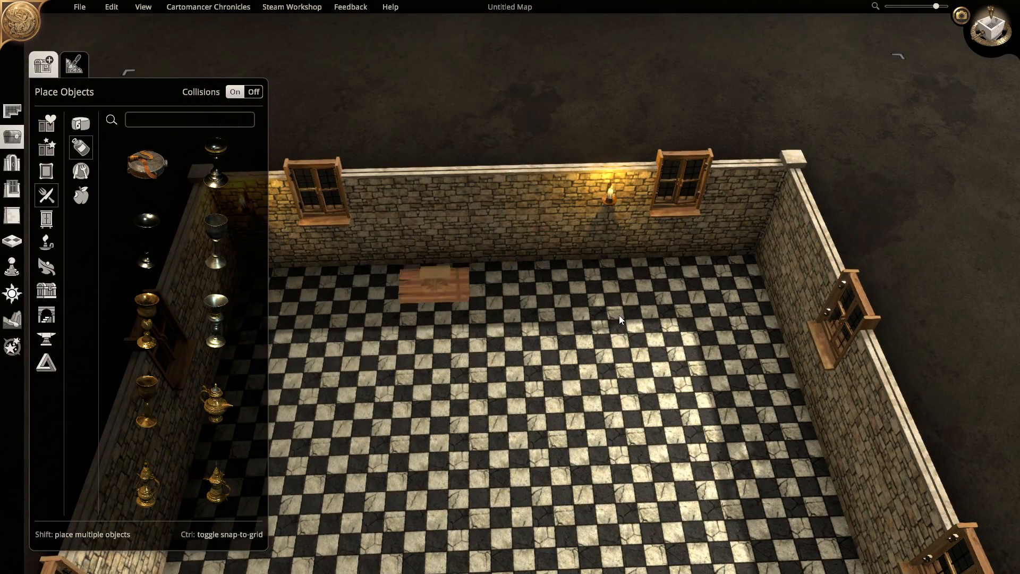
Place the empty curved wooden desk against the stone wall, rotated so that its open side faces the room
middle_click_drag(633, 310, 609, 304)
scroll(608, 304, "up", 1)
scroll(609, 299, "up", 5)
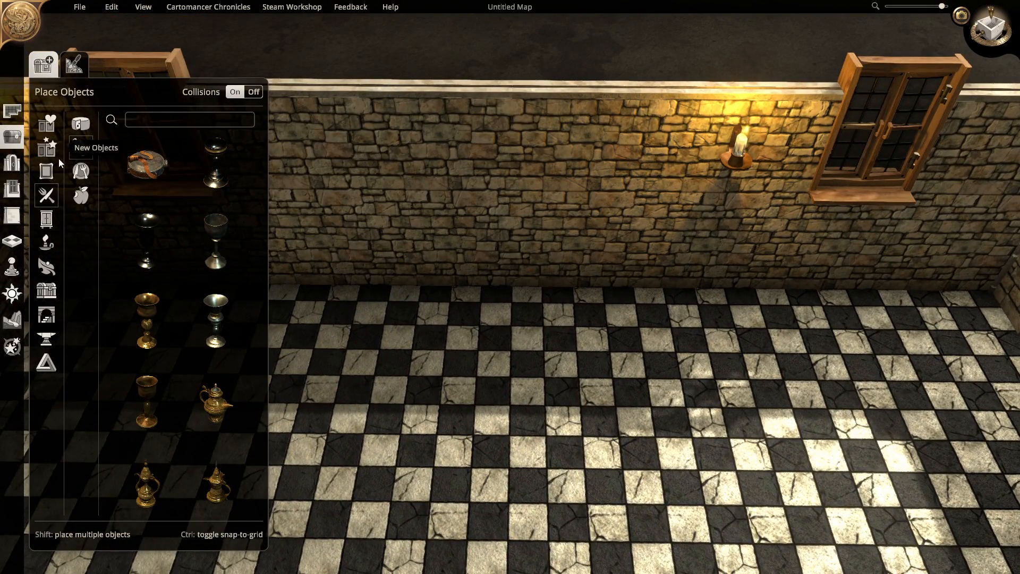
left_click(53, 220)
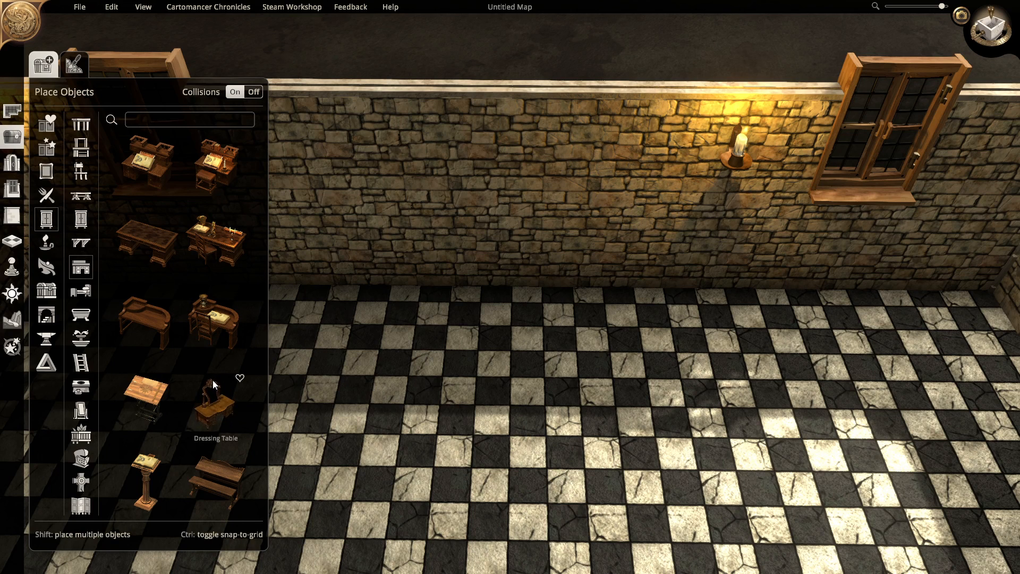
left_click(145, 326)
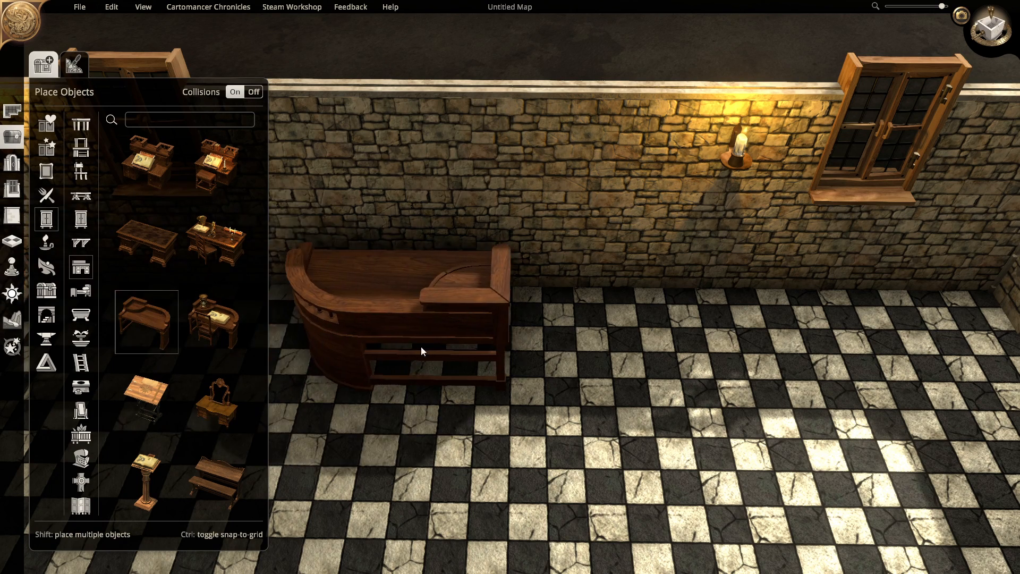
scroll(460, 356, "down", 7)
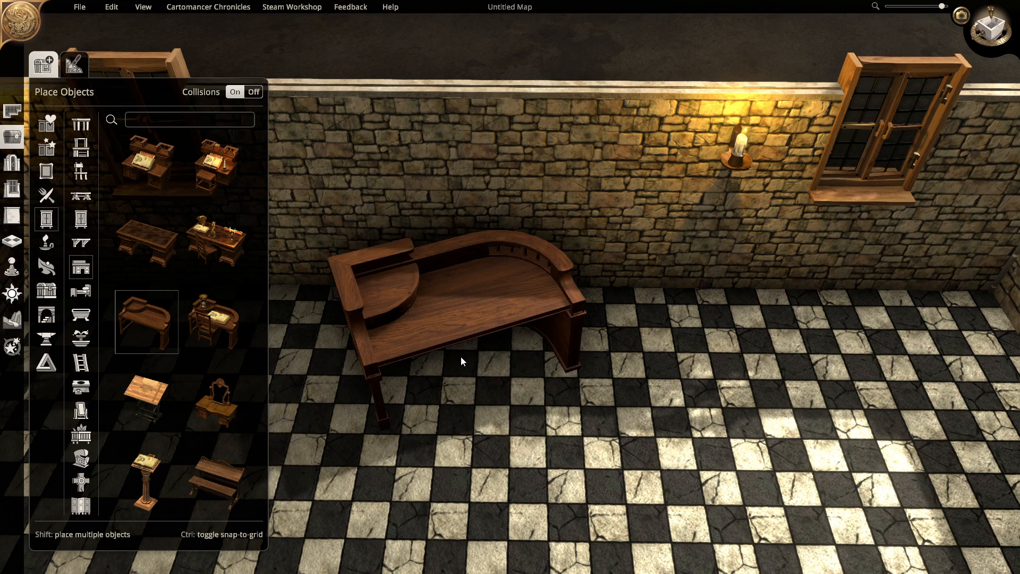
left_click(442, 344)
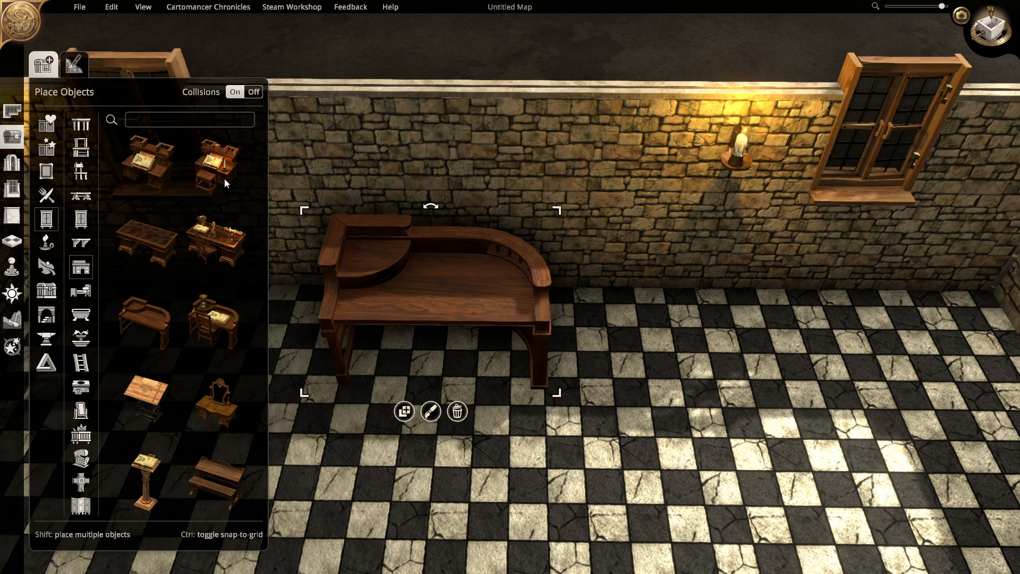
Try out the desk with the open book in front of the curved desk and delete it
left_click(172, 157)
scroll(604, 481, "down", 6)
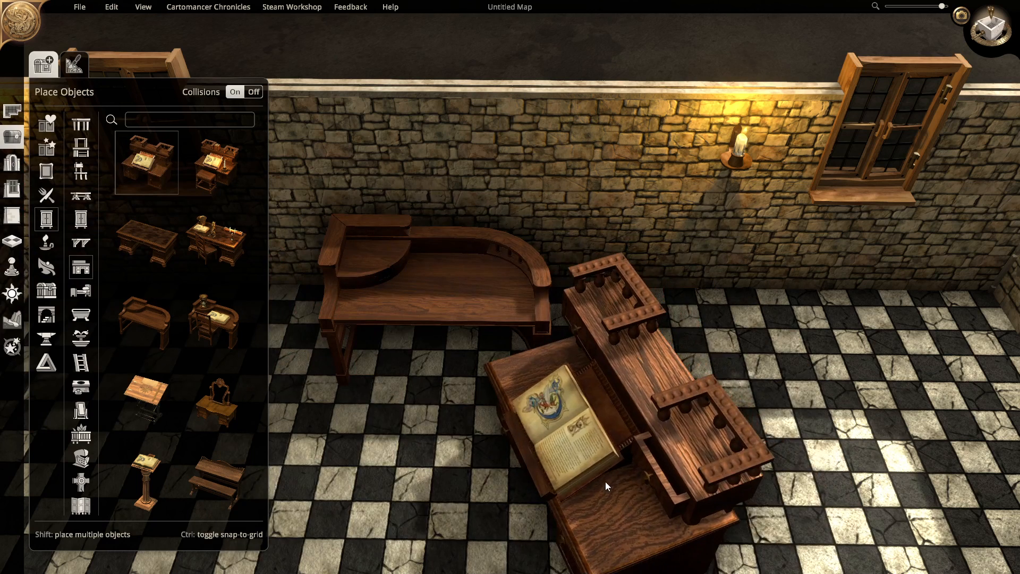
left_click(586, 454)
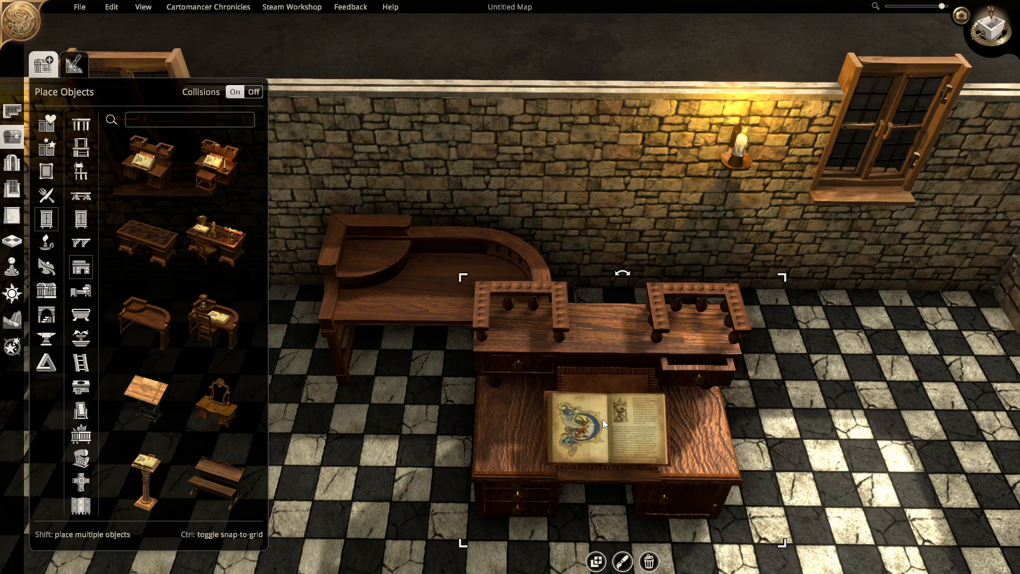
left_click(653, 562)
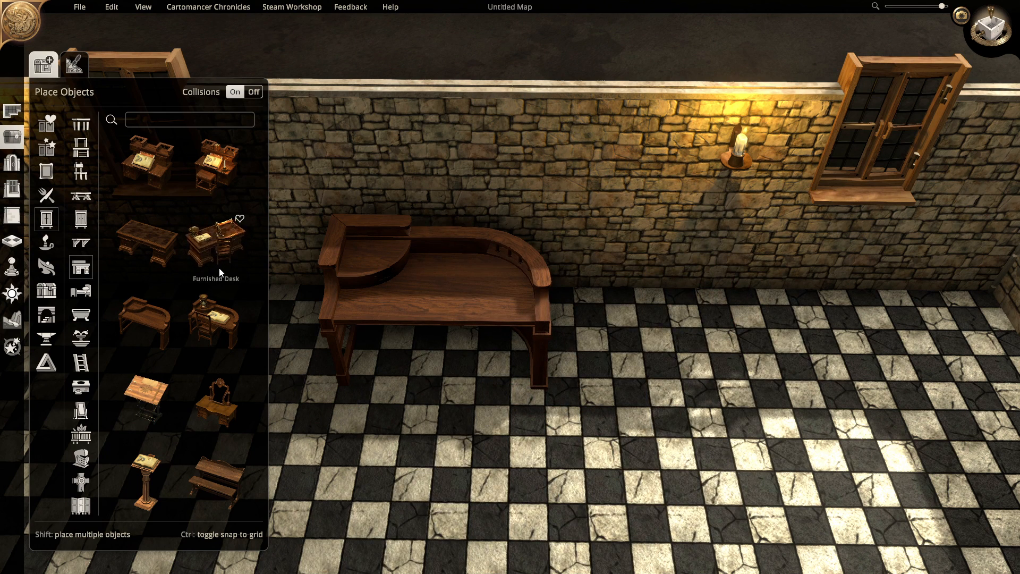
scroll(235, 173, "down", 3)
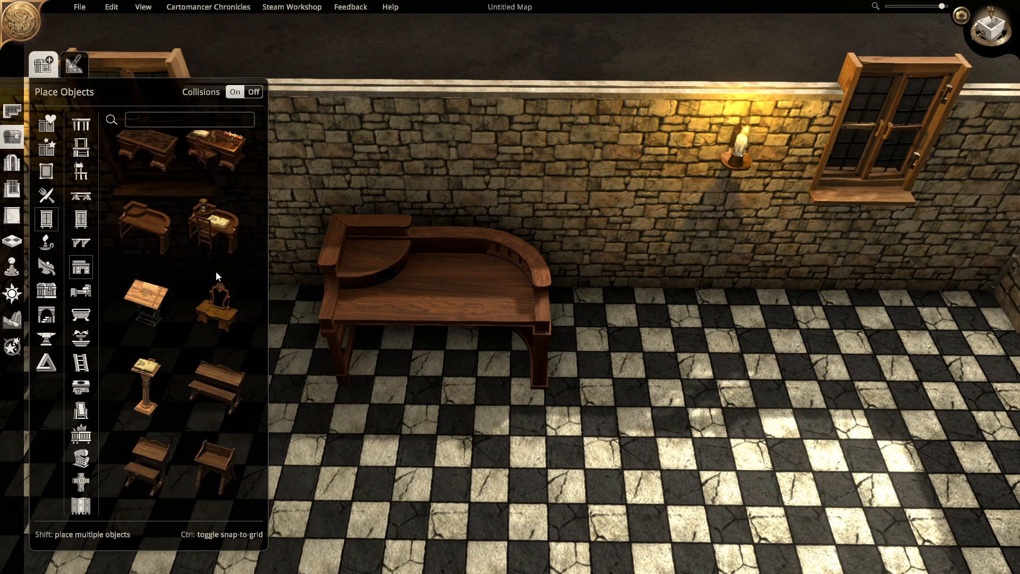
scroll(226, 347, "down", 5)
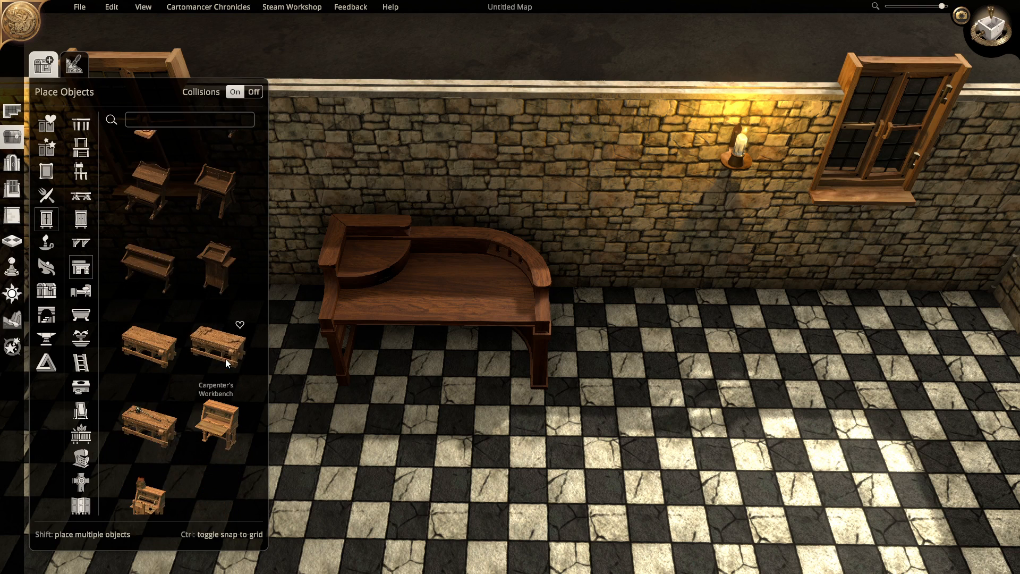
scroll(225, 358, "up", 5)
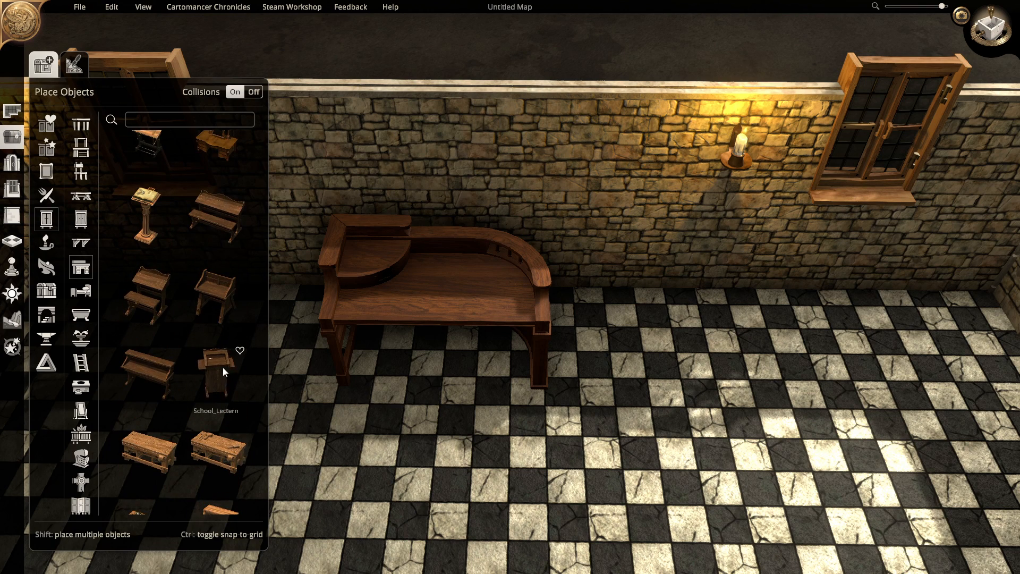
scroll(218, 414, "up", 4)
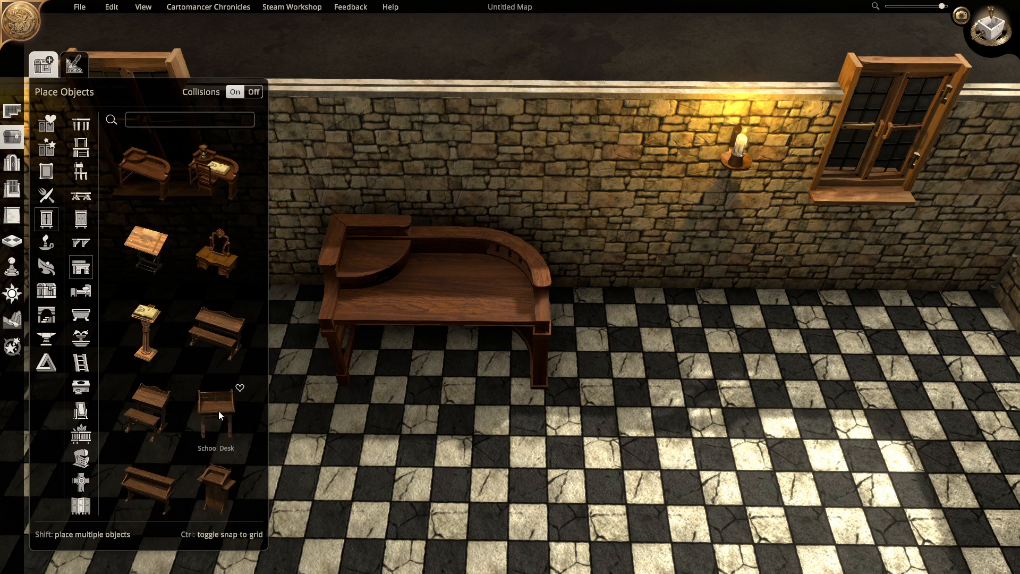
scroll(218, 410, "up", 3)
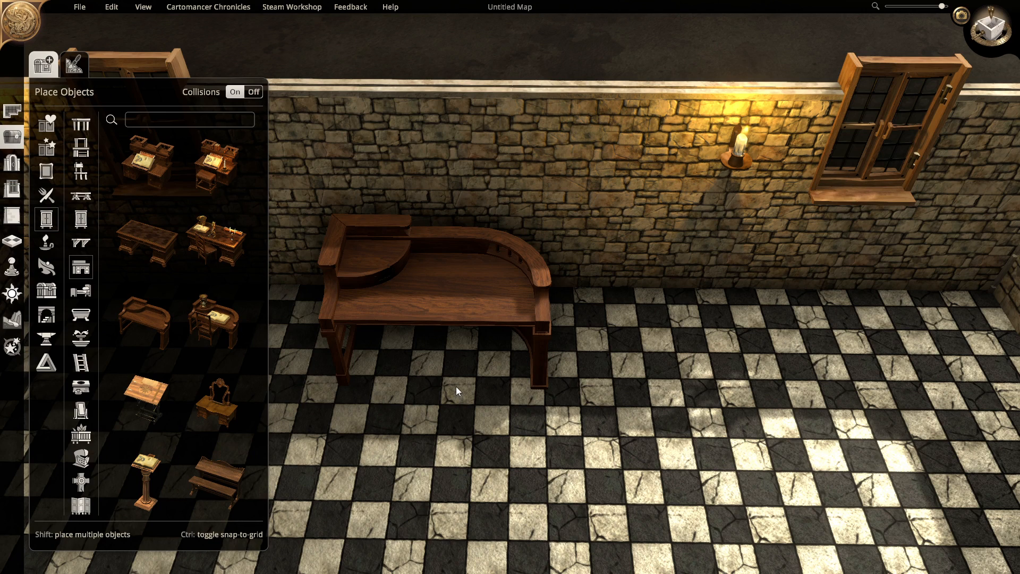
Try out the wooden rocking chair in front of the curved desk and turn object collisions off
key("a")
scroll(438, 394, "up", 2)
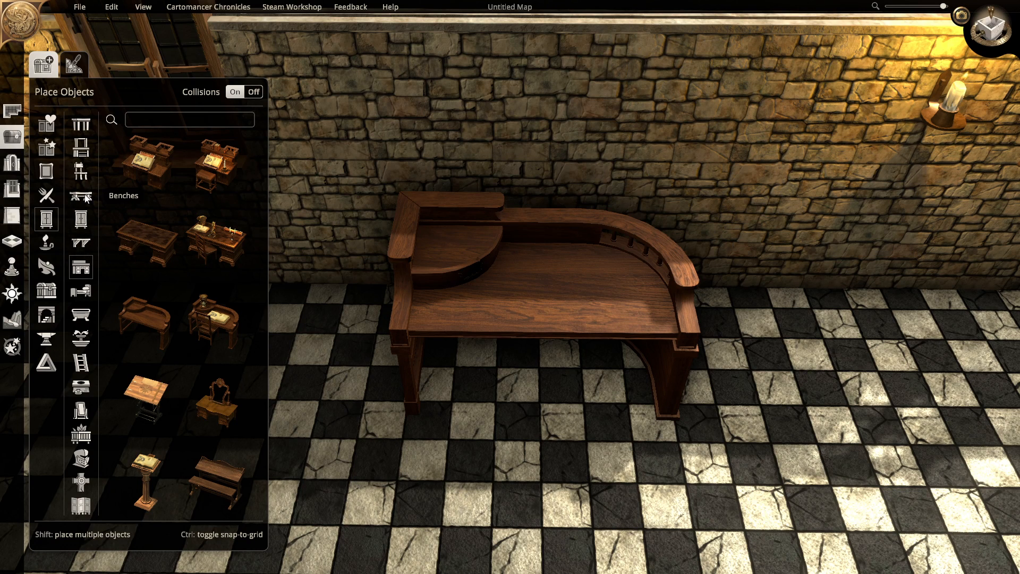
left_click(79, 173)
scroll(218, 337, "down", 3)
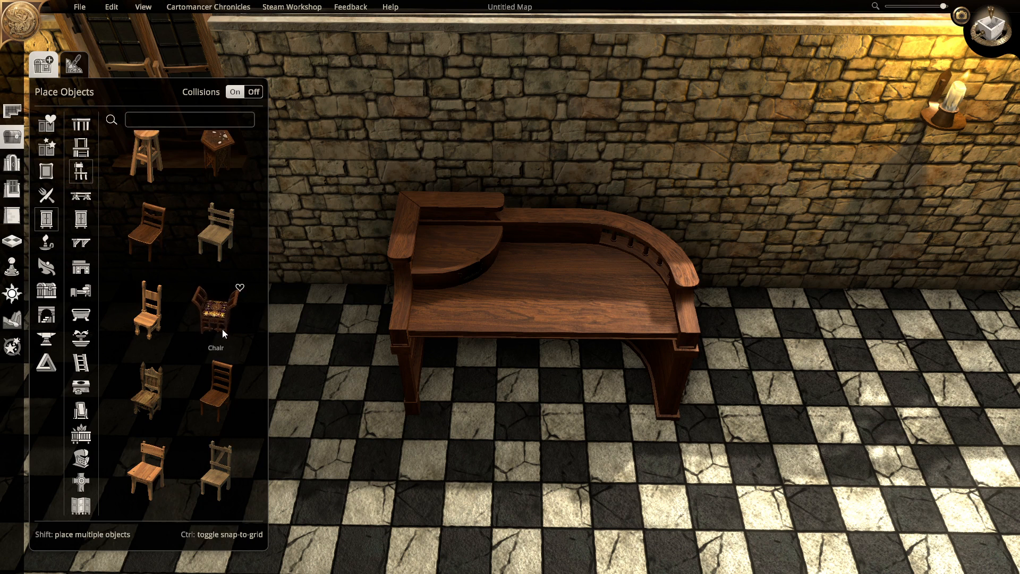
scroll(215, 346, "up", 3)
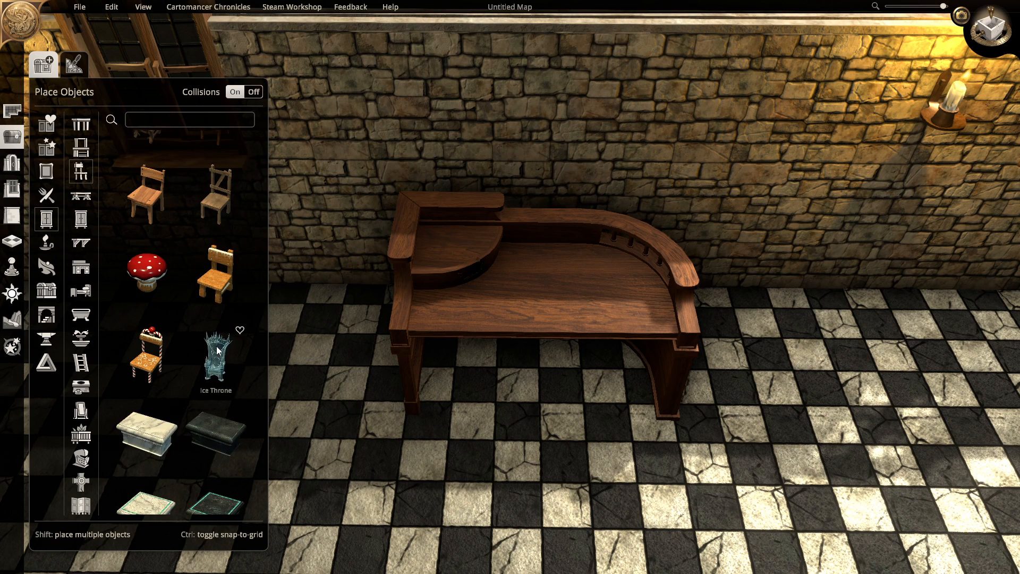
scroll(216, 346, "up", 1)
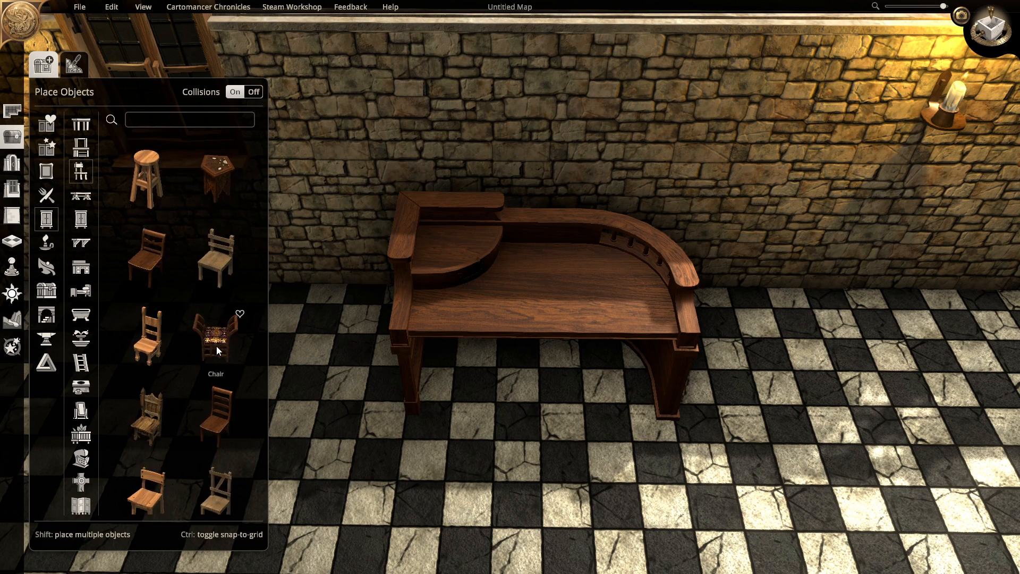
scroll(215, 346, "down", 2)
scroll(216, 346, "down", 5)
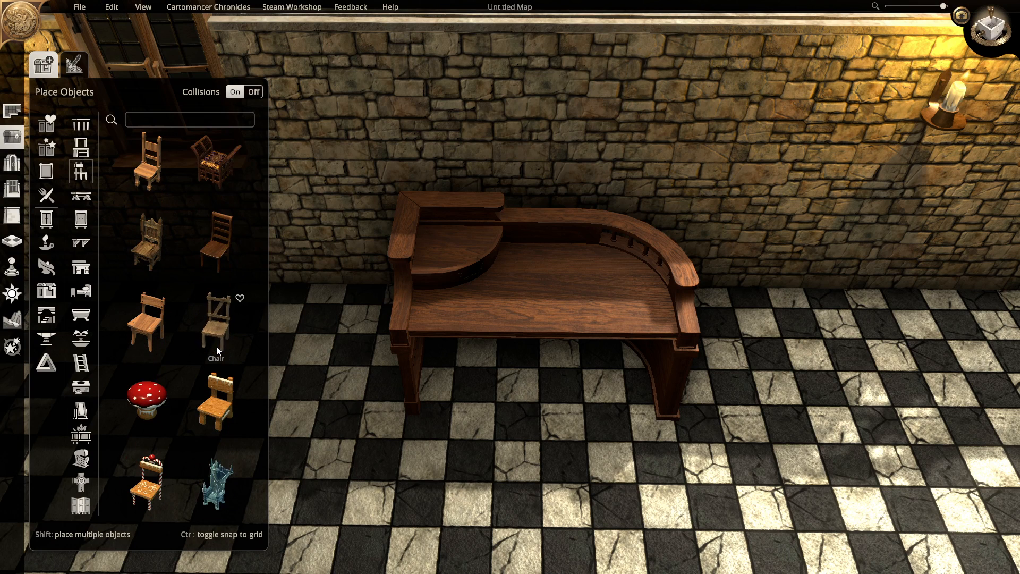
scroll(216, 346, "down", 3)
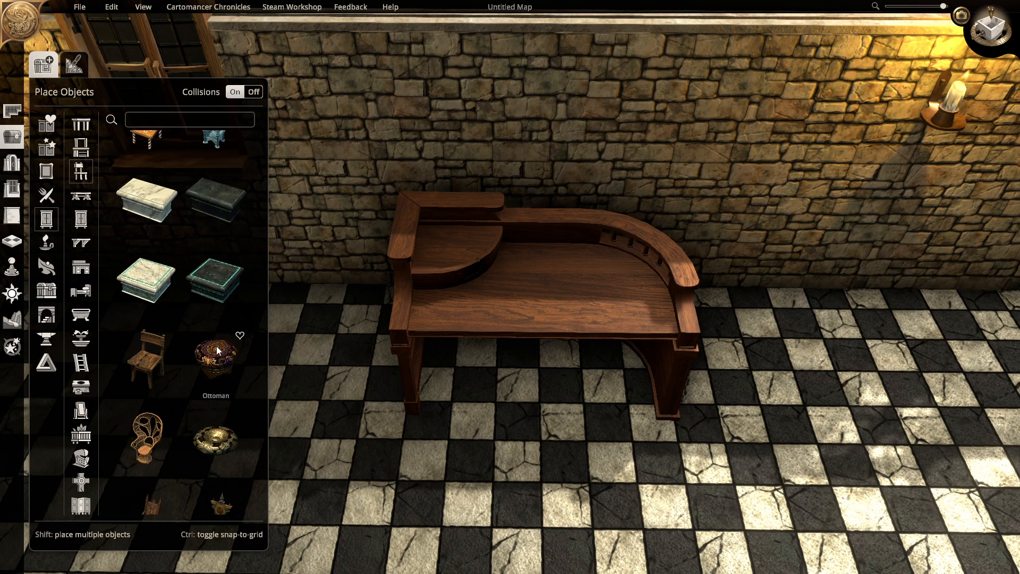
left_click(145, 331)
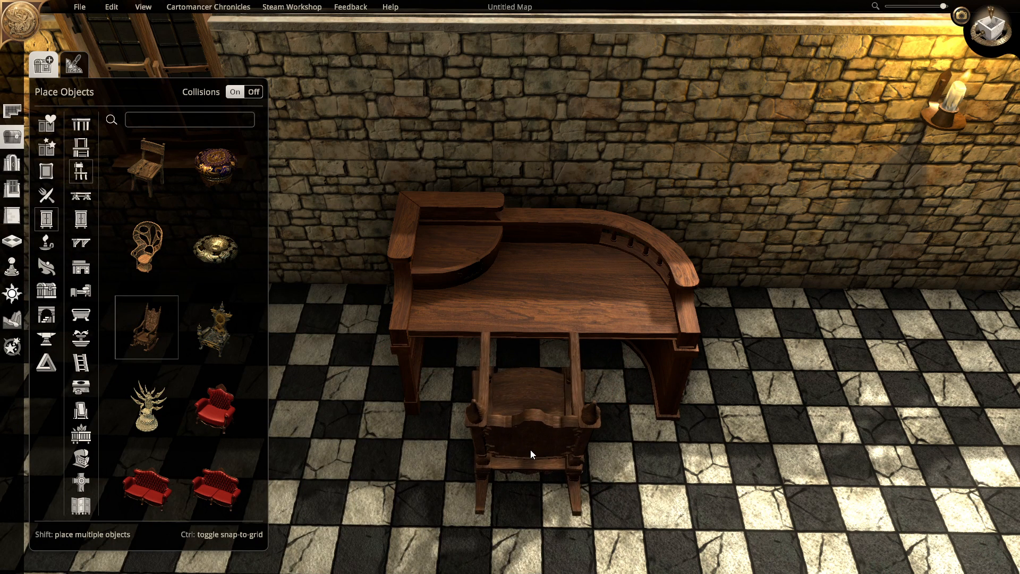
left_click(254, 92)
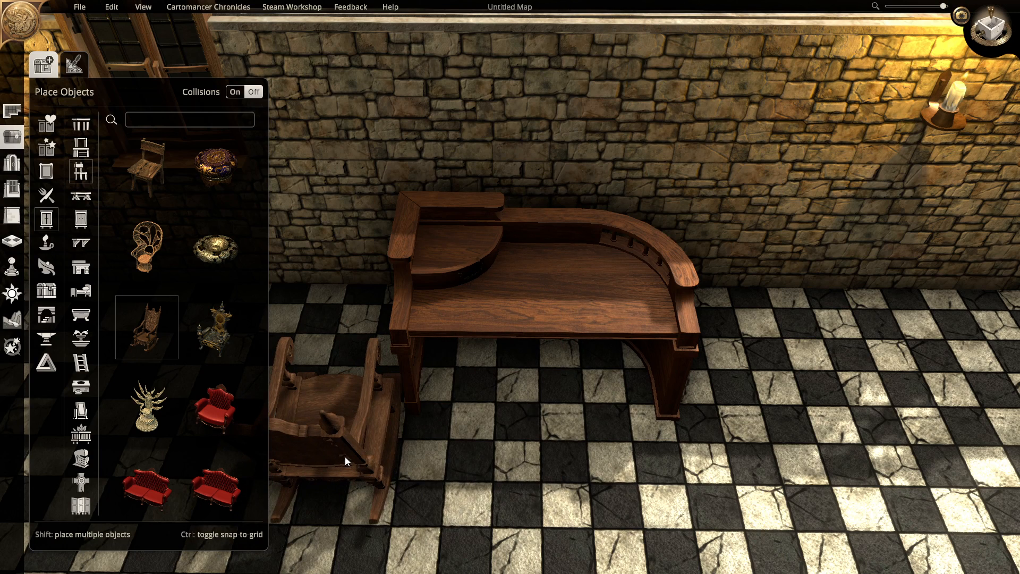
right_click(345, 456)
Place the dark wooden ladder-back chair at the open side of the curved desk, with its seat partly under the desktop
scroll(216, 410, "down", 2)
scroll(214, 406, "down", 6)
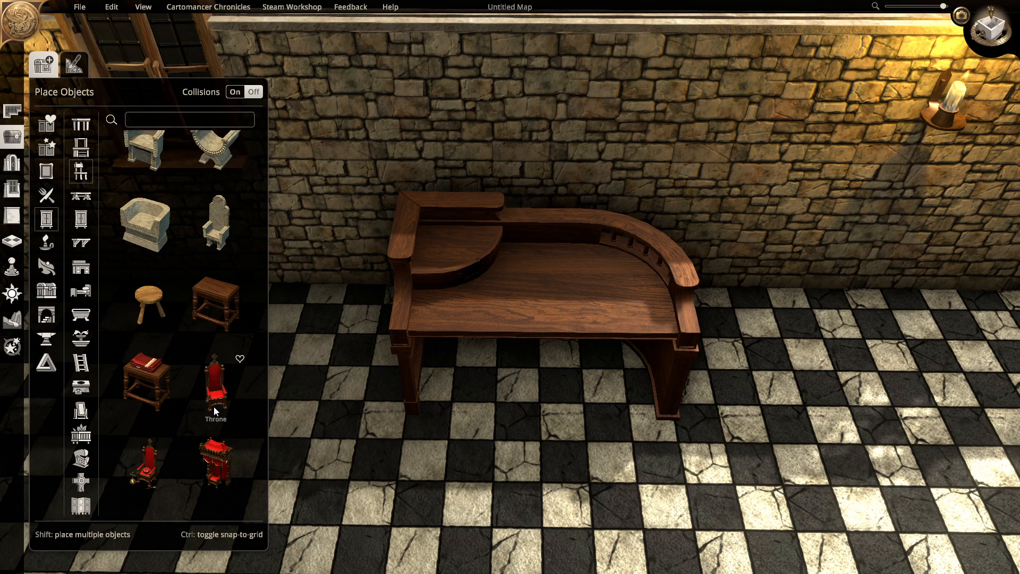
scroll(214, 406, "up", 5)
scroll(214, 406, "up", 6)
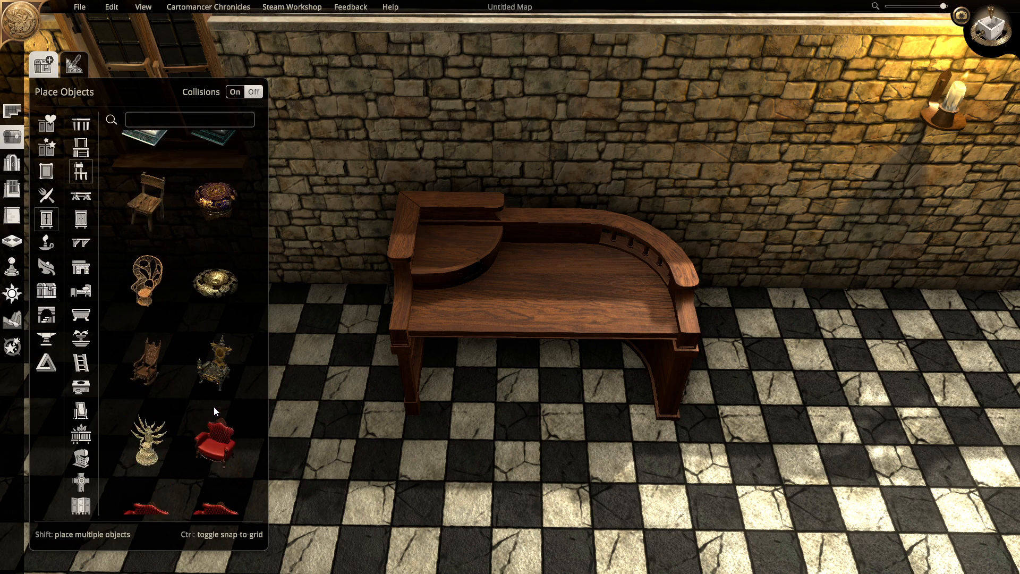
scroll(213, 406, "up", 5)
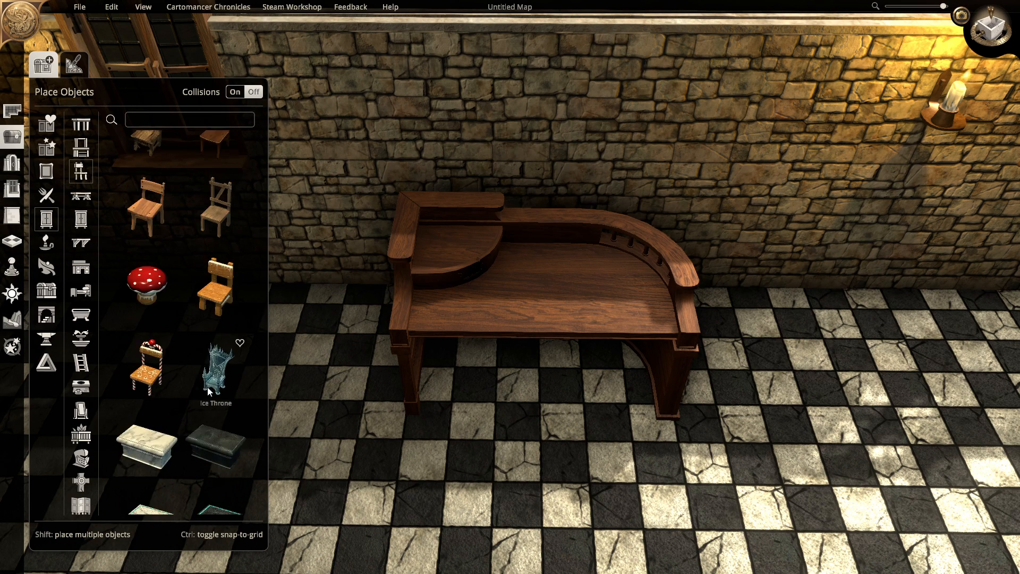
left_click(207, 351)
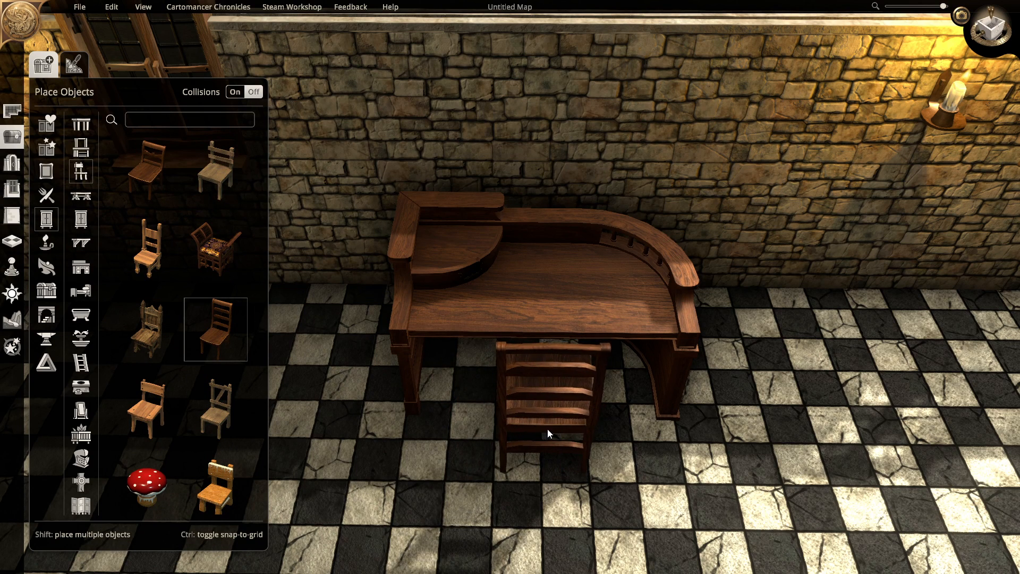
left_click(566, 426)
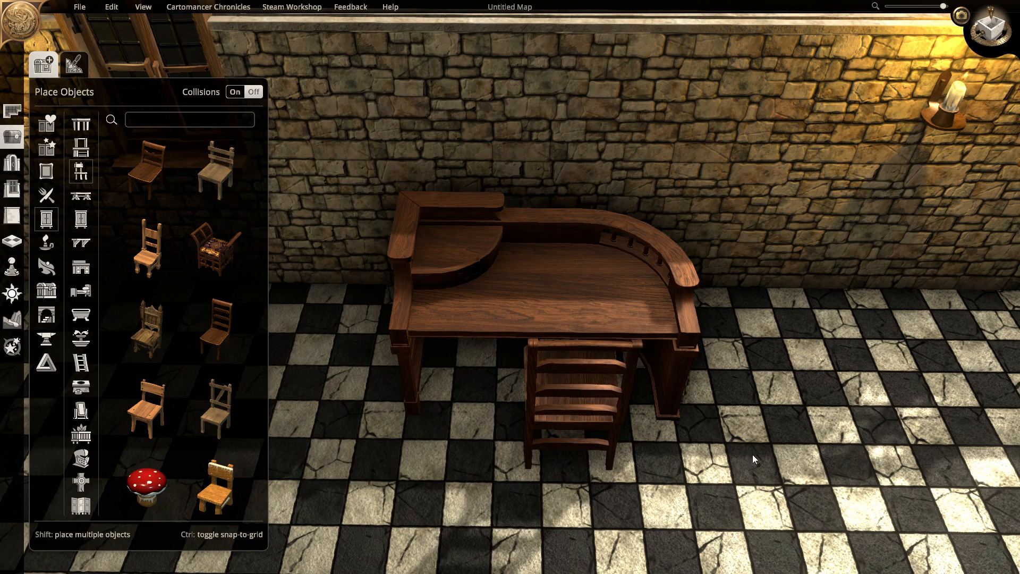
Look through the brazier and lantern models for a light to put on the desk
scroll(754, 443, "up", 2)
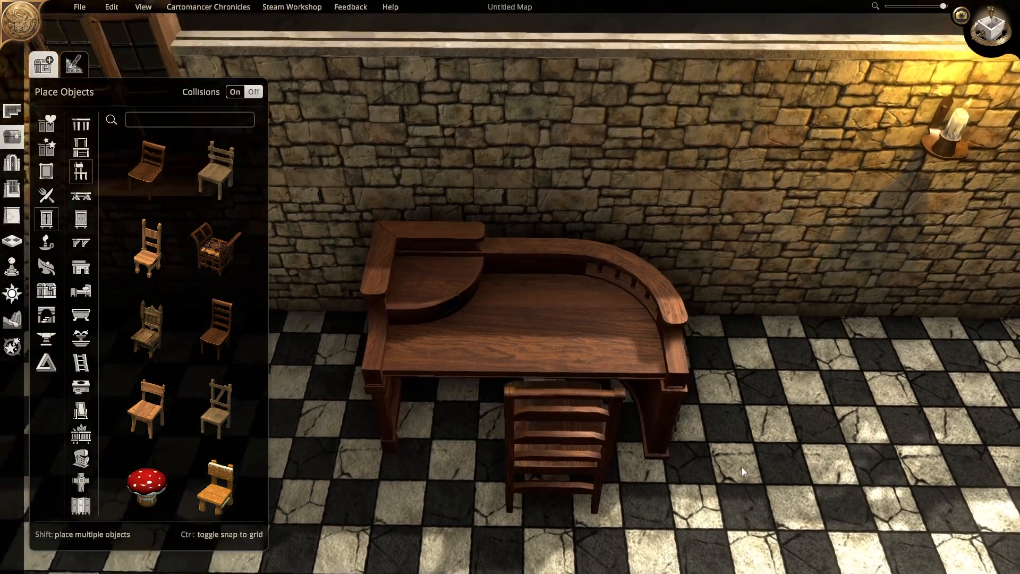
middle_click_drag(742, 468, 743, 492)
middle_click_drag(772, 435, 757, 417)
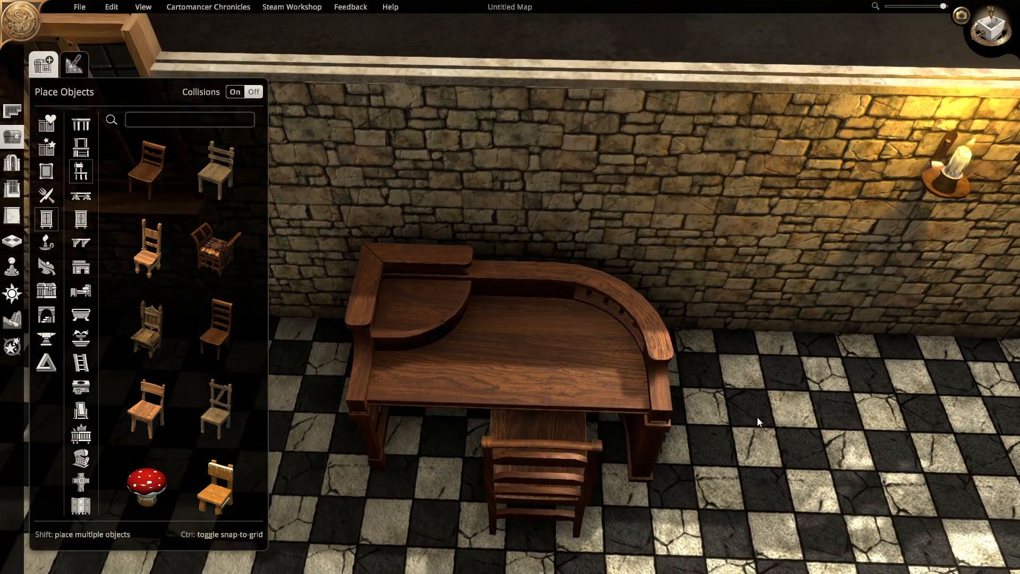
left_click(46, 243)
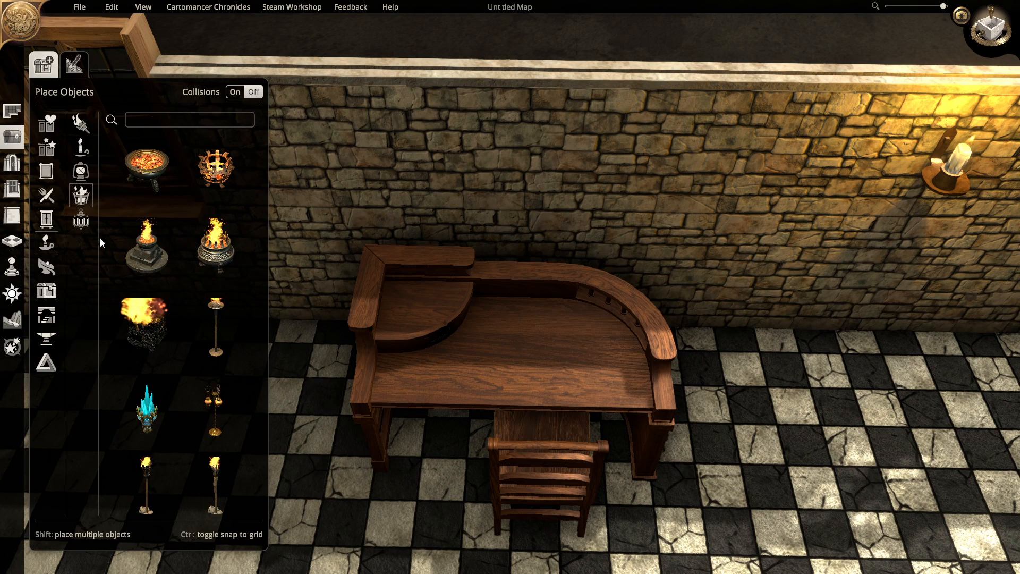
left_click(81, 169)
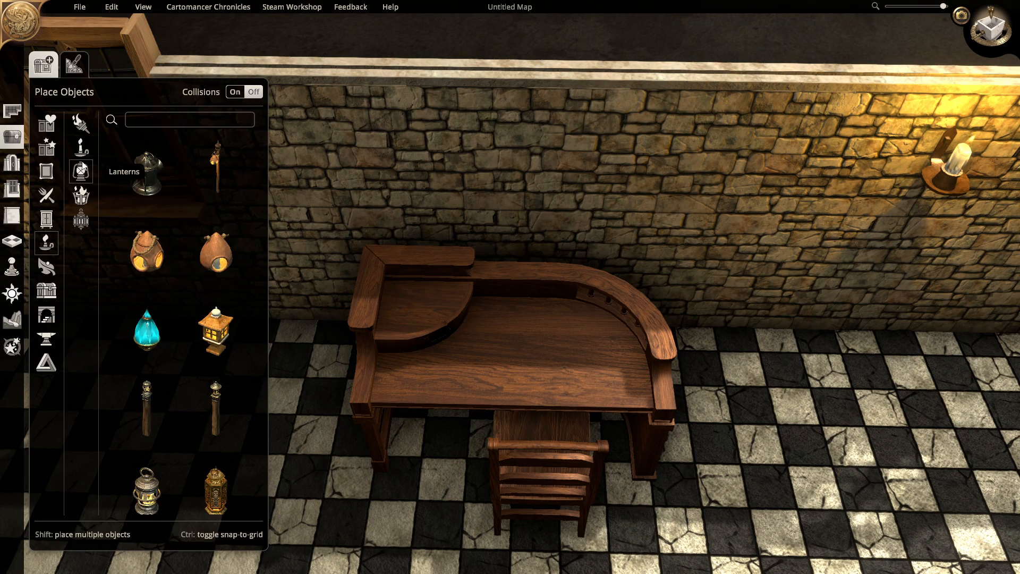
scroll(246, 282, "down", 1)
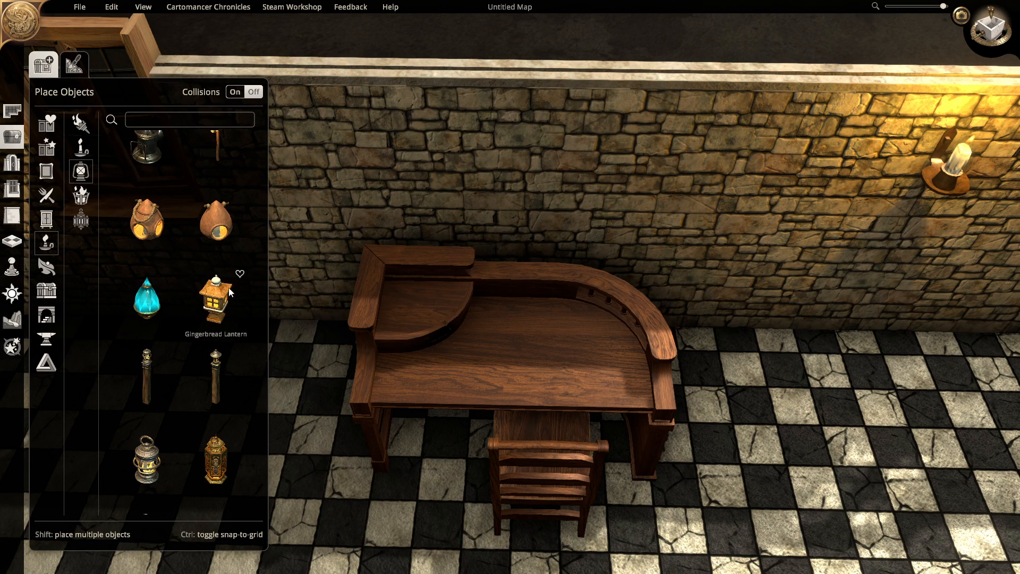
scroll(151, 301, "down", 10)
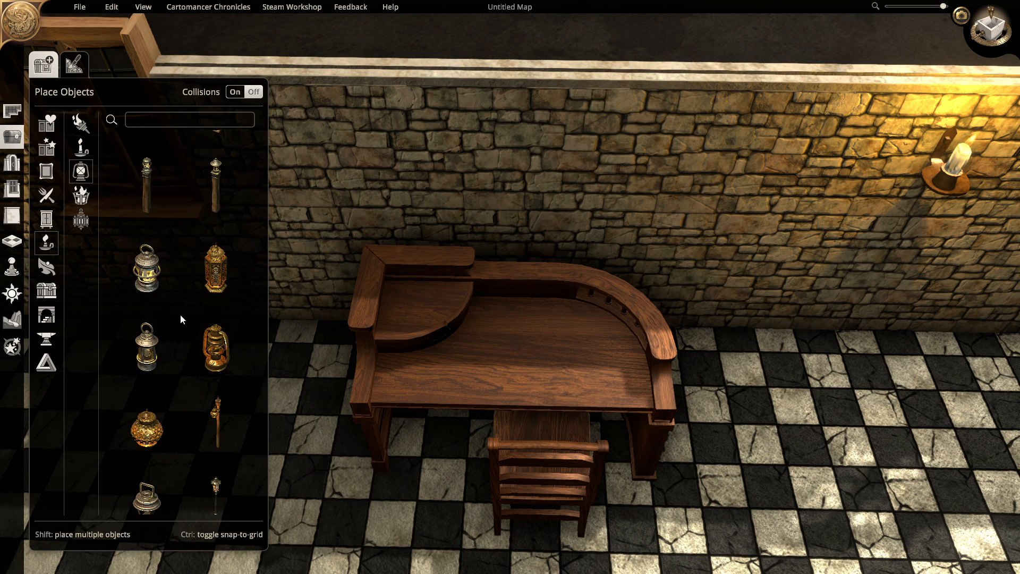
Try out the brass candelabra with one thick candle on the desk's raised corner shelf and delete it
left_click(80, 147)
scroll(231, 381, "down", 7)
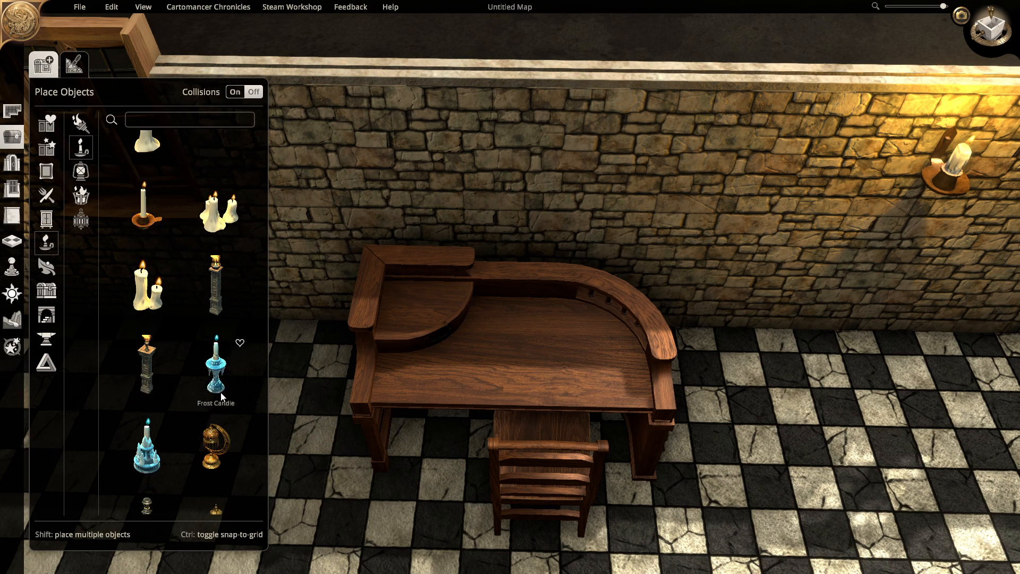
scroll(221, 392, "up", 5)
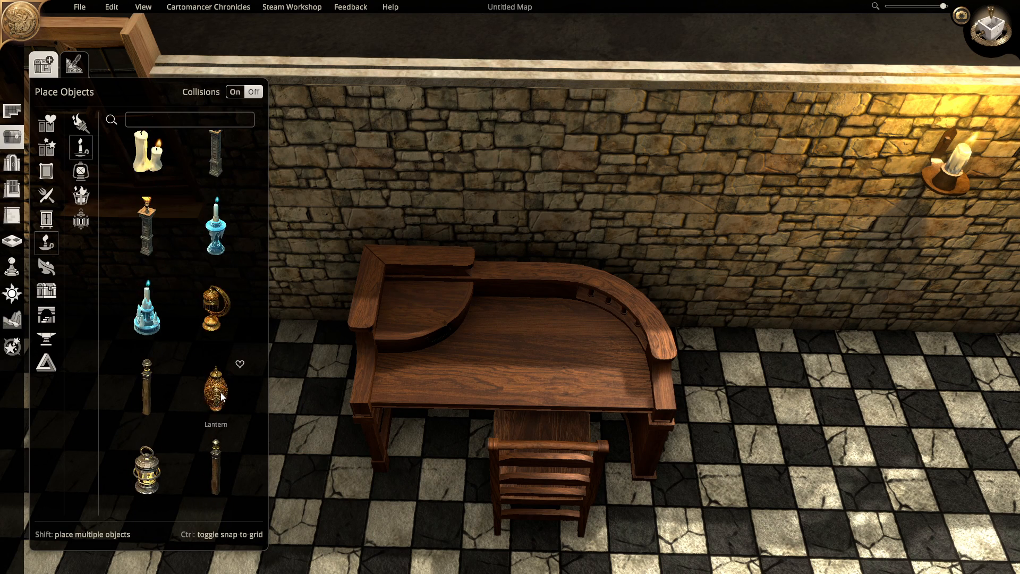
scroll(221, 392, "up", 5)
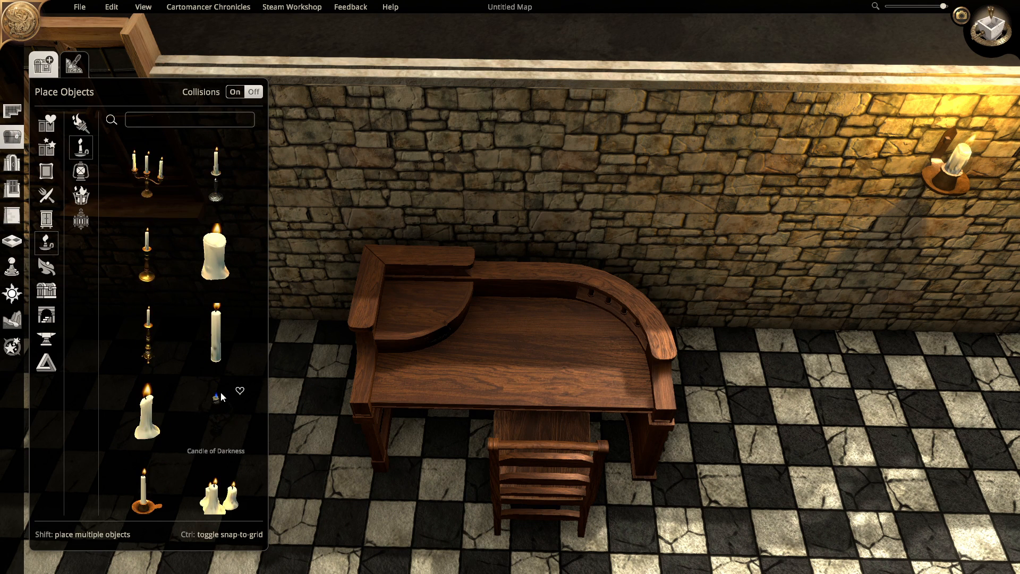
scroll(221, 392, "up", 3)
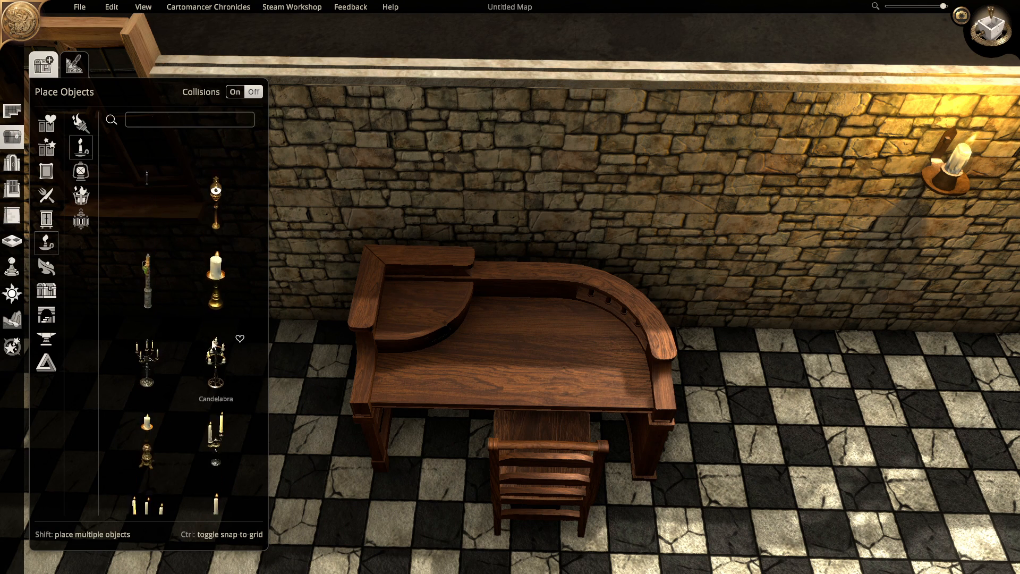
scroll(216, 181, "down", 1)
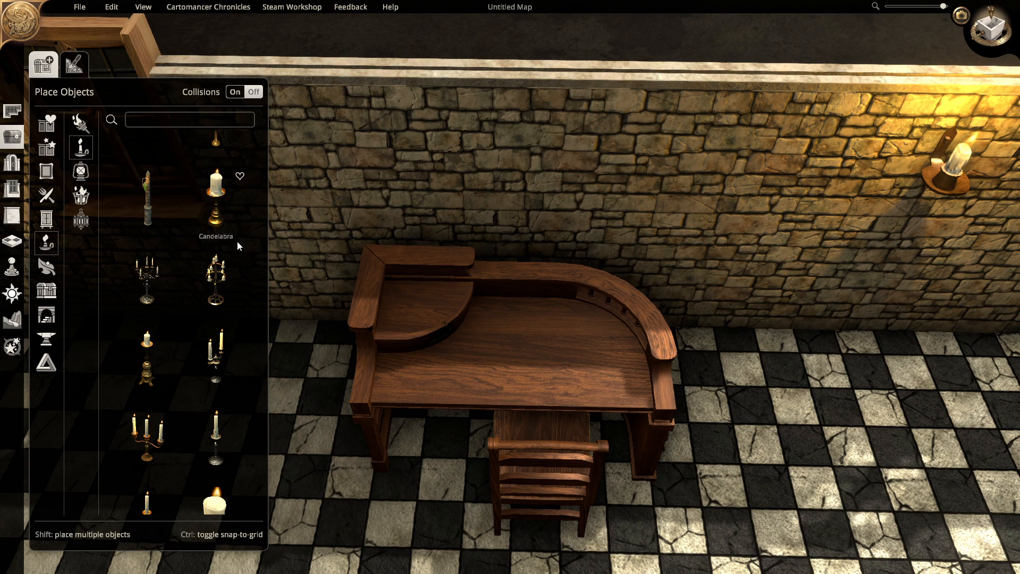
left_click(223, 223)
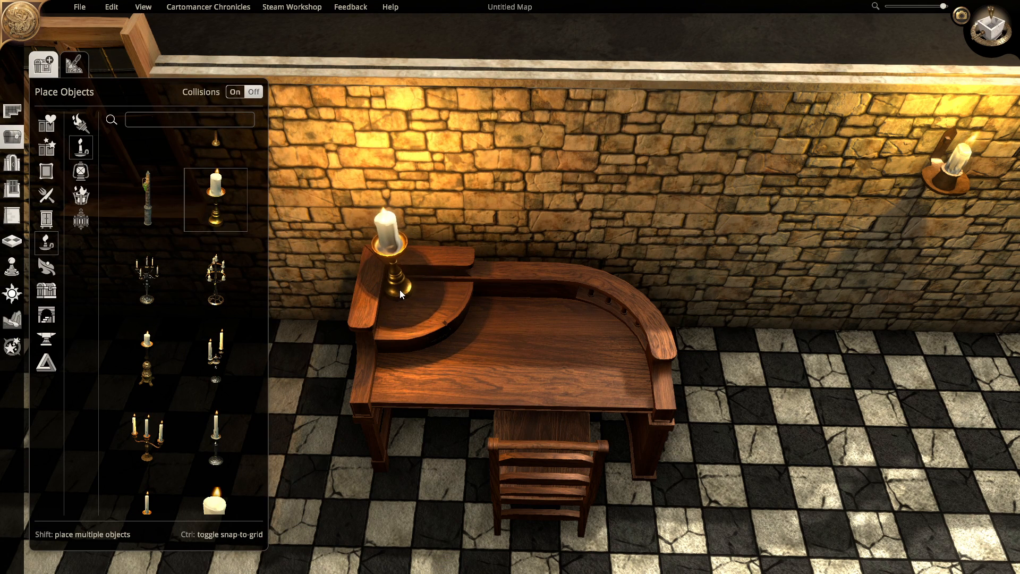
left_click(399, 290)
left_click_drag(393, 288, 384, 268)
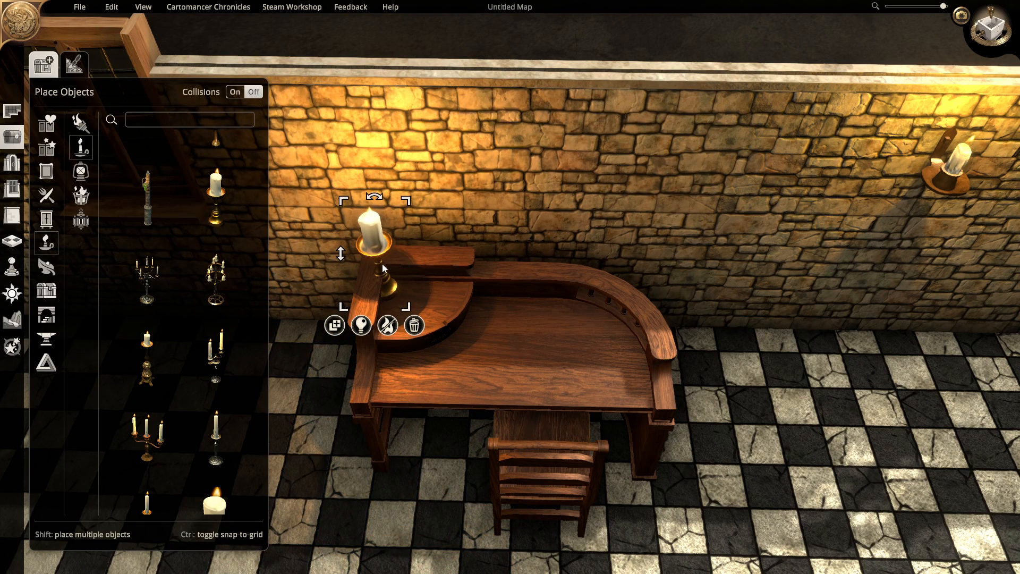
key("Delete")
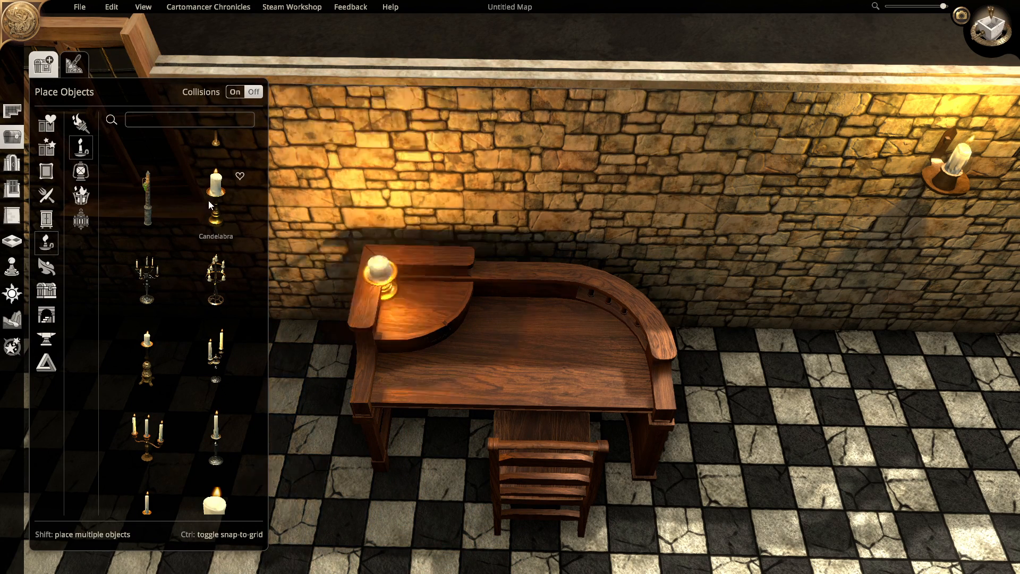
Try to fit the brass candelabra, the multi-candle candelabra and the thick candle on the desk's raised corner shelf
left_click(238, 179)
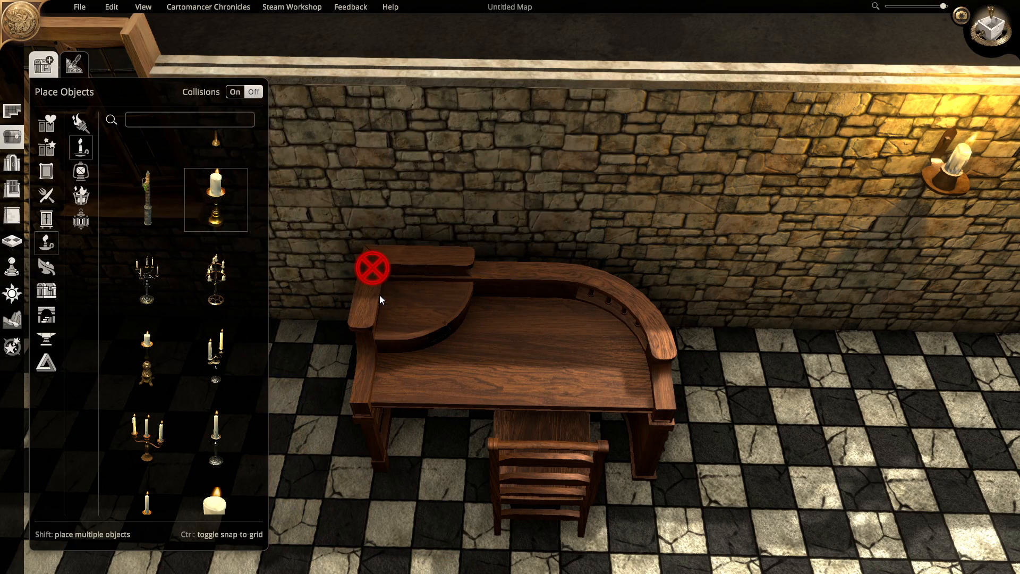
right_click(396, 297)
left_click(219, 356)
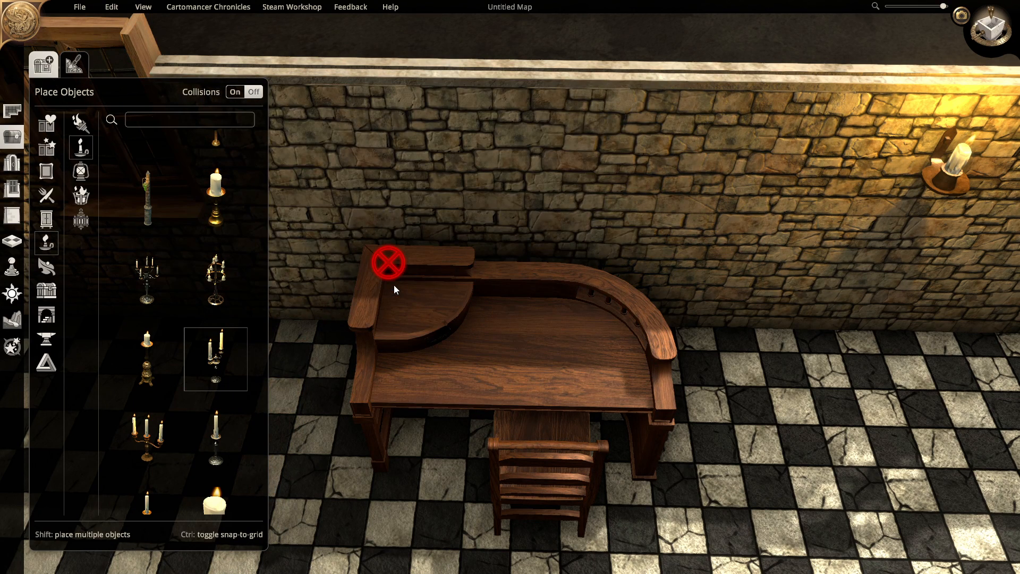
right_click(395, 293)
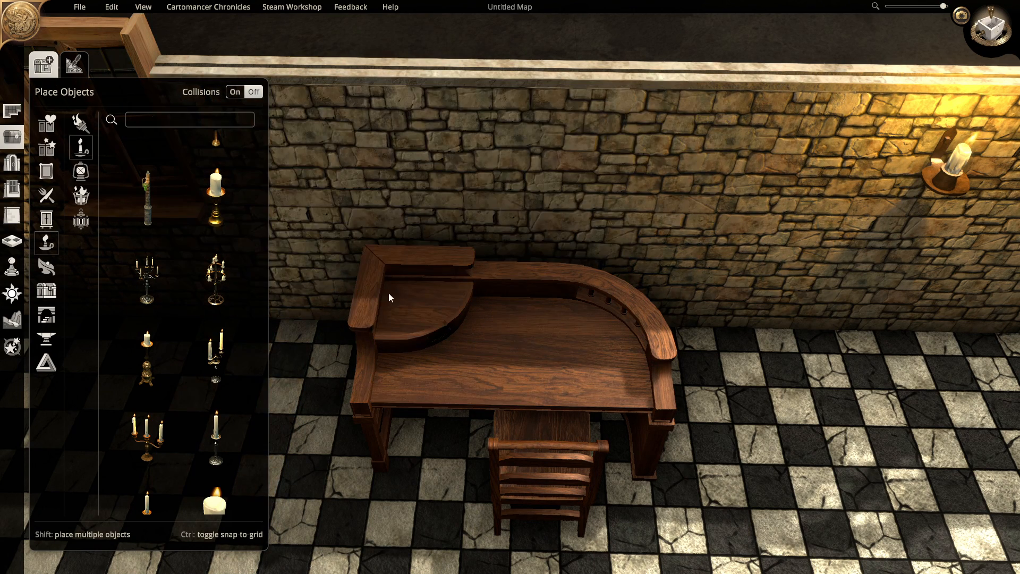
scroll(159, 345, "down", 2)
left_click(222, 380)
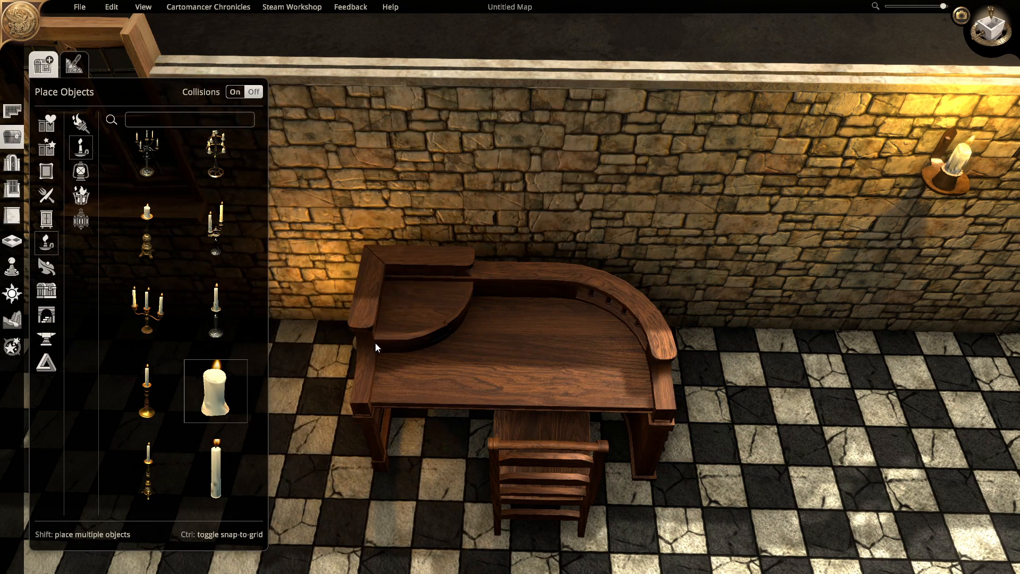
scroll(196, 381, "down", 5)
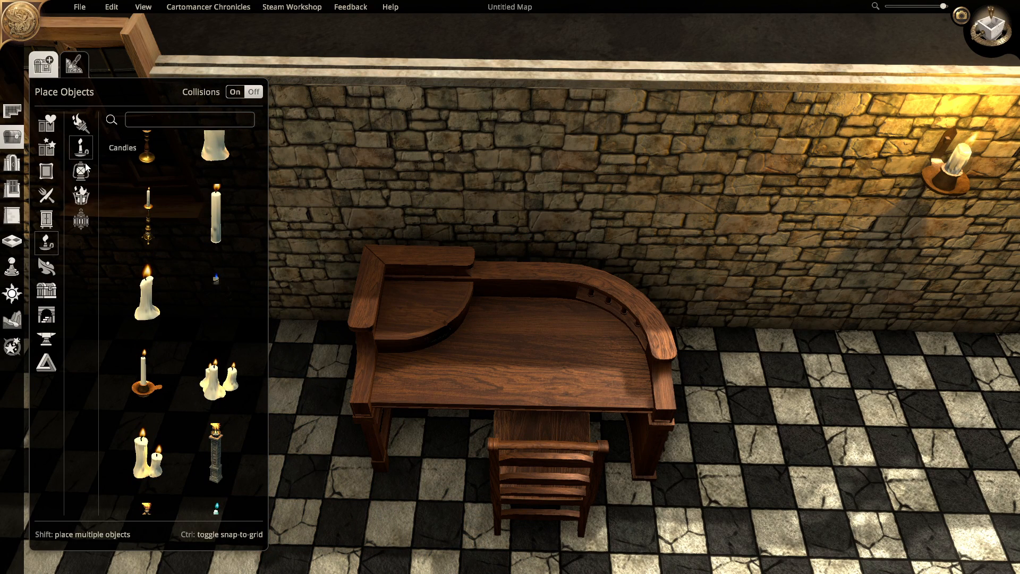
Place the round brazier of glowing coals on the desk, shrink it to tabletop size and position it on the raised corner shelf
left_click(82, 198)
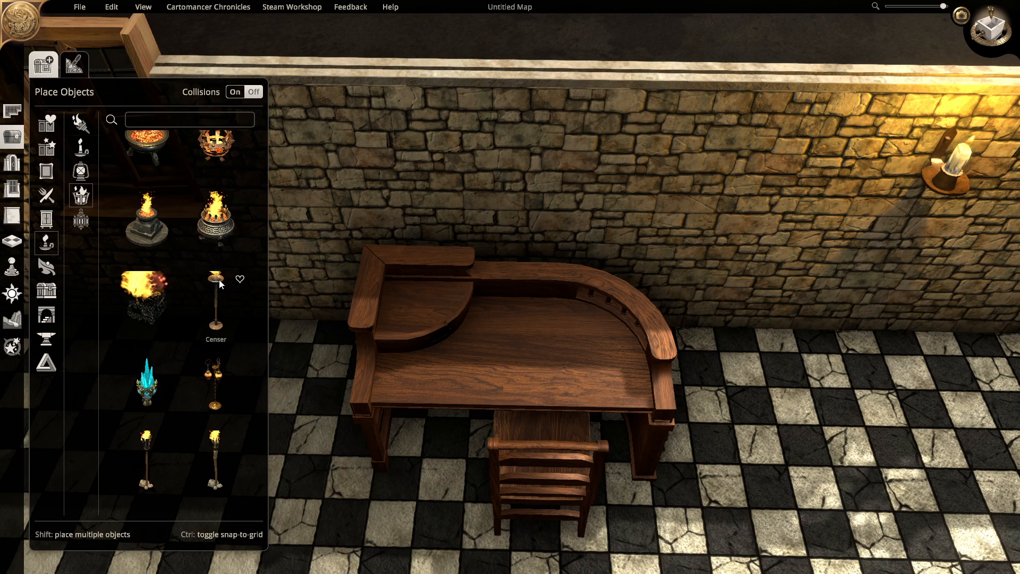
scroll(219, 282, "up", 1)
left_click(159, 247)
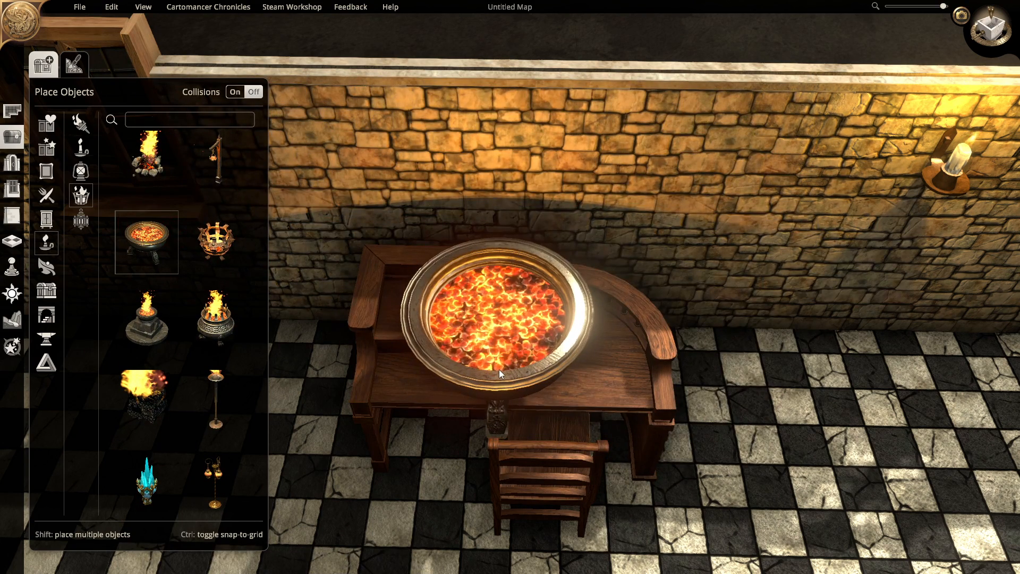
left_click(498, 369)
left_click_drag(602, 232, 390, 279)
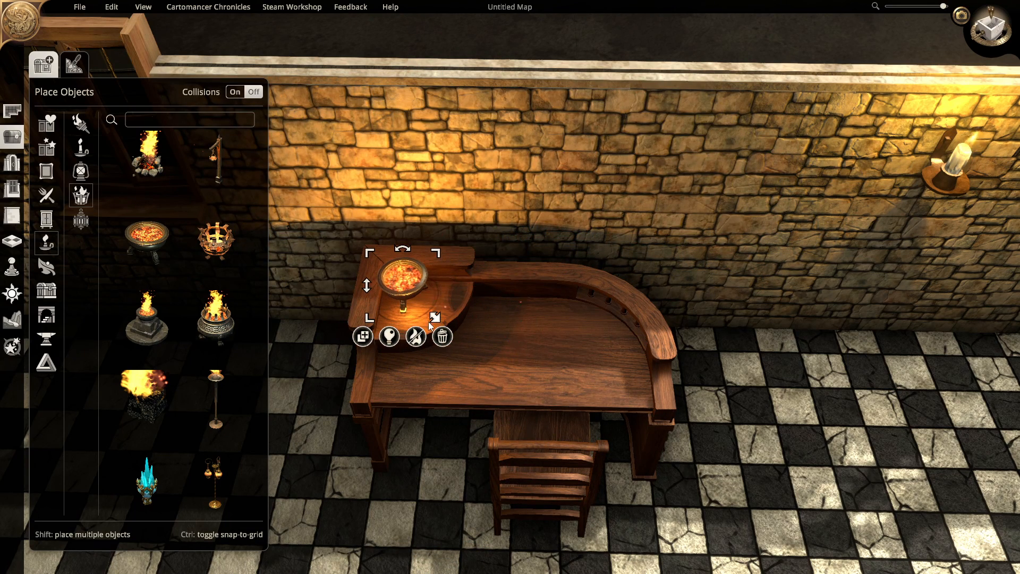
Delete the small brazier of glowing coals from the desk's raised corner shelf
left_click(442, 336)
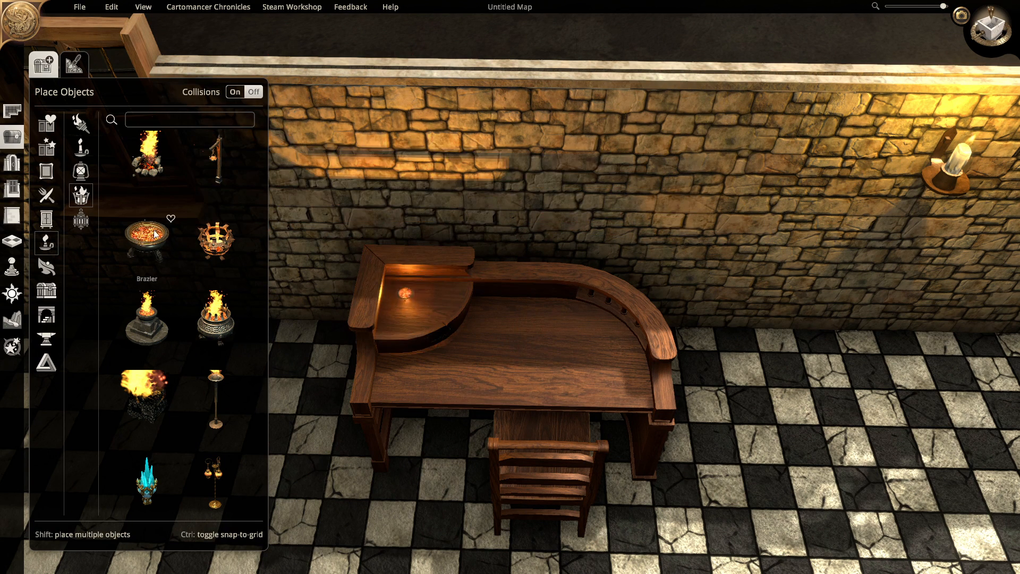
scroll(158, 227, "down", 2)
scroll(167, 260, "up", 1)
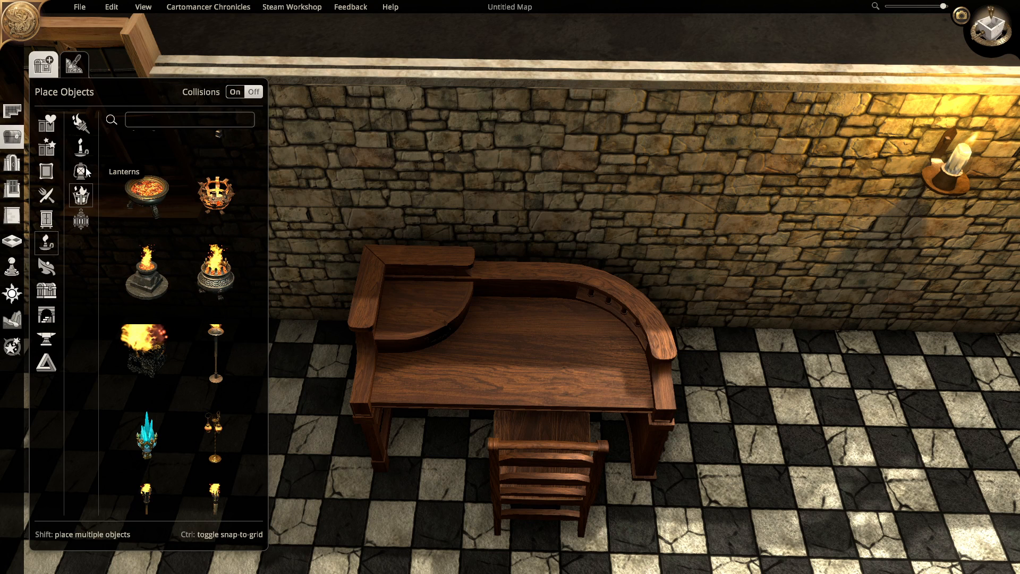
Try out the oil lamp at a reduced size on the desk's raised corner shelf and delete it
scroll(195, 268, "down", 5)
scroll(196, 279, "down", 4)
scroll(196, 279, "up", 3)
scroll(195, 279, "down", 3)
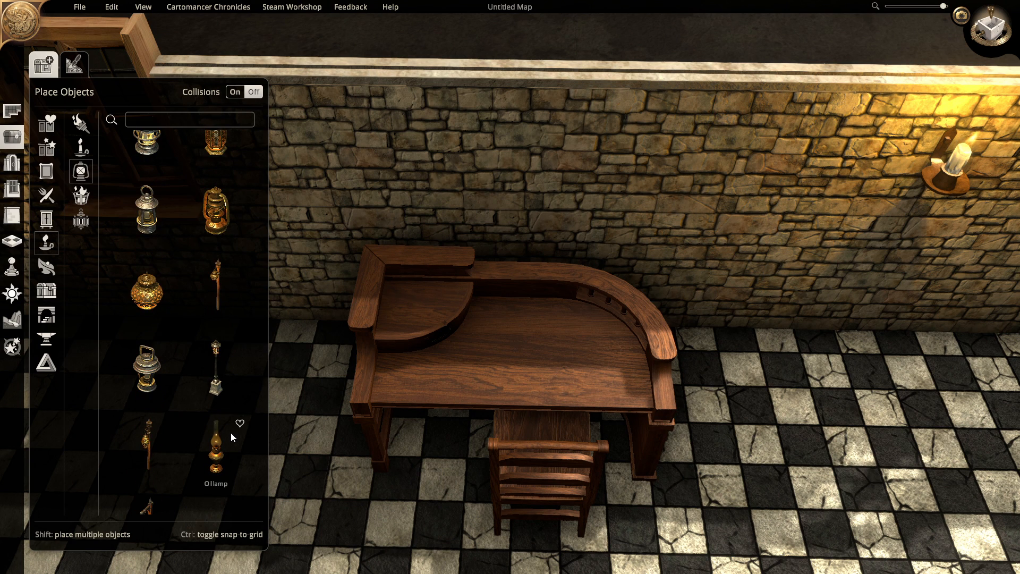
left_click_drag(218, 456, 406, 306)
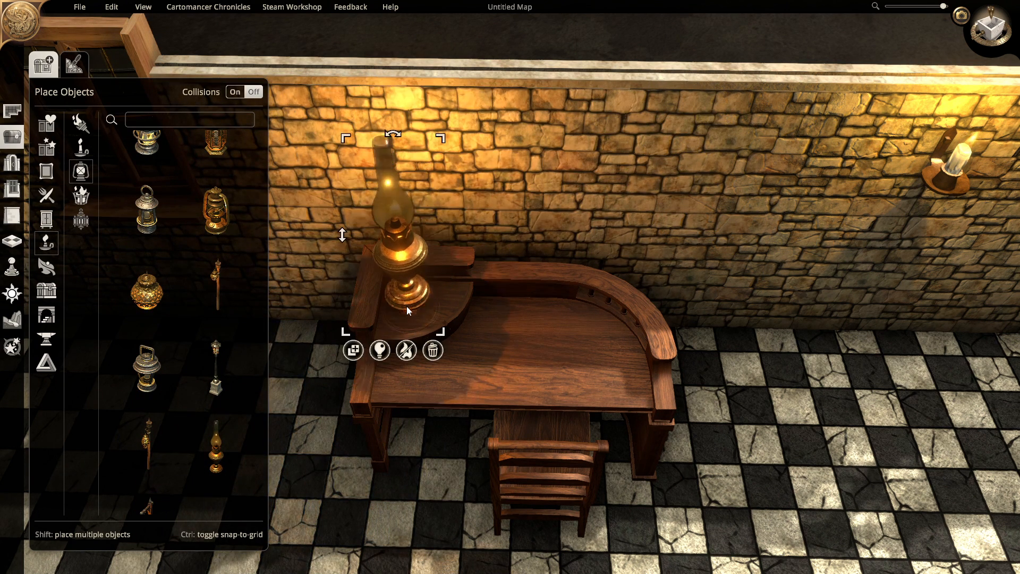
left_click_drag(437, 142, 397, 211)
left_click(443, 335)
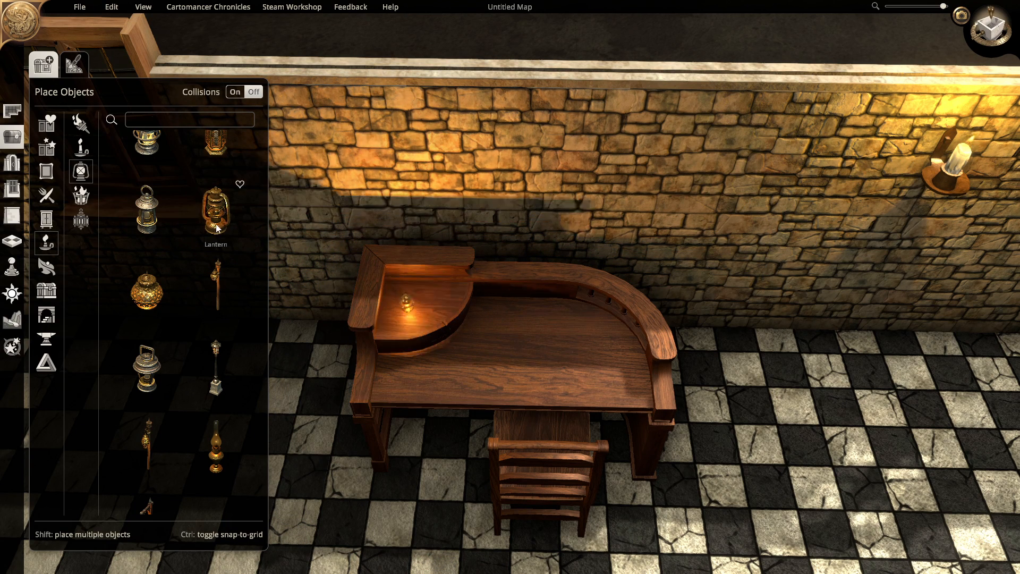
Try out the metal lantern, the clay lantern and the lamp with coloured globes on the desk's raised corner shelf
scroll(215, 228, "up", 2)
scroll(215, 228, "up", 4)
left_click_drag(146, 350, 340, 326)
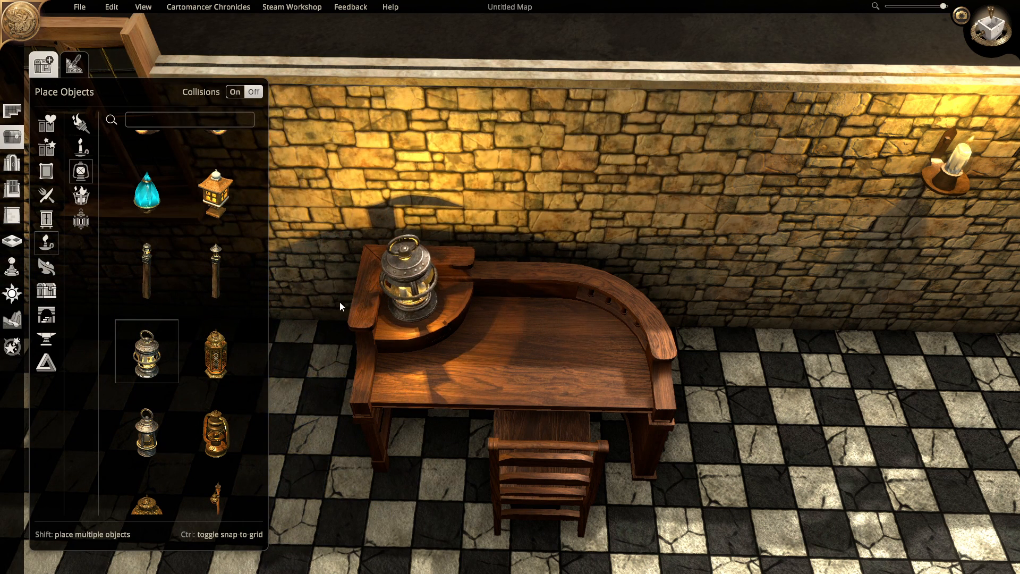
scroll(215, 251, "up", 5)
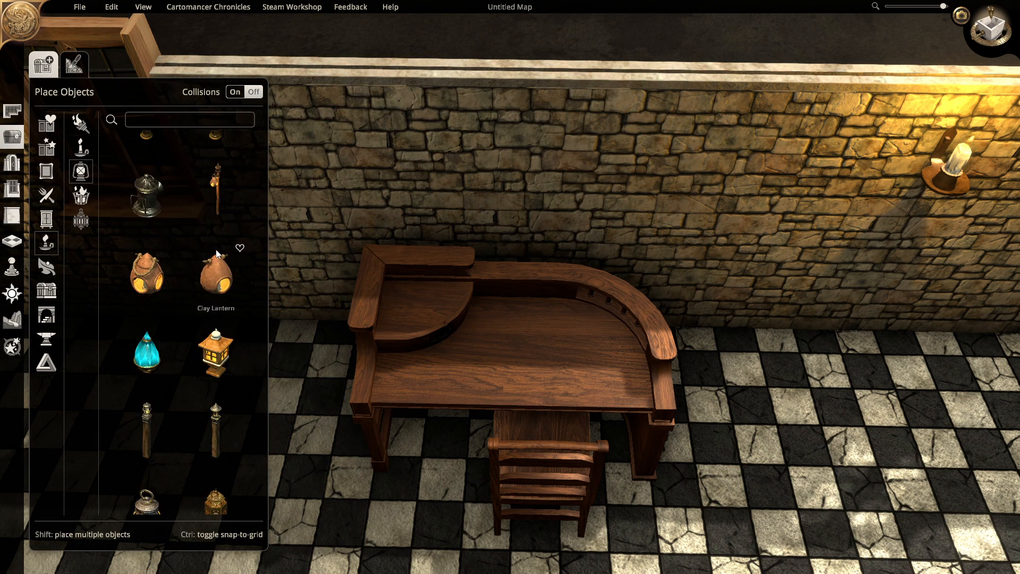
left_click(142, 273)
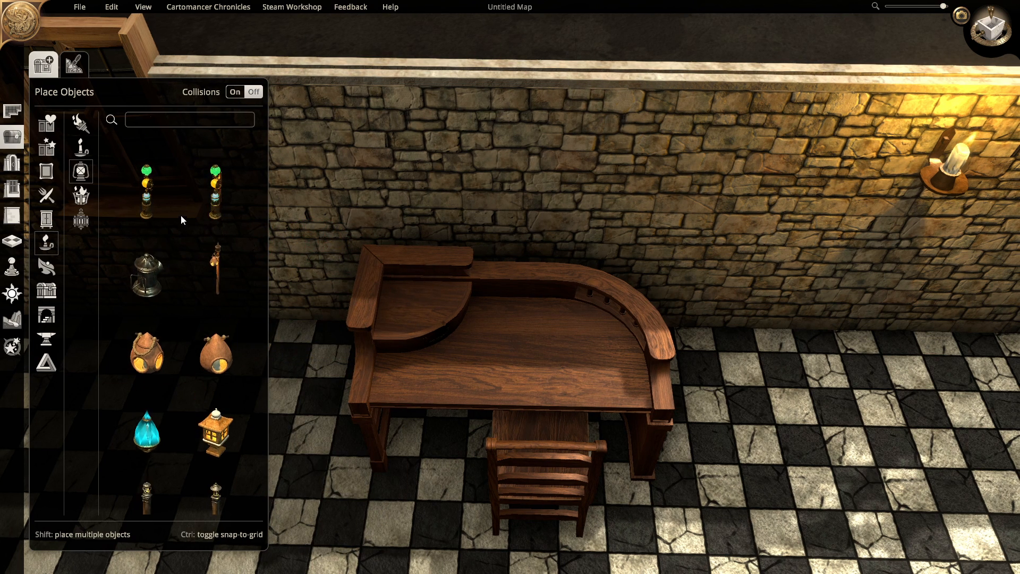
left_click(216, 167)
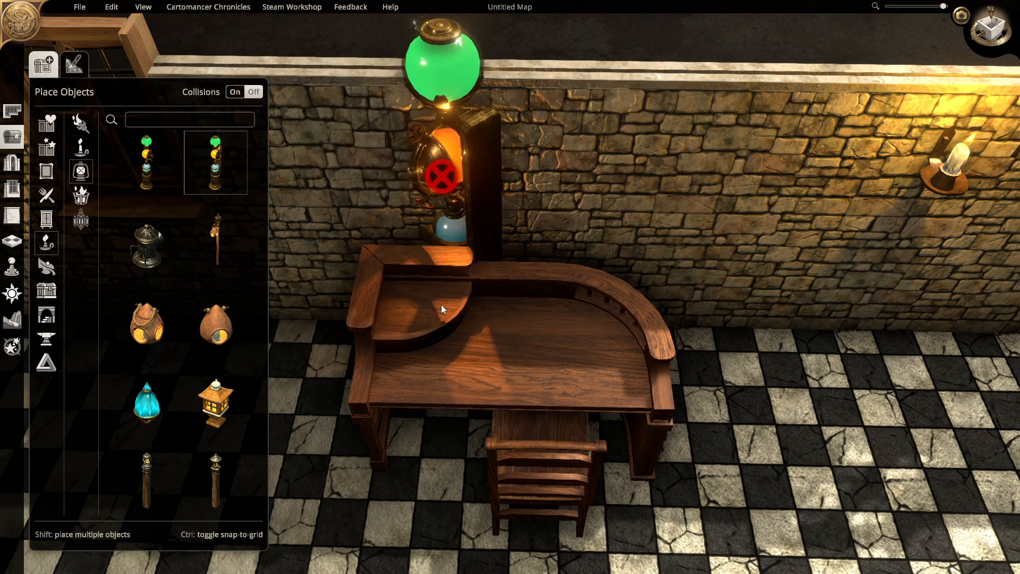
right_click(470, 348)
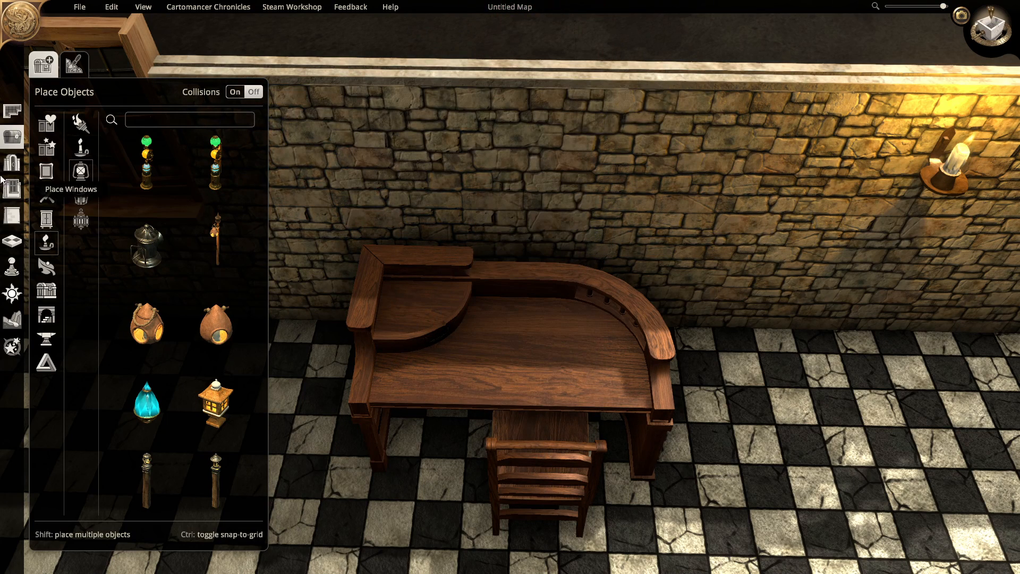
Place the brass candlestick with a thick candle on the desk's raised corner shelf and shrink it to tabletop size
left_click(80, 148)
scroll(224, 295, "down", 2)
scroll(224, 296, "down", 2)
left_click(215, 325)
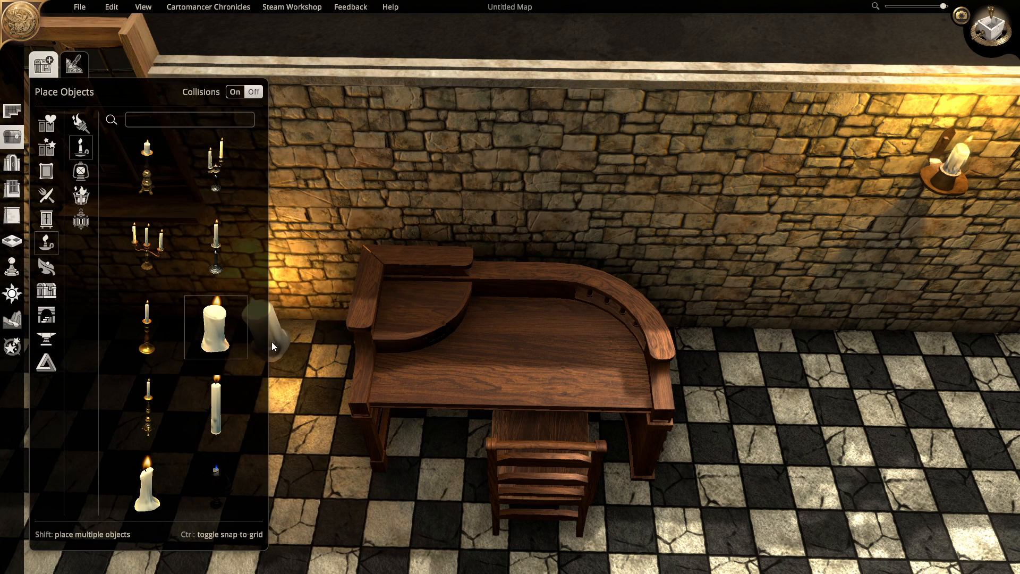
right_click(294, 344)
scroll(168, 378, "up", 2)
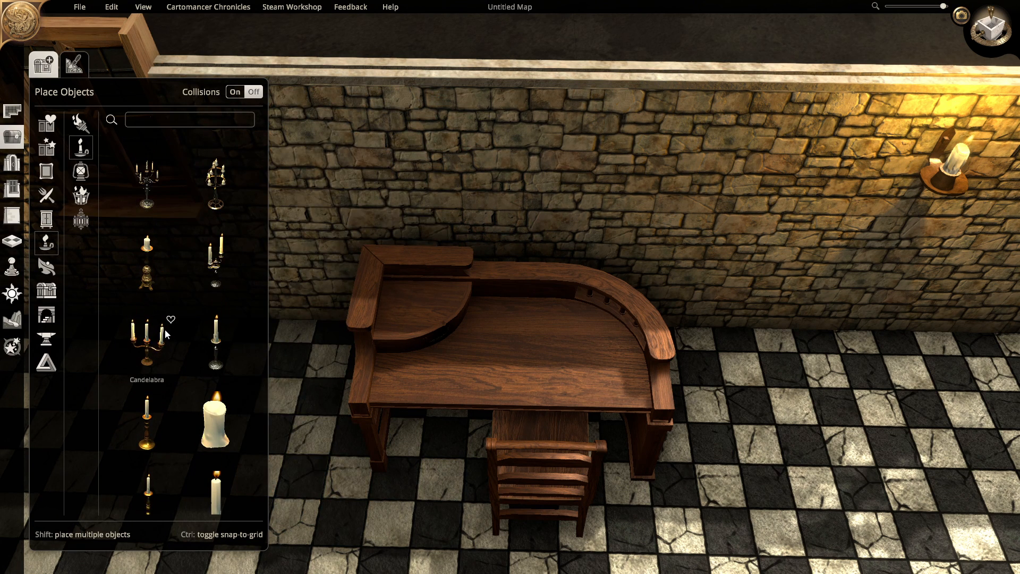
scroll(160, 284, "up", 4)
scroll(215, 260, "down", 1)
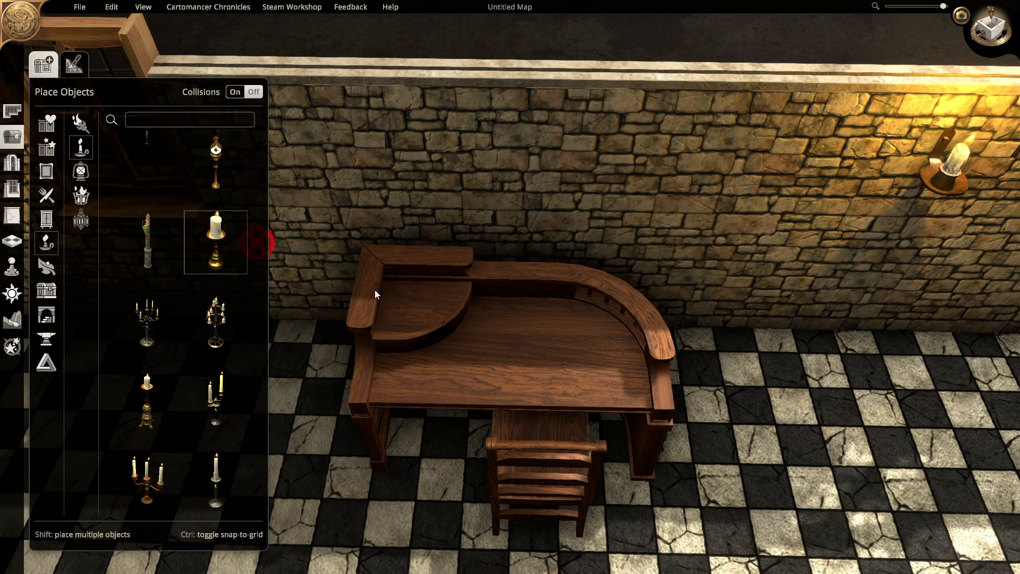
left_click(398, 291)
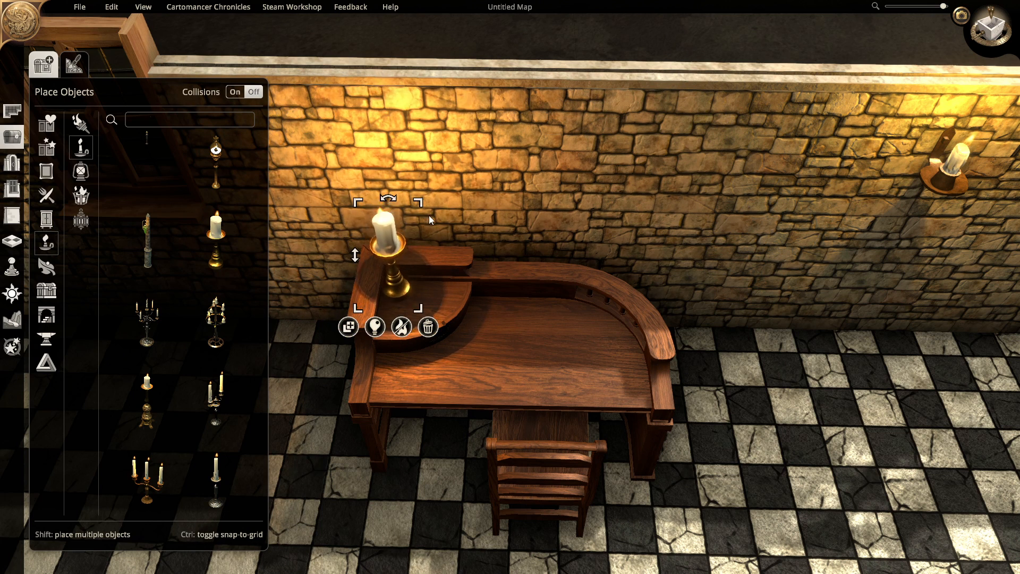
left_click_drag(416, 209, 414, 239)
left_click(424, 468)
mouse_move(428, 463)
middle_mouse_down()
mouse_move(429, 439)
mouse_move(430, 475)
mouse_move(435, 457)
middle_mouse_up()
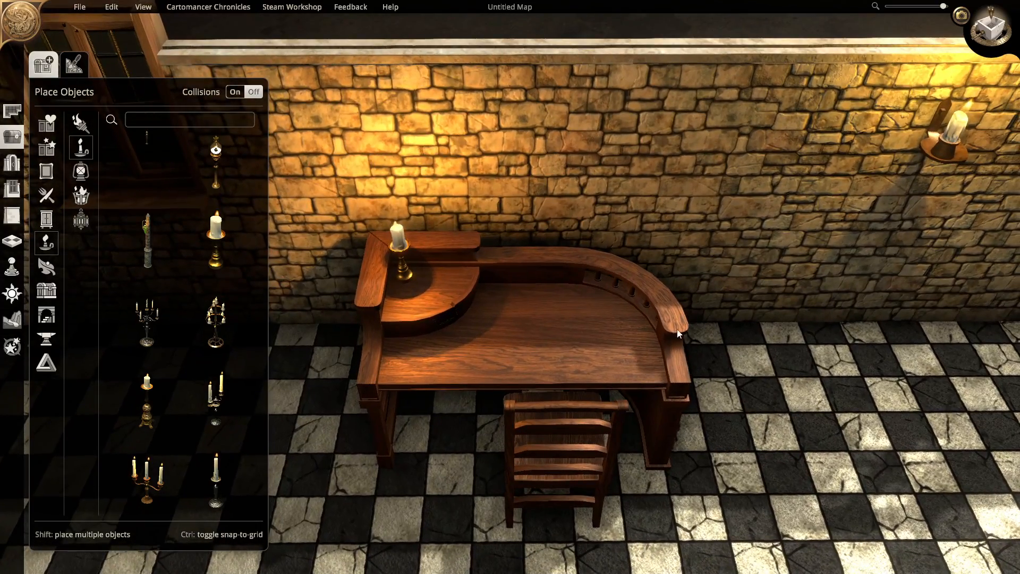
Delete the wall-mounted candle sconces around the room, including the two beside the door
left_click(947, 153)
scroll(940, 148, "down", 6)
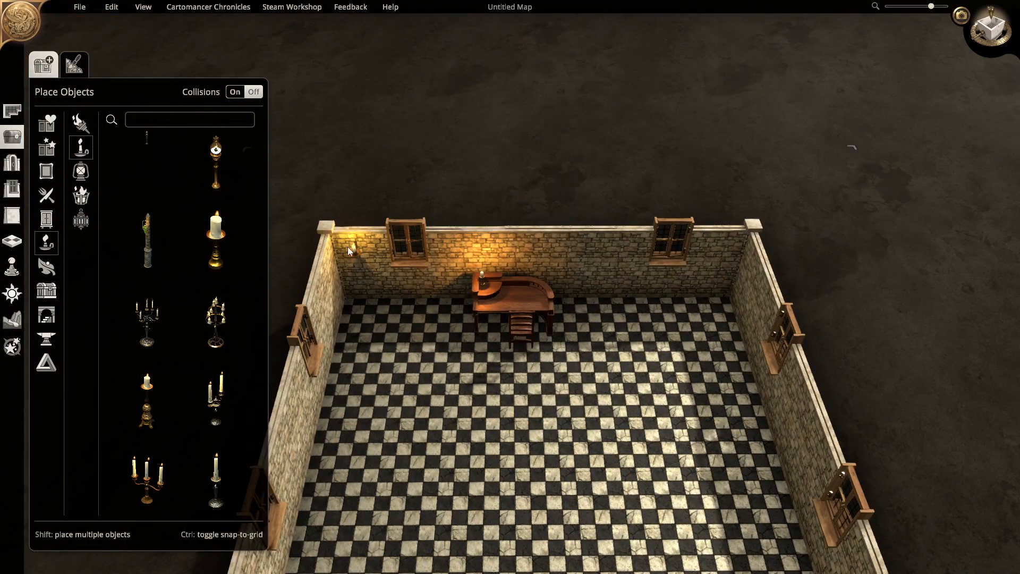
left_click(353, 253)
left_click(369, 282)
middle_click_drag(372, 303, 653, 287)
left_click(823, 118)
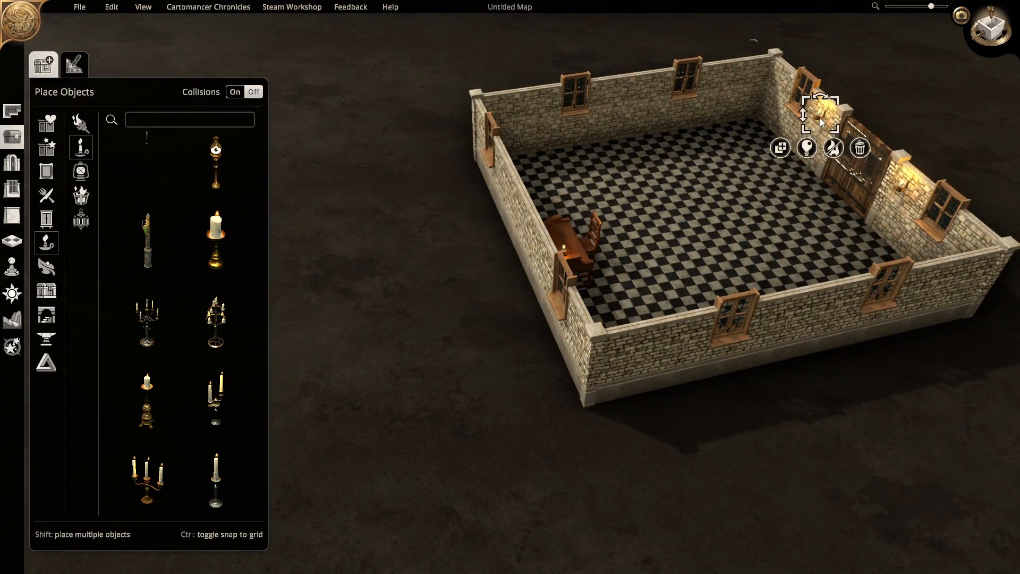
key("Delete")
left_click(903, 183)
key("Delete")
Set the map's time of day to night, keeping the desk in view to judge the candlelight
middle_click_drag(818, 212, 457, 221)
scroll(471, 283, "up", 5)
scroll(471, 284, "up", 3)
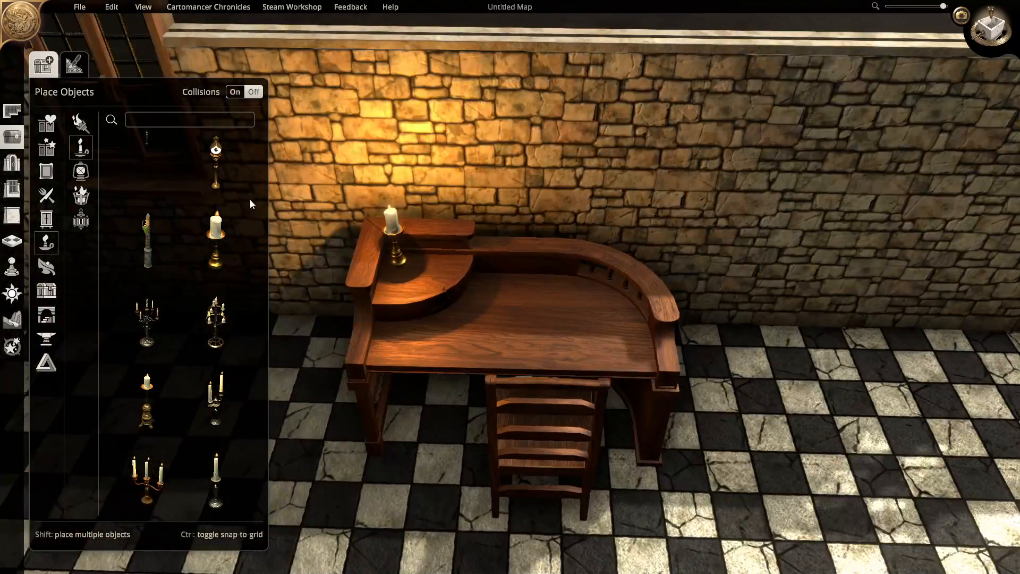
scroll(229, 207, "down", 1)
left_click(12, 293)
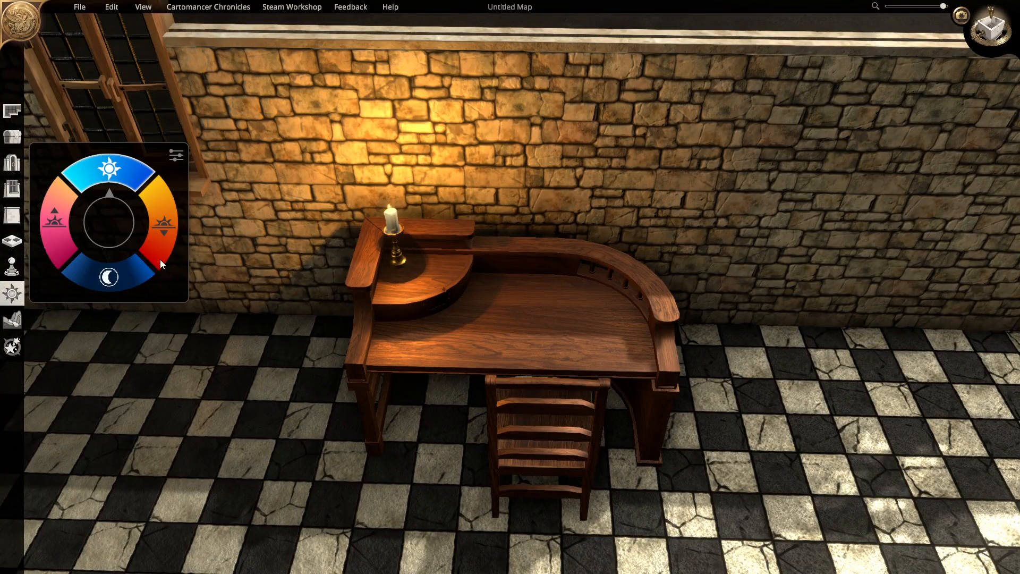
left_click(108, 277)
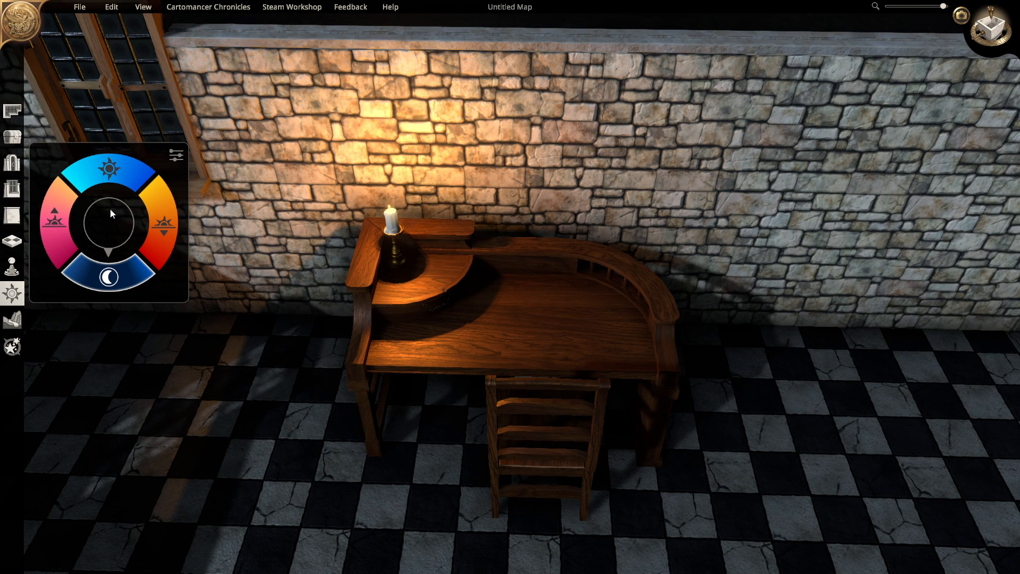
Rotate the direction of the night light so that the wall behind the desk is lit mainly by the candle
left_click(176, 158)
left_click_drag(315, 172, 259, 239)
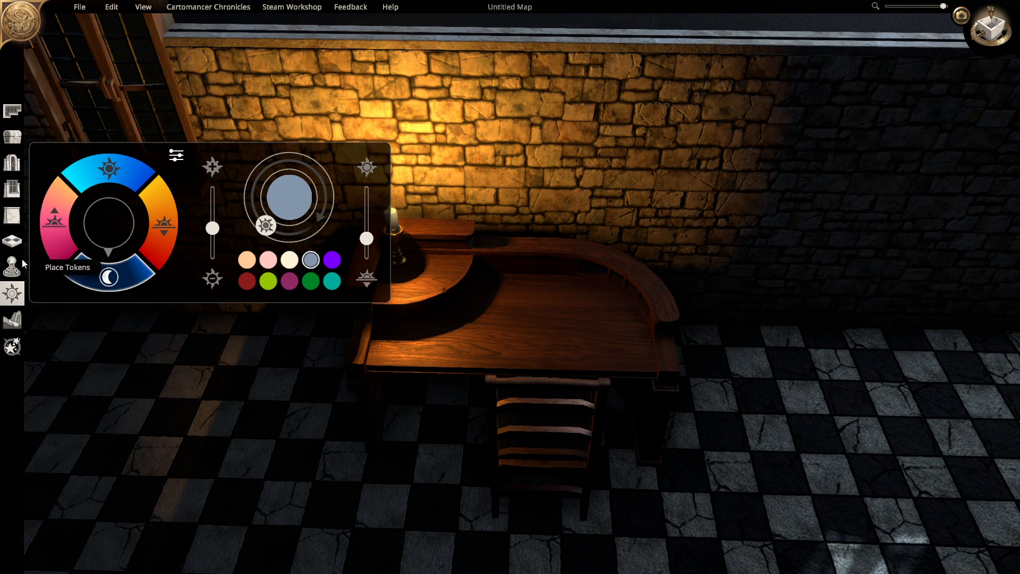
left_click(9, 300)
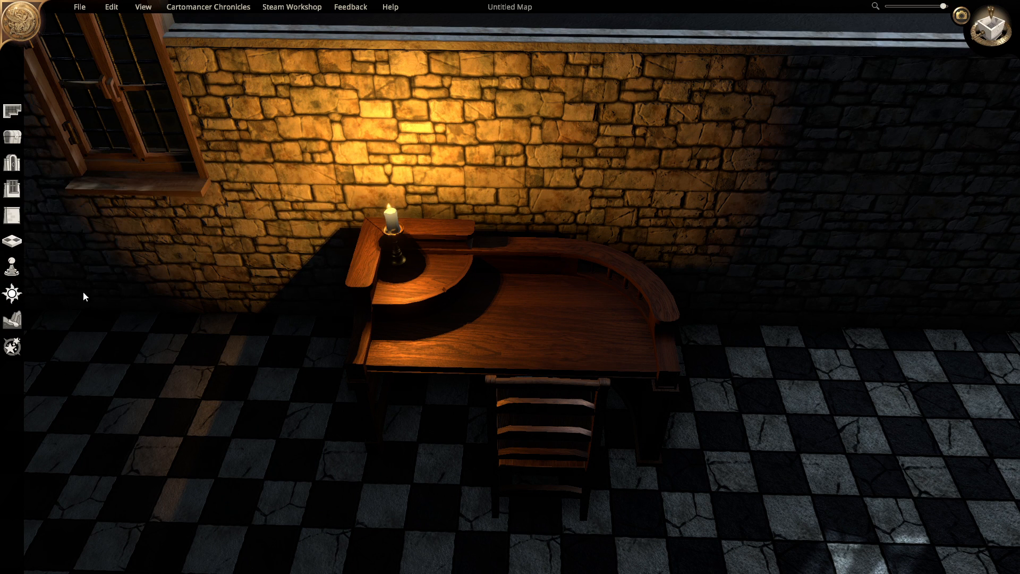
Look through the workshop, rug and painting models for items to decorate the desk area
left_click(14, 140)
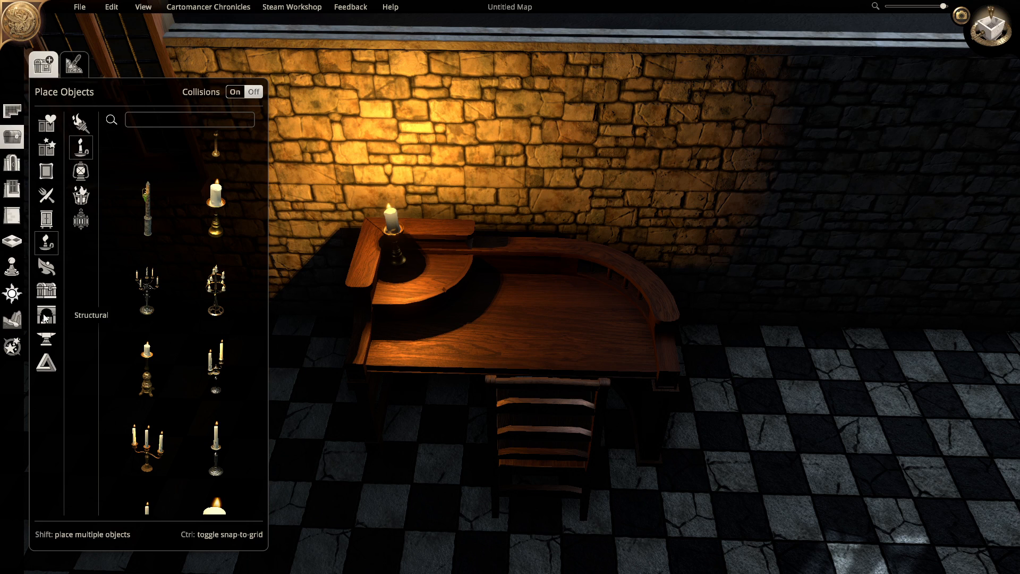
left_click(47, 340)
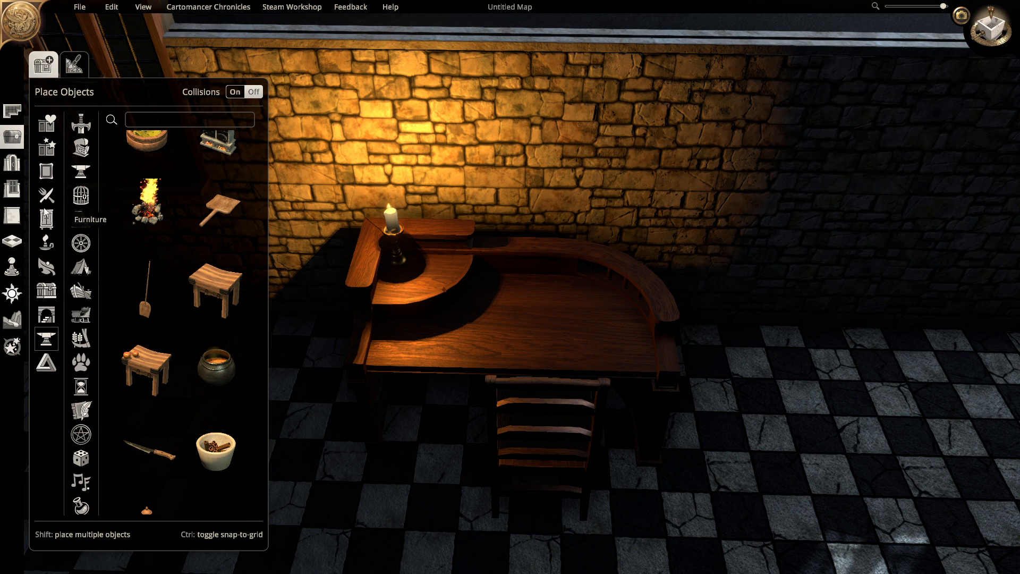
left_click(48, 179)
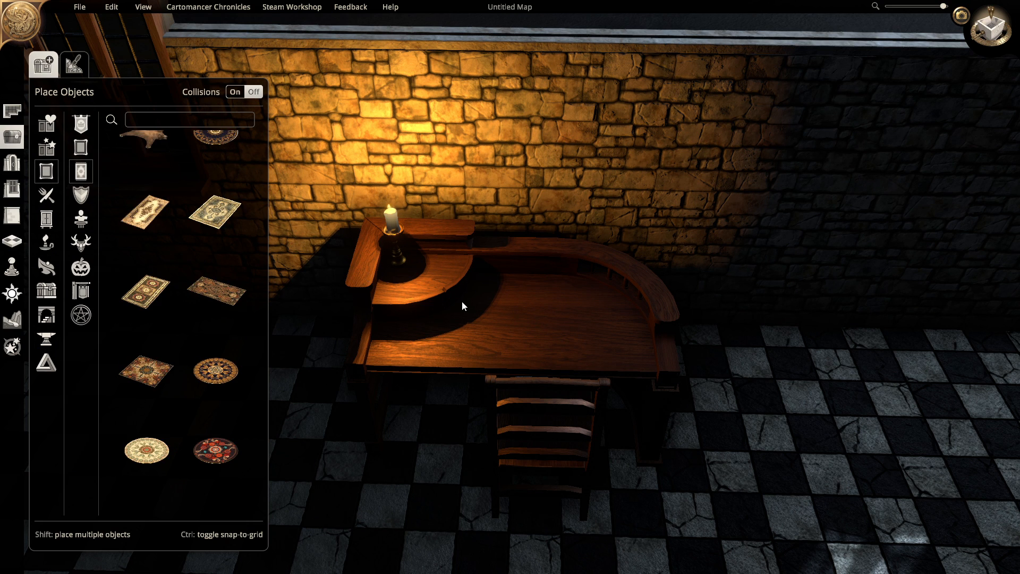
middle_click_drag(462, 305, 461, 334)
mouse_move(486, 365)
middle_mouse_down()
mouse_move(474, 359)
mouse_move(480, 346)
mouse_move(472, 374)
middle_mouse_up()
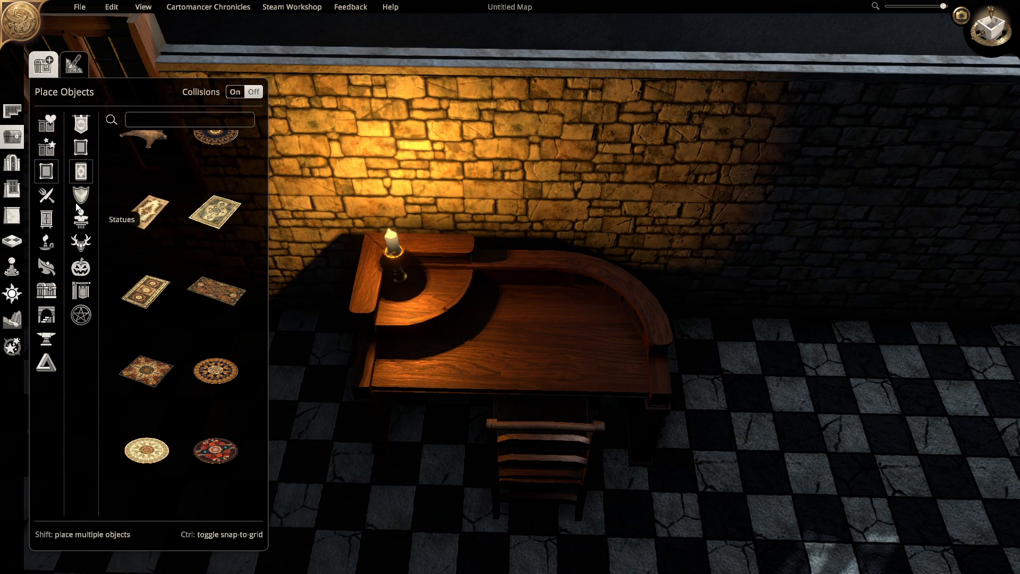
left_click(79, 149)
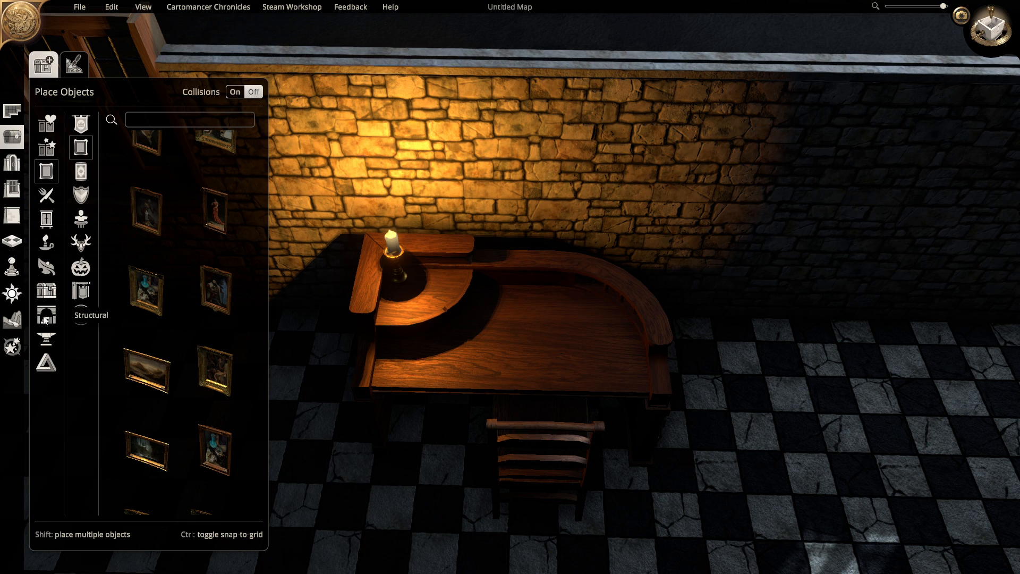
Place the flat square parchment from the books and scrolls models at the centre of the desktop and shrink it
left_click(45, 341)
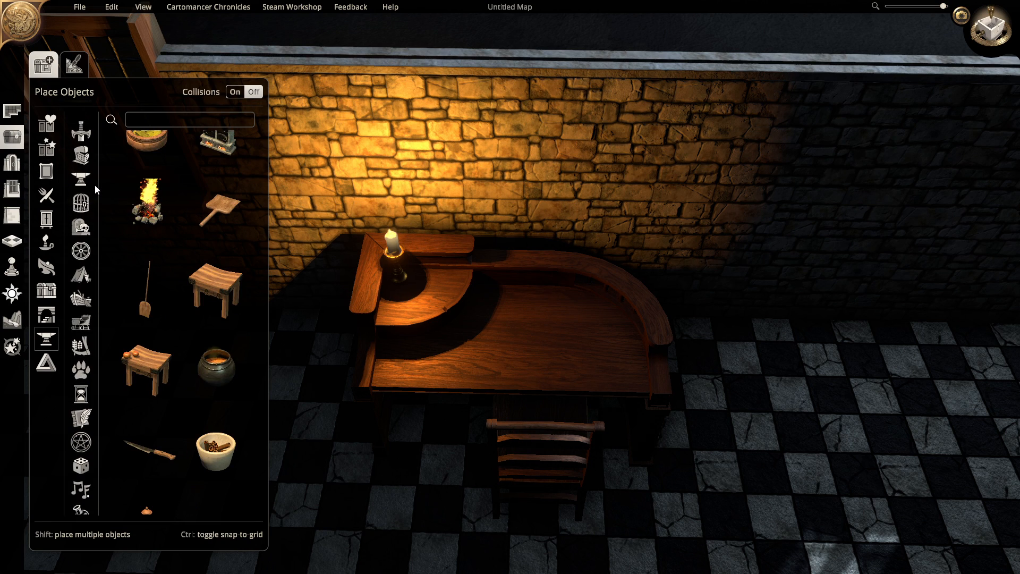
scroll(80, 366, "down", 2)
left_click(80, 360)
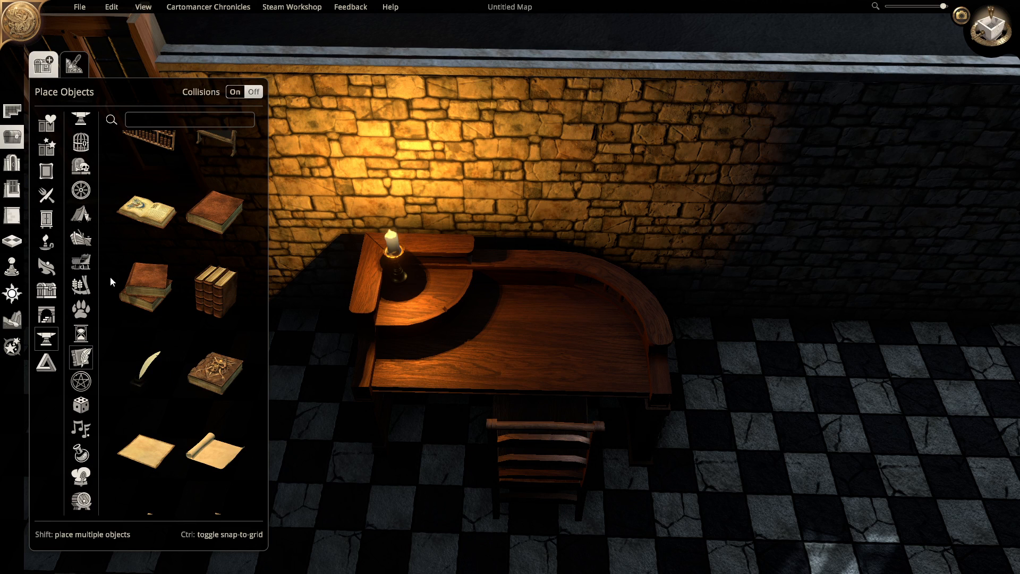
scroll(175, 350, "down", 1)
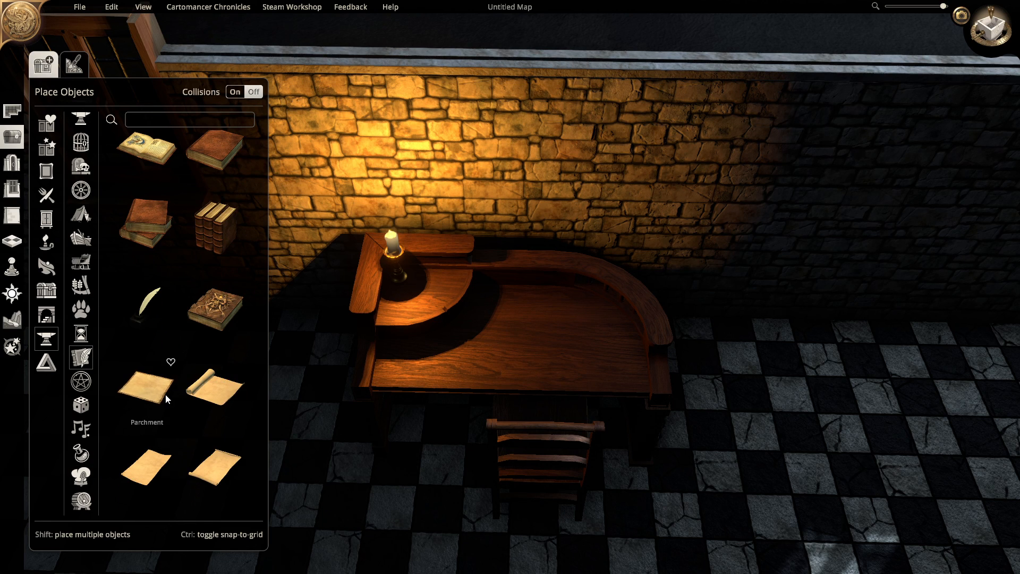
left_click(146, 389)
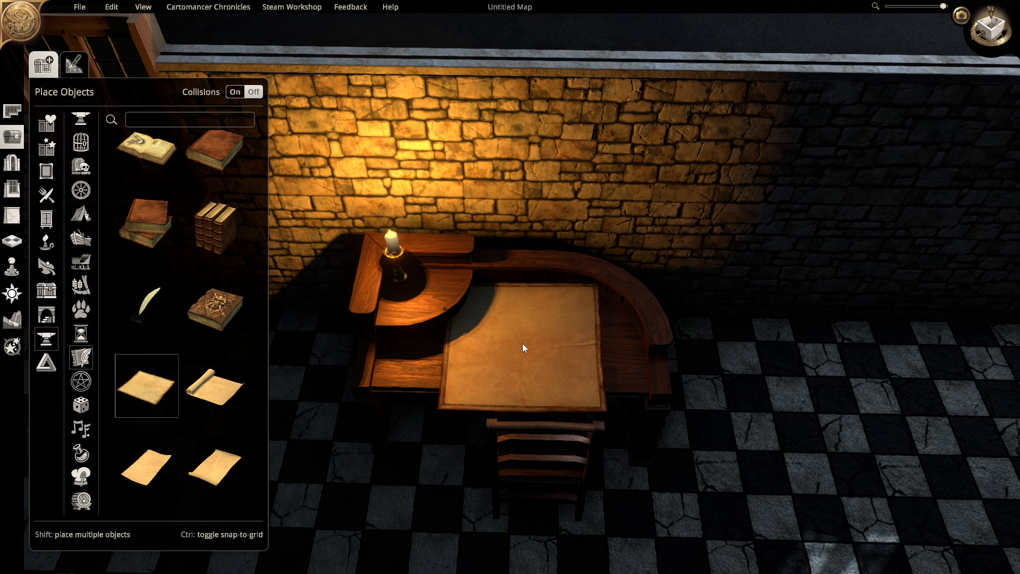
left_click(524, 343)
left_click_drag(614, 281, 582, 328)
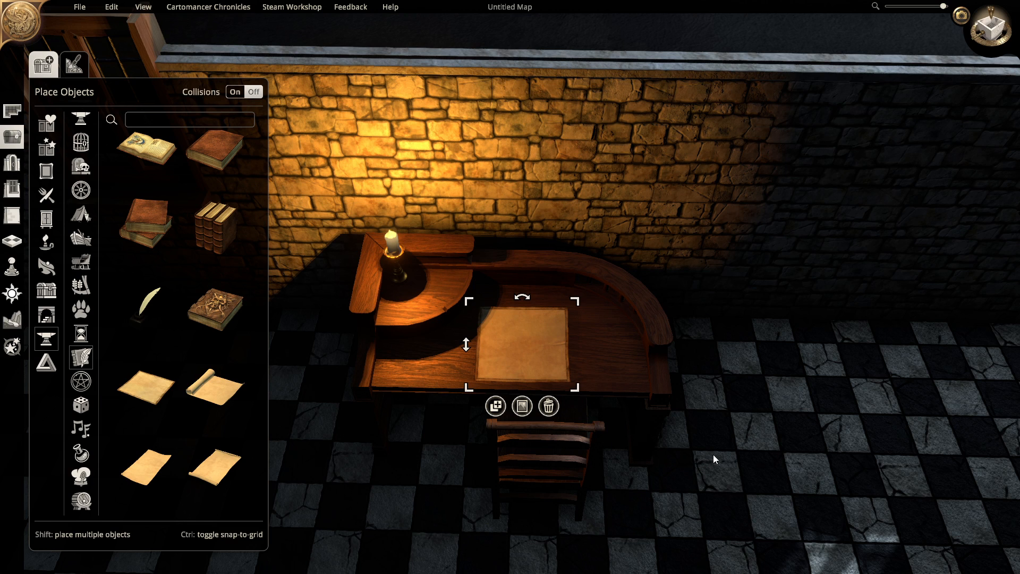
Enlarge the desk together with the candlestick and parchment on it, and select the parchment
left_click(630, 360)
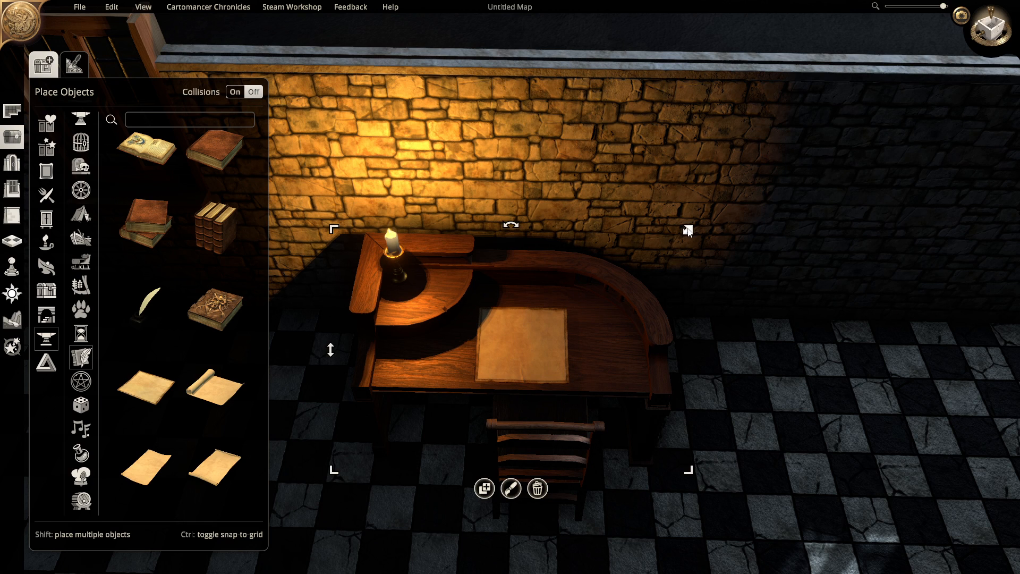
scroll(690, 229, "up", 5)
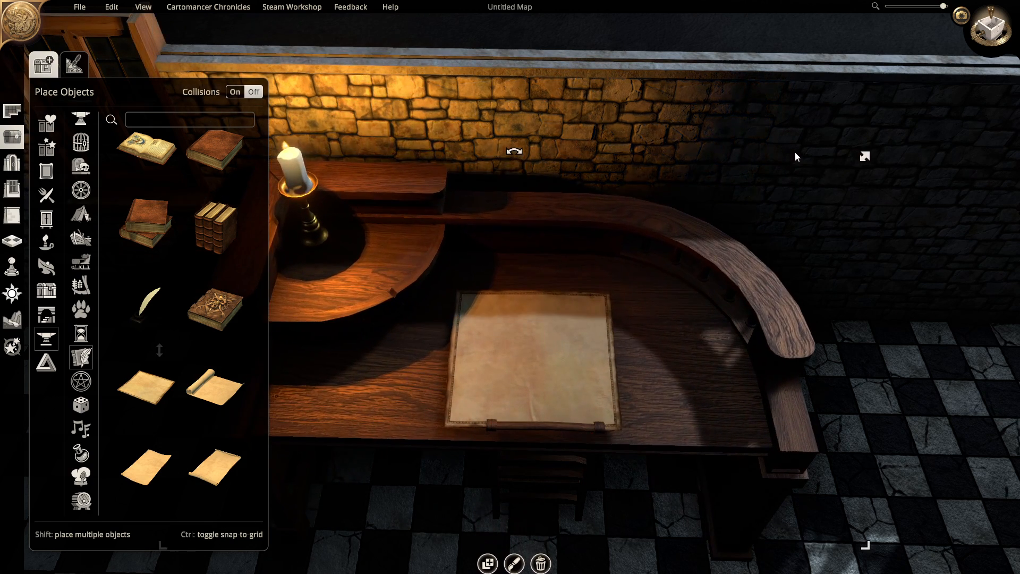
left_click_drag(795, 152, 831, 135)
left_click(506, 344)
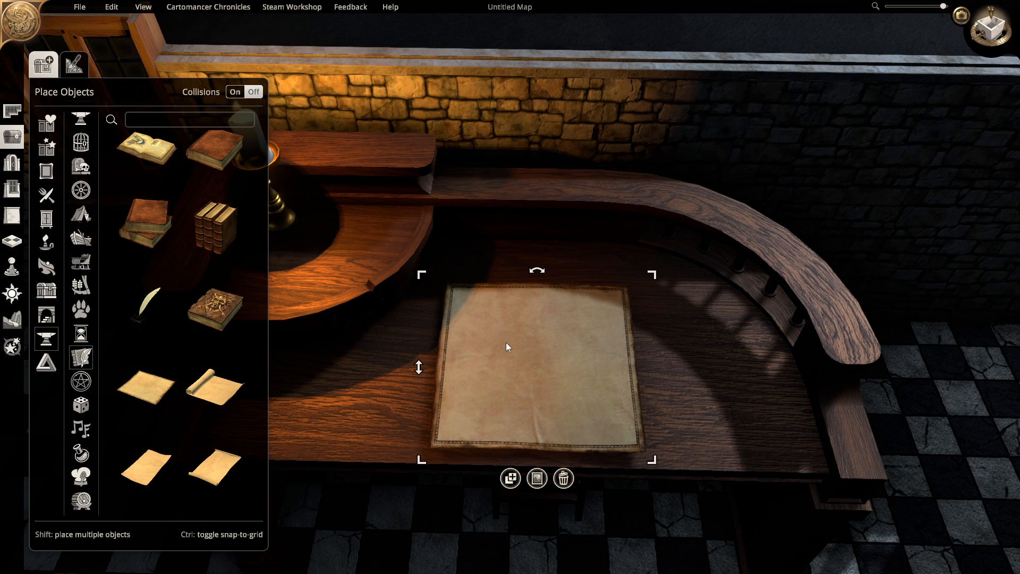
Cover the desktop parchment with the regional map image and rotate it a quarter turn so the map reads upright
mouse_move(536, 382)
left_mouse_down()
mouse_move(560, 378)
mouse_move(556, 390)
mouse_move(538, 389)
left_mouse_up()
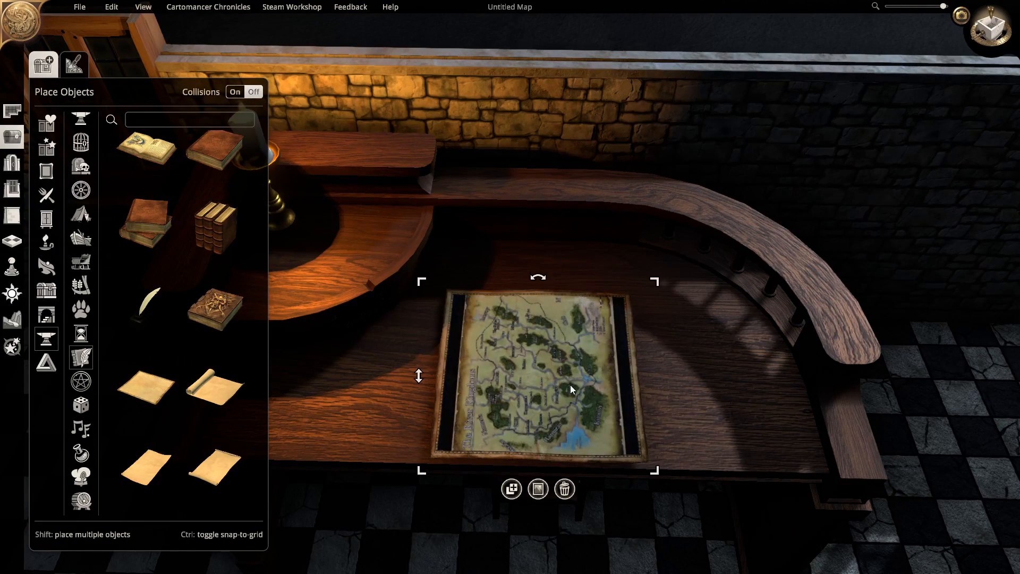
left_click_drag(539, 277, 636, 378)
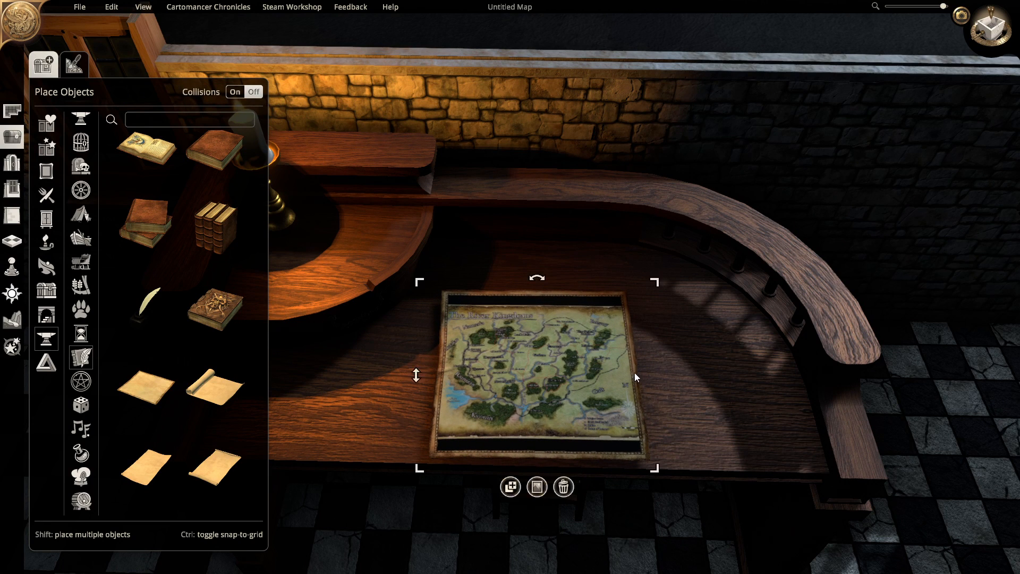
left_click(639, 526)
right_click_drag(671, 427, 692, 427)
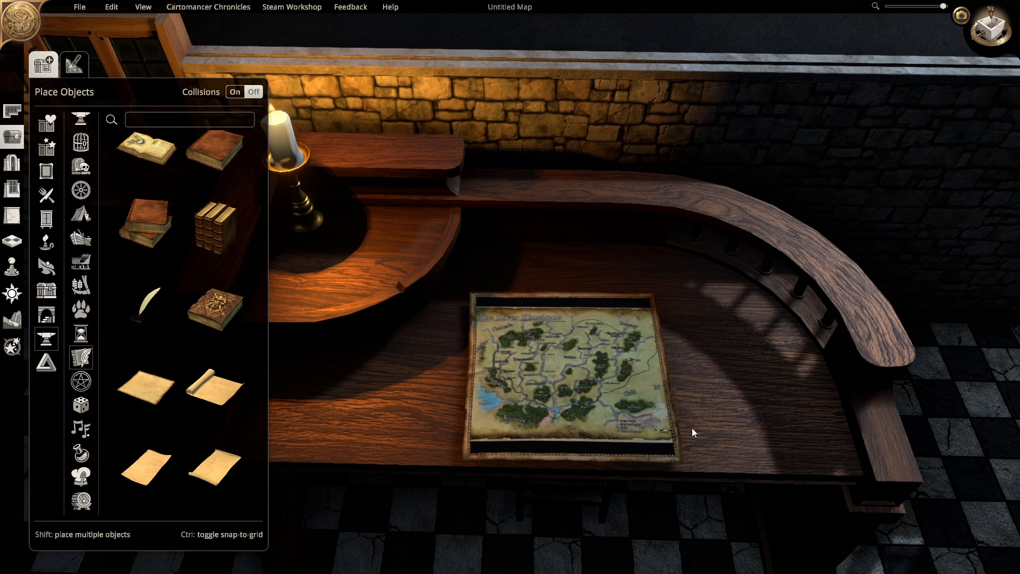
Enlarge the map parchment on the desktop, nudge it towards the desk's front edge and fine-tune its rotation
left_click(633, 445)
left_click_drag(680, 288, 737, 263)
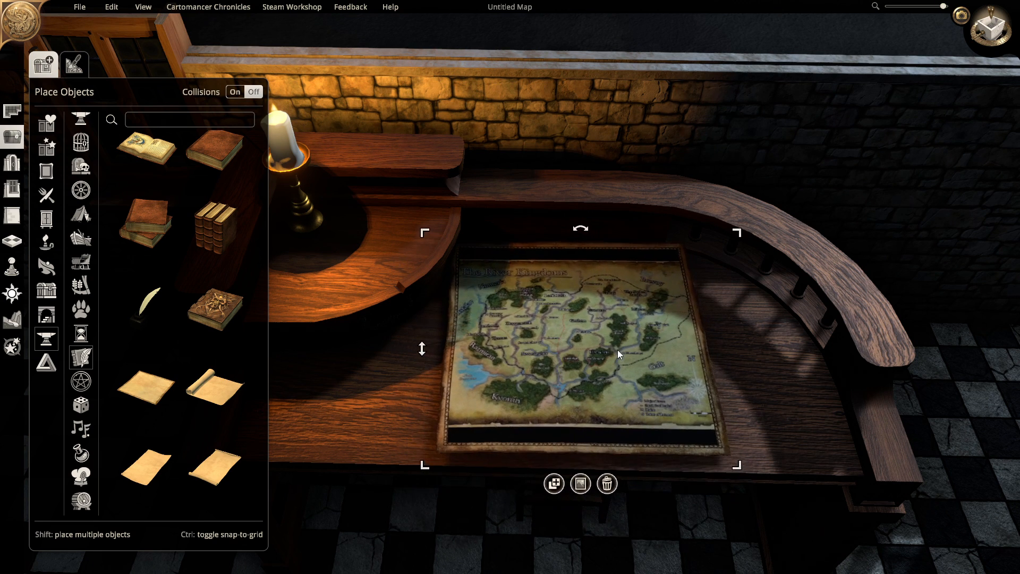
left_click_drag(618, 350, 612, 357)
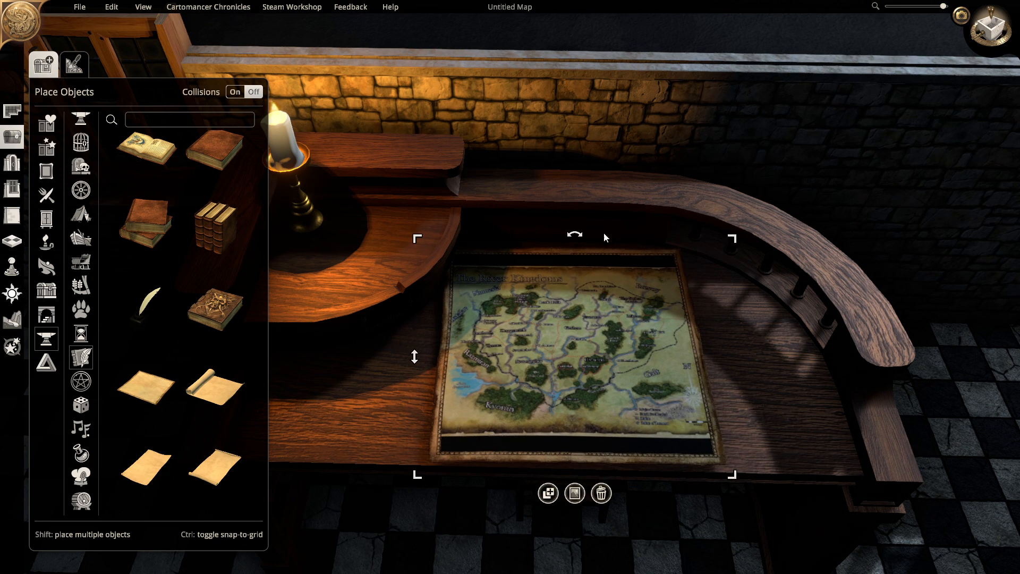
left_click_drag(576, 237, 578, 234)
left_click(856, 492)
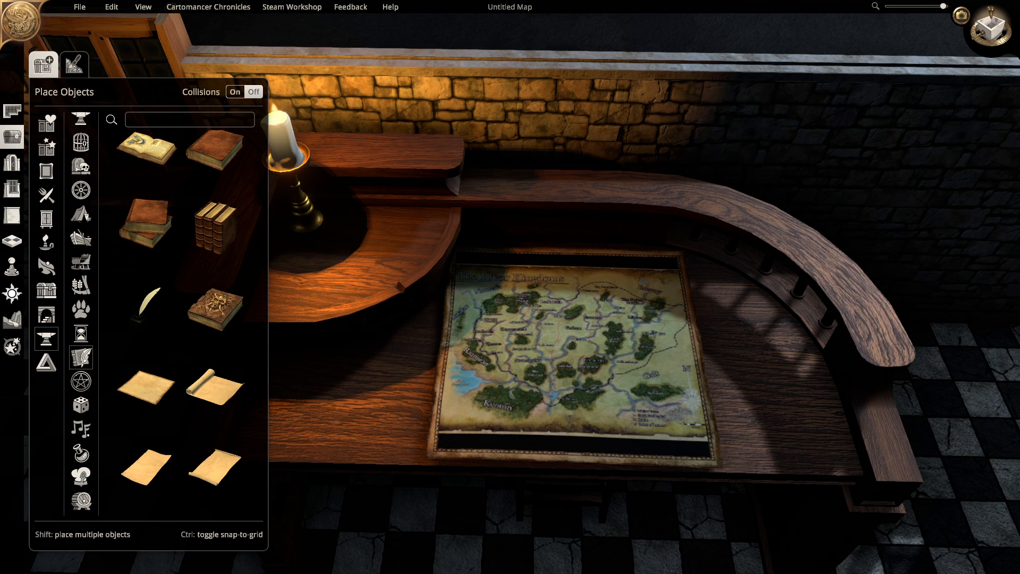
Place a second flat square parchment from the books and scrolls models on the desktop and shrink it to card size
left_click(294, 374)
scroll(167, 221, "up", 5)
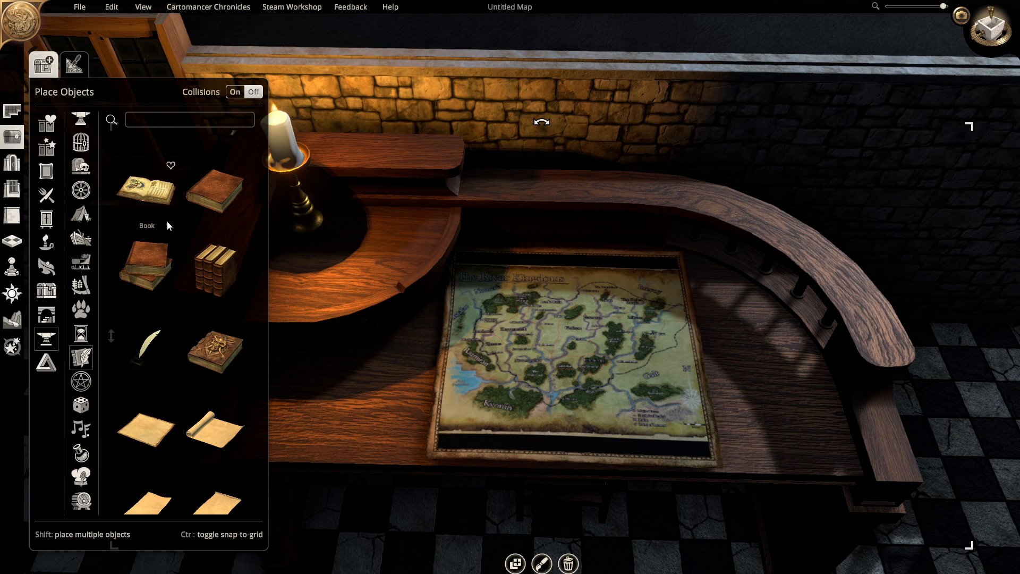
scroll(167, 221, "down", 5)
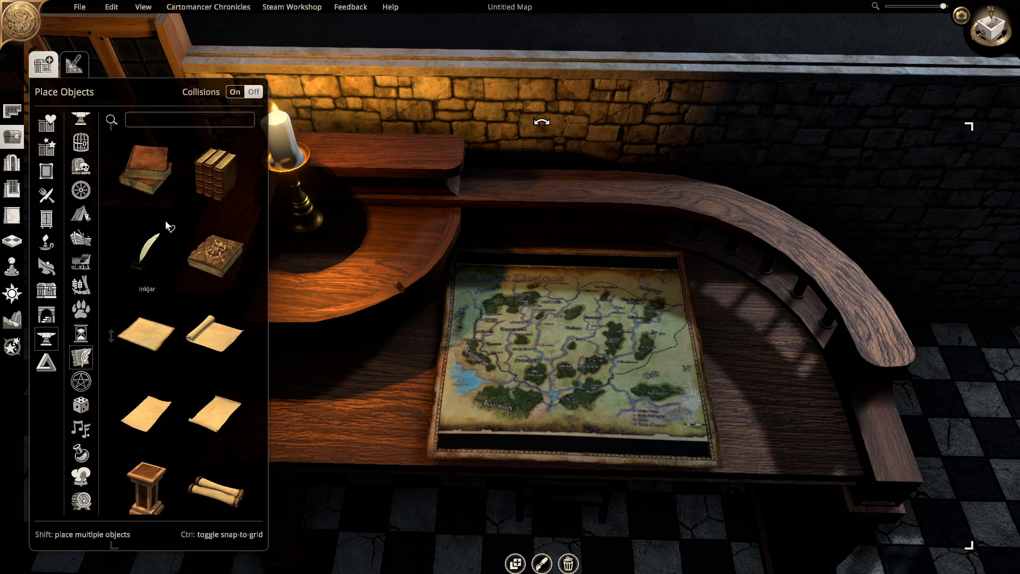
scroll(163, 221, "down", 3)
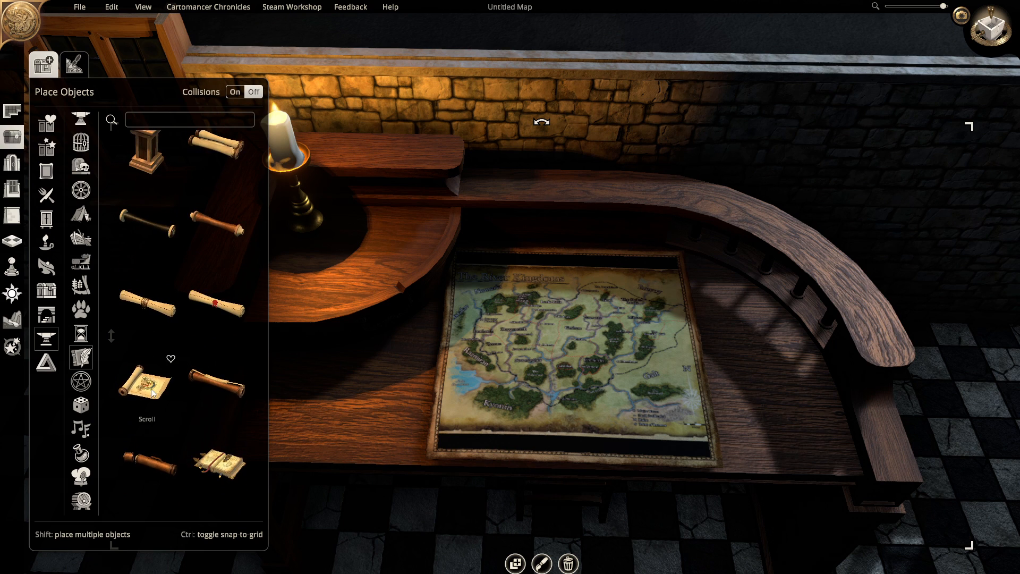
scroll(154, 391, "up", 5)
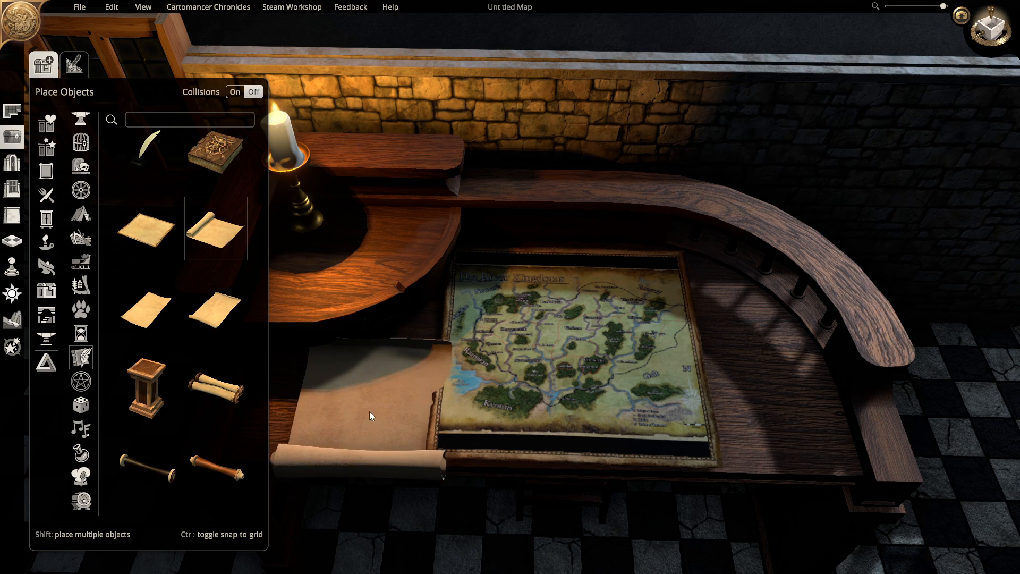
left_click(144, 225)
left_click(332, 385)
left_click_drag(446, 299, 366, 353)
Give the small parchment the cloaked-figure image, move it beside the map's lower right corner and turn the picture upright
left_click_drag(350, 403, 783, 418)
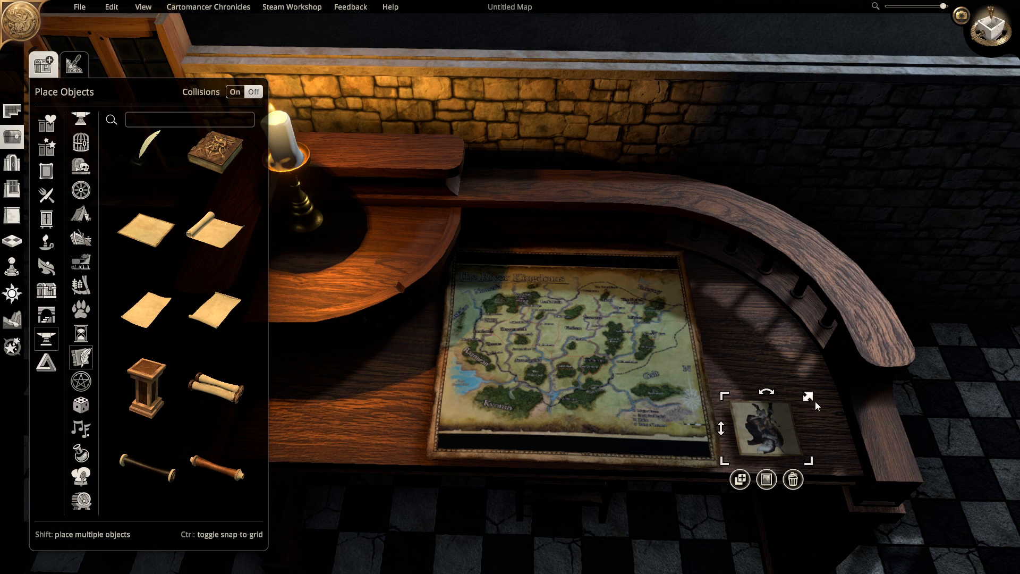
left_click_drag(767, 392, 742, 453)
left_click(658, 527)
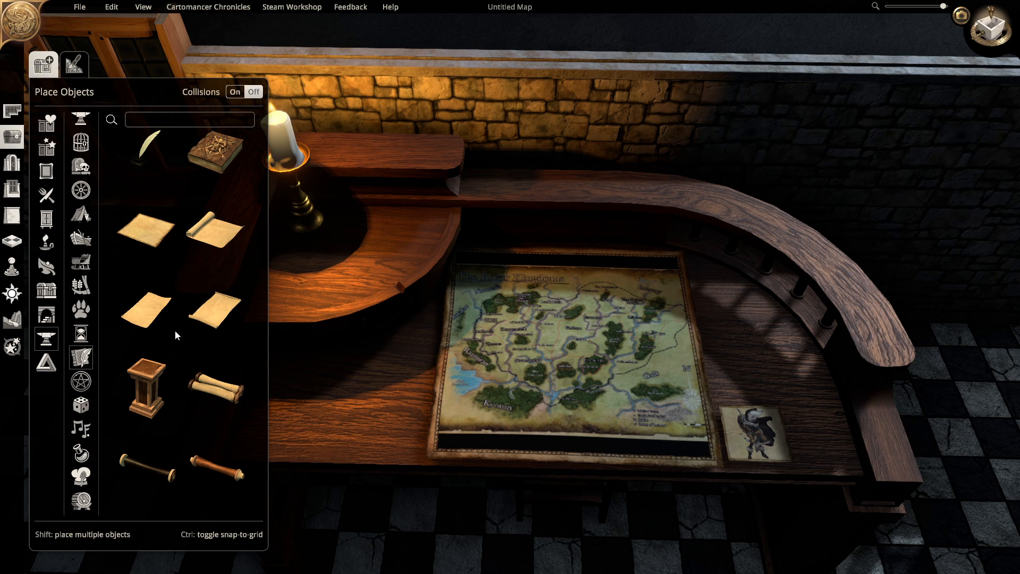
Compare single candles, a candlestick and a candle cluster from the light models on the desktop beside the map
left_click(11, 266)
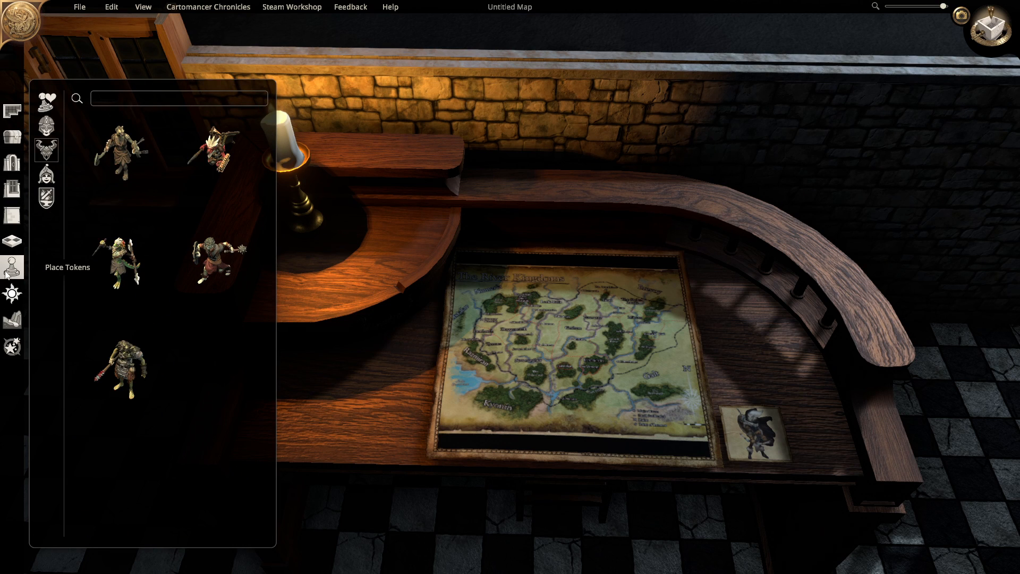
left_click(12, 137)
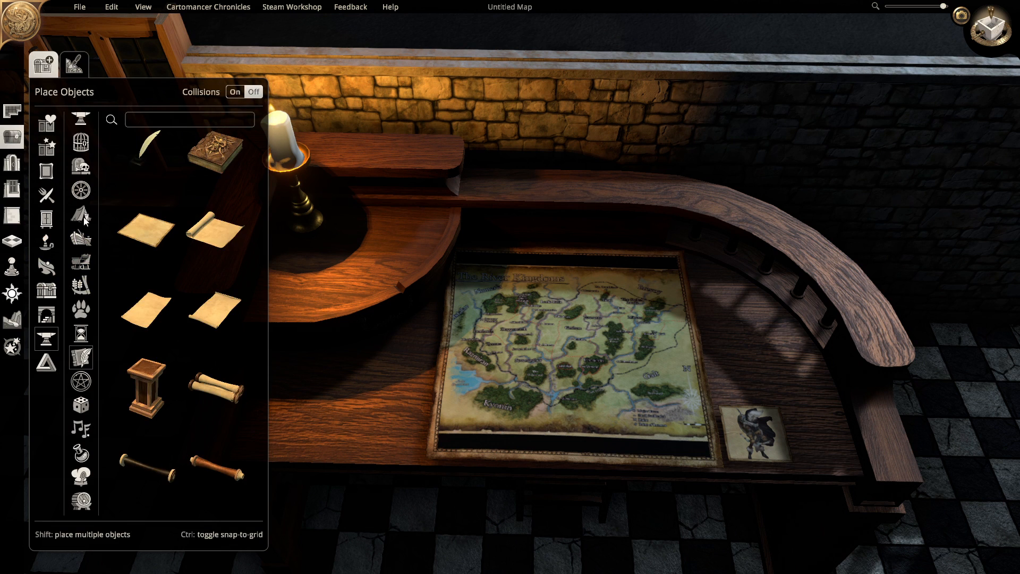
left_click(40, 248)
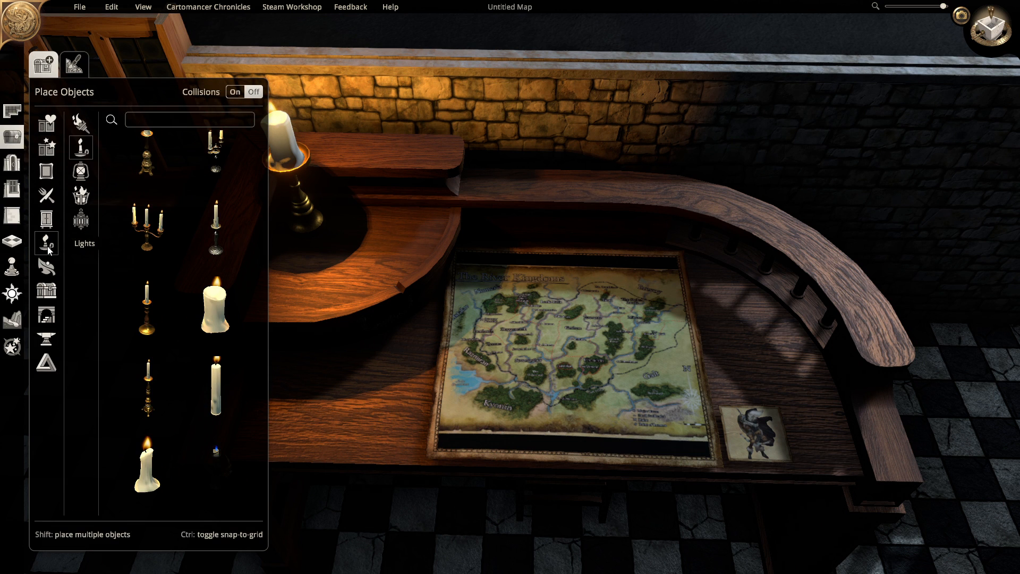
left_click(210, 314)
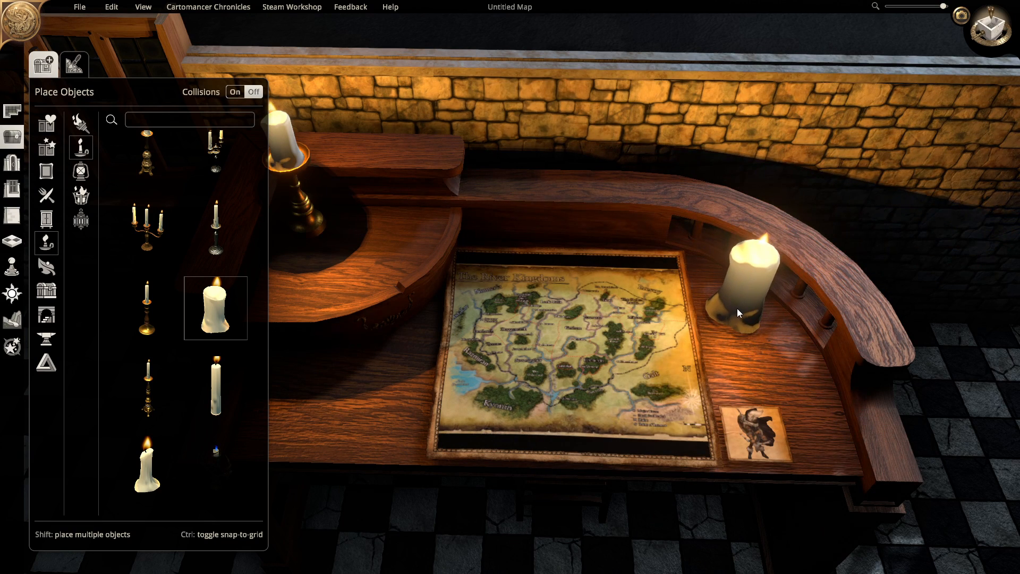
right_click(737, 308)
left_click(216, 230)
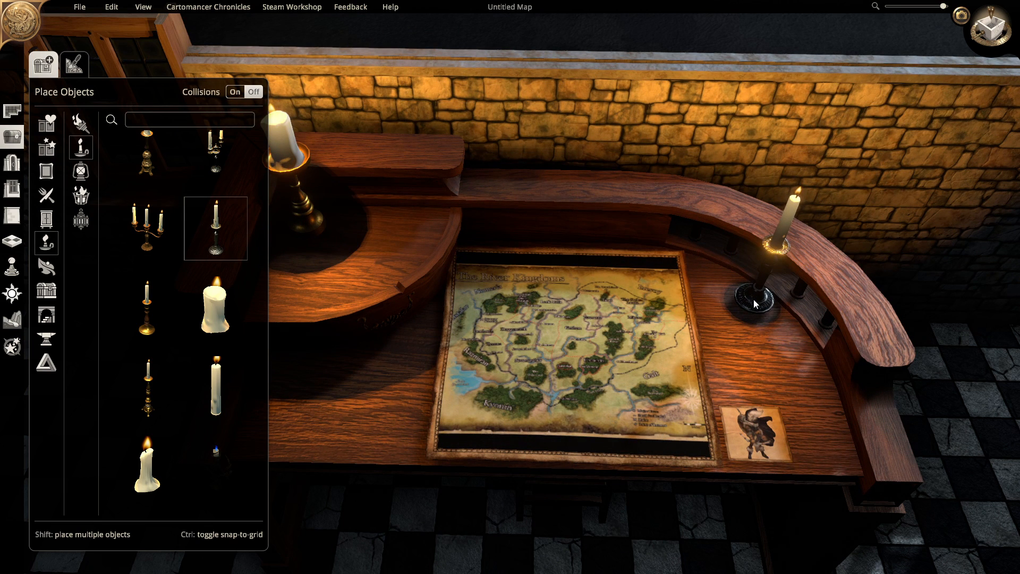
right_click(754, 299)
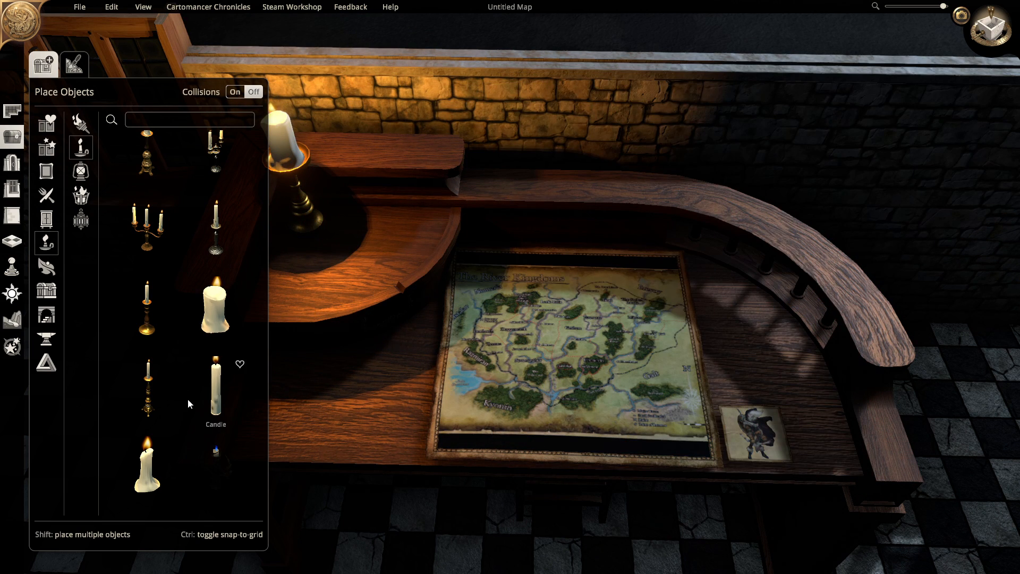
left_click(216, 388)
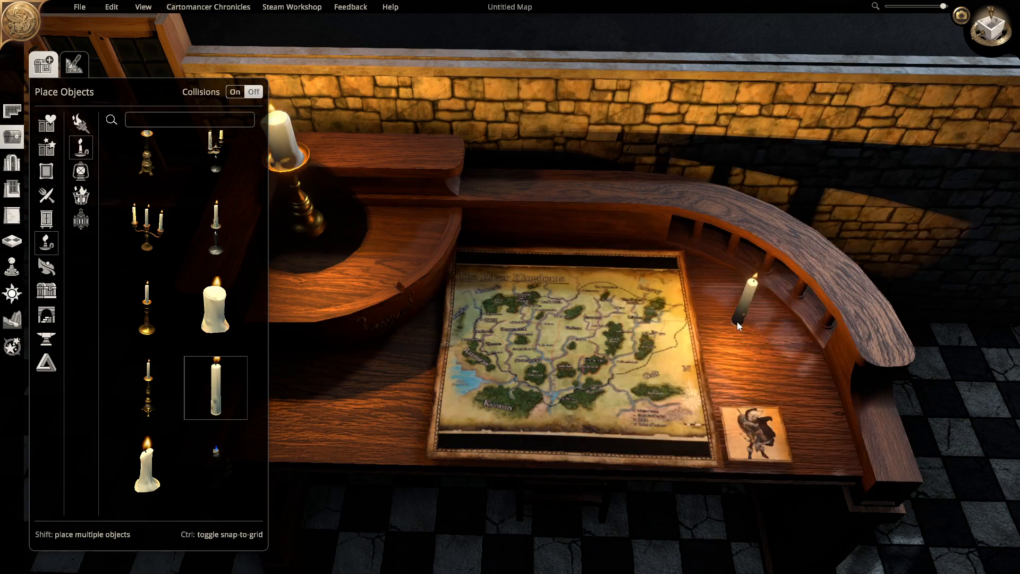
scroll(170, 399, "down", 1)
left_click(146, 422)
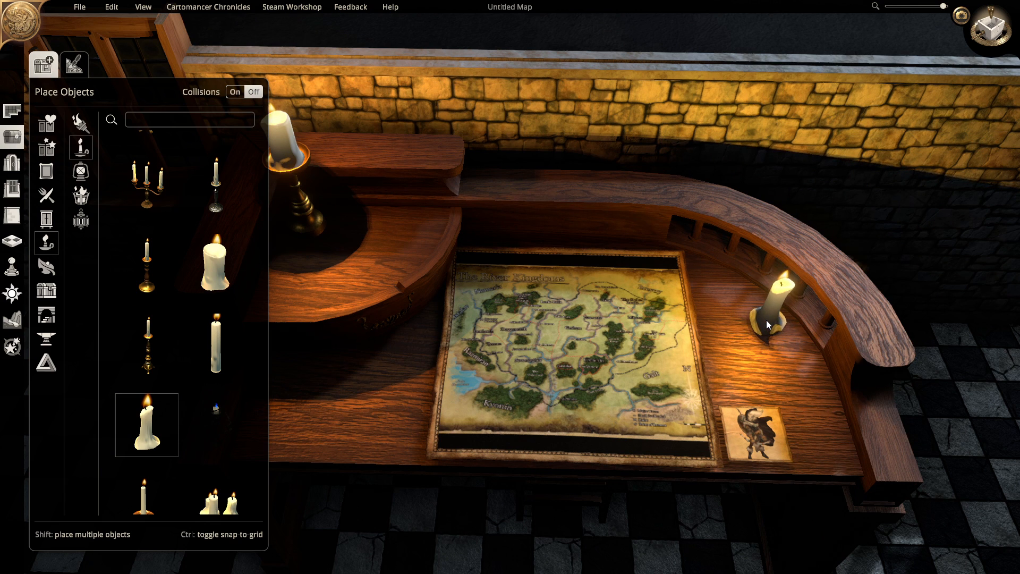
right_click(747, 323)
scroll(199, 416, "down", 2)
left_click(206, 422)
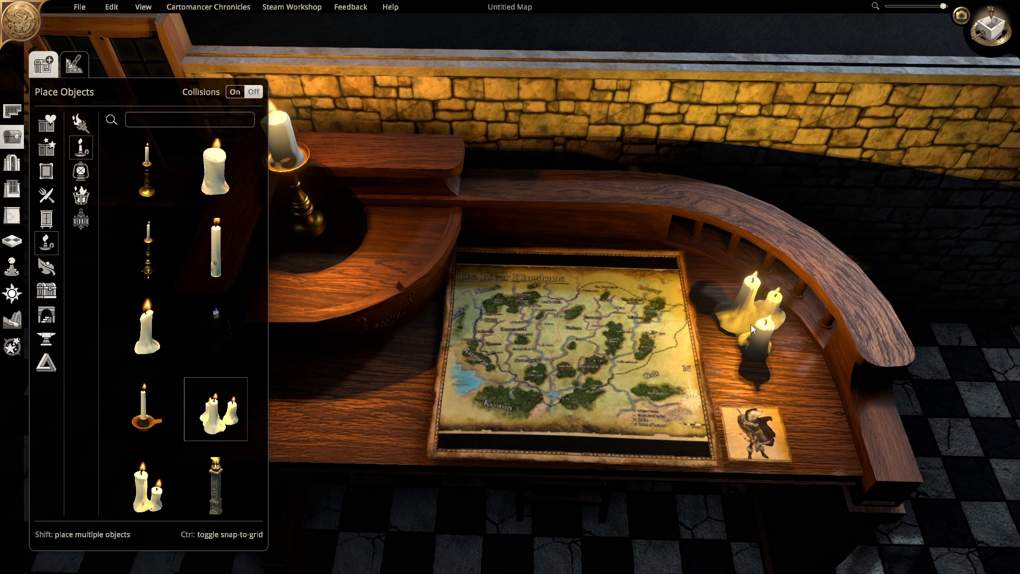
right_click(750, 321)
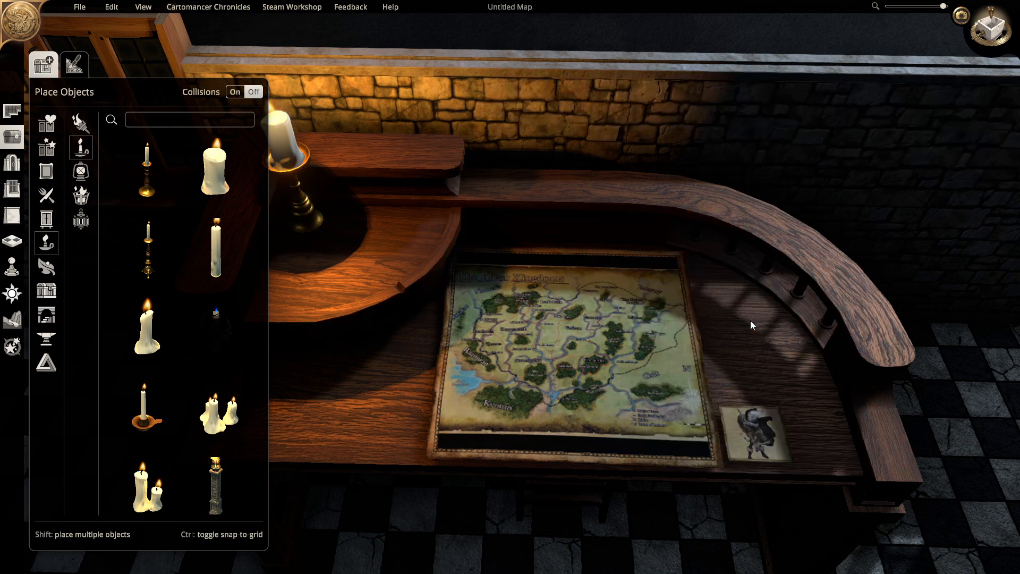
Place the pair of melted candles on the desktop between the map and the curved railing
scroll(145, 457, "down", 1)
left_click(145, 457)
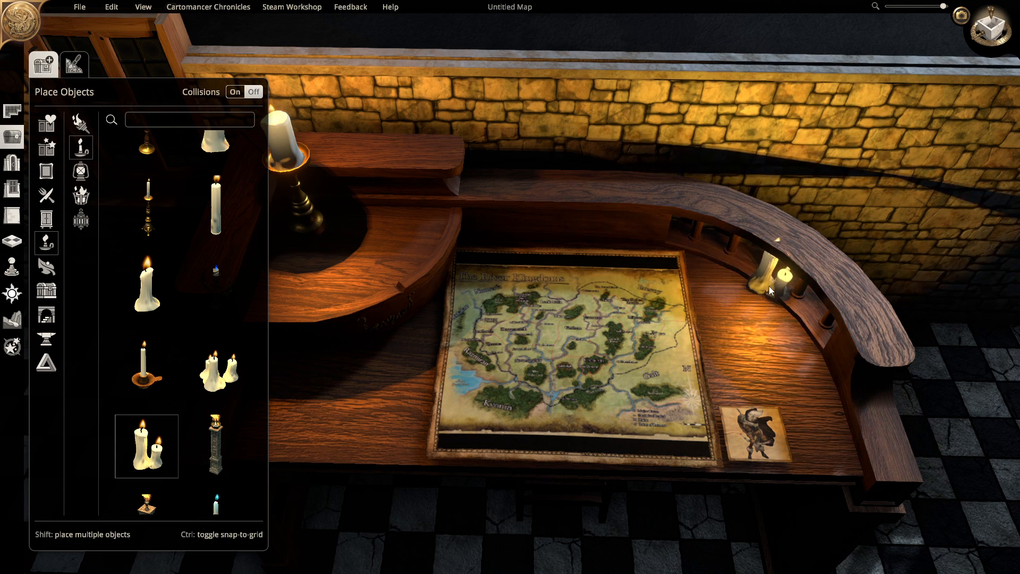
left_click(757, 340)
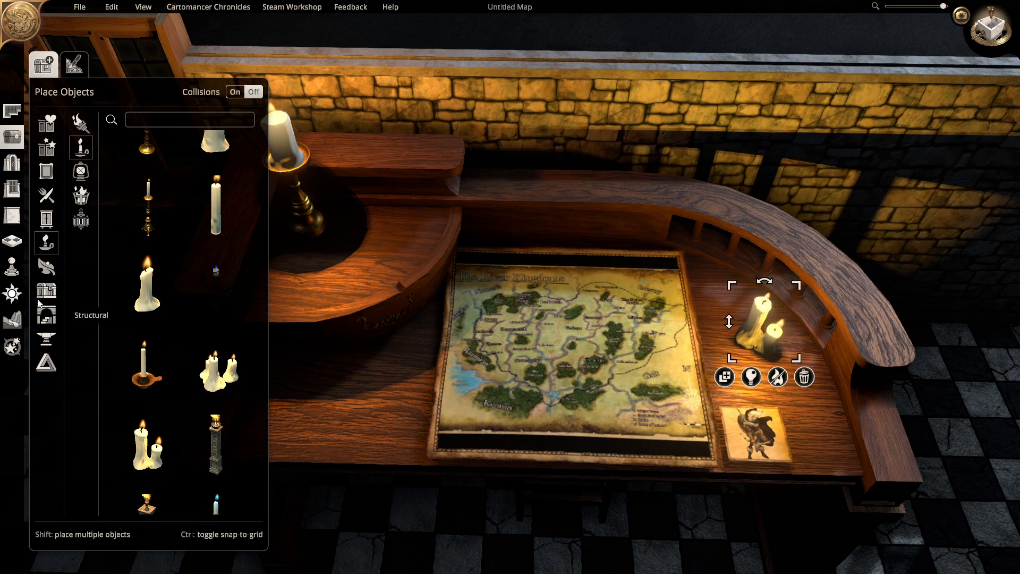
Place a green customisable square pillar on the desk behind the pair of candles
left_click(45, 363)
scroll(155, 350, "up", 4)
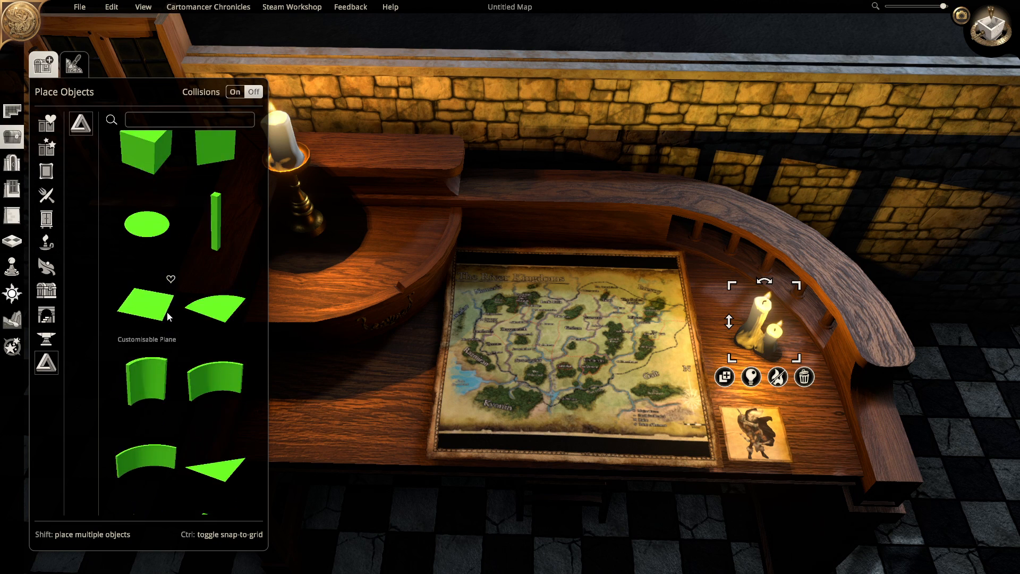
left_click(206, 233)
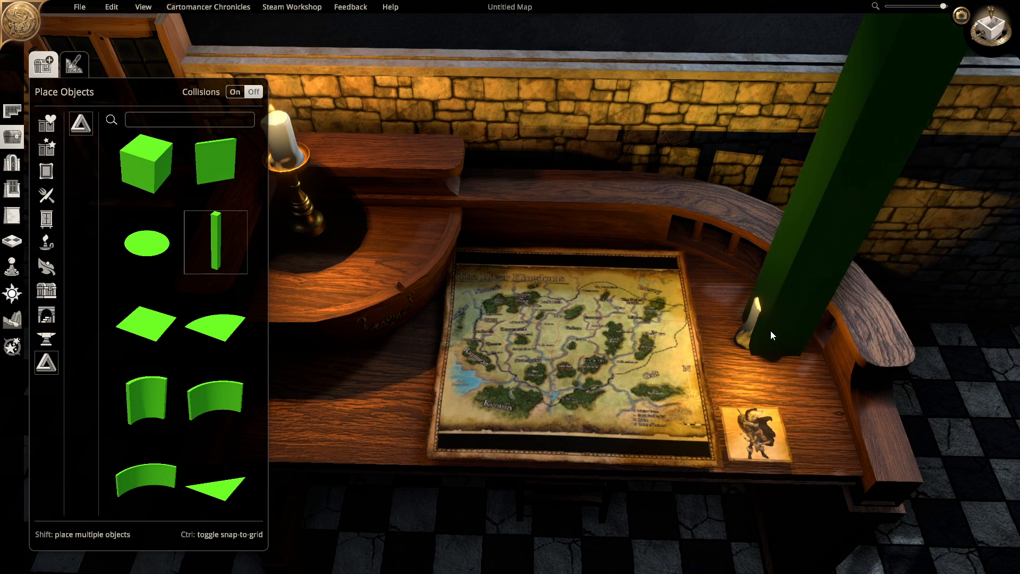
left_click(776, 269)
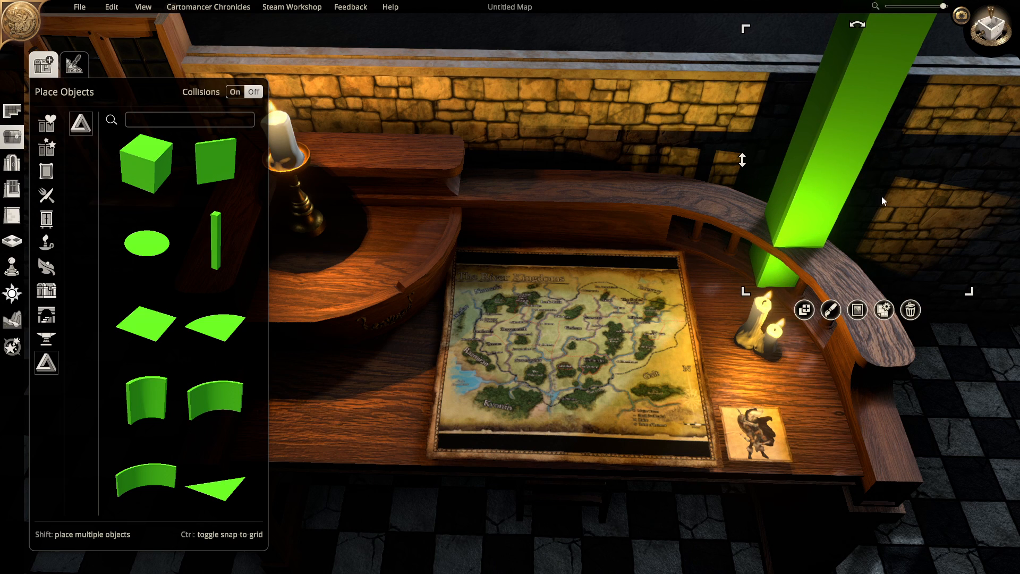
Shrink the green pillar to a short post and move it onto the floor to the right of the desk
scroll(986, 394, "down", 5)
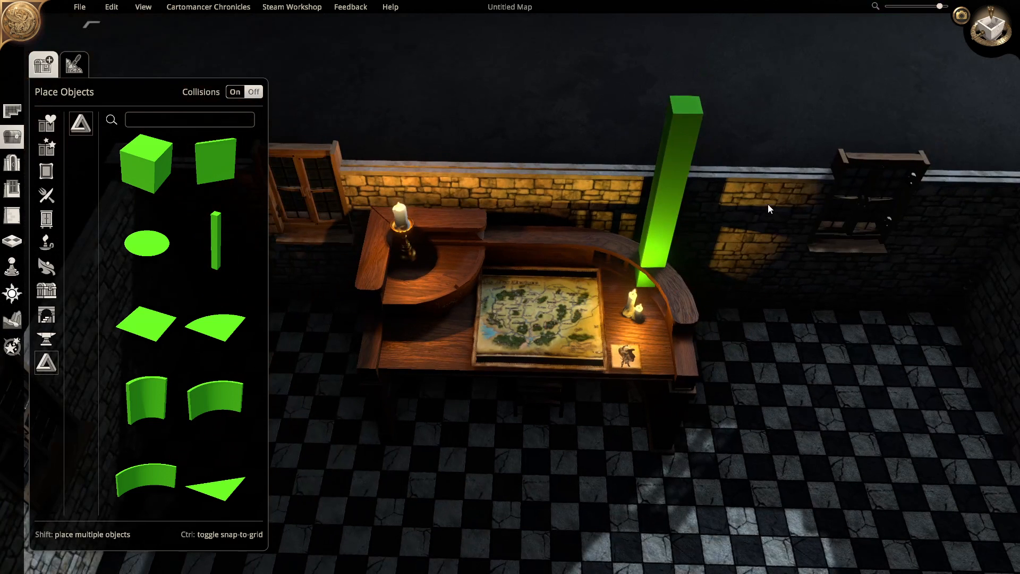
scroll(855, 326, "up", 1)
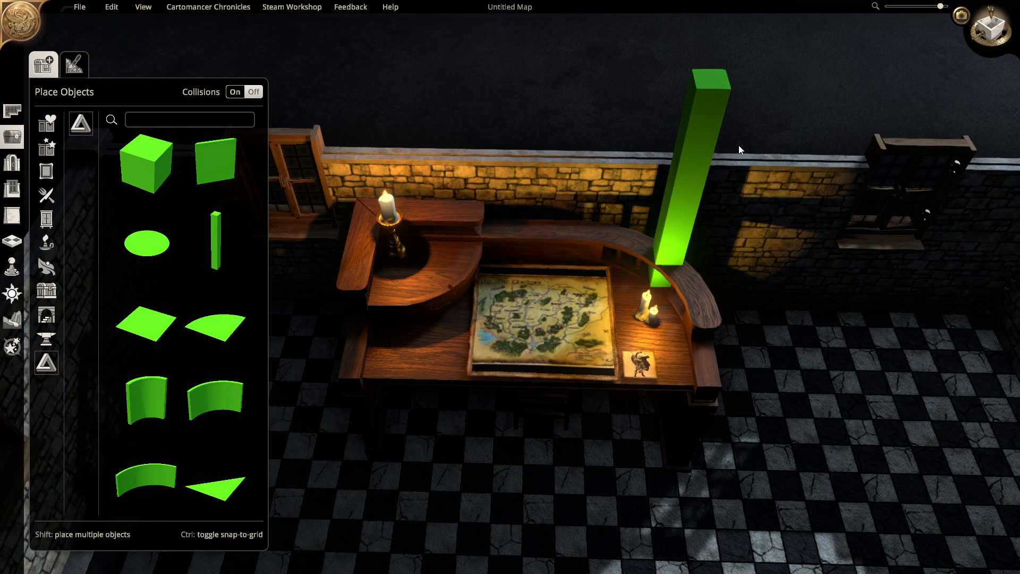
left_click(709, 141)
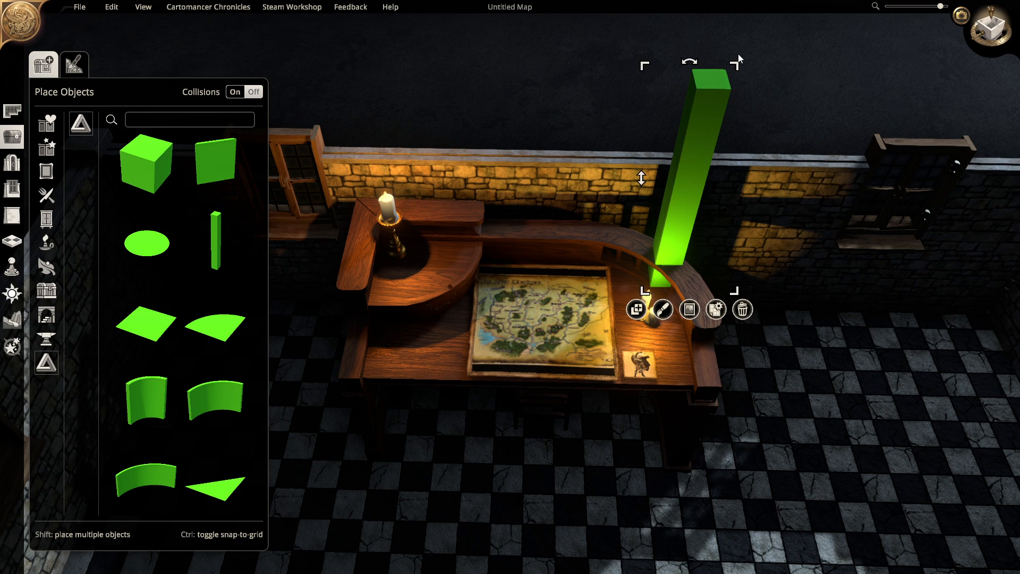
left_click_drag(735, 68, 702, 159)
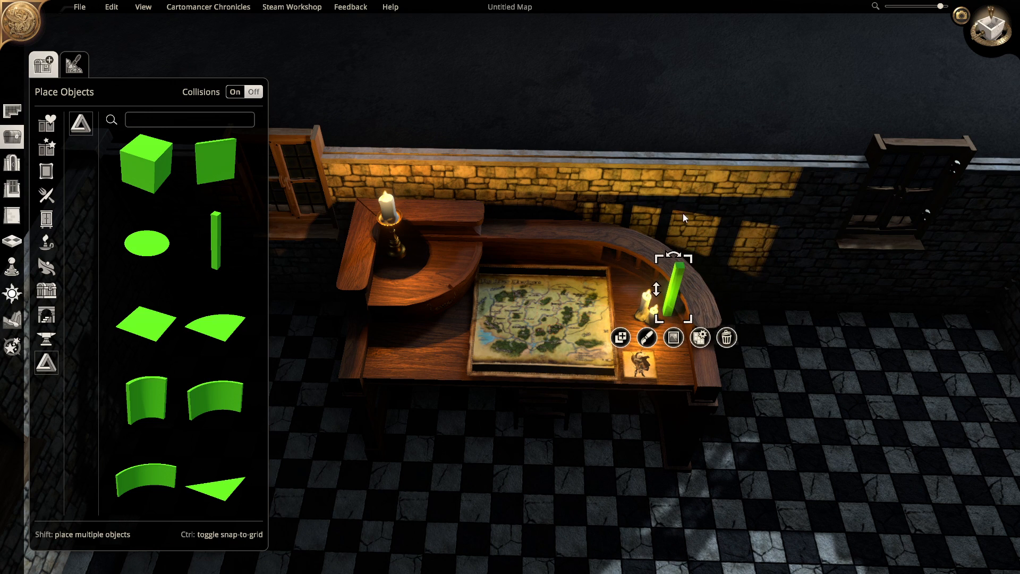
left_click_drag(672, 307, 777, 375)
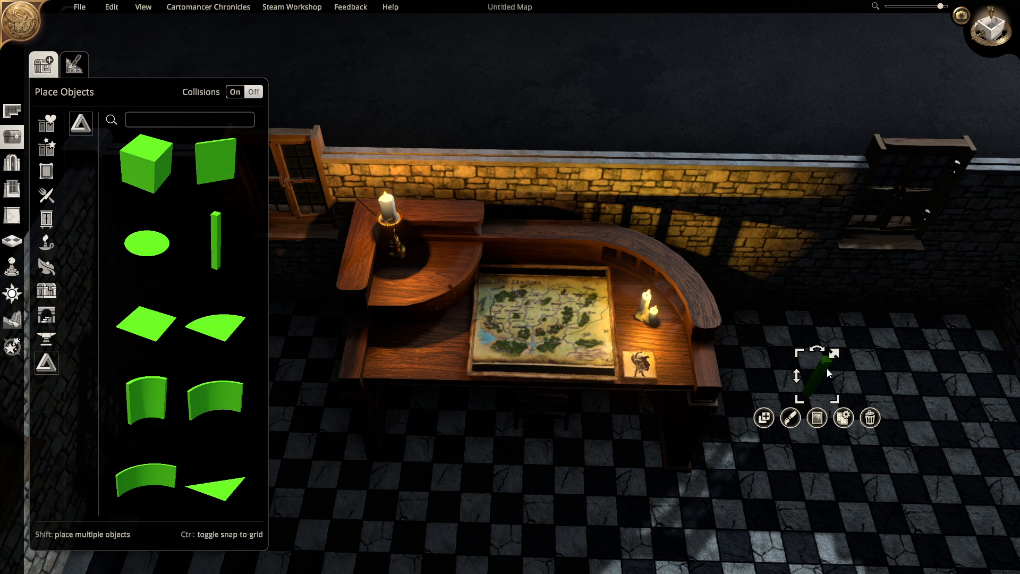
Place a green customisable disc on the floor right of the desk and move the small pillar onto its middle
left_click(146, 242)
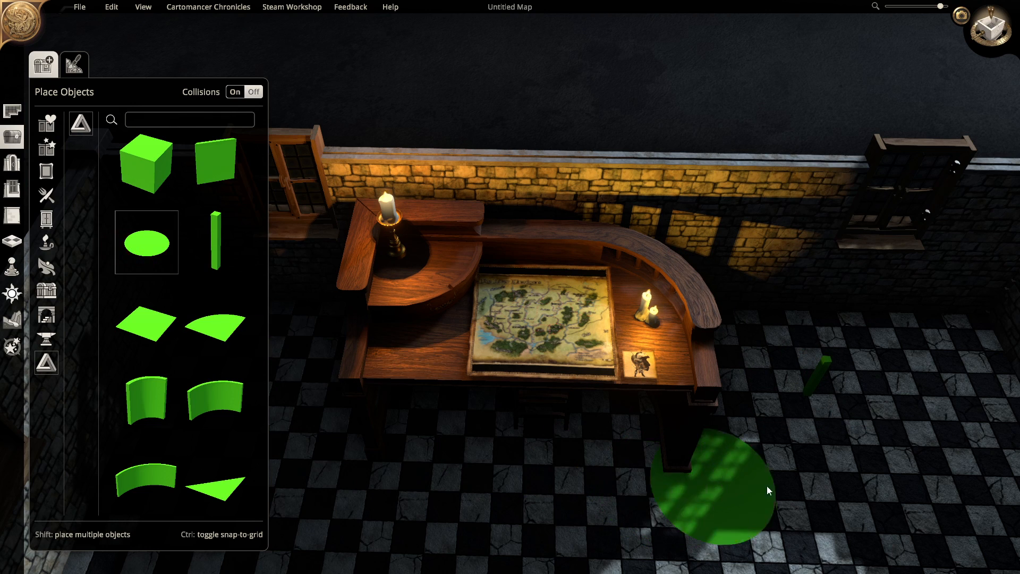
left_click(842, 476)
left_click(814, 375)
left_click_drag(814, 375, 847, 483)
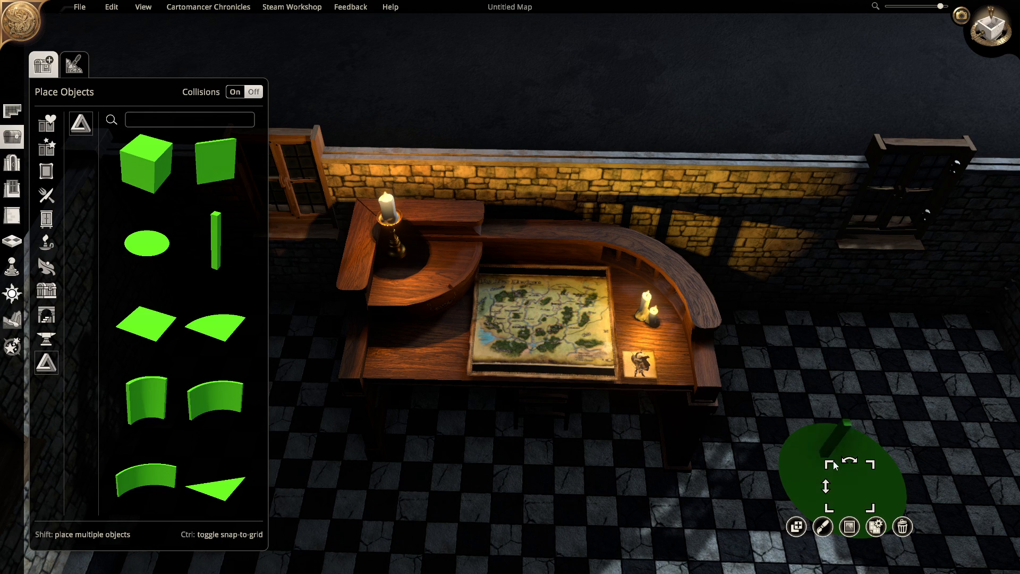
left_click(791, 458)
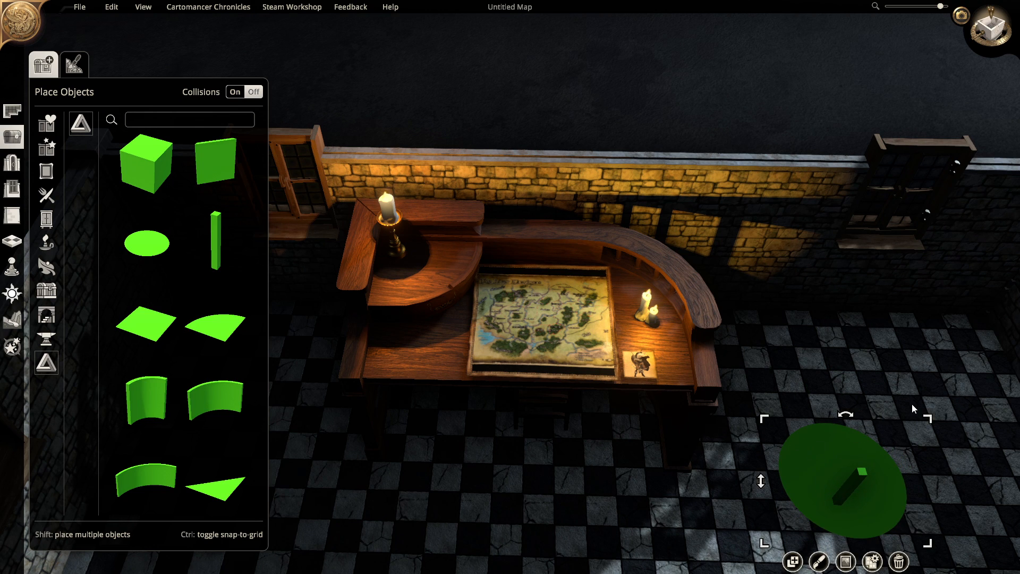
Move the small green pillar from the middle of the green disc towards its back edge
left_click(853, 478)
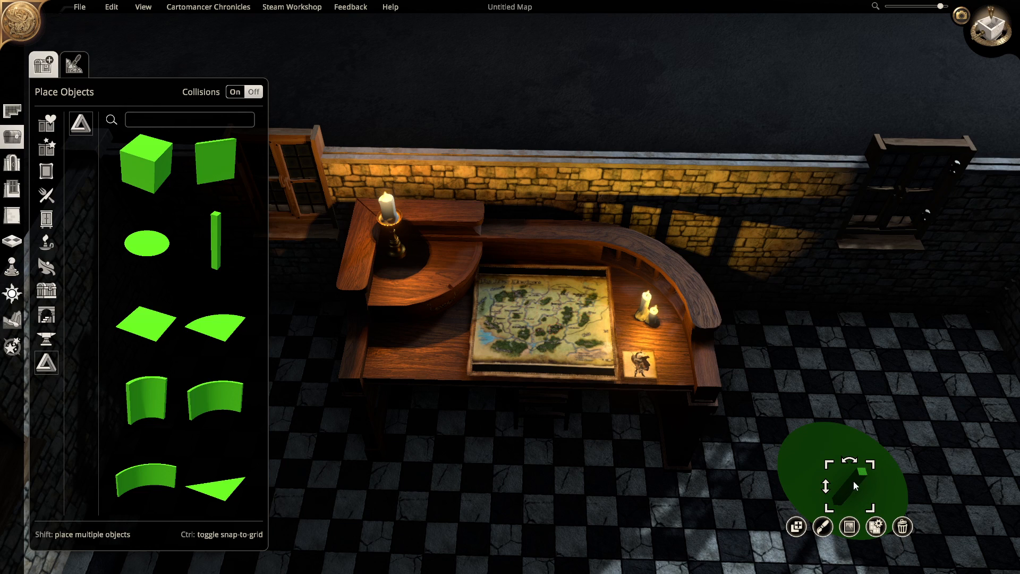
left_click(672, 450)
left_click(848, 492)
left_click_drag(848, 492, 840, 451)
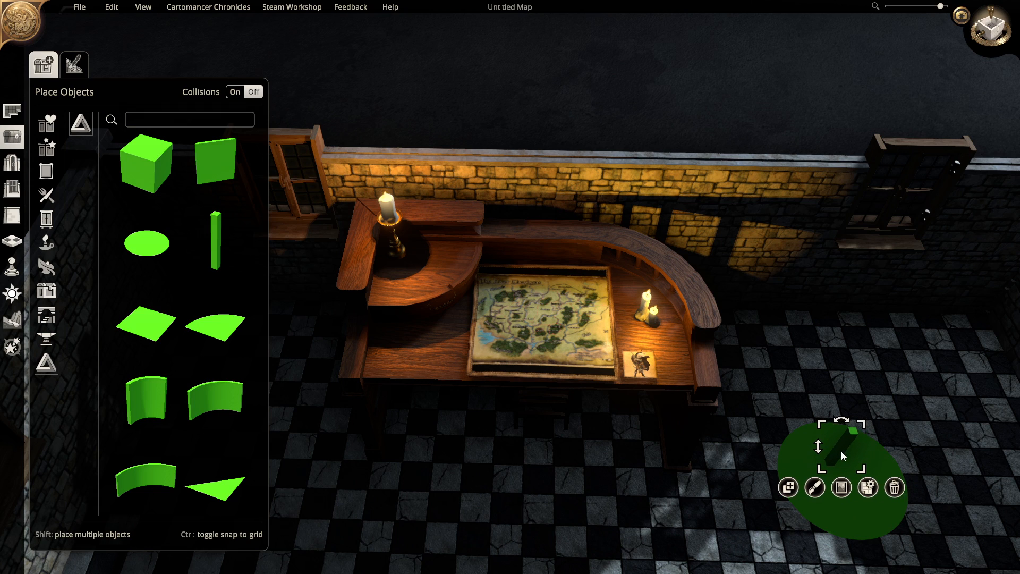
Delete the green disc beneath the small pillar on the floor beside the desk
left_click(782, 468)
left_click_drag(928, 418, 857, 476)
key("Delete")
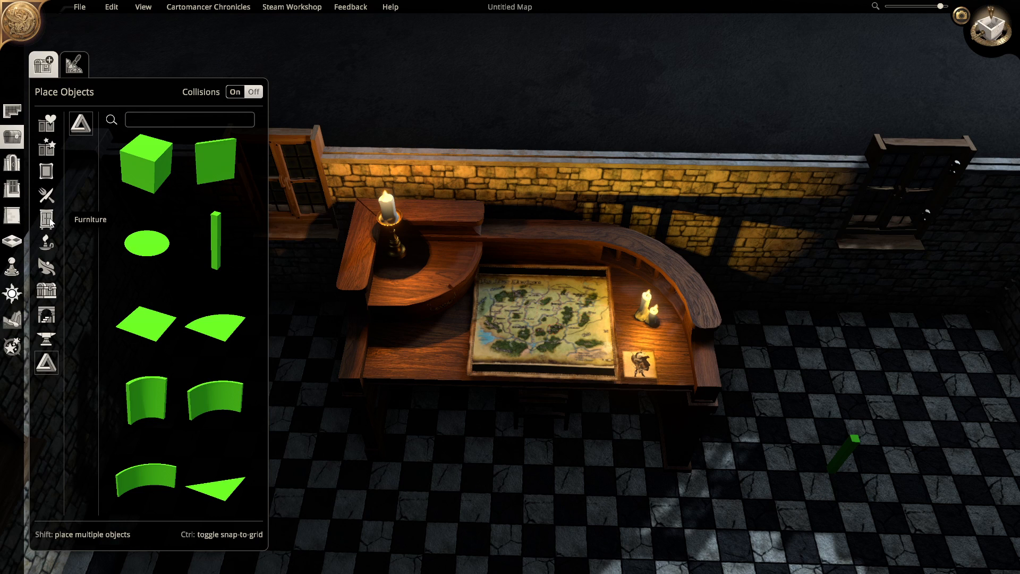
Place a green customisable cube, shrink it to a small block and move it onto the desk behind the pair of candles
left_click(153, 165)
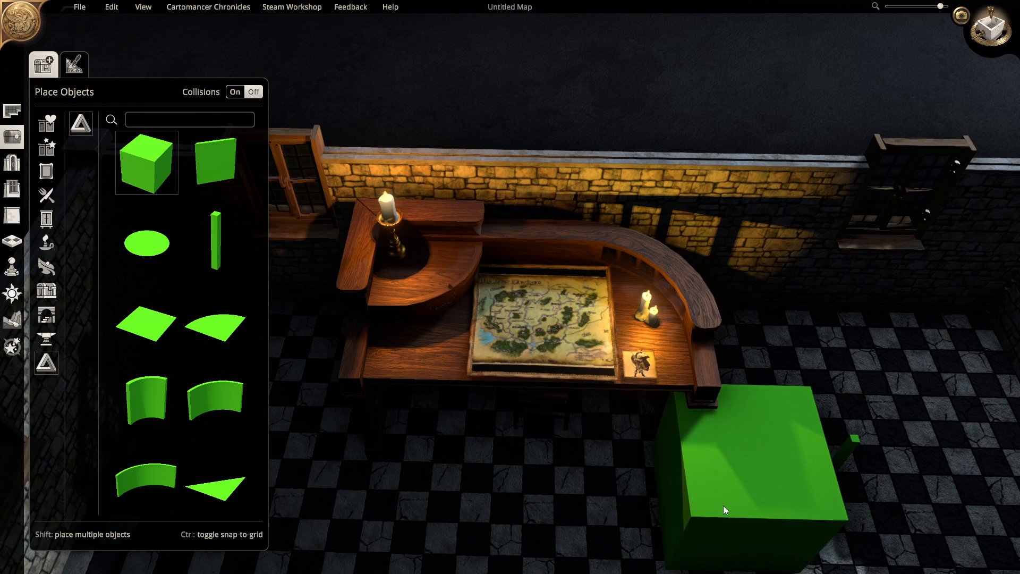
left_click(724, 506)
left_click_drag(844, 392, 773, 490)
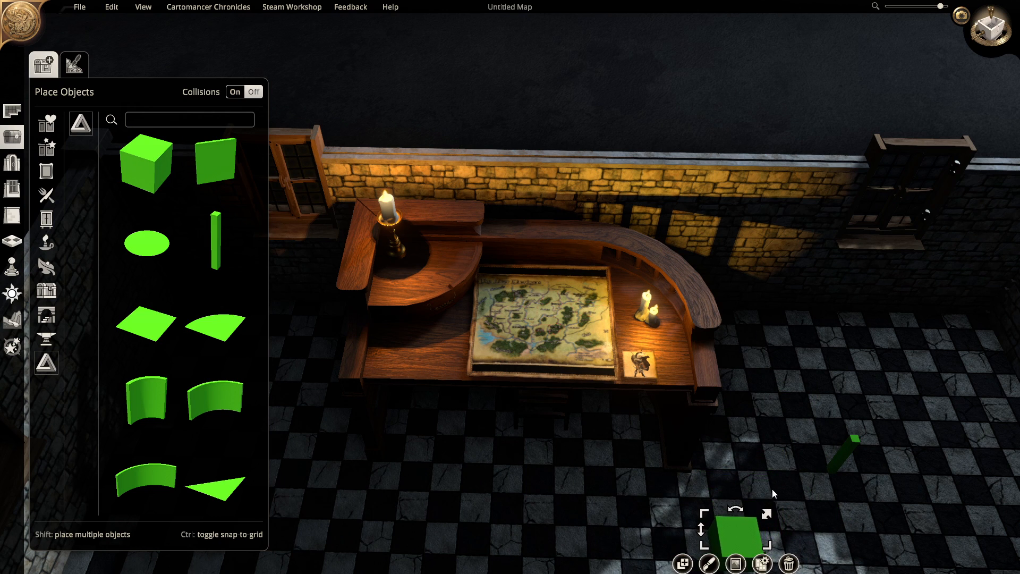
left_click_drag(735, 534, 665, 240)
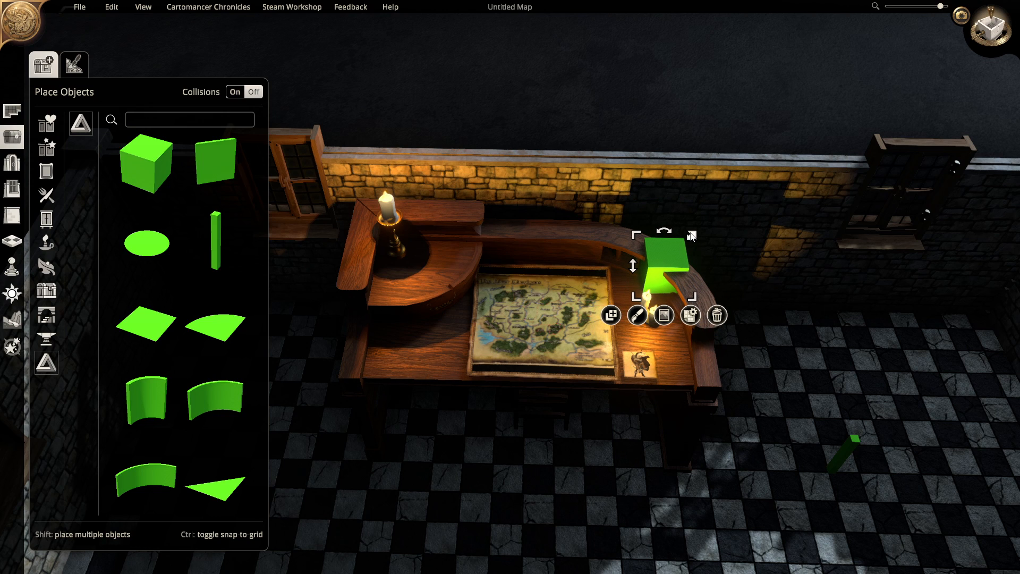
left_click(679, 441)
scroll(654, 452, "up", 3)
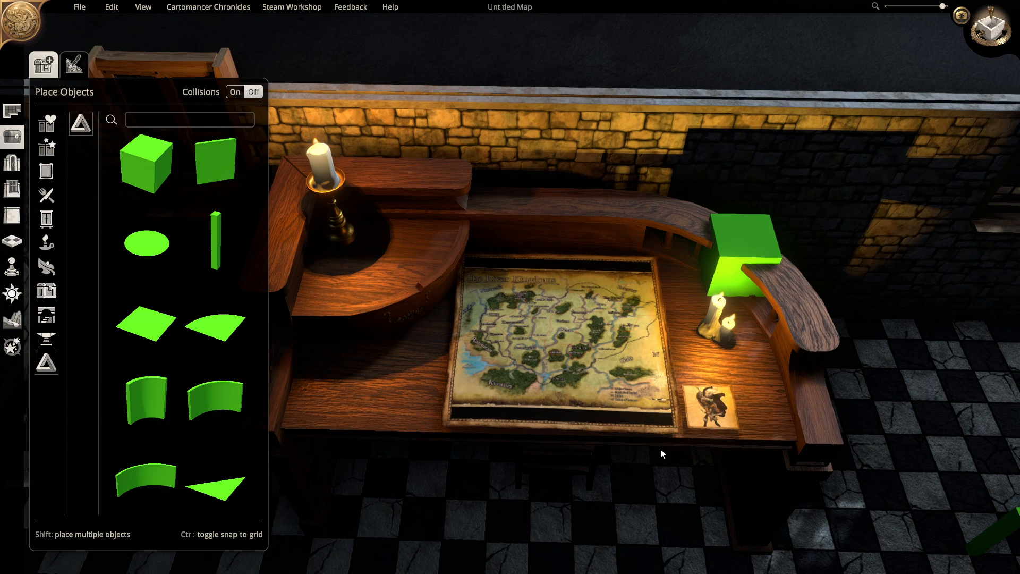
scroll(629, 525, "down", 3)
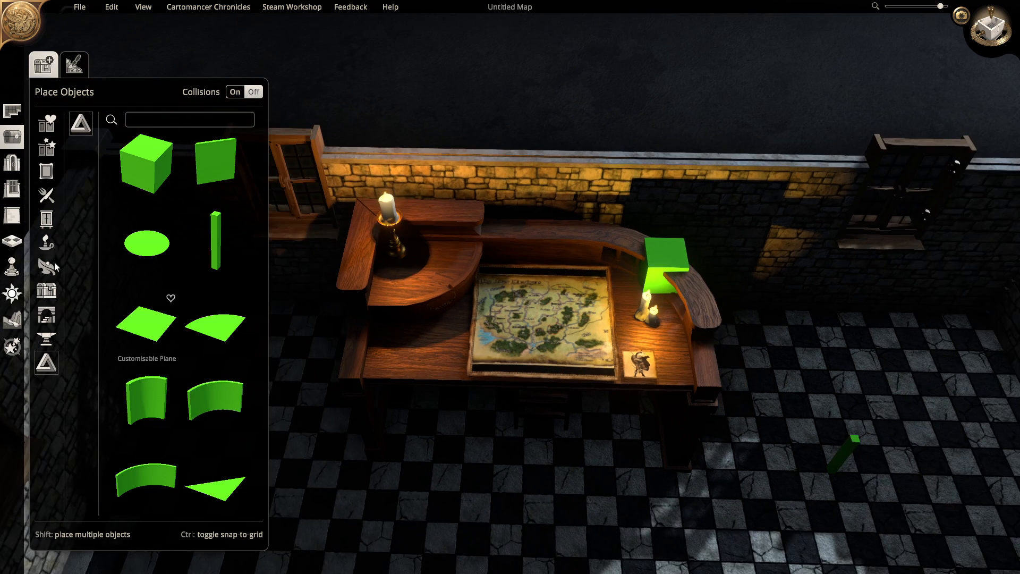
Place a dark blue round carpet on the floor beside the desk, move the green cube onto it and shrink the carpet slightly
left_click(51, 176)
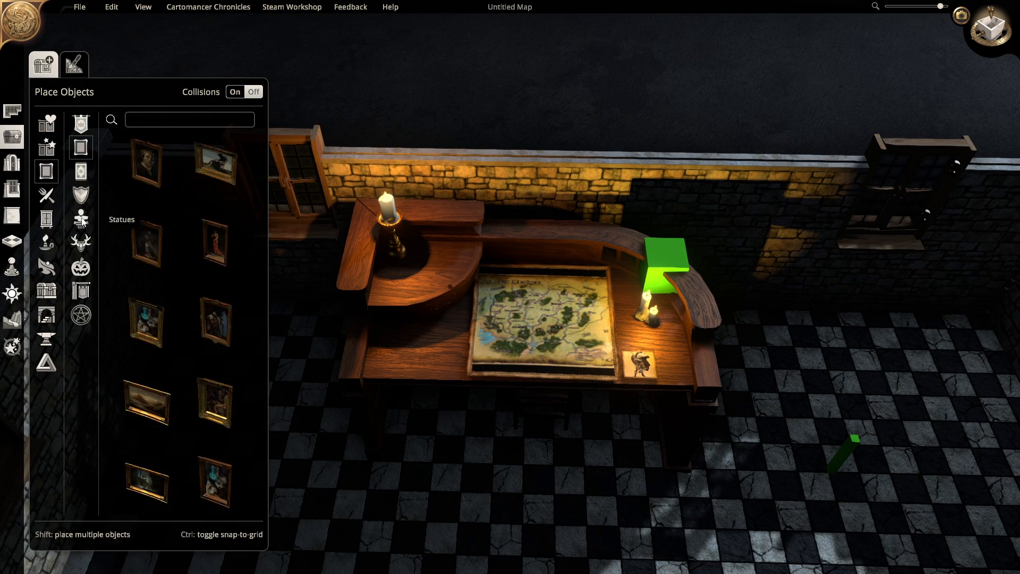
left_click(81, 171)
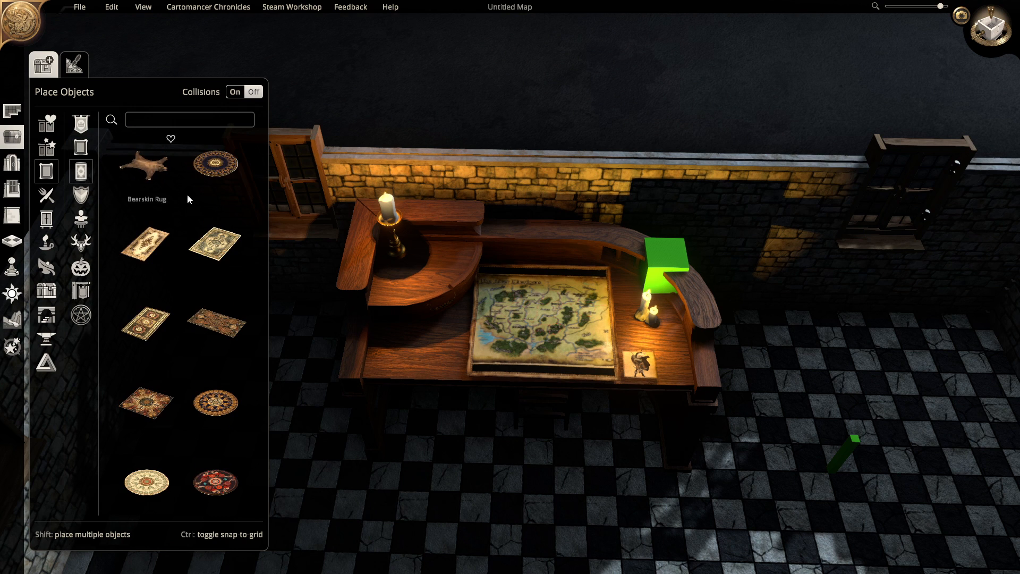
left_click(207, 177)
left_click(853, 444)
left_click_drag(653, 276, 861, 387)
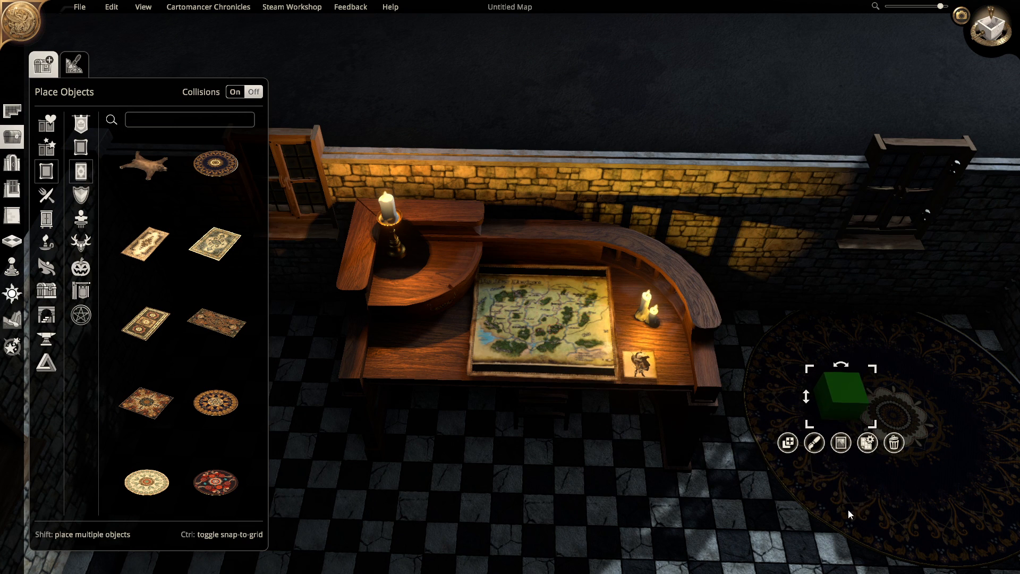
left_click(828, 490)
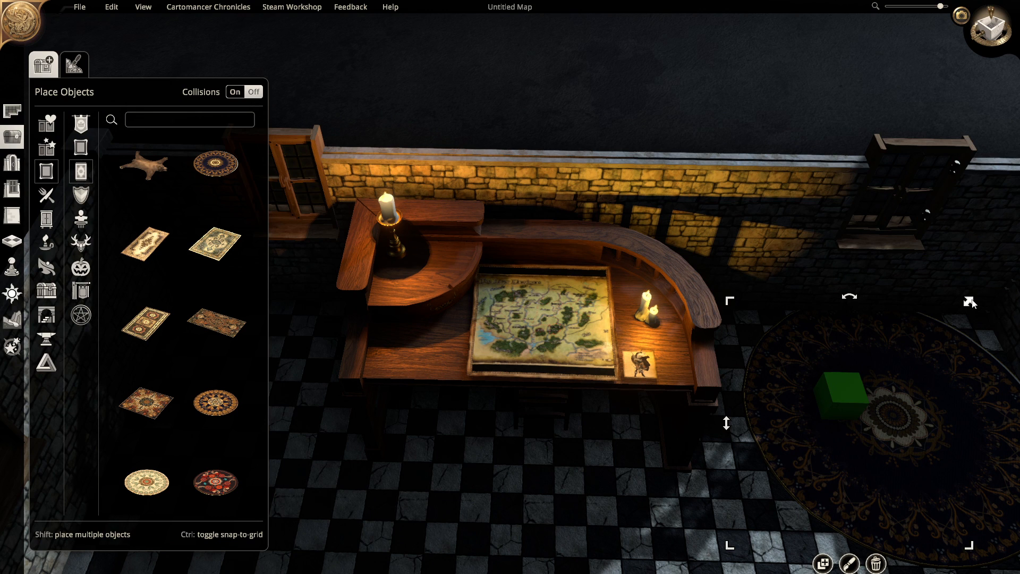
left_click_drag(969, 302, 957, 311)
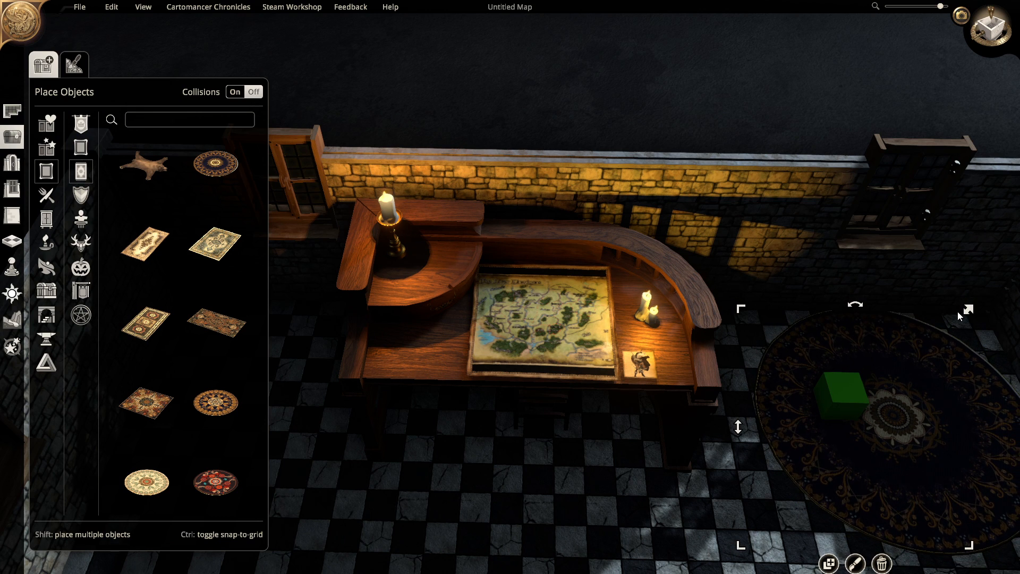
Replace the round carpet with a smaller blue-grey rectangular carpet and move the green cube onto it
left_click(833, 456)
left_click(203, 249)
left_click(799, 448)
left_click(840, 391)
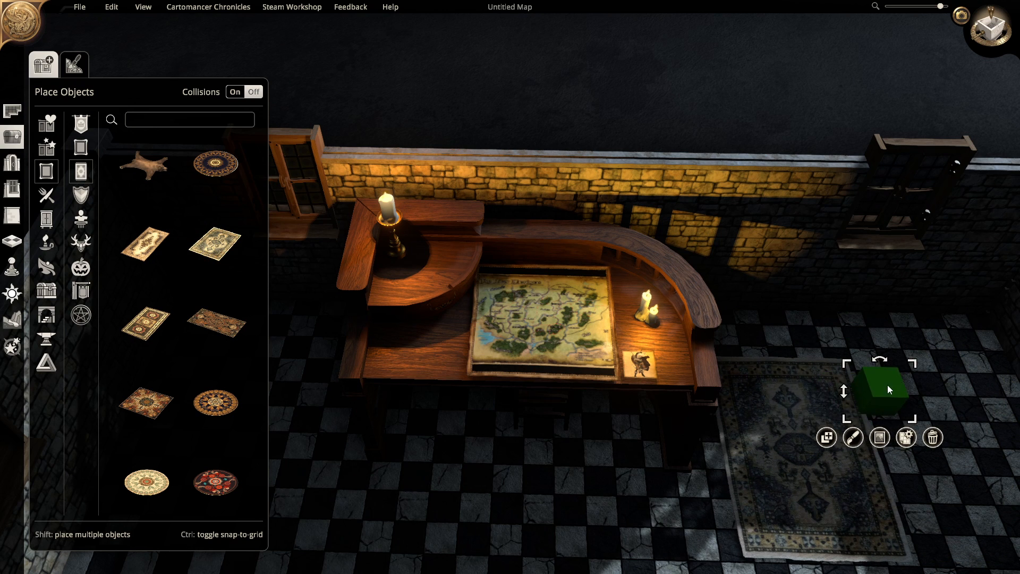
left_click_drag(890, 384, 802, 401)
left_click(844, 409)
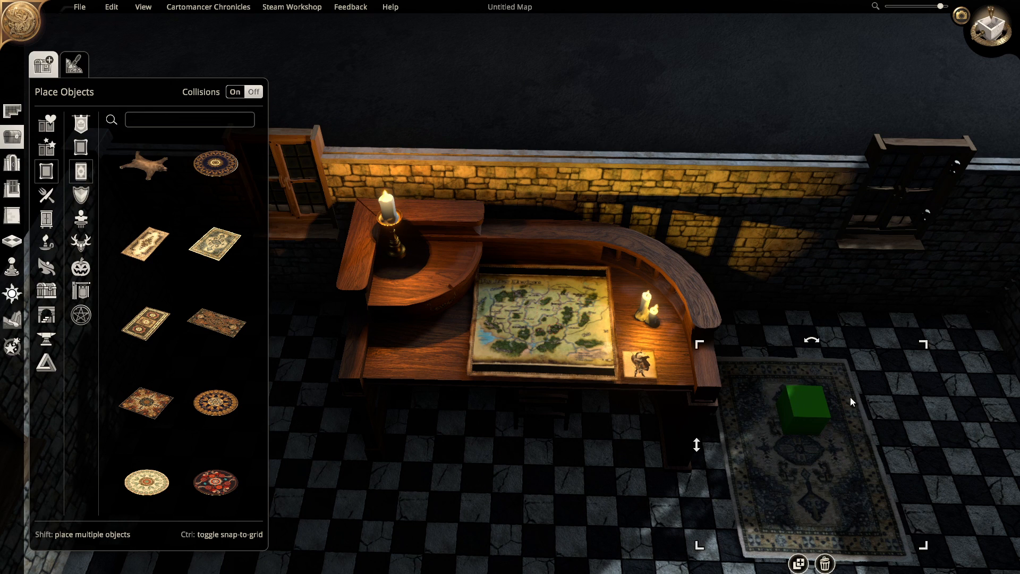
left_click_drag(922, 350, 898, 377)
Tuck the green cube under the desk's curved railing and move the pair of melted candles on top of that railing
left_click(802, 422)
left_click_drag(802, 423, 654, 259)
left_click(665, 363)
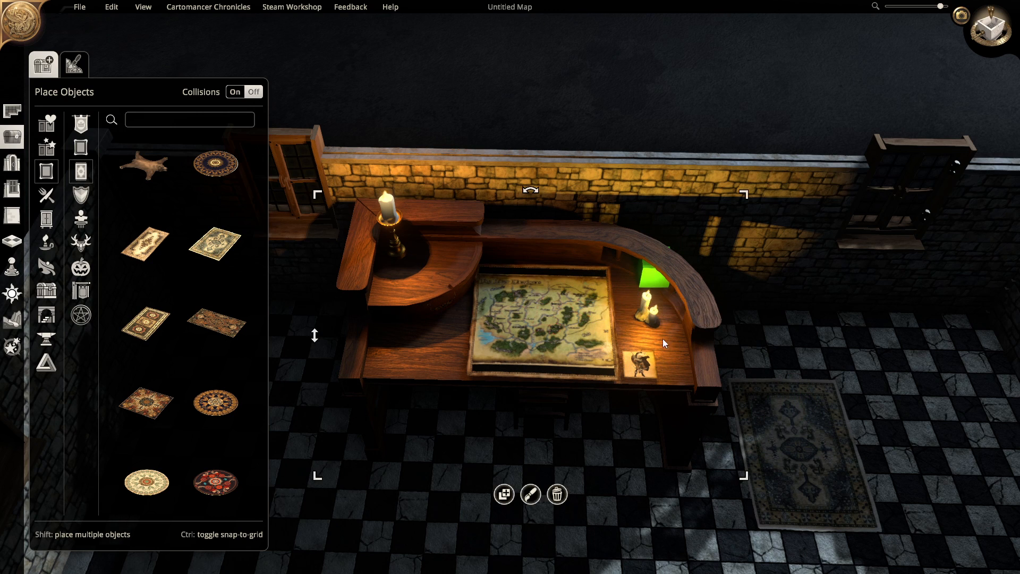
left_click(644, 308)
left_click_drag(645, 310, 660, 242)
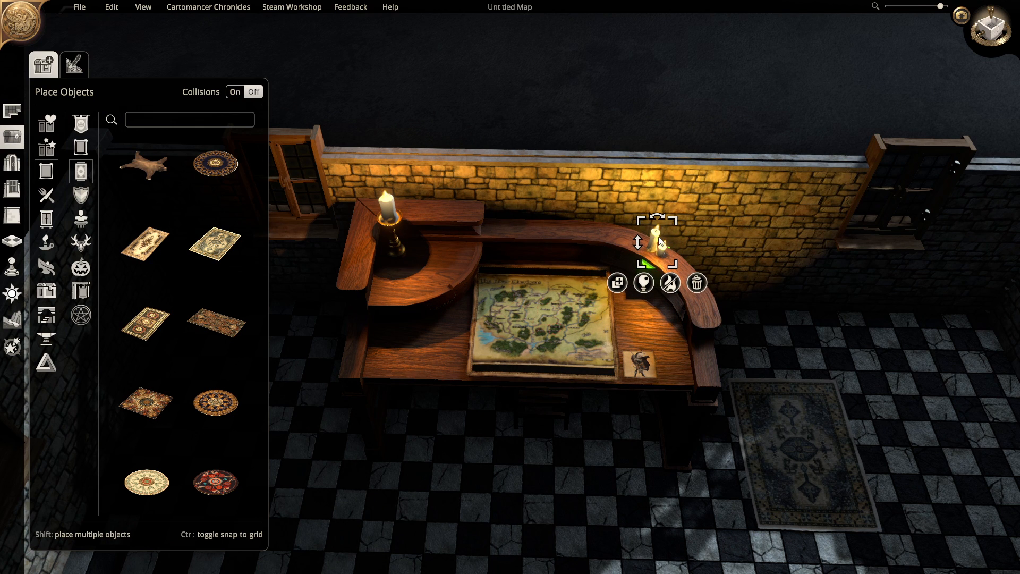
left_click(808, 286)
Delete the green cube under the desk's railing and the rectangular carpet beside the desk
left_click(651, 271)
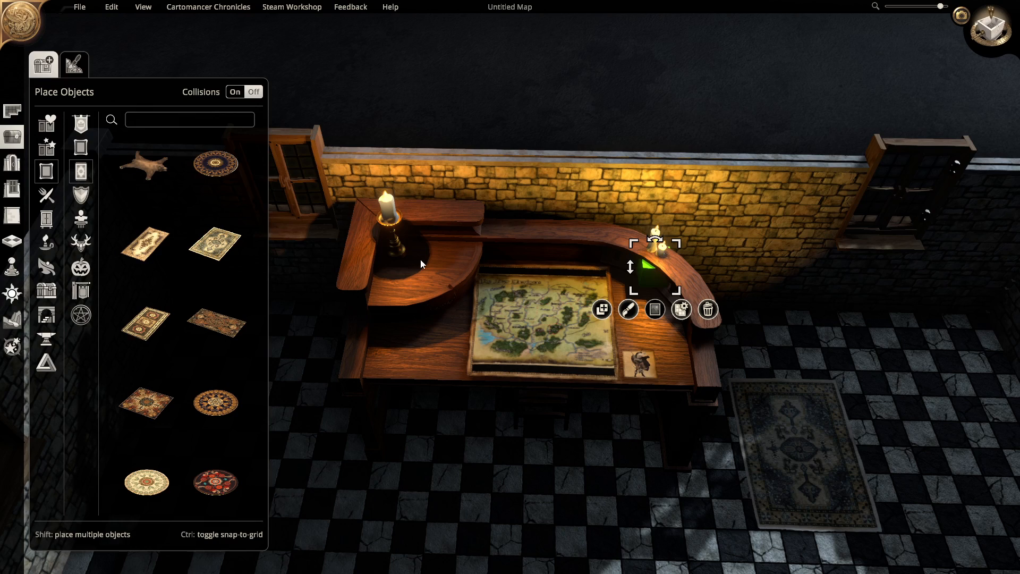
left_click(521, 441)
scroll(674, 321, "up", 5)
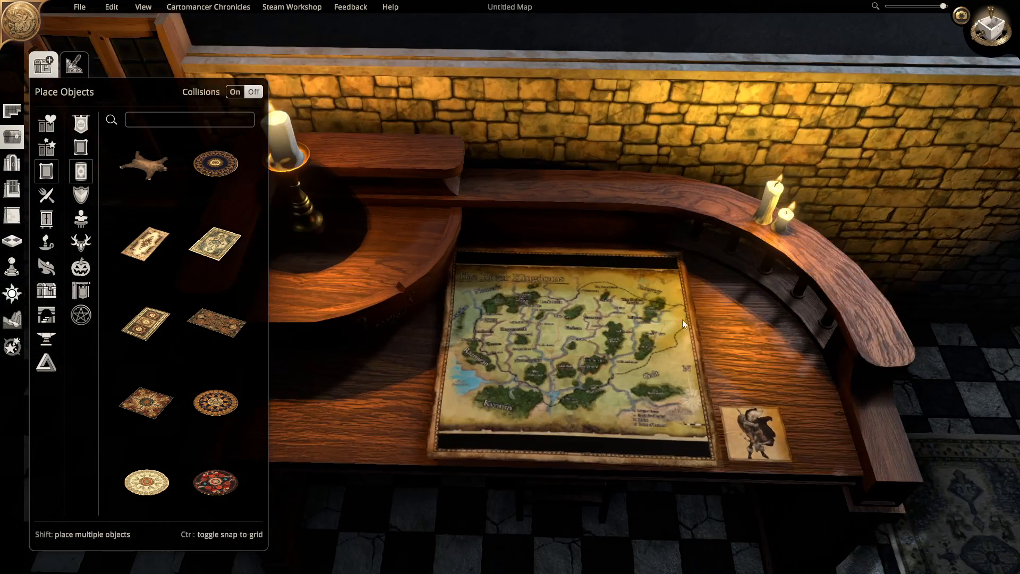
right_click_drag(762, 282, 701, 252)
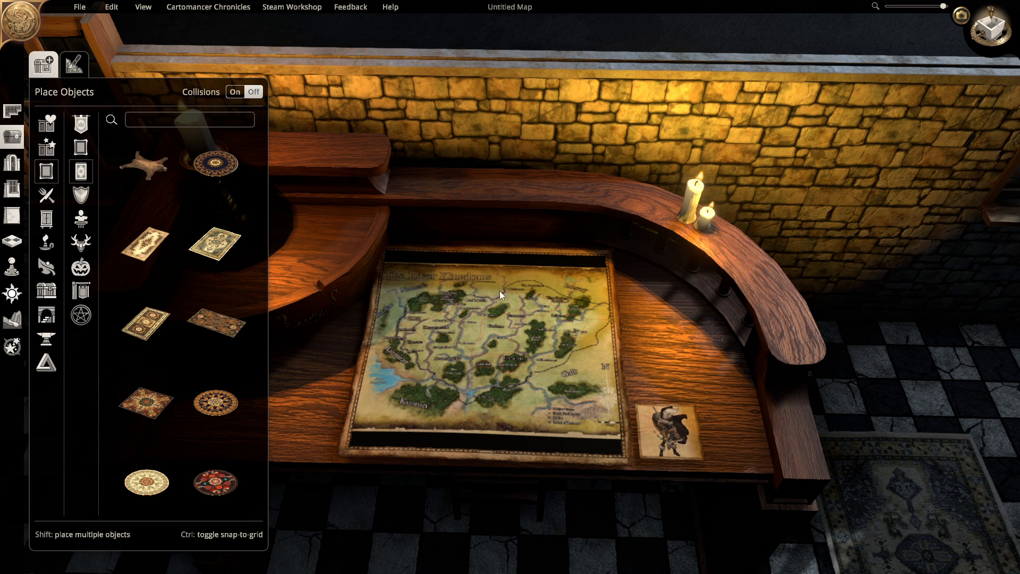
scroll(734, 342, "down", 5)
left_click(768, 460)
key("Delete")
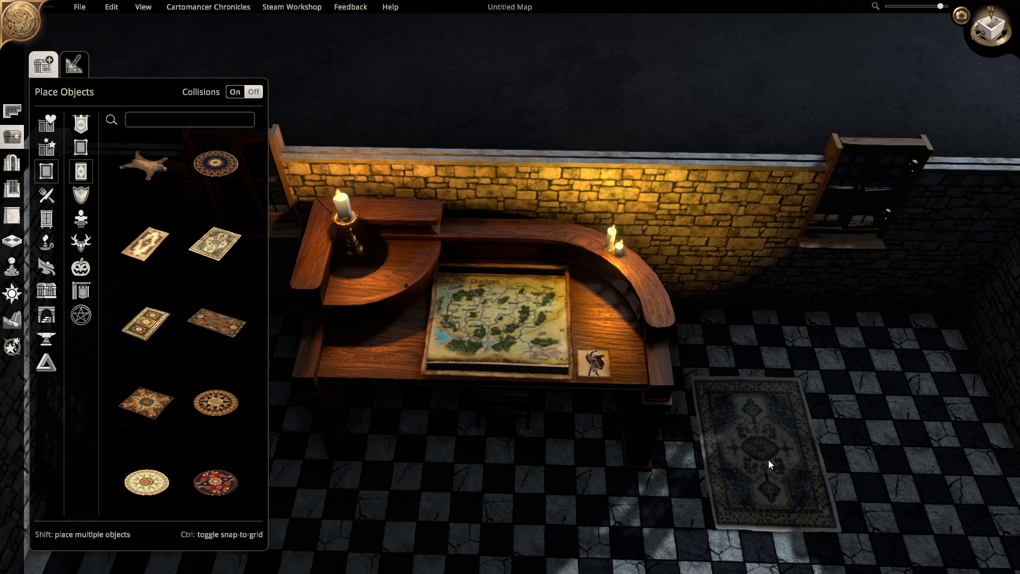
Place the ice-blue robed figure statue on the floor between the desk and the window near the room's corner
key("a")
scroll(768, 460, "up", 2)
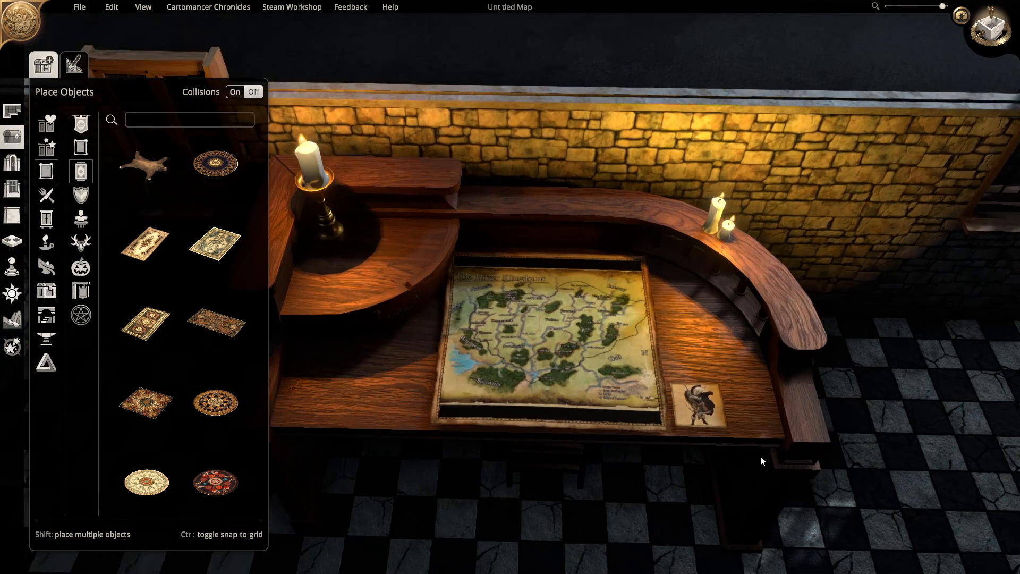
left_click(81, 315)
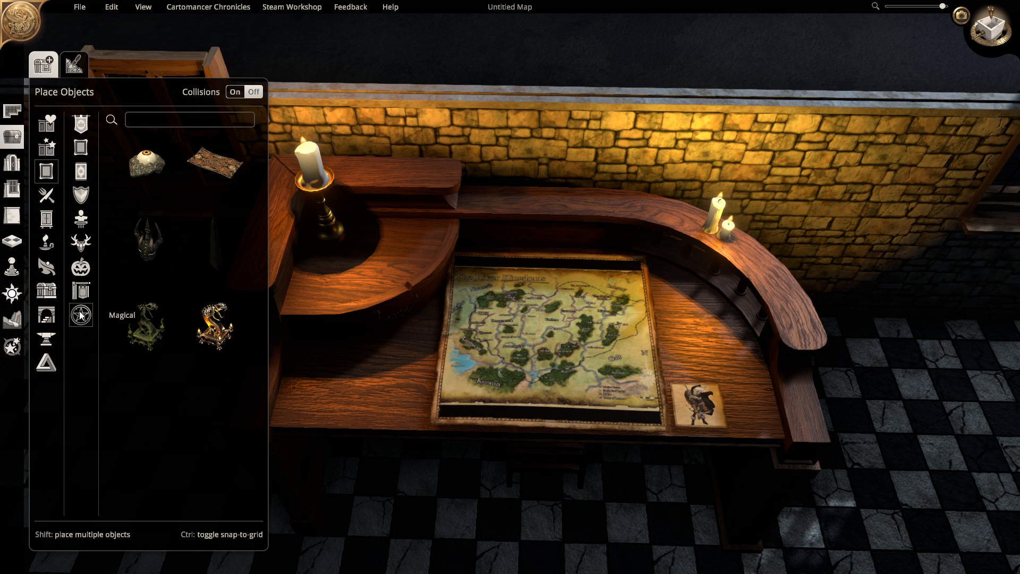
left_click(80, 218)
scroll(221, 289, "down", 6)
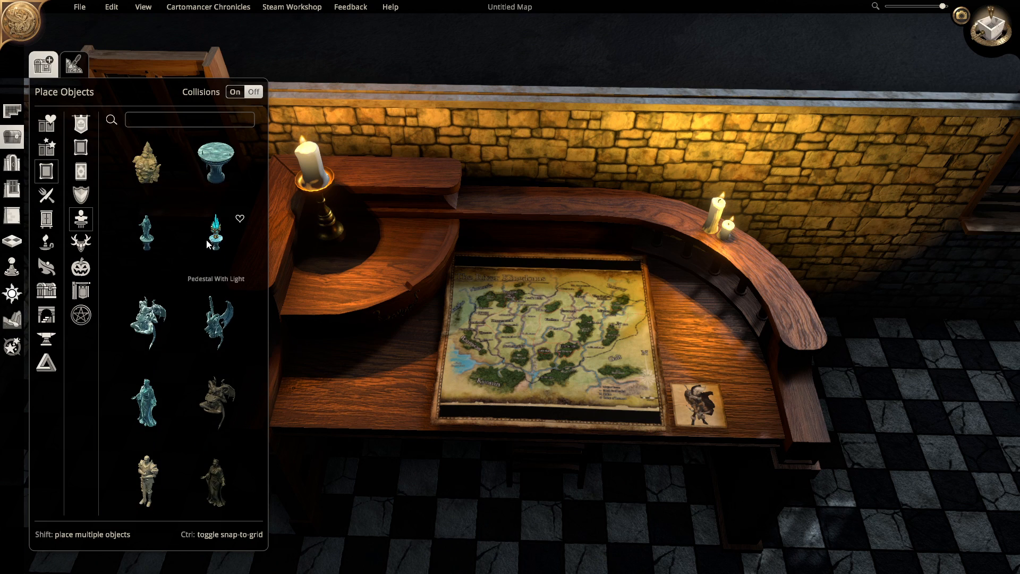
left_click(146, 234)
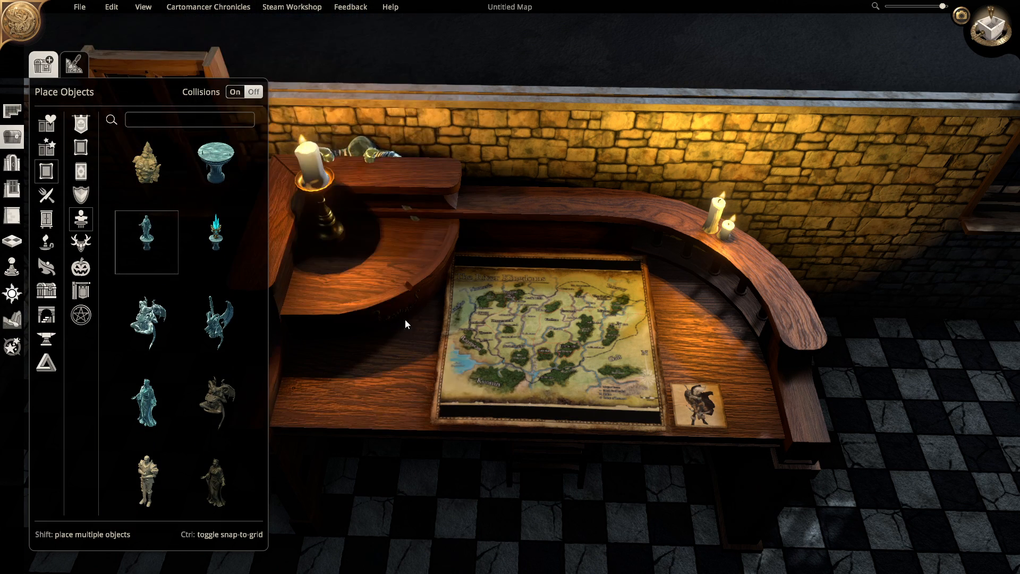
key("d")
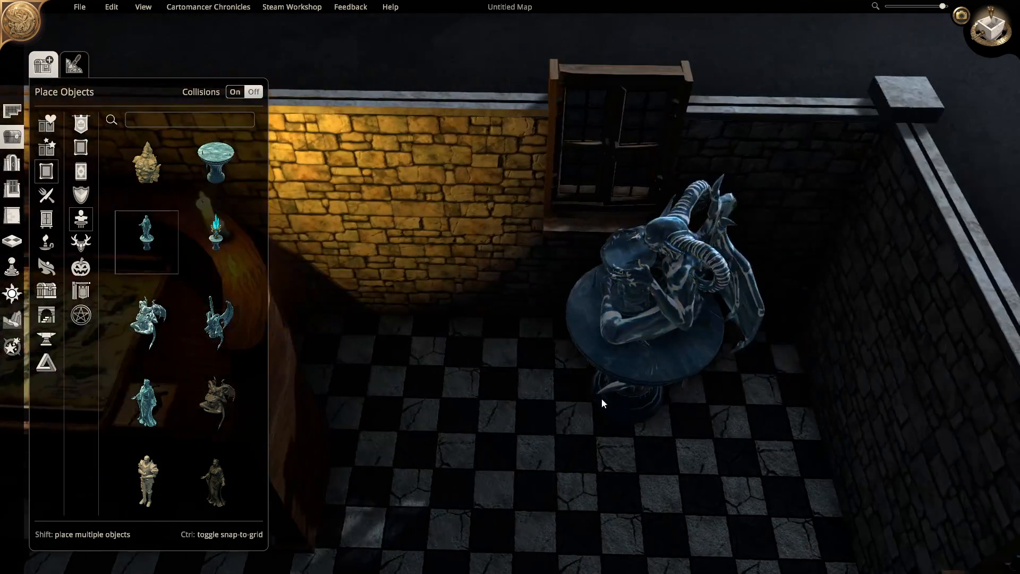
left_click(146, 402)
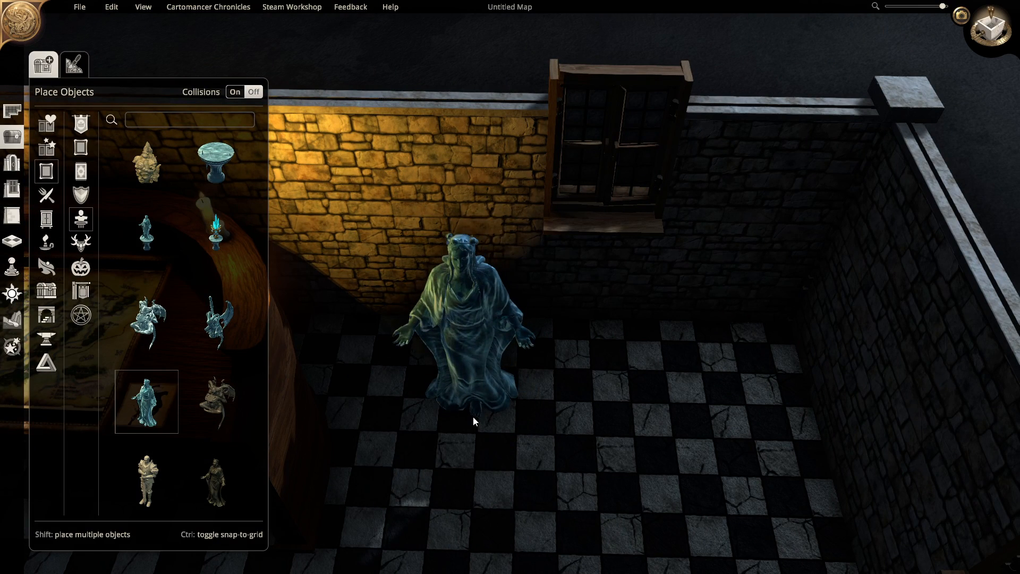
left_click(472, 416)
Place the blue-grey rectangular carpet on the floor beside the desk, in front of the robed statue
key("a")
key("a")
left_click(80, 171)
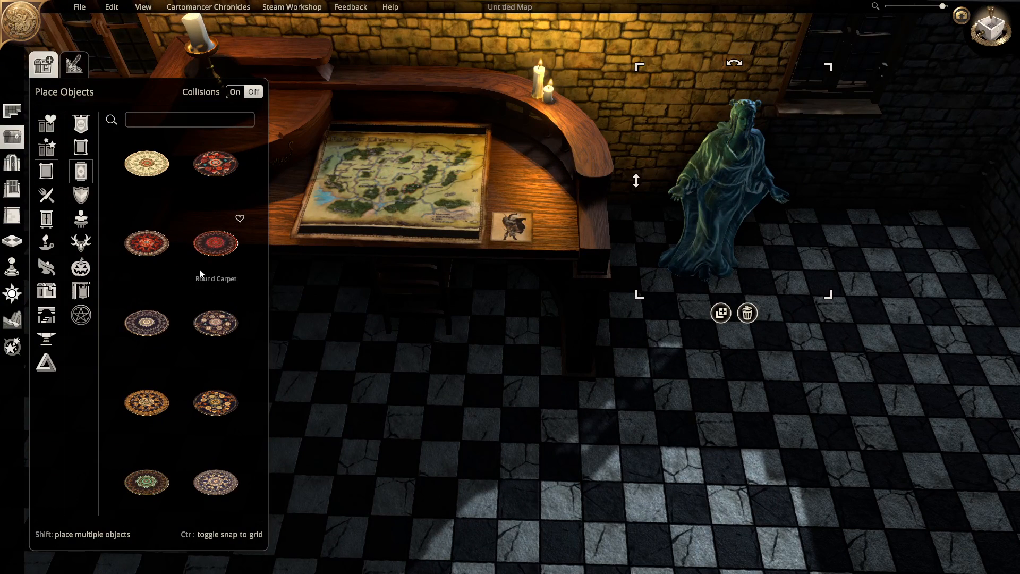
scroll(215, 334, "up", 2)
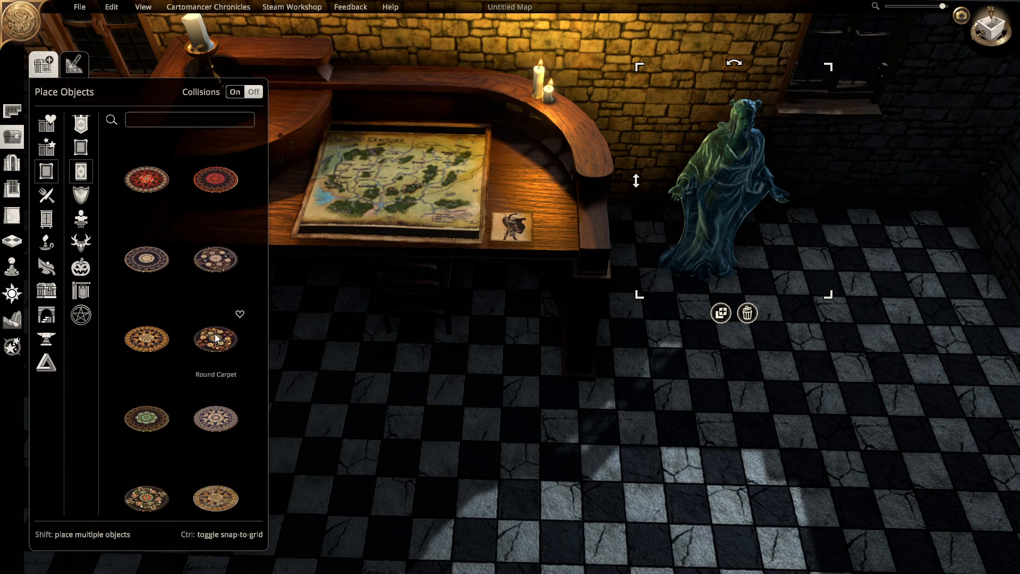
scroll(216, 338, "up", 6)
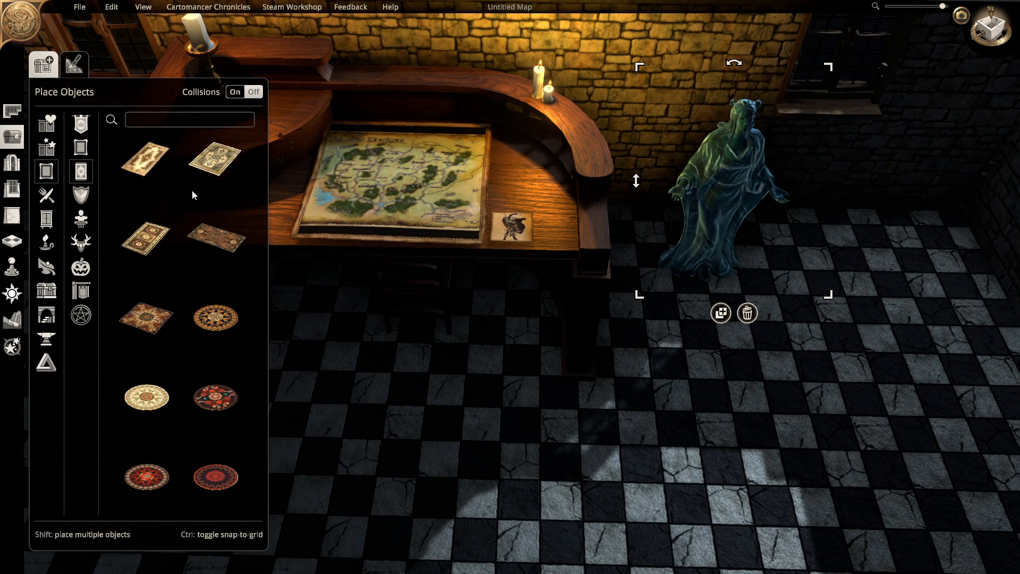
scroll(187, 191, "up", 2)
left_click(215, 244)
left_click(770, 380)
Shrink the robed statue to figurine size and move it onto the far half of the rectangular carpet
left_click(721, 248)
left_click_drag(827, 68, 751, 187)
left_click_drag(712, 232, 736, 339)
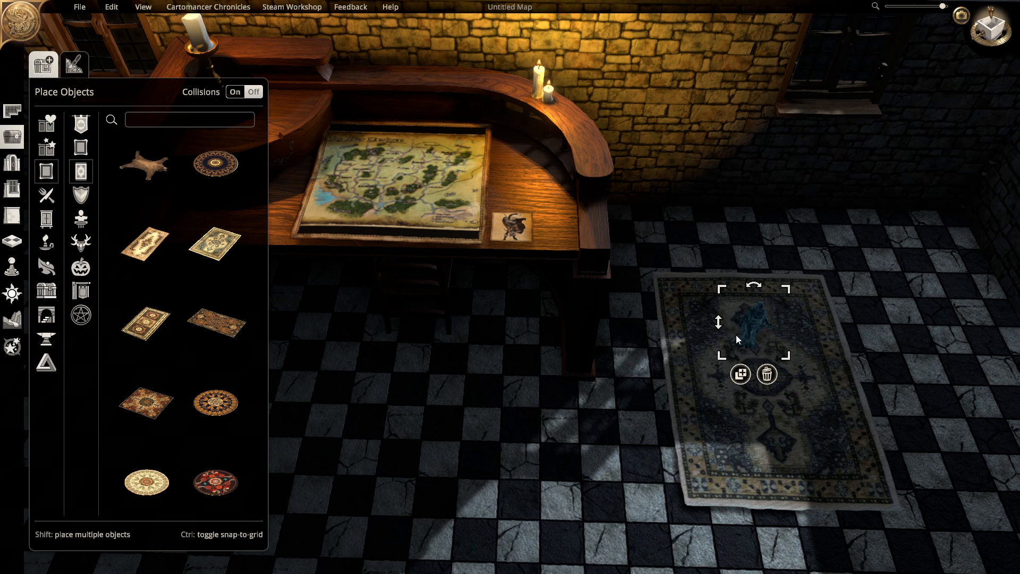
left_click(730, 445)
left_click(537, 358)
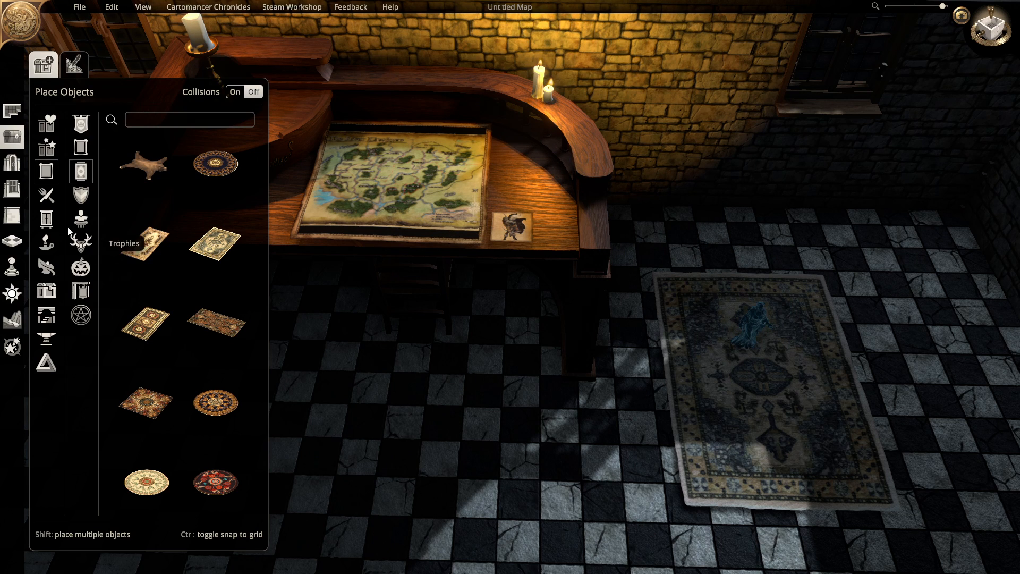
Place the winged Ice Sculpture on the open floor in front of the desk
left_click(81, 219)
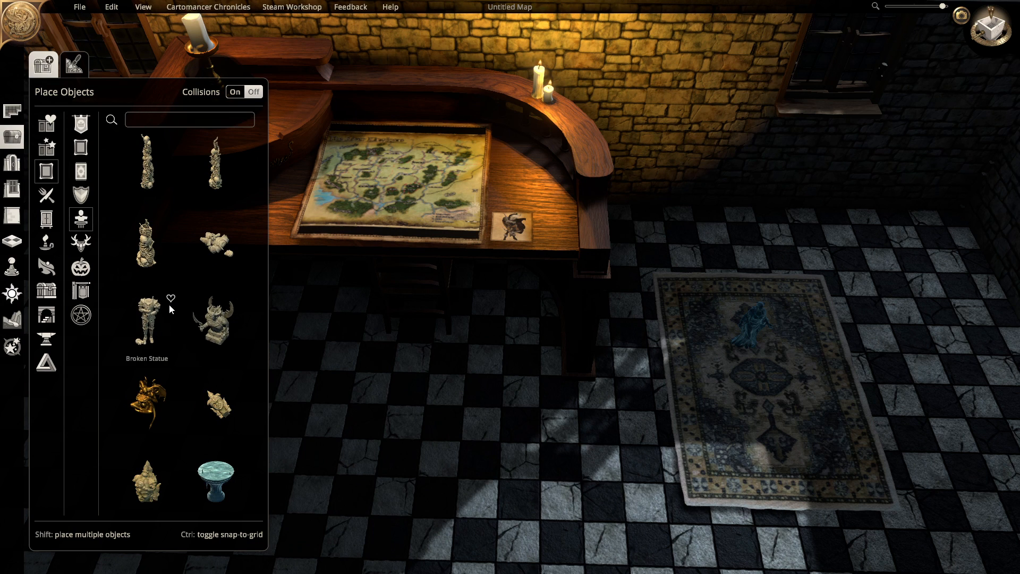
scroll(212, 324, "down", 1)
scroll(197, 363, "down", 3)
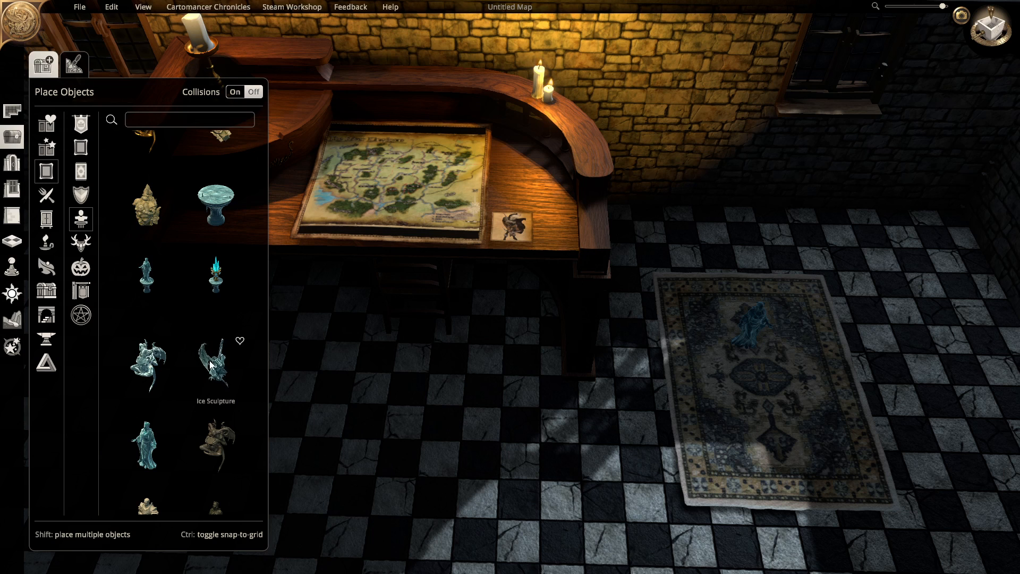
left_click(222, 378)
left_click(511, 458)
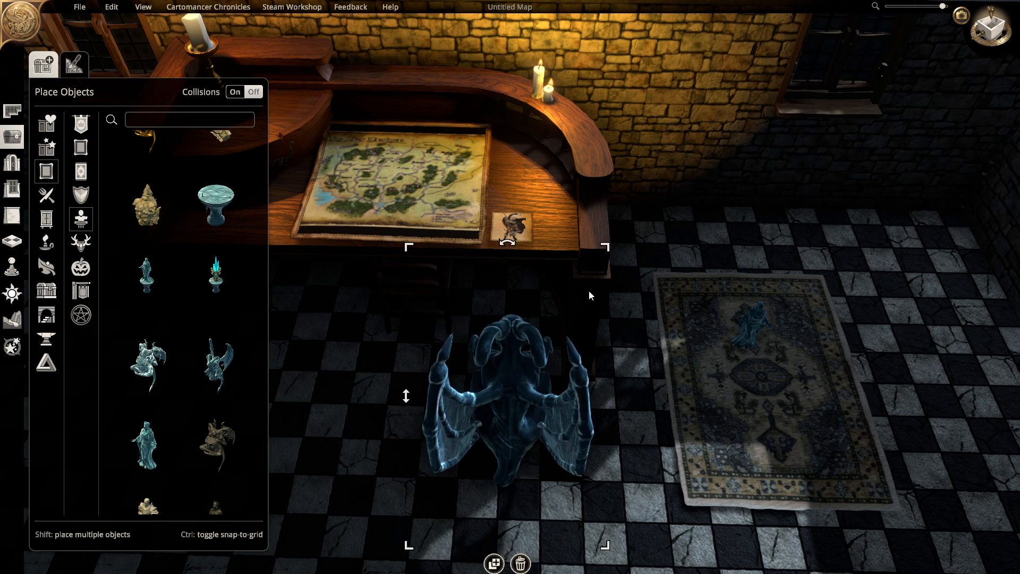
Shrink the winged Ice Sculpture to figurine size and add a stone lion statue at a similar small size behind it
mouse_move(604, 247)
left_mouse_down()
mouse_move(526, 347)
mouse_move(518, 379)
left_mouse_up()
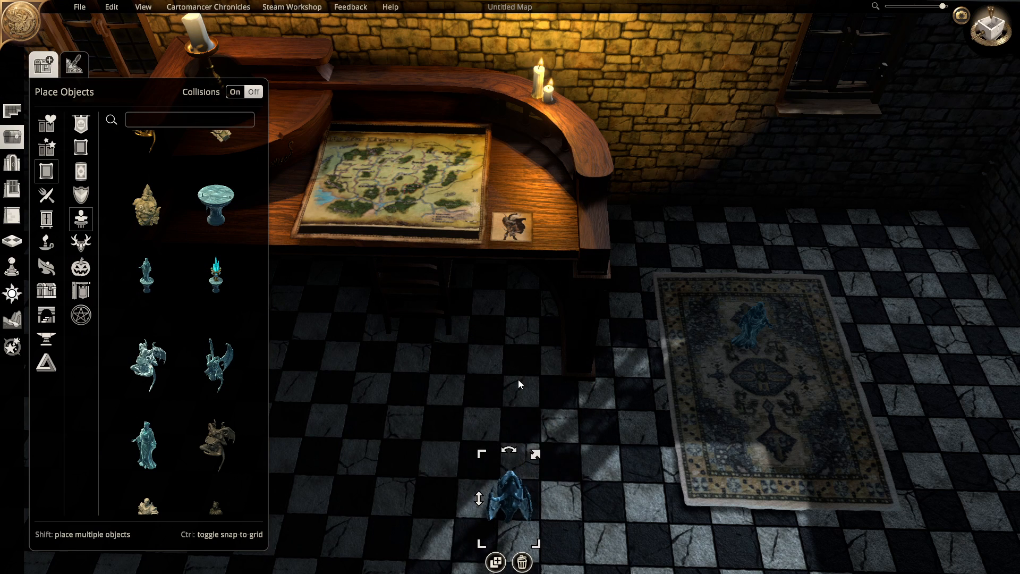
scroll(216, 387, "down", 2)
scroll(215, 387, "down", 2)
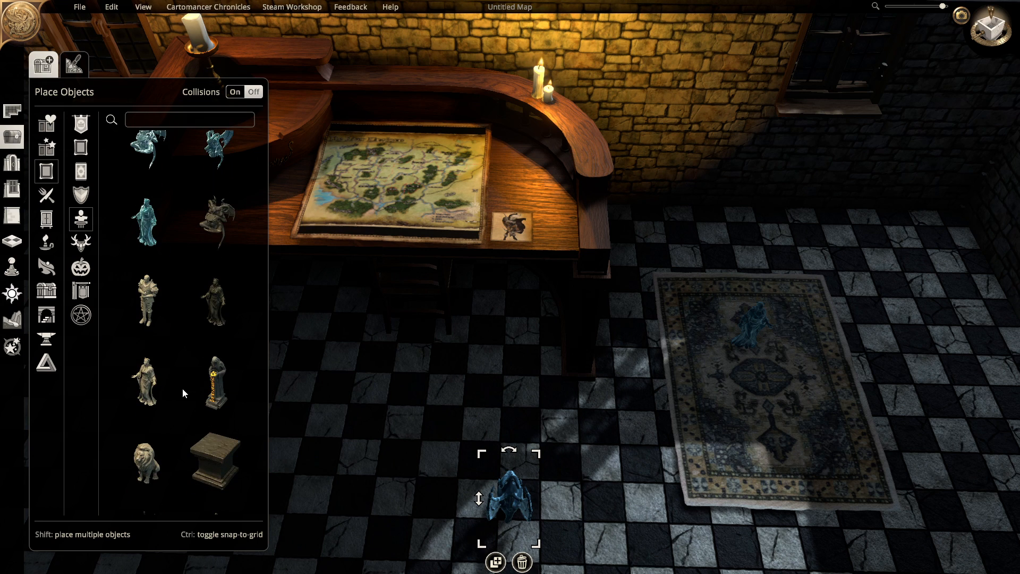
left_click(144, 470)
left_click(519, 422)
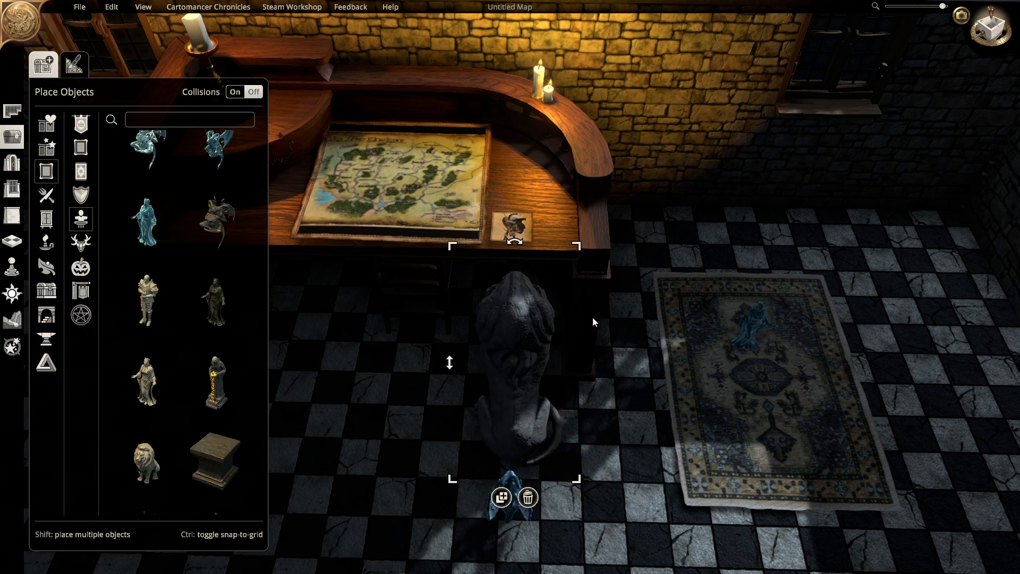
left_click_drag(532, 315, 501, 359)
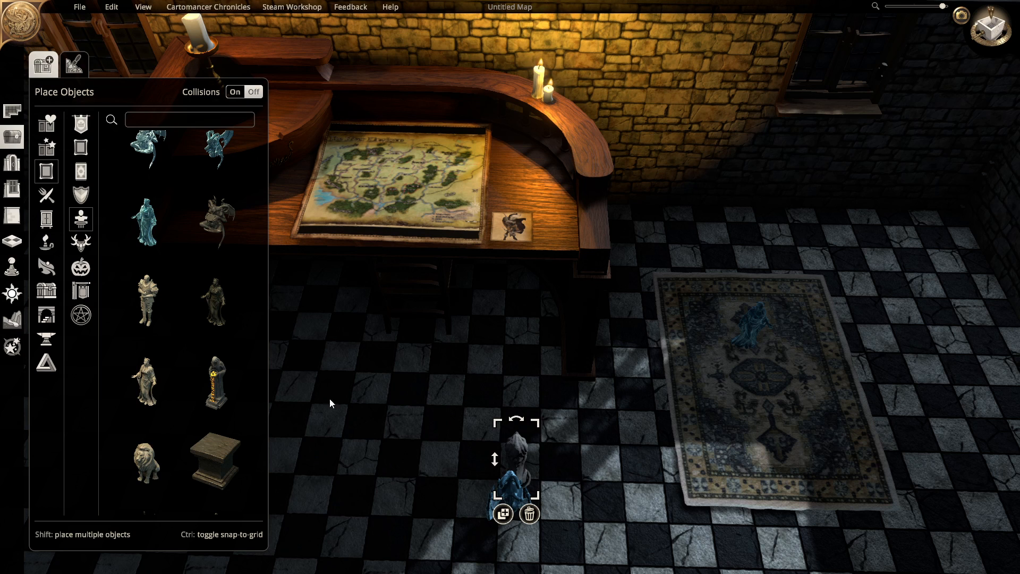
Place the armoured knight statue, shrink it to figurine size and move it onto the near half of the carpet
left_click(141, 305)
left_click(595, 427)
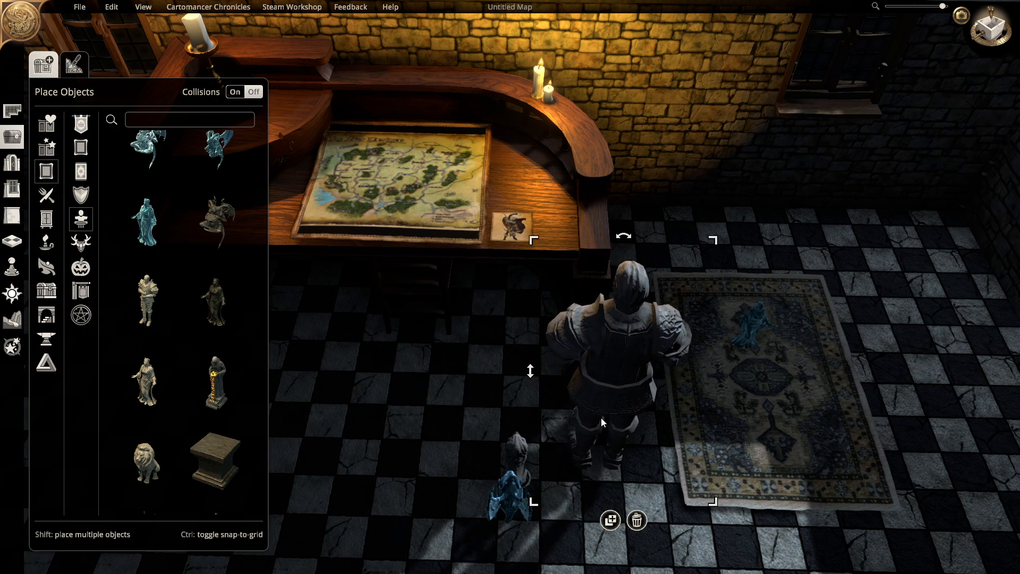
left_click_drag(712, 242, 651, 350)
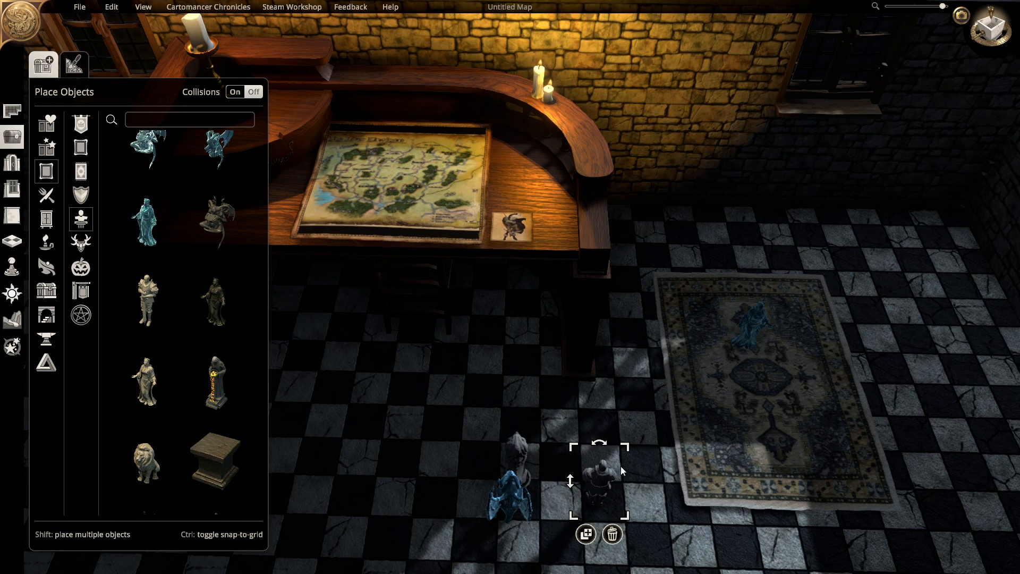
left_click_drag(595, 478, 725, 394)
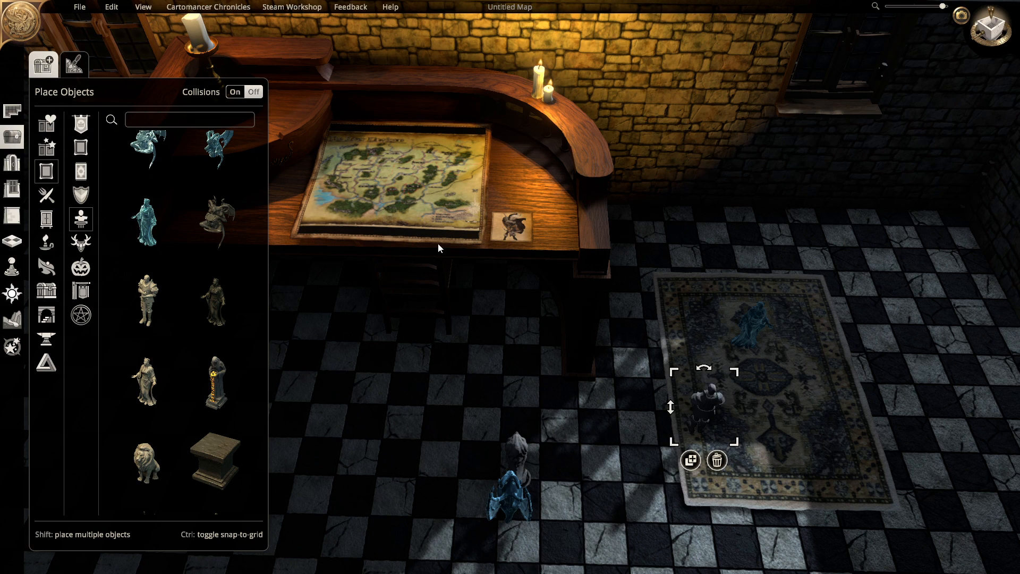
Remove the small creature parchment from the desk and move the lion and winged figurines onto the carpet
left_click(521, 233)
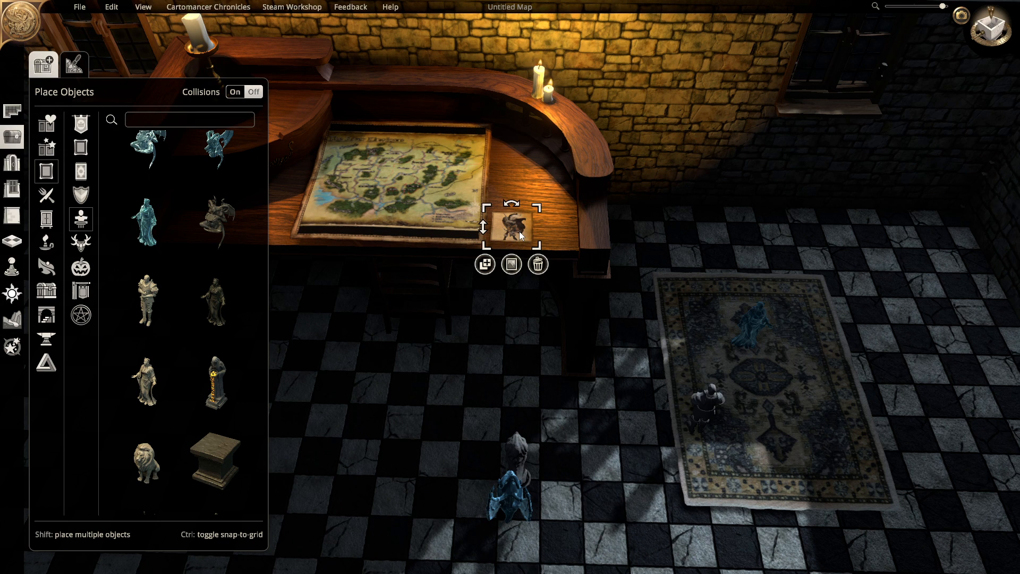
left_click_drag(521, 456, 798, 372)
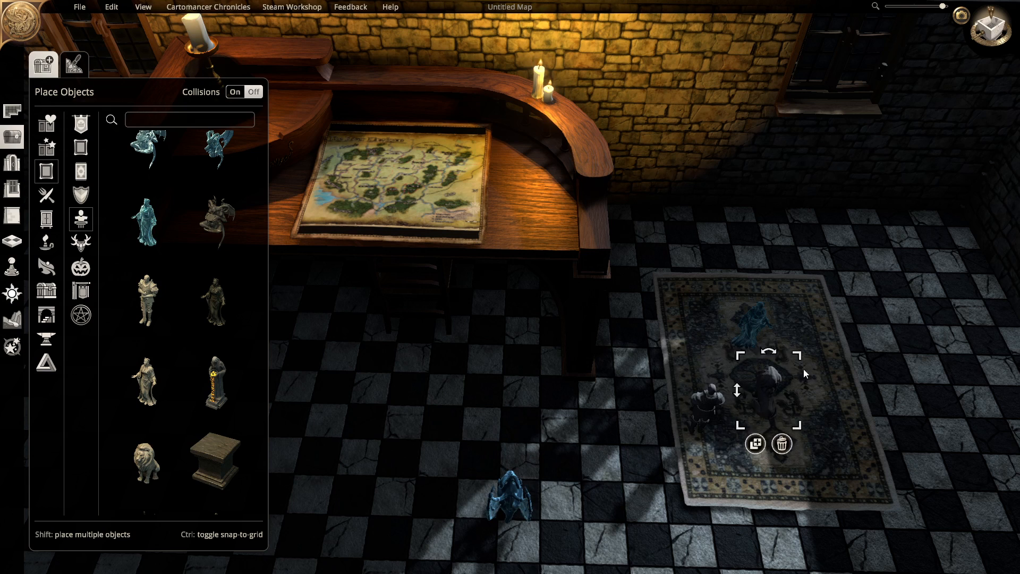
left_click_drag(524, 482, 711, 295)
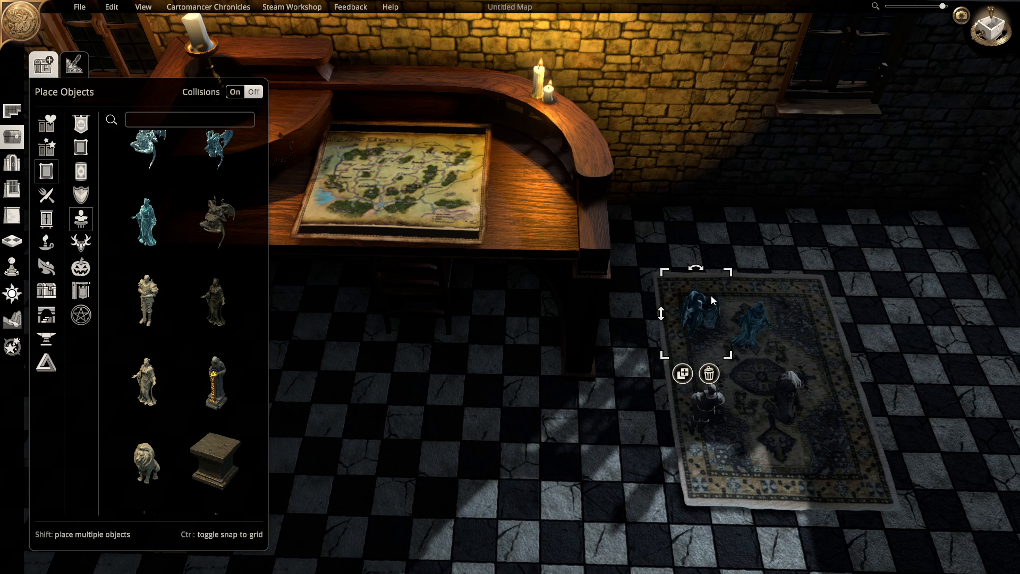
Scale the carpet down together with the figurines standing on it
left_click(785, 299)
left_click_drag(913, 262, 874, 313)
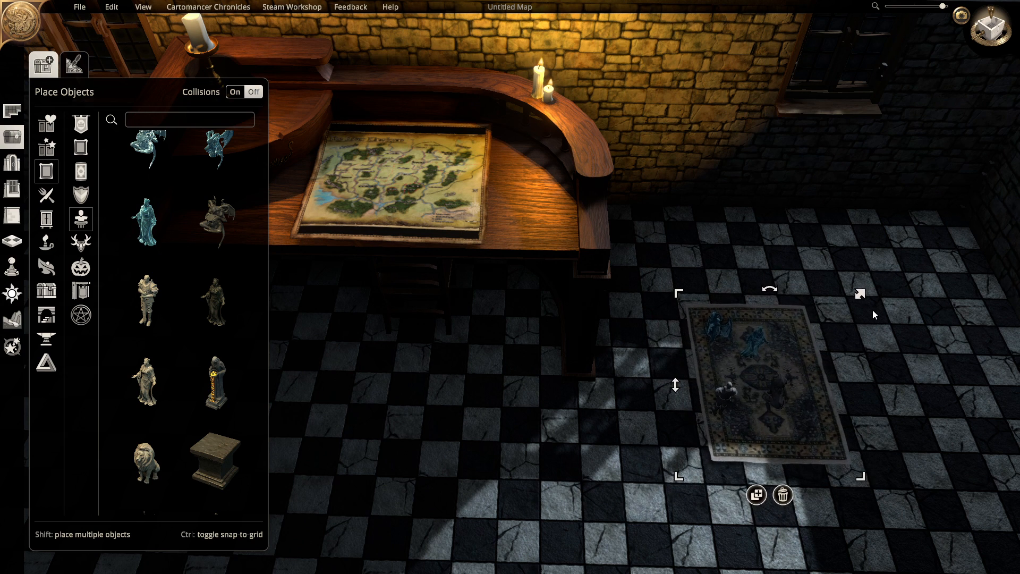
left_click(517, 407)
Move the winged figurine from the carpet onto the desk, between the map and the curved railing
left_click_drag(714, 329, 505, 189)
left_click(467, 343)
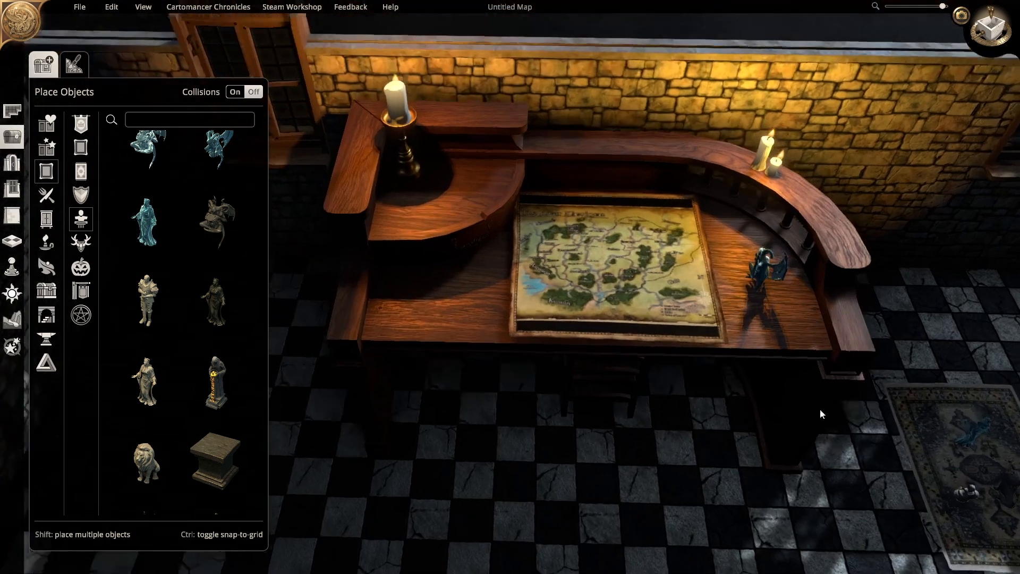
scroll(807, 422, "up", 3)
left_click_drag(719, 403, 677, 314)
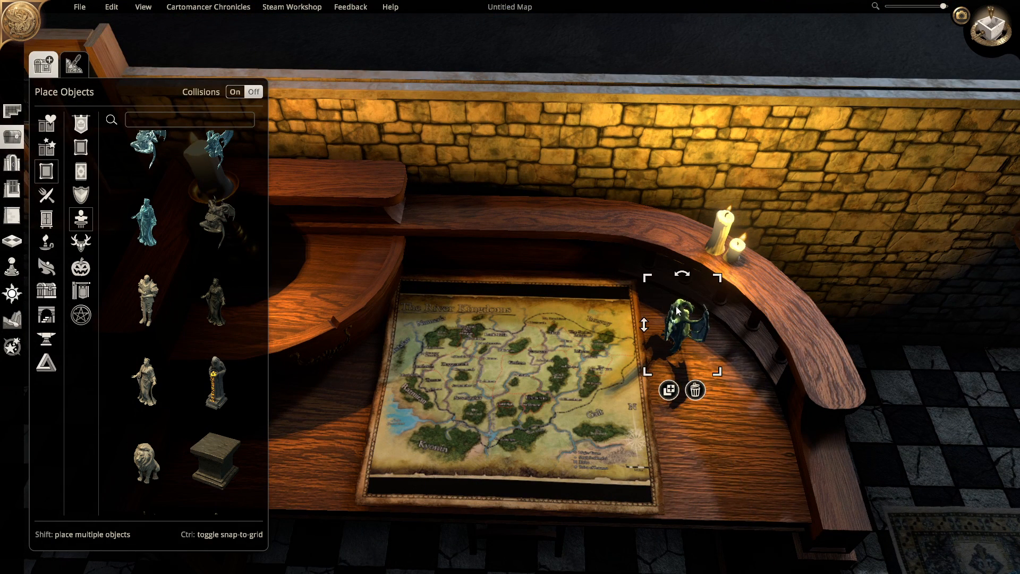
Rotate the winged figurine and move it across the desk onto the raised rounded shelf beside the brass candlestick
left_click_drag(678, 274, 474, 246)
key("a")
key("d")
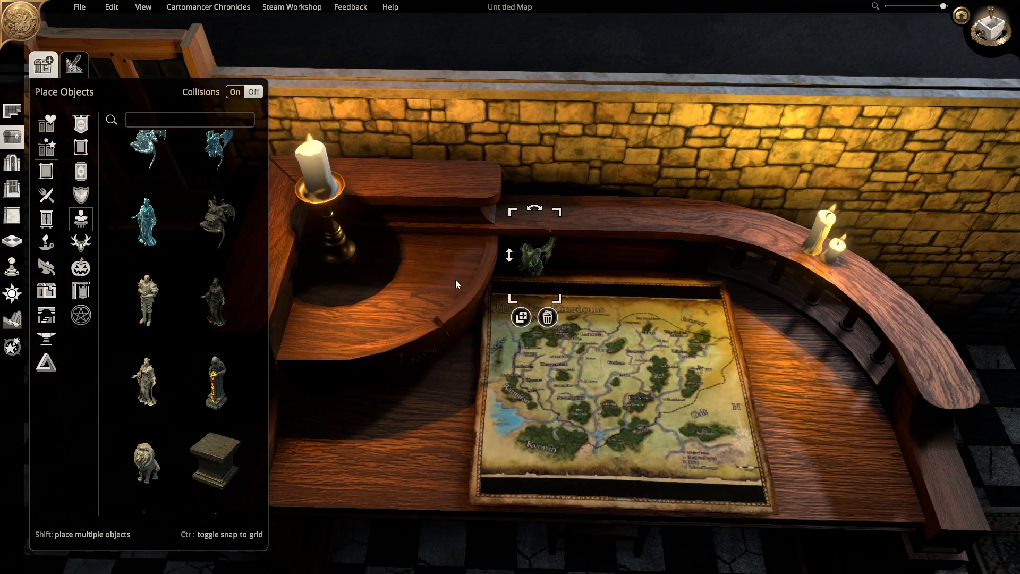
left_click_drag(456, 284, 595, 242)
key("a")
key("s")
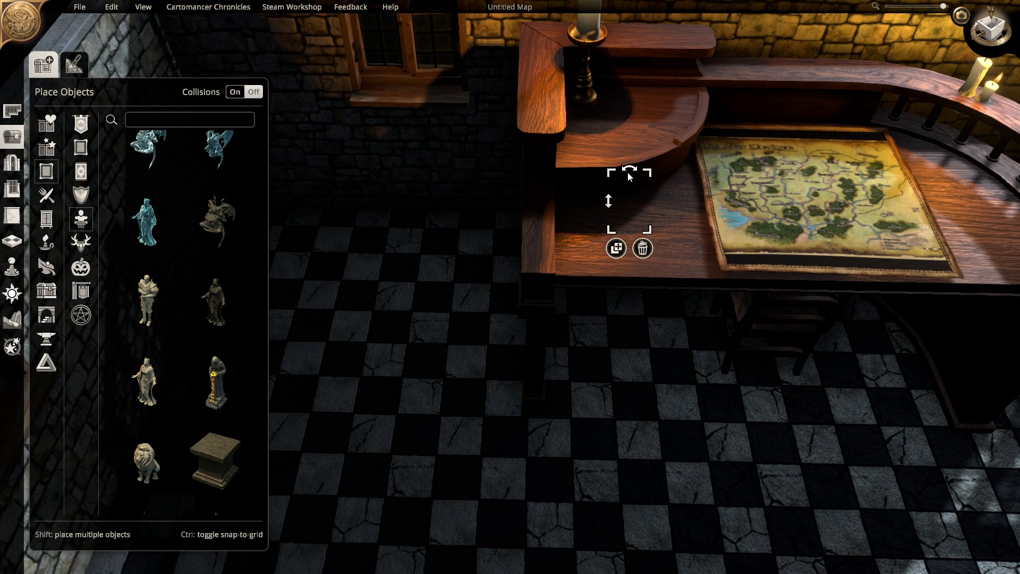
scroll(604, 145, "down", 3)
scroll(604, 145, "up", 3)
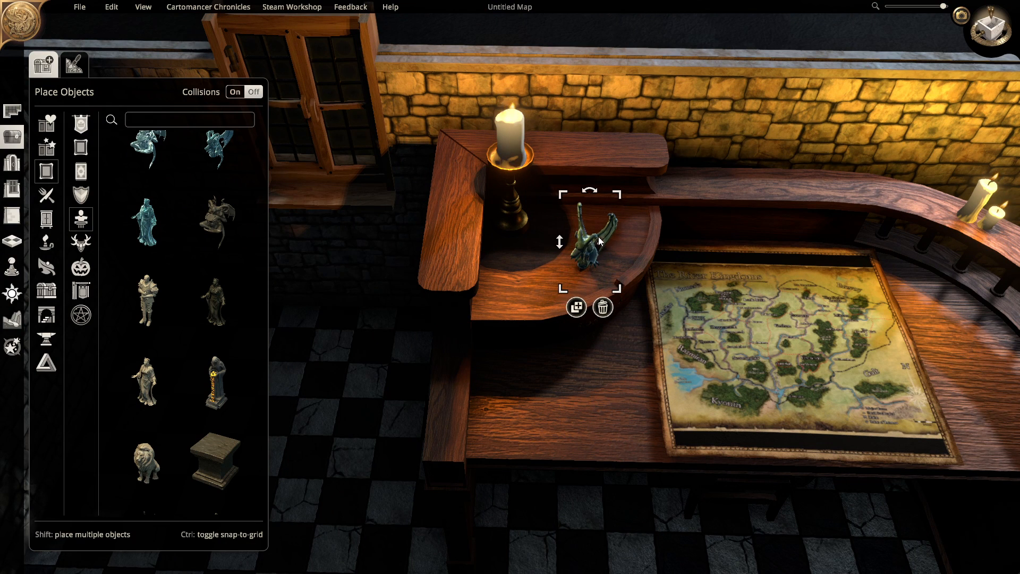
Move the winged figurine to the desk's front corner, next to the end of the curved railing
middle_click_drag(664, 264, 661, 334)
key("s")
left_click_drag(575, 246, 570, 411)
key("d")
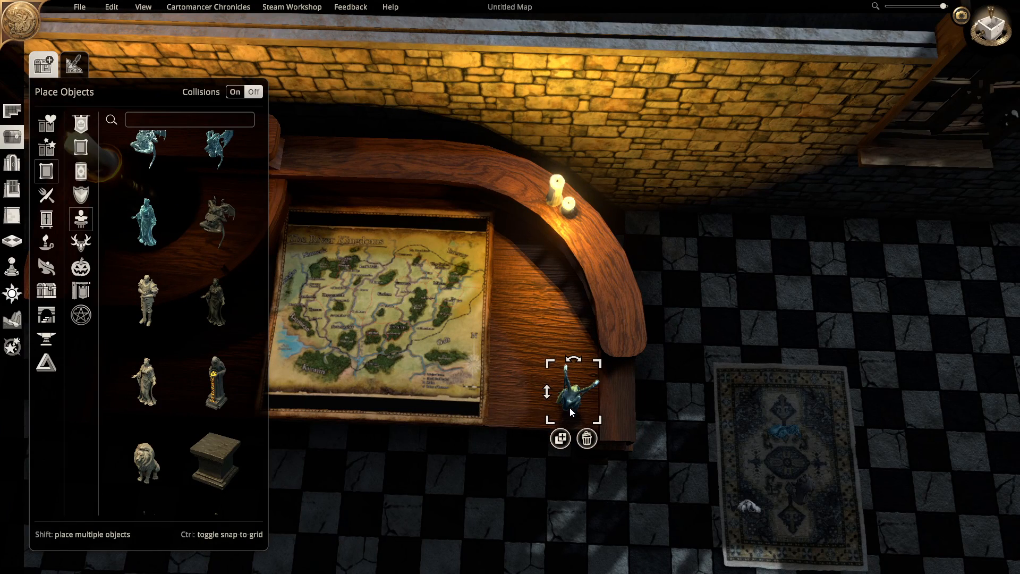
Move the knight figurine from the carpet onto the desk between the map and the winged figurine, and turn it around
middle_click_drag(654, 486, 677, 420)
left_click(654, 473)
left_click(785, 432)
left_click(778, 430)
left_click_drag(776, 428, 493, 259)
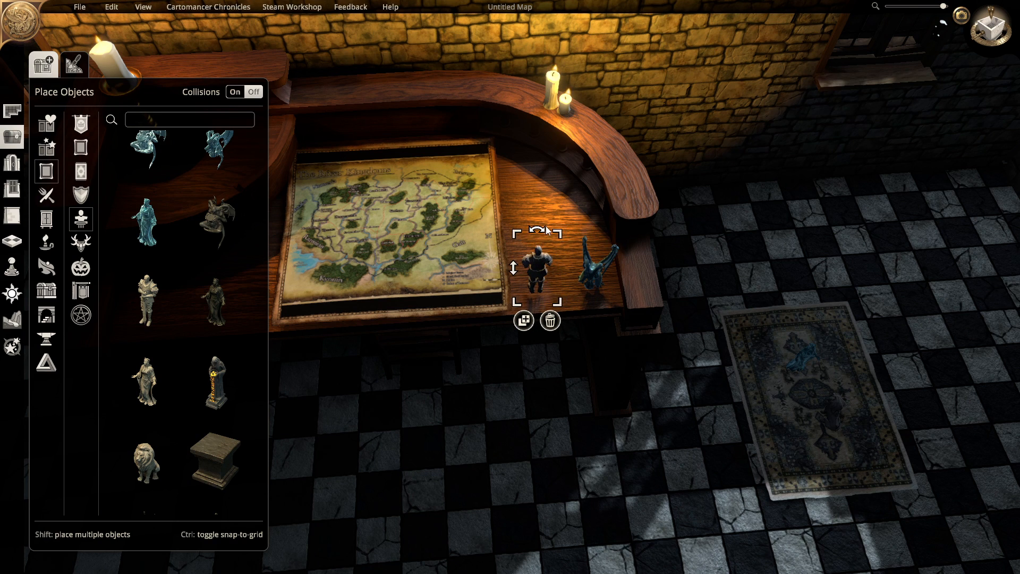
left_click_drag(536, 231, 511, 357)
left_click(551, 407)
Move the ice-blue robed figurine from the carpet onto the desk, behind the knight and the winged figurine
middle_click_drag(550, 402, 539, 318)
right_click_drag(540, 319, 629, 345)
key("d")
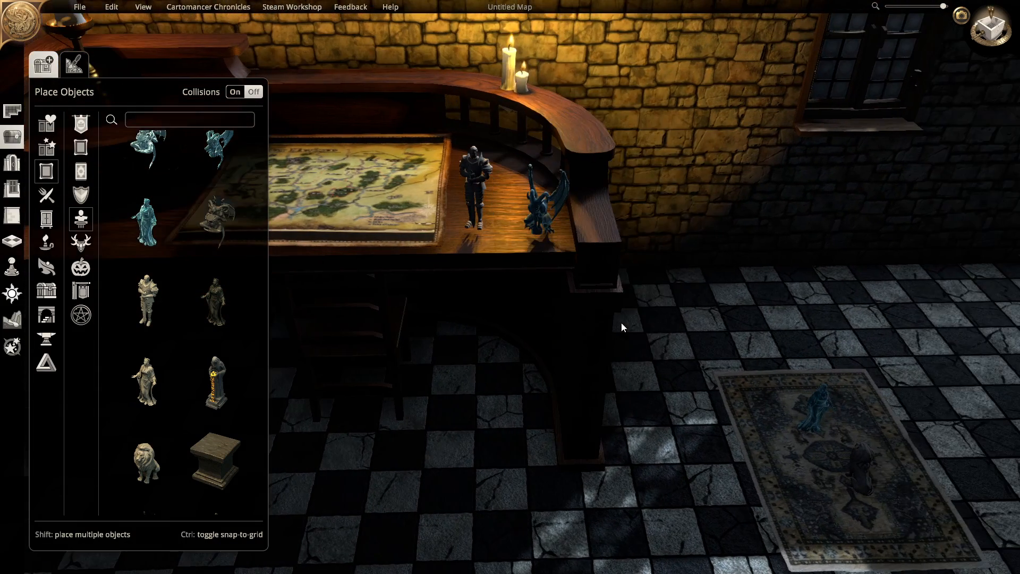
left_click(820, 412)
left_click_drag(823, 413, 508, 313)
key("w")
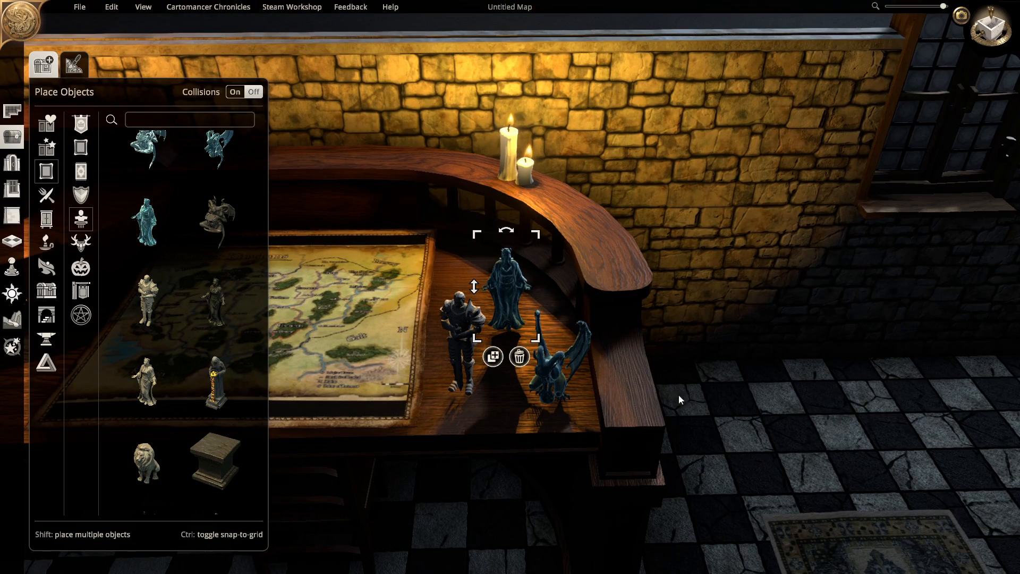
Move the lion figurine from the carpet onto the desk, beside the map's far corner near the curved railing
left_click(732, 394)
key("s")
mouse_move(733, 373)
middle_mouse_down()
mouse_move(723, 343)
mouse_move(737, 383)
middle_mouse_up()
key("s")
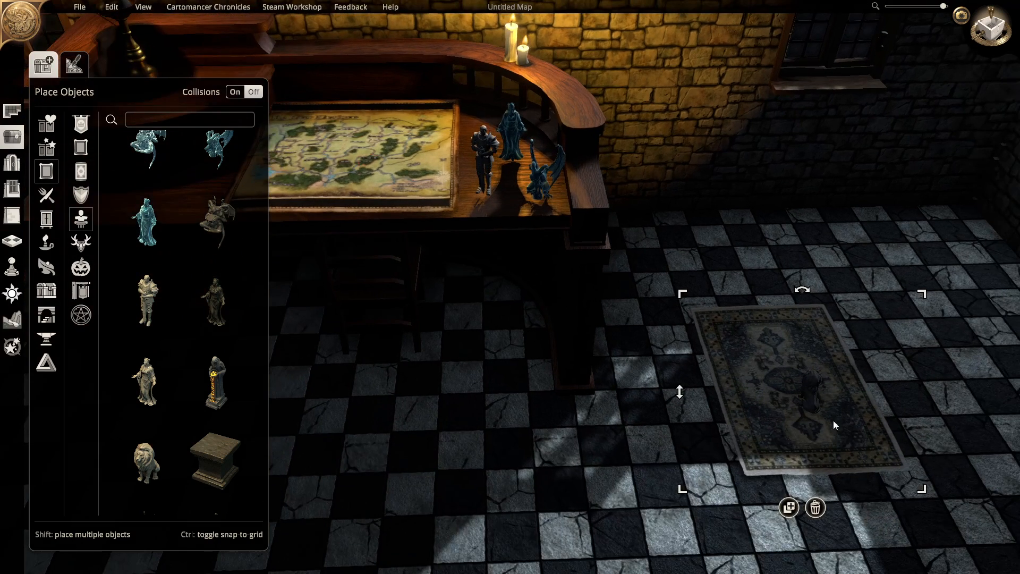
key("w")
left_click_drag(769, 378, 437, 374)
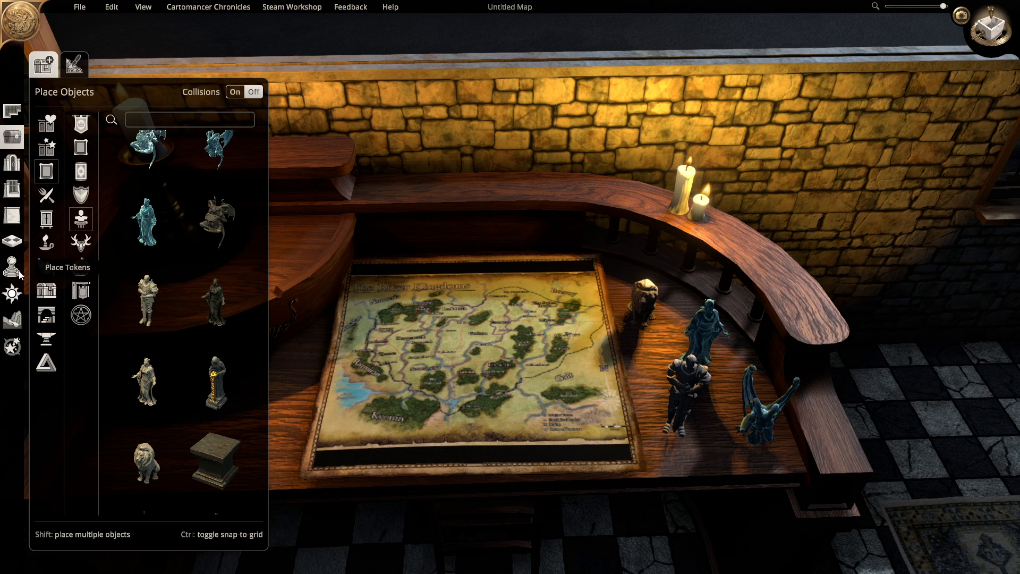
Adjust the night lighting by rotating the light direction, raising the light's height and slightly reducing its intensity
left_click(12, 293)
left_click_drag(266, 225, 293, 155)
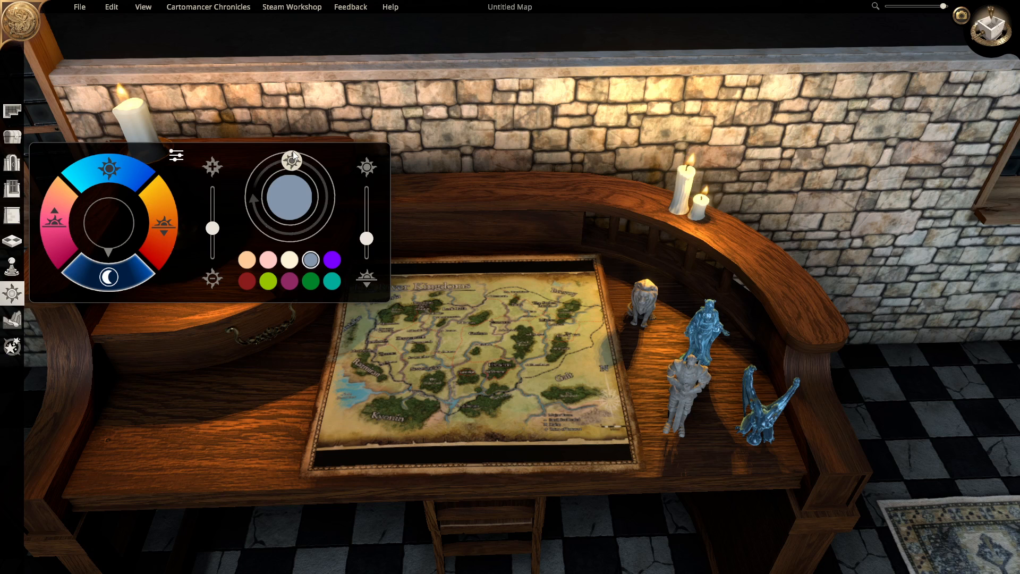
left_click_drag(365, 239, 366, 254)
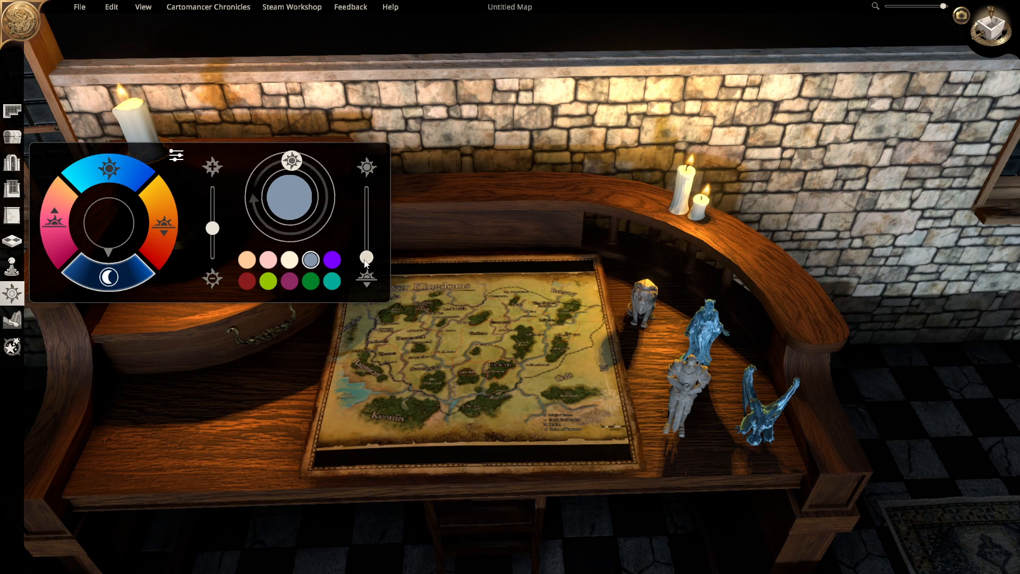
left_click_drag(366, 254, 368, 218)
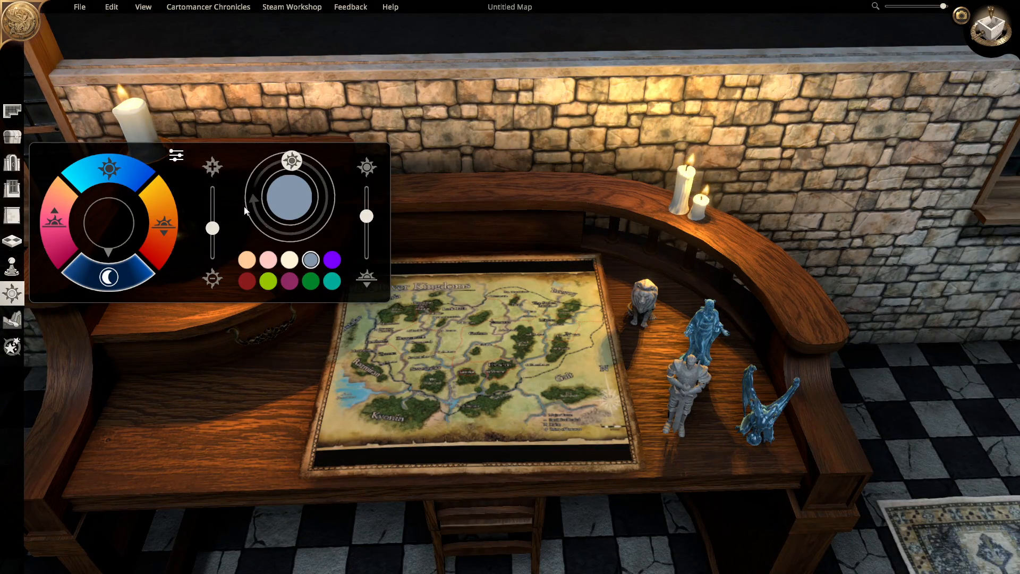
mouse_move(215, 257)
left_mouse_down()
mouse_move(219, 219)
mouse_move(217, 240)
left_mouse_up()
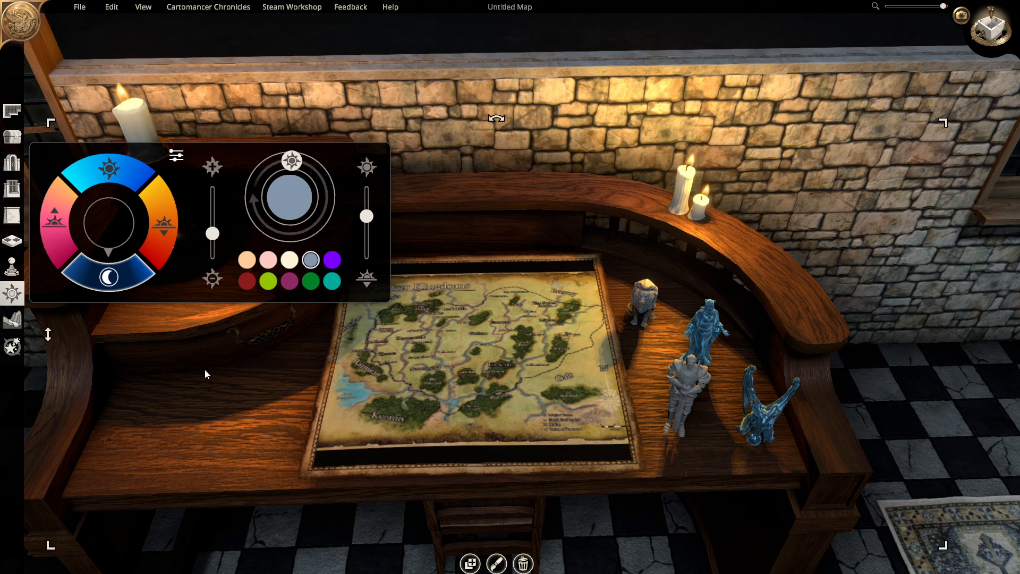
key("Escape")
key("Escape")
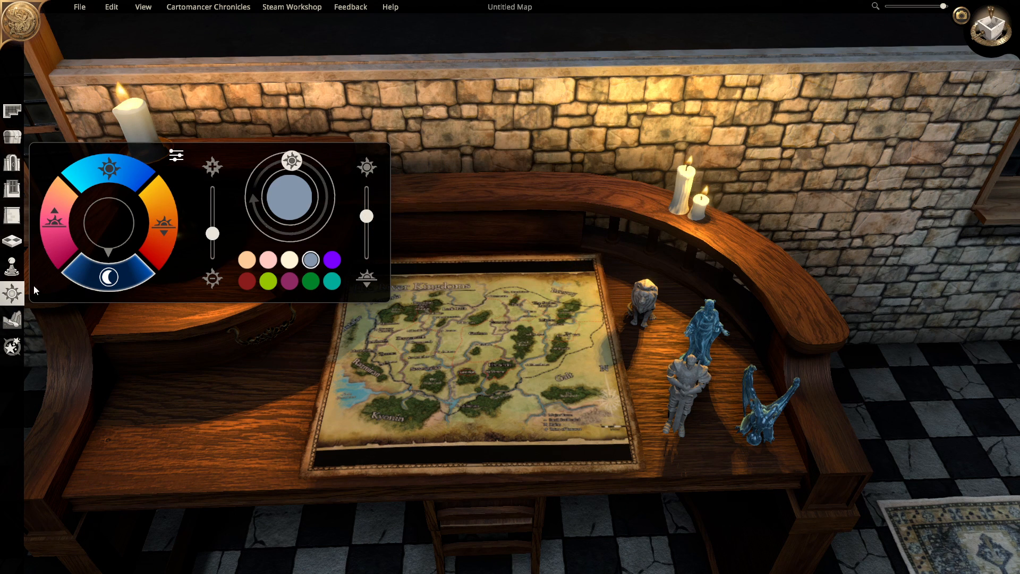
Delete the winged figurine, put the robed figurine in its place and move the lion behind it and the knight
left_click(69, 311)
middle_click_drag(795, 449, 786, 450)
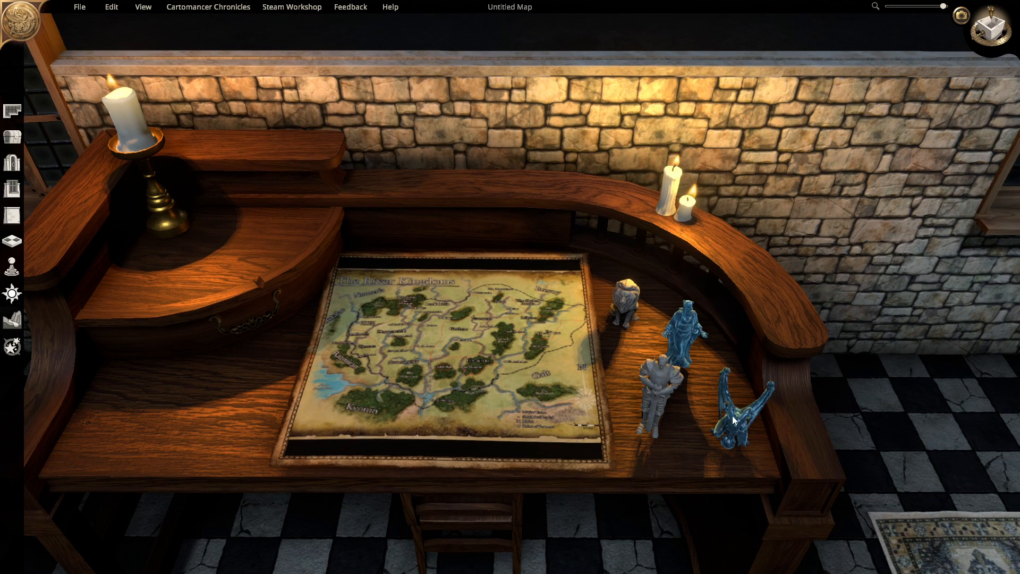
key("Delete")
left_click_drag(686, 344, 735, 419)
left_click_drag(619, 298, 703, 345)
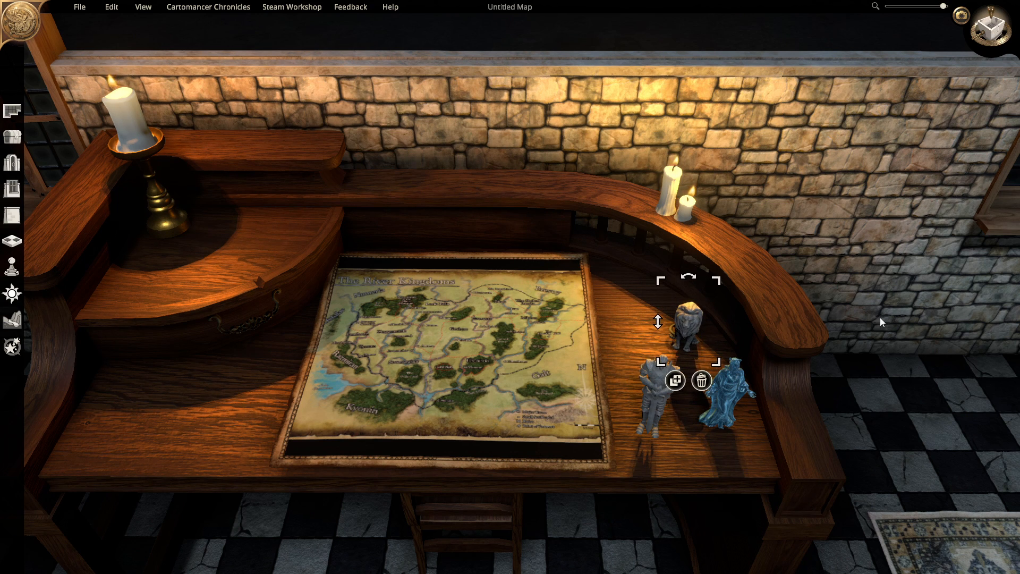
left_click(793, 377)
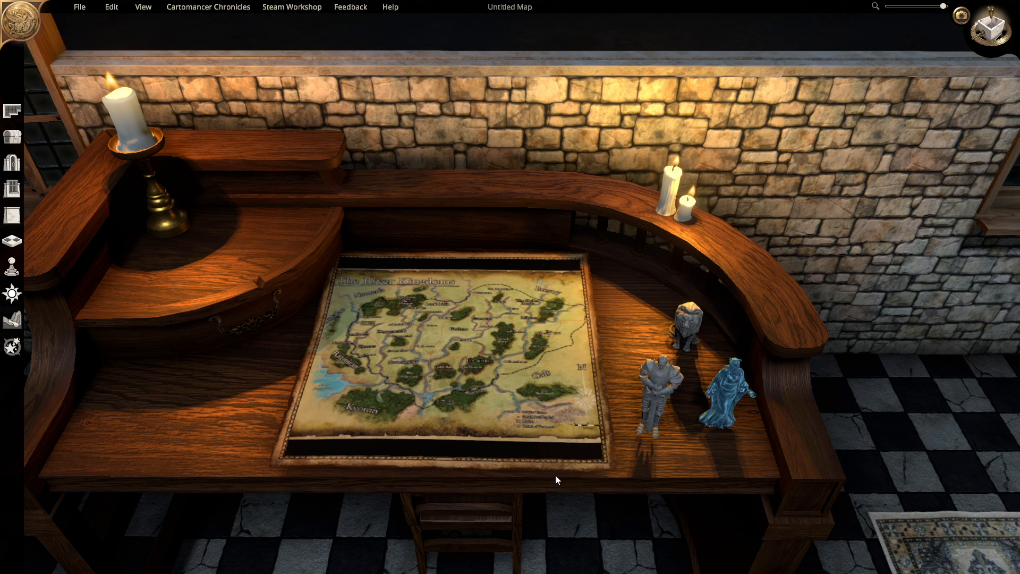
Pull the wooden chair out from under the desk onto the open floor in front of it
left_click(479, 532)
left_click_drag(471, 518, 470, 566)
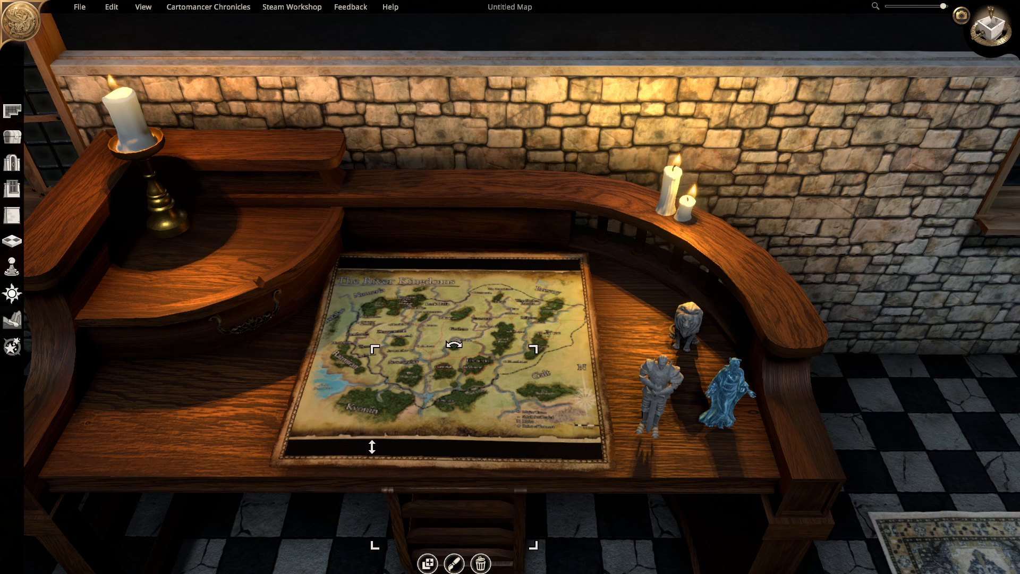
right_click_drag(478, 486, 473, 373)
left_click_drag(458, 382, 419, 461)
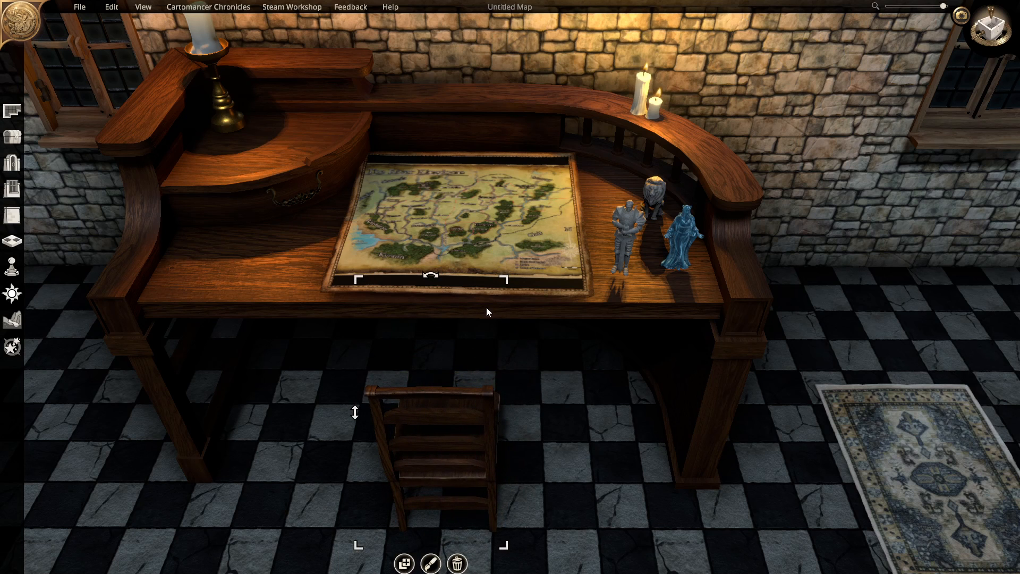
Enlarge the wooden chair to suit the desk and move it up against the desk's front edge
left_click_drag(506, 280, 578, 230)
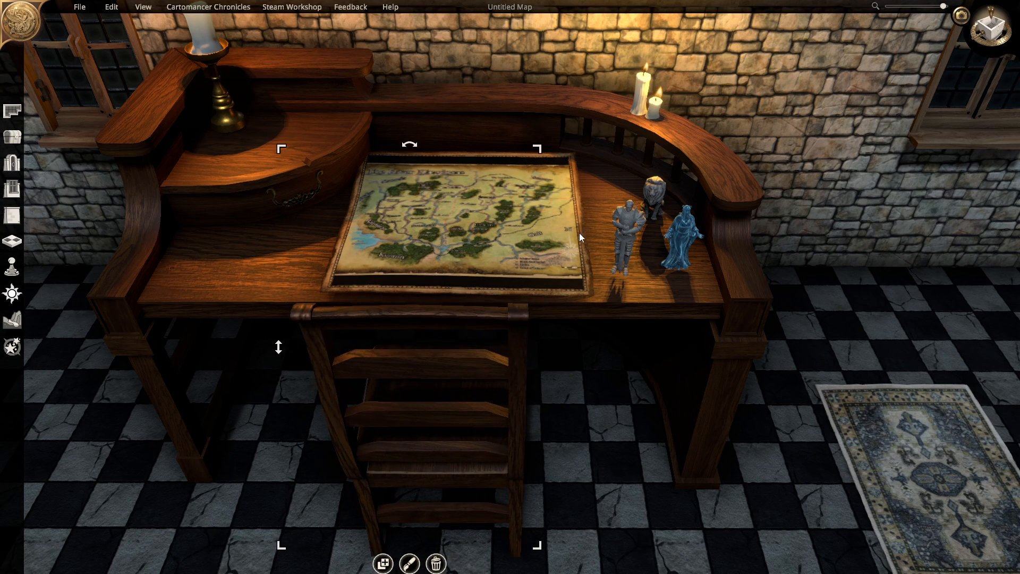
right_click_drag(630, 409, 628, 423)
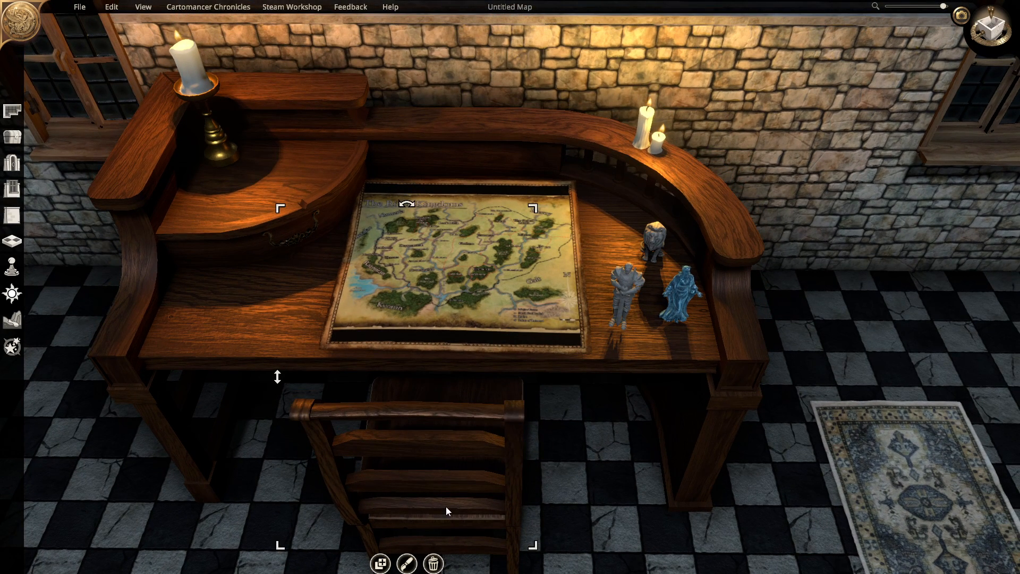
left_click_drag(446, 510, 450, 449)
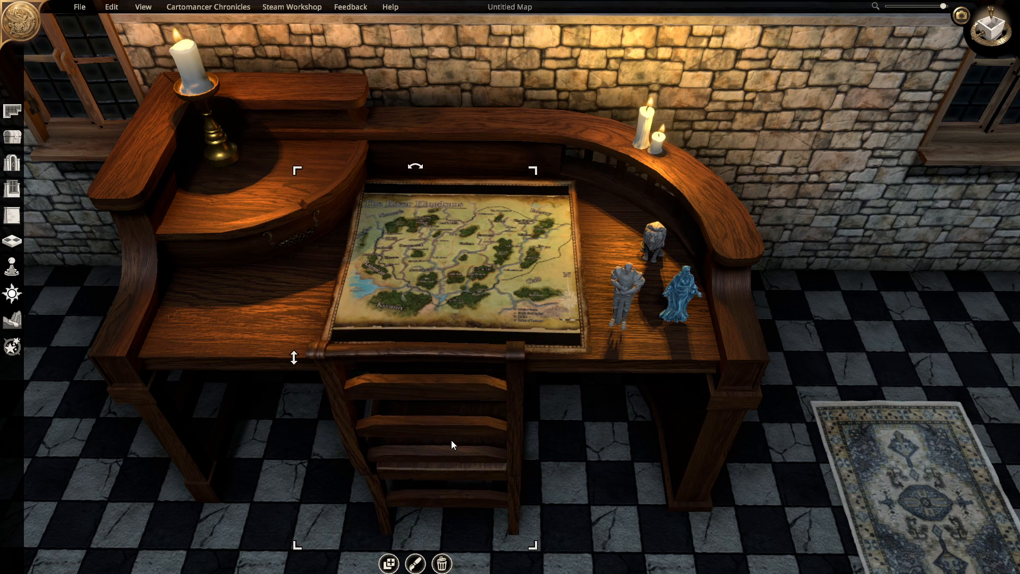
Rotate the wooden chair so it stands at a slight angle to the desk
left_click_drag(412, 168, 461, 179)
right_click_drag(583, 432, 579, 456)
key("a")
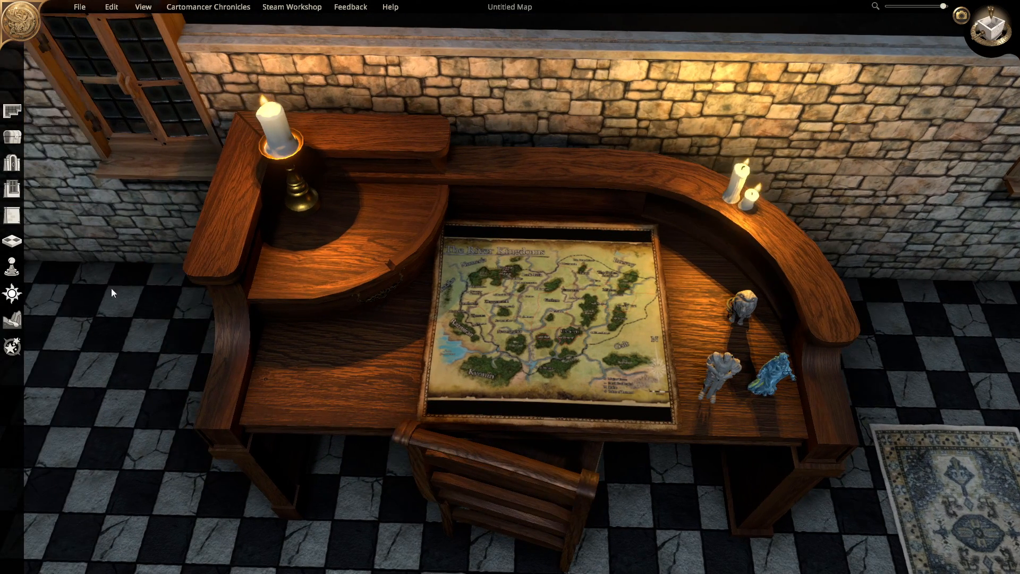
Bring up the Utility objects containing books, scrolls and parchments for furnishing the desk
left_click(13, 138)
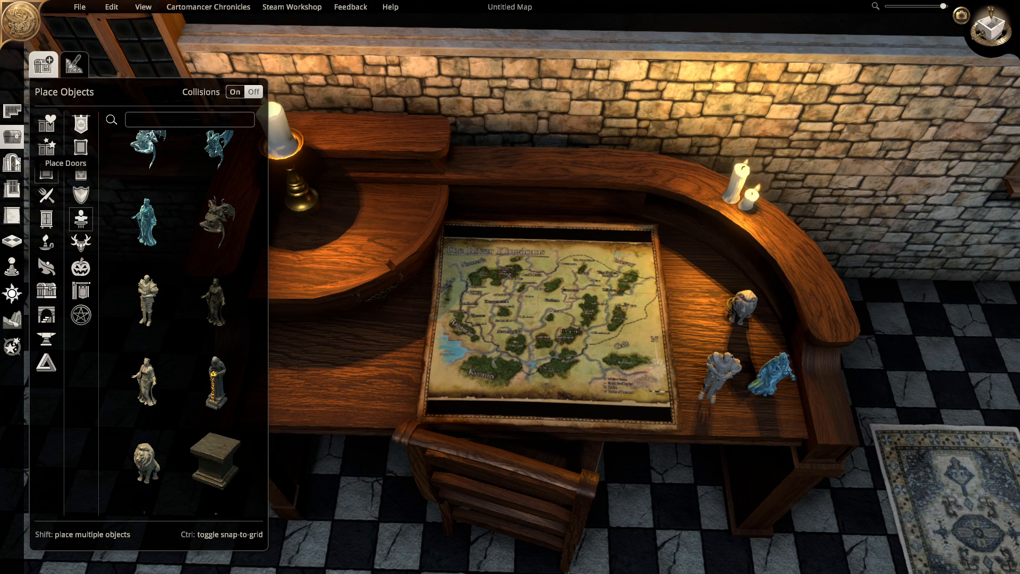
left_click(20, 142)
left_click(21, 145)
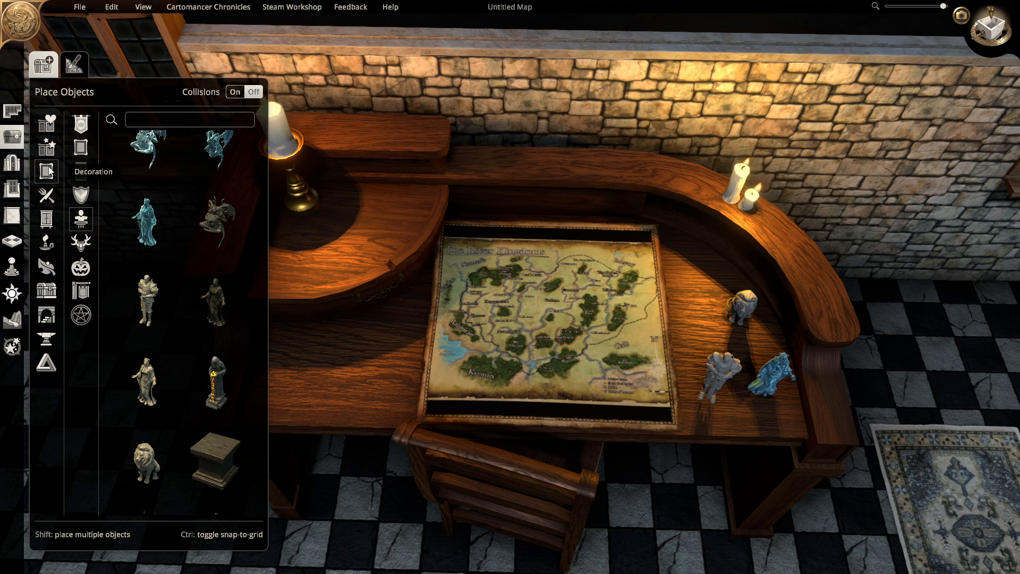
left_click(48, 337)
scroll(85, 197, "up", 3)
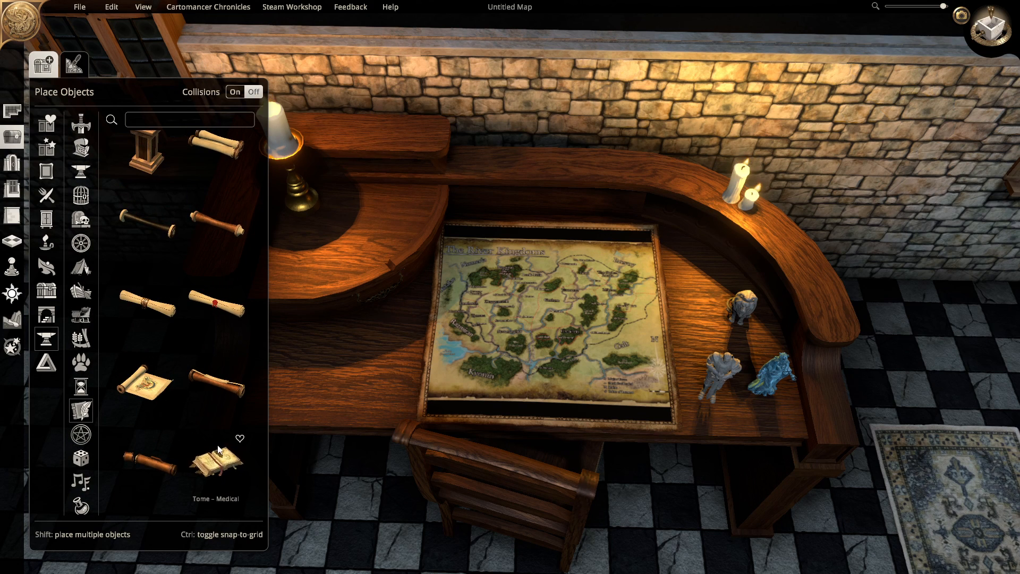
scroll(197, 361, "up", 5)
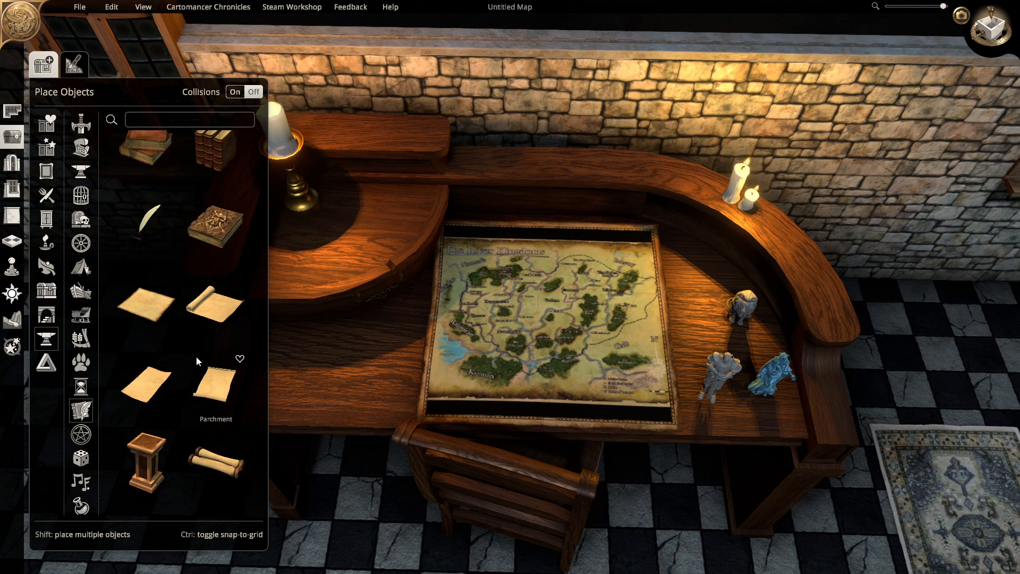
left_click(222, 320)
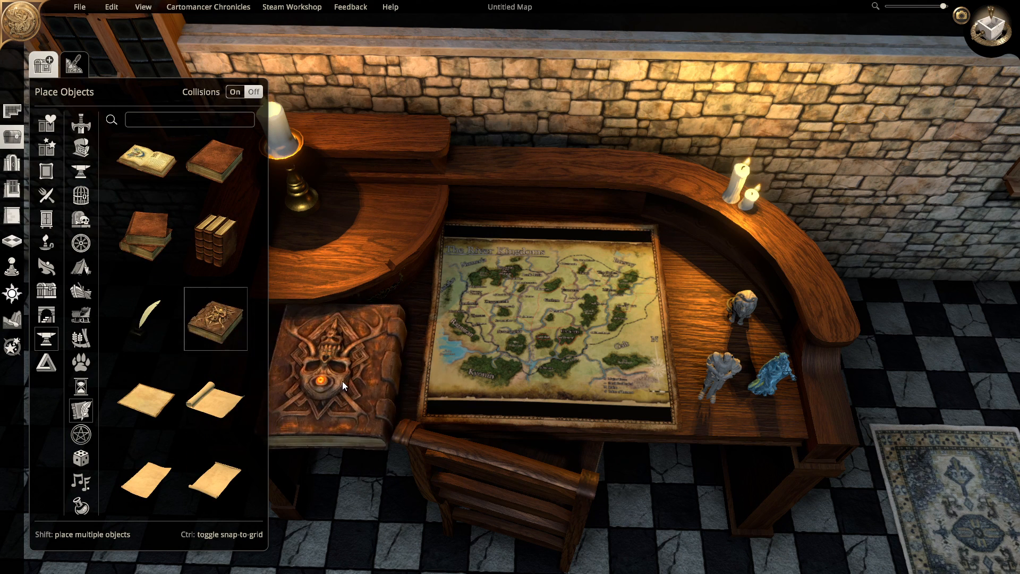
right_click(342, 381)
scroll(208, 259, "up", 2)
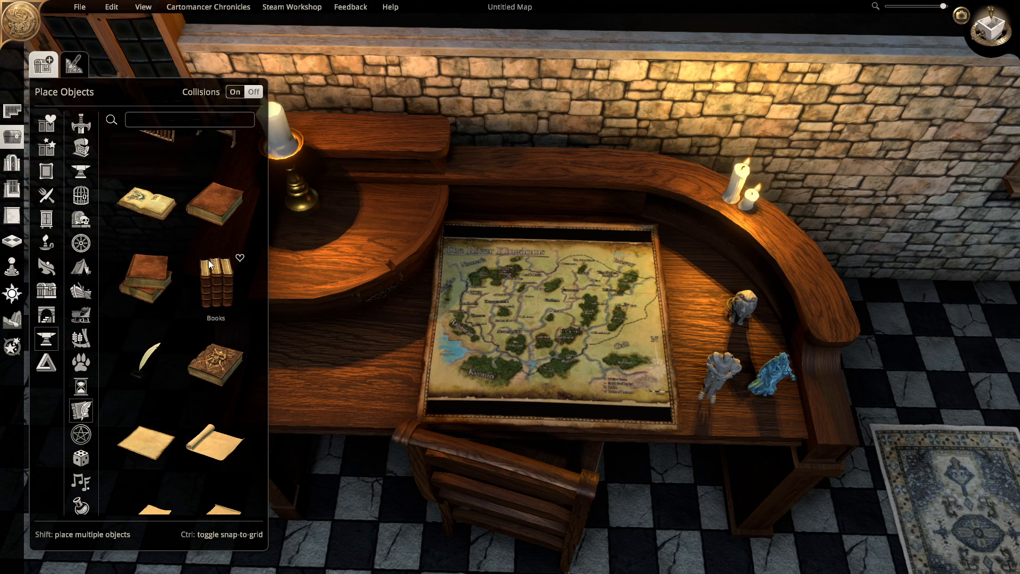
left_click(209, 316)
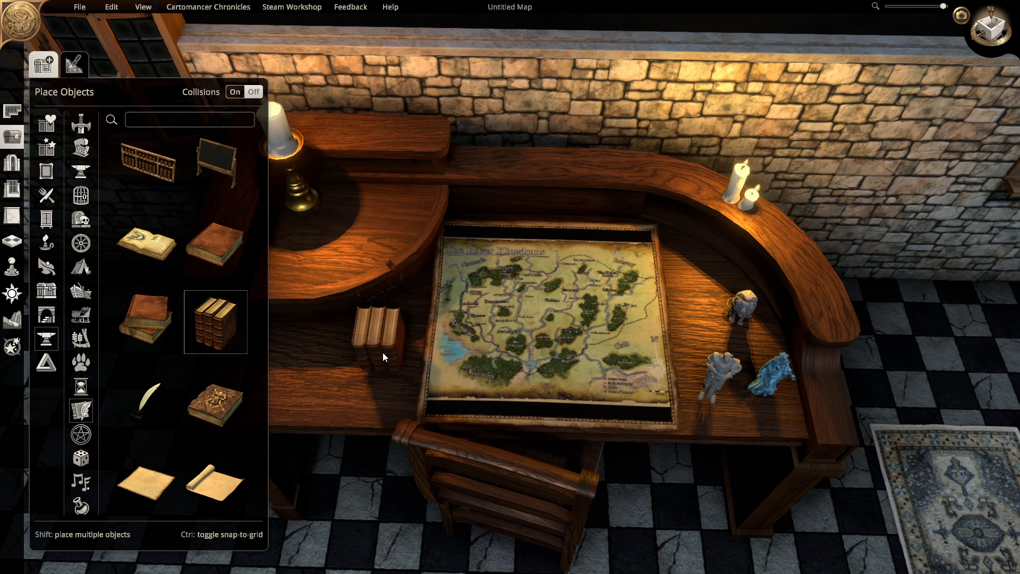
right_click(364, 346)
Place the open illustrated book at an angle on the desk beside the map
left_click(140, 240)
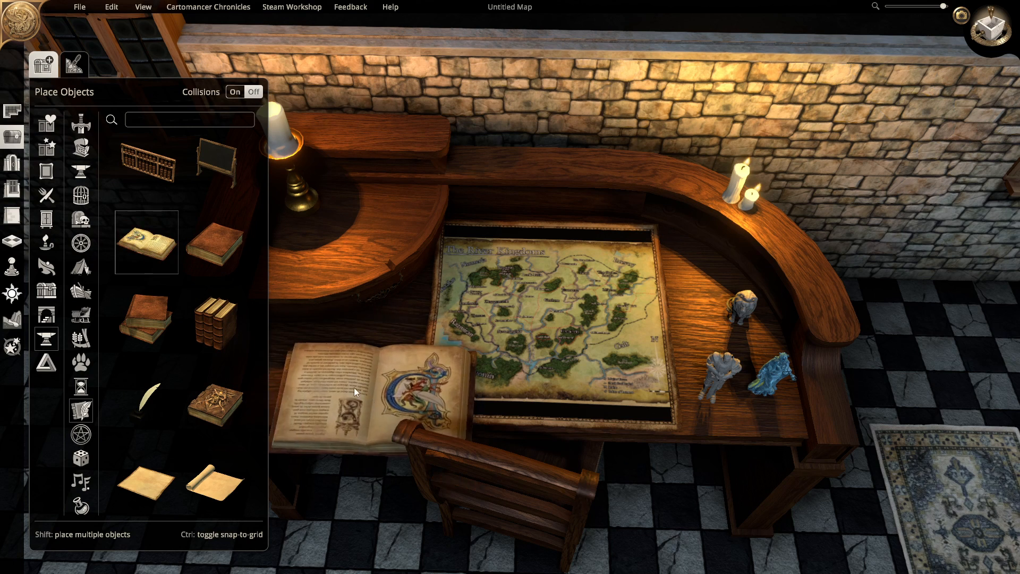
scroll(332, 371, "down", 5)
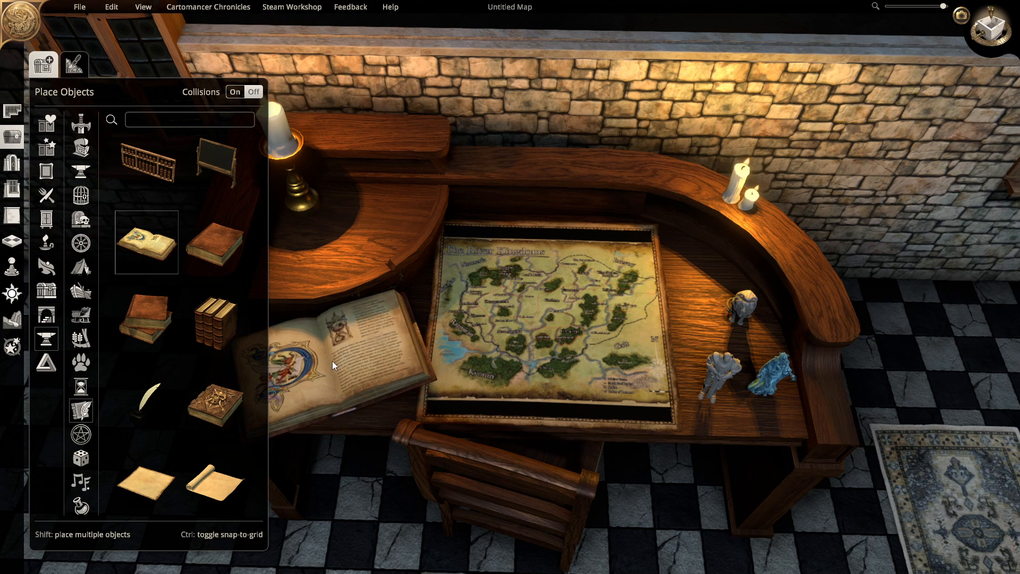
left_click(321, 345)
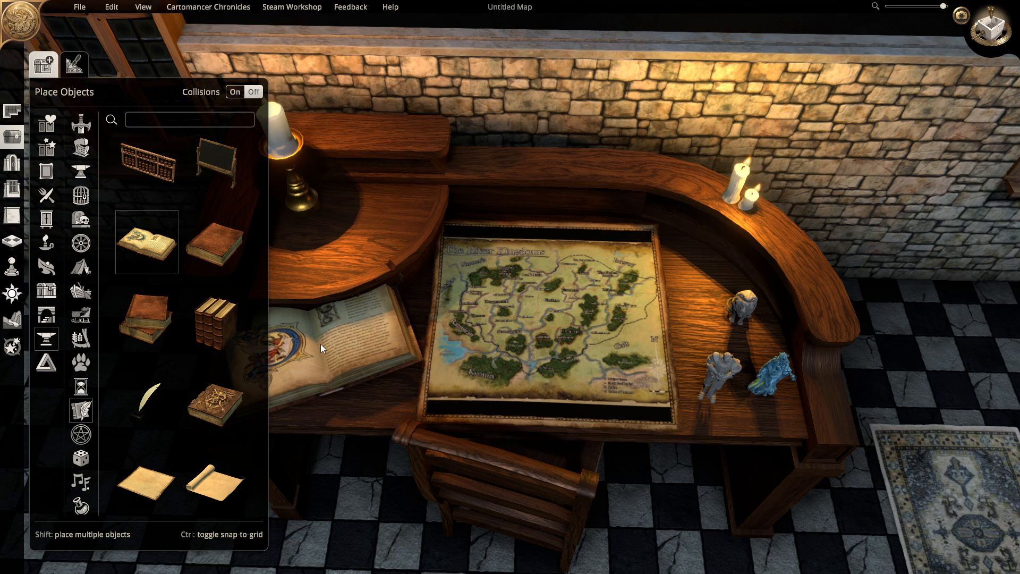
left_click(321, 343)
Place the ornate Magic cauldron with green liquid on the open floor and shrink it to well below desk height
left_click(80, 386)
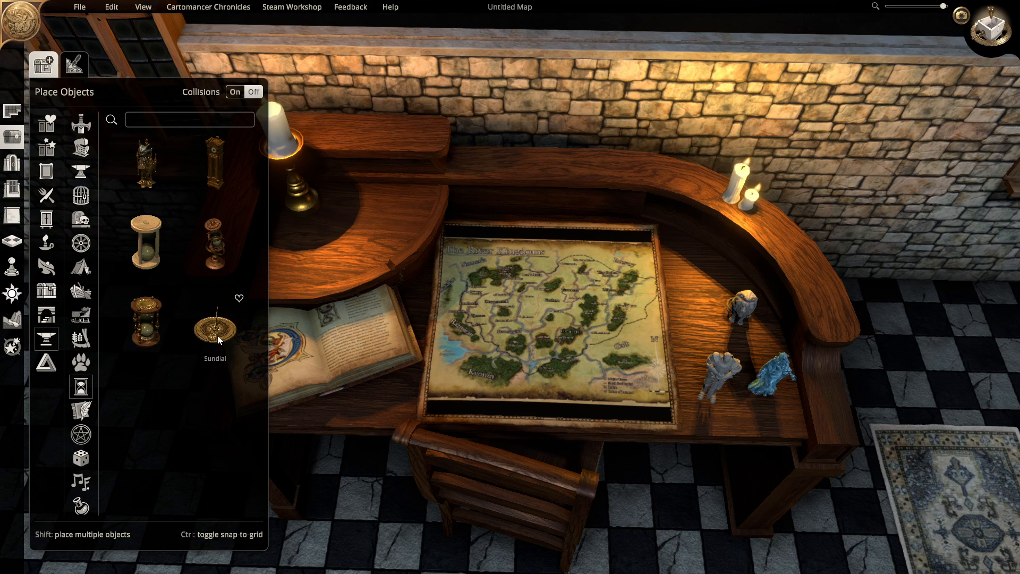
left_click(80, 436)
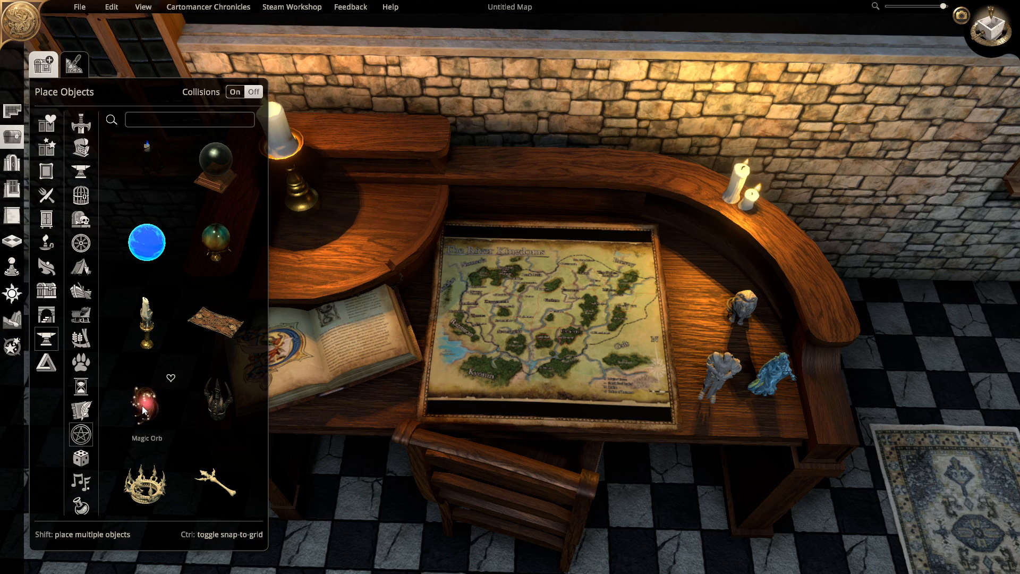
scroll(190, 217, "down", 3)
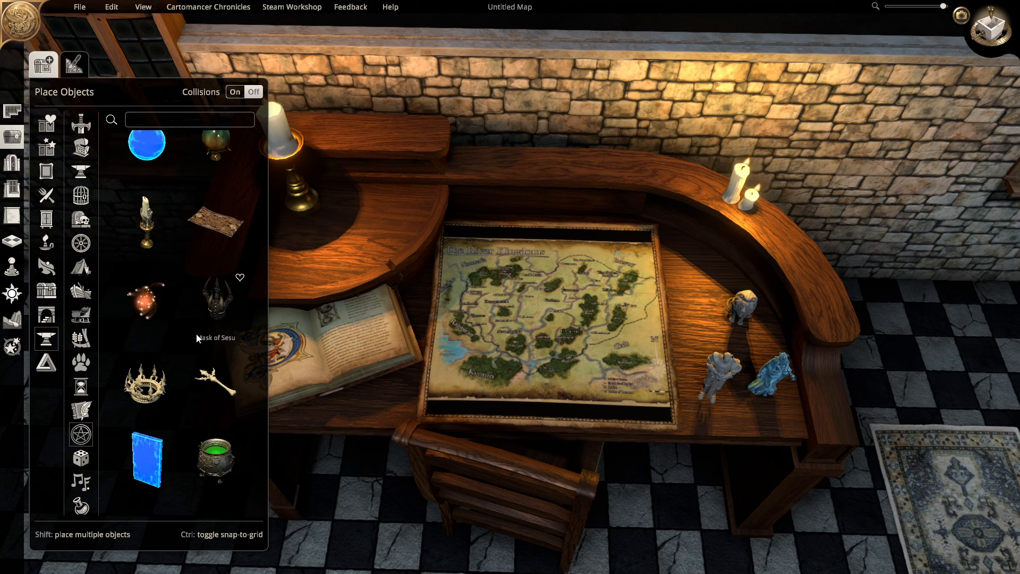
left_click(212, 467)
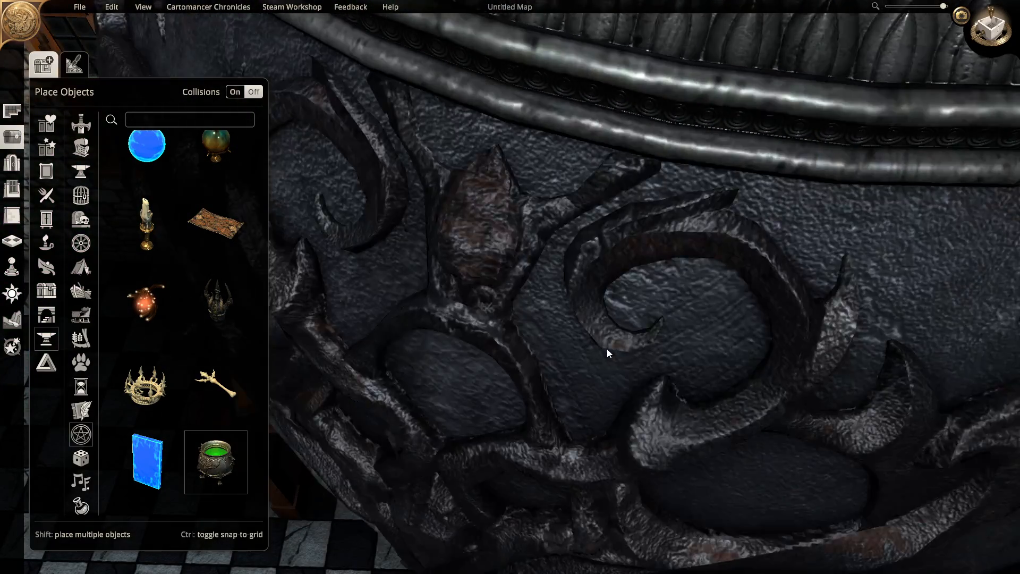
right_click(626, 340)
scroll(627, 339, "down", 4)
key("d")
key("s")
key("w")
left_click(212, 468)
left_click(611, 398)
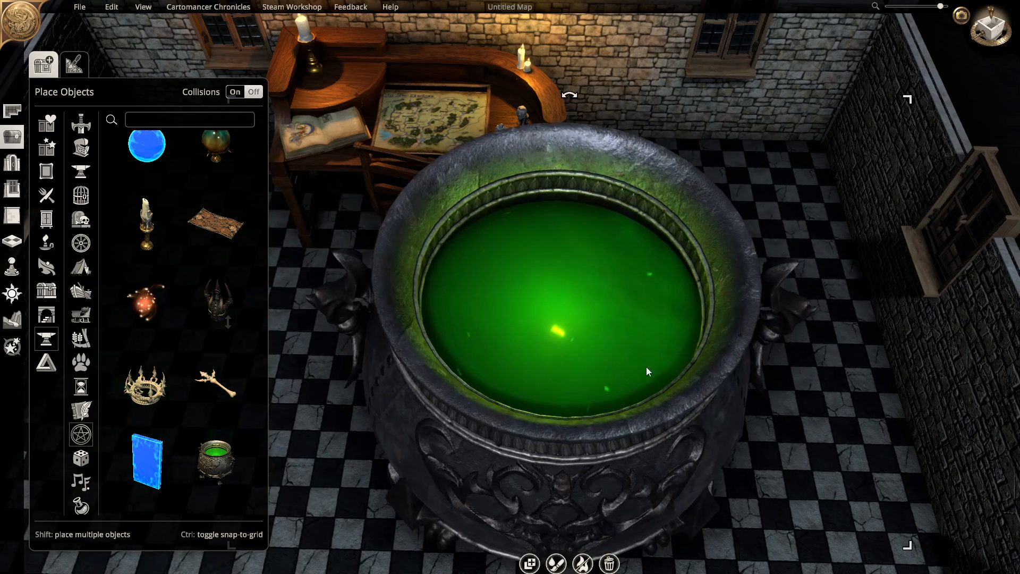
left_click_drag(906, 102, 674, 390)
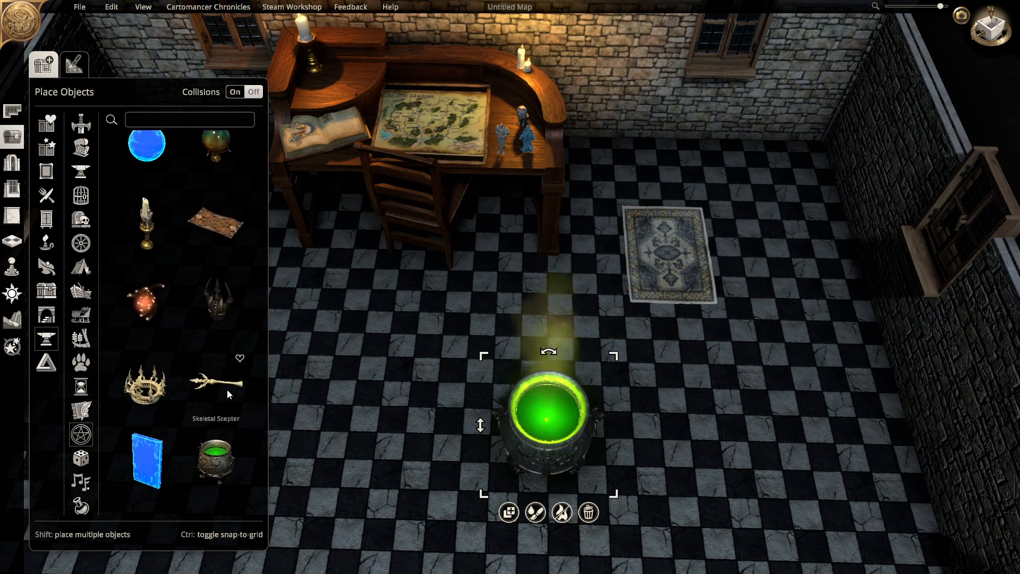
Replace the green cauldron on the floor with the plain teal-glowing Cauldron from the Alchemist's Tools
scroll(228, 389, "up", 2)
middle_click_drag(399, 404, 427, 355)
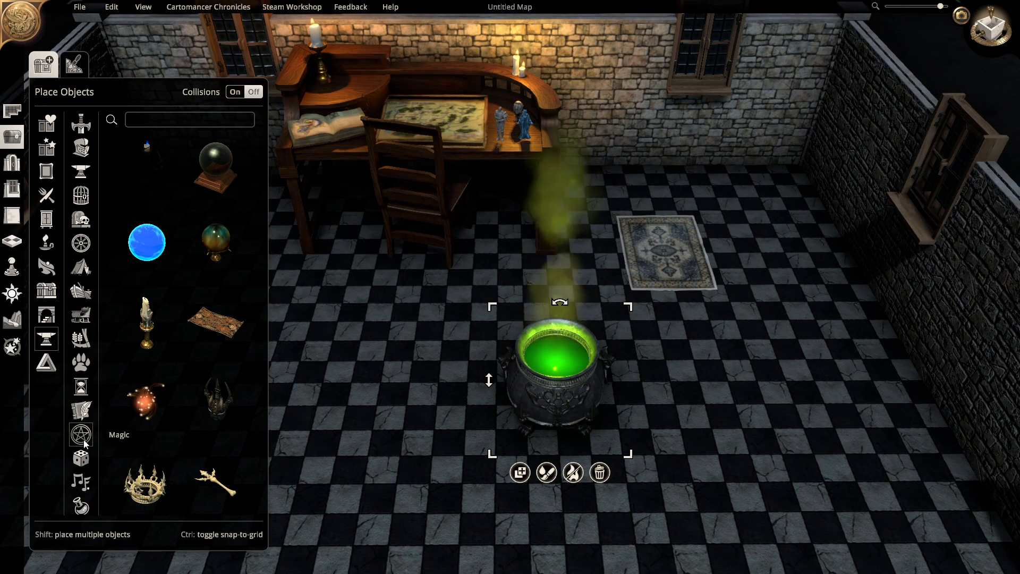
scroll(89, 326, "down", 4)
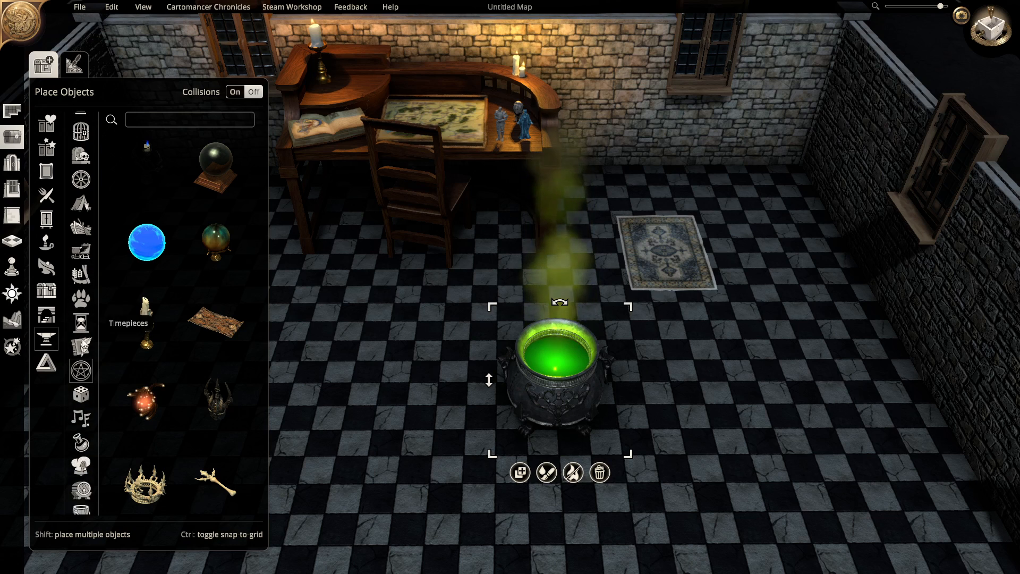
scroll(81, 439, "down", 1)
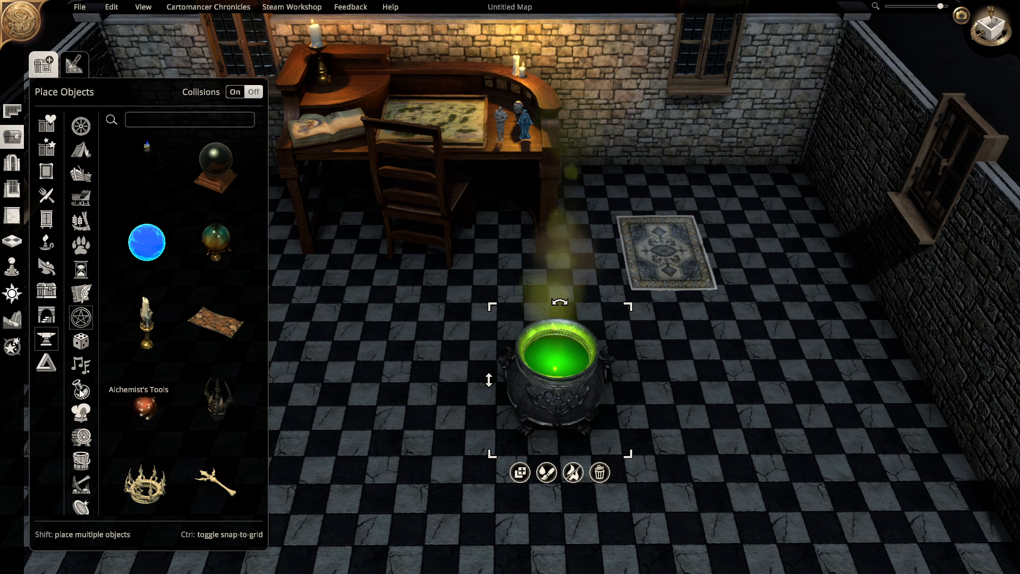
left_click(80, 389)
scroll(213, 346, "down", 1)
scroll(212, 346, "down", 1)
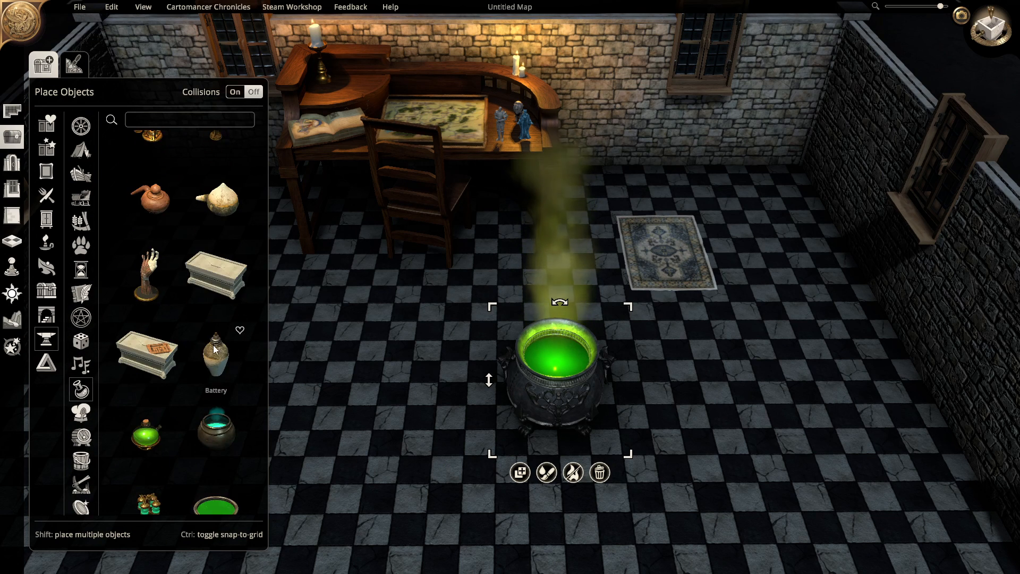
left_click(291, 412)
key("Delete")
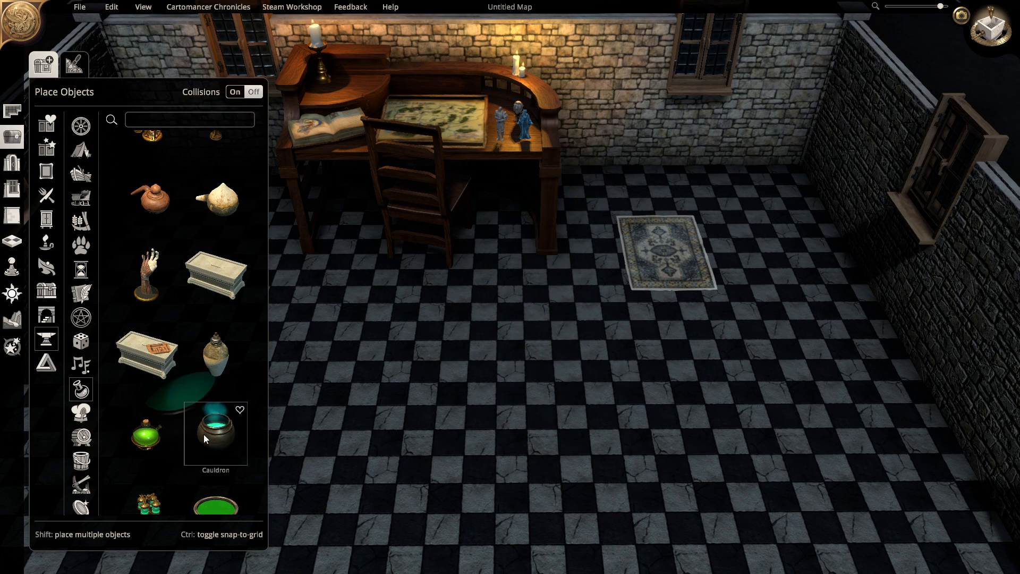
left_click(204, 436)
right_click_drag(423, 375, 519, 430)
left_click(569, 455)
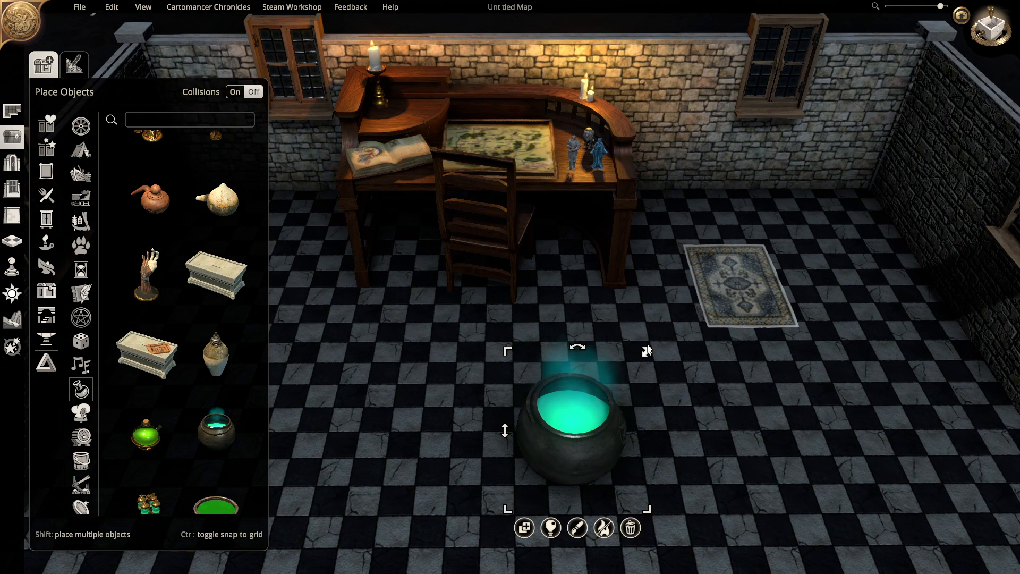
Shrink the teal cauldron to tabletop size and set it on the desk's raised shelf near the candlestick
left_click_drag(641, 358, 397, 210)
key("w")
key("w")
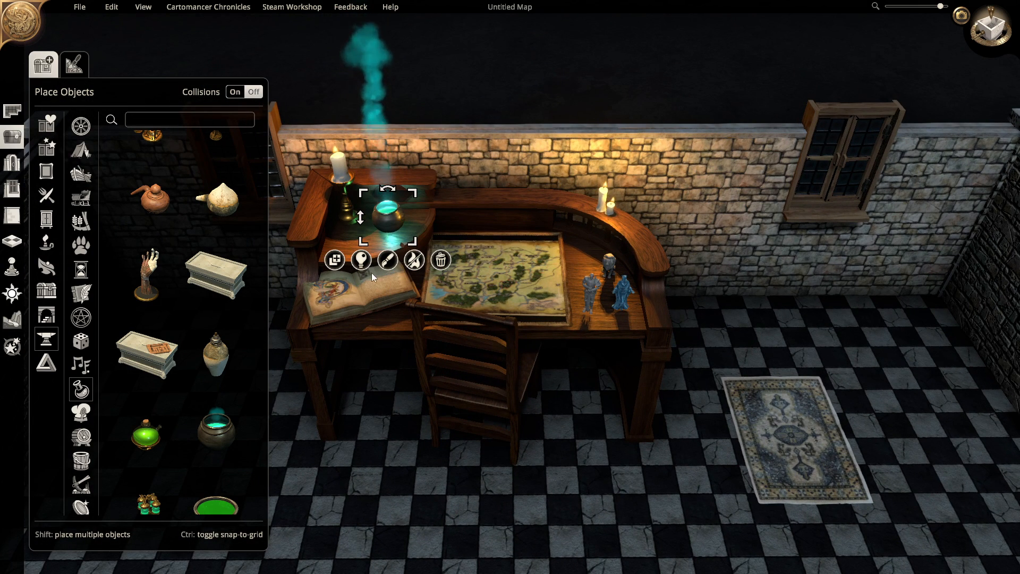
Delete the candlestick from the desk's raised shelf and move the teal cauldron into its place
left_click(346, 180)
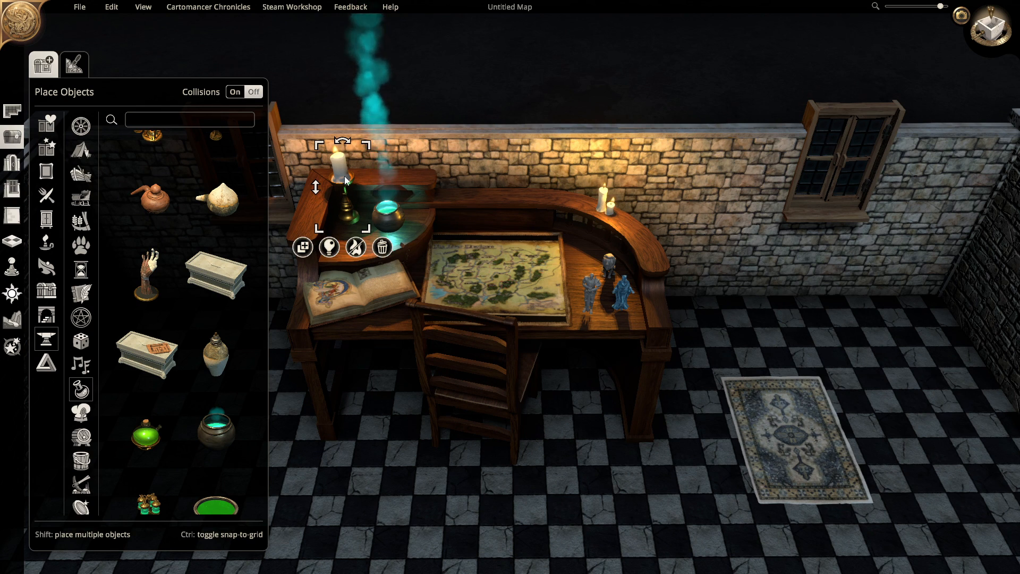
key("Delete")
left_click(389, 222)
left_click_drag(388, 222, 349, 219)
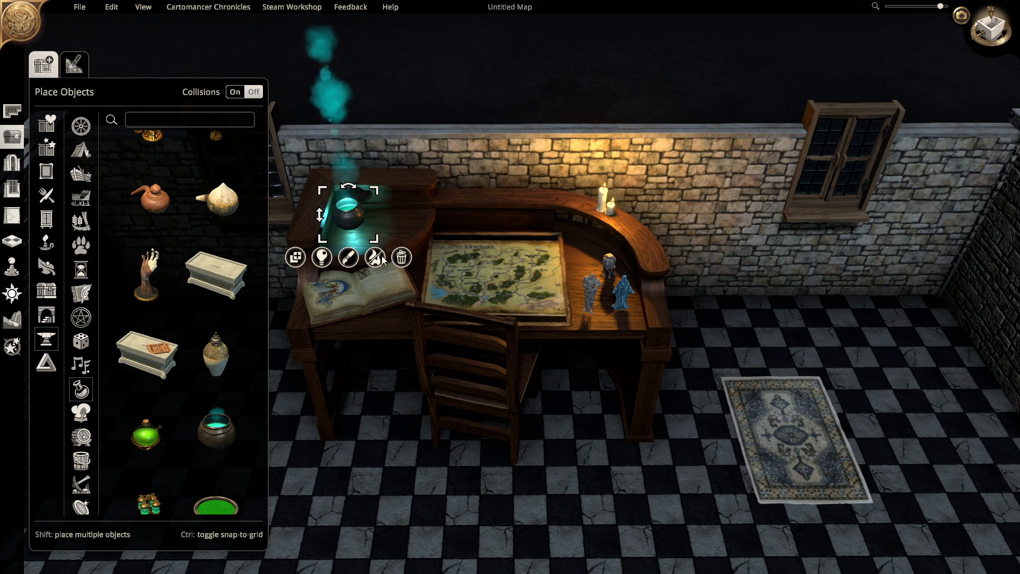
left_click(342, 462)
Place the quill with inkwell at the map's far corner, near the pair of candles
scroll(212, 360, "down", 3)
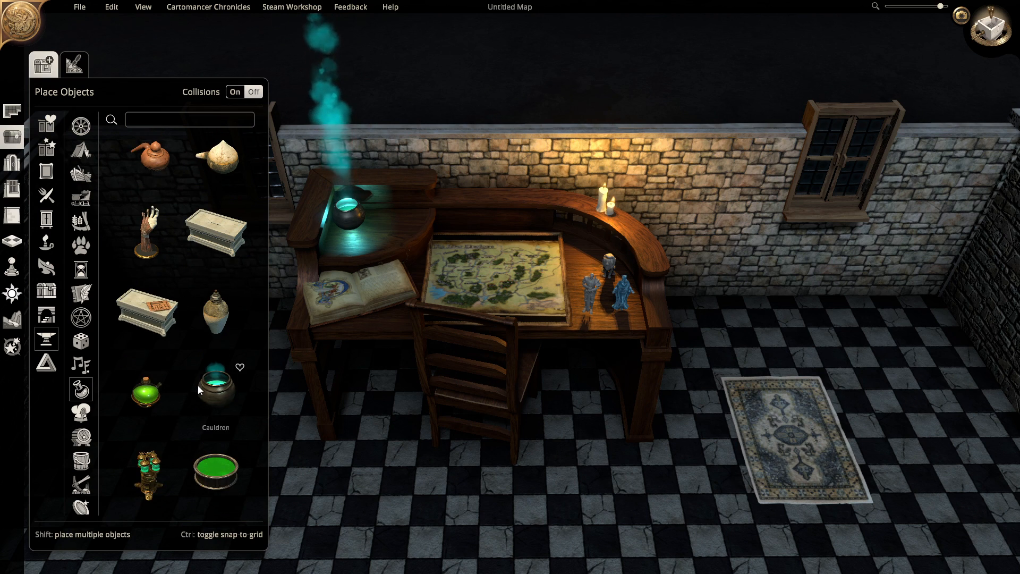
scroll(199, 380, "down", 3)
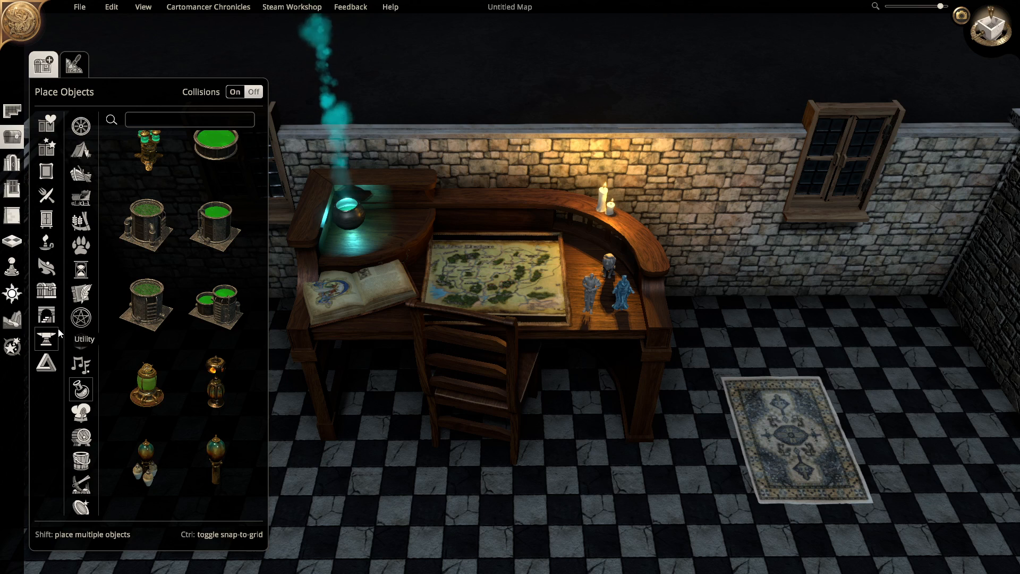
scroll(75, 236, "up", 2)
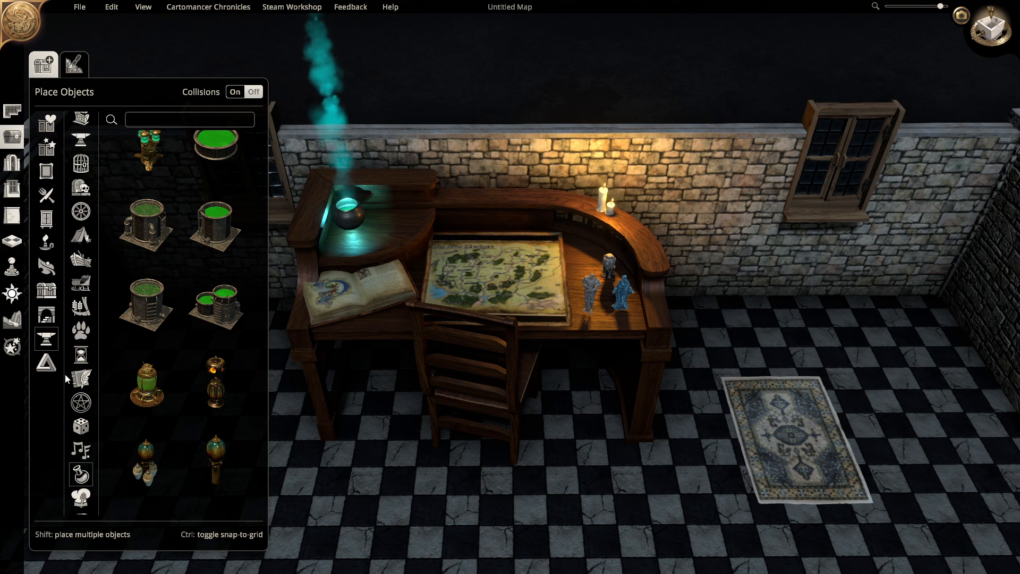
left_click(92, 381)
scroll(502, 482, "up", 3)
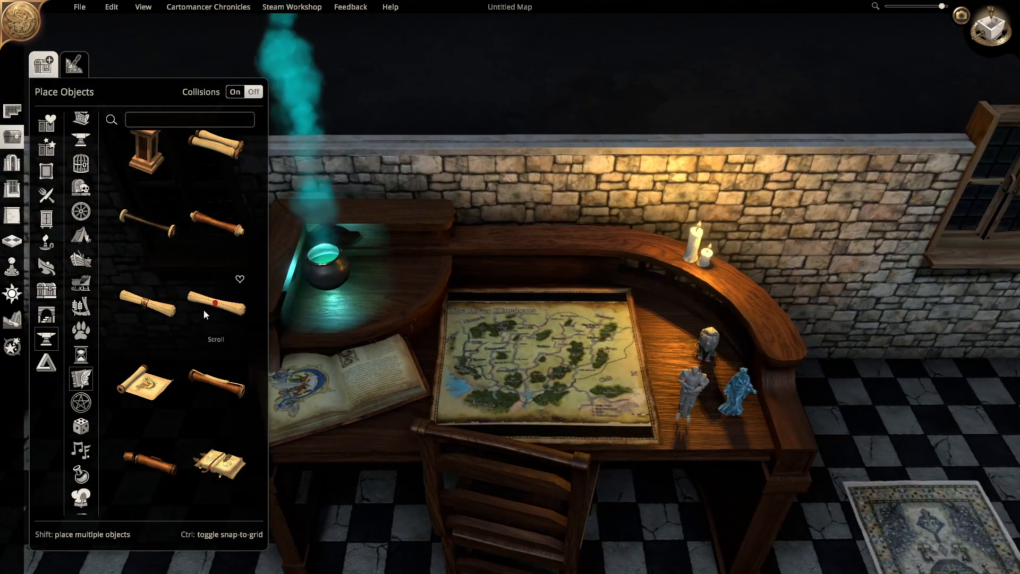
scroll(202, 314, "up", 1)
scroll(202, 314, "up", 4)
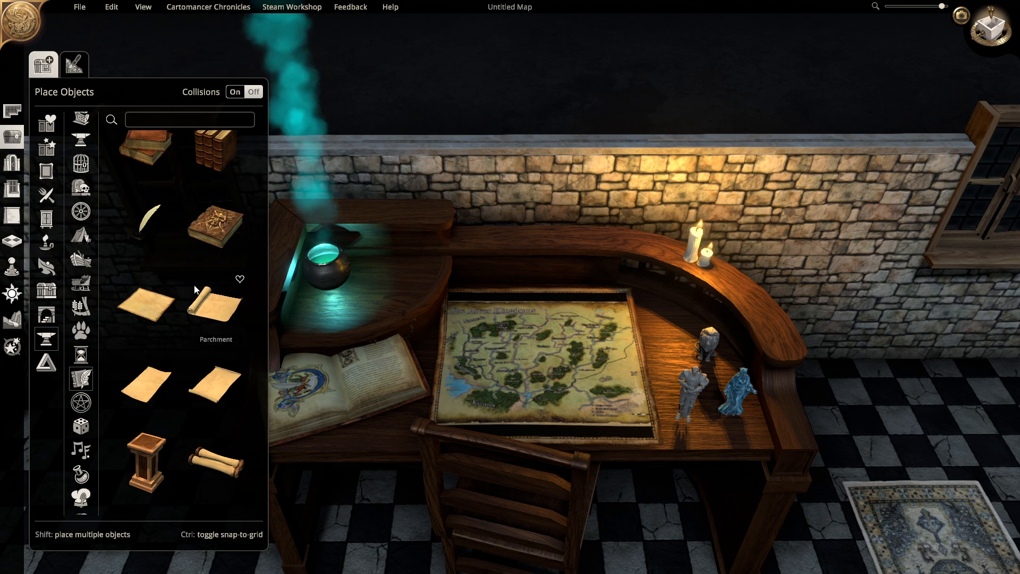
left_click(142, 228)
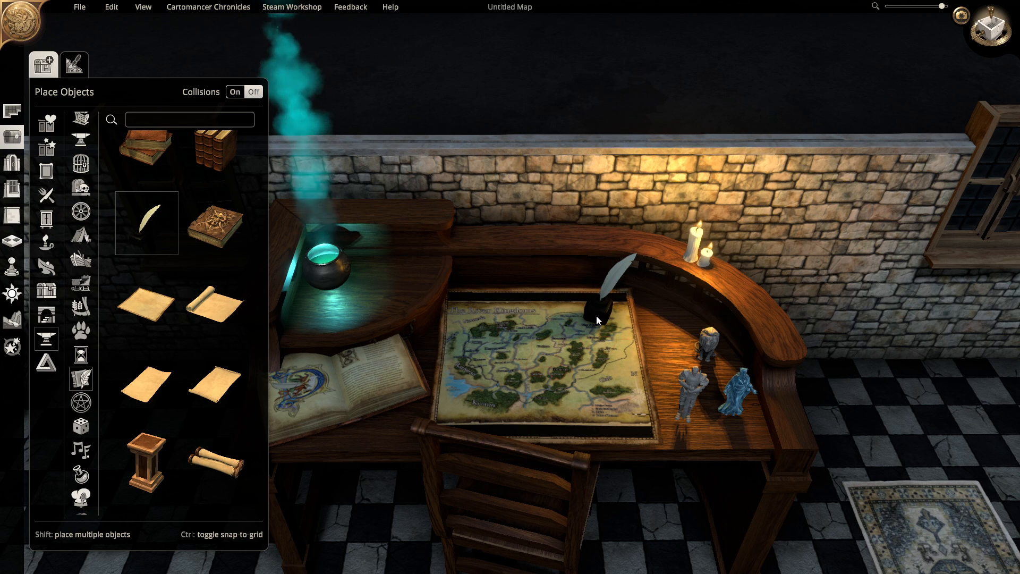
left_click(604, 316)
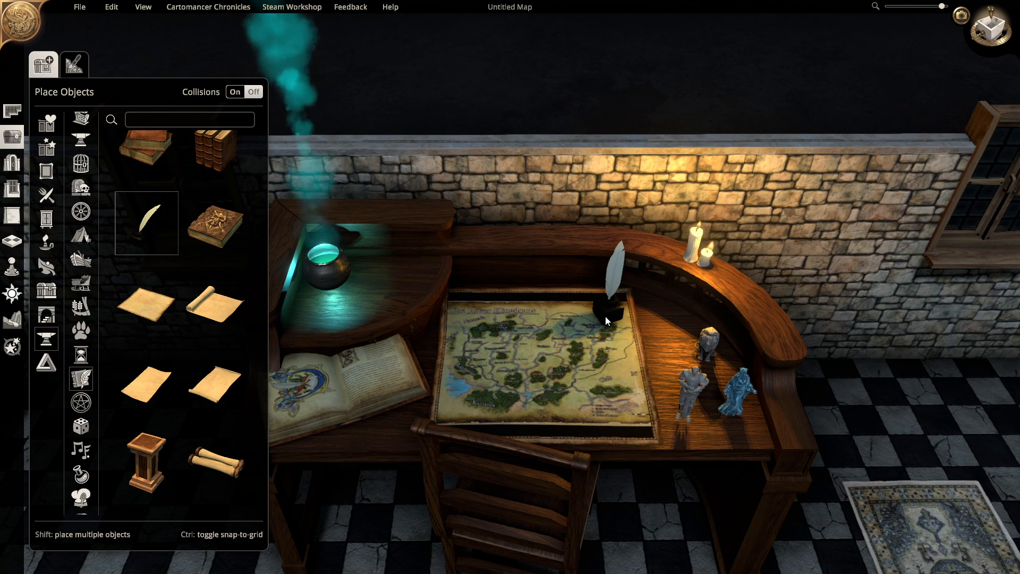
Look through the scroll, parchment and game objects for further desk decorations
scroll(251, 442, "down", 3)
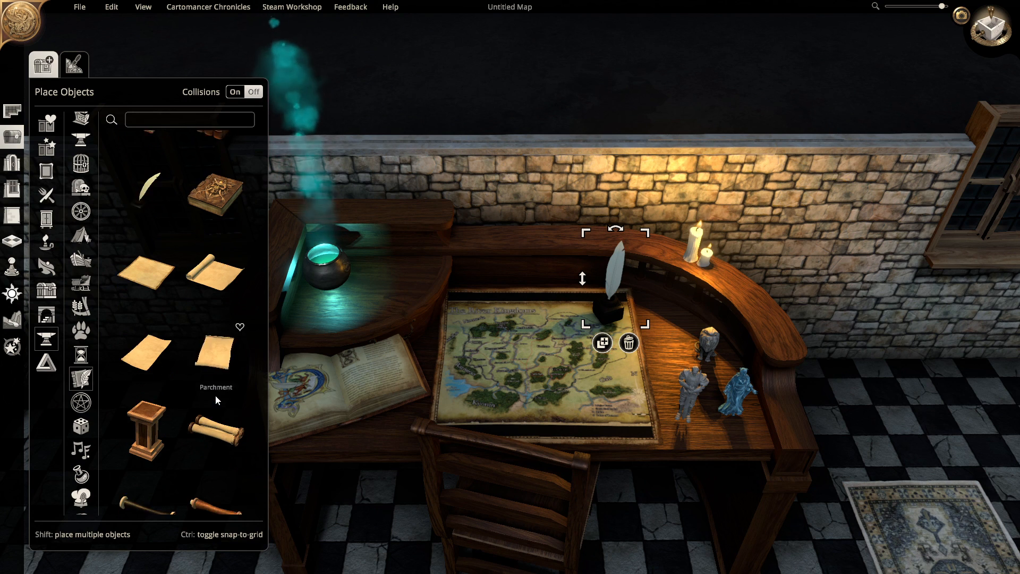
scroll(215, 399, "down", 2)
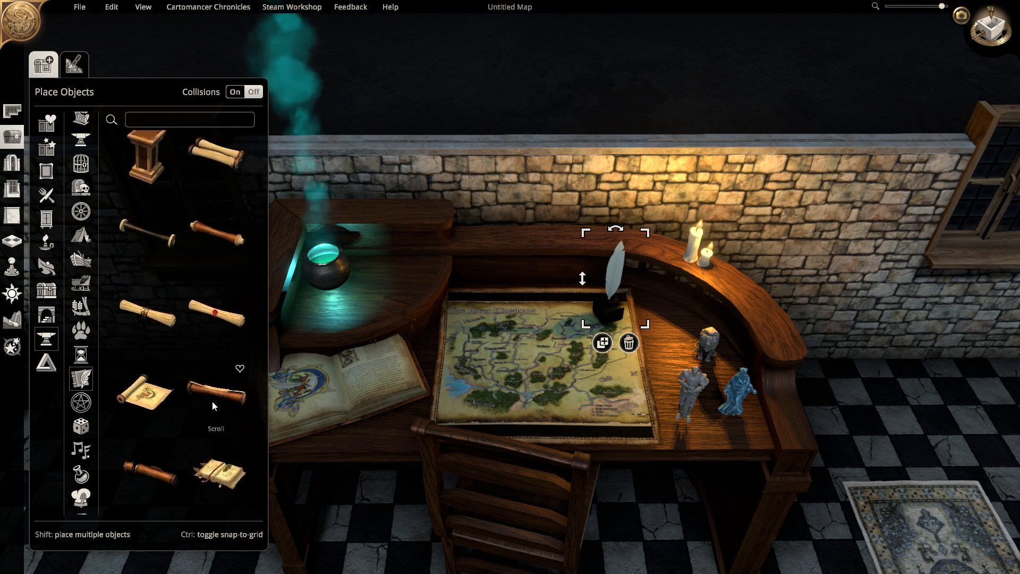
left_click(81, 426)
scroll(174, 330, "down", 2)
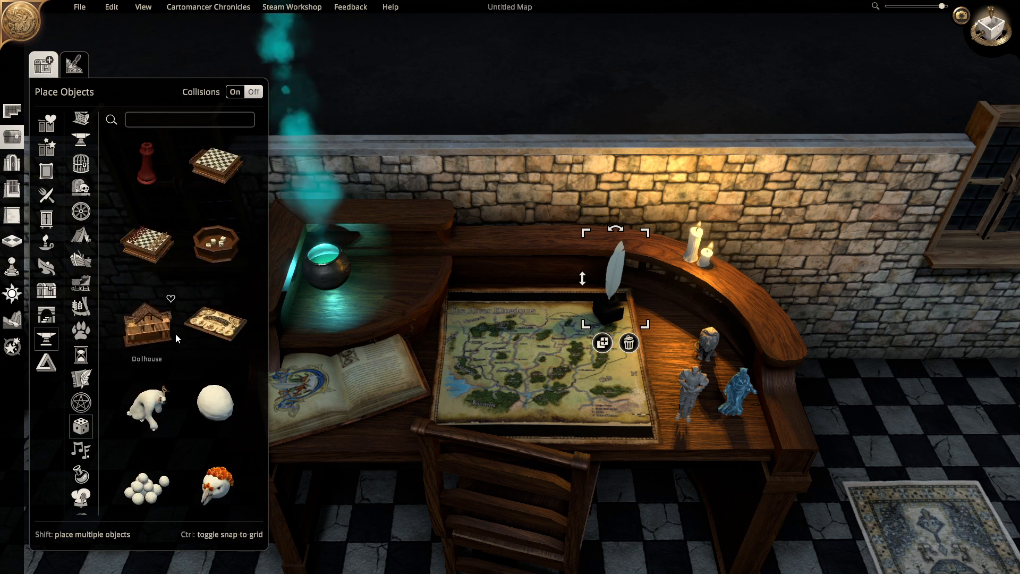
scroll(176, 377, "down", 10)
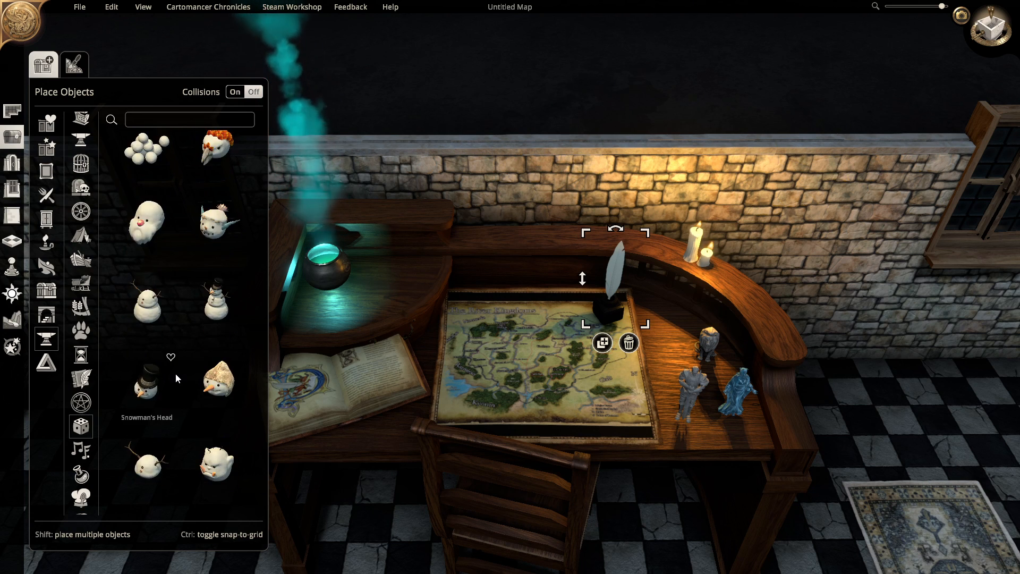
scroll(176, 378, "down", 5)
scroll(176, 378, "up", 5)
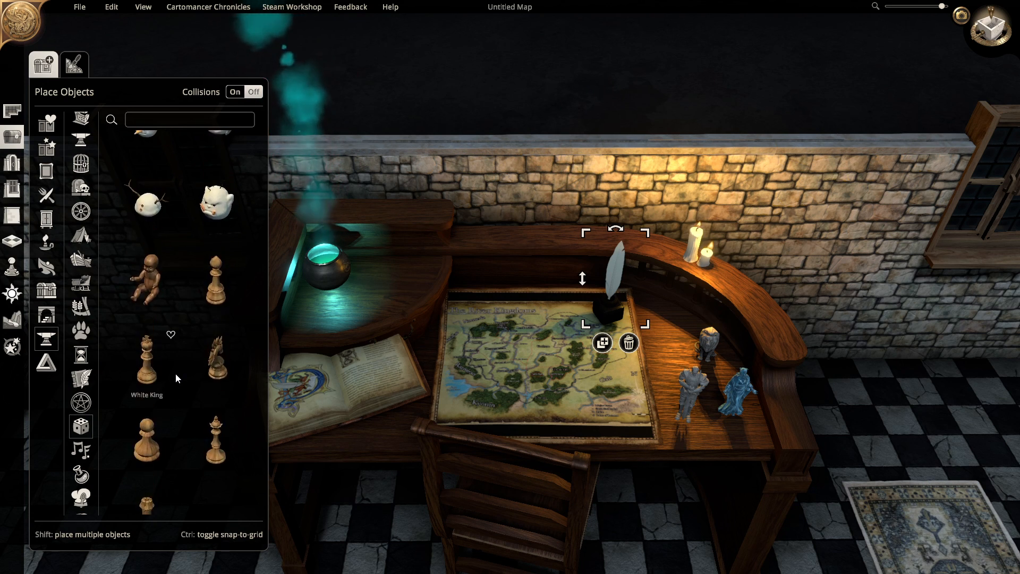
scroll(175, 378, "up", 10)
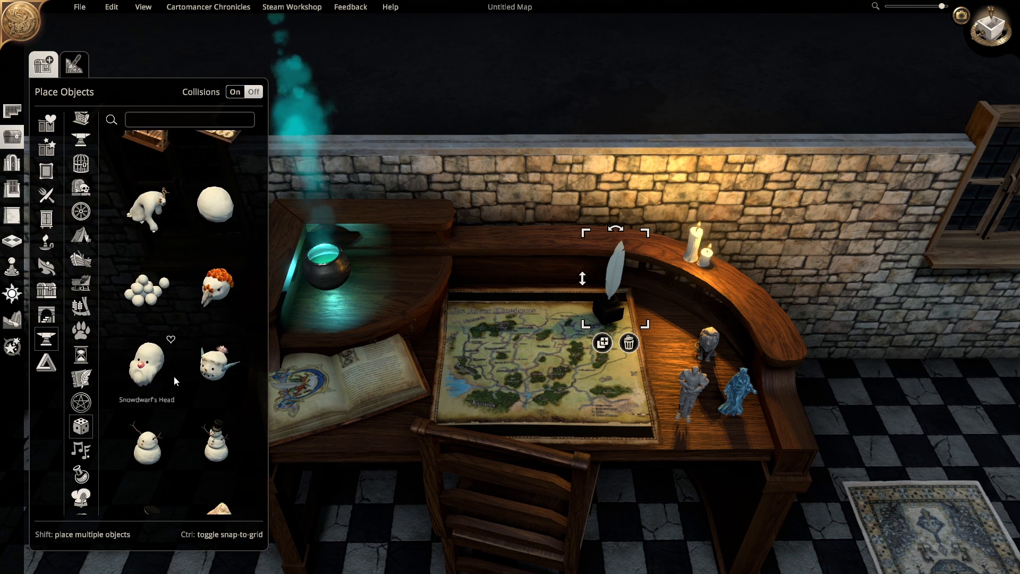
scroll(174, 379, "up", 5)
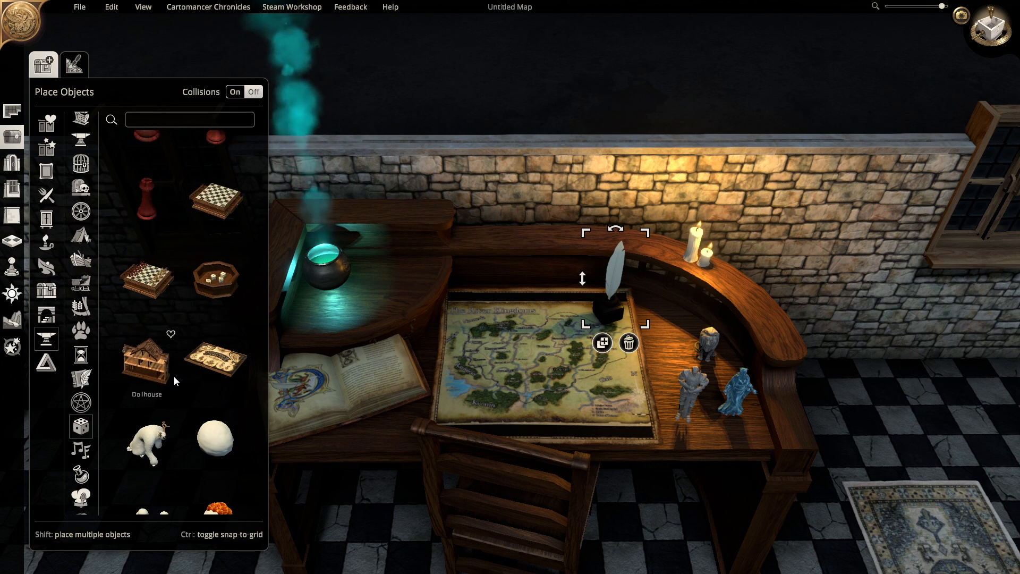
scroll(174, 375, "up", 2)
scroll(84, 463, "down", 5)
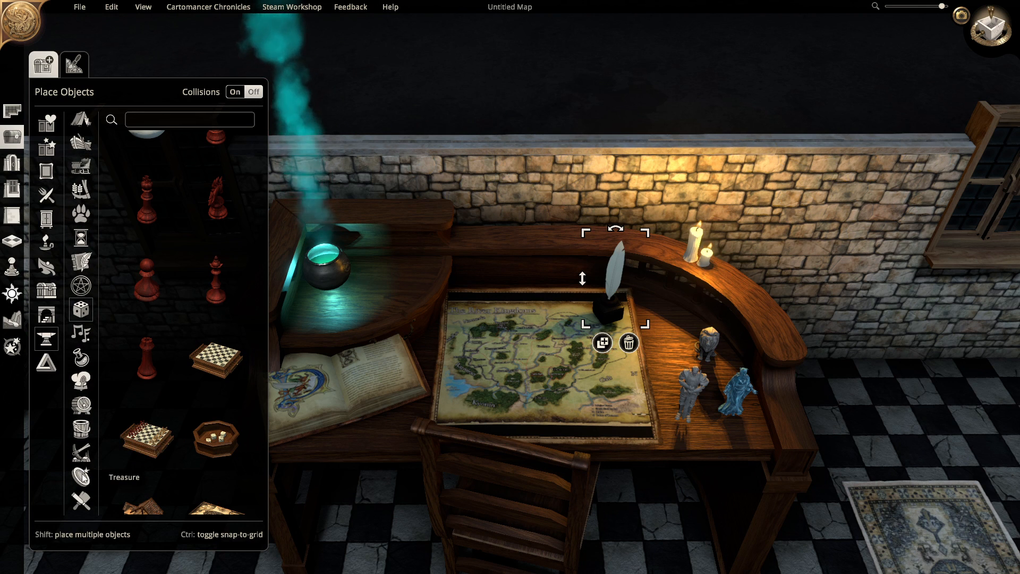
Place a cluster of stacked gold coins from the Treasure objects beside the teal cauldron on the desk's raised shelf
left_click(82, 477)
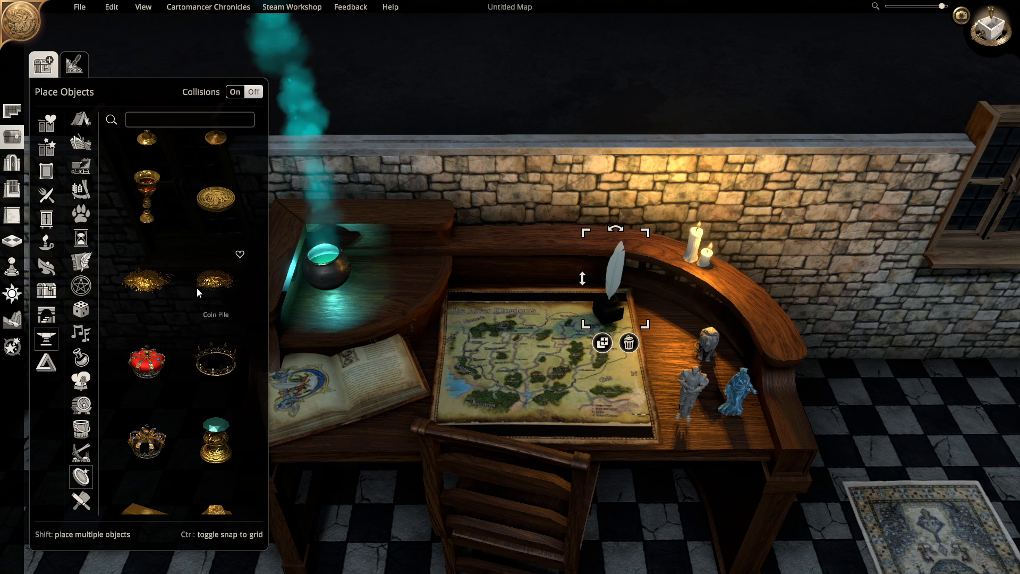
scroll(202, 315, "down", 2)
scroll(204, 340, "down", 8)
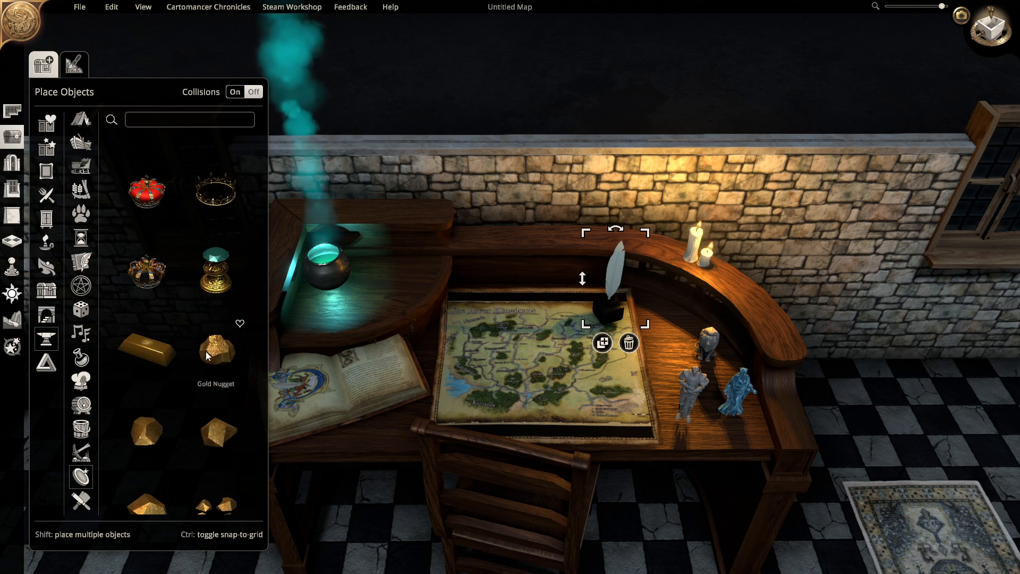
scroll(175, 458, "down", 5)
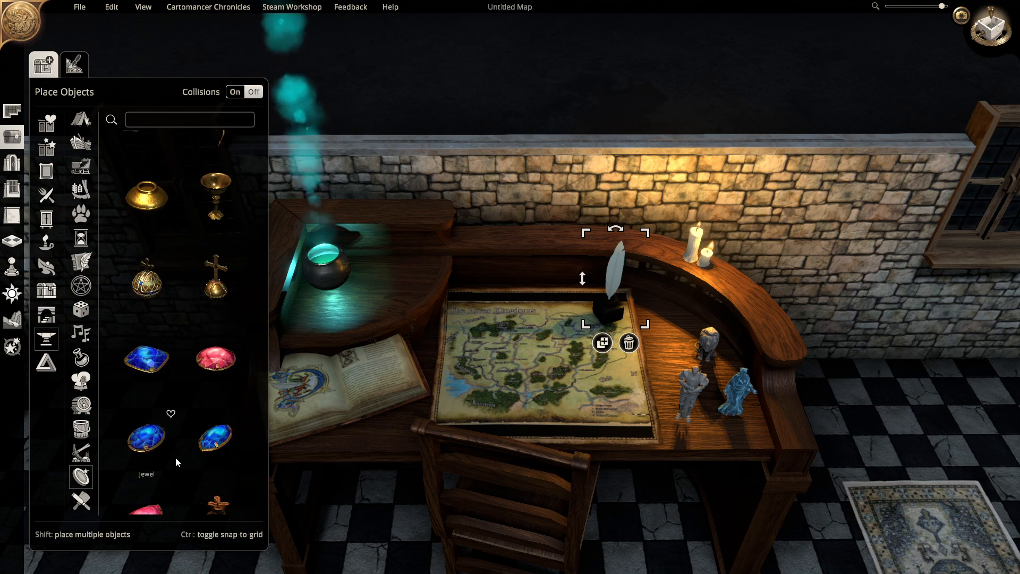
scroll(176, 460, "down", 4)
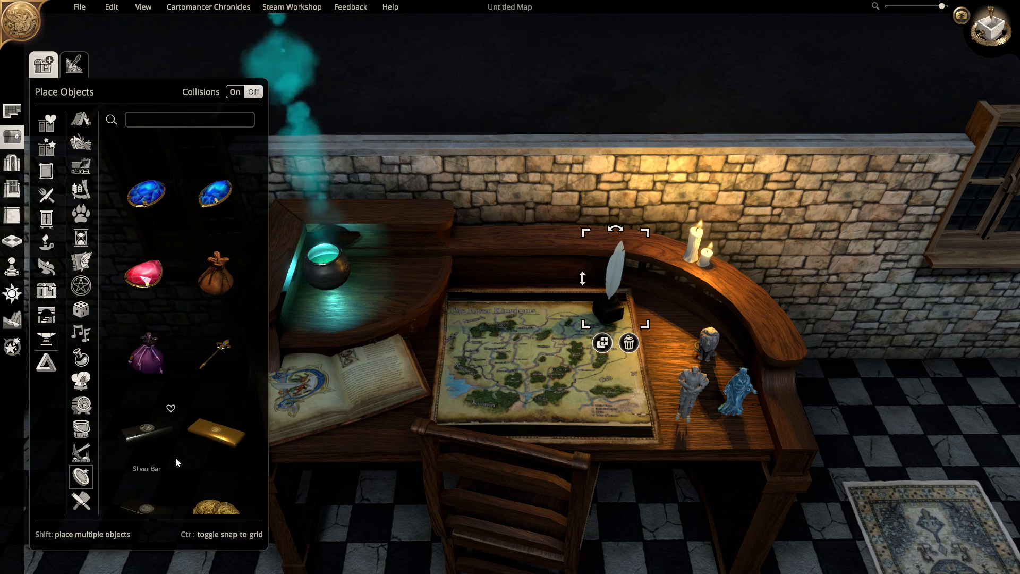
left_click(215, 443)
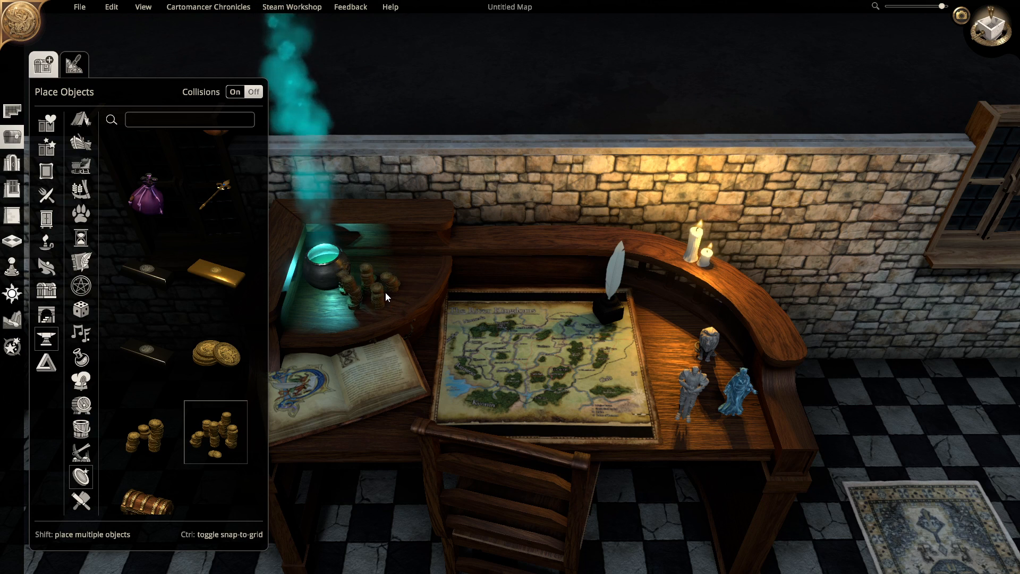
scroll(387, 292, "down", 4)
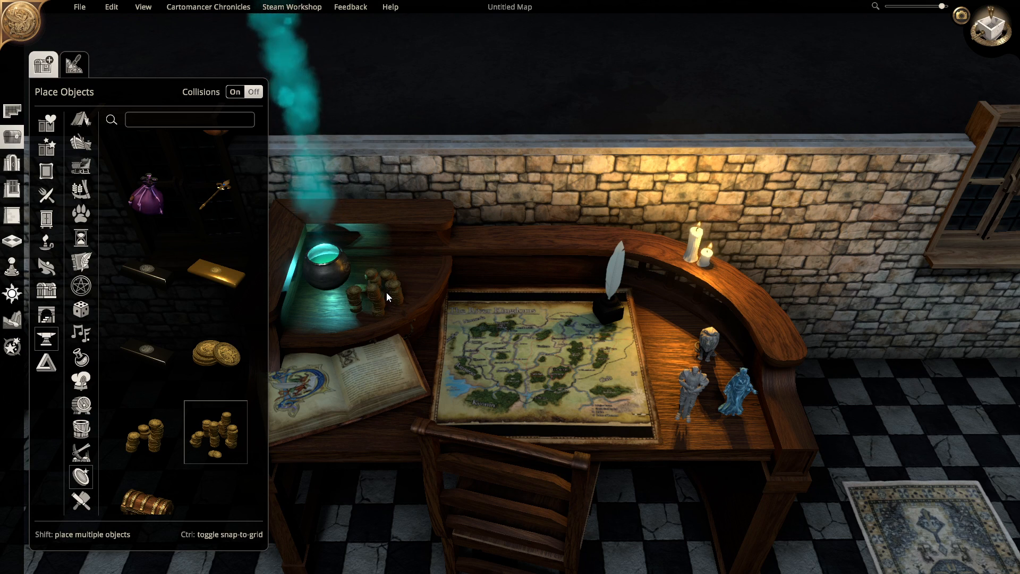
left_click(387, 292)
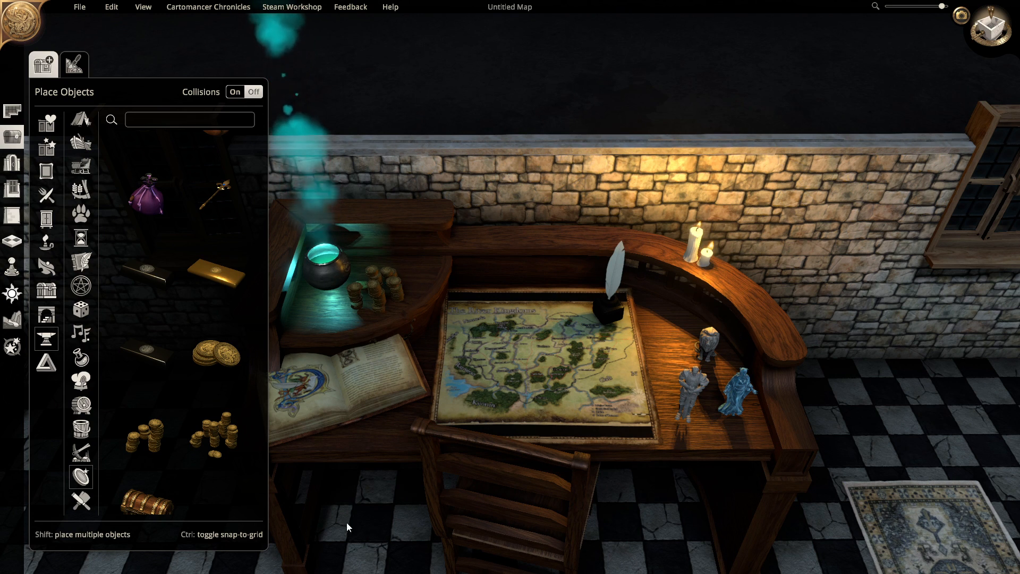
scroll(220, 466, "down", 2)
left_click(163, 469)
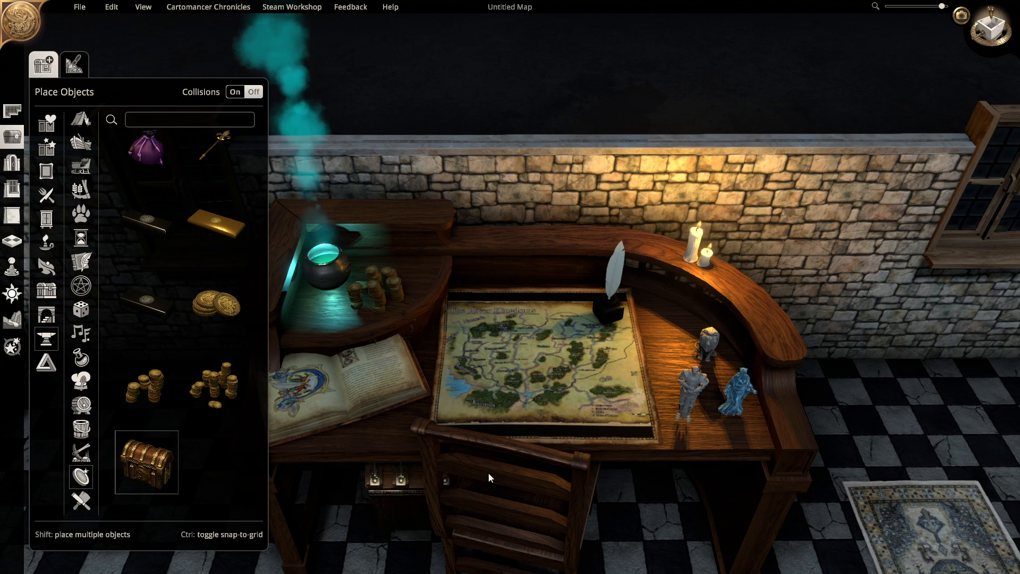
middle_click_drag(647, 506, 642, 513)
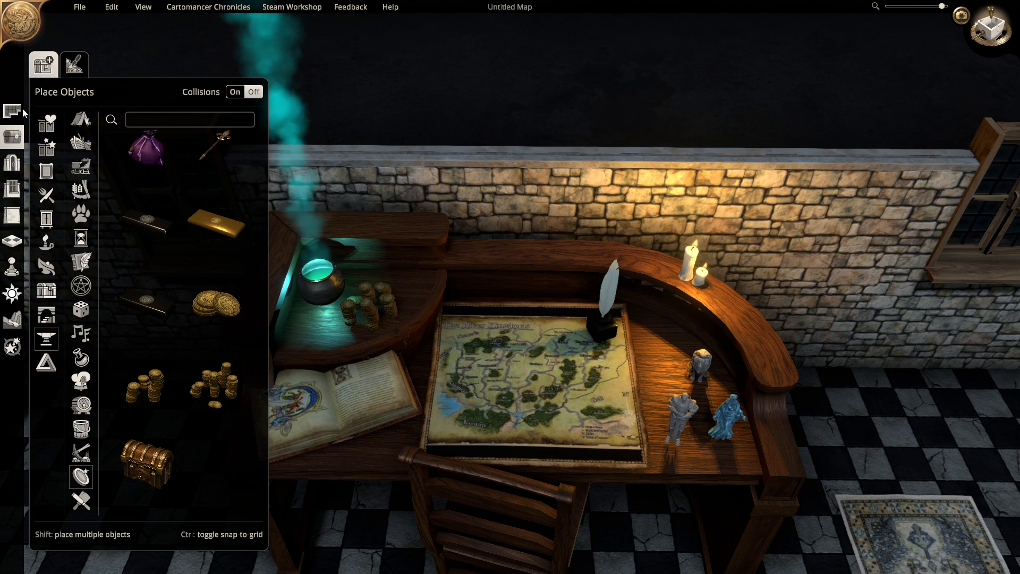
left_click(40, 69)
middle_click_drag(517, 422, 550, 413)
scroll(566, 412, "up", 3)
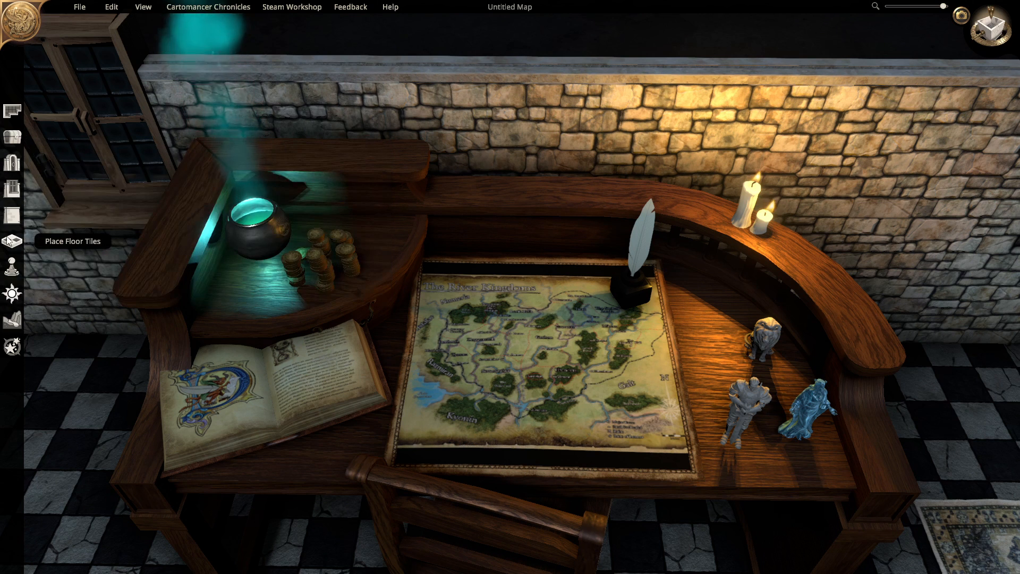
Try out a fruit-bearing potted plant and a leafy one from the Potted Plants objects on the desk
left_click(12, 136)
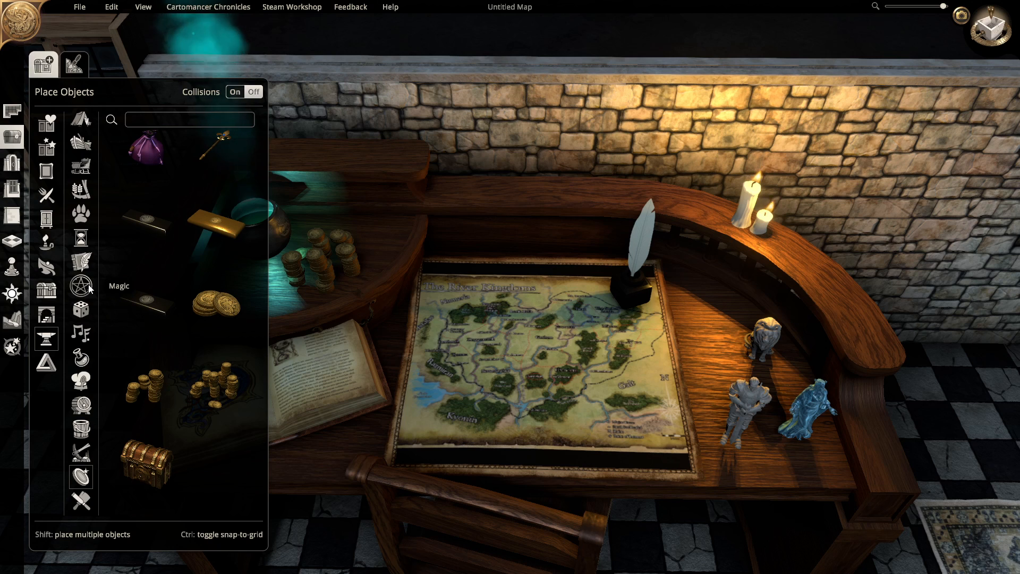
left_click(47, 267)
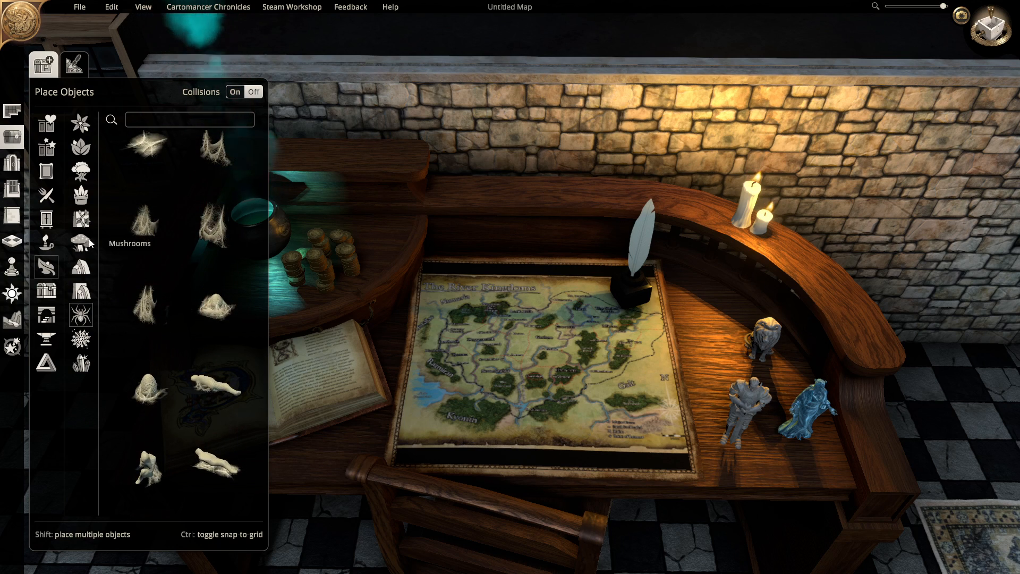
left_click(83, 198)
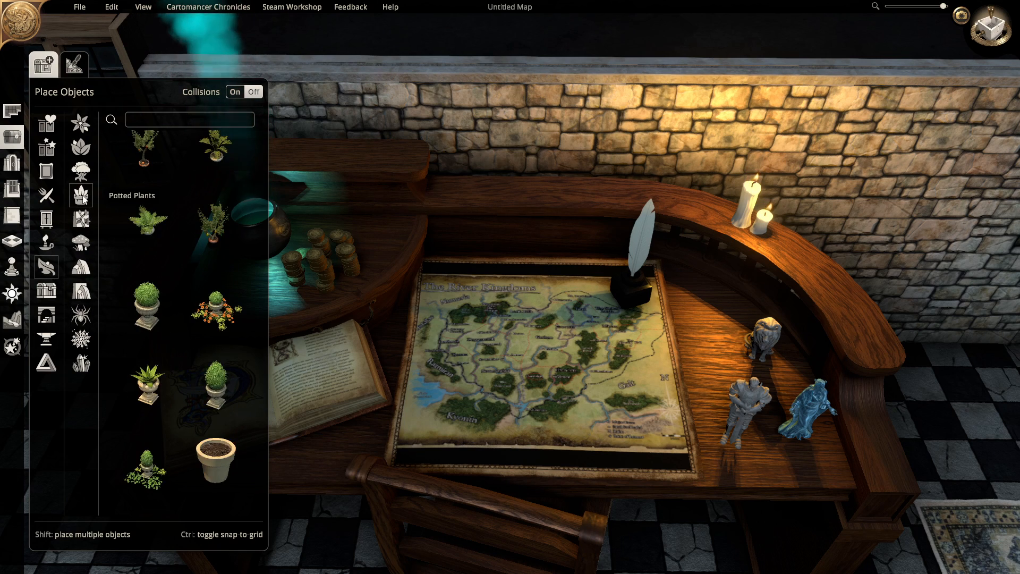
scroll(243, 431, "down", 3)
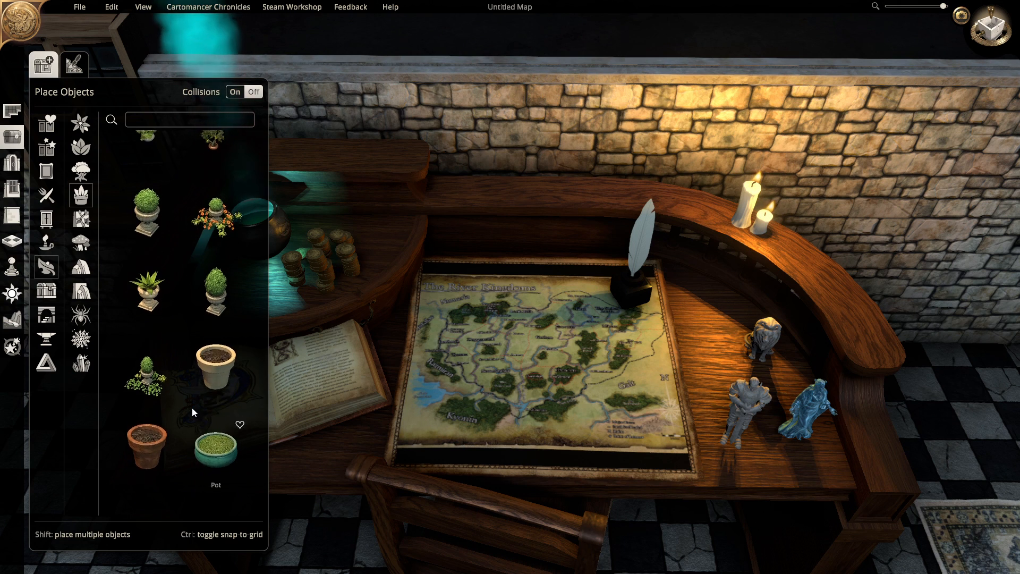
scroll(192, 406, "up", 8)
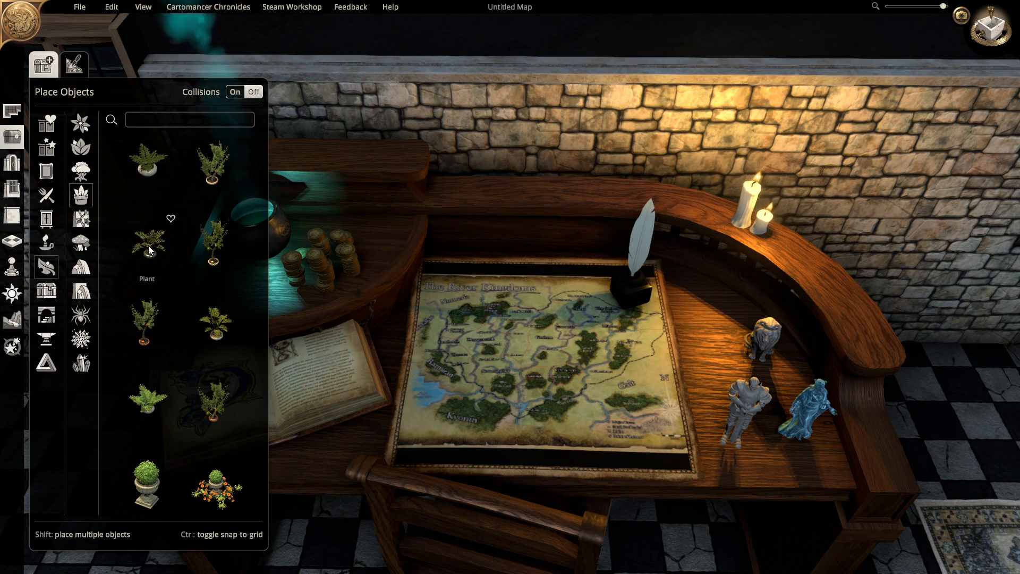
left_click(212, 162)
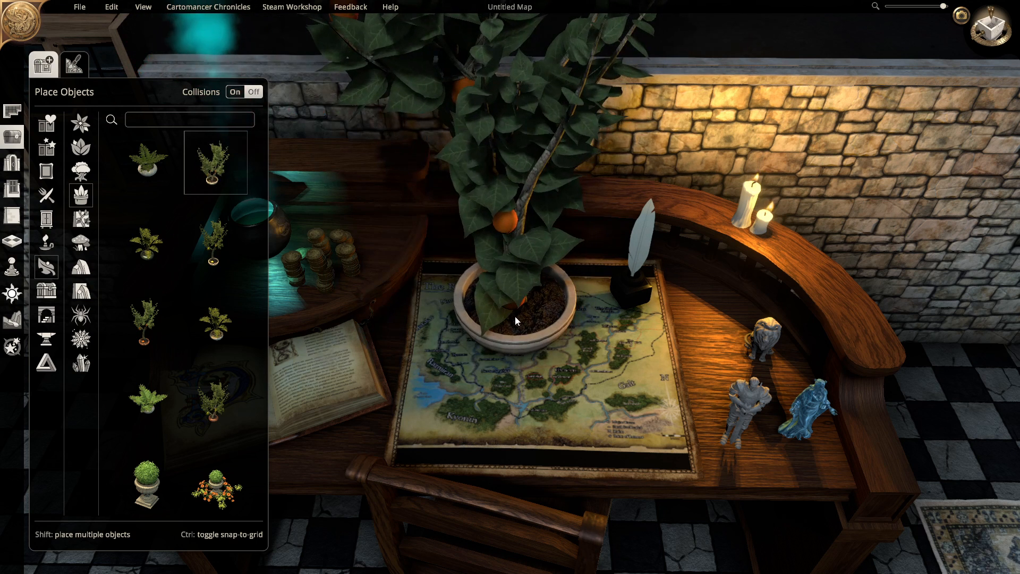
left_click(149, 398)
right_click(498, 369)
scroll(149, 472, "down", 2)
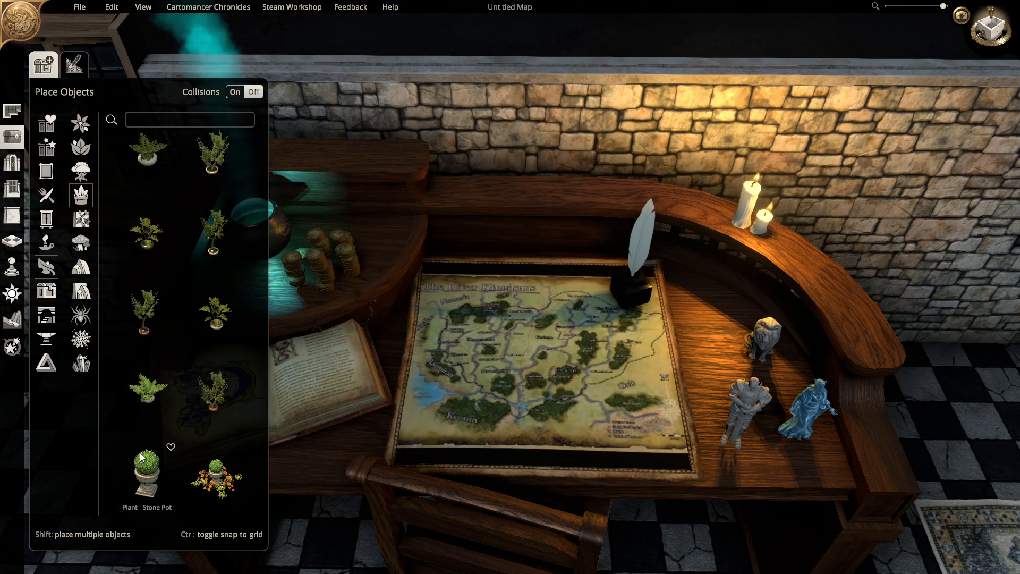
Try out the stone-pot plant, the flowering buxus, a taller potted plant and the terracotta pot on the desk
left_click(146, 462)
right_click(489, 423)
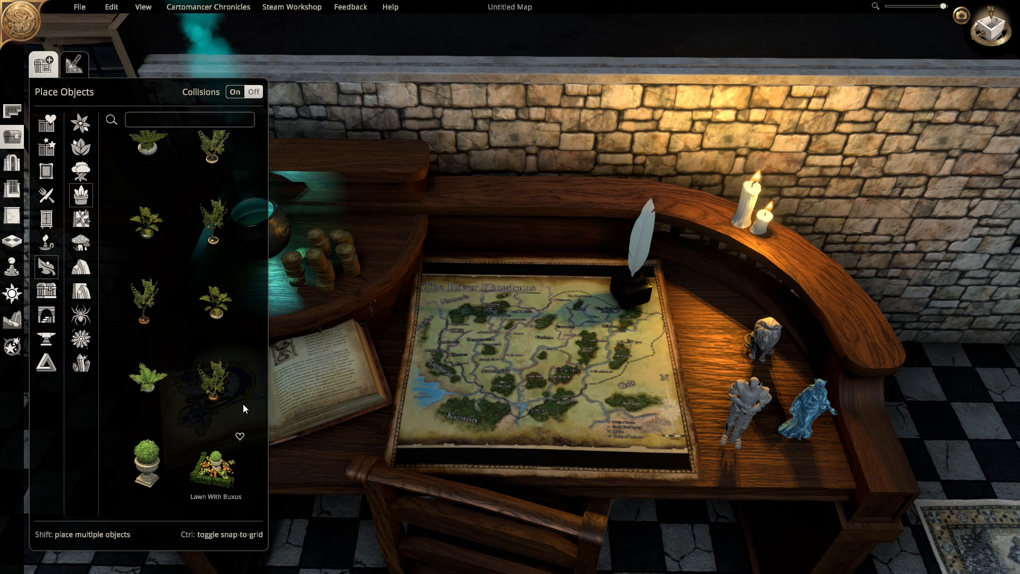
left_click(215, 468)
right_click(505, 388)
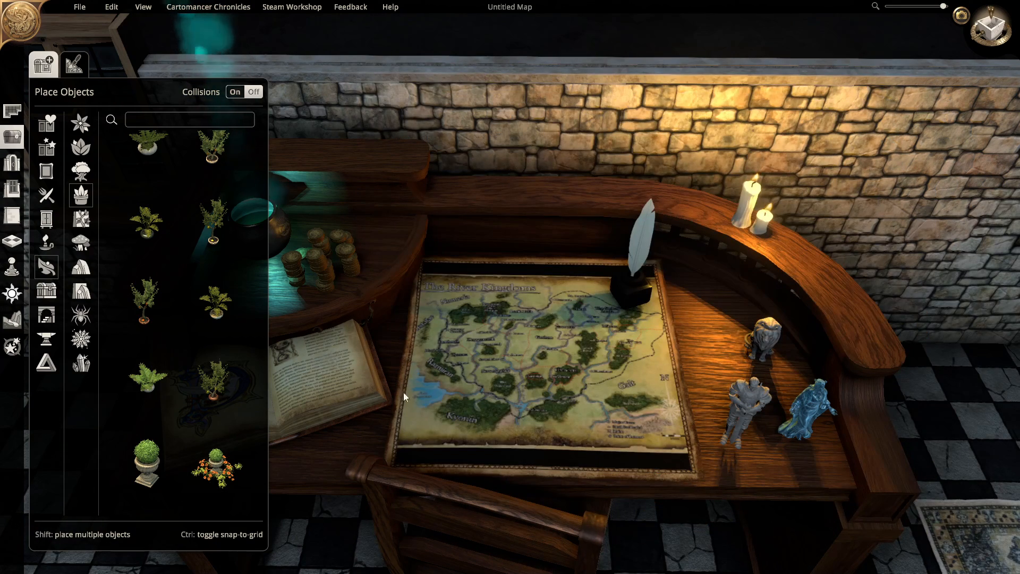
left_click(219, 377)
right_click(473, 372)
scroll(181, 348, "down", 3)
scroll(180, 349, "down", 5)
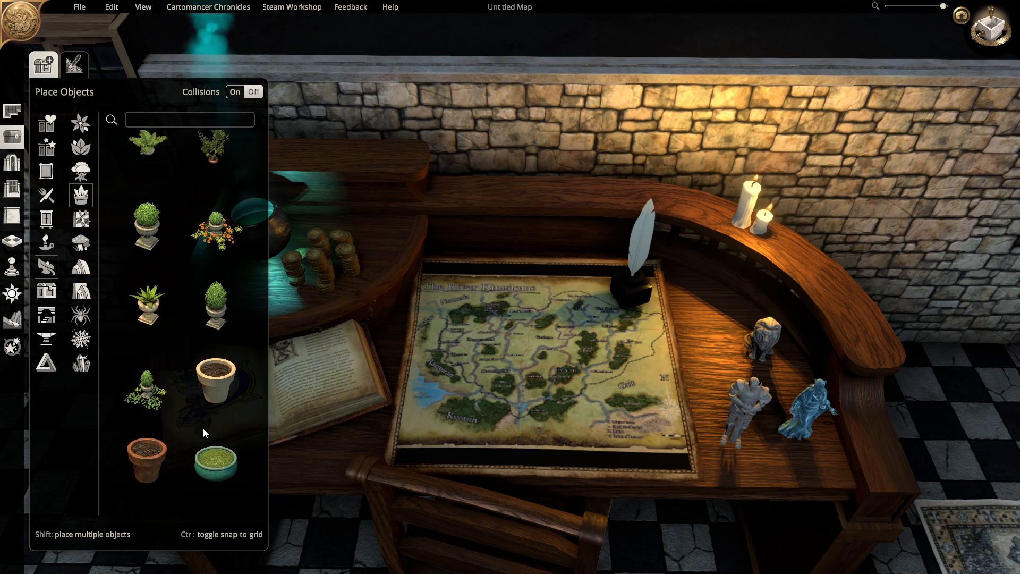
left_click(150, 462)
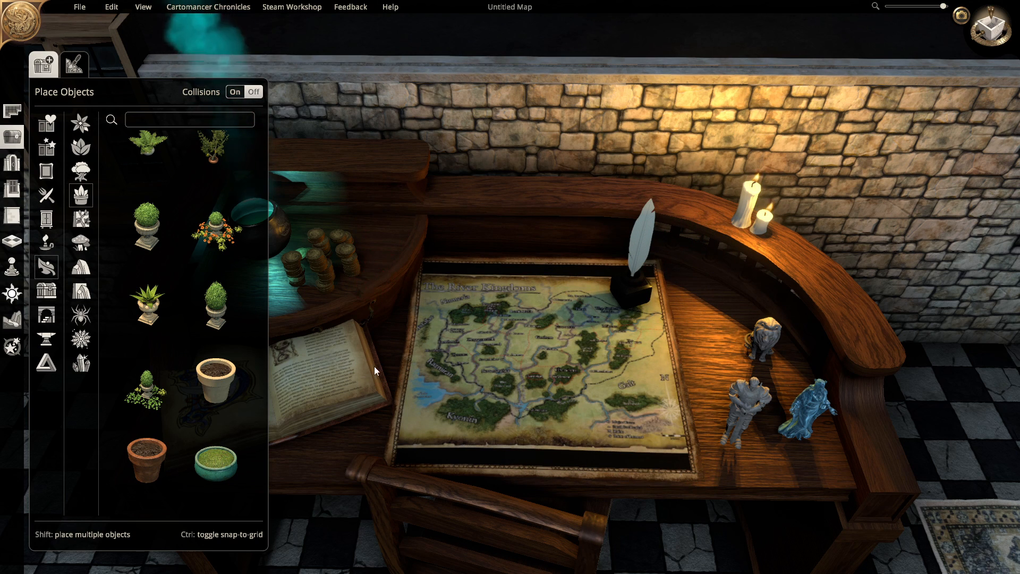
left_click(14, 127)
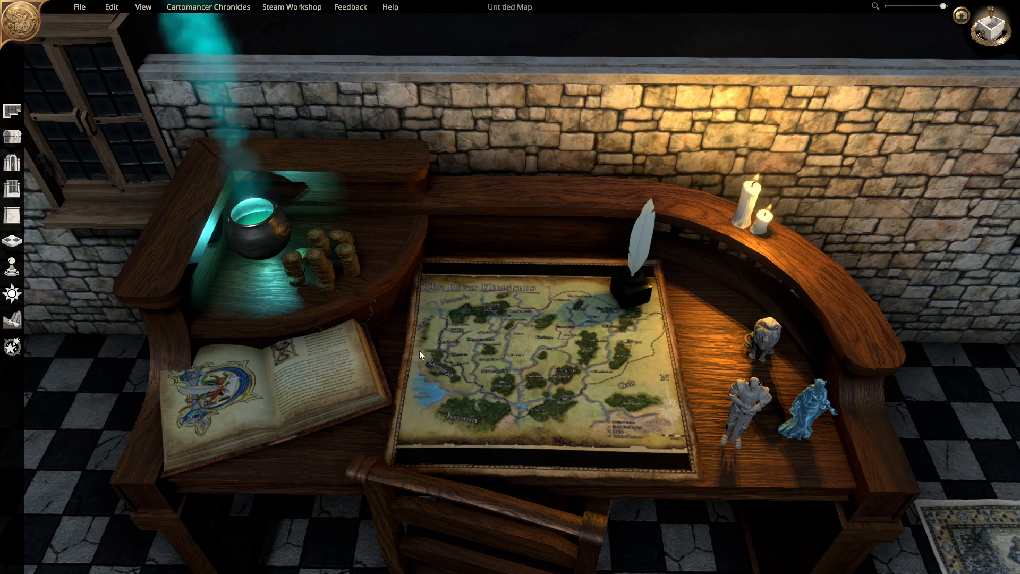
Shrink the open book slightly and reposition it on the desktop beside the map
left_click(271, 407)
left_click_drag(272, 404, 291, 401)
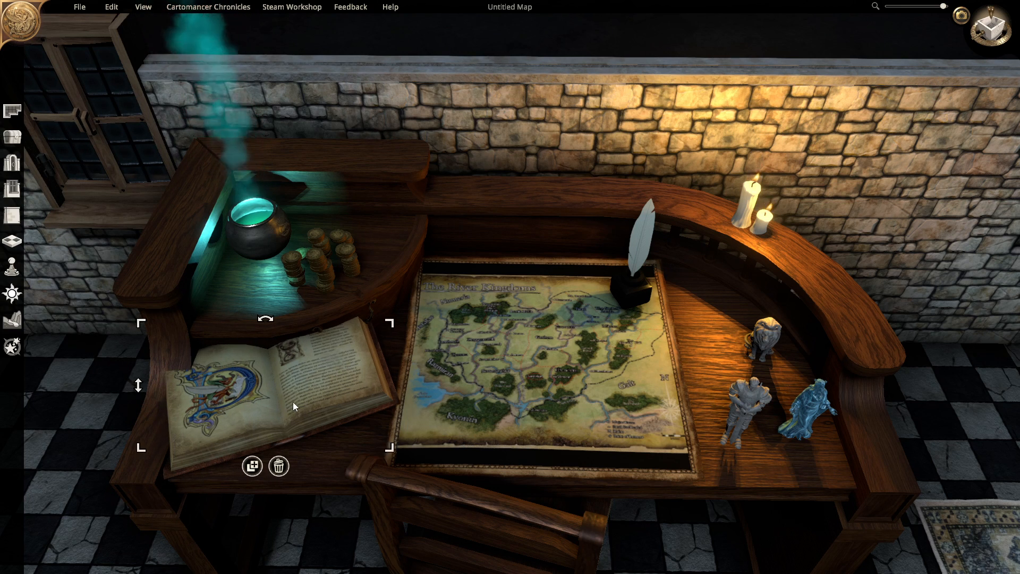
left_click_drag(393, 328, 377, 349)
left_click_drag(325, 390, 286, 406)
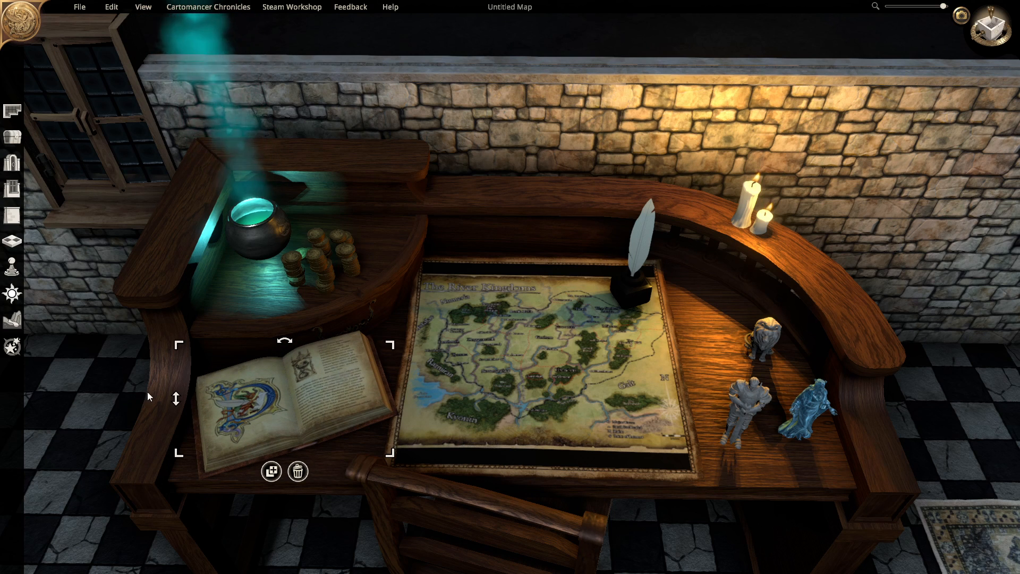
left_click(104, 410)
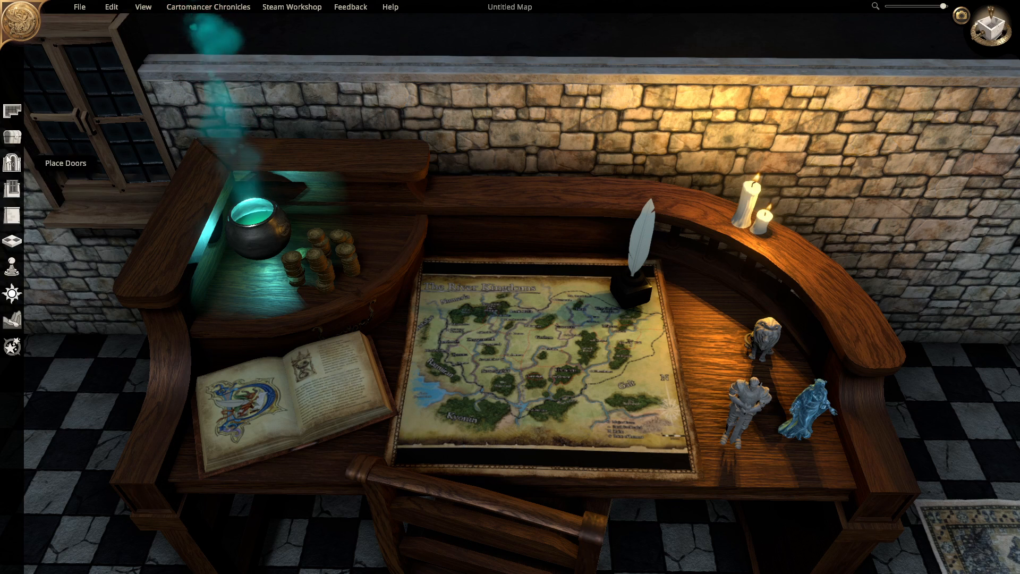
Browse the rectangular and round carpets among the Decoration objects without placing any
left_click(11, 137)
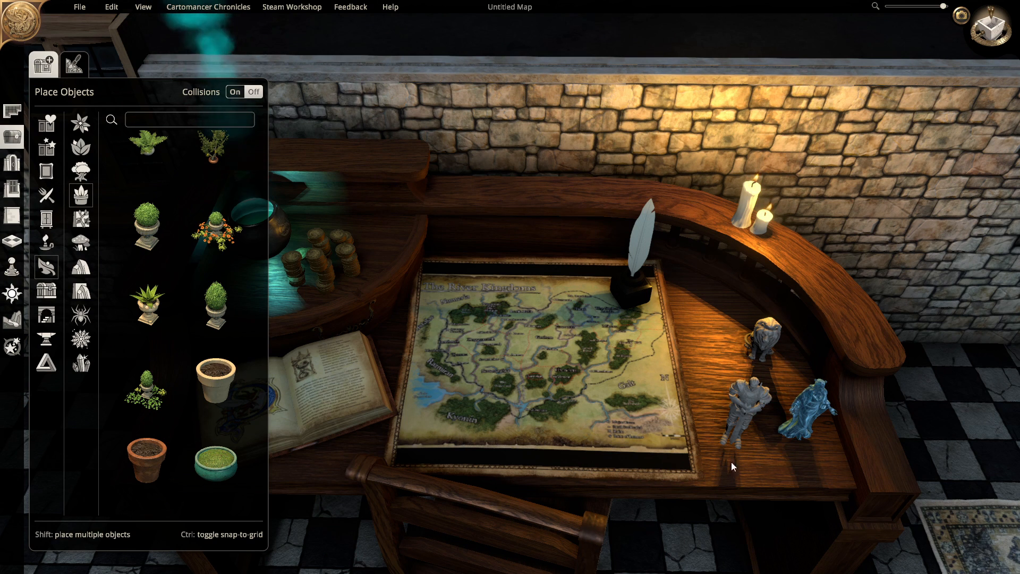
left_click(46, 175)
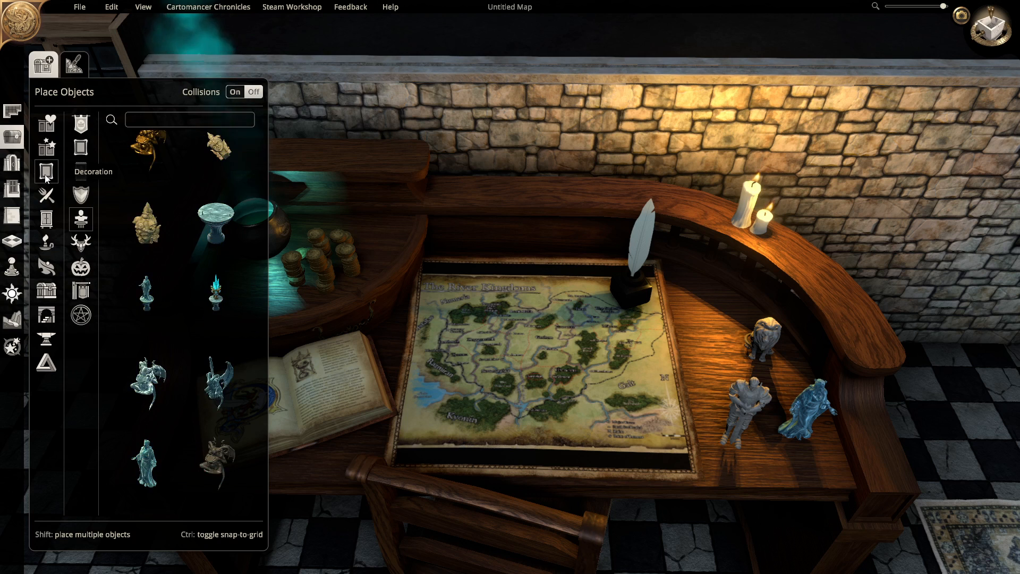
left_click(82, 172)
scroll(225, 361, "down", 3)
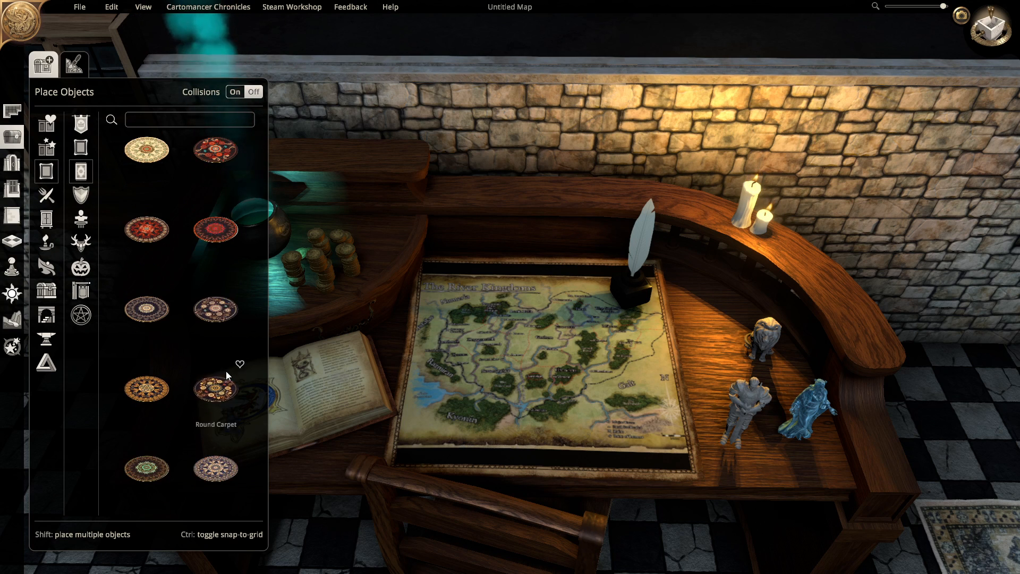
scroll(203, 428, "up", 6)
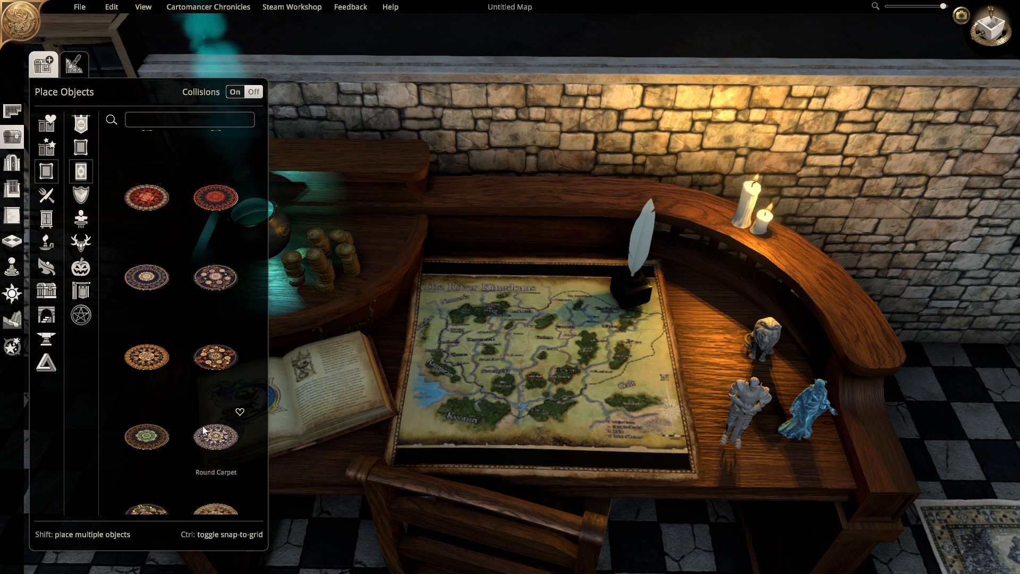
scroll(199, 373, "up", 2)
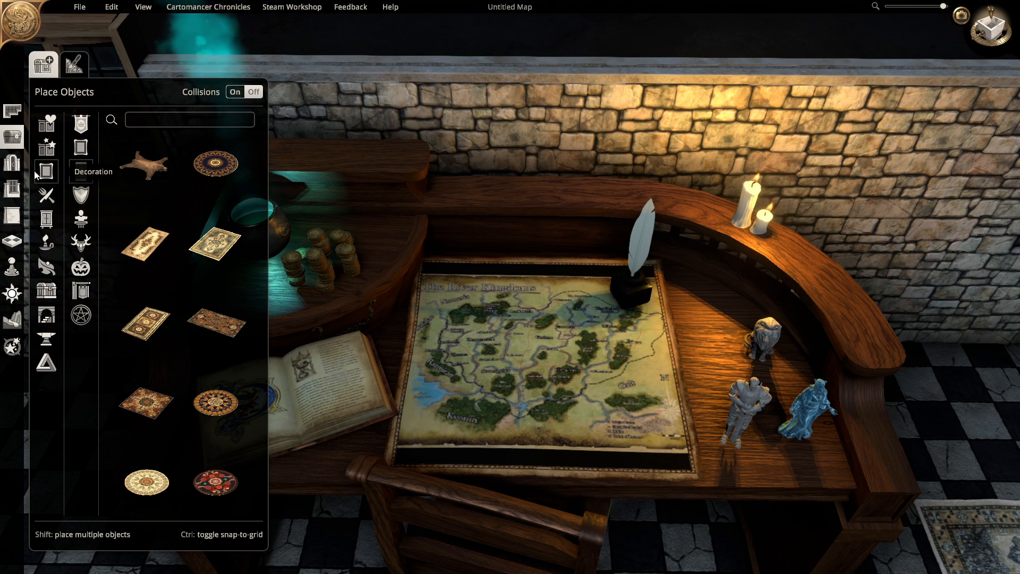
left_click(15, 134)
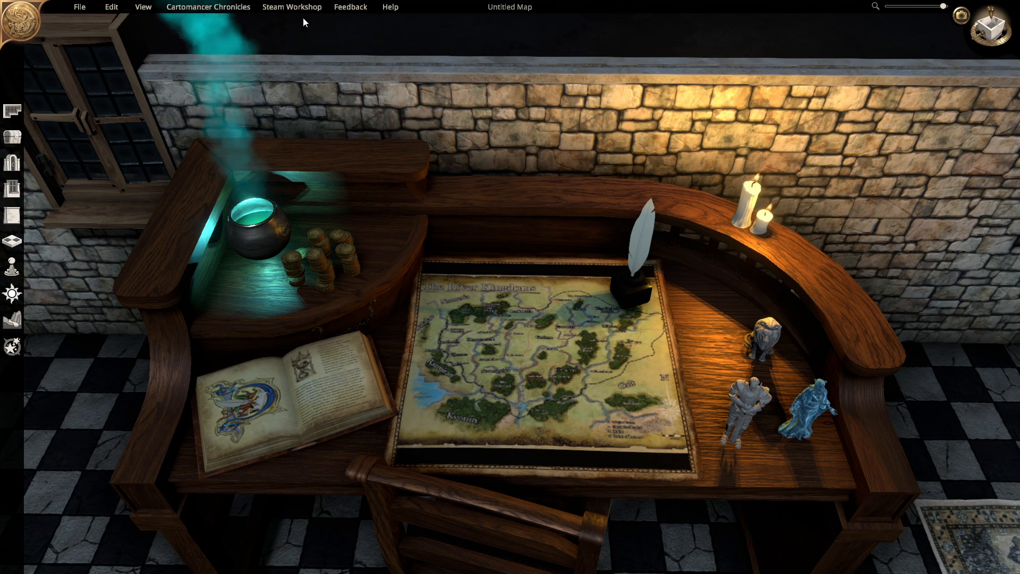
left_click(81, 7)
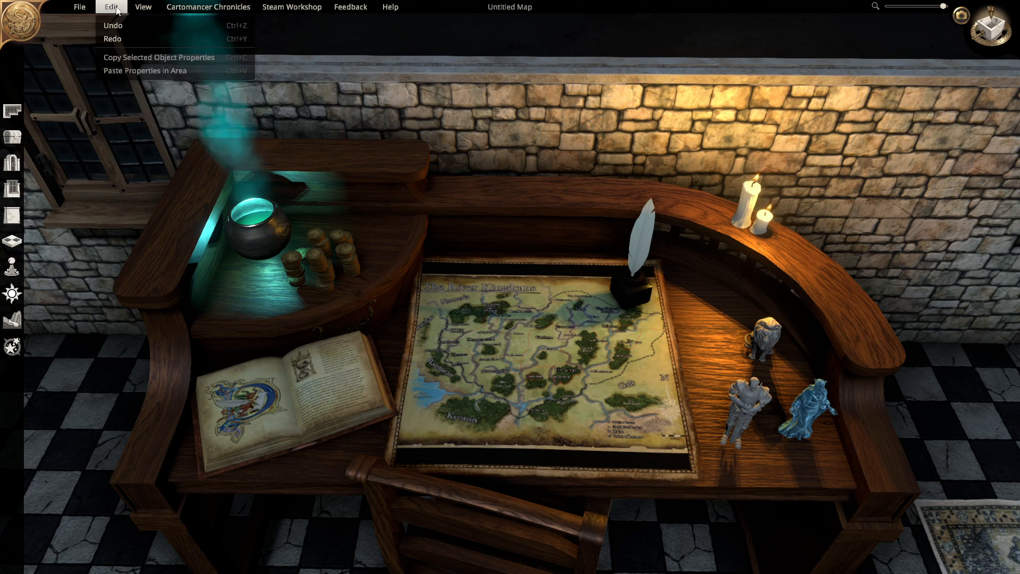
mouse_move(367, 9)
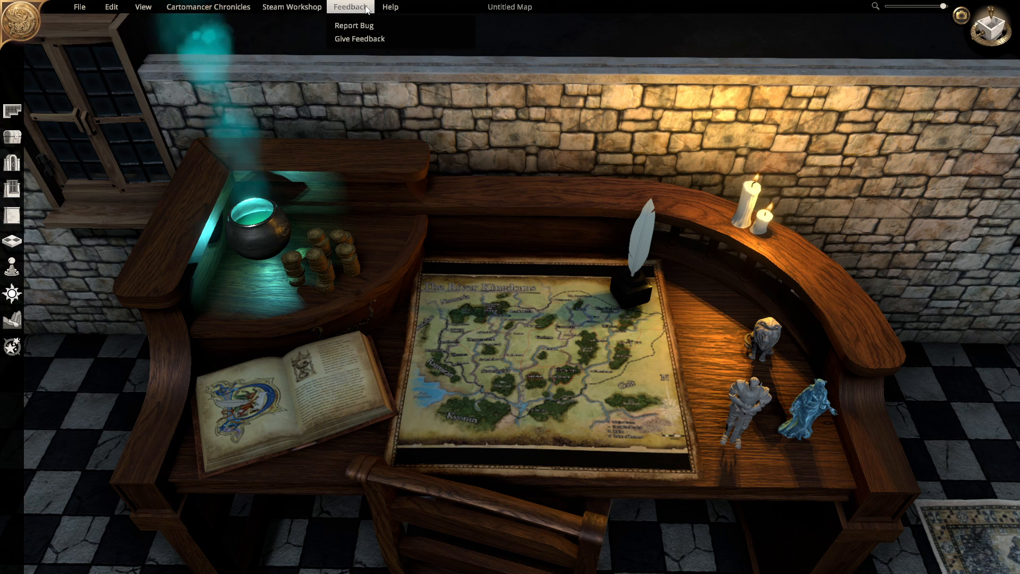
left_click(929, 66)
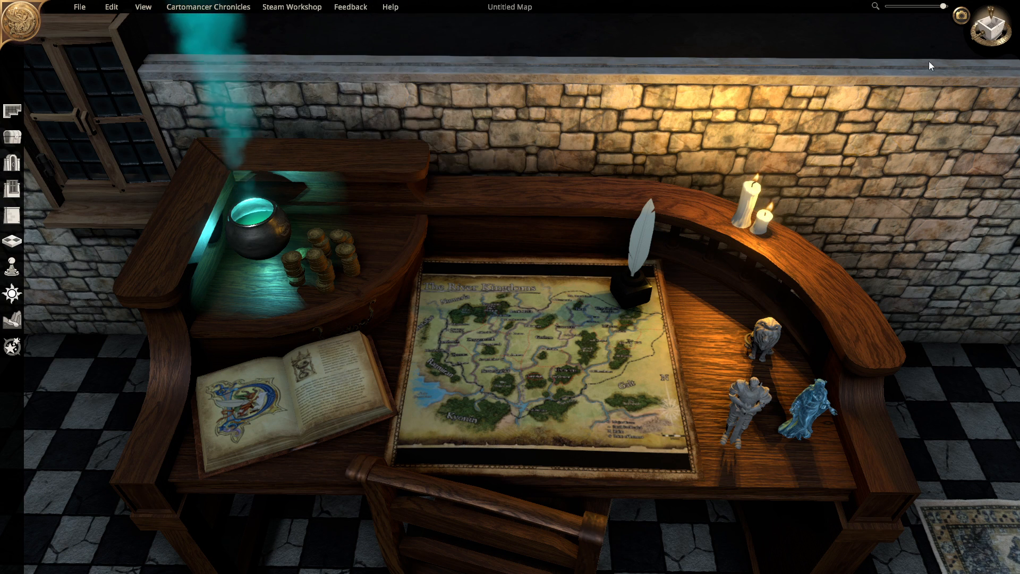
Enter the camera mode, frame the decorated desk closely and record a short video clip of it
left_click(961, 17)
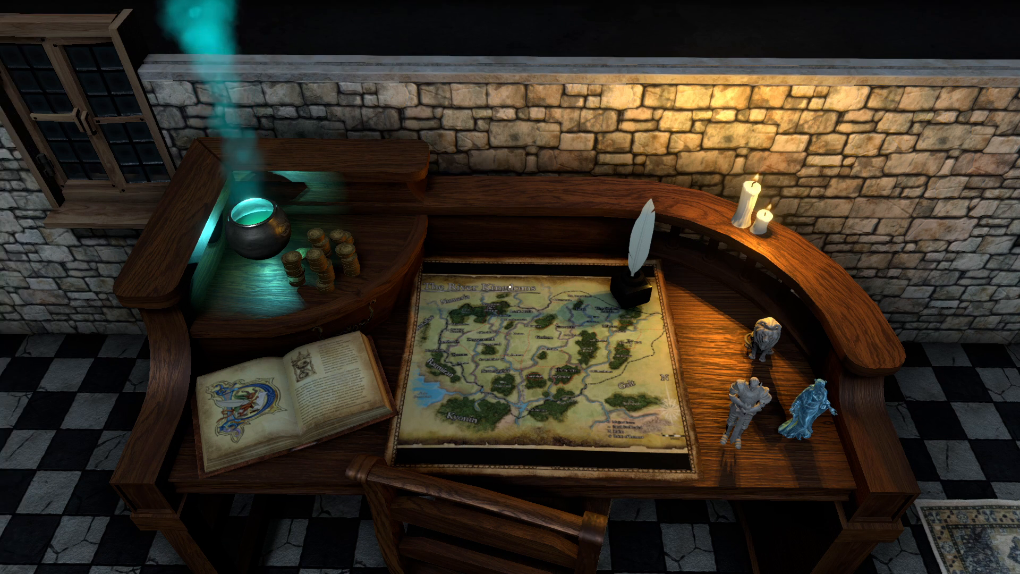
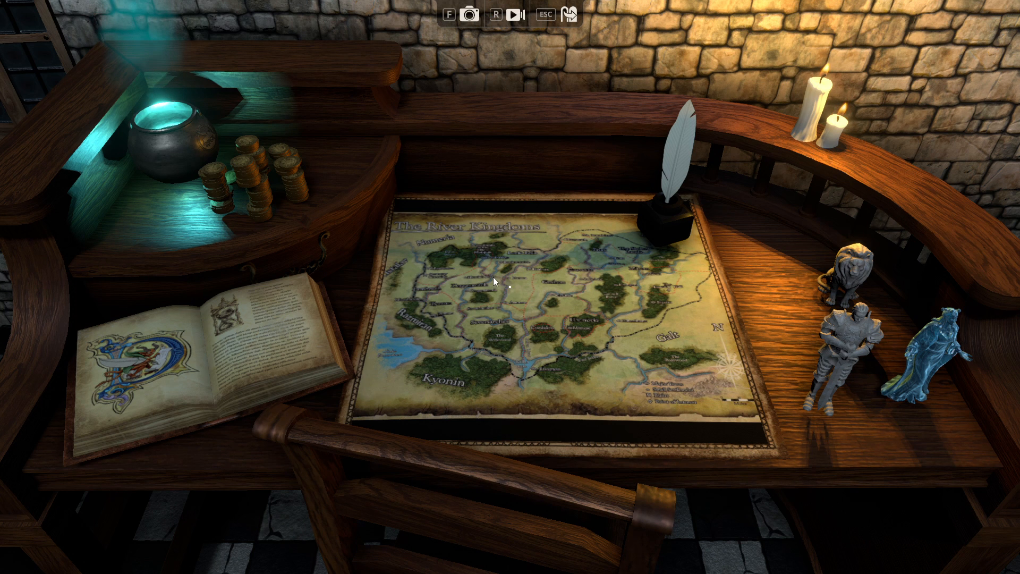
right_click_drag(486, 273, 483, 245)
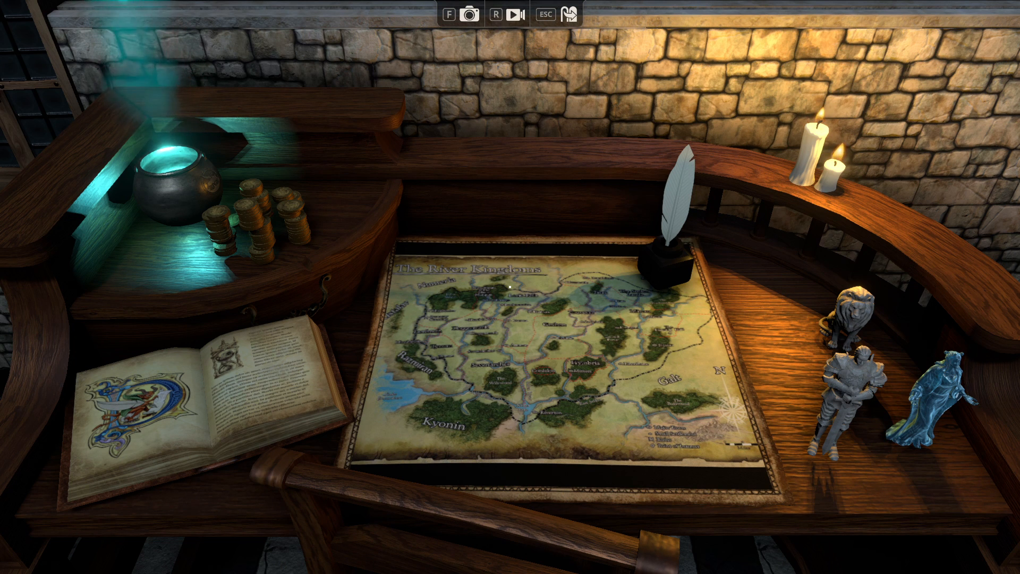
key("r")
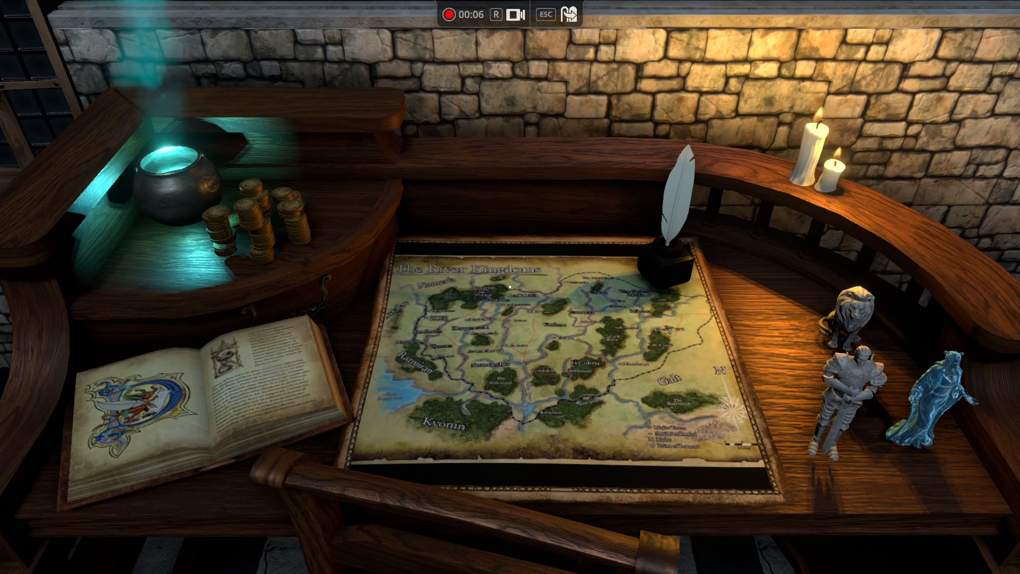
key("r")
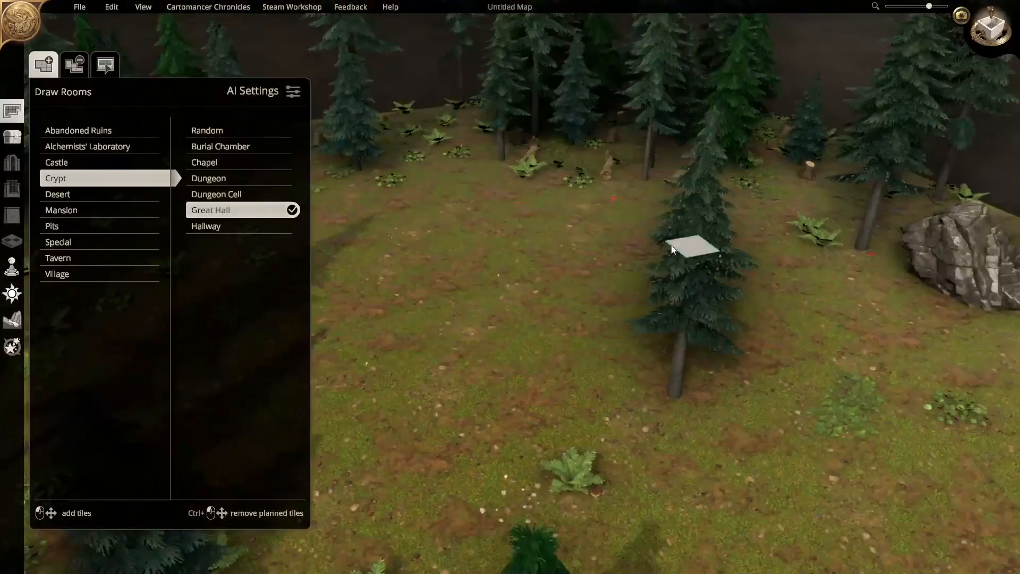
Examine the open forest clearing and look through the plant and mushroom objects available for it
scroll(649, 261, "up", 5)
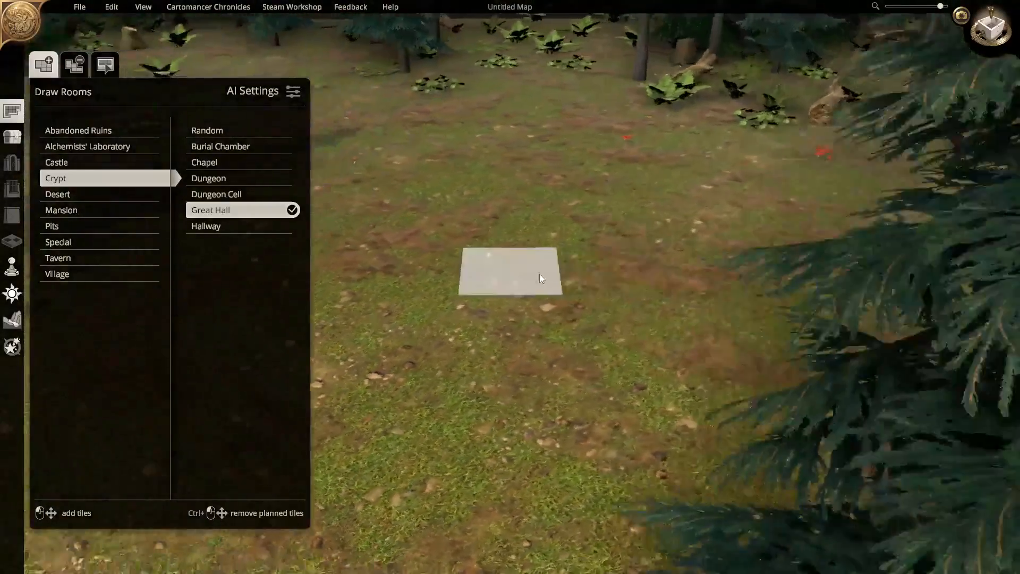
middle_click_drag(539, 273, 233, 266)
middle_click_drag(489, 322, 413, 280)
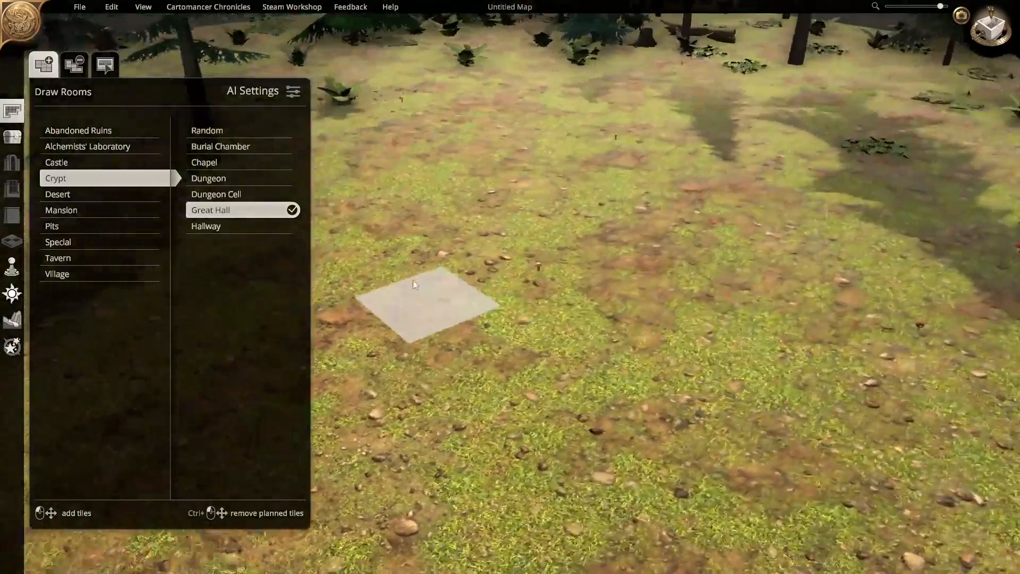
key("d")
key("s")
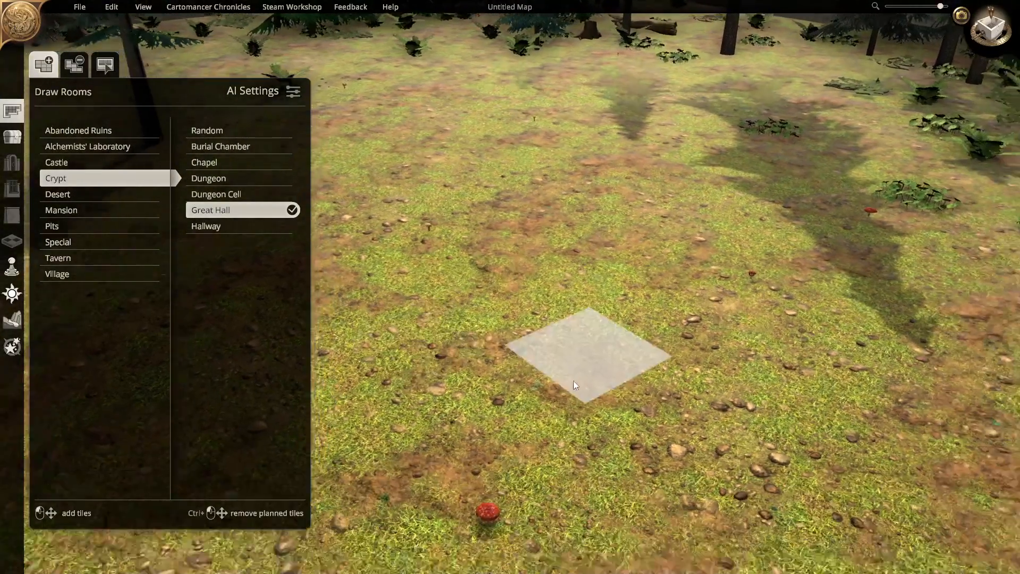
left_click(13, 139)
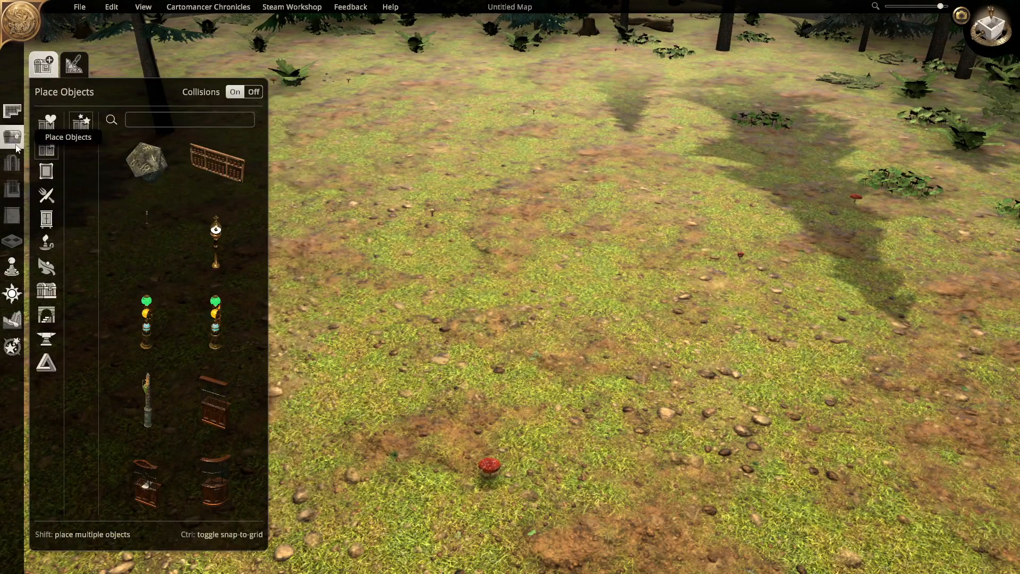
left_click(45, 267)
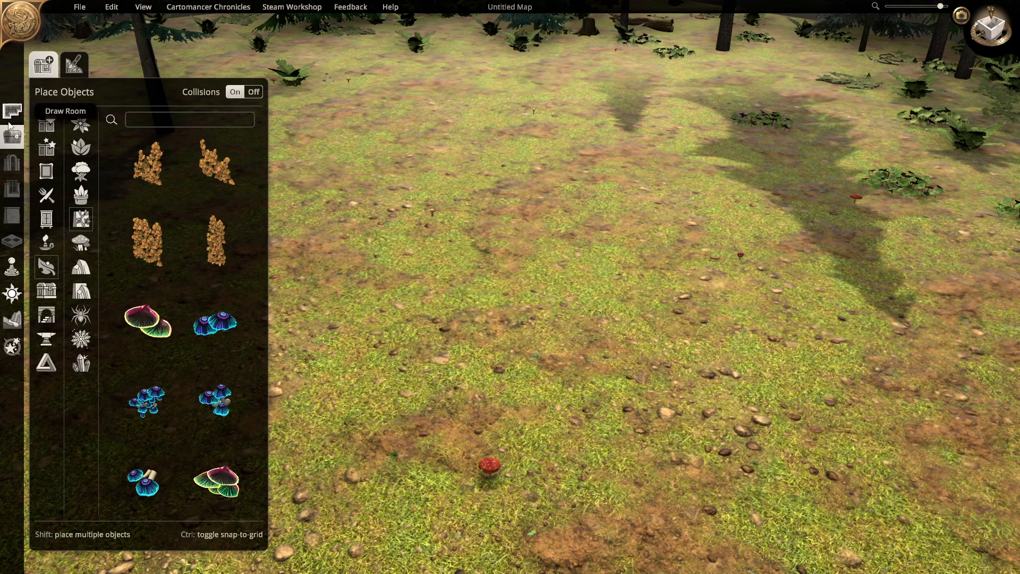
Raise gentle mounds across the forest clearing using the smallest terrain brush at a low strength
left_click(12, 319)
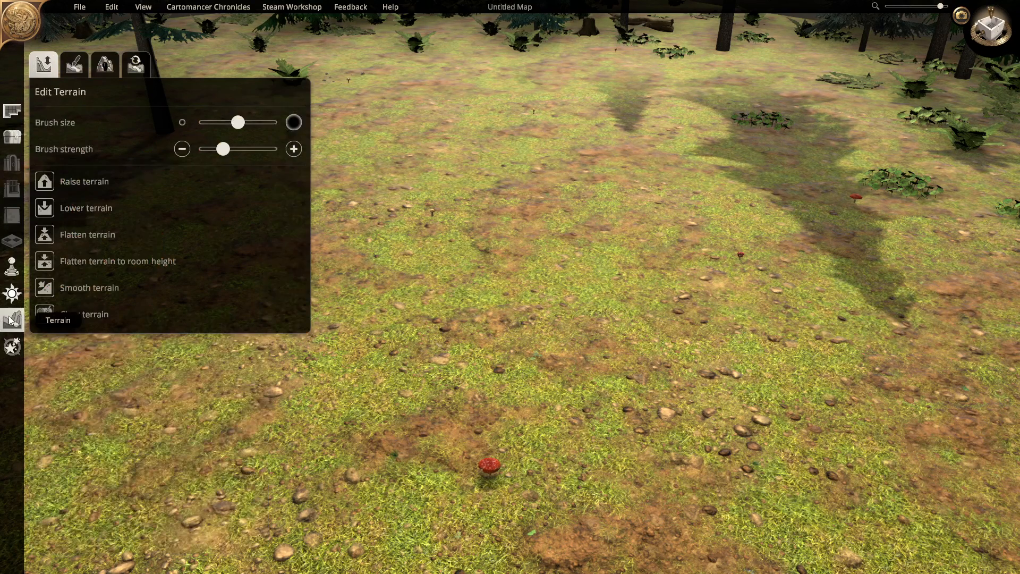
left_click(45, 182)
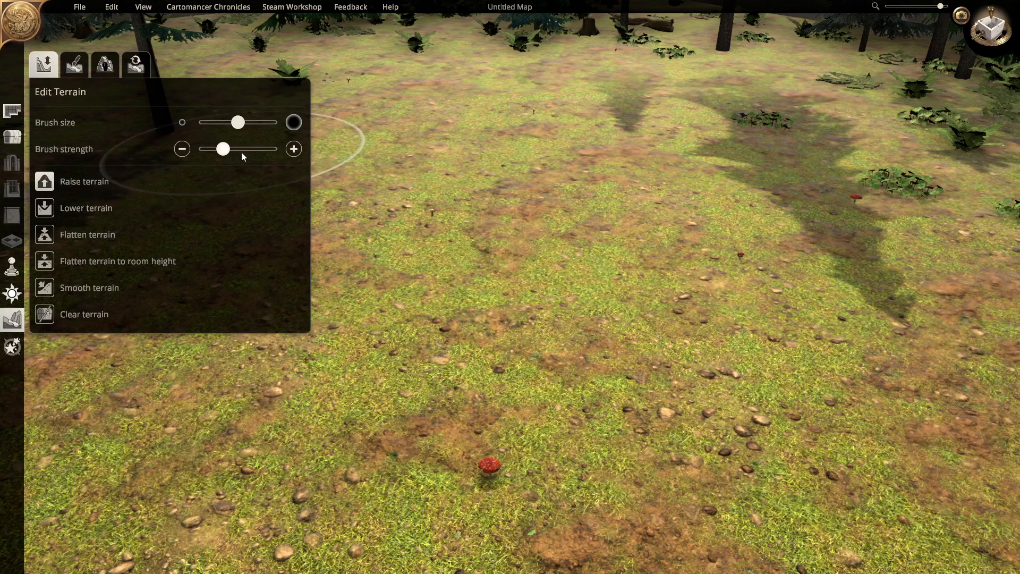
mouse_move(222, 153)
left_mouse_down()
mouse_move(208, 152)
mouse_move(219, 127)
left_mouse_up()
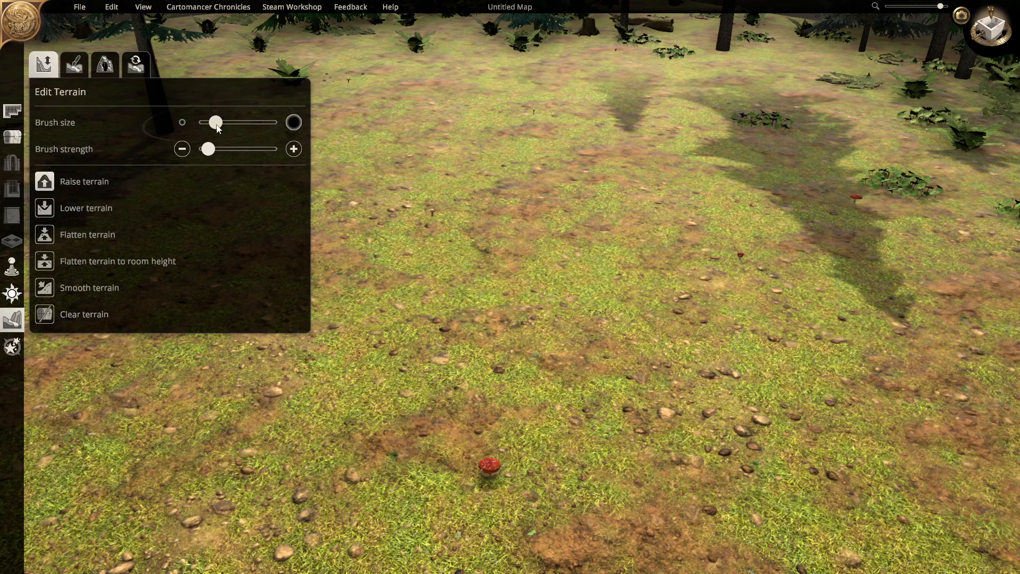
left_click(545, 456)
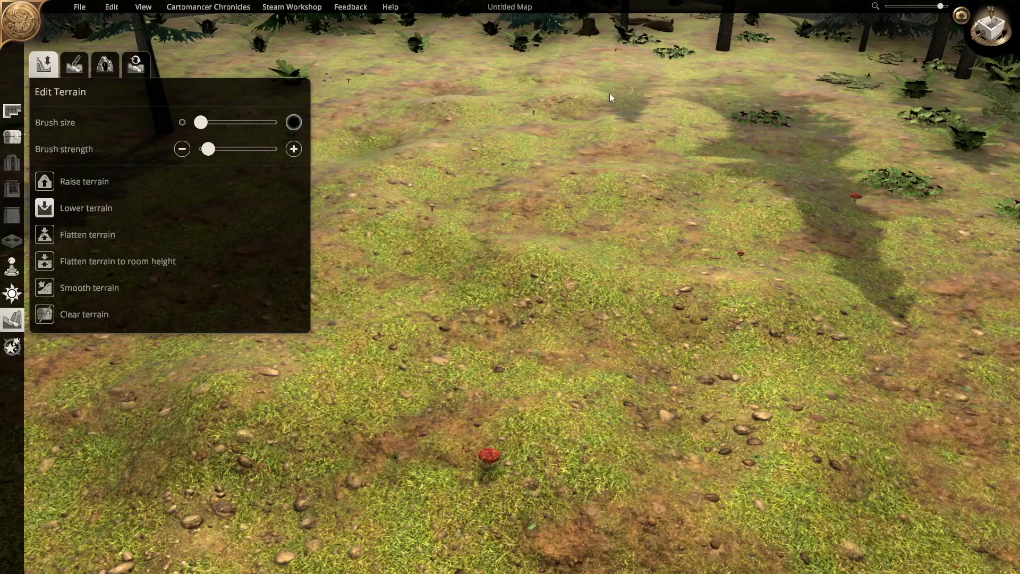
Lower hollows between the gentle mounds and smooth the terrain with the largest brush at minimum strength
mouse_move(487, 483)
left_mouse_down()
mouse_move(683, 398)
mouse_move(677, 234)
mouse_move(386, 225)
mouse_move(383, 394)
mouse_move(513, 254)
mouse_move(344, 377)
left_mouse_up()
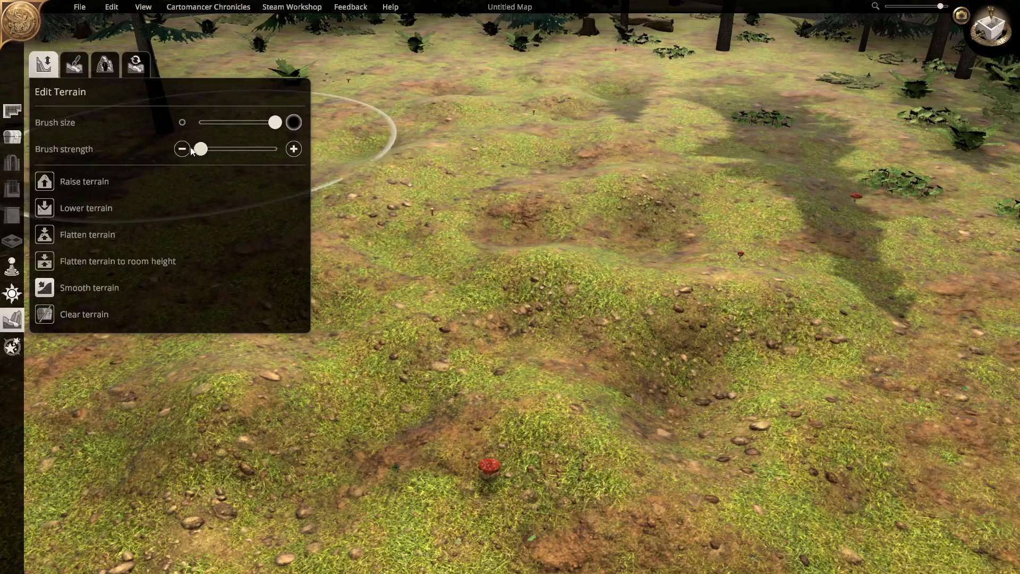
mouse_move(340, 392)
left_mouse_down()
mouse_move(709, 236)
mouse_move(345, 141)
left_mouse_up()
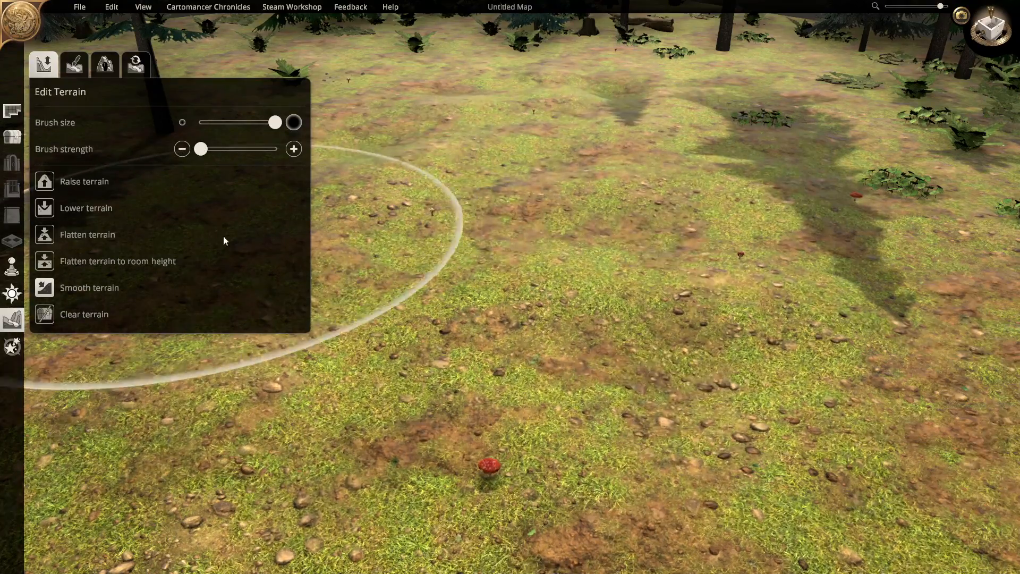
Raise nine mounds spread over the clearing using the smallest terrain brush at an increased strength
mouse_move(409, 360)
middle_mouse_down()
mouse_move(445, 306)
mouse_move(749, 304)
mouse_move(262, 286)
mouse_move(433, 287)
middle_mouse_up()
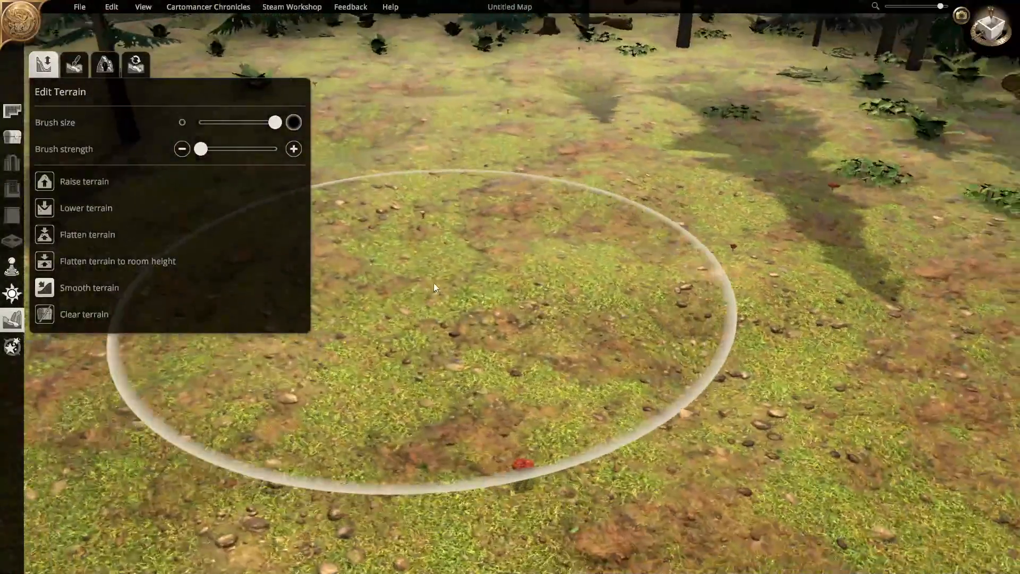
key("w")
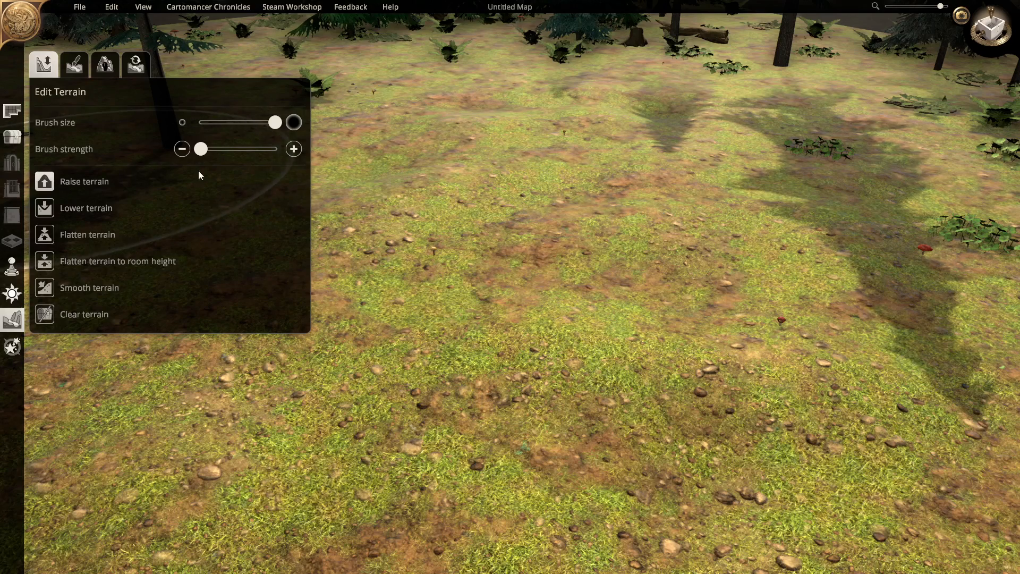
left_click_drag(201, 149, 236, 153)
left_click_drag(274, 122, 200, 123)
left_click(364, 228)
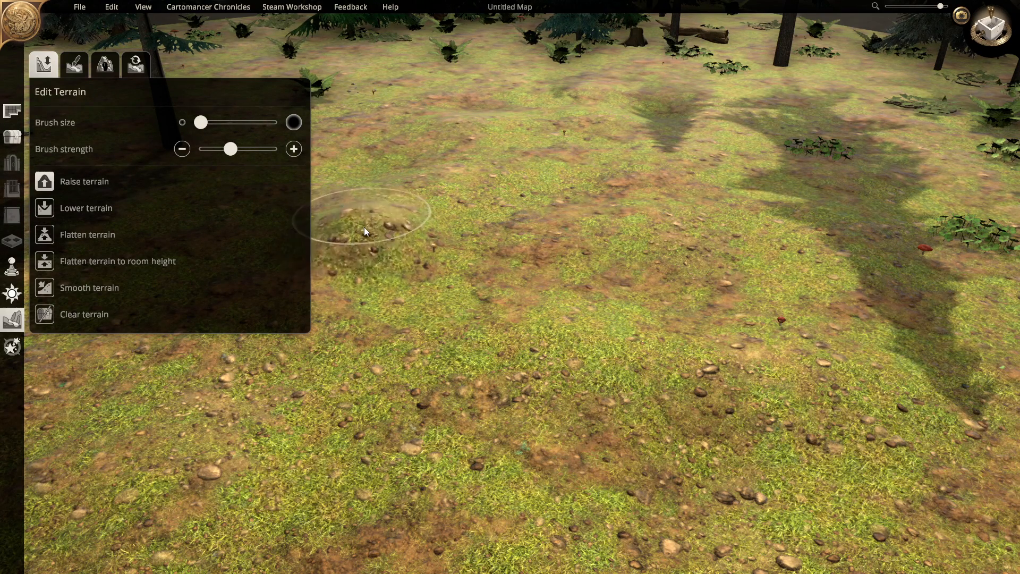
left_click(655, 278)
left_click(540, 129)
left_click(497, 456)
left_click(926, 422)
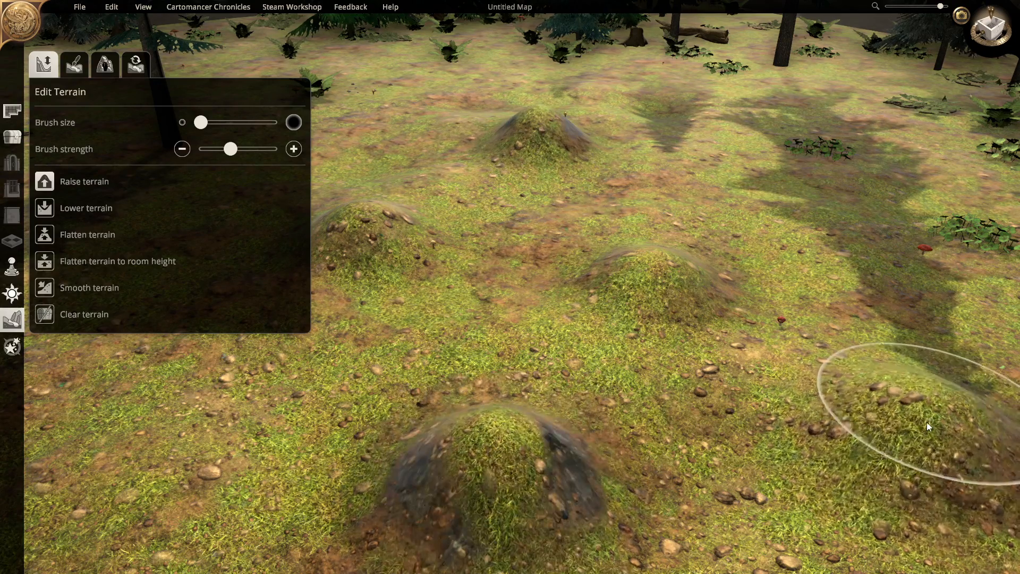
left_click(875, 217)
left_click(517, 219)
left_click(280, 419)
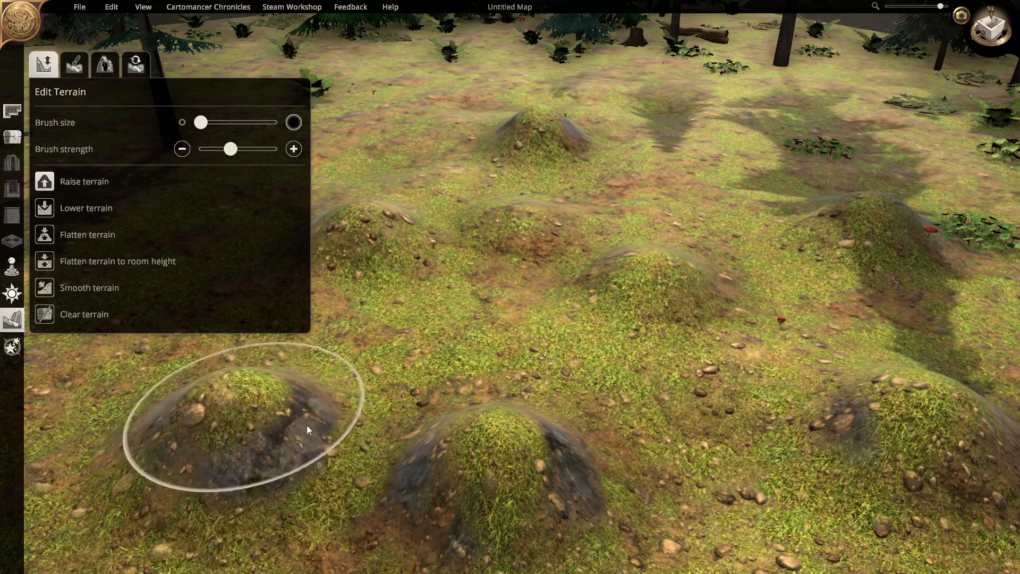
left_click(664, 434)
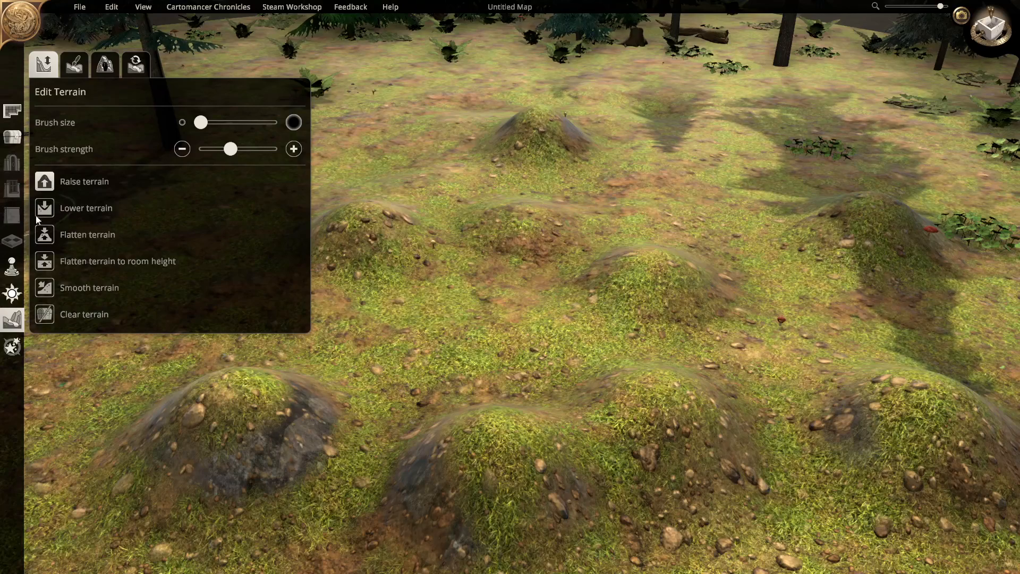
Dig five pits between the mounds with the Lower terrain brush
left_click(387, 352)
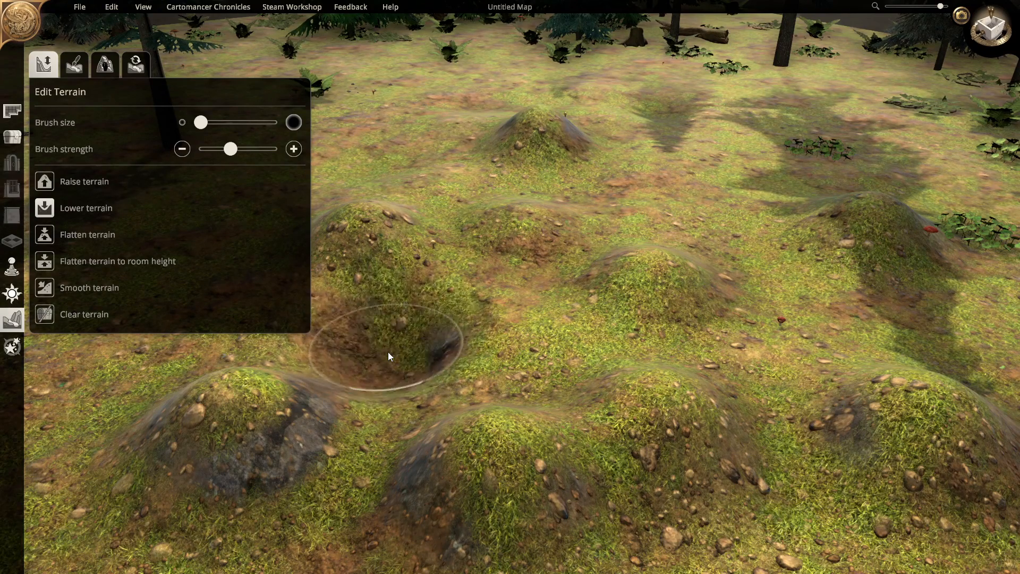
left_click(696, 209)
left_click(403, 150)
left_click(775, 343)
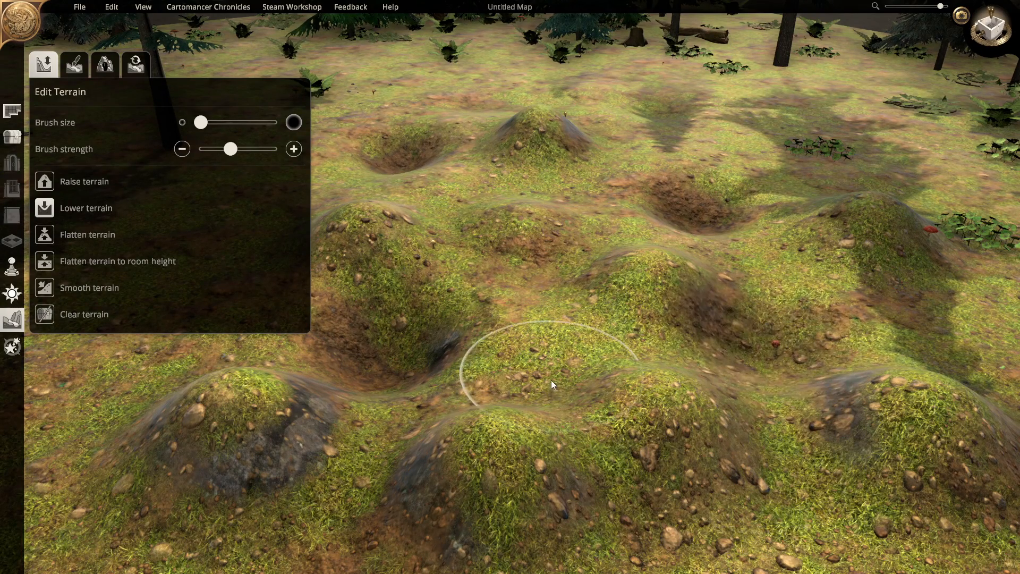
left_click(563, 372)
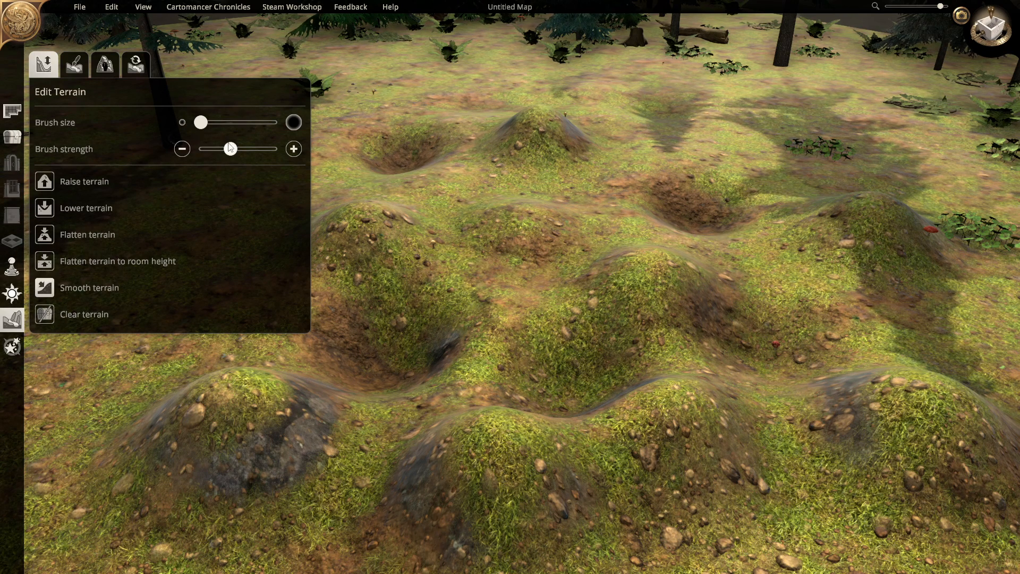
Smooth the steep mounds and pits into rolling ground using the maximum brush size and minimum brush strength
left_click_drag(248, 124, 275, 122)
left_click_drag(230, 149, 200, 149)
mouse_move(162, 469)
left_mouse_down()
mouse_move(391, 462)
mouse_move(276, 175)
left_mouse_up()
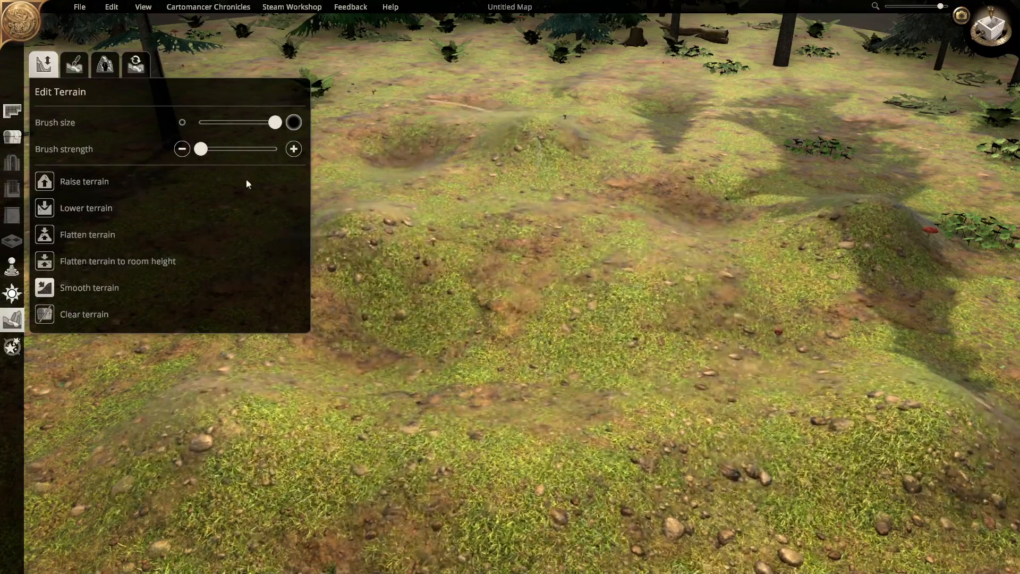
Search the object library for "tent" and place a canvas tent on the rolling ground near the far mound
middle_click_drag(242, 344, 706, 340)
left_click_drag(706, 339, 696, 314)
middle_click_drag(697, 313, 239, 290)
mouse_move(606, 316)
middle_mouse_down()
mouse_move(501, 304)
mouse_move(633, 286)
mouse_move(494, 256)
mouse_move(696, 209)
mouse_move(677, 212)
middle_mouse_up()
scroll(502, 304, "up", 3)
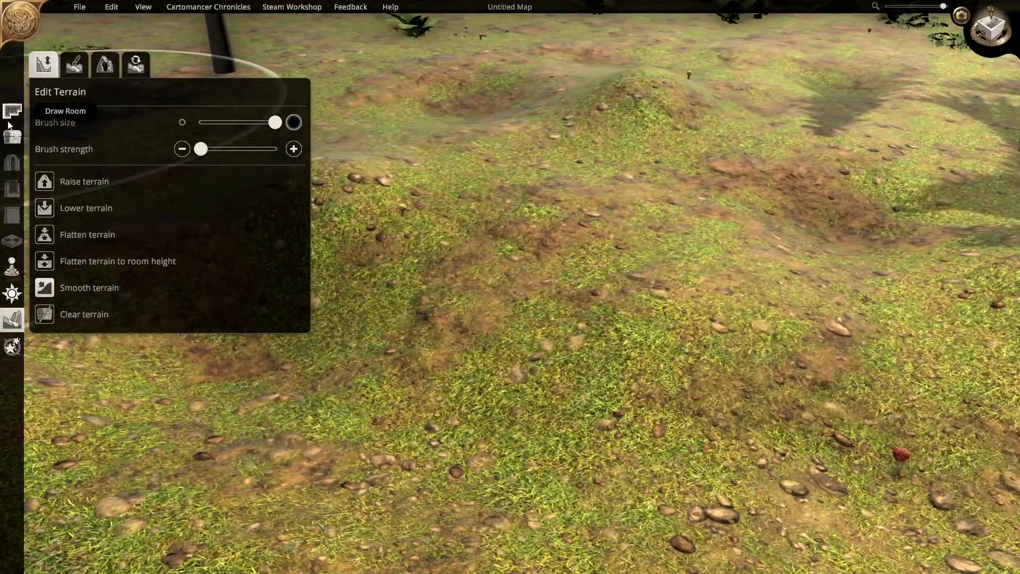
left_click(10, 139)
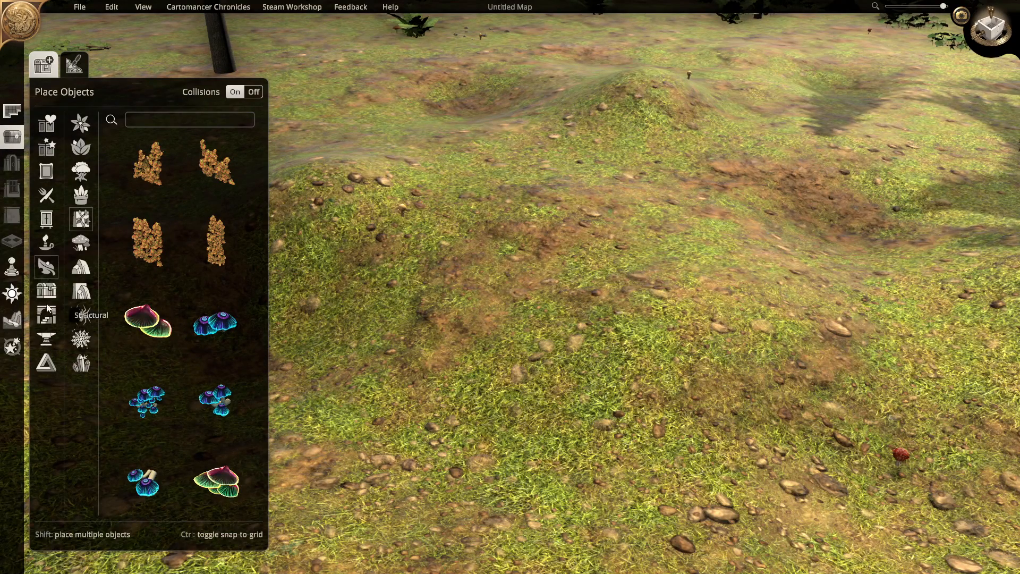
left_click(16, 138)
left_click(17, 137)
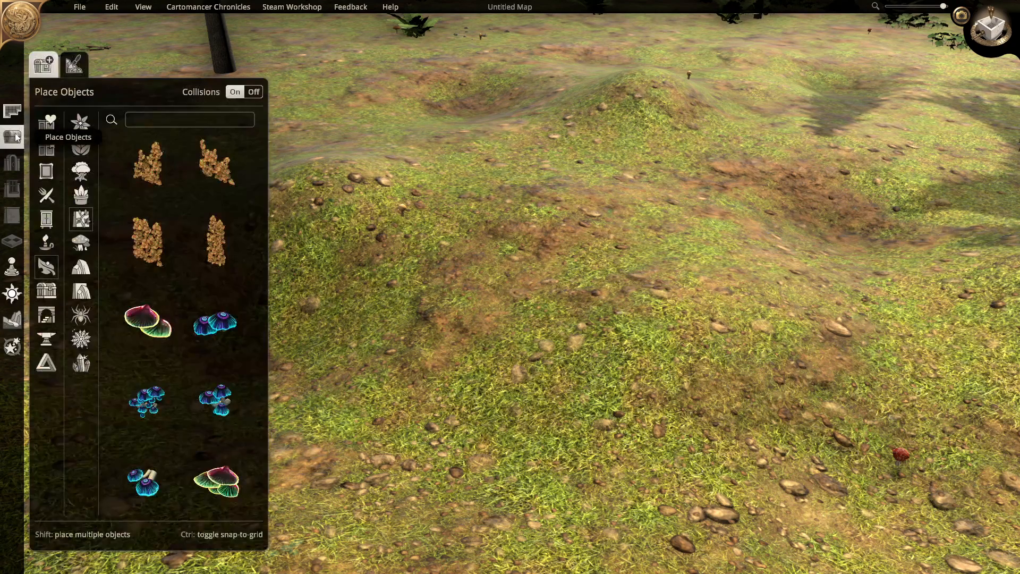
left_click(203, 121)
type("tent")
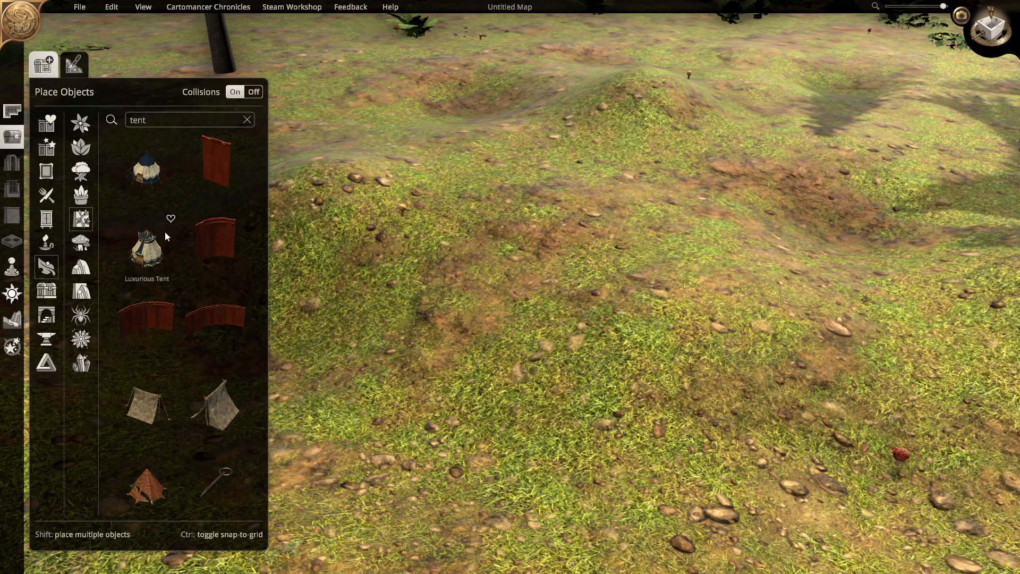
scroll(179, 321, "down", 1)
scroll(171, 368, "down", 3)
left_click(153, 340)
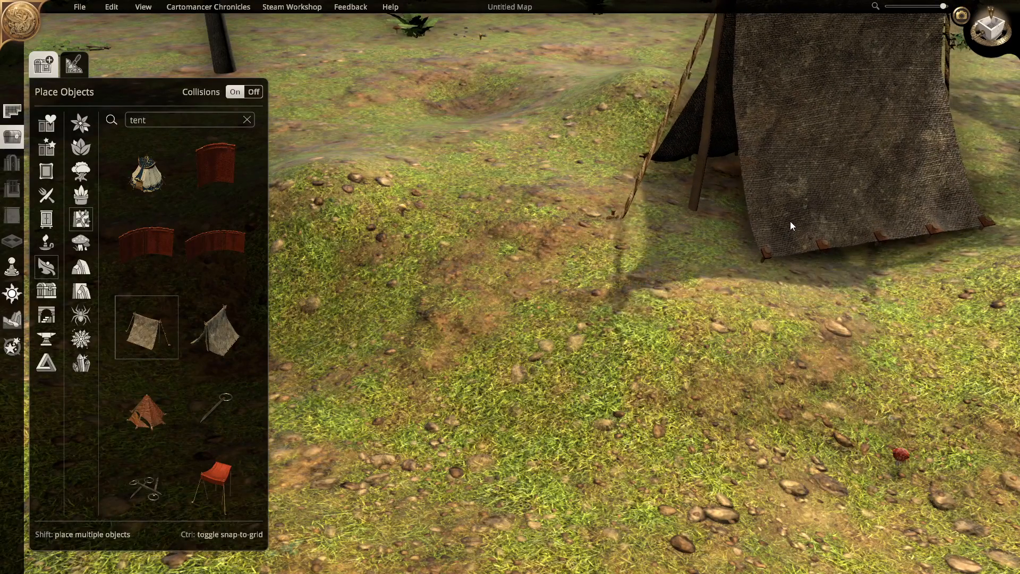
left_click(787, 220)
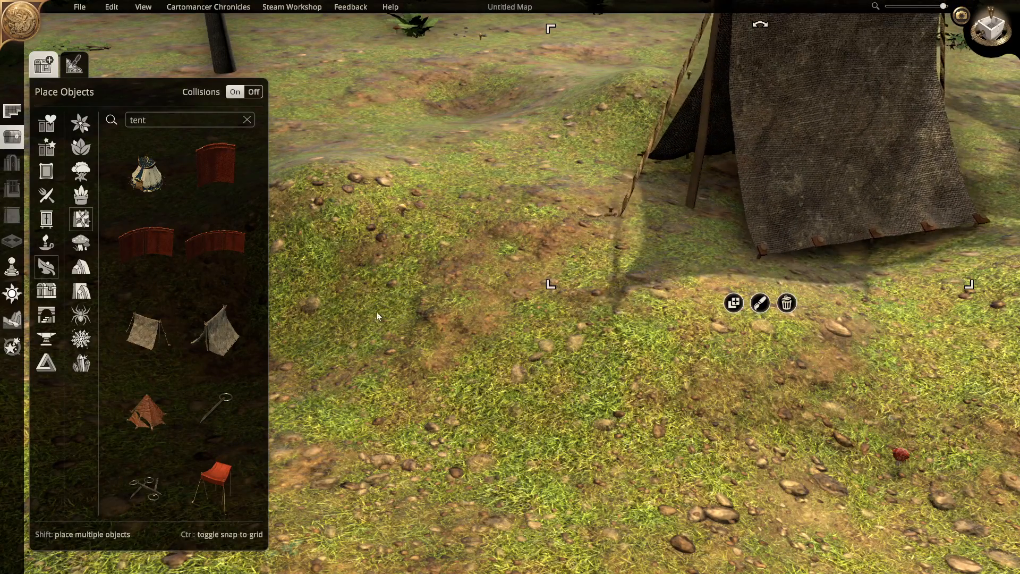
Place the other canvas tent model across the clearing from the first tent
left_click(235, 335)
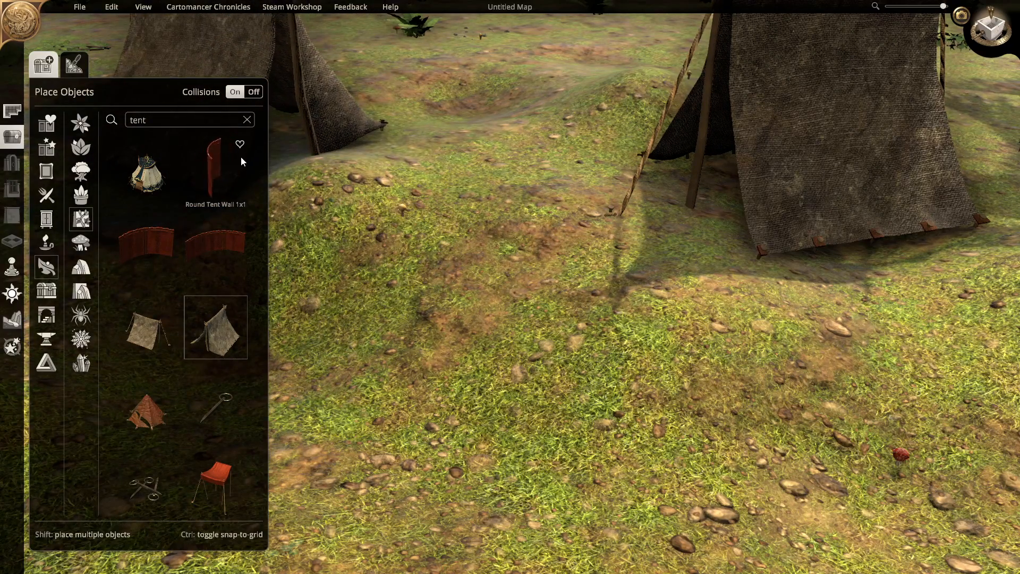
key("a")
left_click(316, 152)
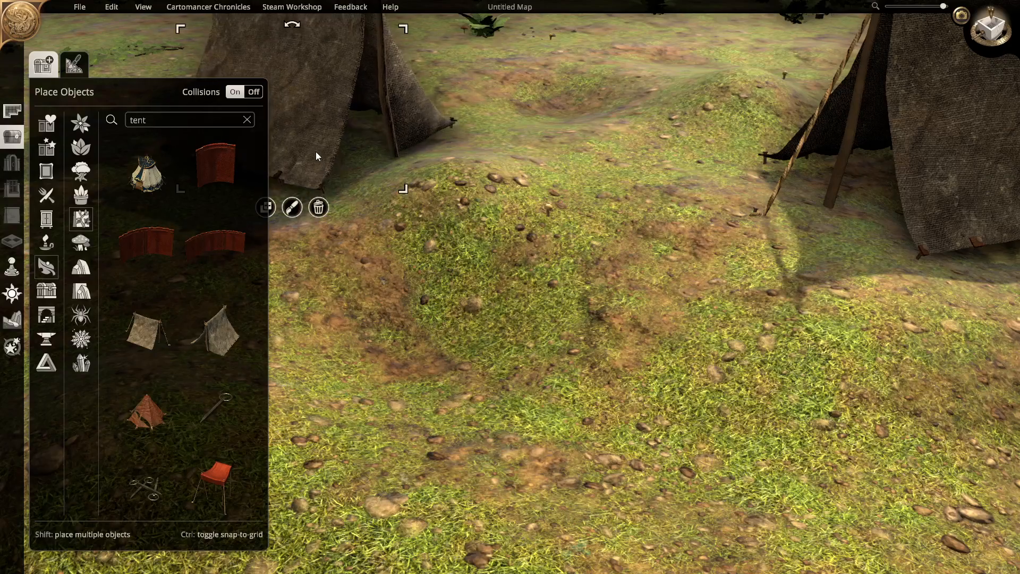
key("d")
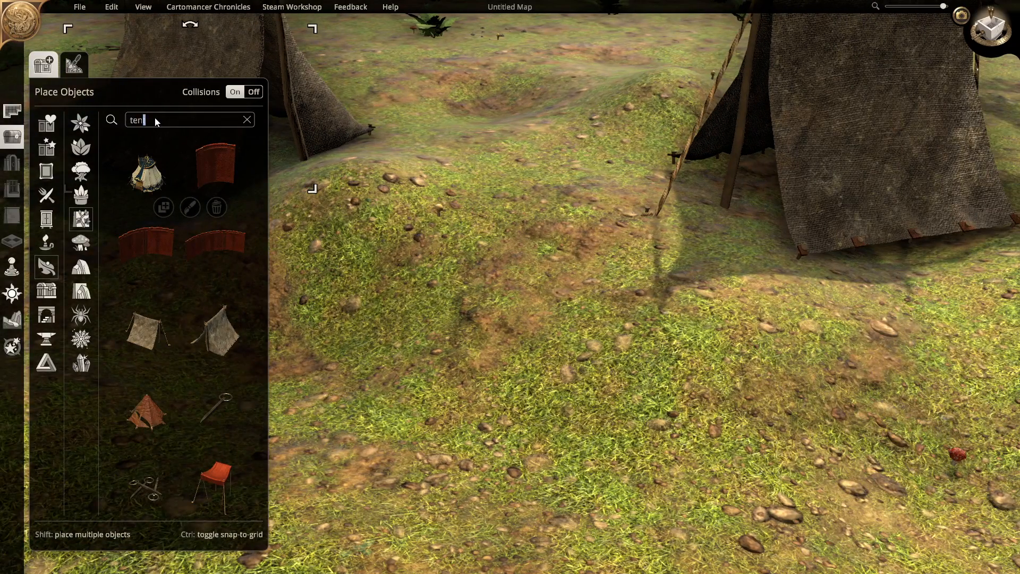
Search the object library for "campfire" and place the campfire on the grass between the two tents
key("BackSpace")
key("BackSpace")
key("BackSpace")
type("campfire")
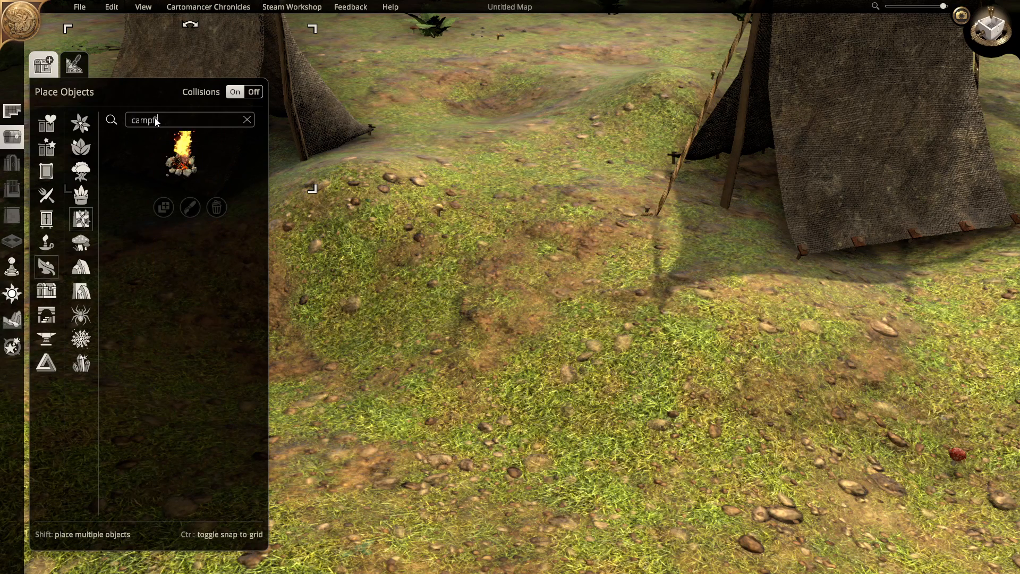
left_click(183, 156)
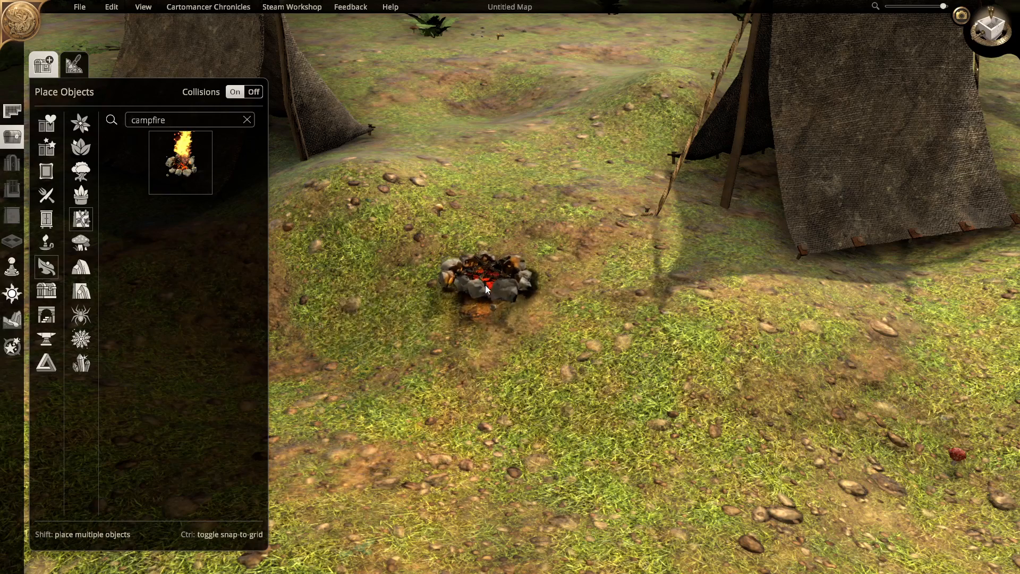
left_click(502, 266)
Toggle the campfire's light and flames on and off, leaving both switched off
left_click(520, 314)
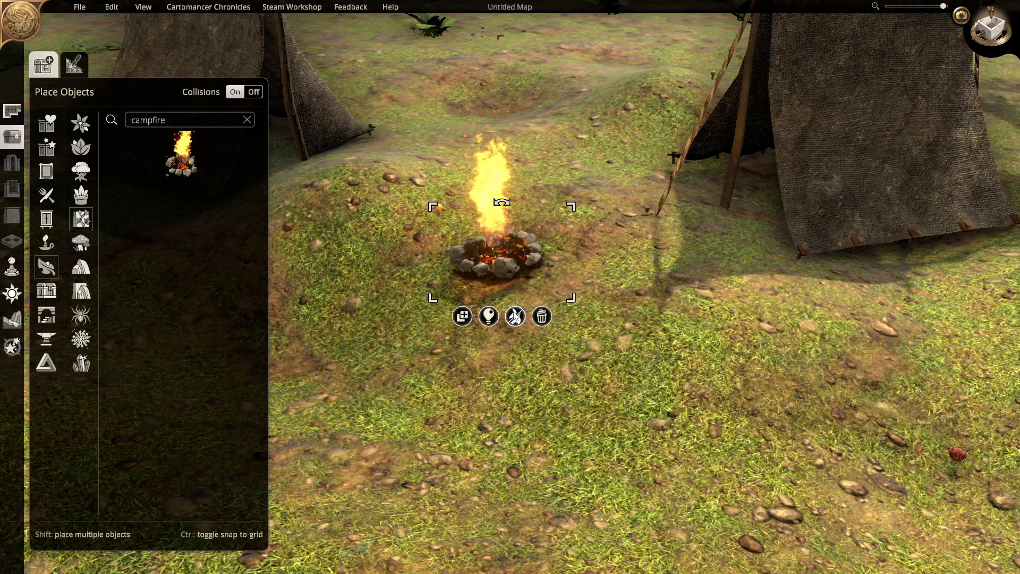
left_click(494, 314)
left_click(495, 314)
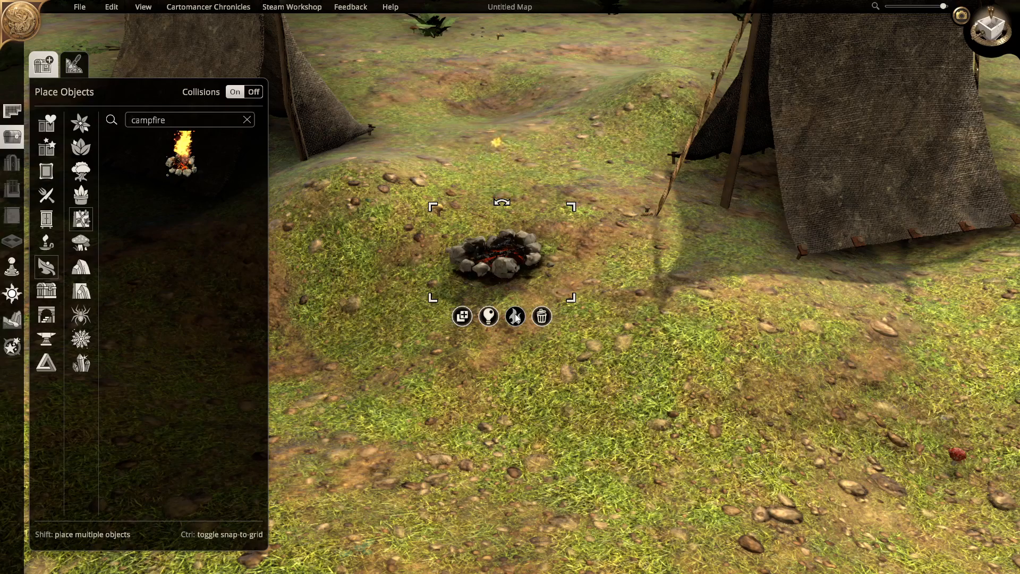
left_click(515, 316)
left_click(515, 317)
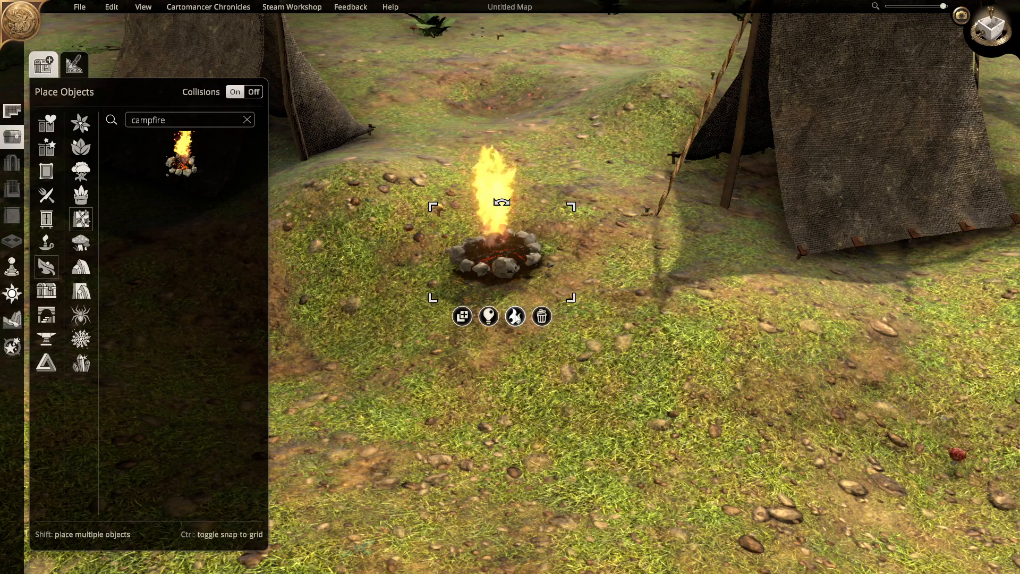
left_click(396, 387)
Place a green customisable cube beside the campfire and scale it down to a small block
key("w")
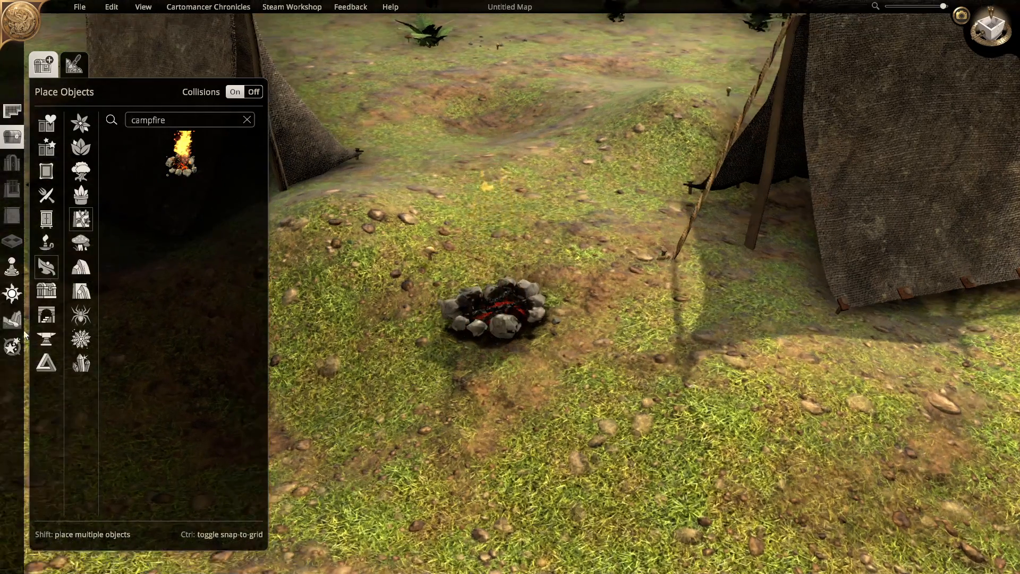
left_click(45, 364)
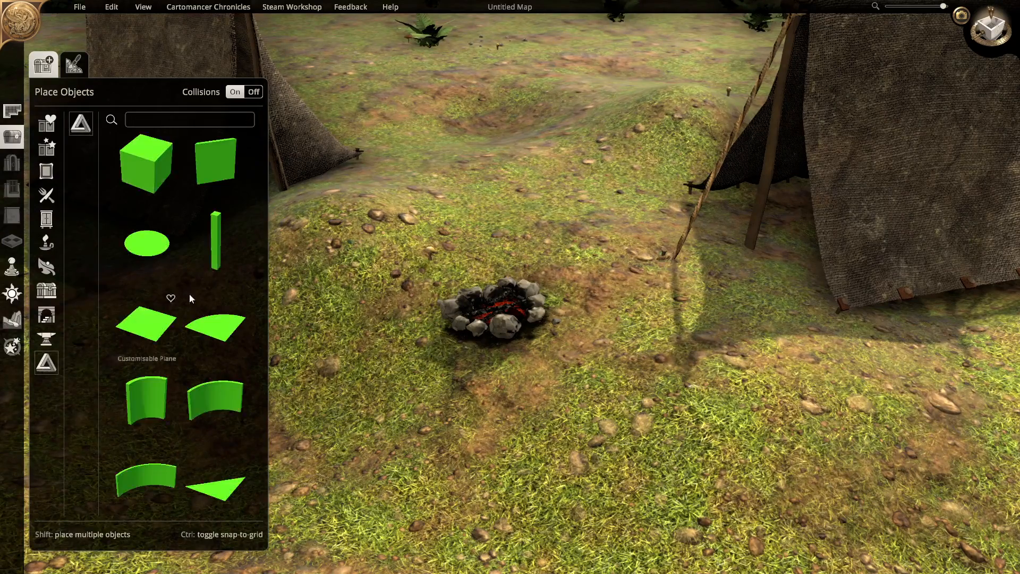
left_click(149, 194)
left_click(558, 428)
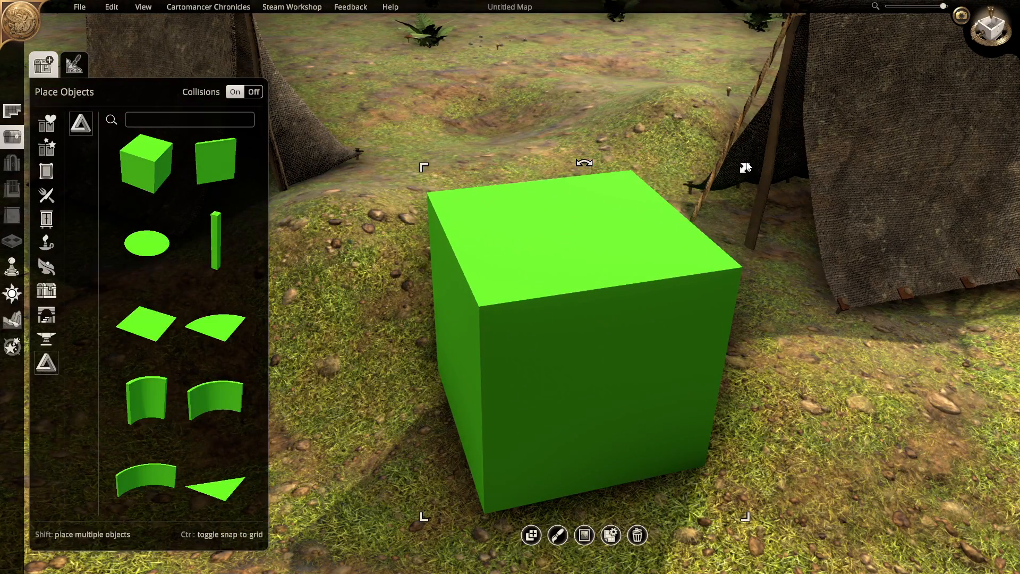
left_click_drag(745, 168, 641, 325)
Turn collisions off and move the small green cube onto the middle of the campfire
left_click_drag(564, 442, 486, 303)
mouse_move(547, 359)
left_mouse_down()
mouse_move(501, 307)
mouse_move(484, 312)
mouse_move(530, 358)
mouse_move(483, 301)
mouse_move(470, 307)
left_mouse_up()
middle_click_drag(648, 366, 542, 507)
left_click_drag(531, 470, 495, 385)
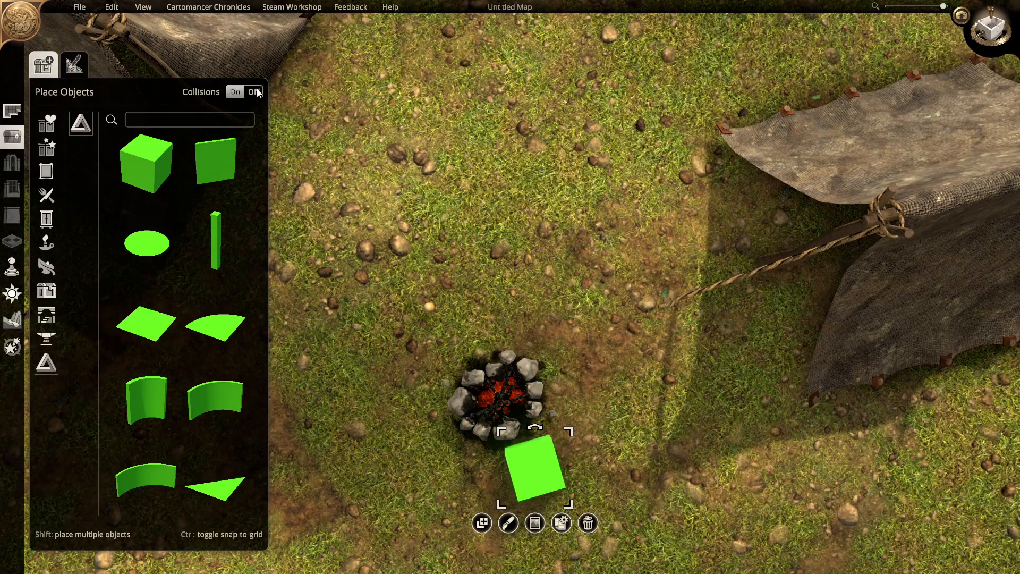
left_click_drag(521, 460, 487, 393)
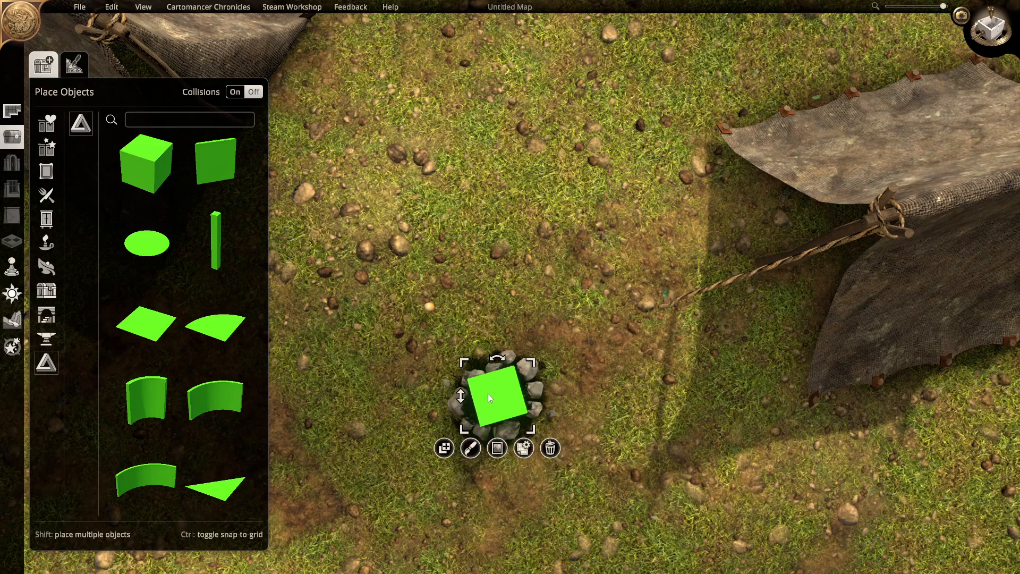
Paint the Cinders effect over the cube in the campfire with the minimum brush size and brush density
middle_click_drag(578, 505, 592, 326)
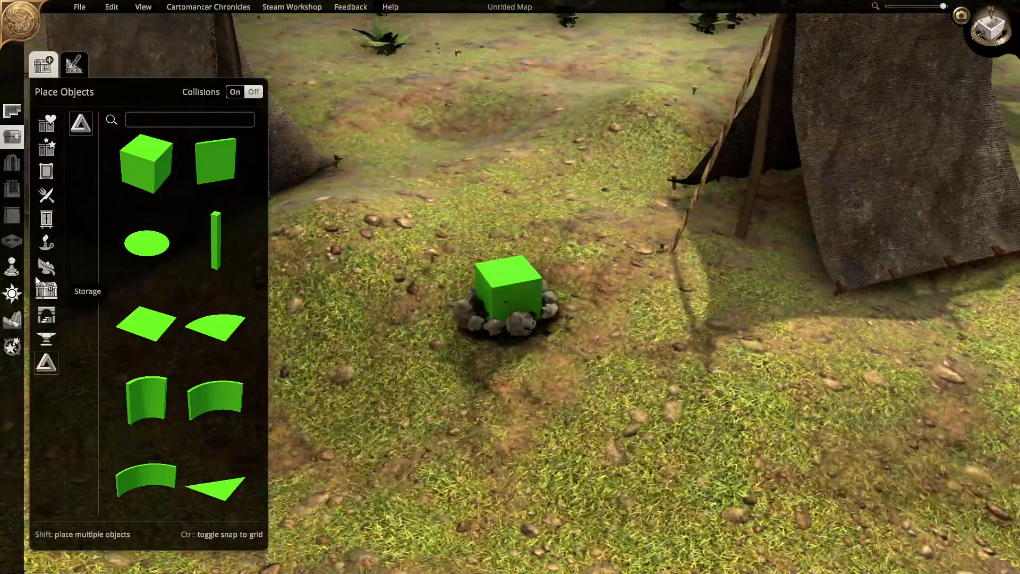
left_click(13, 347)
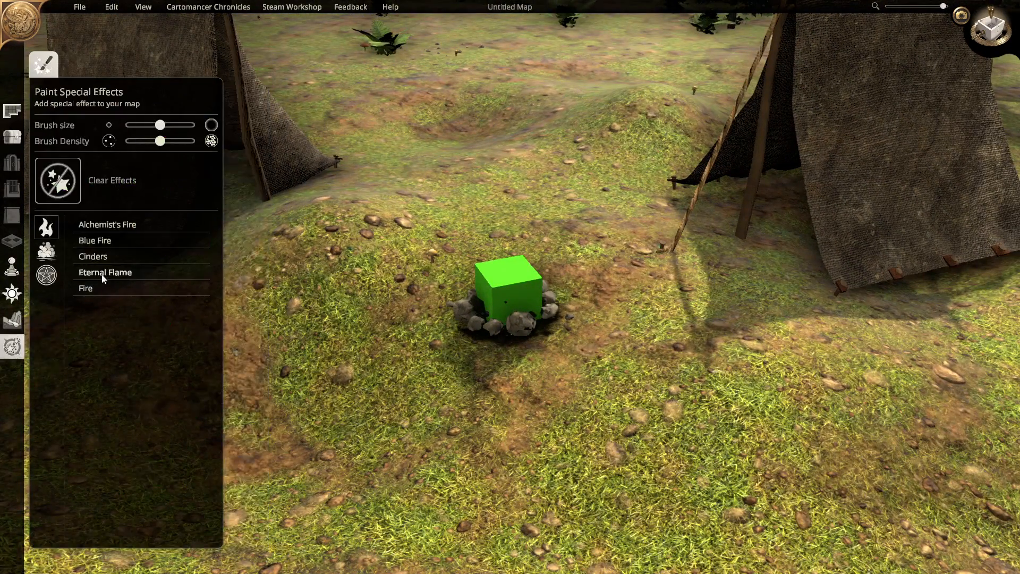
left_click(99, 259)
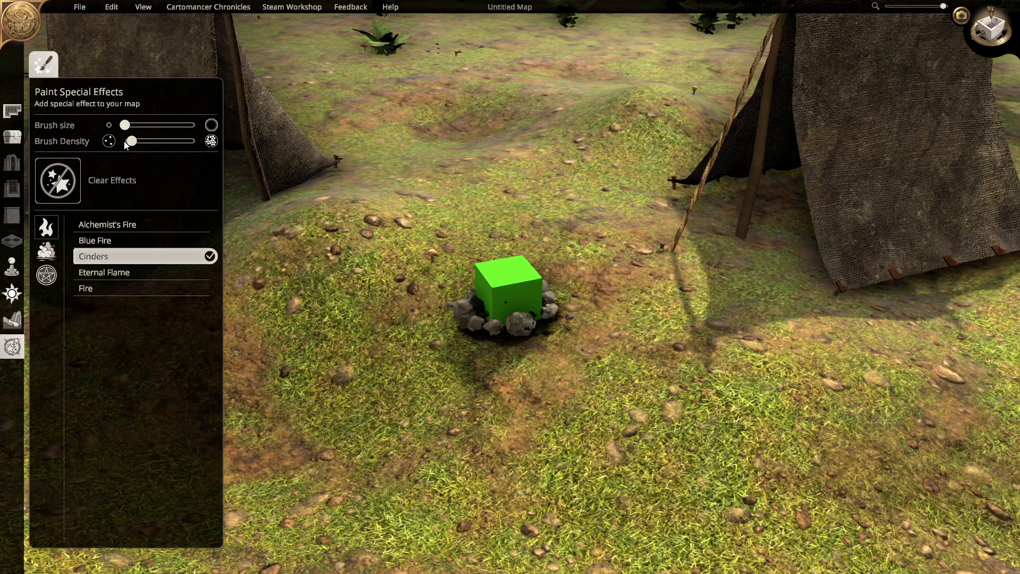
middle_click_drag(511, 314, 498, 507)
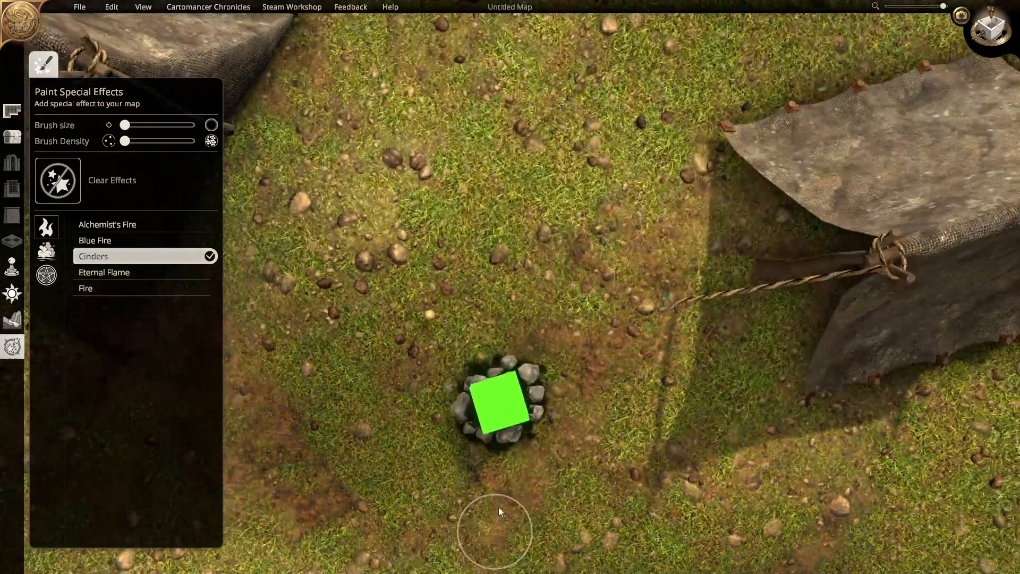
left_click(501, 405)
Redo the Cinders effect by painting it again from directly above, centred on the cube in the campfire
mouse_move(524, 456)
middle_mouse_down()
mouse_move(563, 361)
mouse_move(579, 237)
mouse_move(546, 292)
middle_mouse_up()
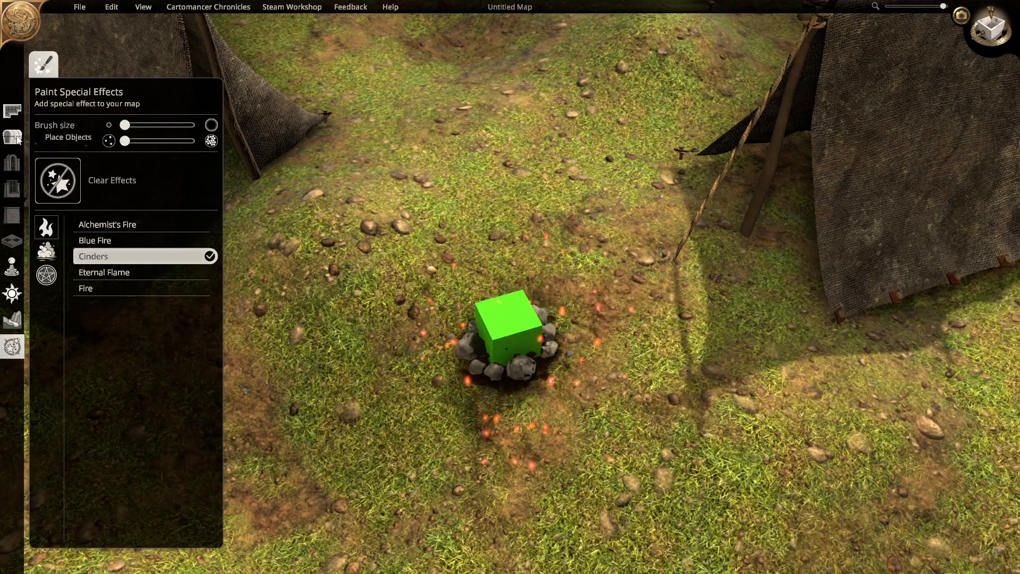
middle_click_drag(380, 361, 372, 445)
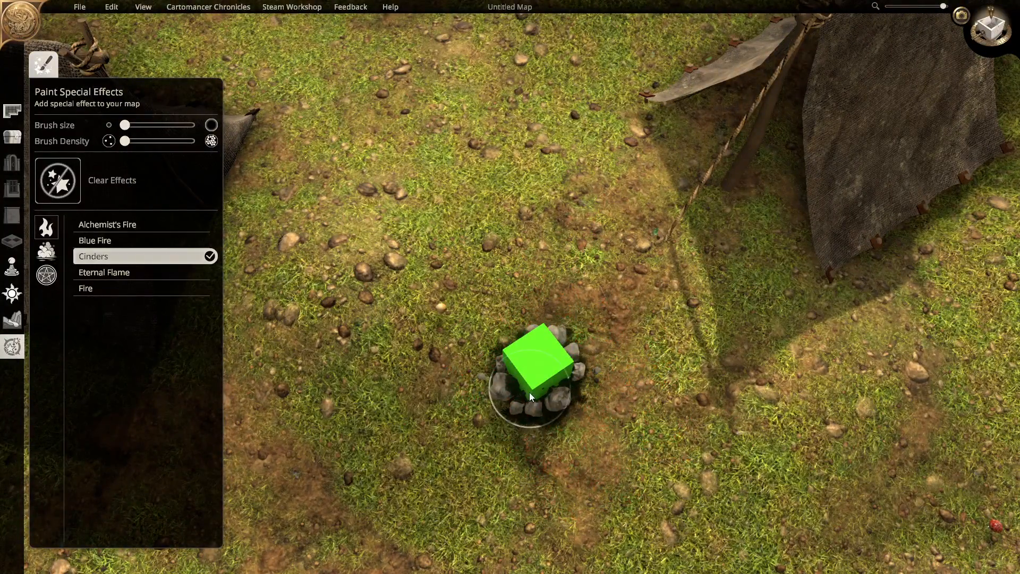
middle_click_drag(529, 392, 477, 548)
left_click(505, 407)
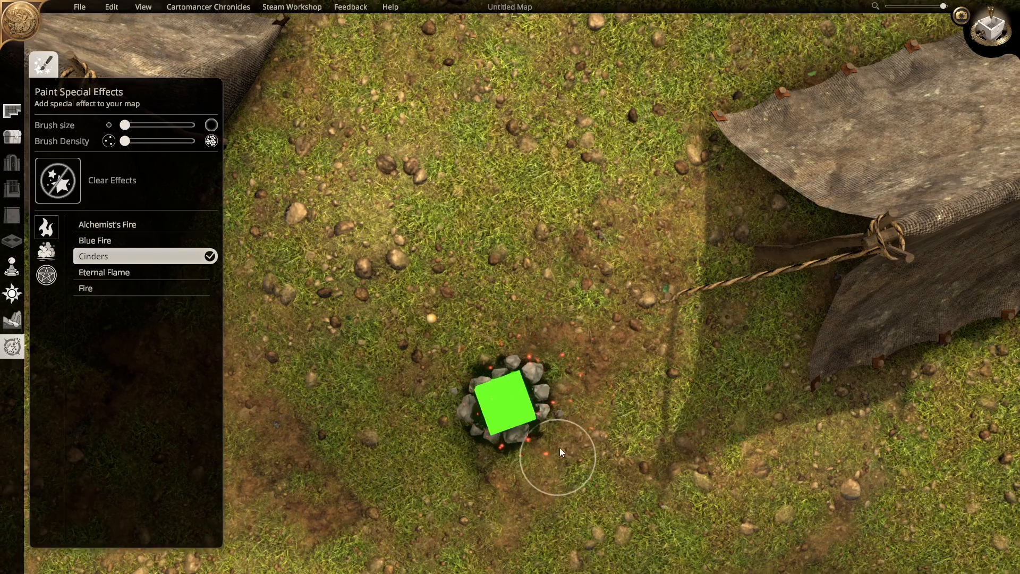
Move the green cube out of the campfire onto the grass beside it and select the campfire
middle_click_drag(559, 452, 601, 243)
left_click(16, 139)
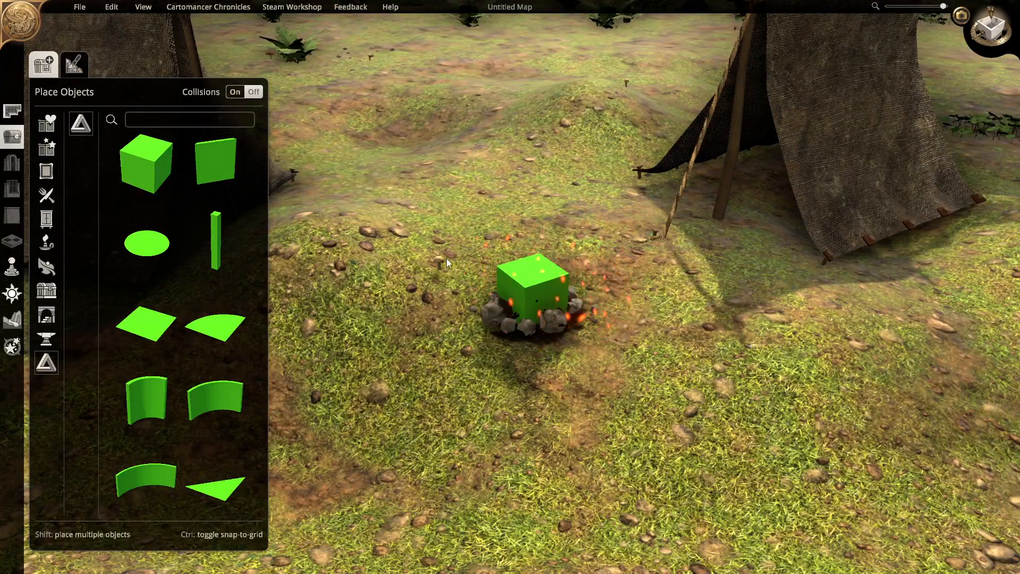
left_click(523, 292)
left_click_drag(524, 292, 668, 381)
left_click(525, 272)
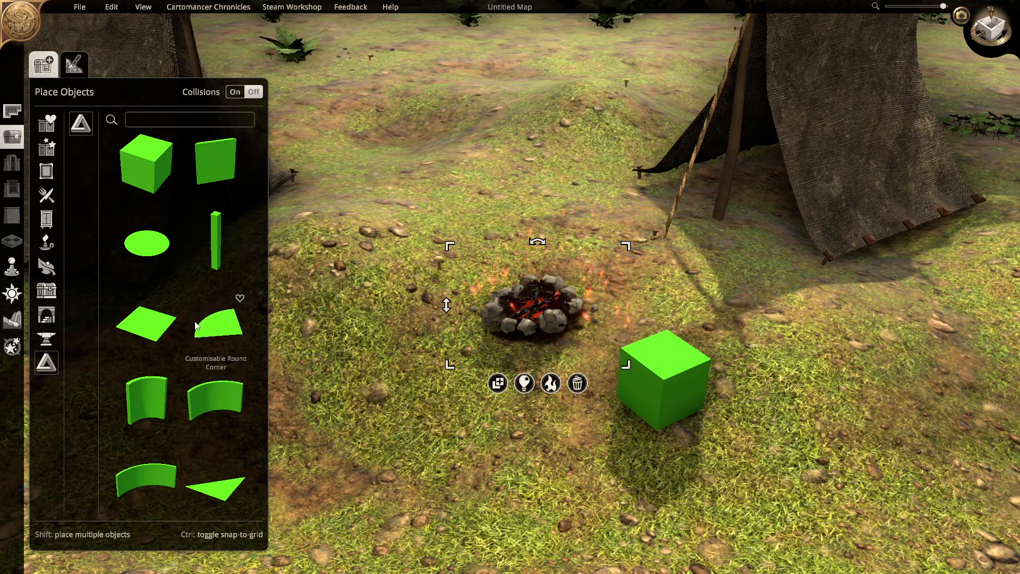
Place a Large Customisable Plane in front of the campfire and paint the Cinders effect onto it
scroll(194, 342, "down", 3)
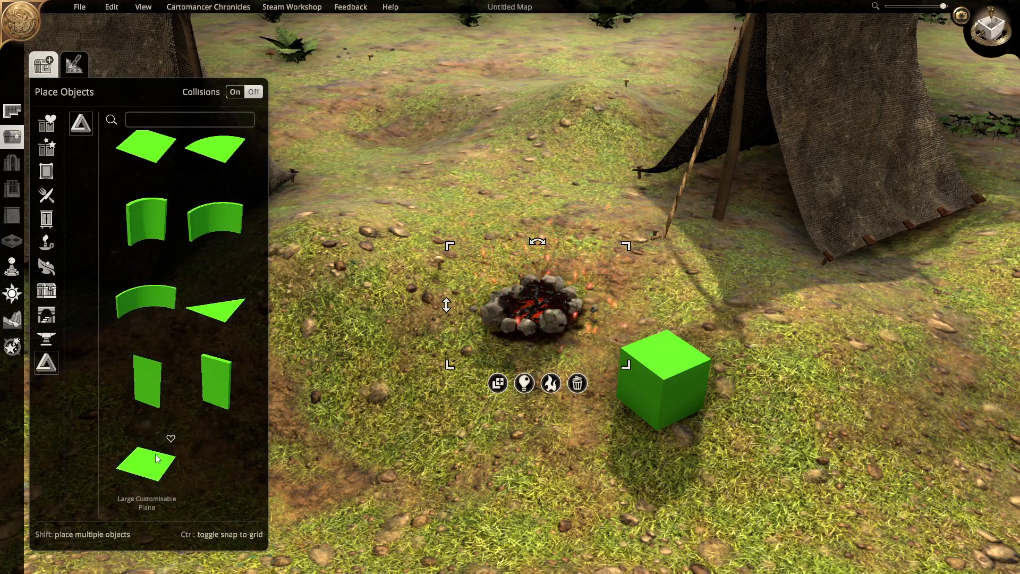
left_click(158, 458)
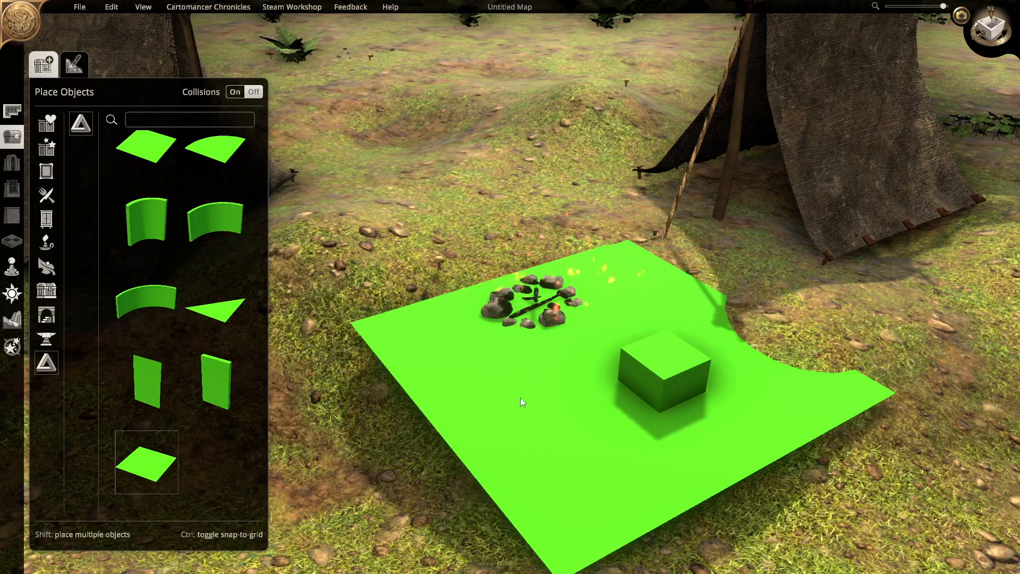
left_click(470, 429)
left_click(13, 347)
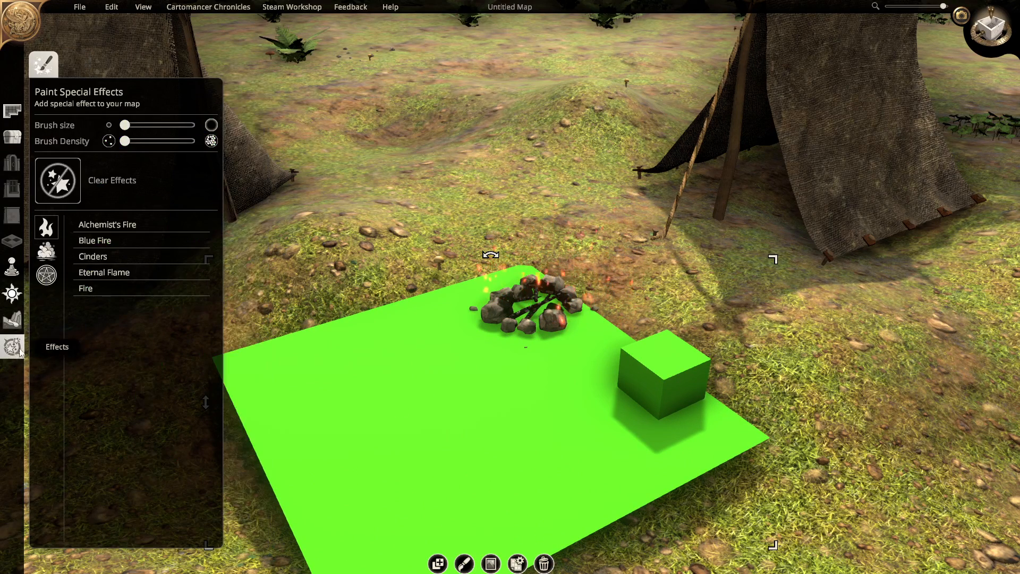
left_click(94, 257)
left_click(458, 452)
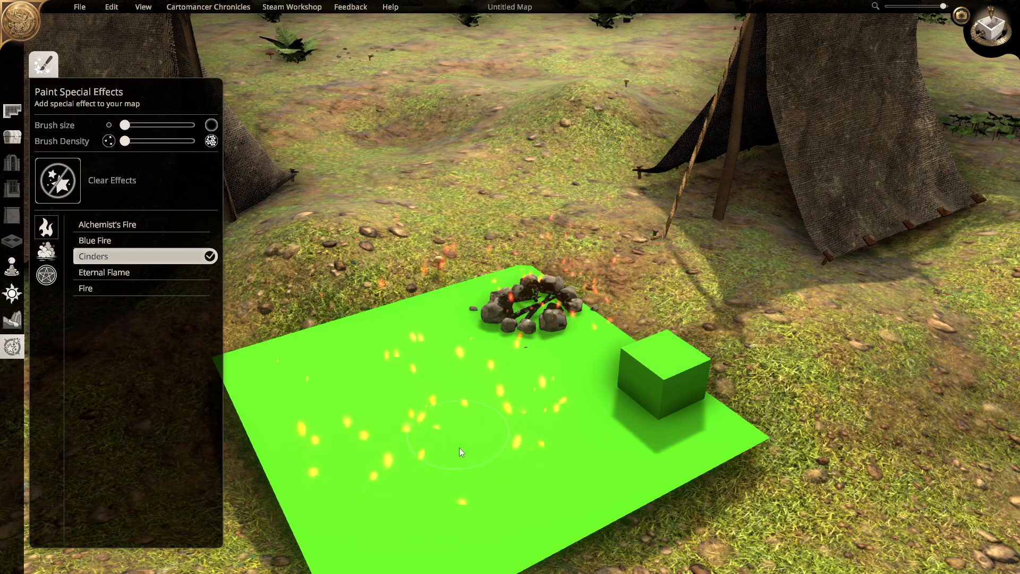
Scale the cinder-covered plane down to a small square and select the green cube beside the campfire
left_click(13, 136)
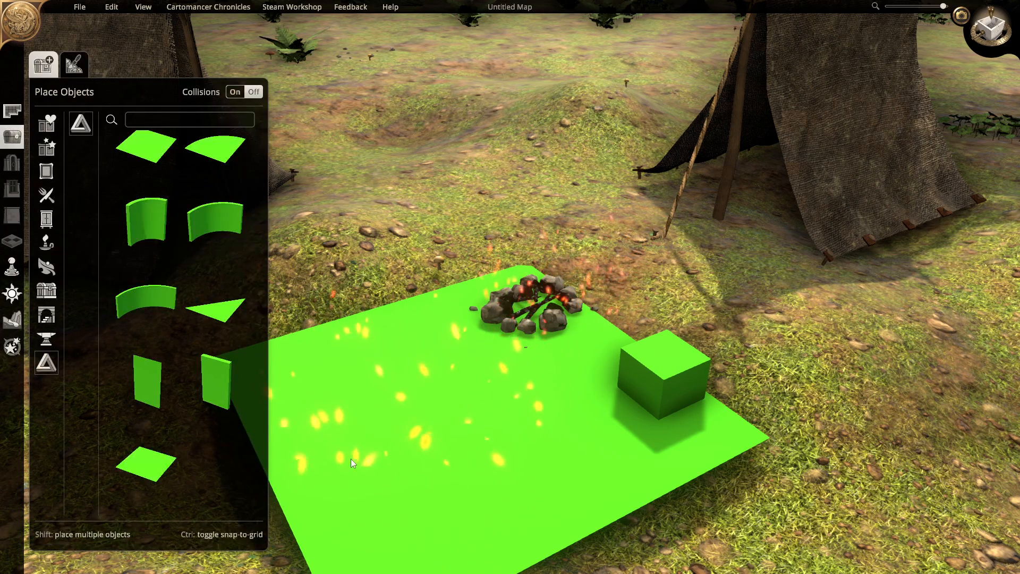
left_click(479, 455)
left_click_drag(773, 260, 567, 469)
left_click(656, 374)
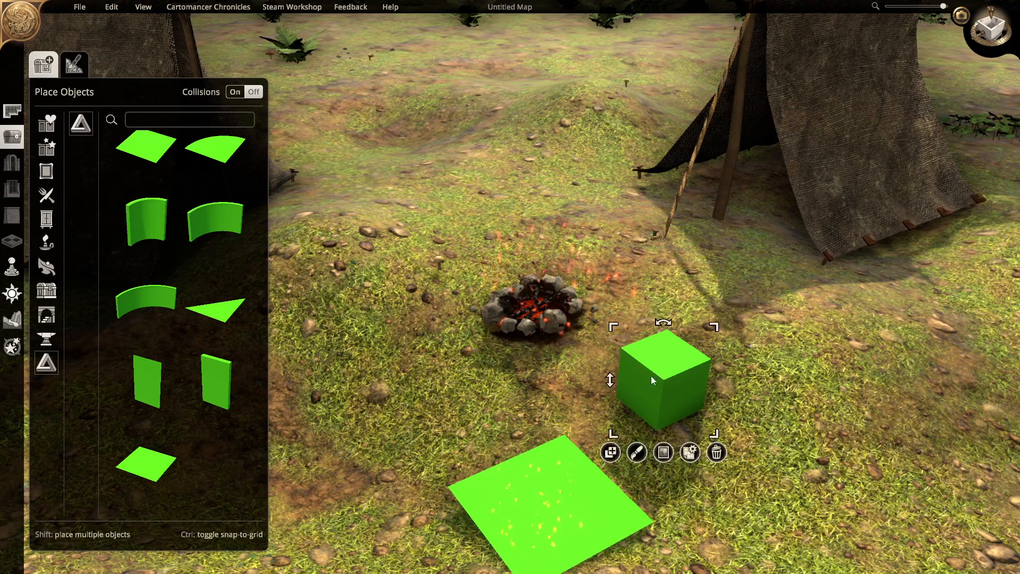
Delete the green cube beside the campfire and move the ember-covered green plane farther away from the fire
key("Delete")
left_click(572, 498)
mouse_move(557, 506)
left_mouse_down()
mouse_move(600, 438)
mouse_move(757, 555)
left_mouse_up()
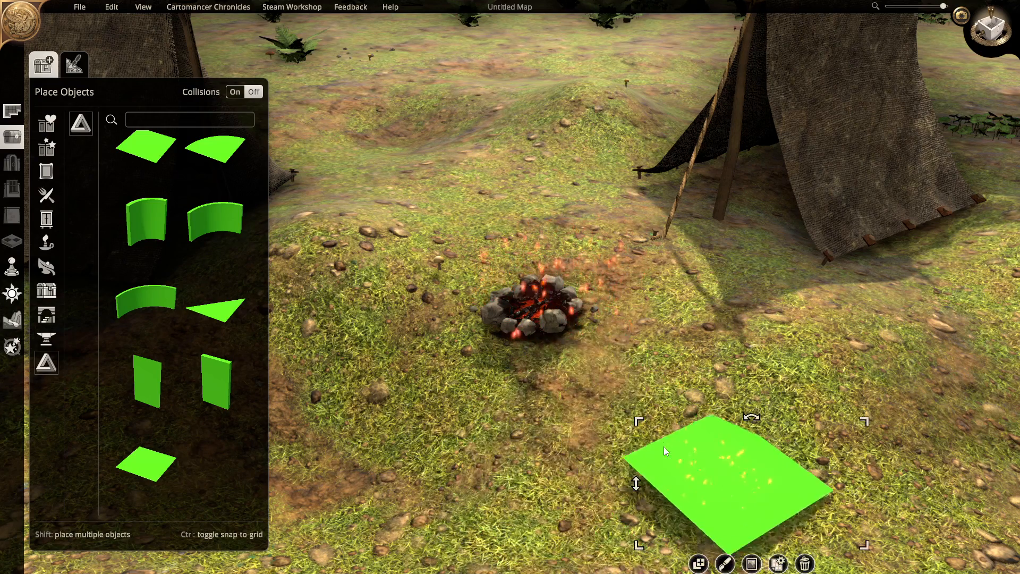
Erase the painted spark effects around the campfire with Clear Effects
left_click(13, 347)
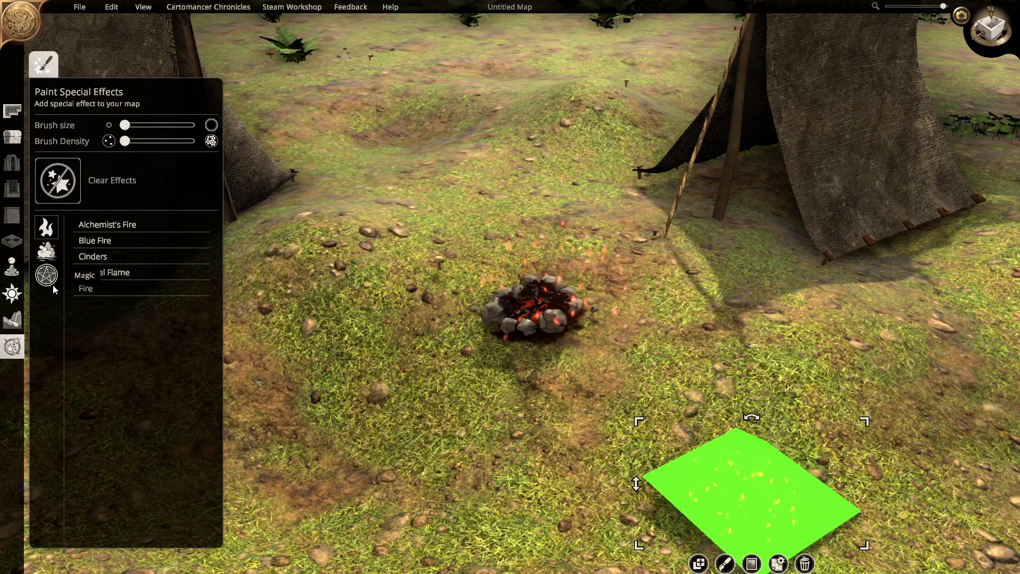
left_click(108, 185)
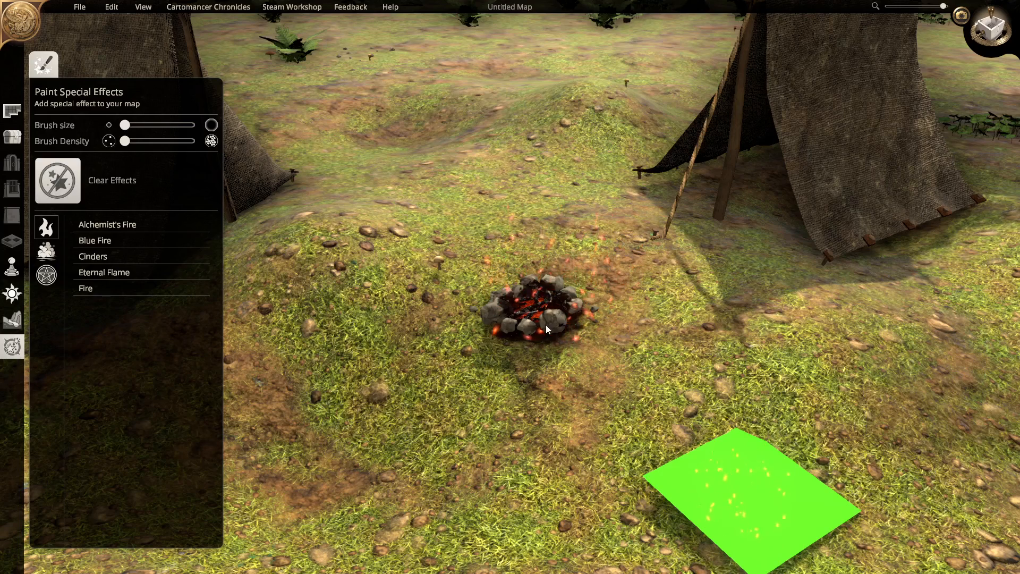
Scale down the ember-covered green plane and centre it beneath the campfire stones
left_click(12, 137)
left_click(811, 513)
left_click_drag(742, 486, 586, 447)
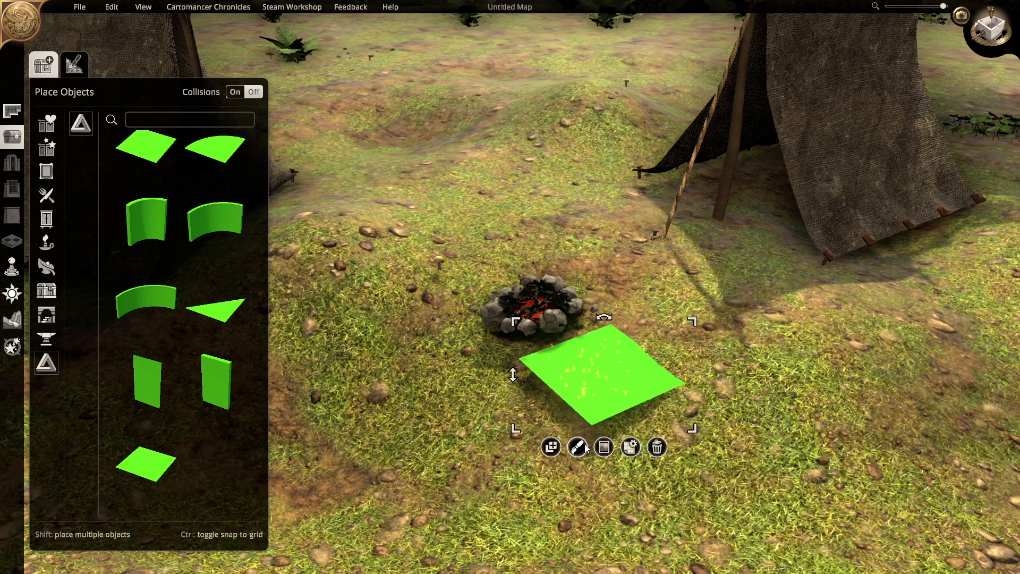
left_click_drag(690, 323, 685, 327)
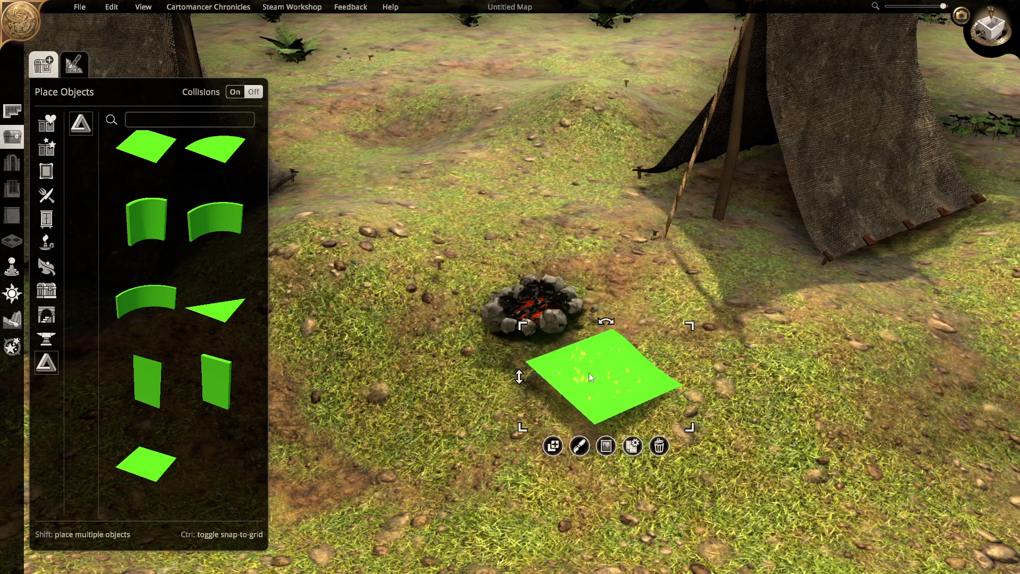
left_click_drag(604, 385, 603, 382)
left_click_drag(562, 321, 528, 315)
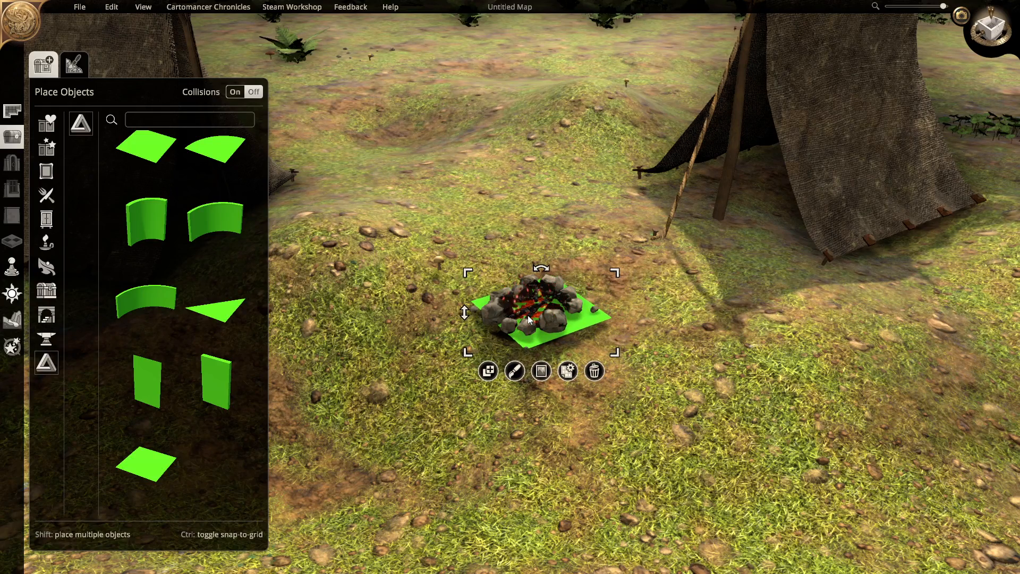
Hide the green plane under the campfire
middle_click_drag(679, 342, 655, 333)
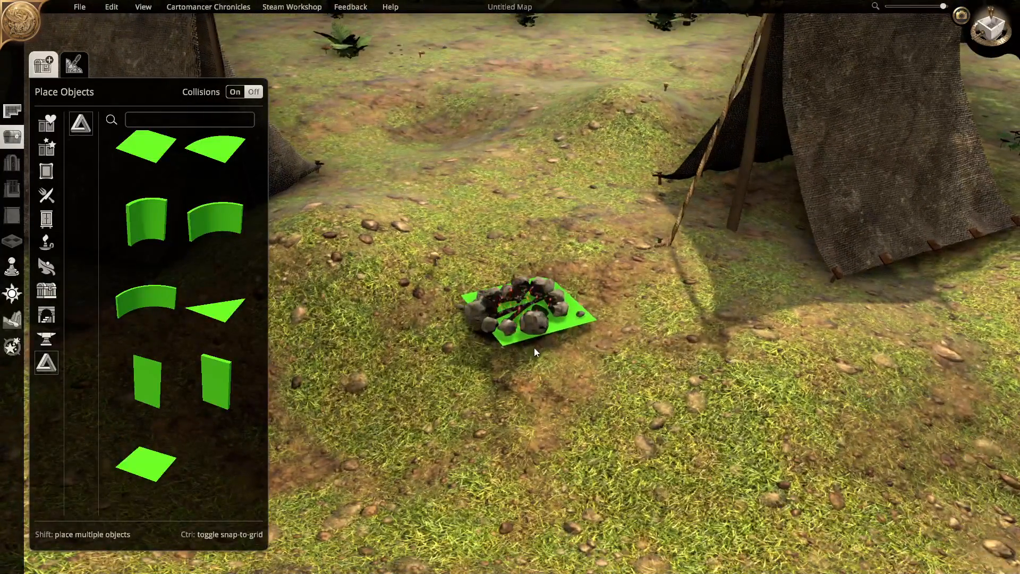
mouse_move(503, 345)
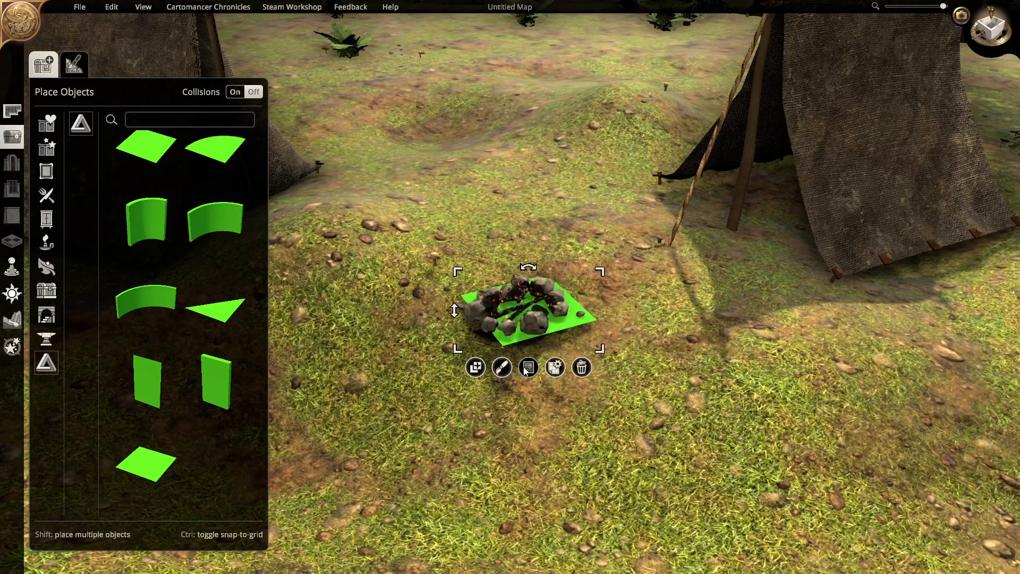
middle_click_drag(501, 441, 531, 411)
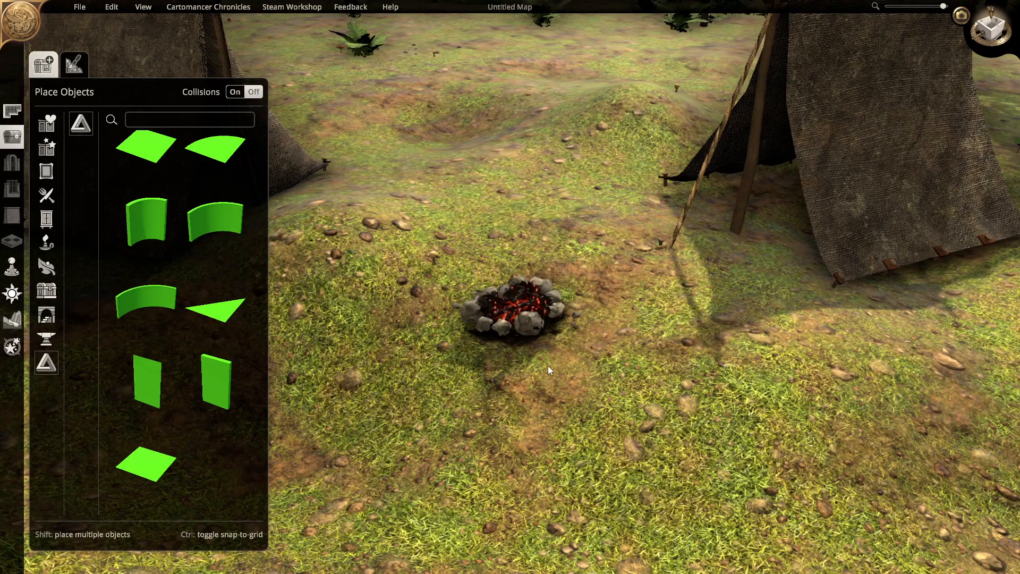
Turn the campfire's own flame on and back off
left_click(524, 324)
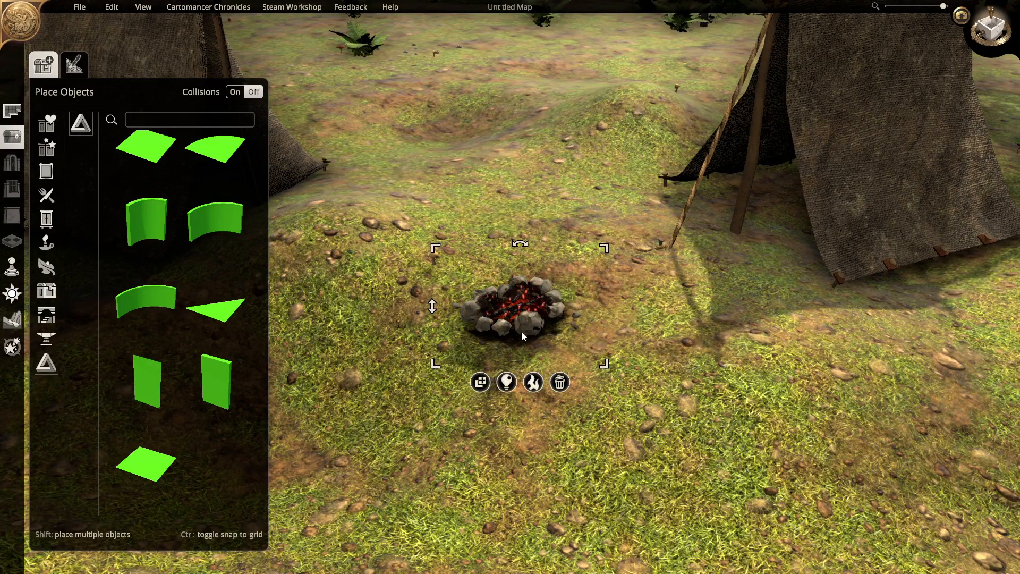
left_click(533, 382)
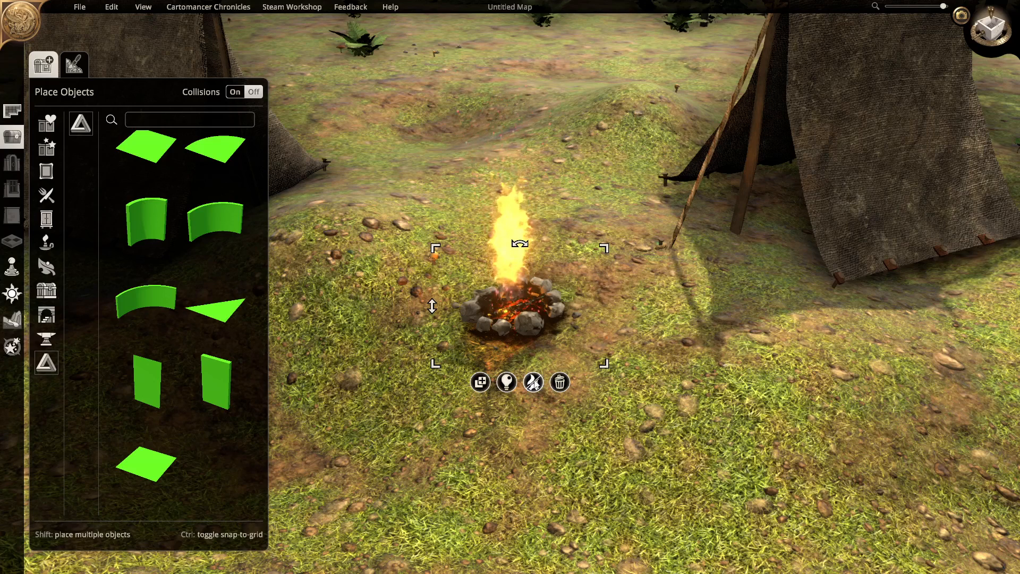
left_click(563, 496)
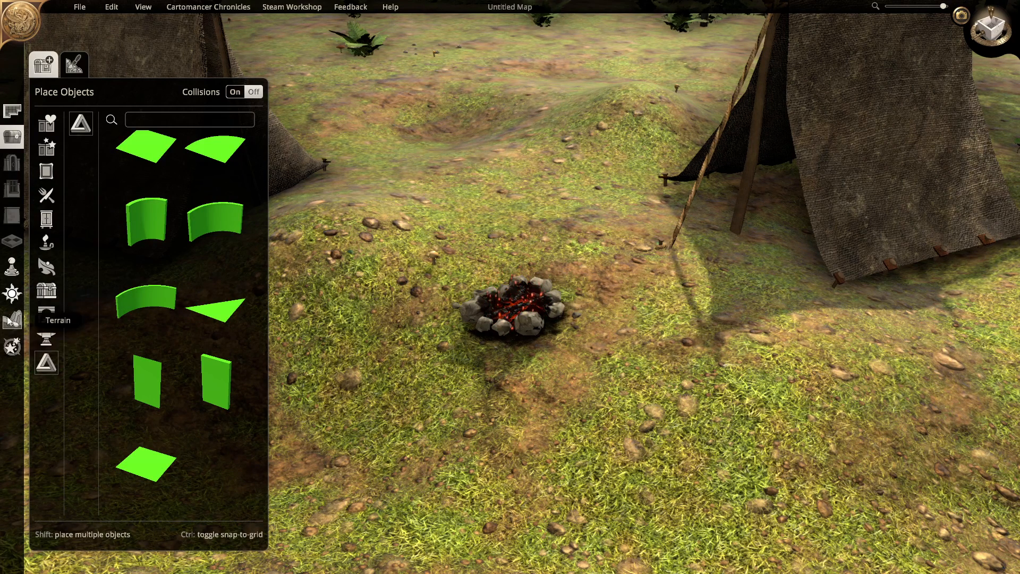
Set the map lighting to night and rotate the light direction so the shadows fall across the camp differently
left_click(12, 294)
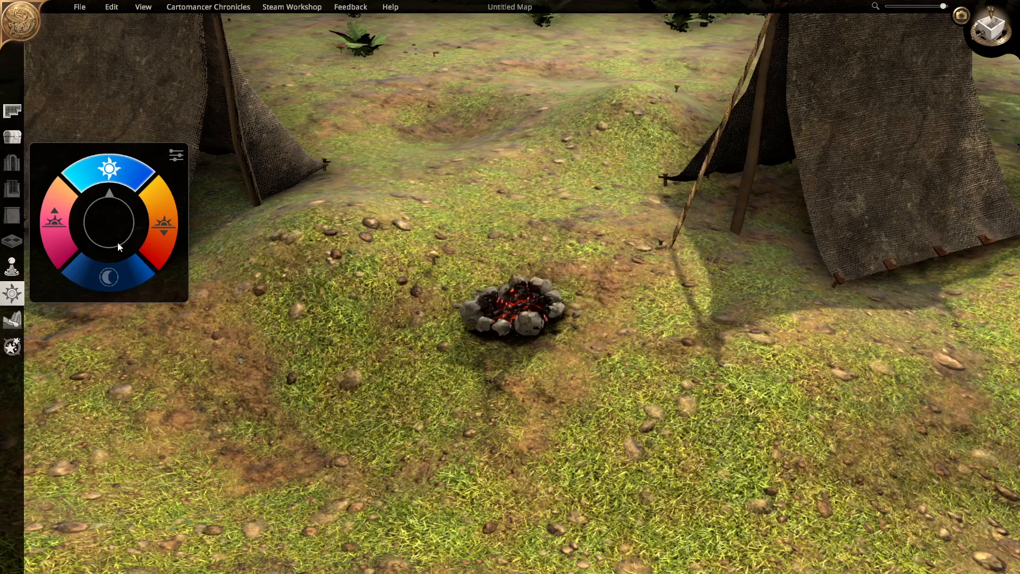
left_click(109, 277)
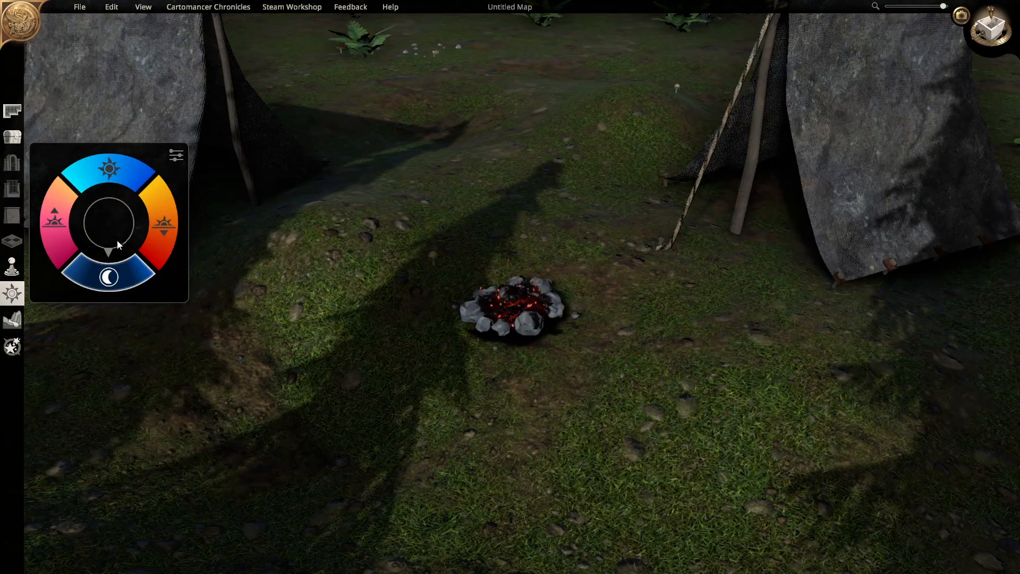
left_click(177, 155)
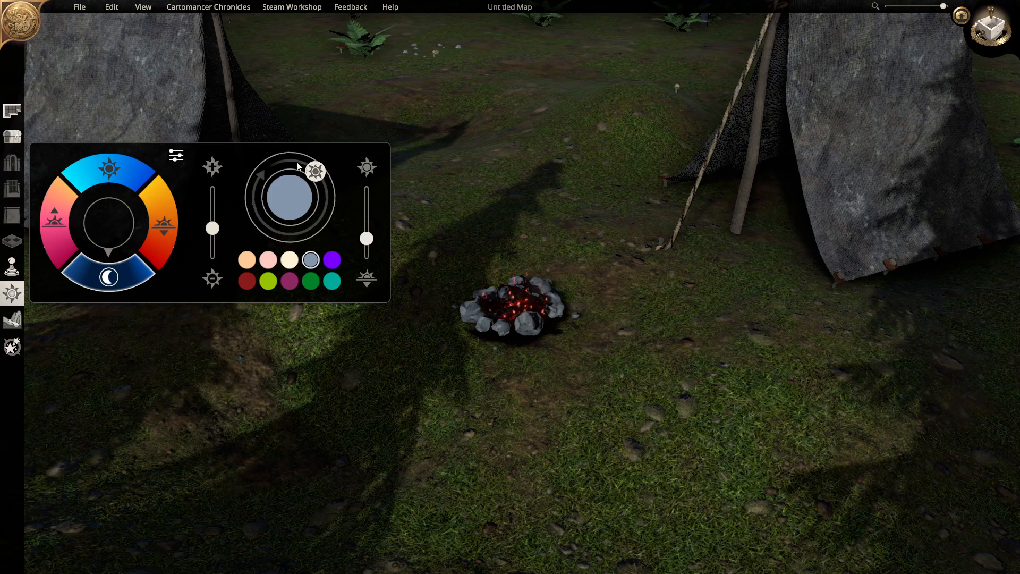
left_click_drag(316, 171, 264, 225)
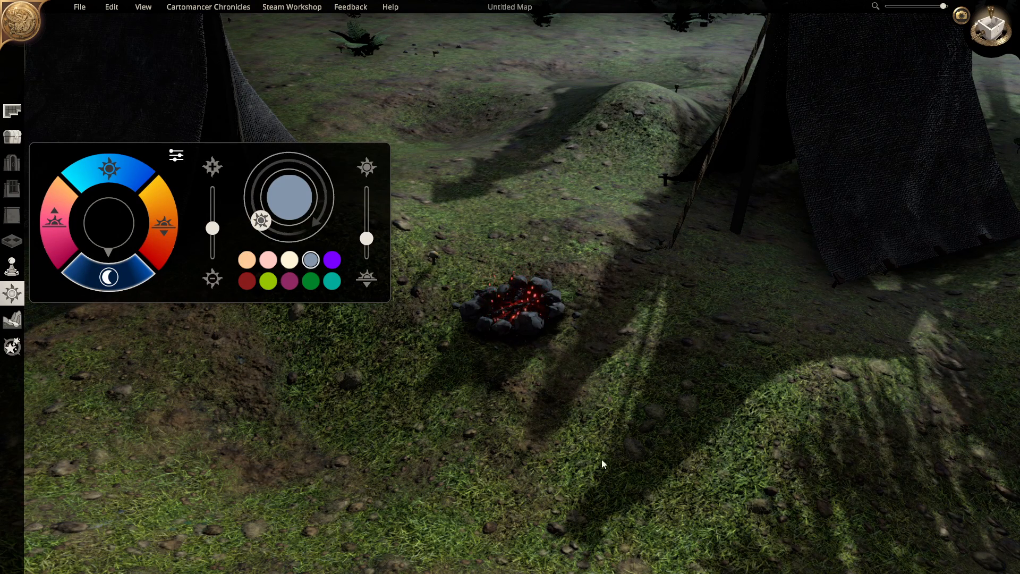
Search the placeable objects for "cooking"
left_click(12, 137)
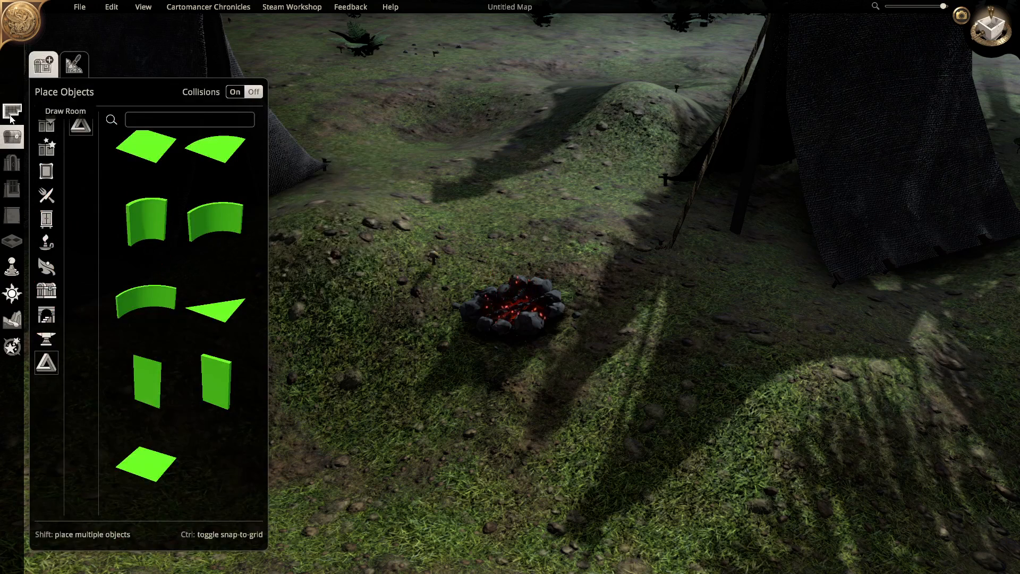
left_click(11, 115)
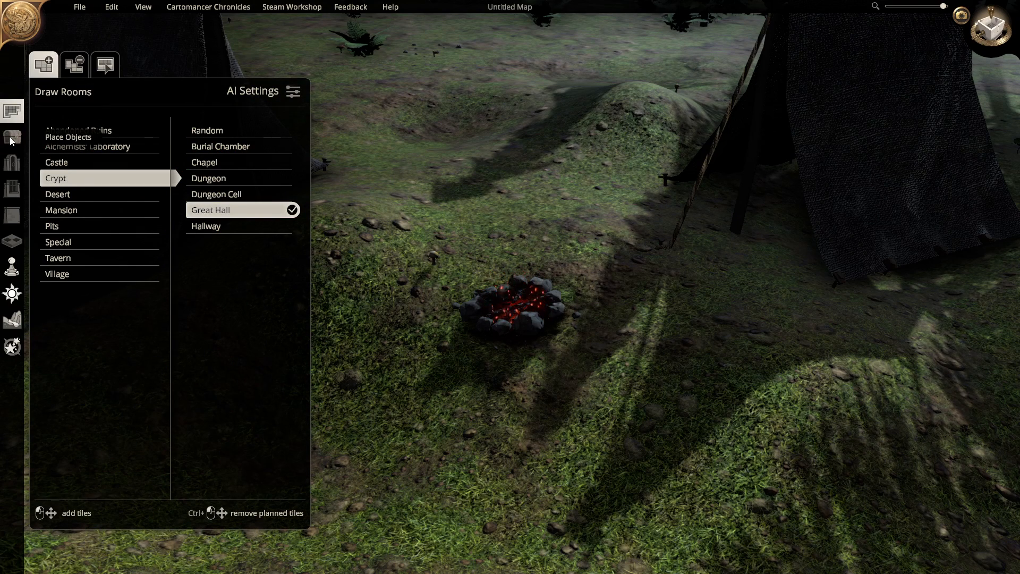
left_click(11, 138)
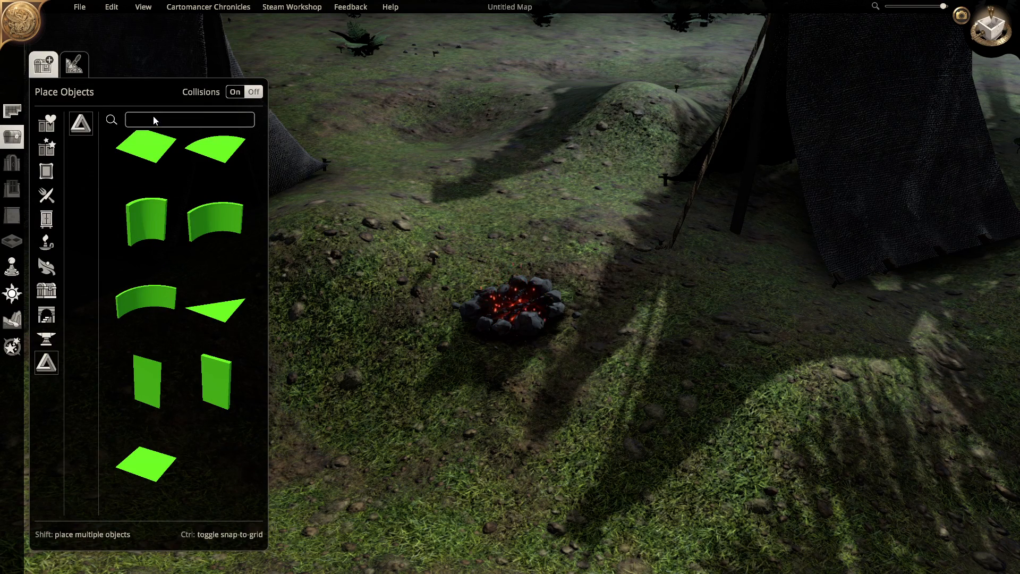
type("c")
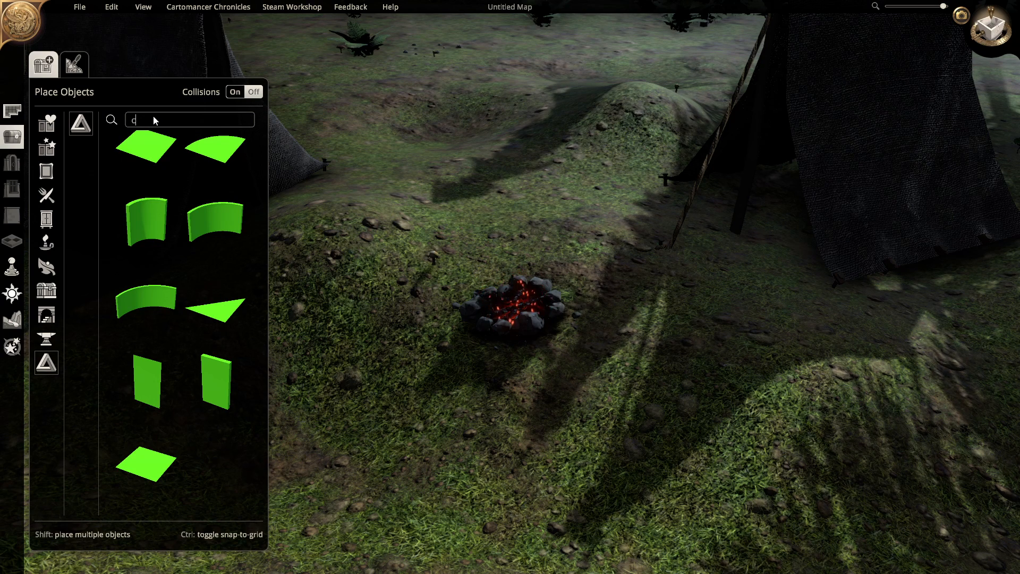
type("ooking")
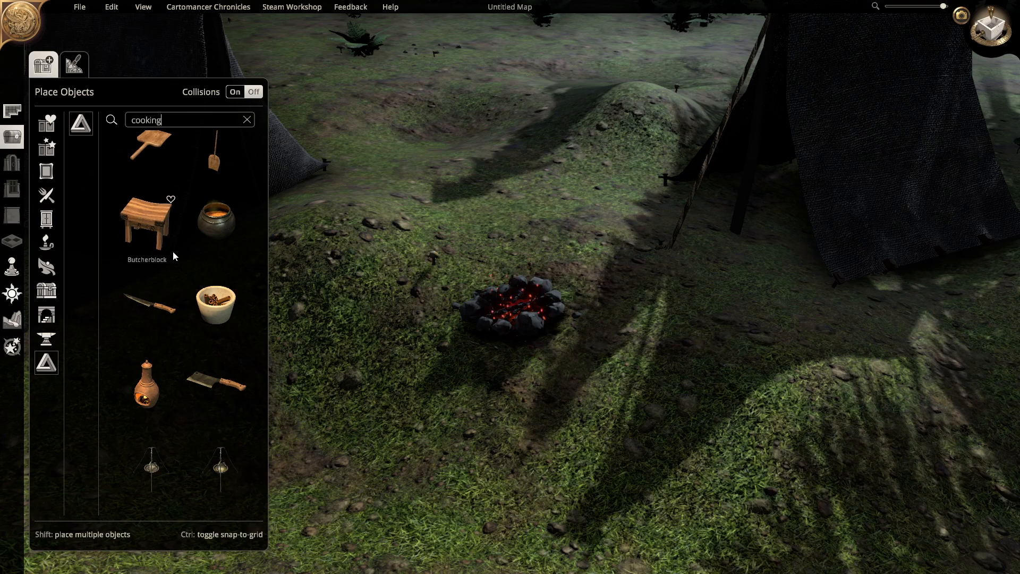
Place the tripod with the hanging cauldron over the campfire, rotated so its legs straddle the stones
scroll(211, 440, "down", 1)
left_click(211, 441)
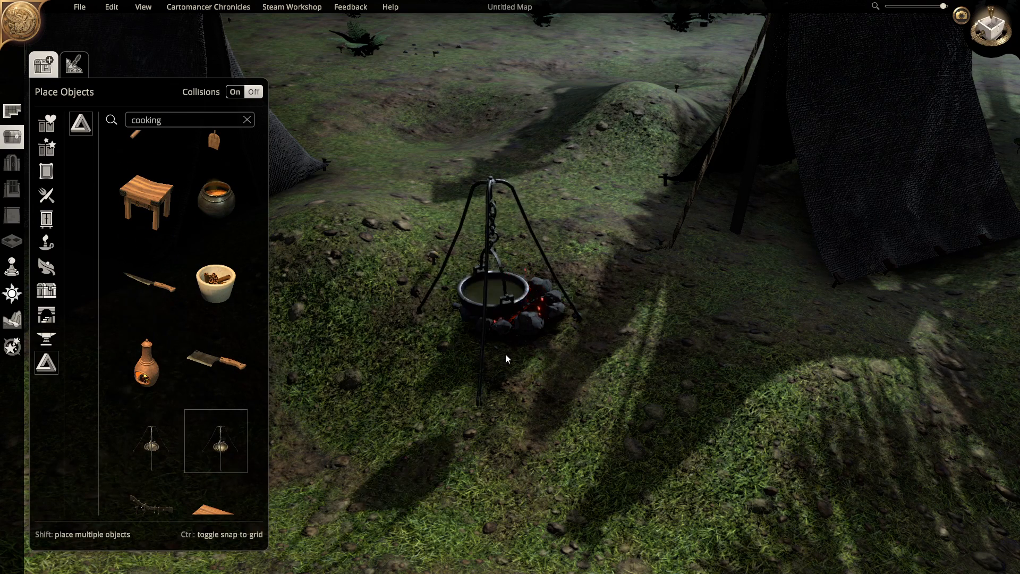
left_click(529, 313)
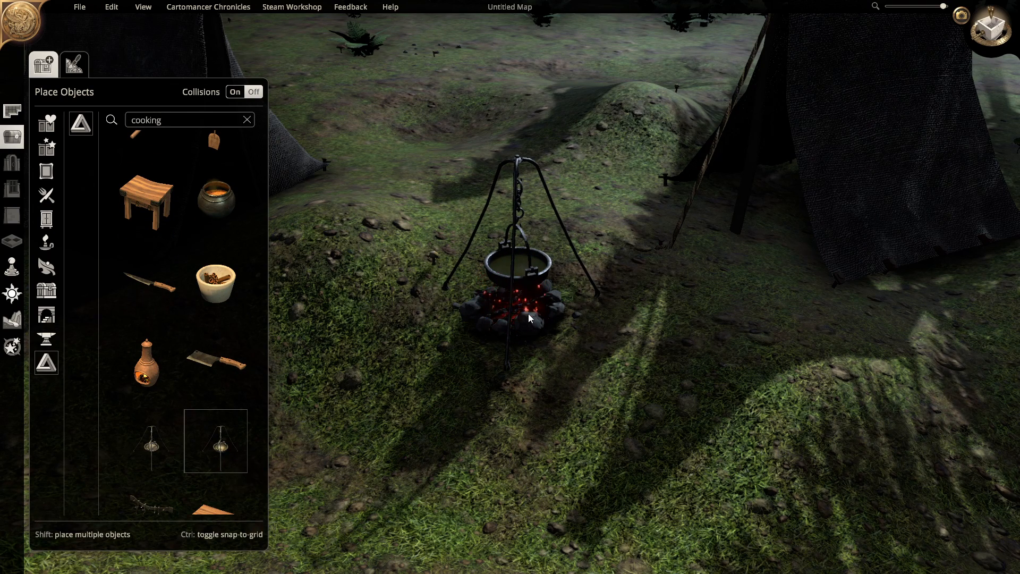
scroll(524, 311, "down", 2)
scroll(522, 316, "down", 4)
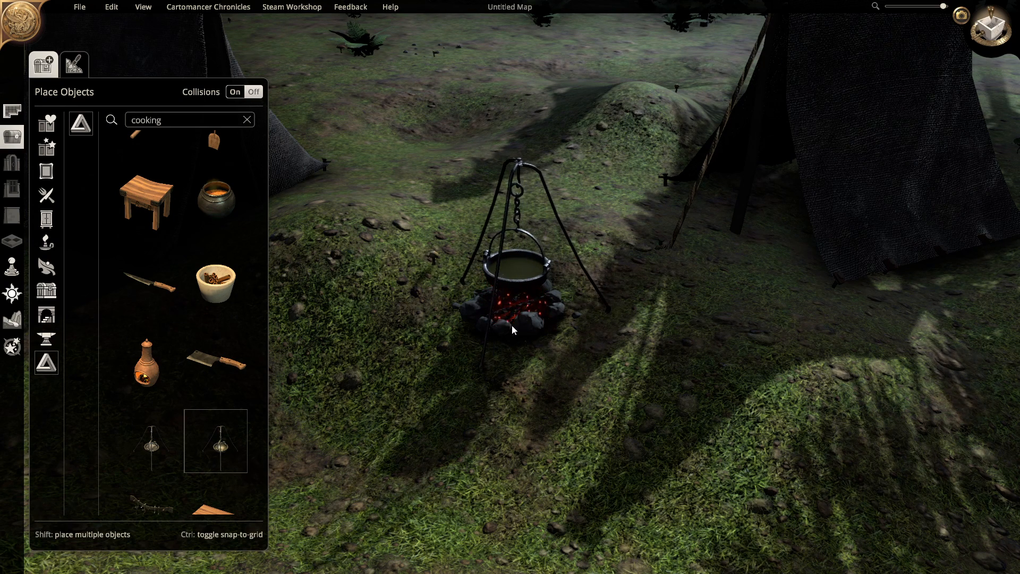
left_click(512, 325)
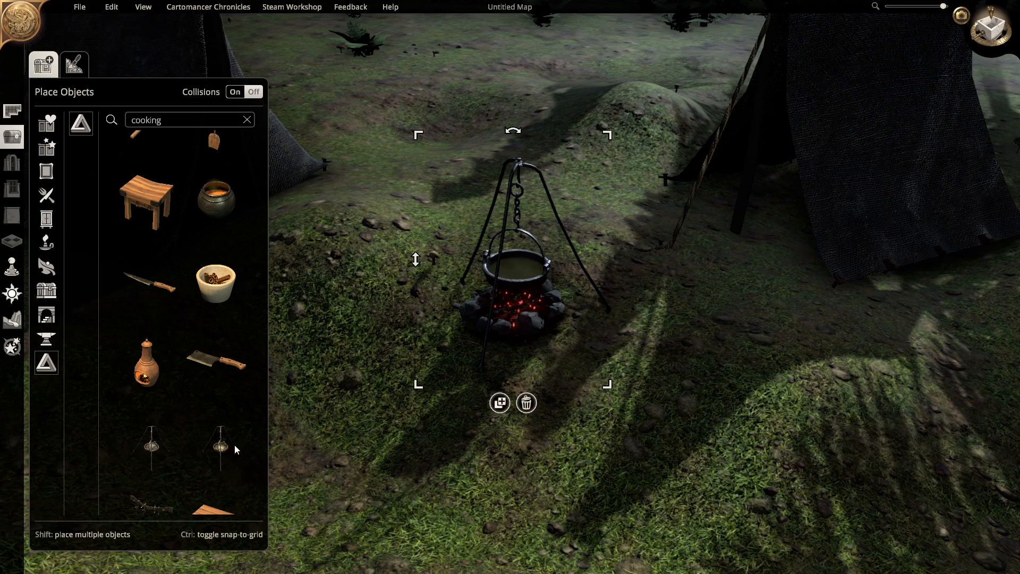
Preview the tripod with the hanging pan without placing it, and look through the remaining cooking objects
left_click(155, 454)
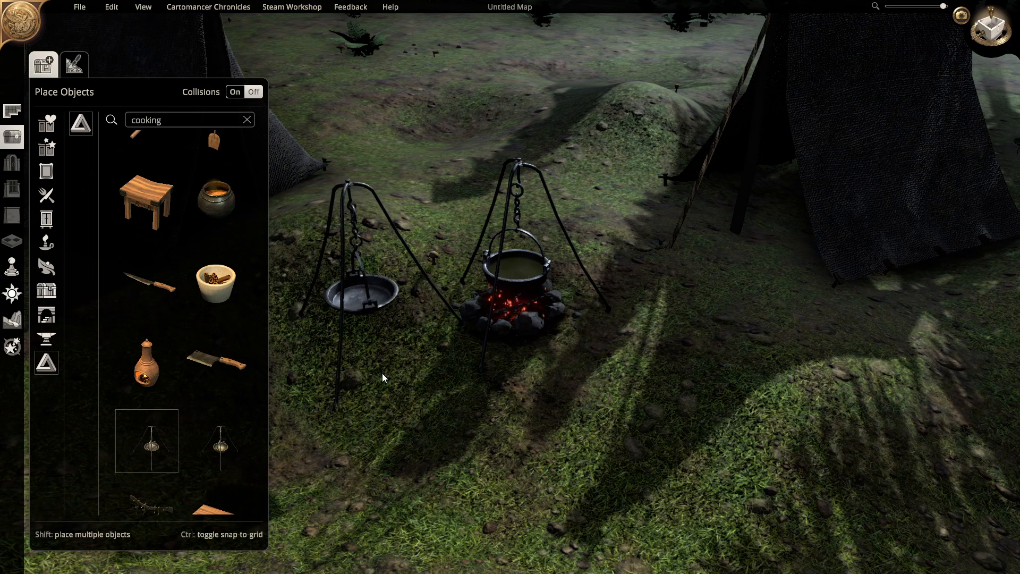
right_click(357, 366)
scroll(190, 439, "down", 3)
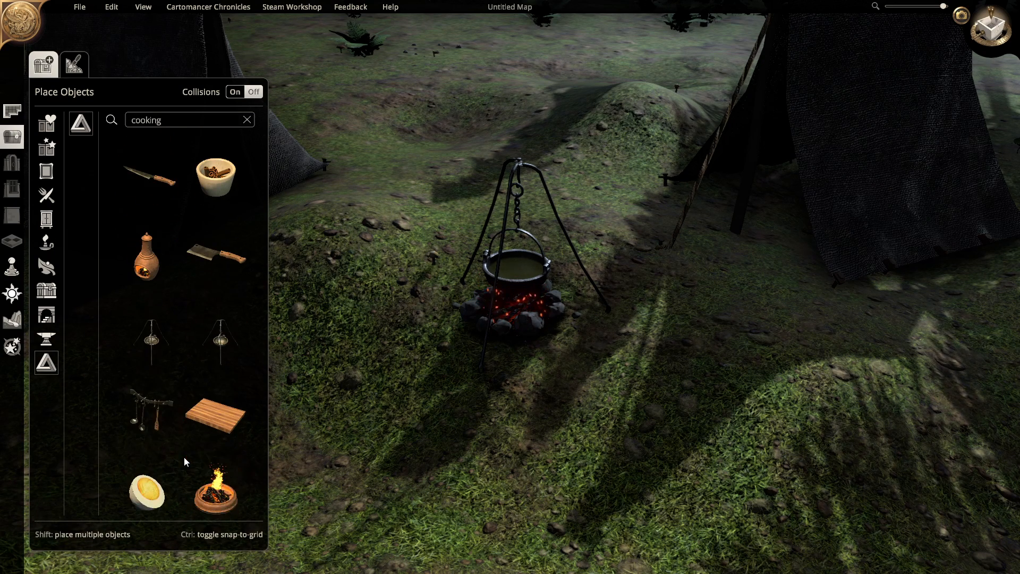
scroll(183, 456, "down", 5)
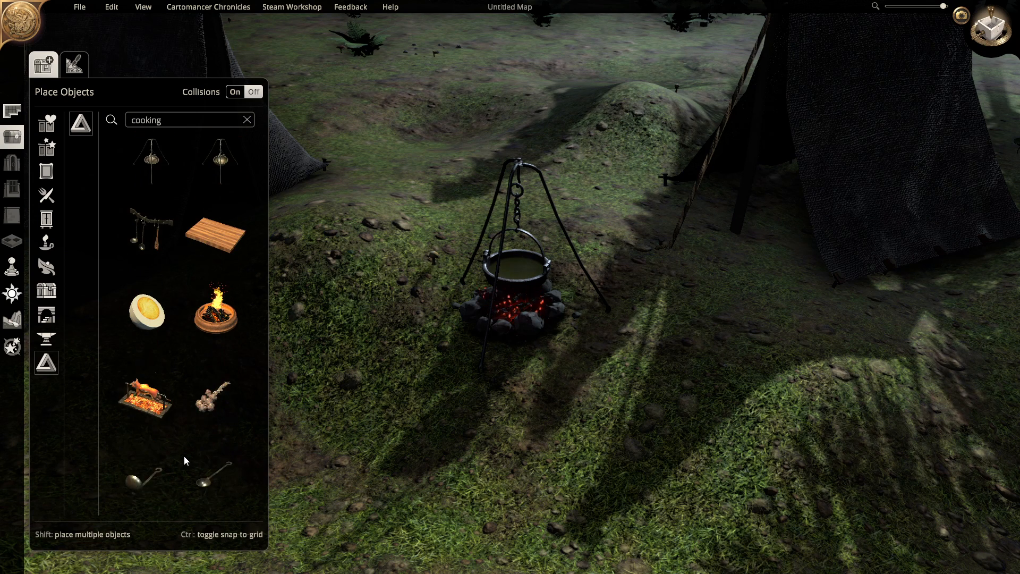
scroll(184, 456, "down", 4)
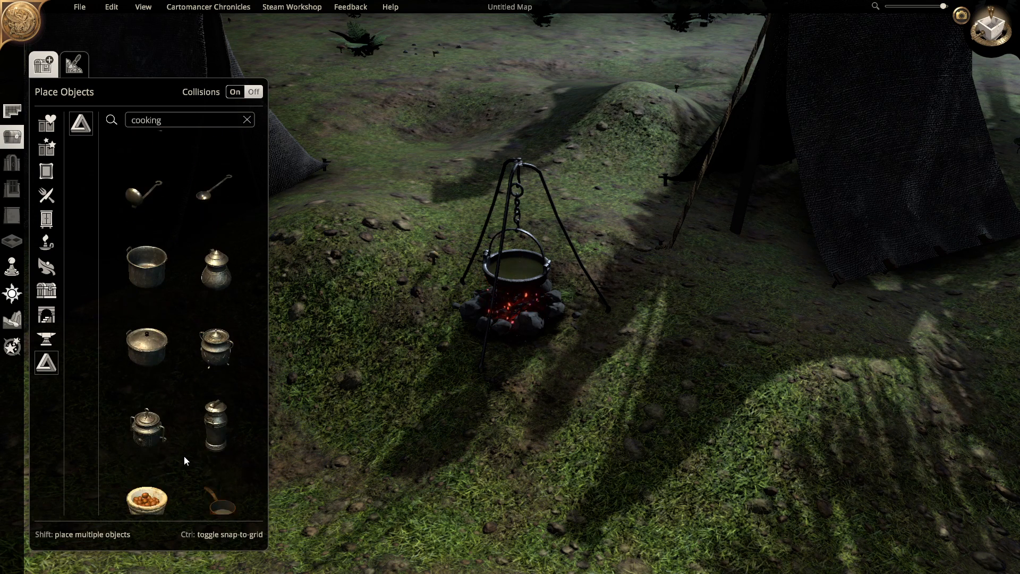
scroll(184, 456, "down", 5)
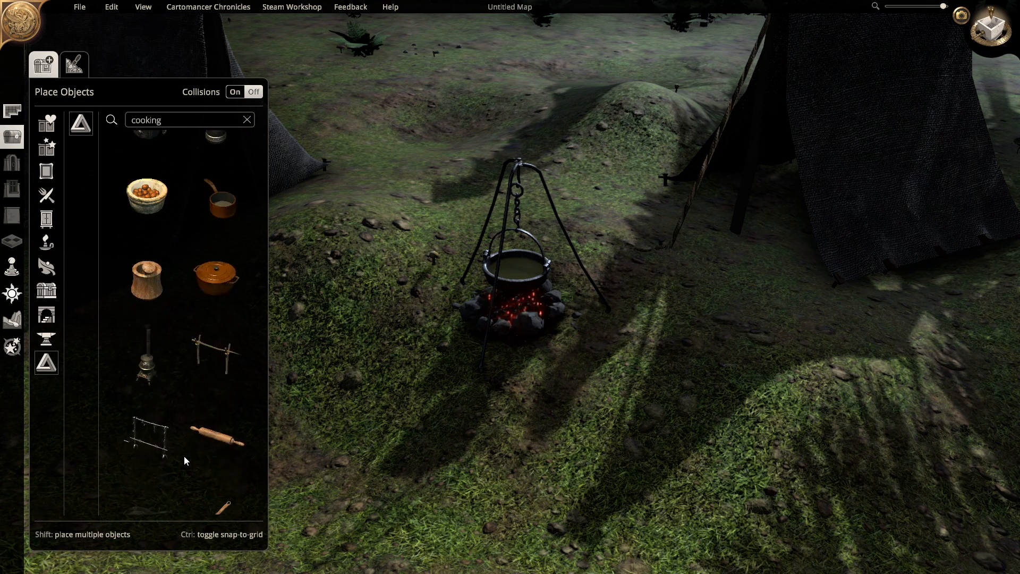
scroll(184, 455, "down", 5)
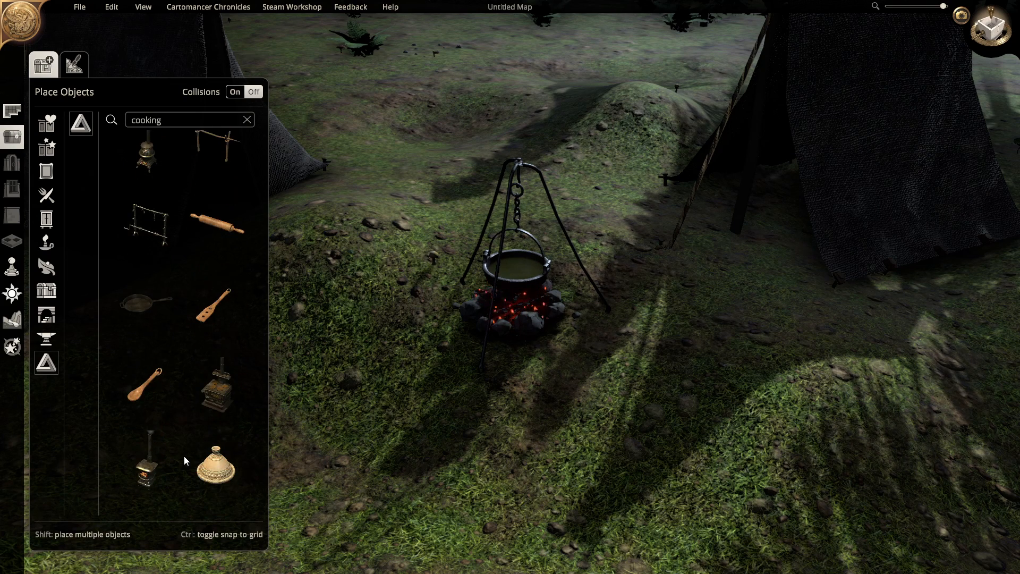
scroll(183, 456, "down", 5)
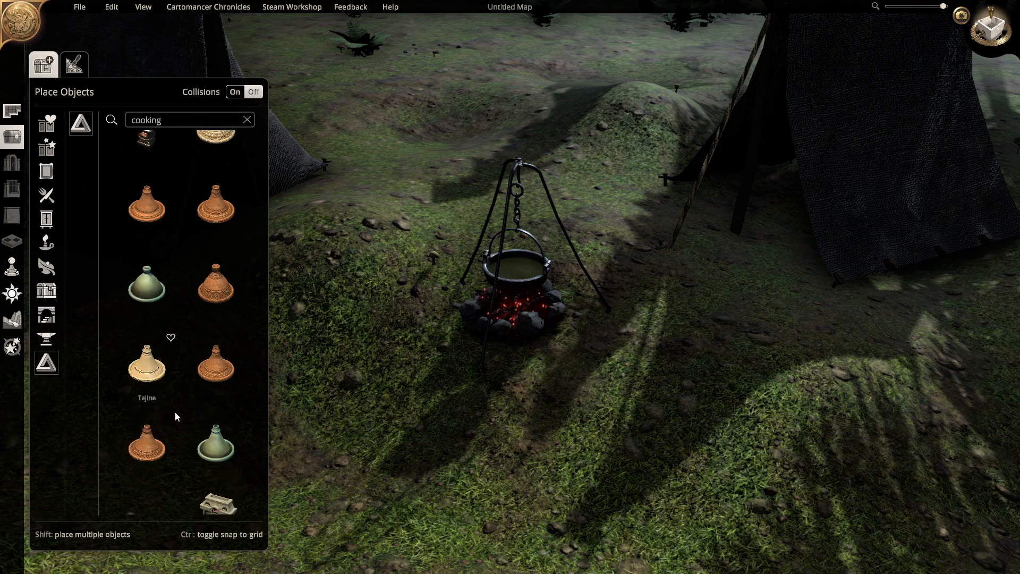
scroll(176, 417, "down", 3)
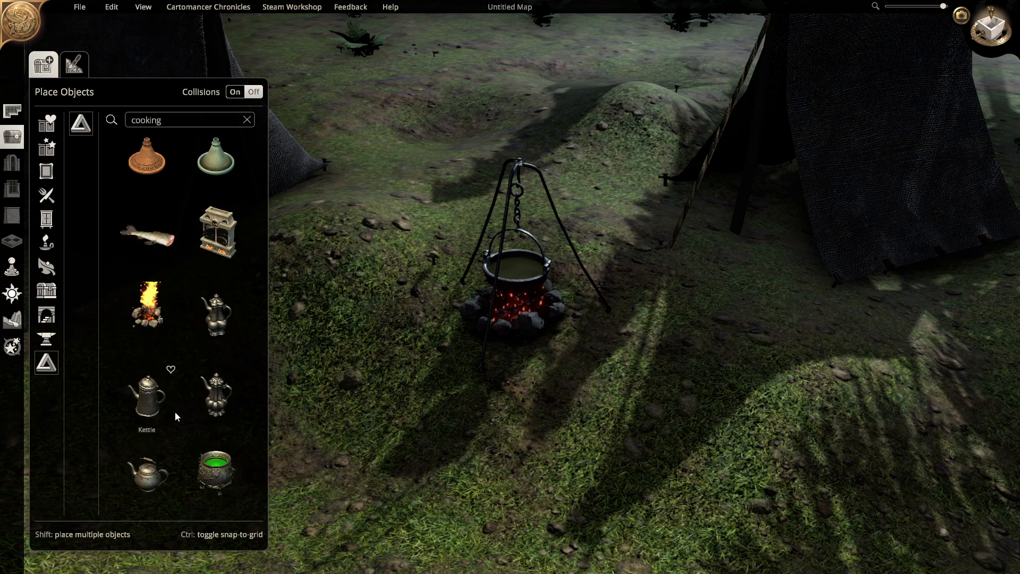
Browse the natural mushroom objects and place the orange-brown mushroom cluster on the ground at the foot of the tent nearest the camera
left_click(49, 265)
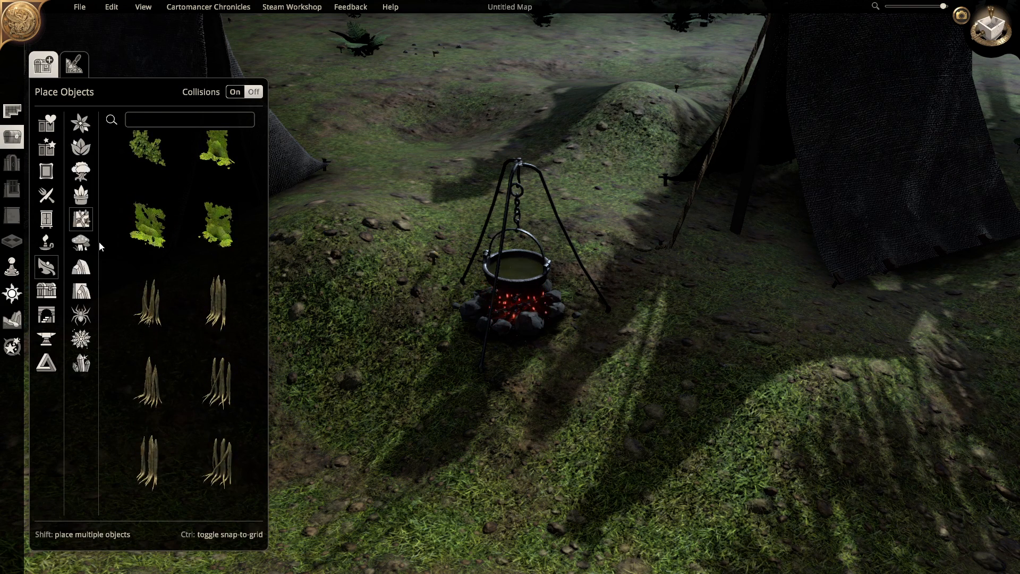
left_click(81, 242)
left_click(146, 366)
right_click(852, 292)
scroll(178, 297, "down", 5)
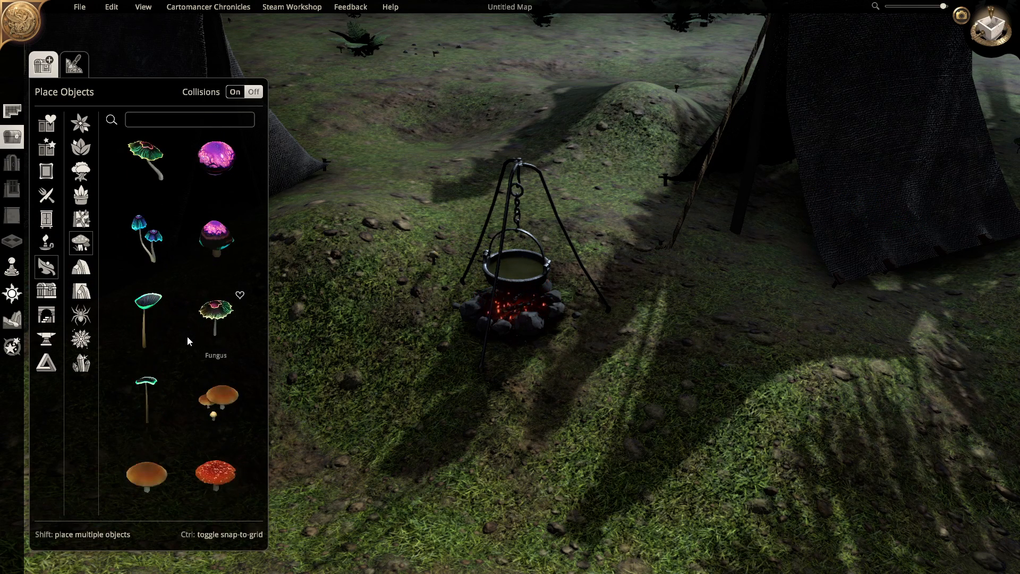
scroll(187, 336, "up", 3)
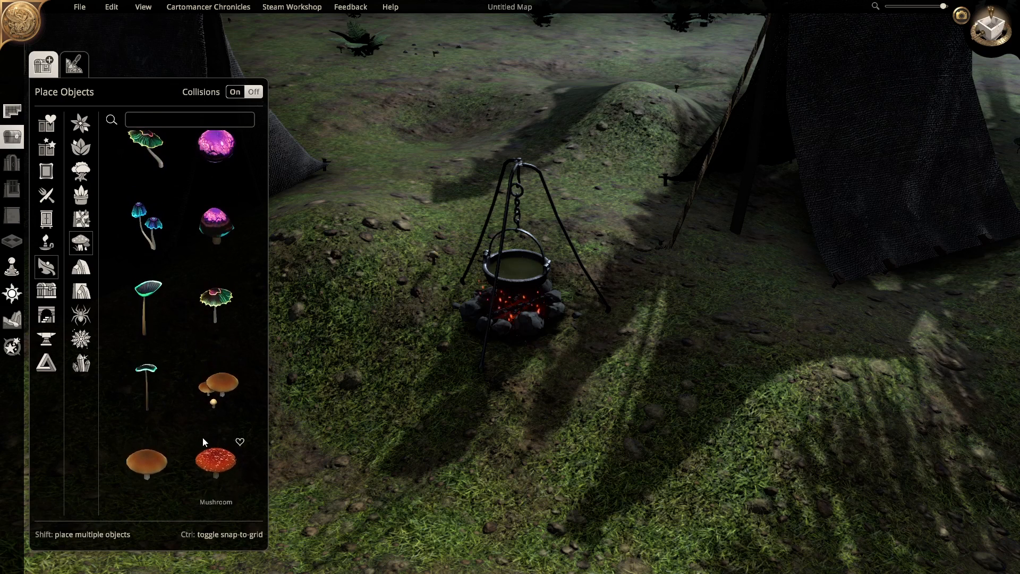
left_click(206, 402)
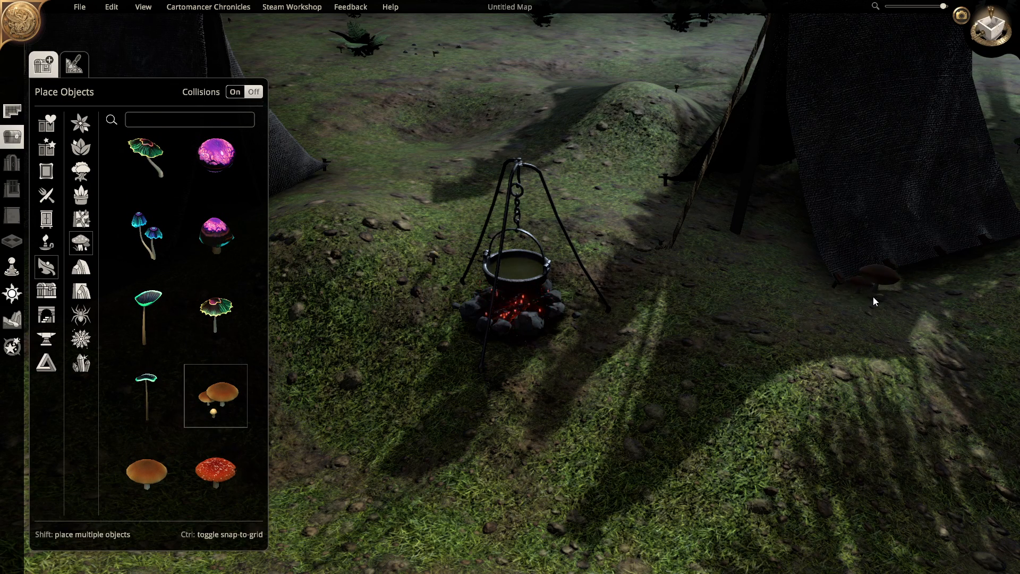
left_click(849, 301)
left_click(683, 410)
mouse_move(790, 385)
middle_mouse_down()
mouse_move(756, 383)
mouse_move(789, 379)
middle_mouse_up()
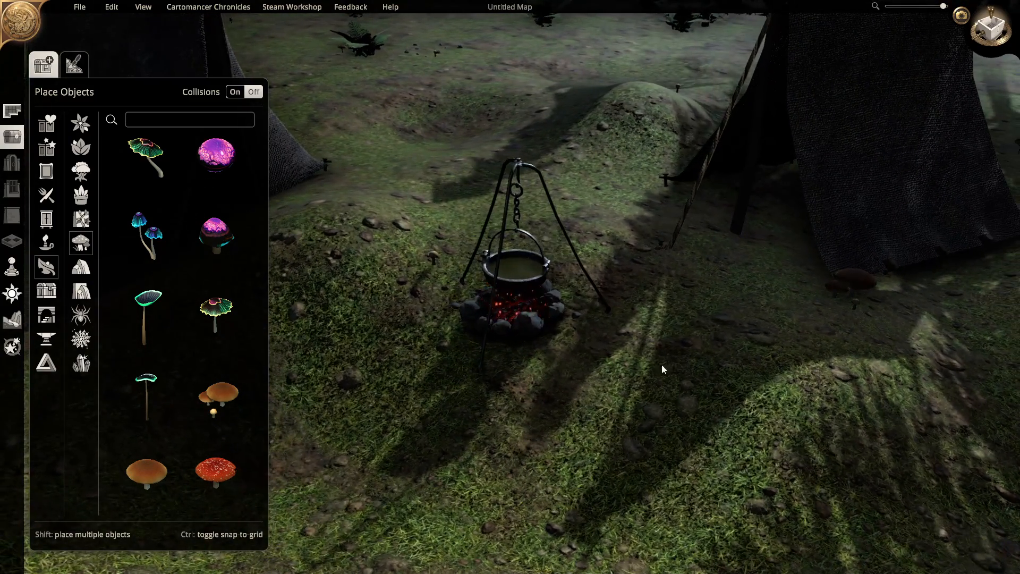
Place a small rubble pile beside the grassy mound behind the campfire and scattered pebbles in the dirt hollow near it
scroll(150, 183, "up", 3)
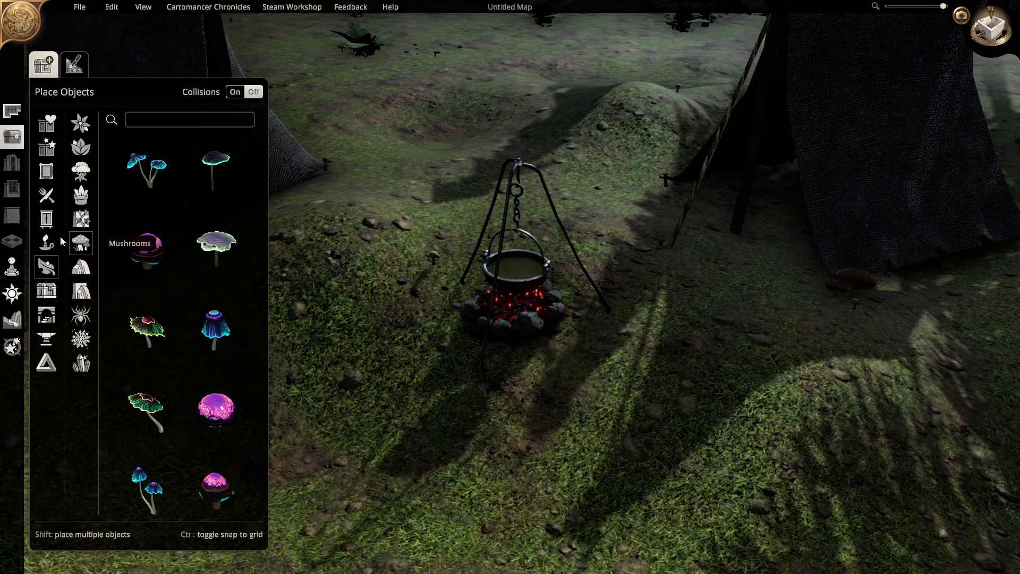
left_click(77, 271)
left_click(245, 252)
left_click(629, 177)
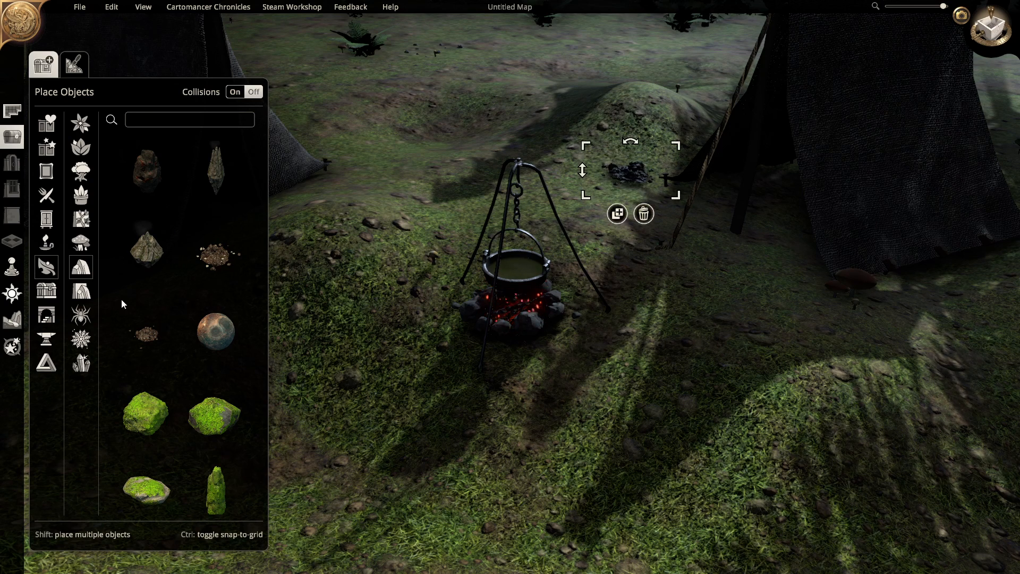
scroll(162, 416, "down", 5)
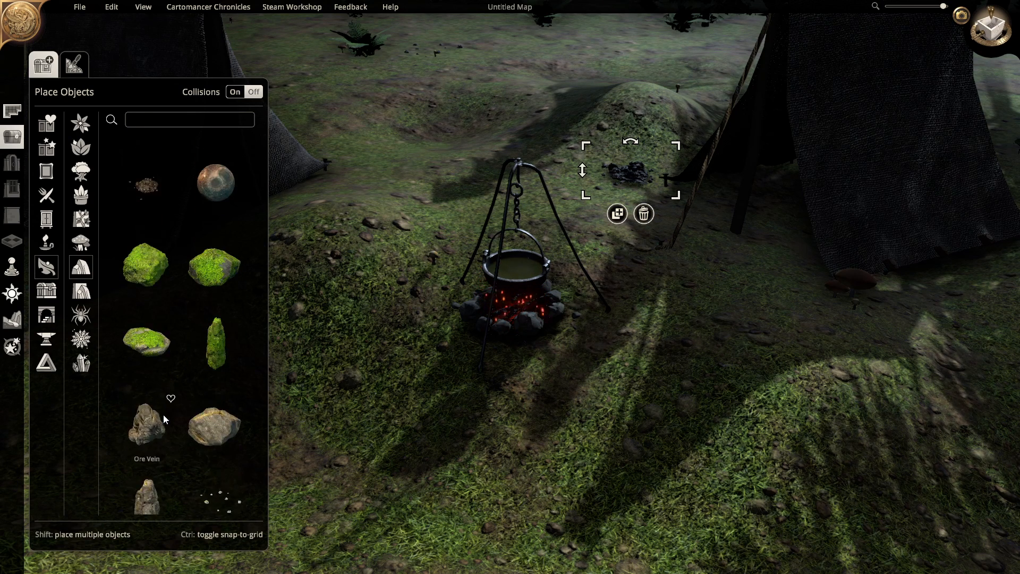
left_click(201, 365)
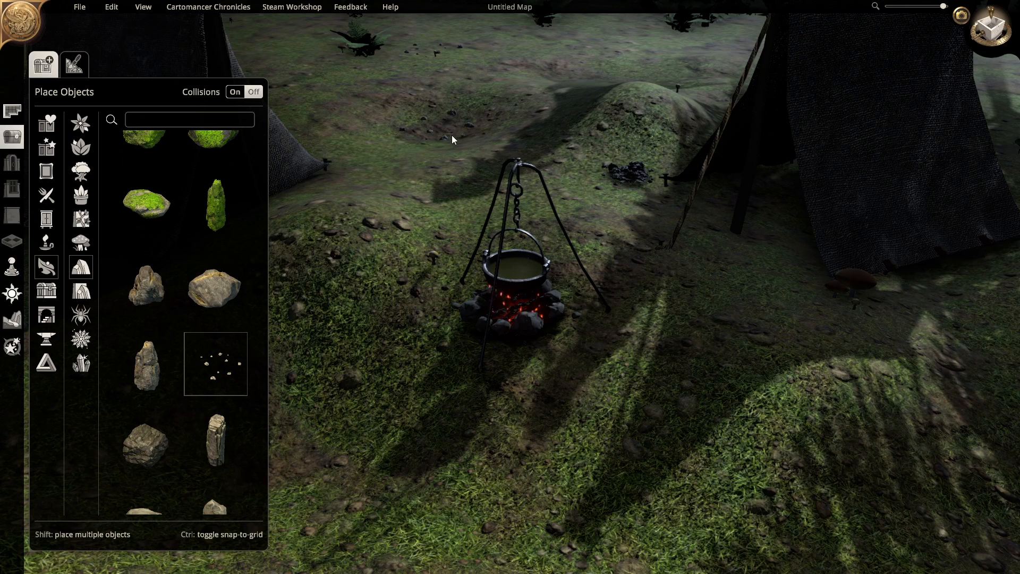
left_click(450, 134)
scroll(213, 433, "down", 4)
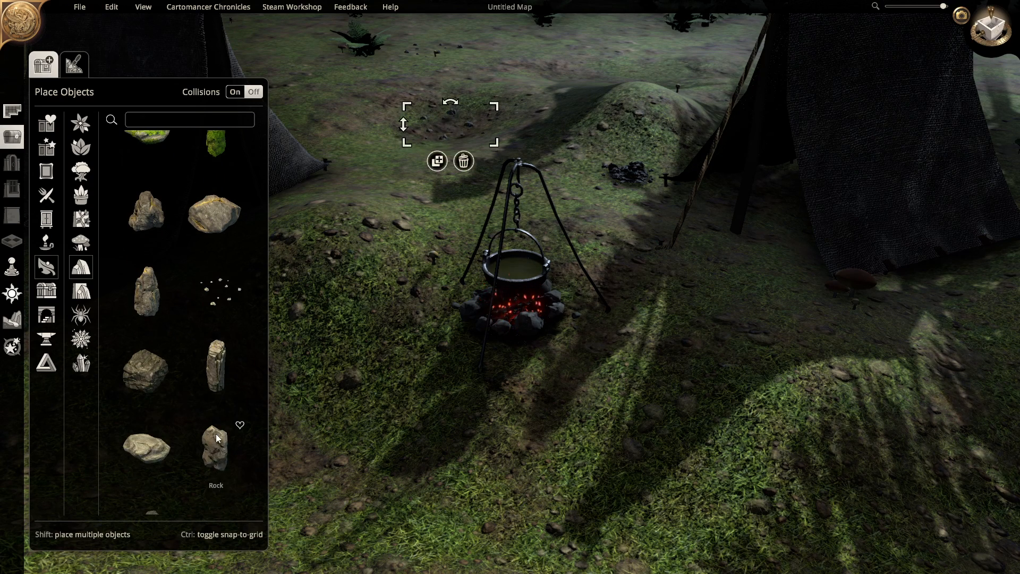
scroll(159, 448, "down", 3)
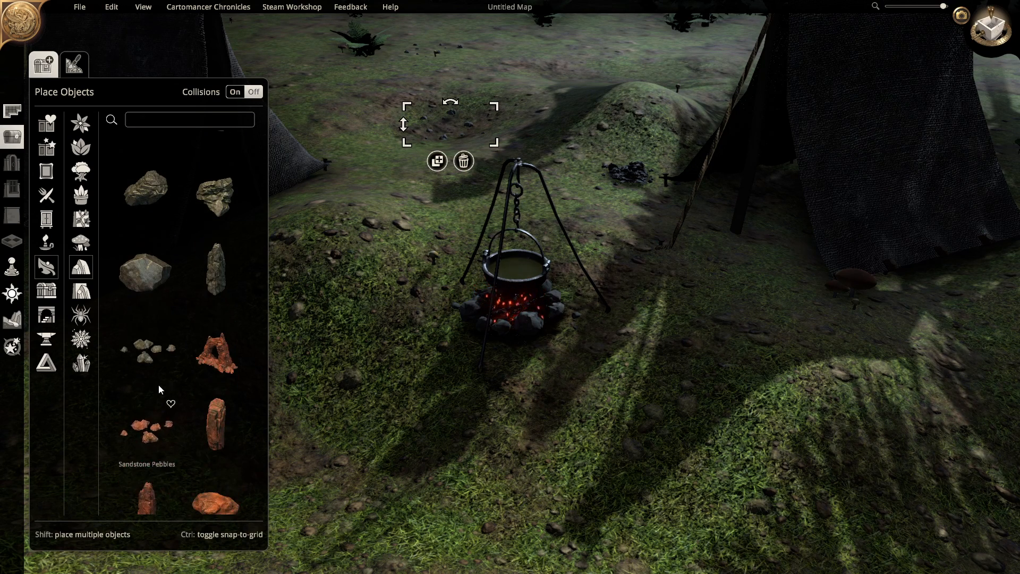
left_click(154, 361)
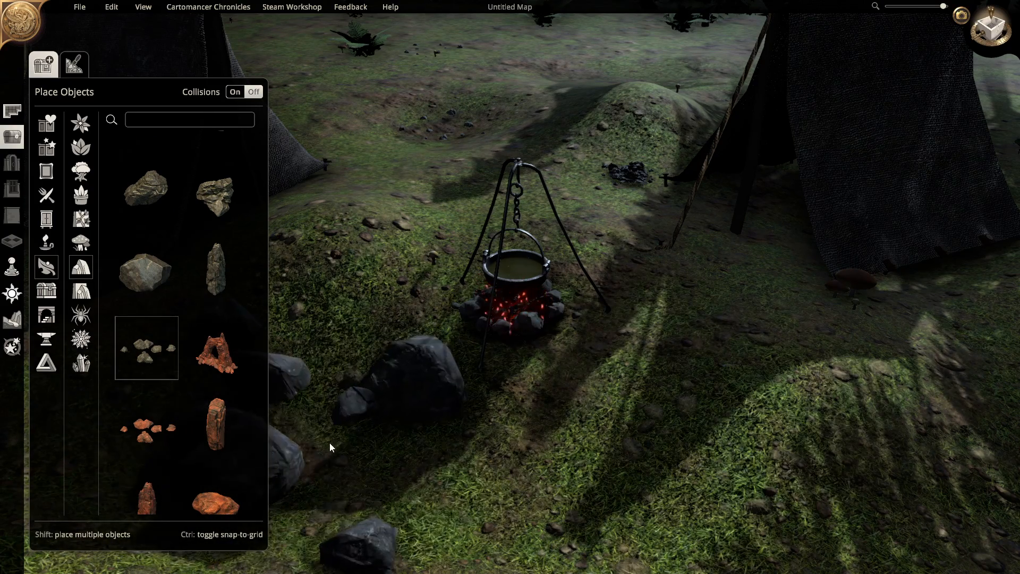
right_click(294, 416)
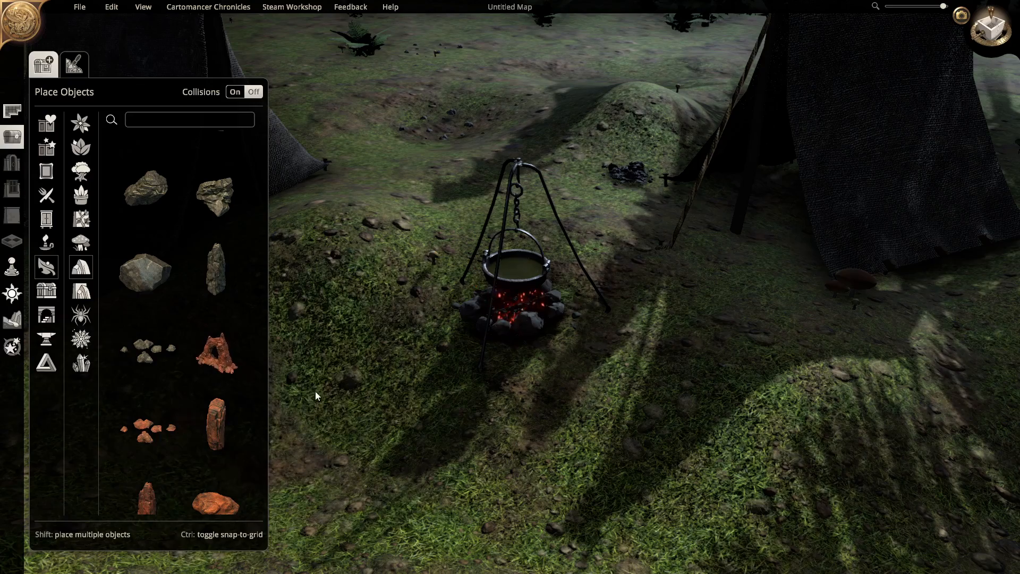
left_click(14, 140)
middle_click_drag(638, 449, 633, 420)
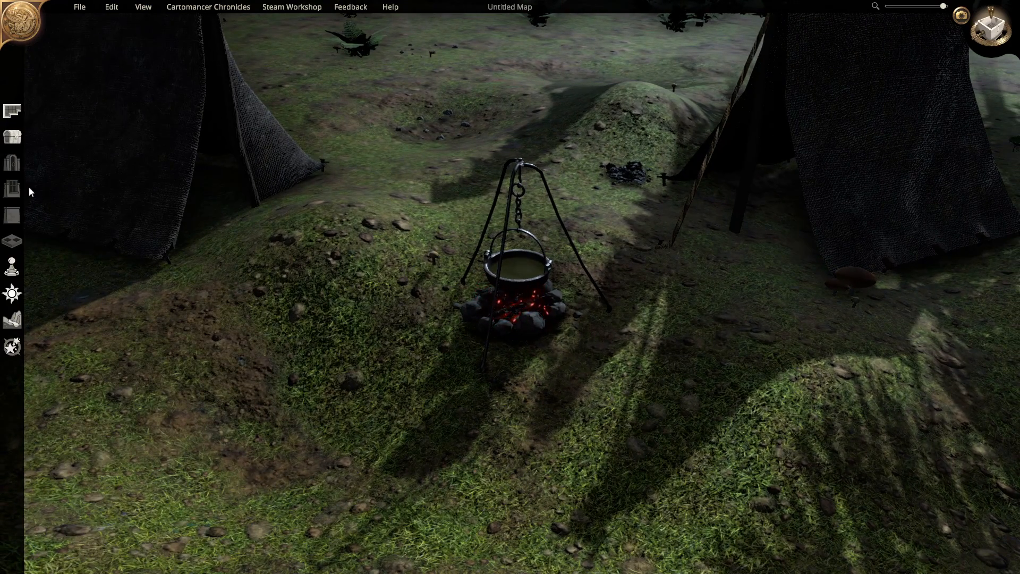
Search the placeable objects for "log" and place the fallen log beside the campfire, rotated diagonally in front of the tent
left_click(12, 137)
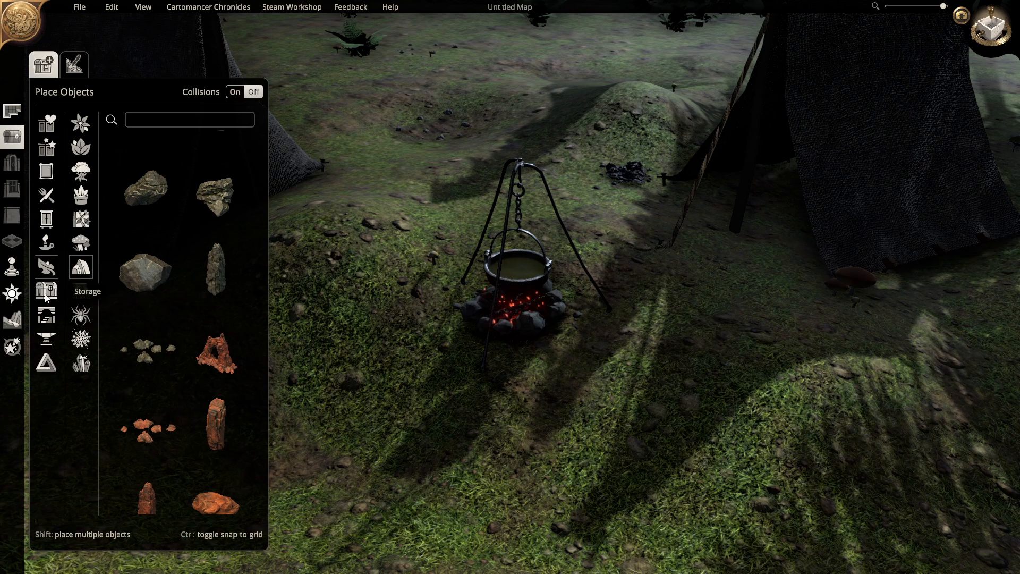
left_click(173, 119)
type("log")
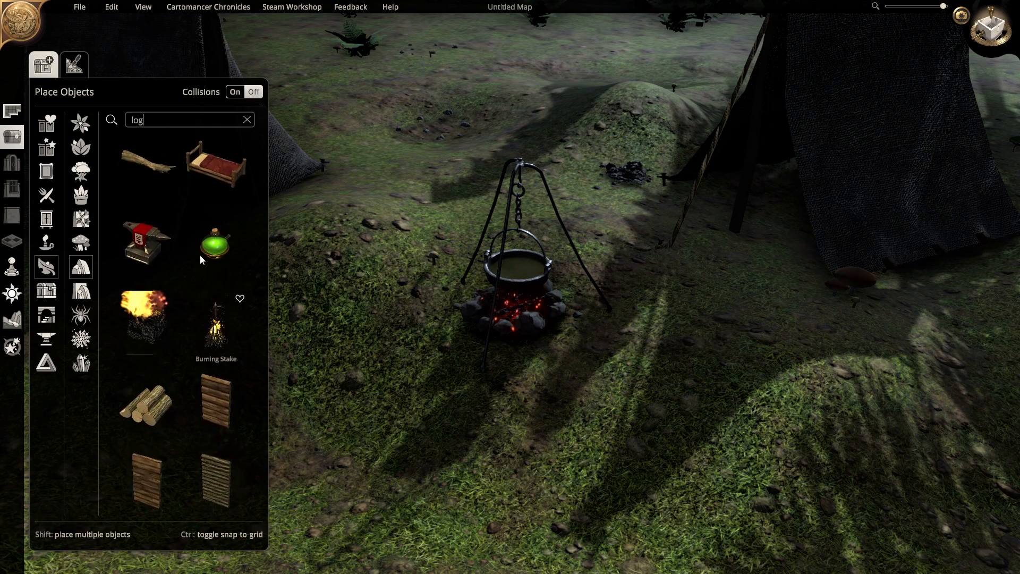
left_click(141, 173)
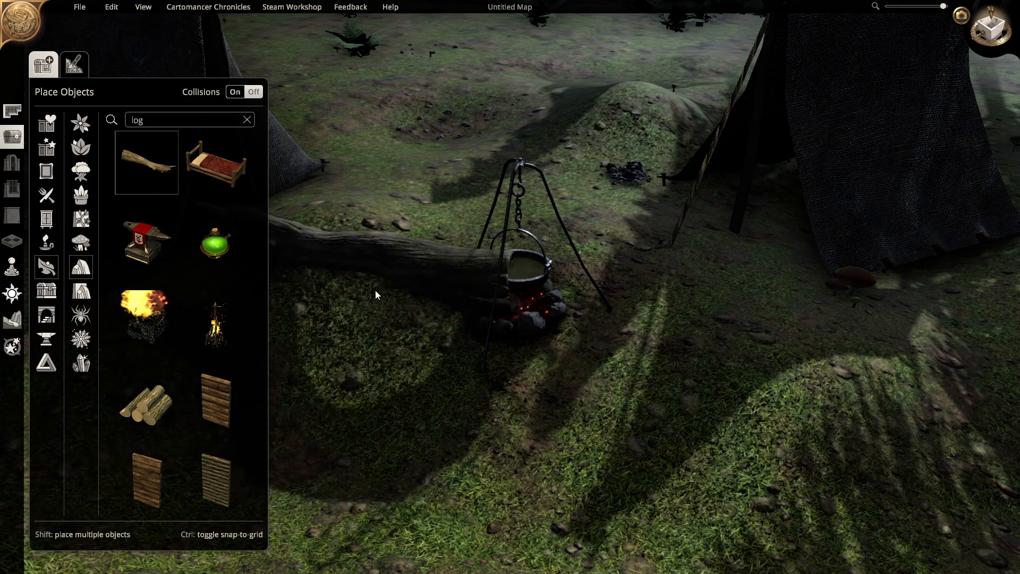
scroll(671, 308, "down", 3)
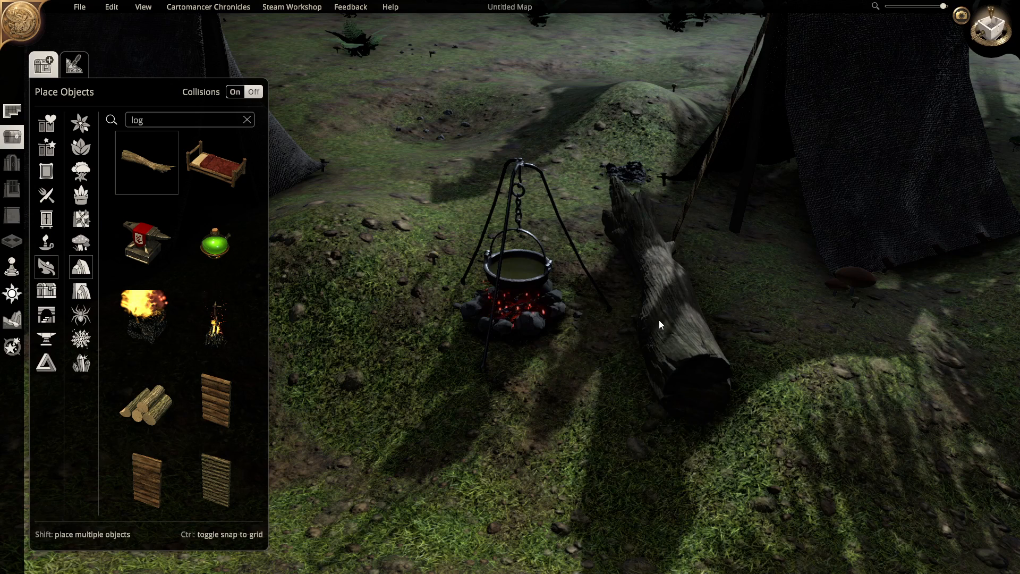
scroll(660, 320, "up", 2)
left_click(668, 312)
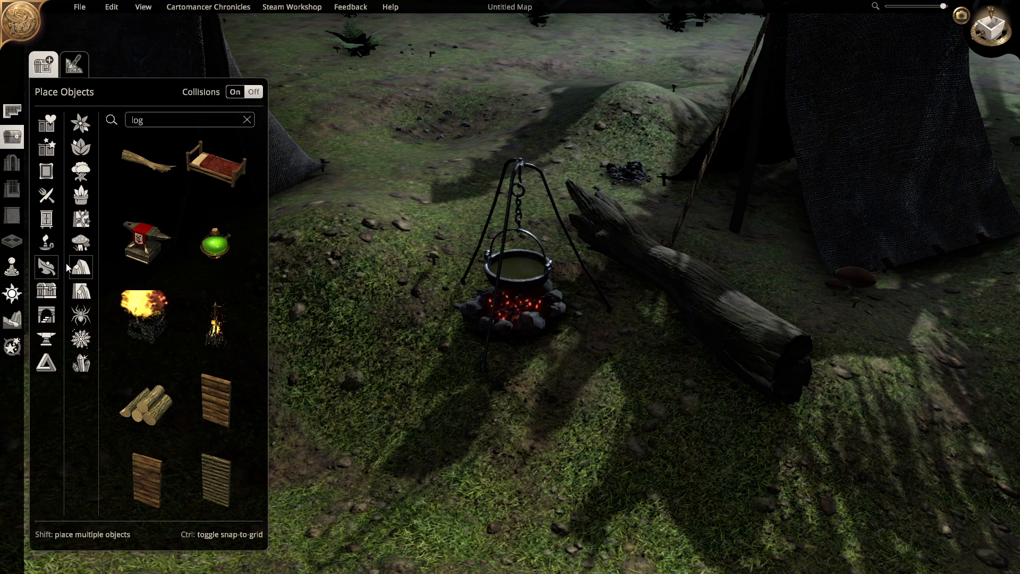
Search the placeable objects for "camping chair" and look through the results for suitable campfire seating
type("campi")
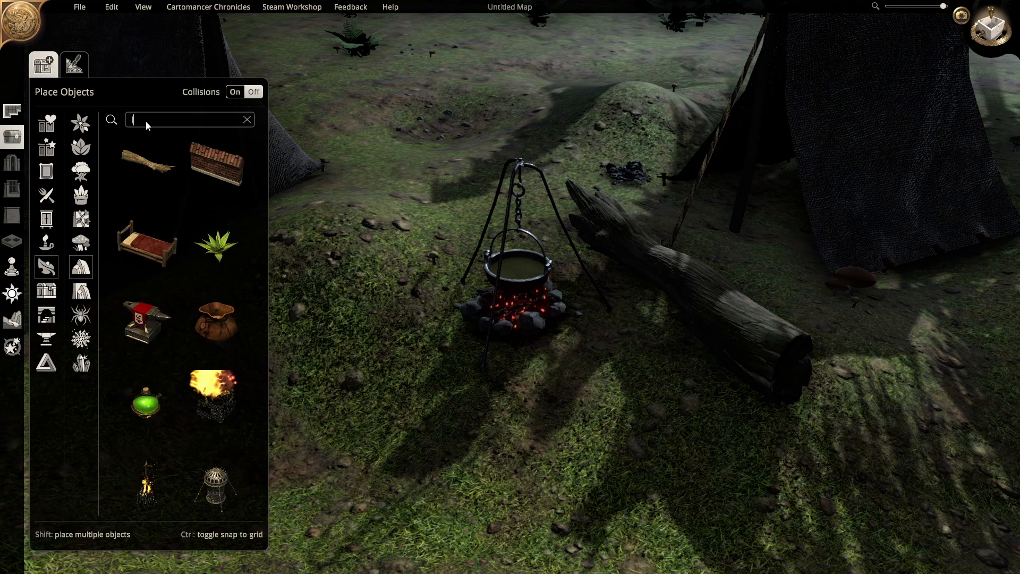
type("ng")
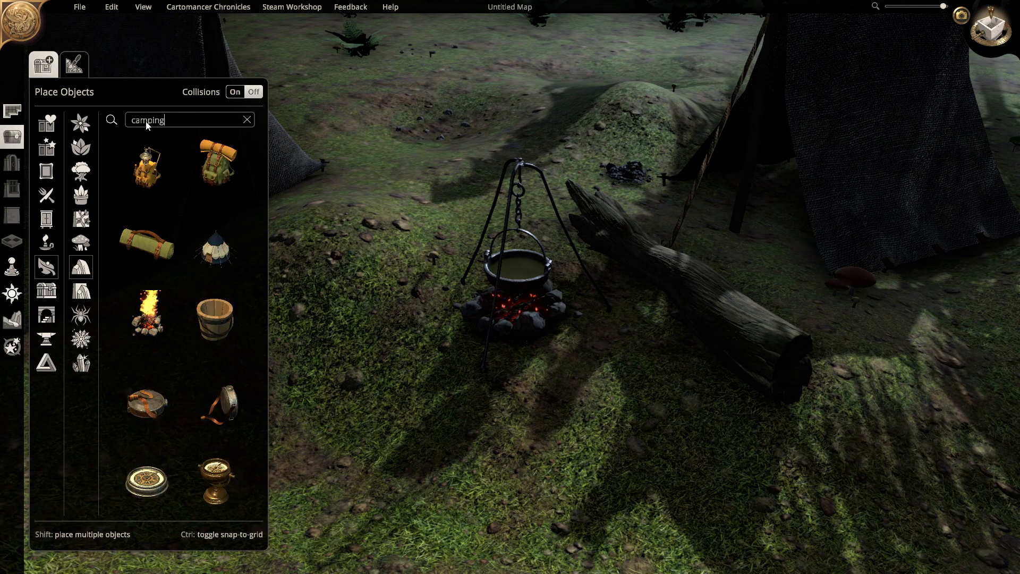
type(" chair")
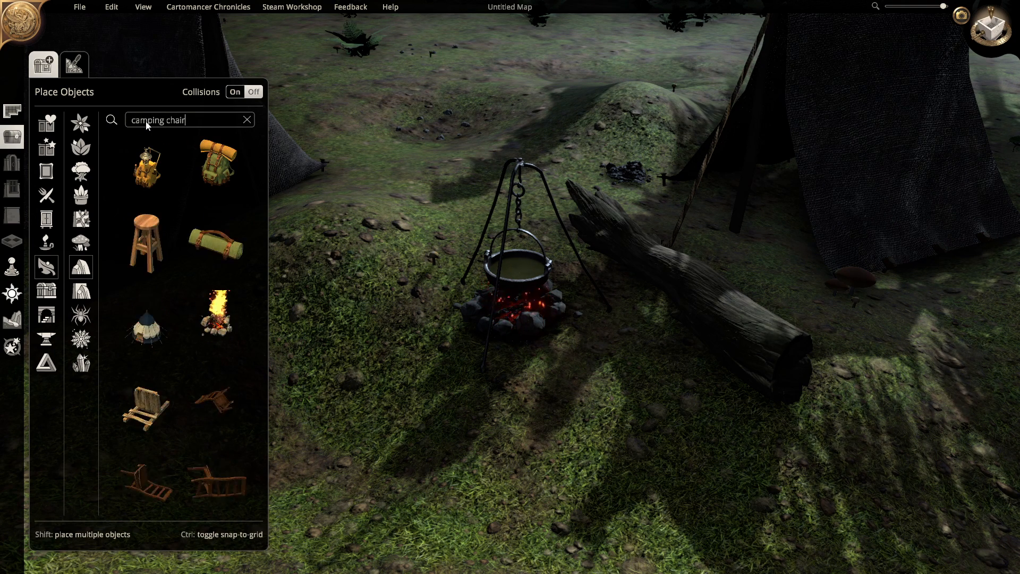
scroll(173, 433, "down", 3)
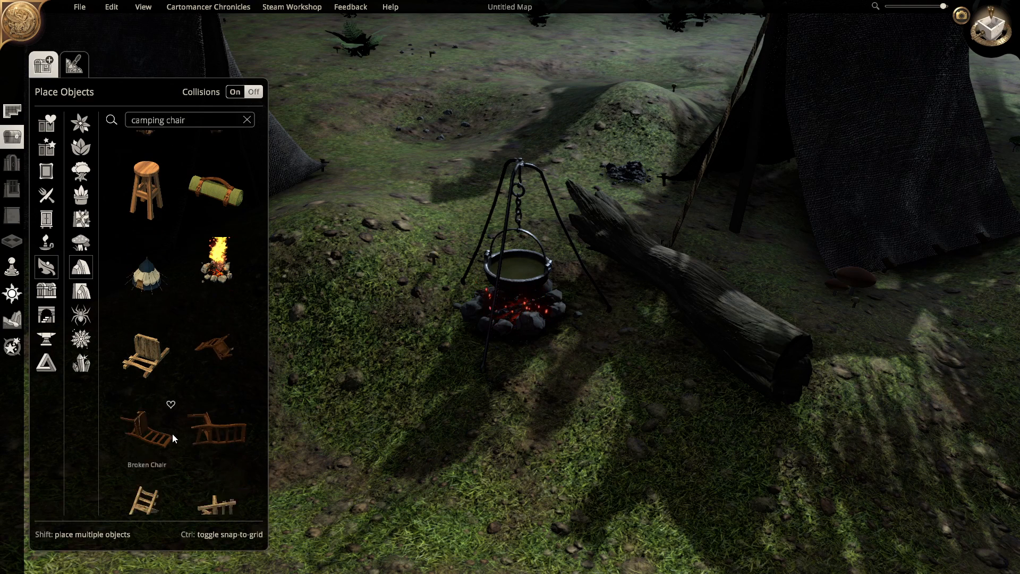
scroll(168, 426, "up", 2)
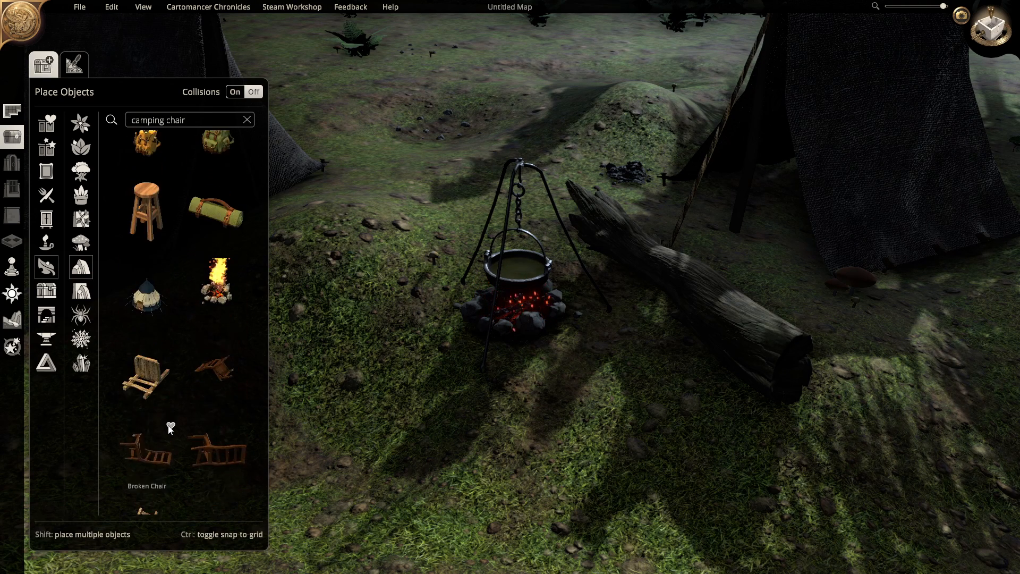
scroll(167, 424, "down", 5)
scroll(168, 425, "down", 6)
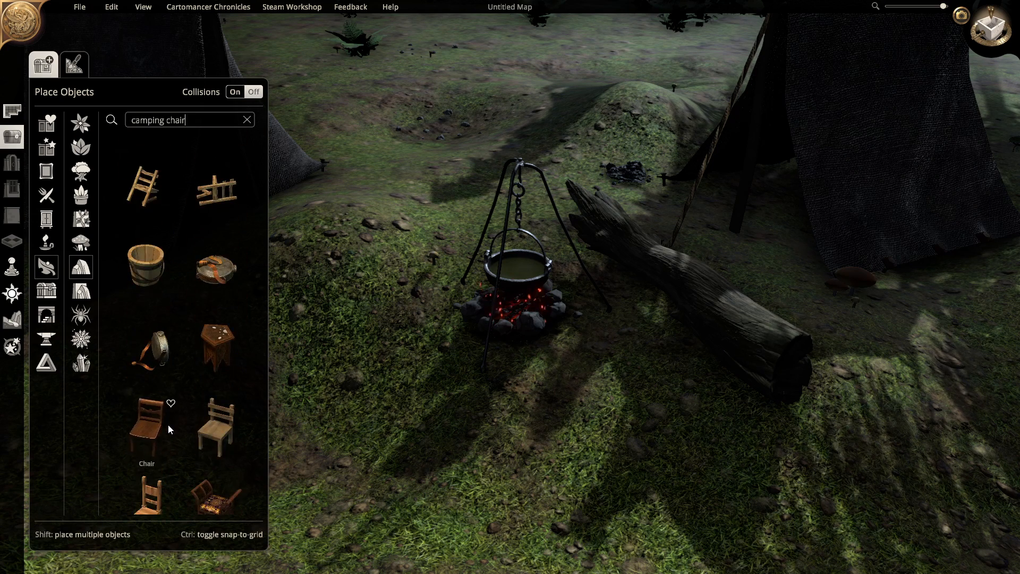
scroll(172, 443, "down", 7)
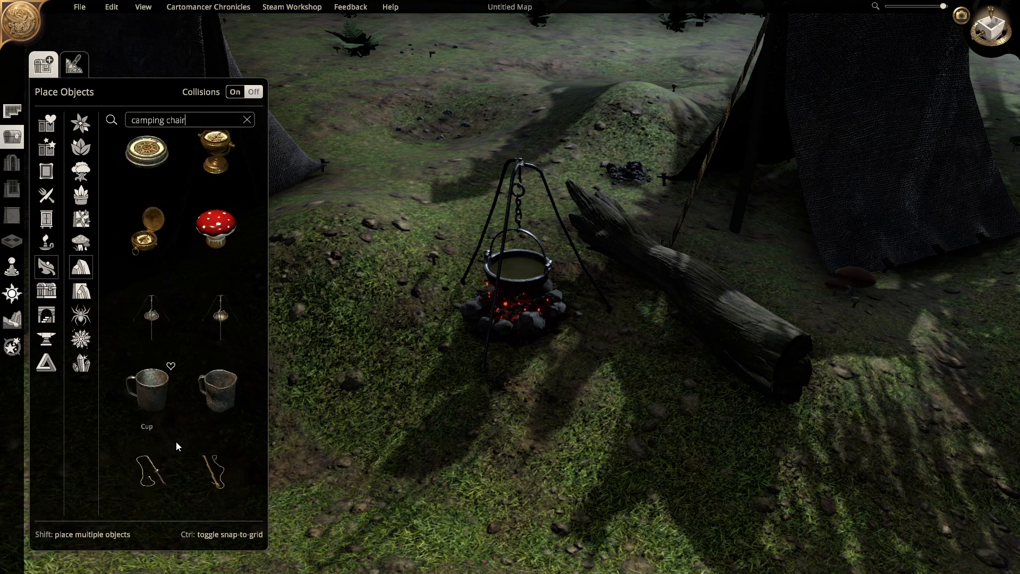
scroll(170, 463, "down", 6)
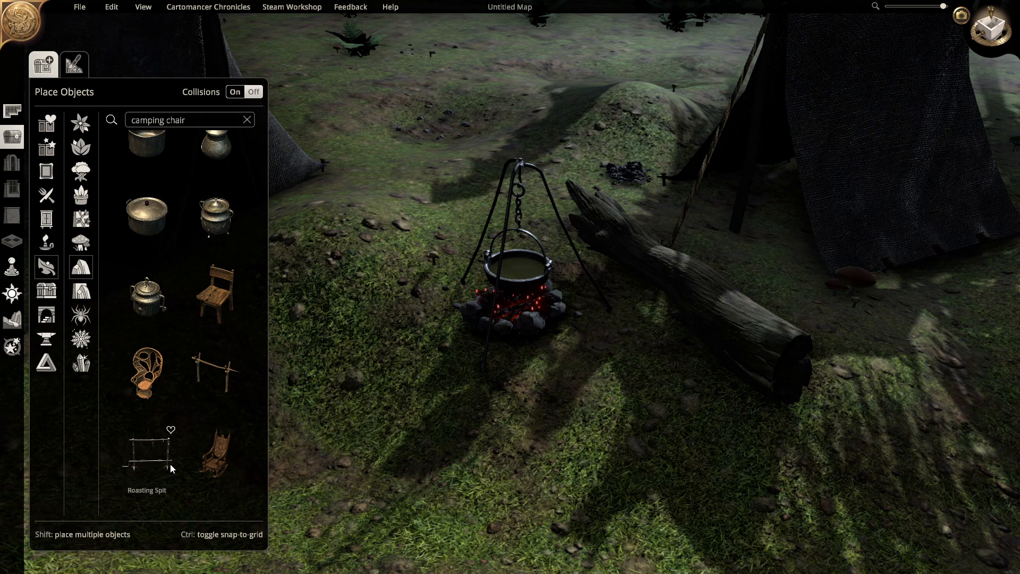
left_click(216, 315)
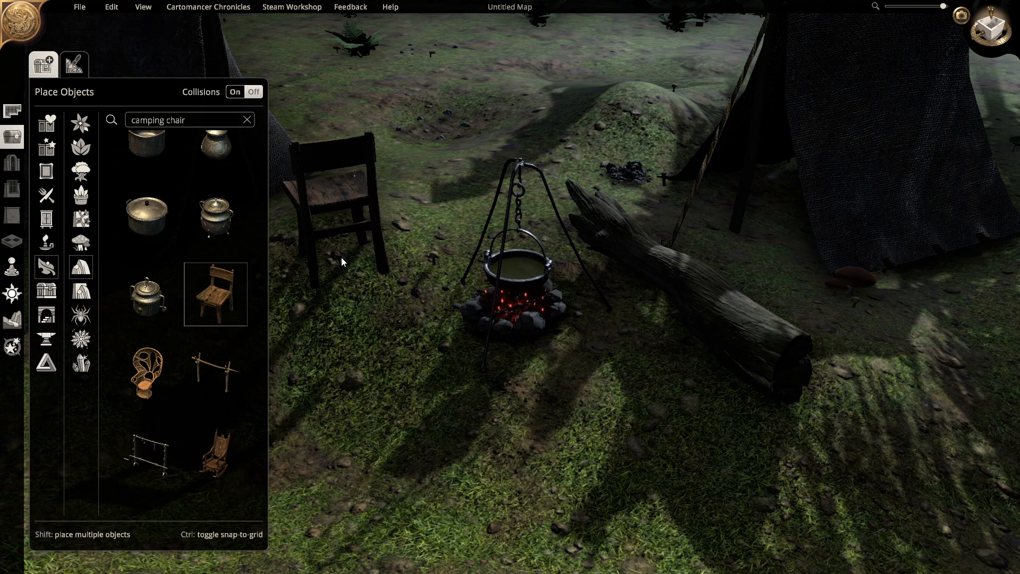
right_click(391, 210)
left_click(12, 137)
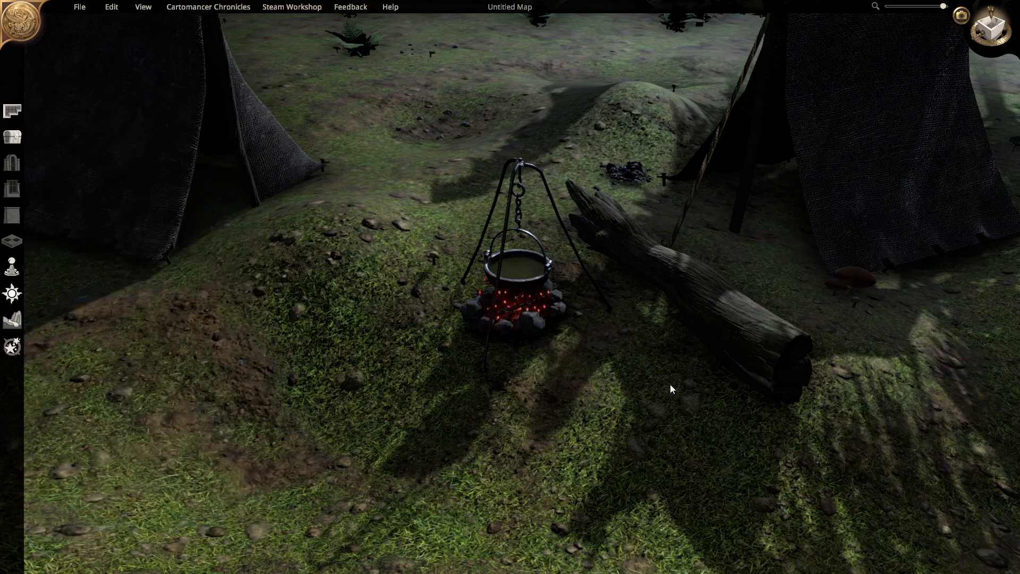
Frame the finished campsite, enter camera mode with a ground-level view of the campfire, and record video of the scene
middle_click_drag(670, 386, 675, 367)
right_click_drag(674, 367, 598, 377)
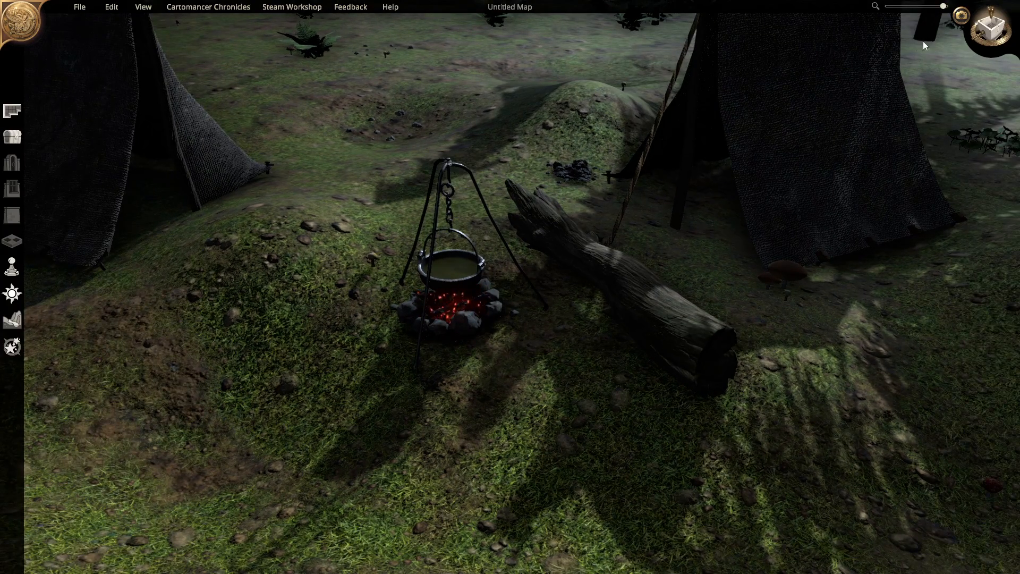
left_click(956, 7)
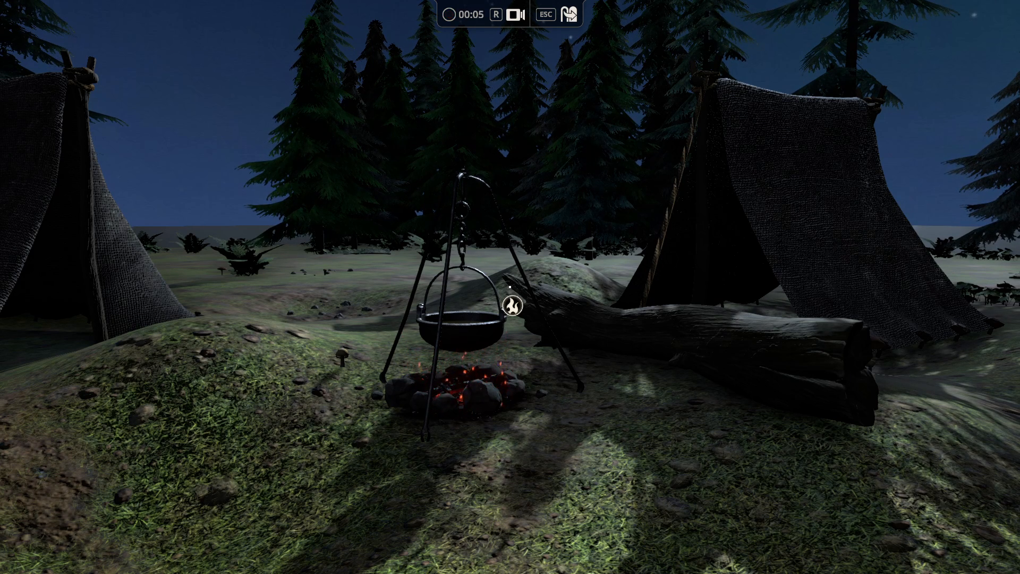
key("r")
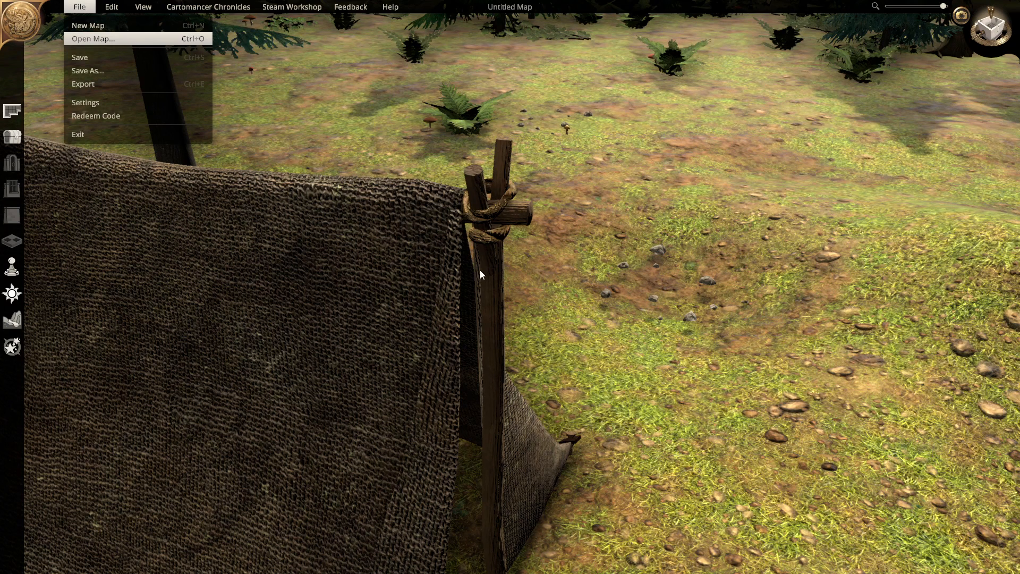
Open the published Steam Workshop map "Bloody song of ice and fire"
left_click(497, 274)
left_click(291, 6)
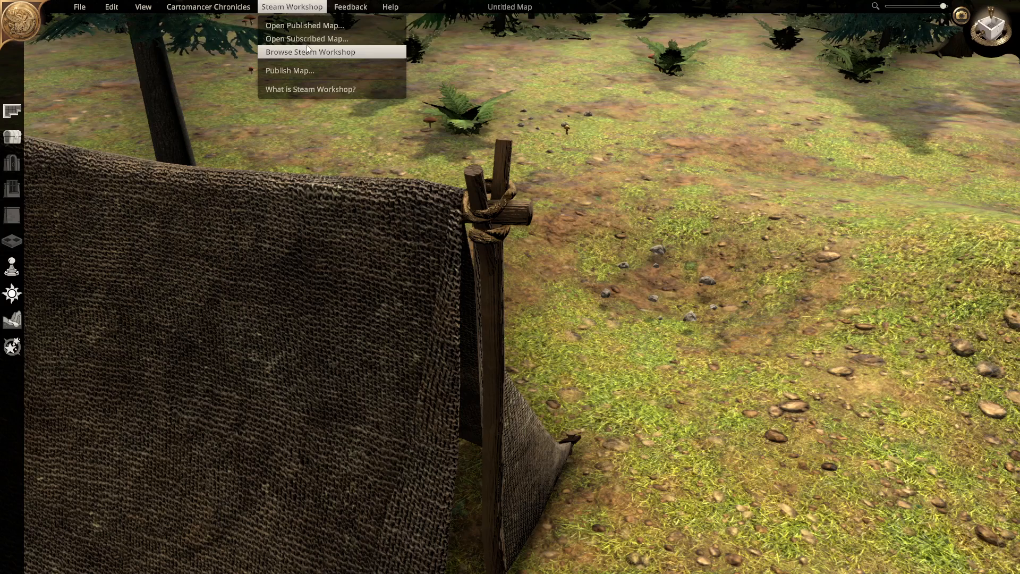
left_click(307, 27)
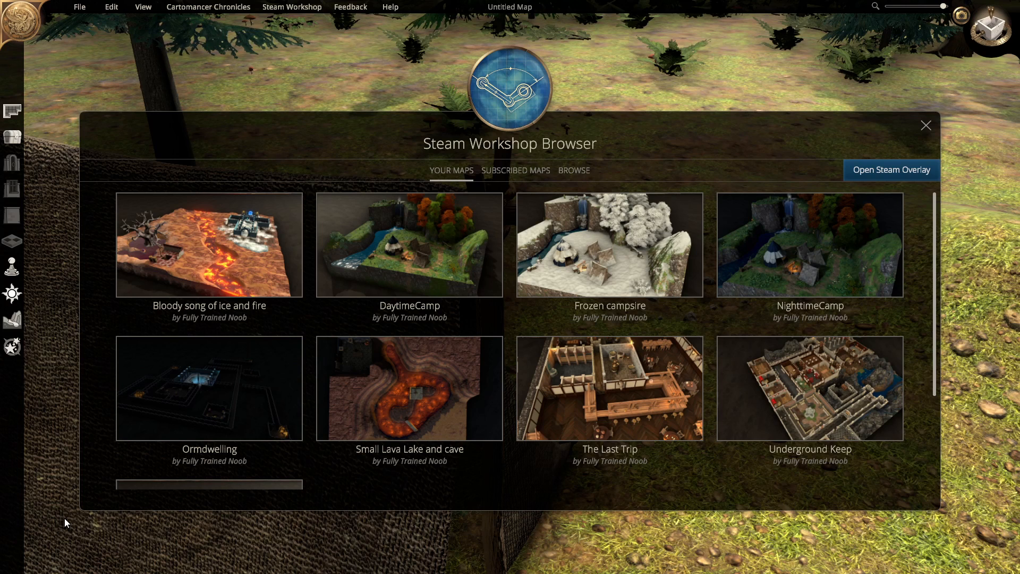
left_click(231, 259)
left_click(497, 434)
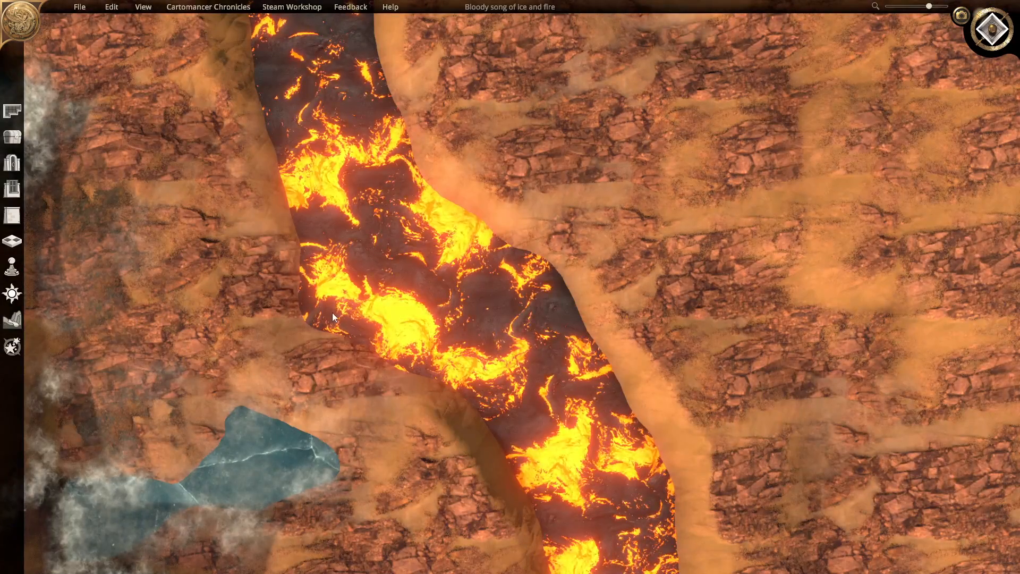
Survey the map from several angles, covering the lava river, the dead tree, the ruined blood-stained building and the walled ice palace
right_click_drag(498, 216, 353, 107)
right_click_drag(553, 277, 536, 201)
middle_click_drag(540, 359, 488, 194)
scroll(488, 193, "down", 3)
right_click_drag(684, 230, 313, 219)
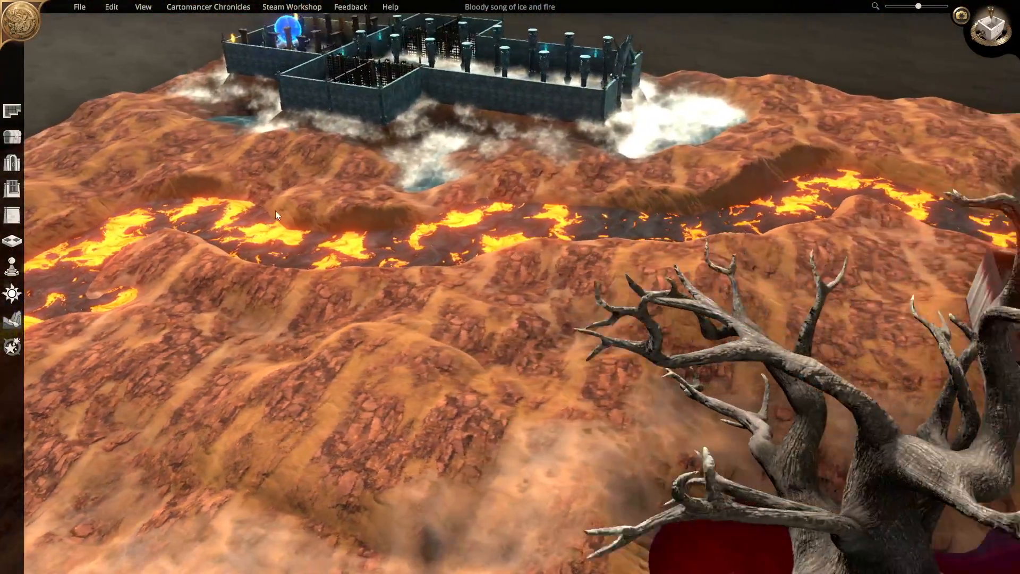
right_click_drag(9, 276, 10, 345)
middle_click_drag(509, 298, 5, 309)
key("a")
scroll(27, 333, "up", 3)
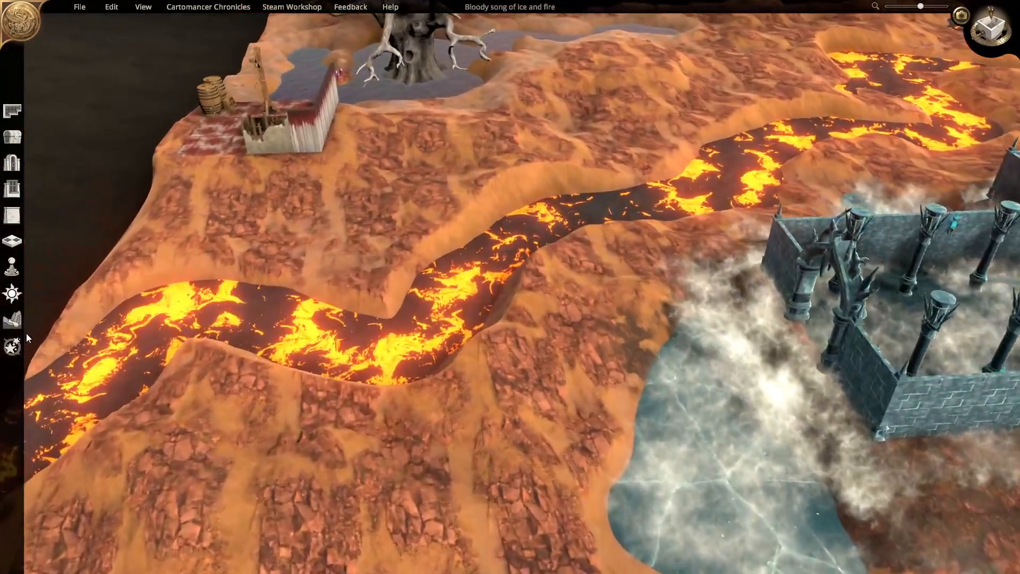
Fly through the ice palace in camera mode, past the pillared hall to the glowing blue orb and the miniature, and return to the editor
left_click(959, 16)
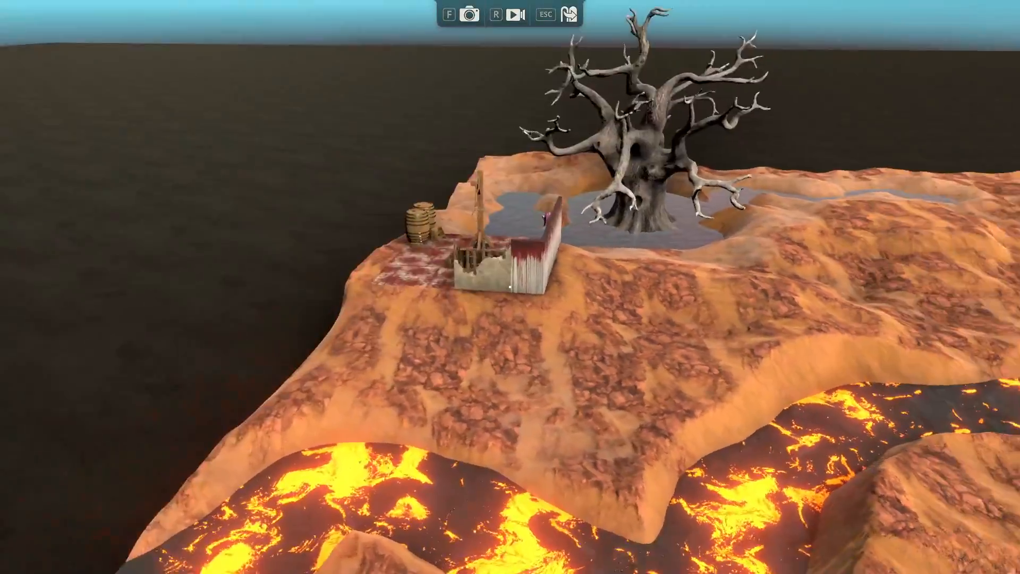
key("w")
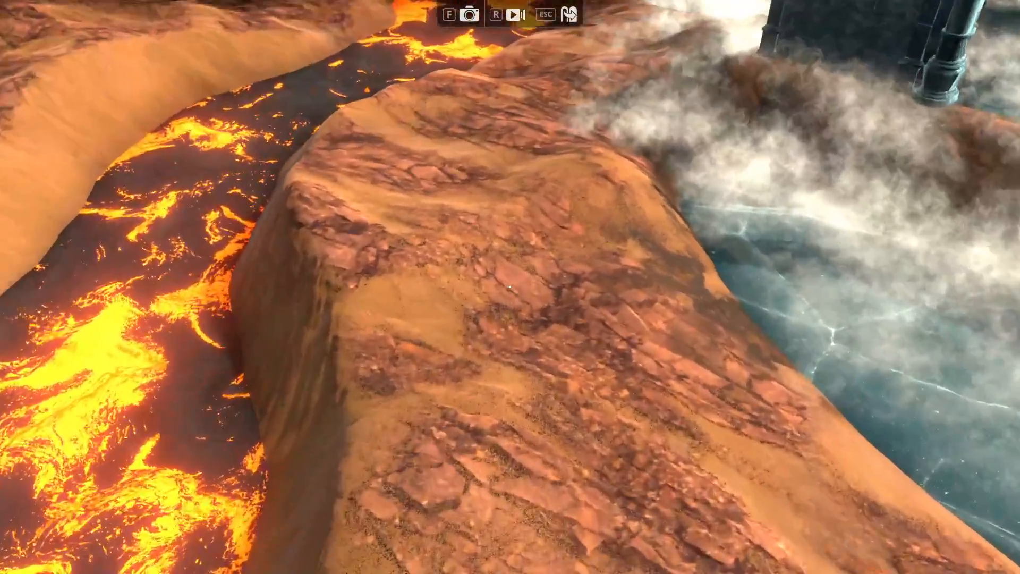
key("w")
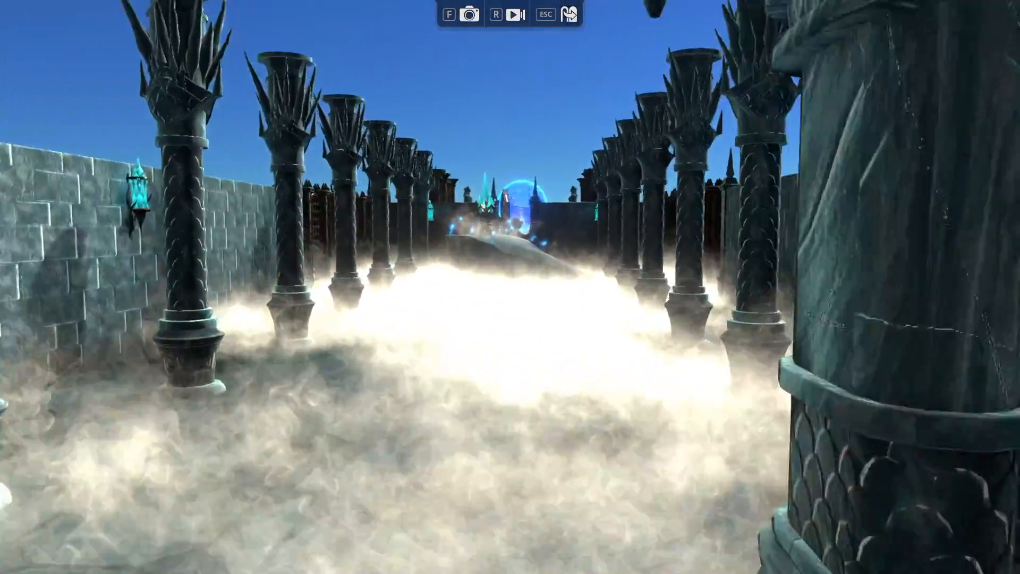
key("w")
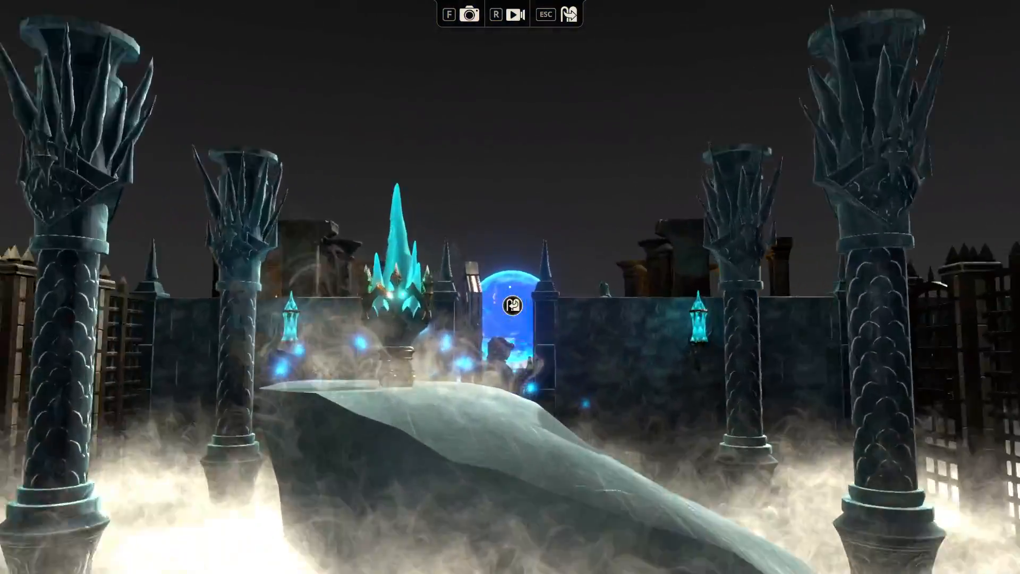
key("w")
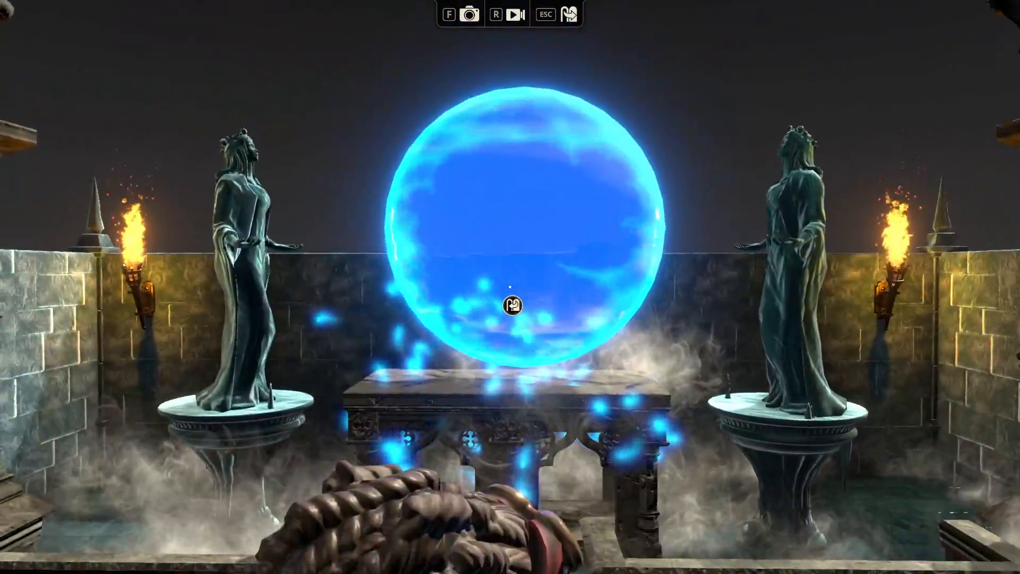
key("d")
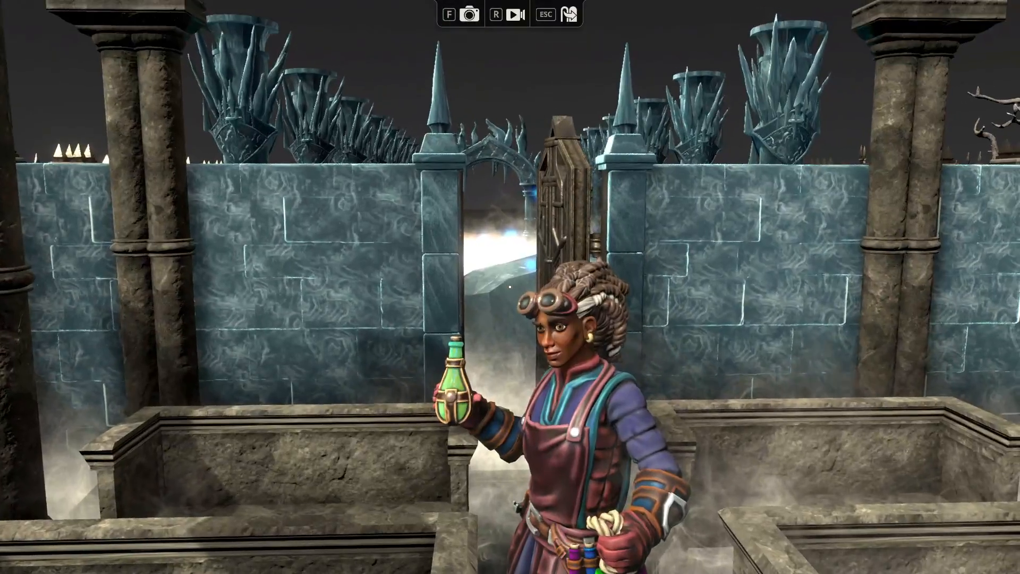
key("Escape")
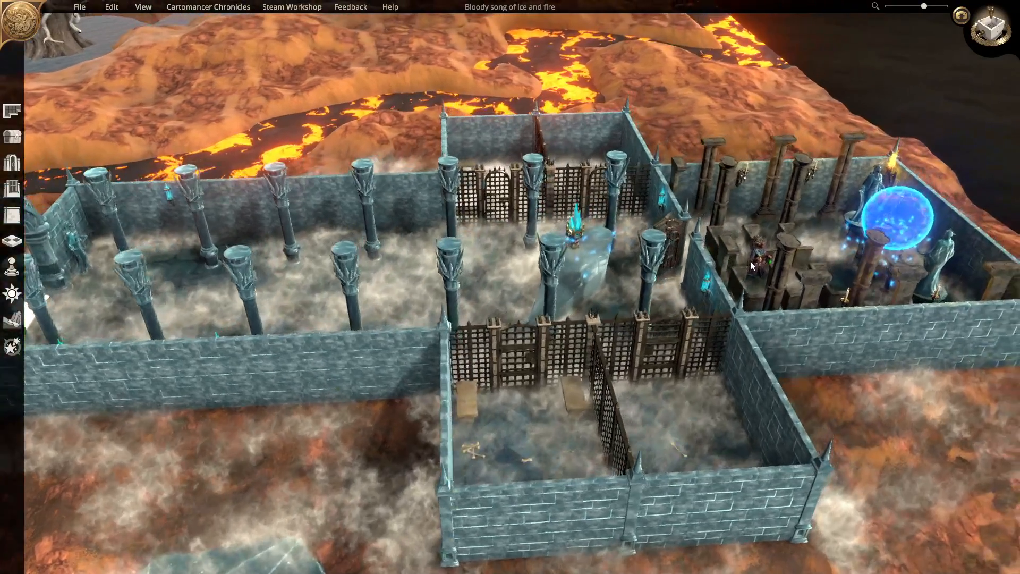
Enter the first-person view of the miniature facing the blue orb and walk back through the pillared hall to the entrance arch
left_click(758, 261)
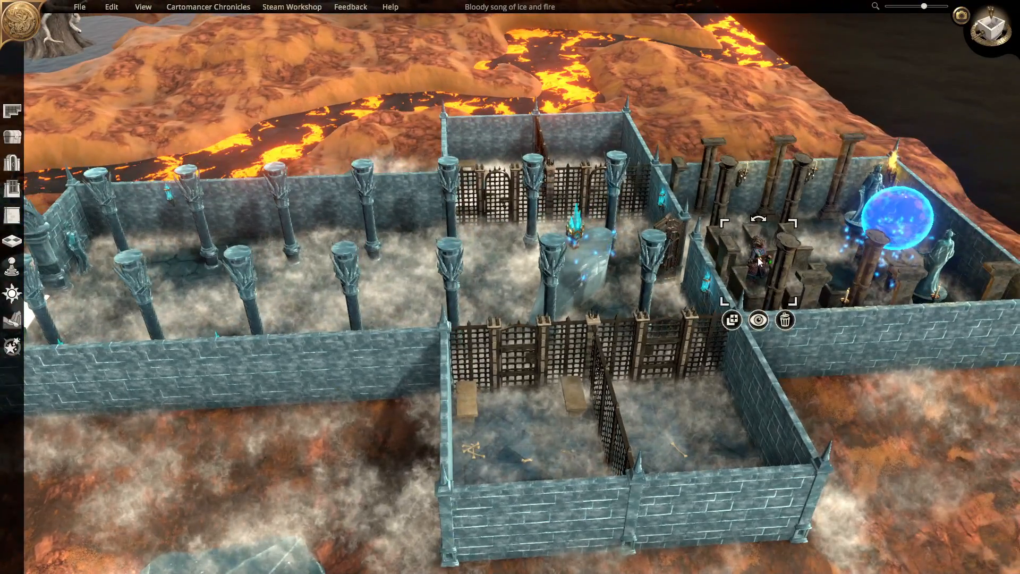
left_click(759, 320)
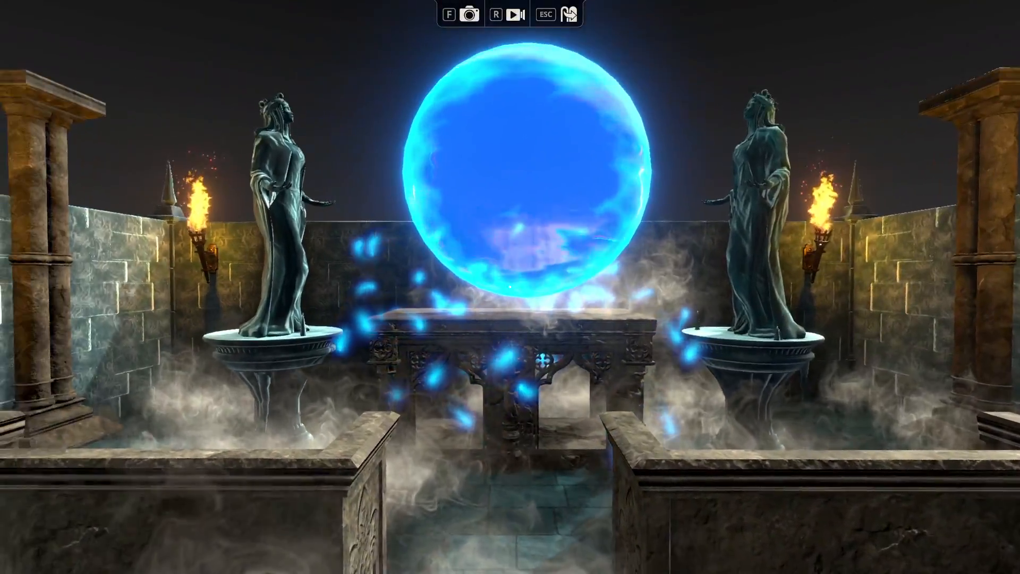
key("s")
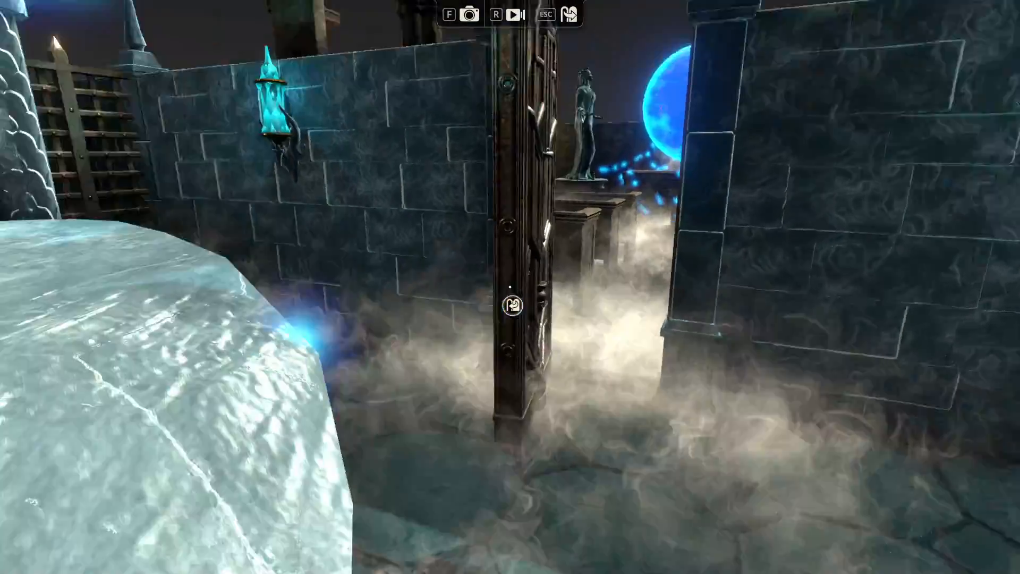
key("w")
key("w")
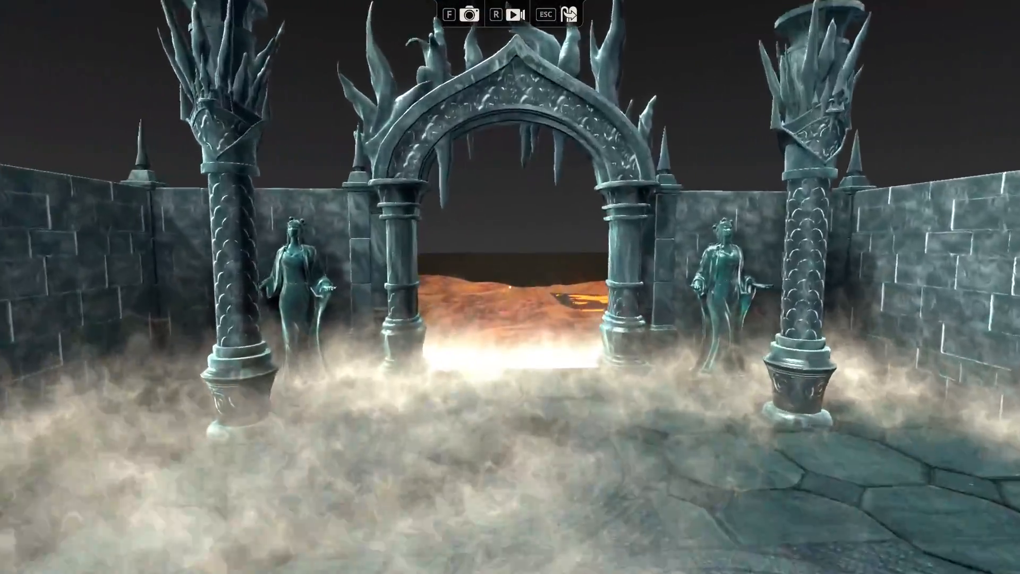
Walk in first person out of the arch and across the rocky lava terrain to the ruined building with the blood-stained wall
key("w")
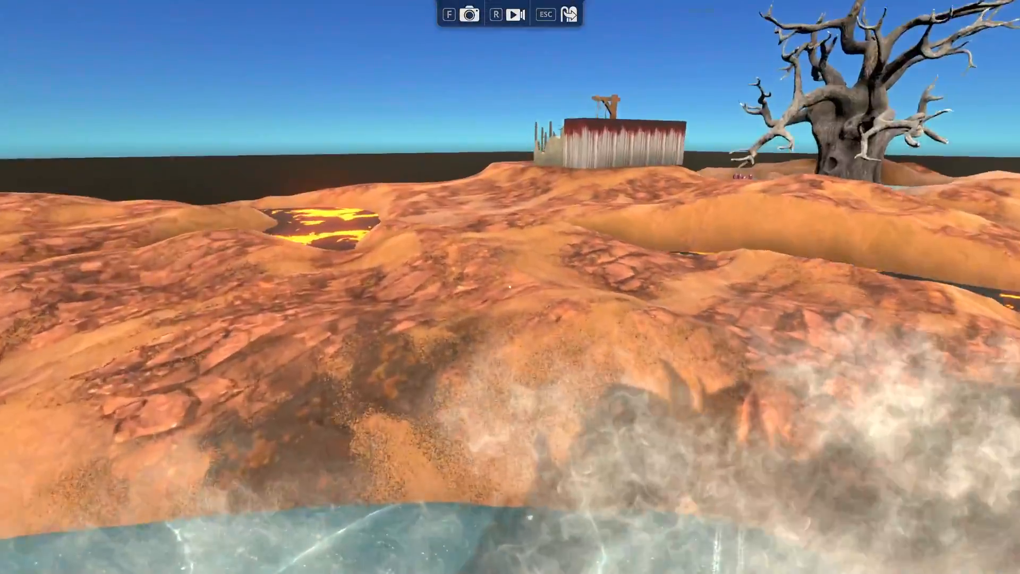
key("w")
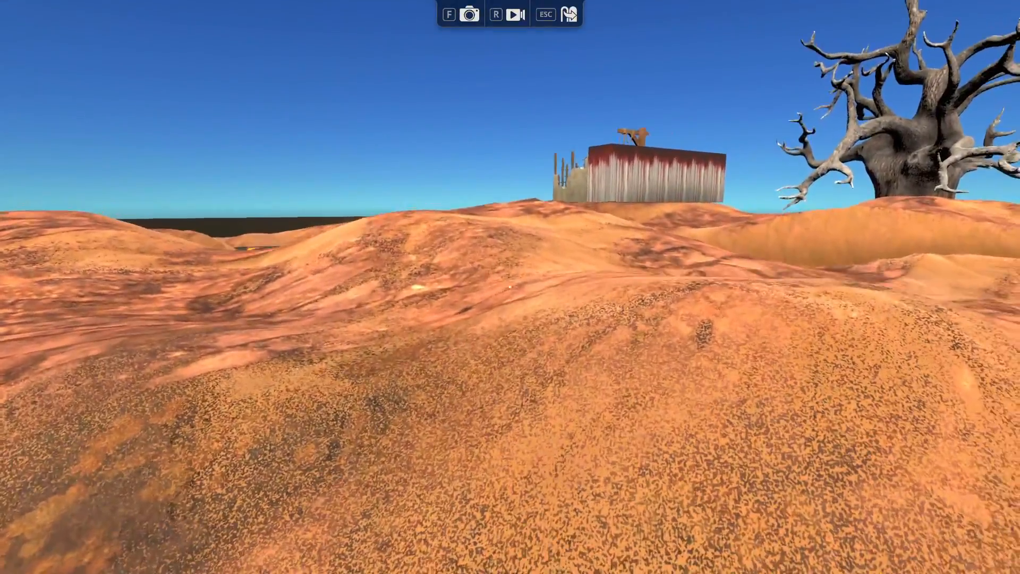
key("w")
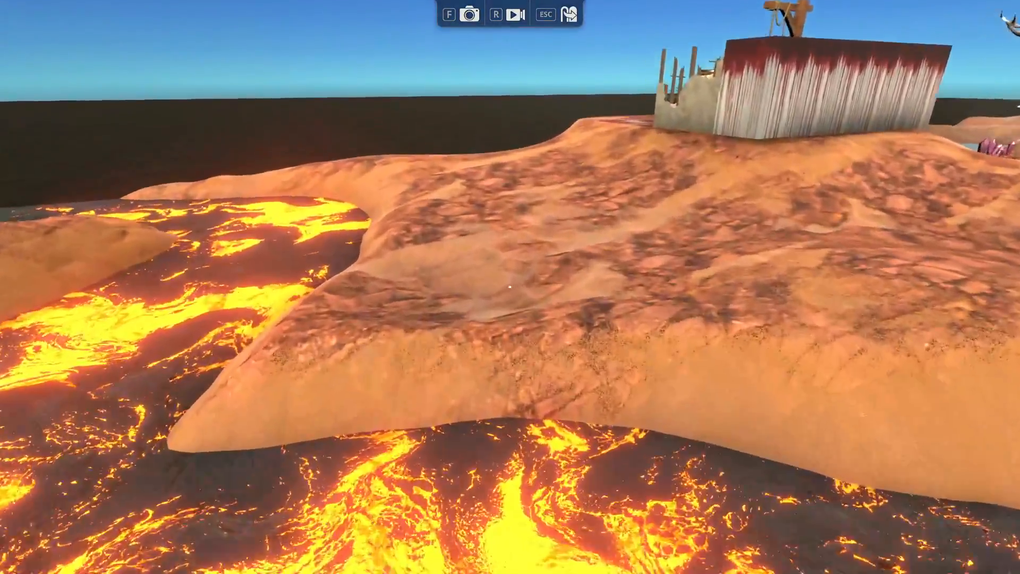
key("w")
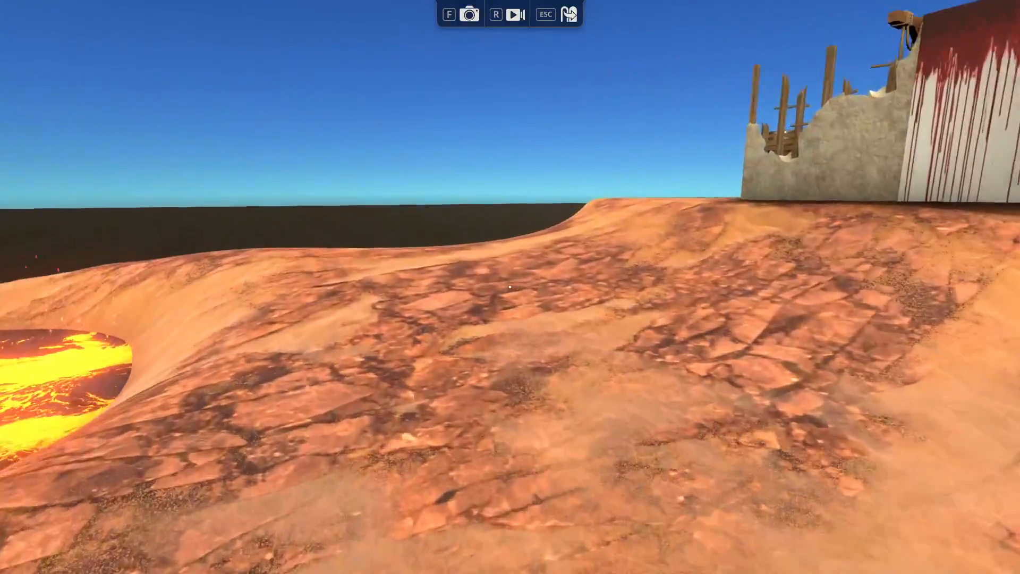
key("w")
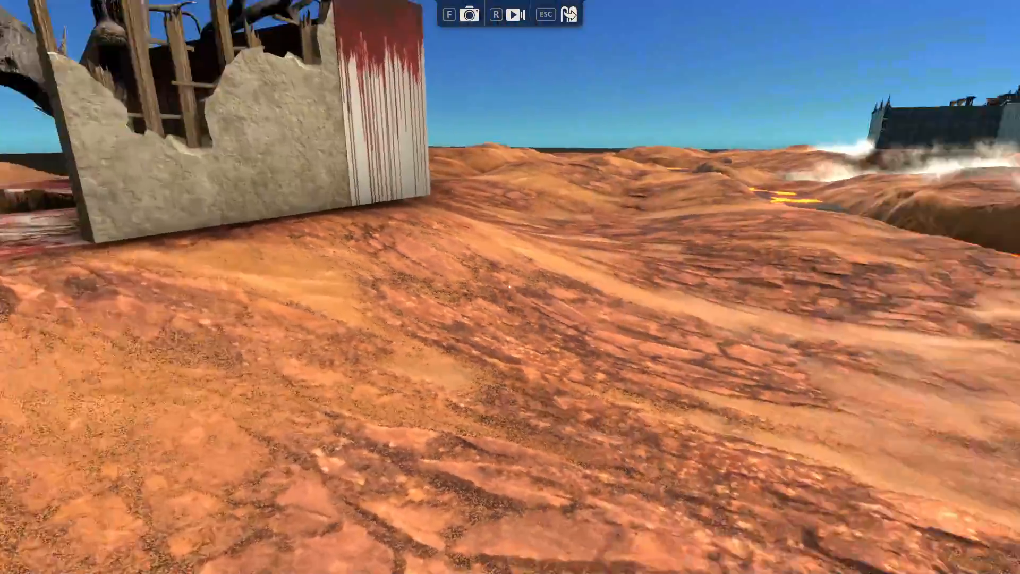
key("w")
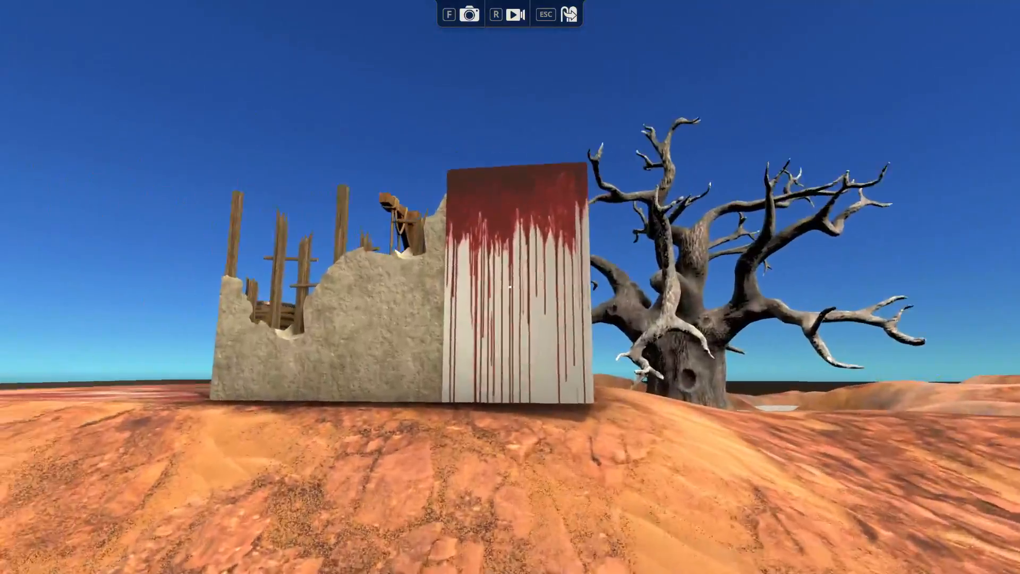
Go into the blood-stained ruin, record a video of the gallows and the blood-filled pit, and save it as "bloodroom expo.mp4"
key("space")
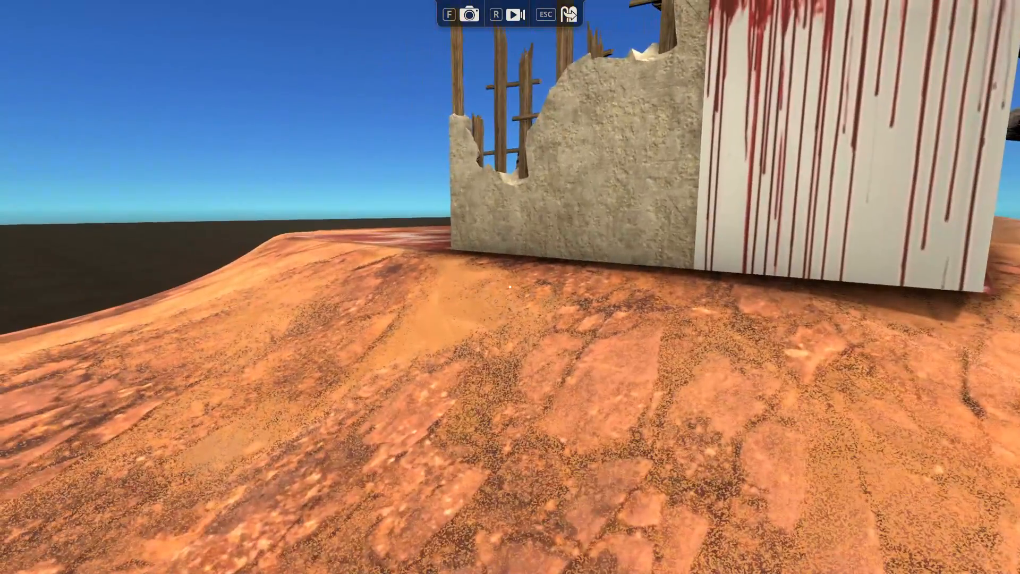
key("w")
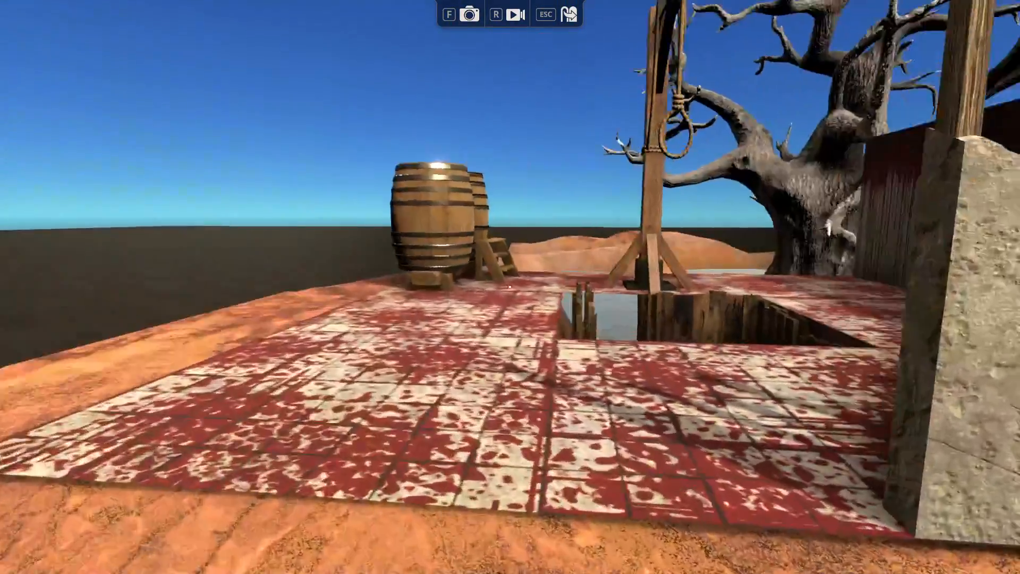
key("w")
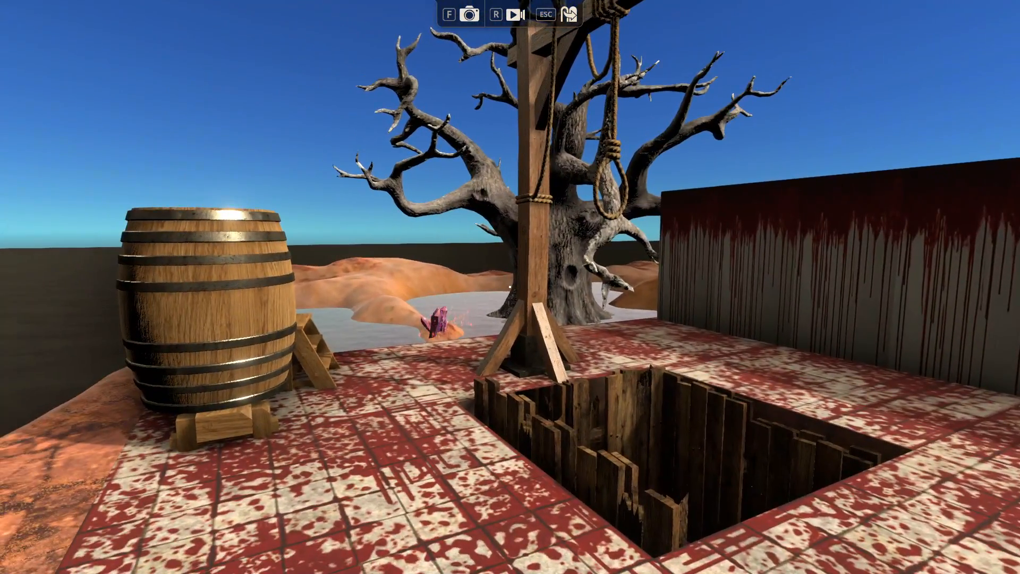
key("r")
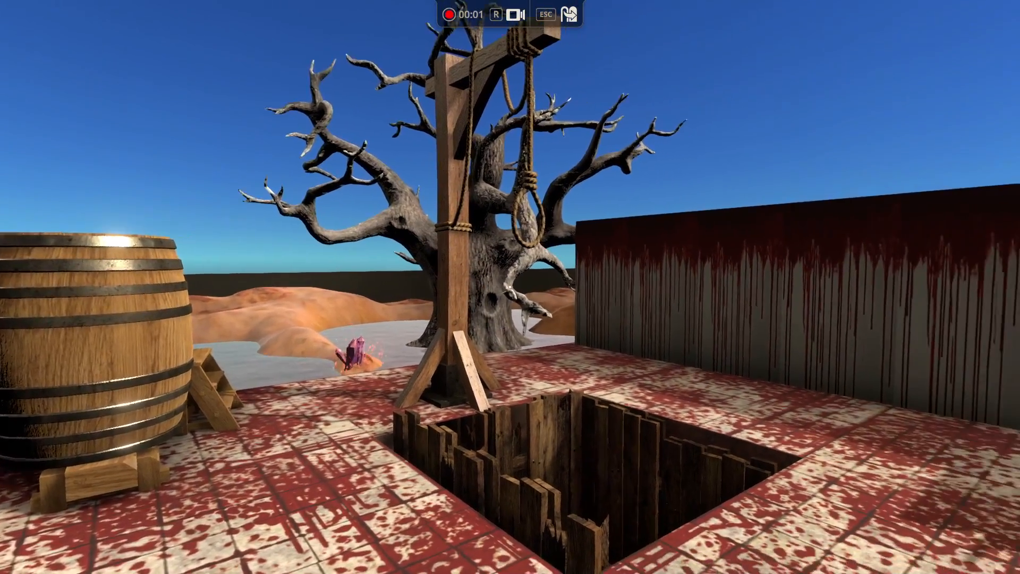
key("w")
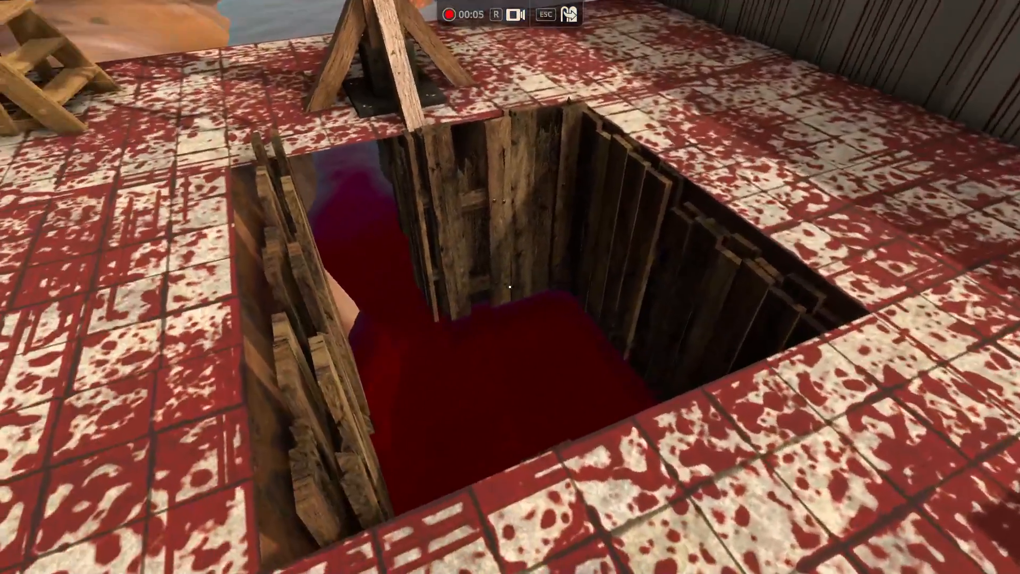
key("r")
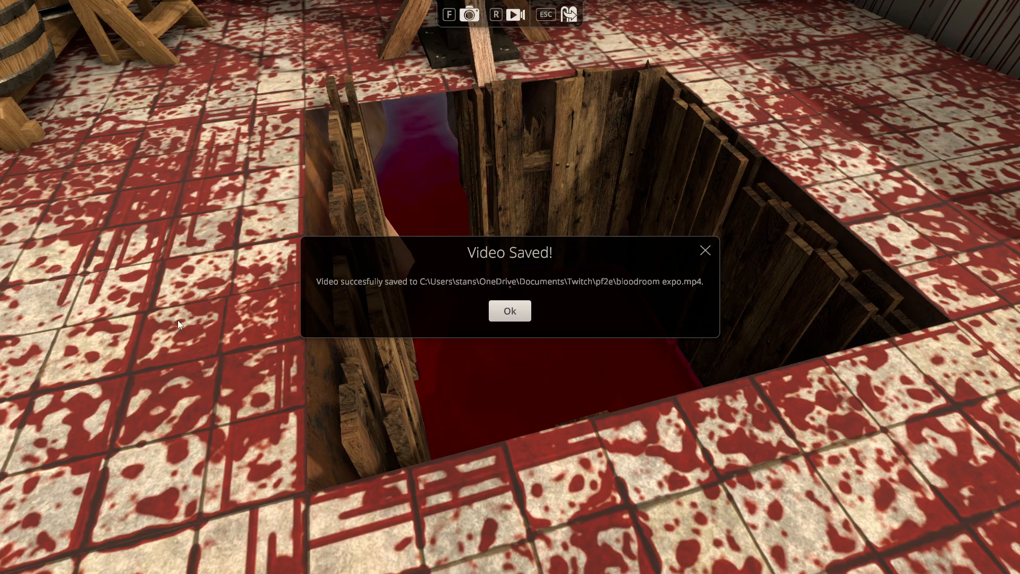
left_click(489, 310)
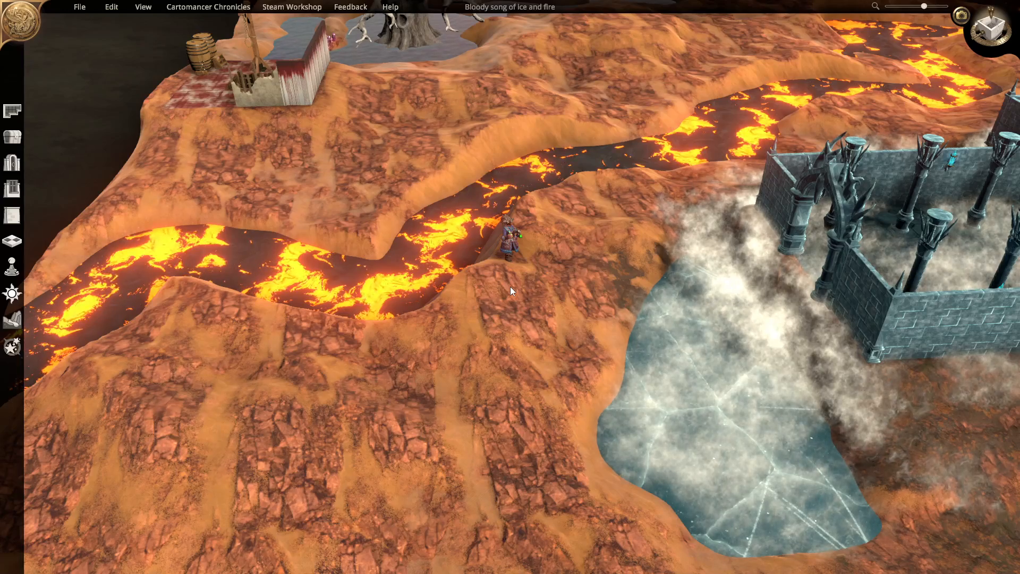
Quit Dungeon Alchemist without saving the changes to the map
right_click_drag(368, 335, 336, 440)
right_click_drag(482, 328, 455, 349)
scroll(419, 369, "down", 2)
key("Escape")
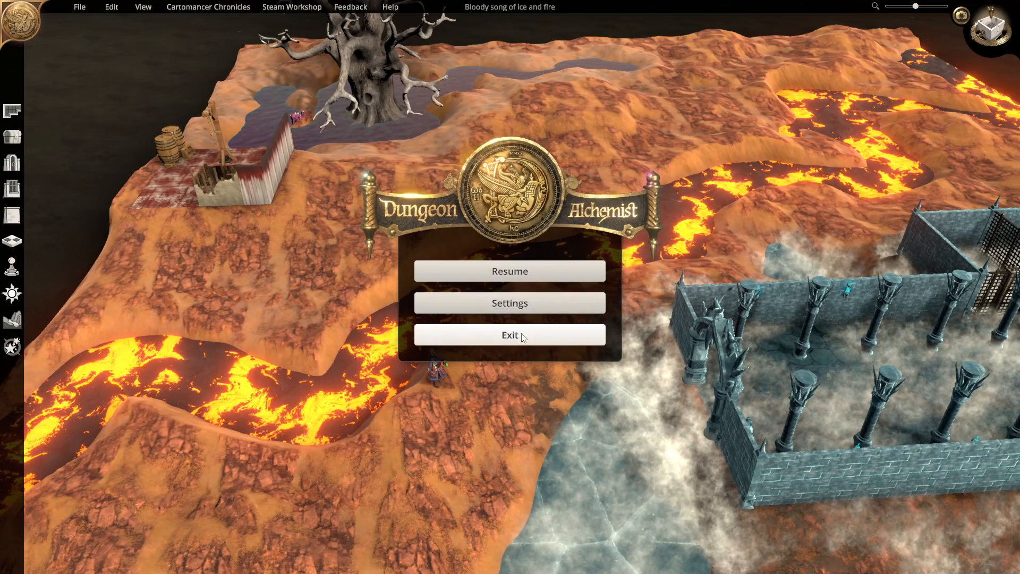
left_click(521, 333)
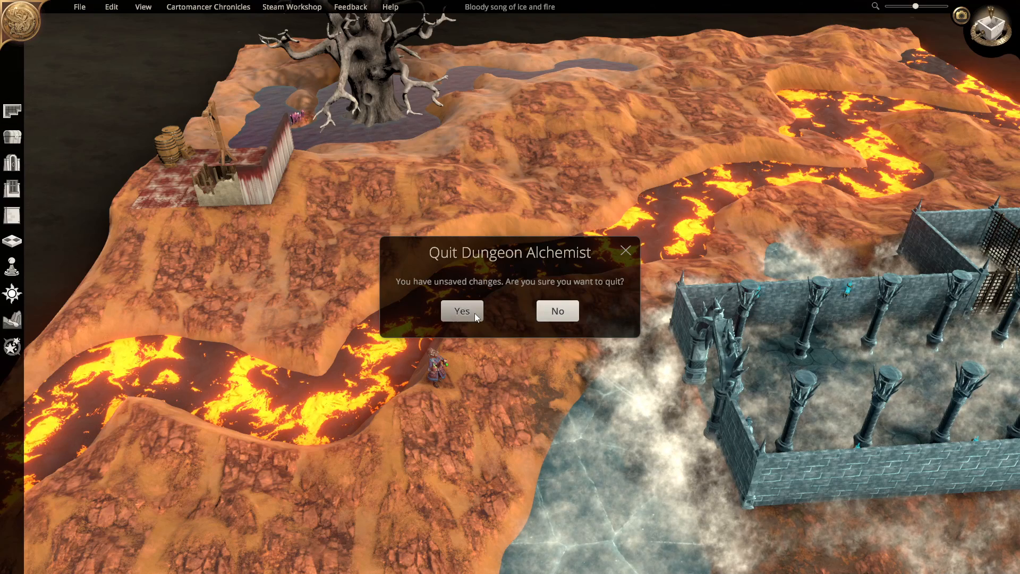
left_click(462, 311)
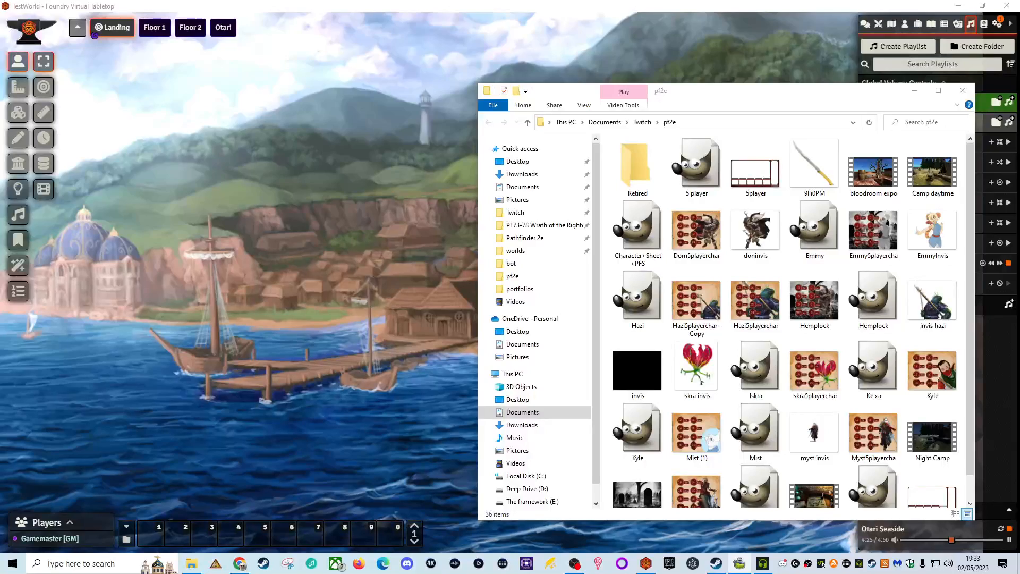
Switch to Foundry Virtual Tabletop and collapse the Ambience and Menace Under Otari playlist folders
left_click(413, 336)
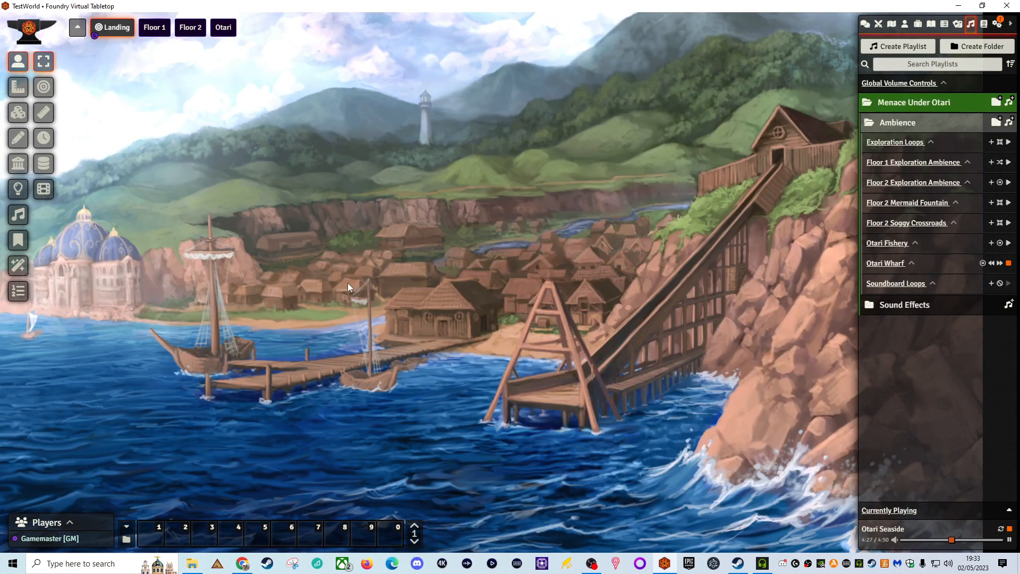
left_click(891, 123)
left_click(887, 106)
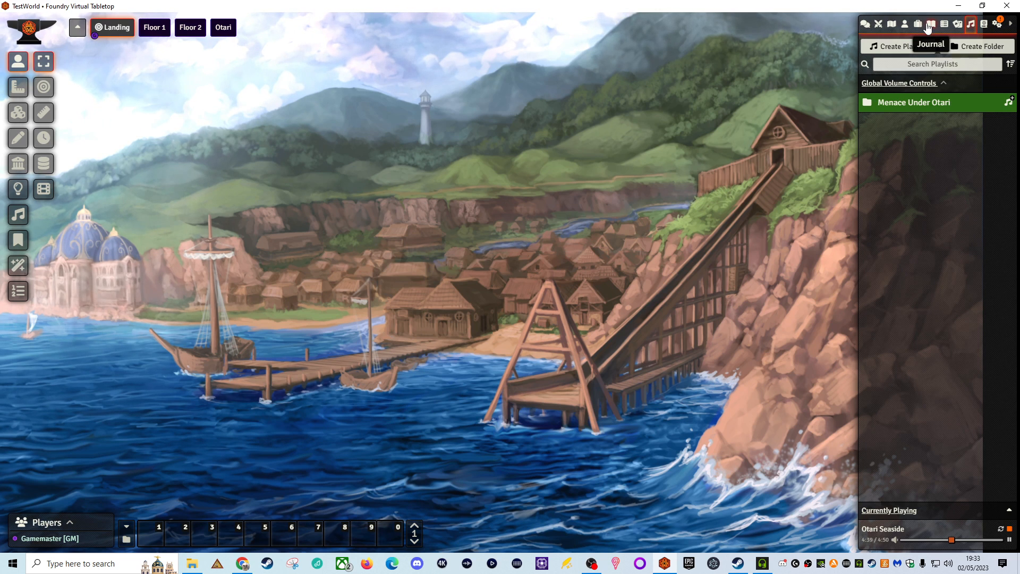
Create a new scene and name it "Landing Page"
left_click(895, 25)
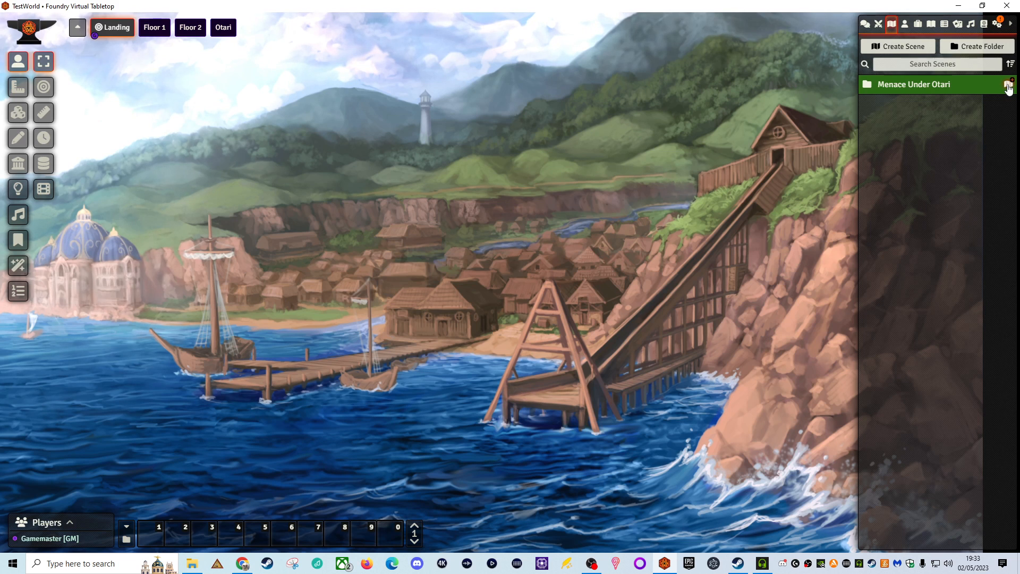
left_click(904, 44)
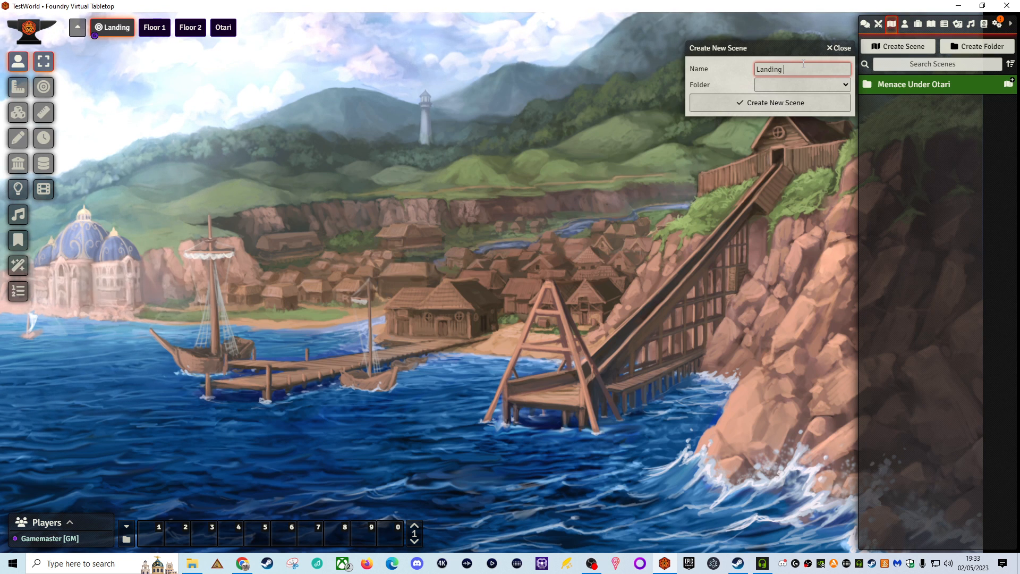
left_click(769, 96)
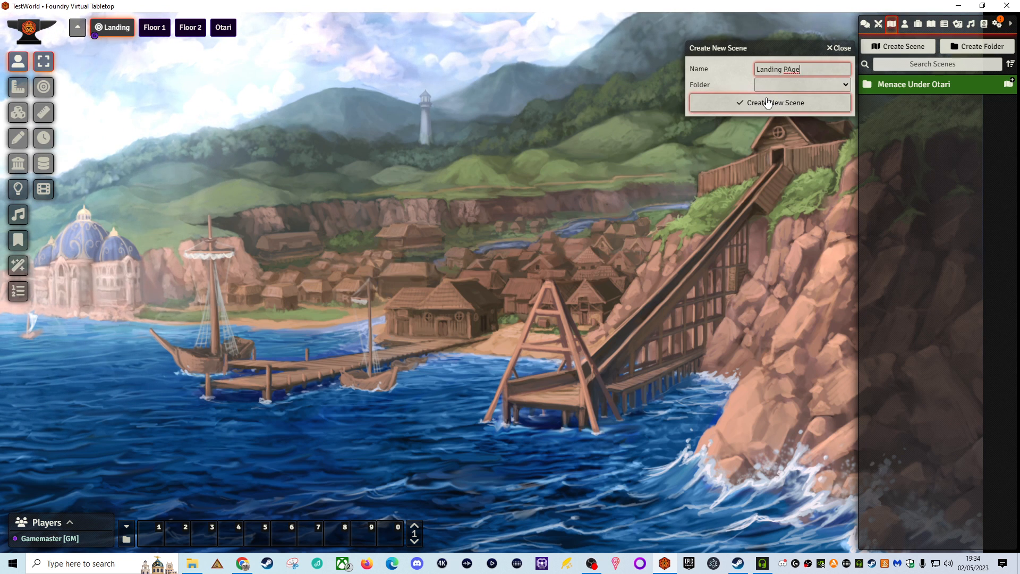
left_click(513, 201)
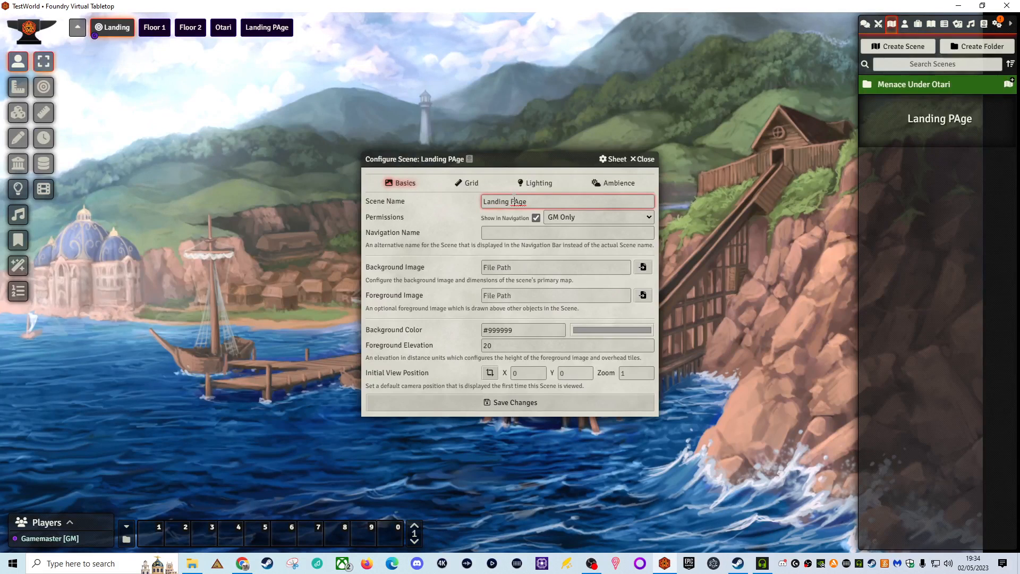
left_click(436, 297)
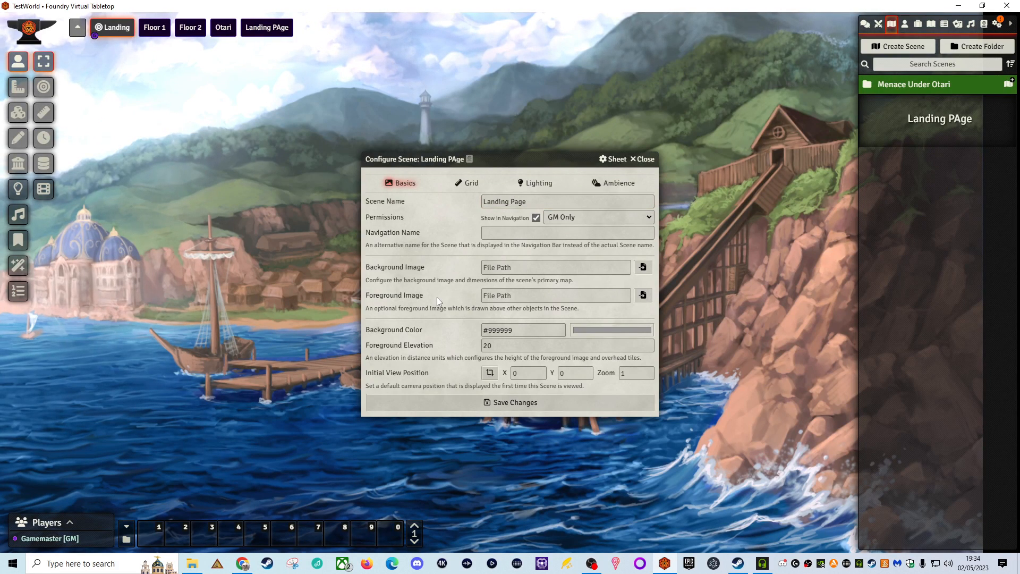
Upload "Test landing 1.mp4" from the pf2e folder into worlds/Video, use it as the scene's background image and save the scene
left_click(643, 267)
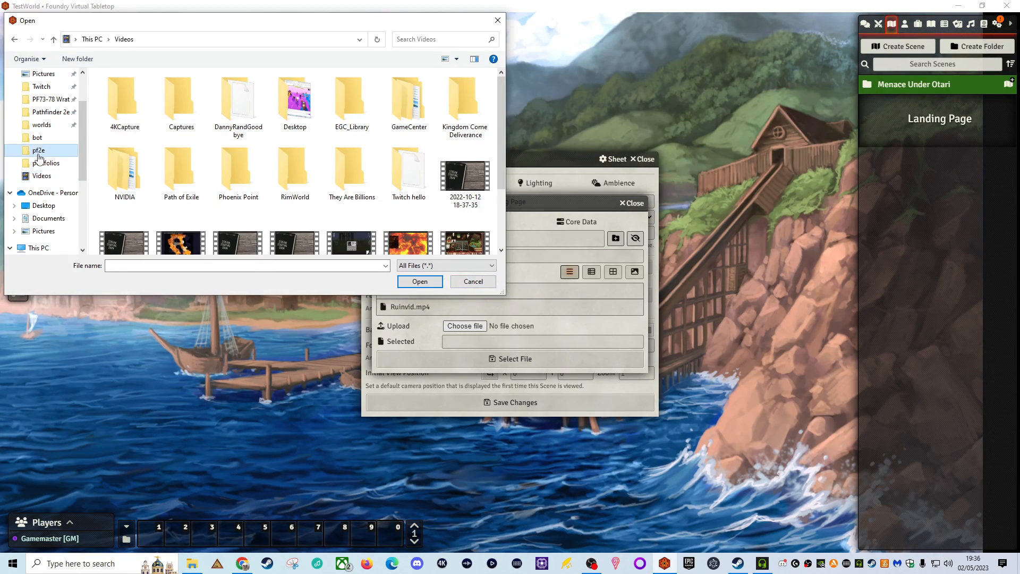
left_click(38, 152)
scroll(352, 135, "down", 3)
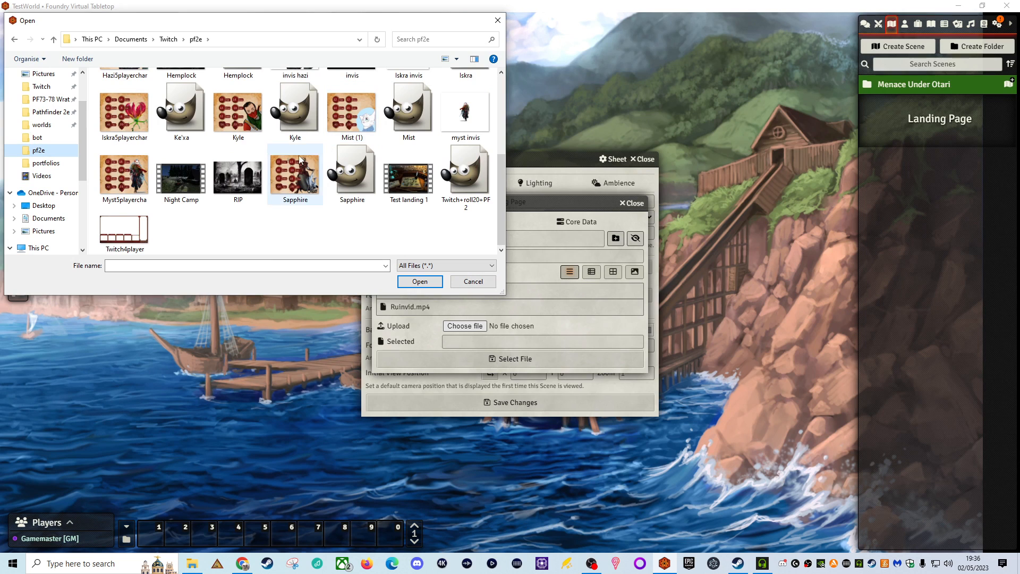
scroll(231, 231, "up", 3)
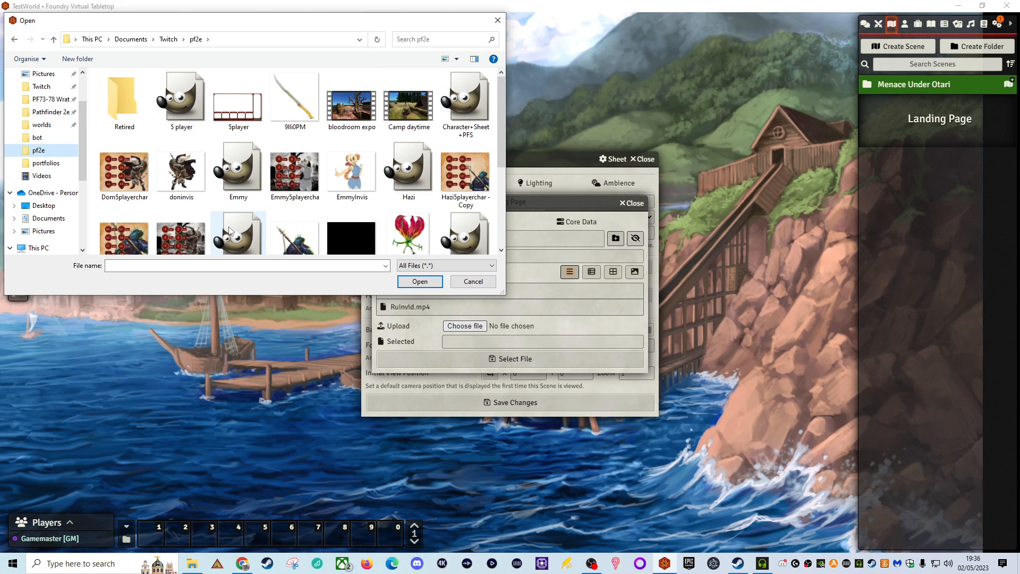
scroll(229, 231, "down", 3)
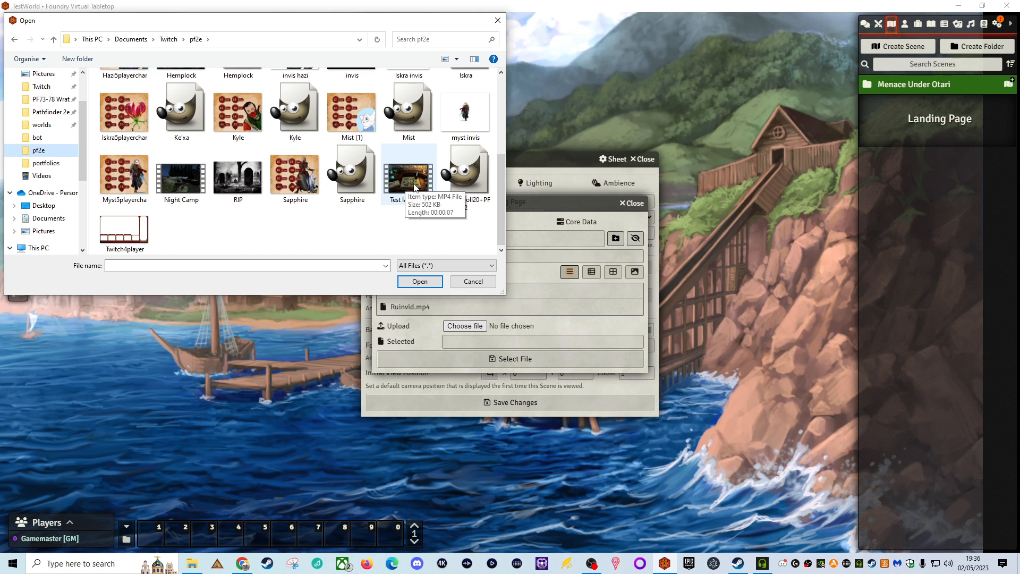
double_click(402, 196)
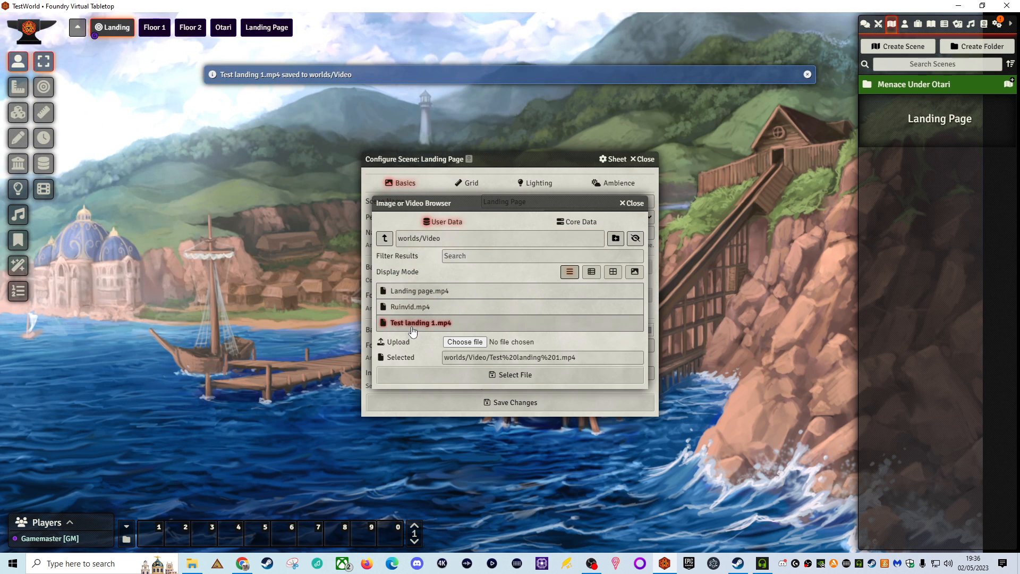
left_click(507, 374)
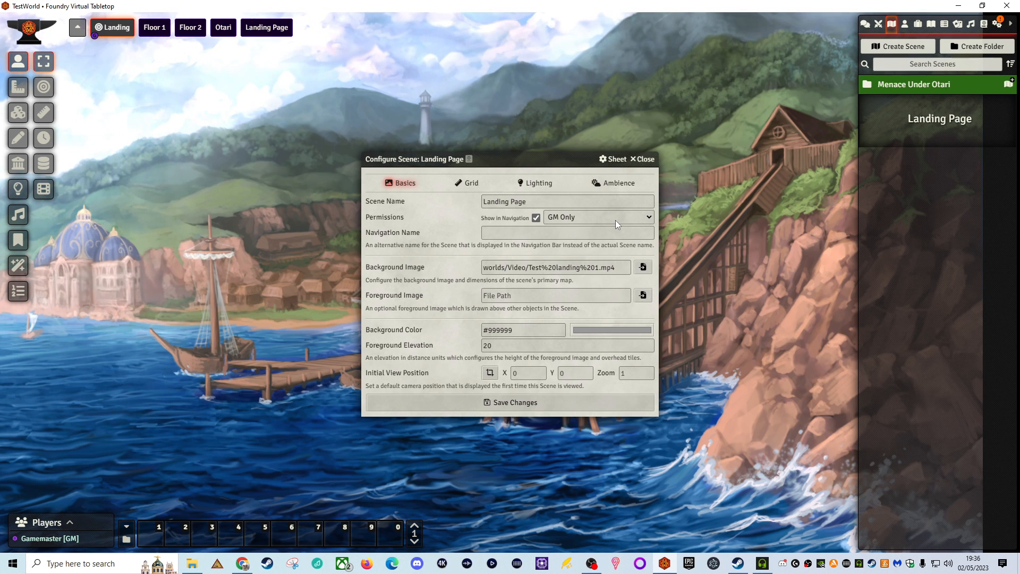
left_click(463, 412)
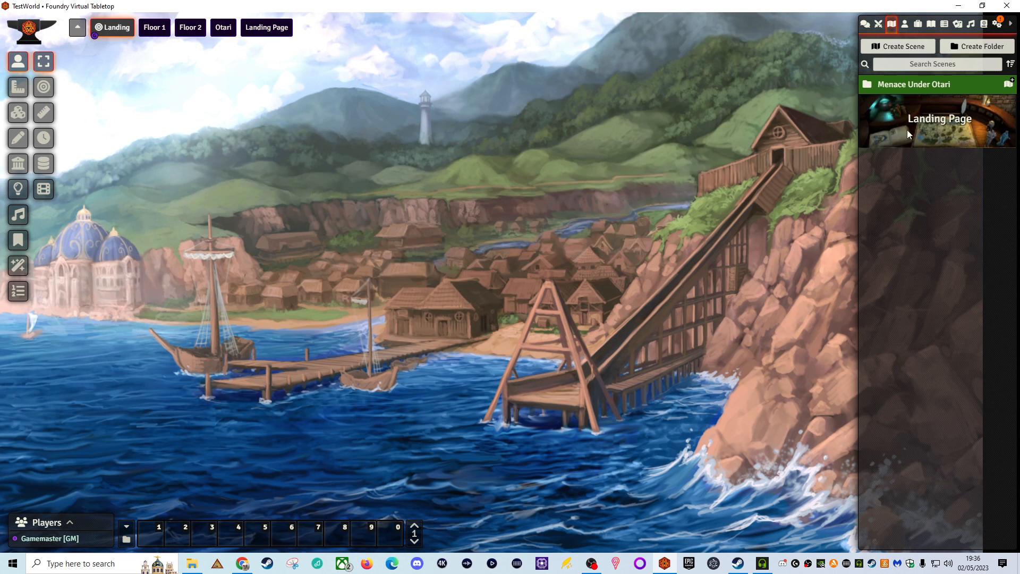
left_click(937, 124)
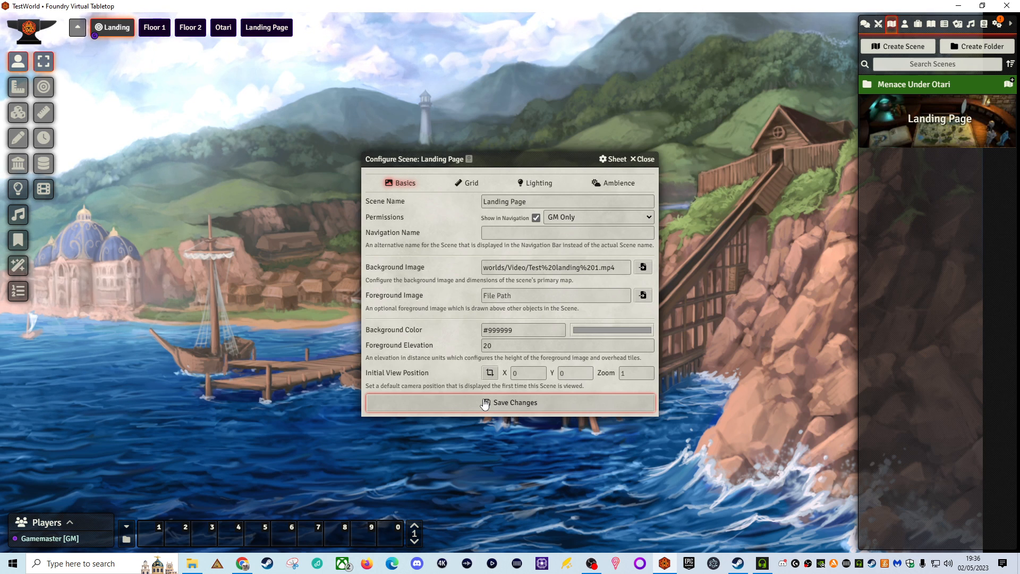
left_click(485, 403)
left_click(940, 121)
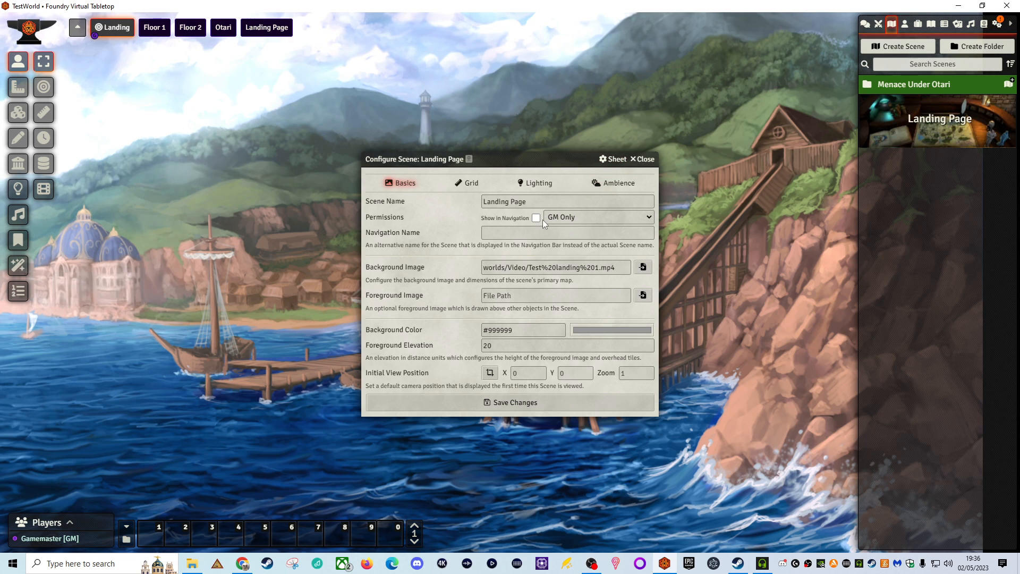
left_click(643, 159)
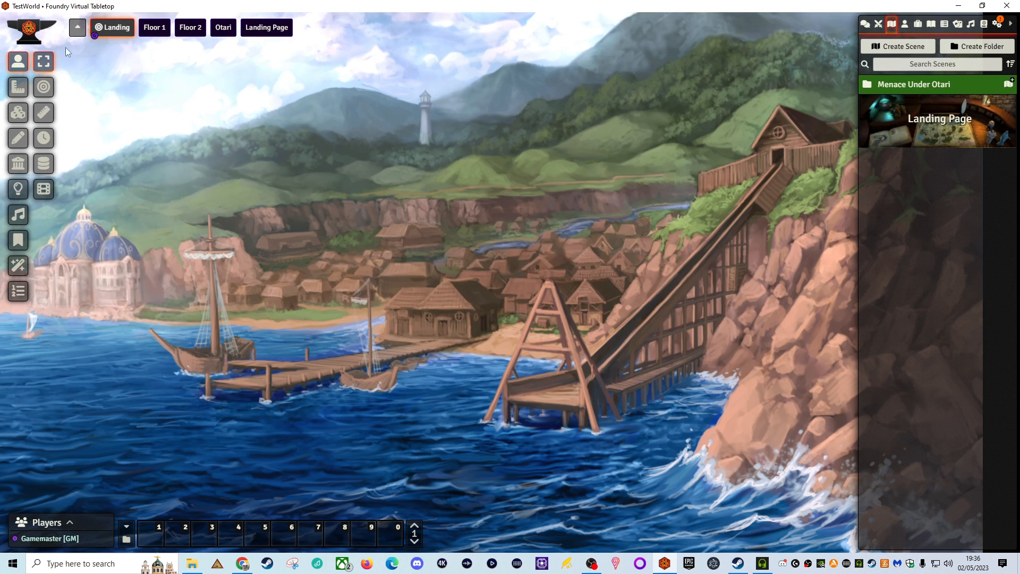
Display the Landing Page scene and set its grid opacity to 0 in the scene configuration
left_click(262, 28)
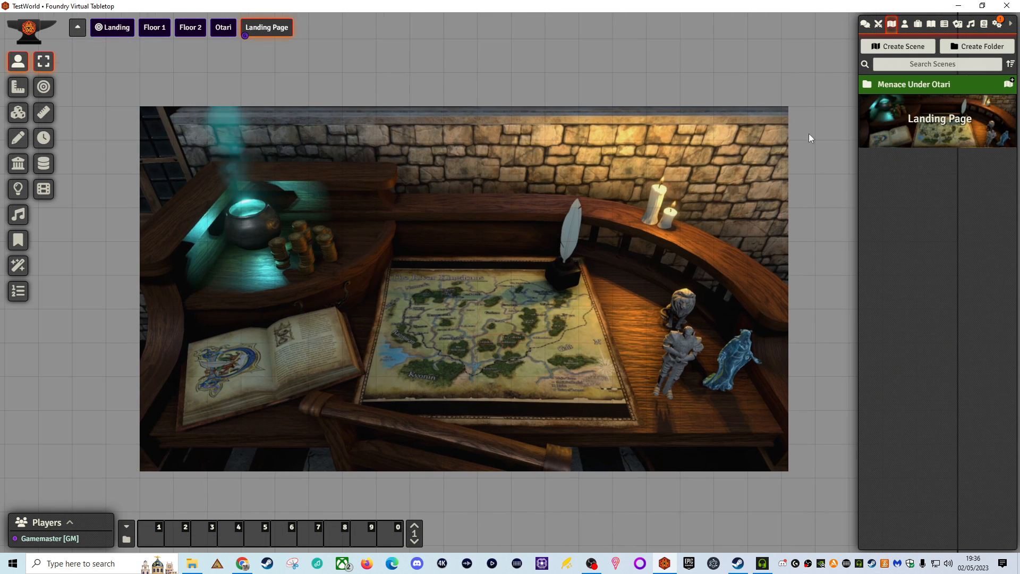
right_click(914, 123)
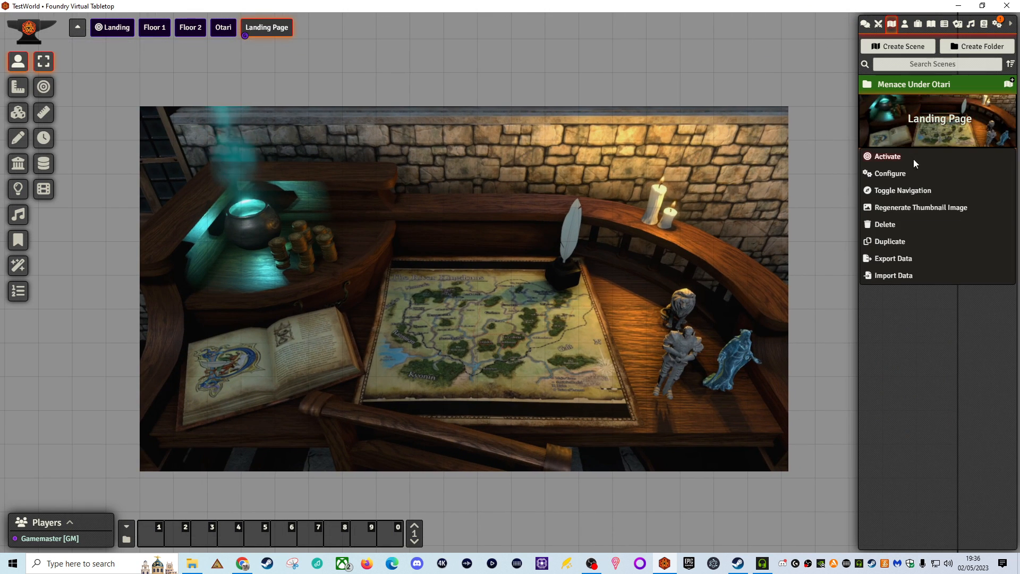
left_click(889, 174)
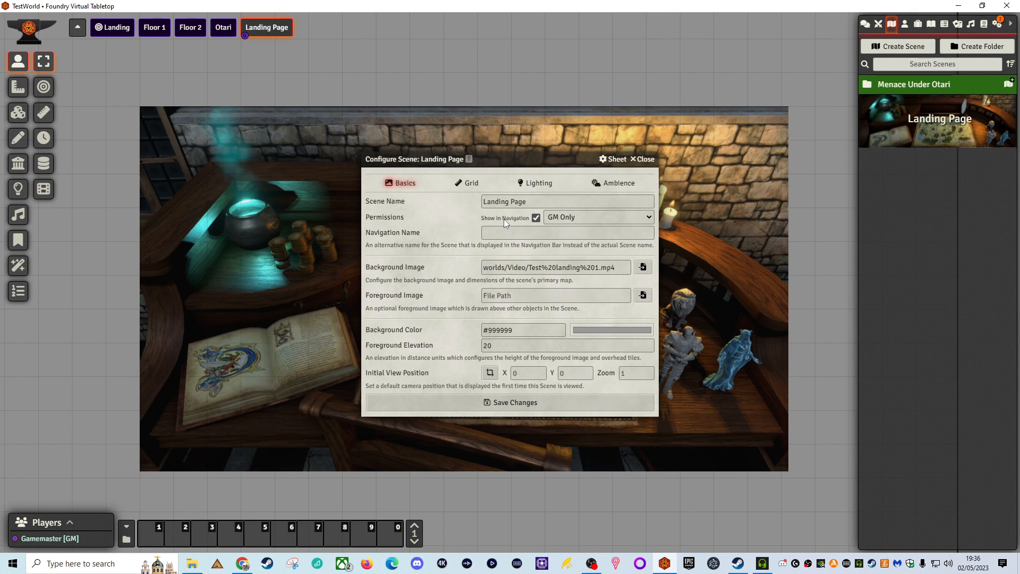
left_click(466, 184)
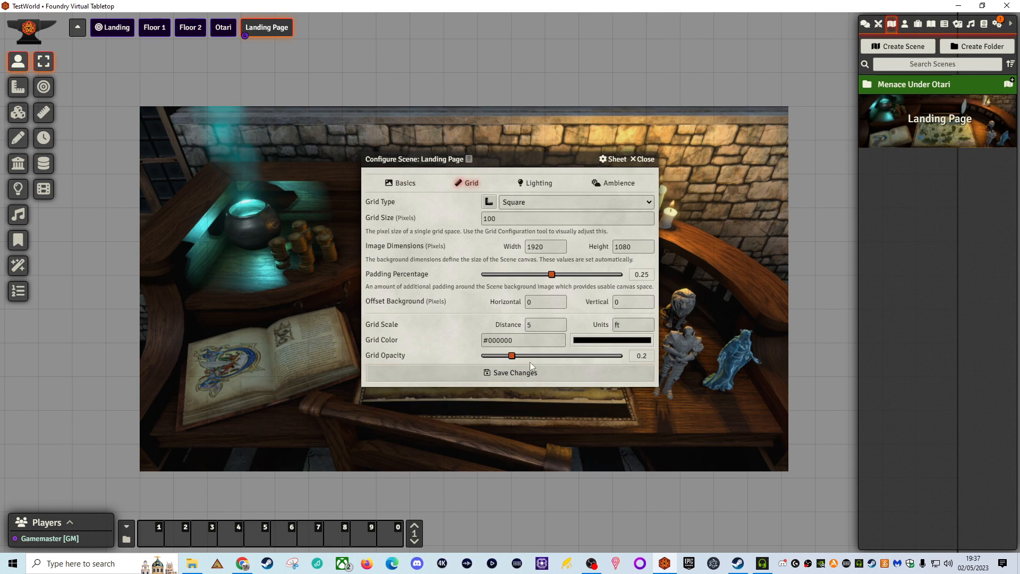
left_click_drag(411, 351, 414, 353)
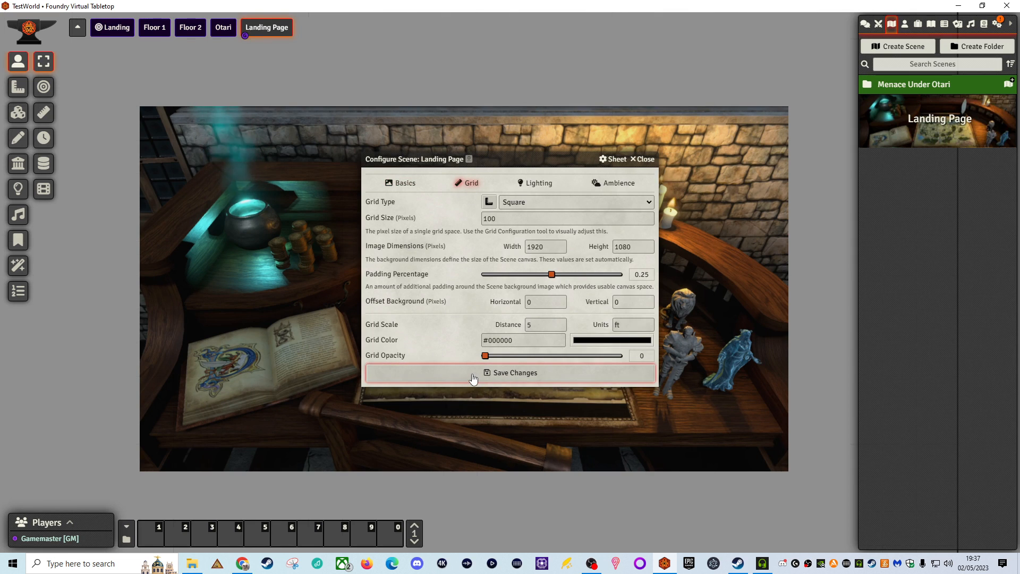
Turn off Token Vision and Fog Exploration in the scene's lighting settings and save the changes
left_click(537, 182)
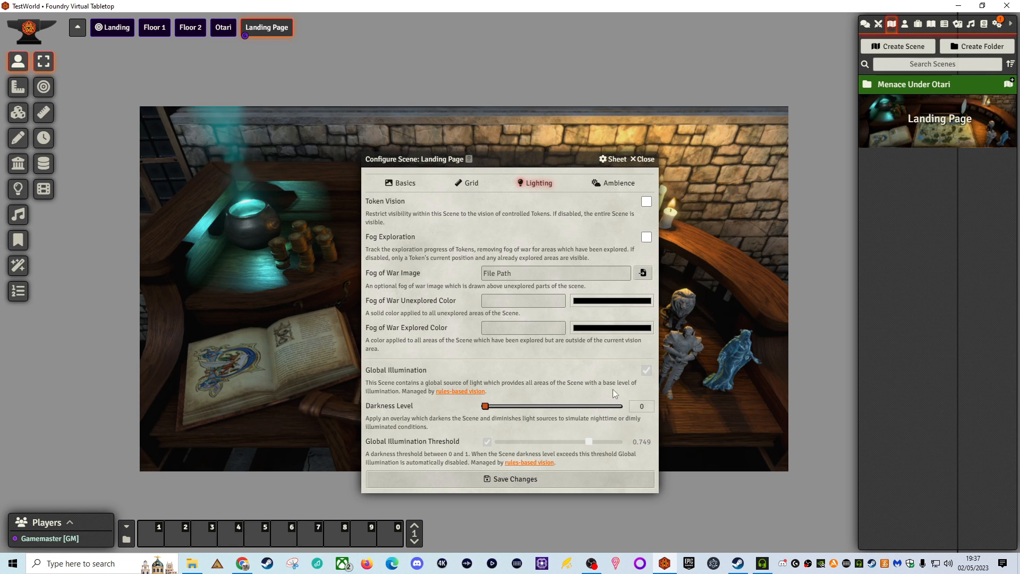
left_click(523, 481)
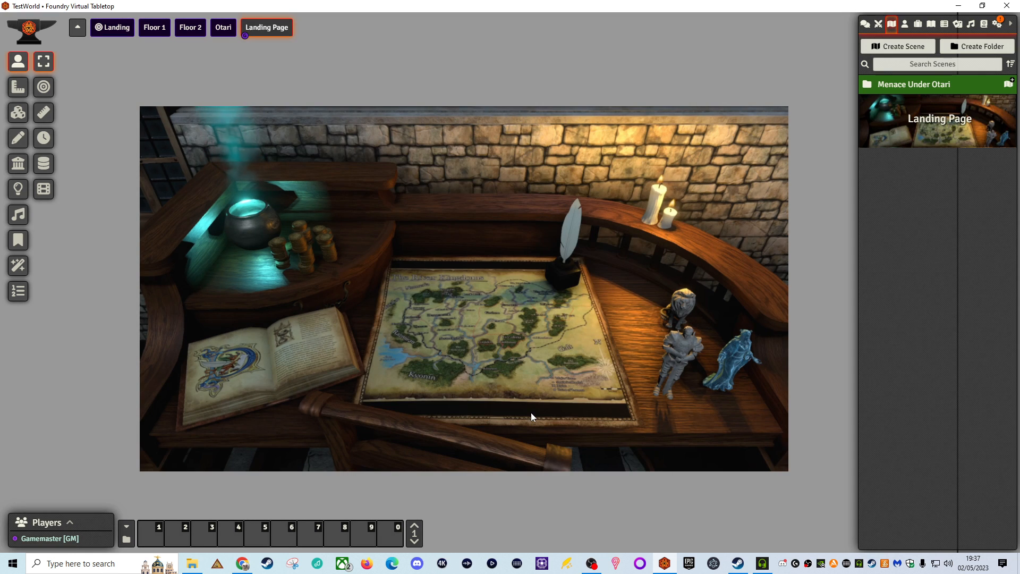
scroll(530, 412, "up", 3)
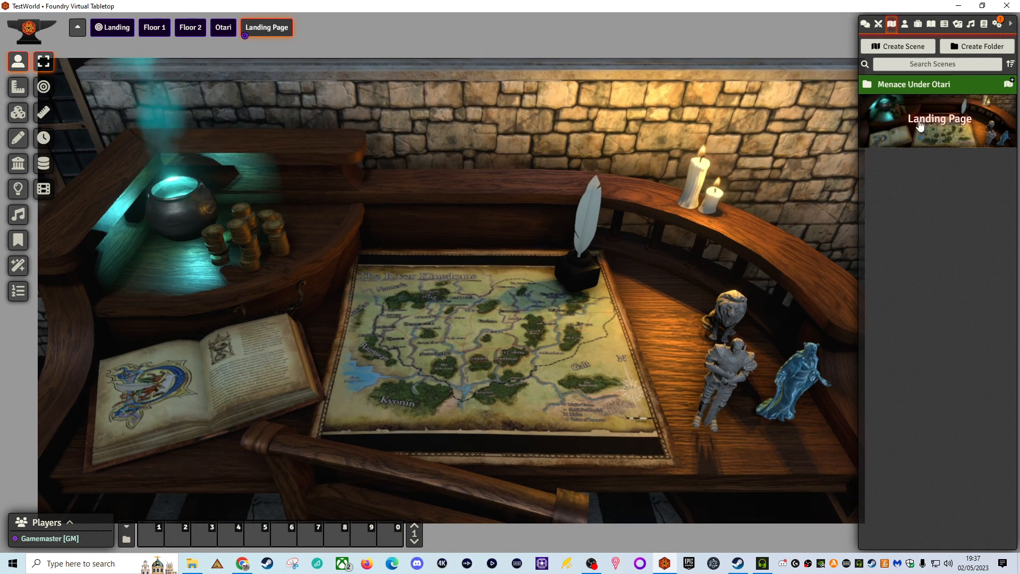
Reopen the Landing Page scene's configuration and set its darkness level to 0.15
right_click(916, 126)
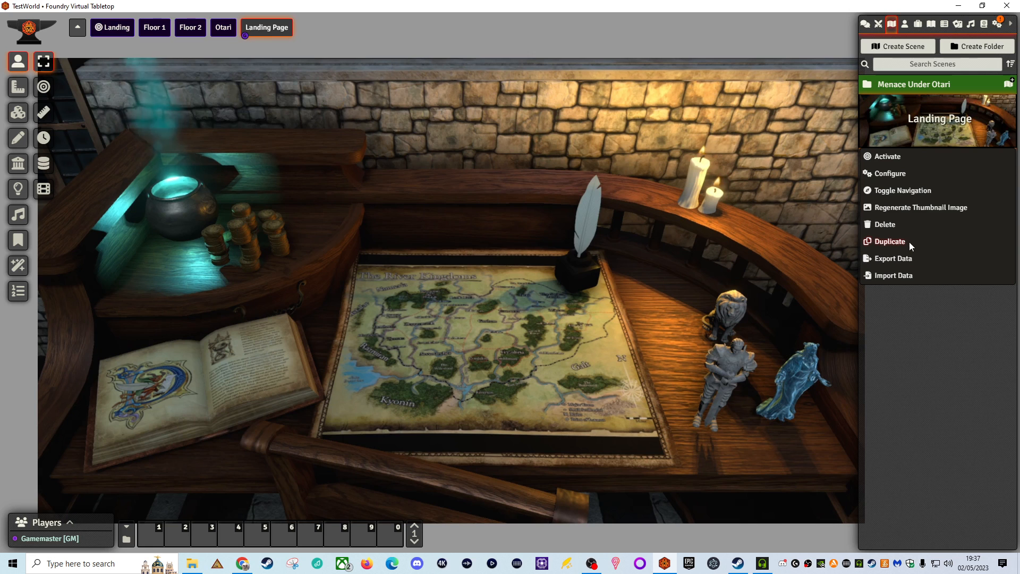
left_click(888, 175)
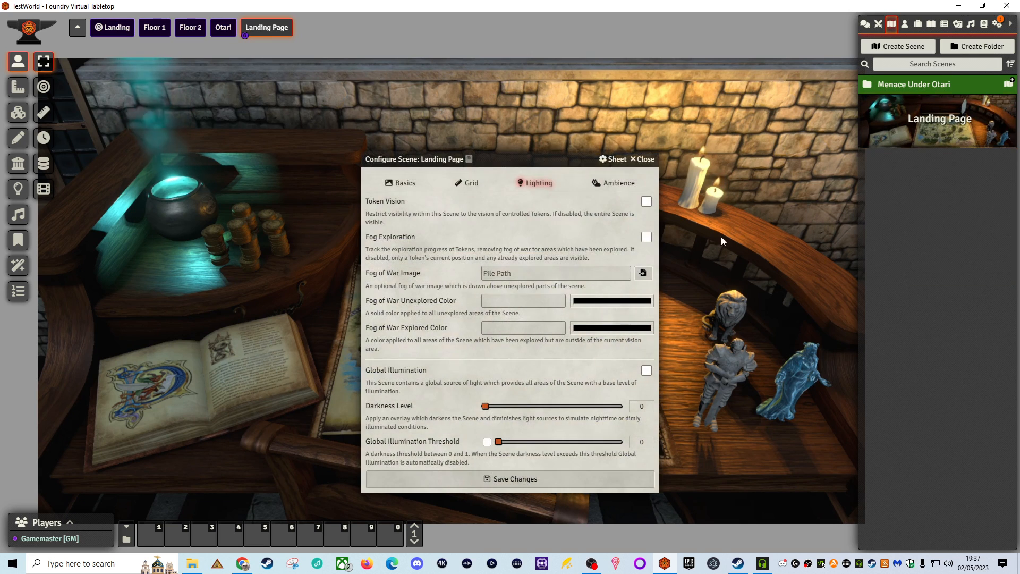
left_click_drag(525, 160, 619, 117)
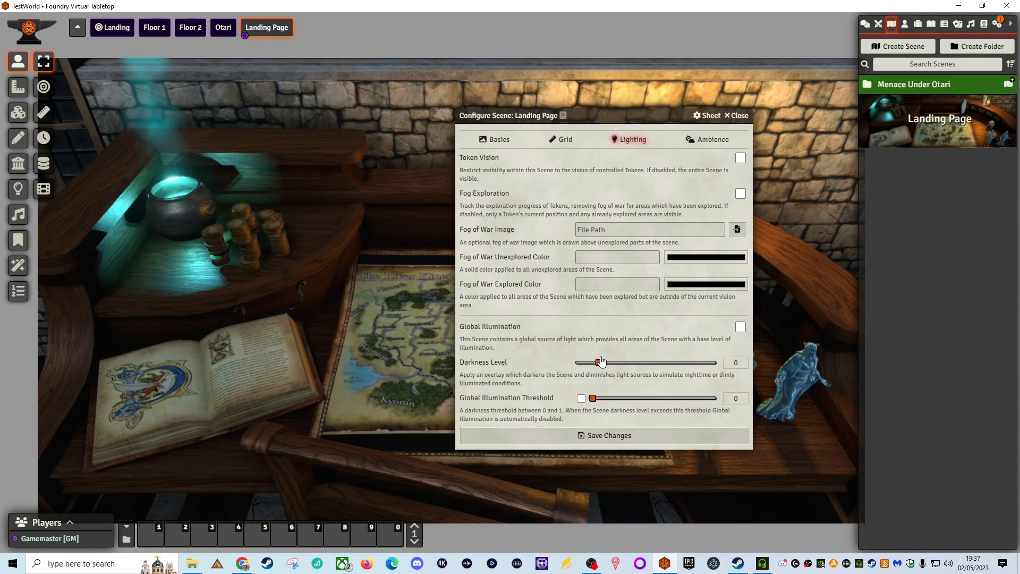
left_click_drag(601, 362, 602, 365)
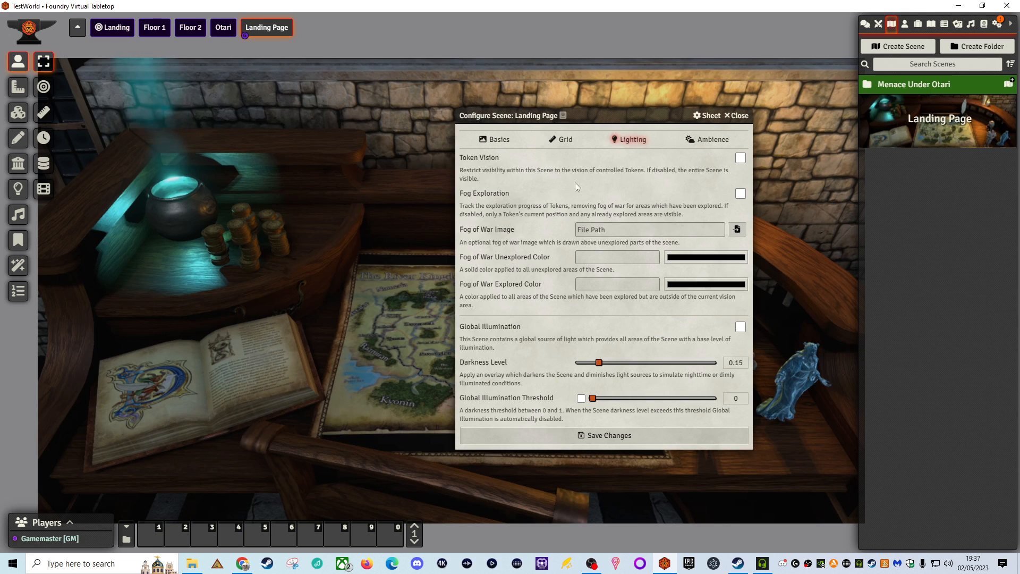
left_click(711, 139)
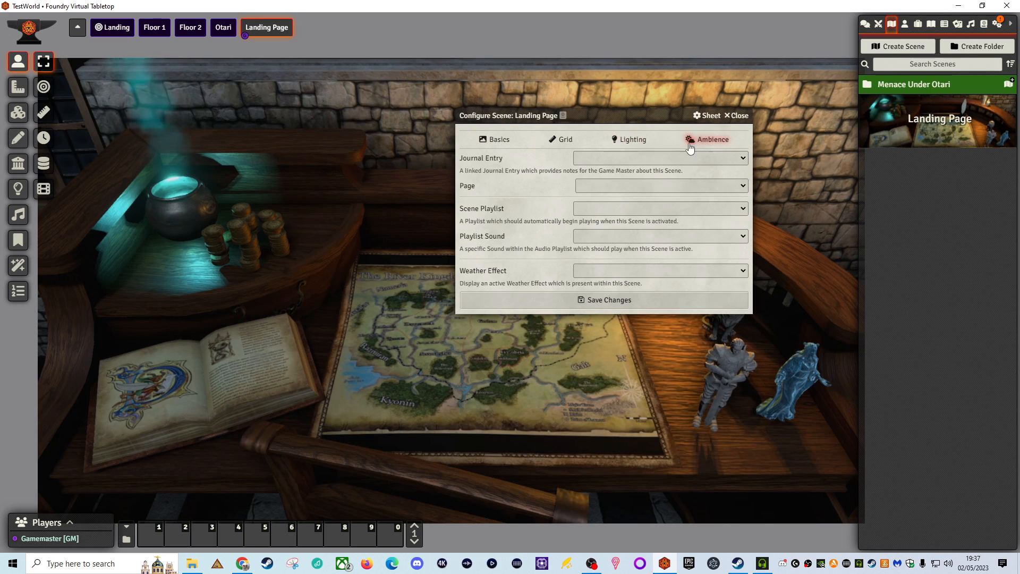
left_click(564, 143)
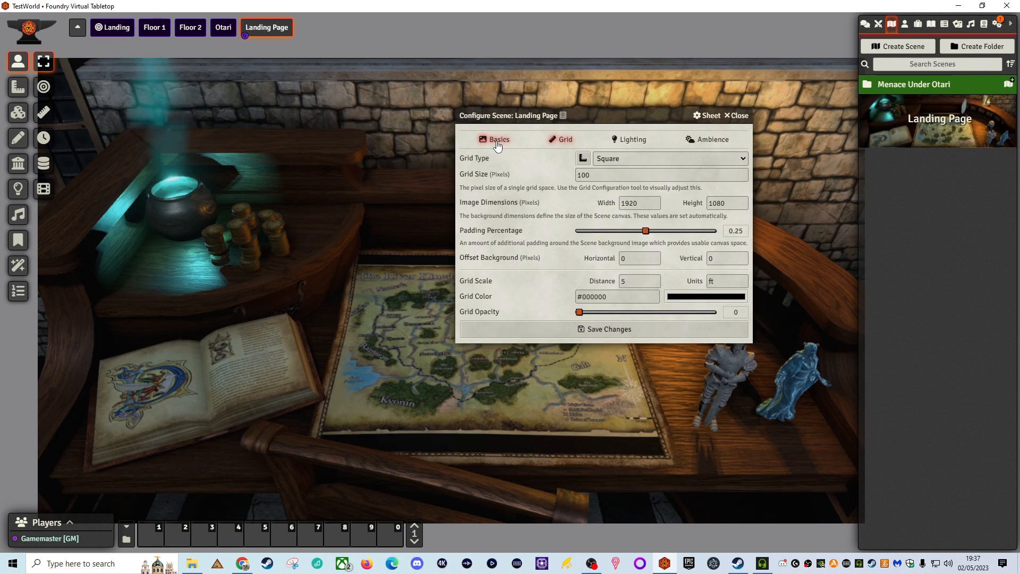
left_click(498, 144)
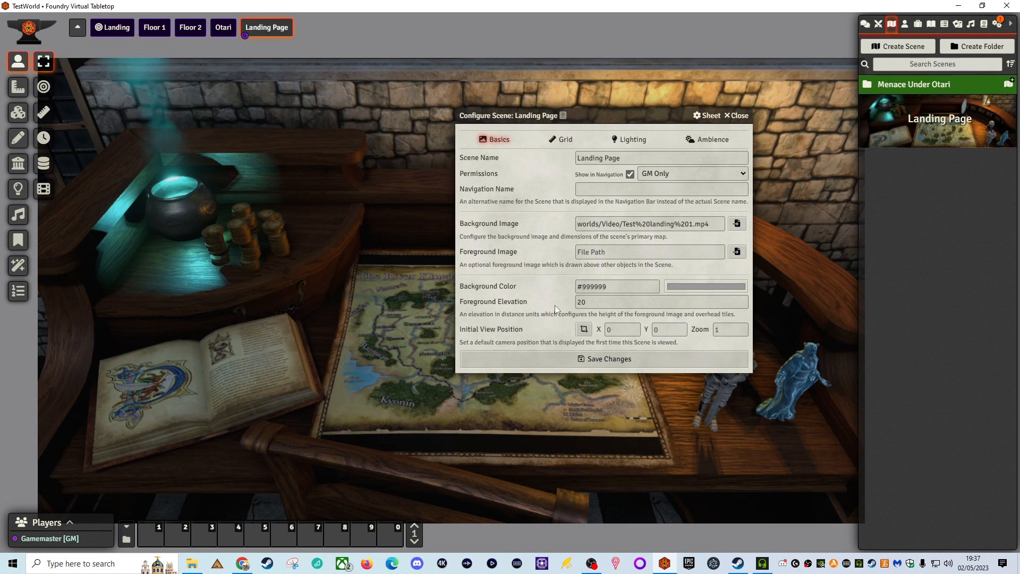
left_click(679, 288)
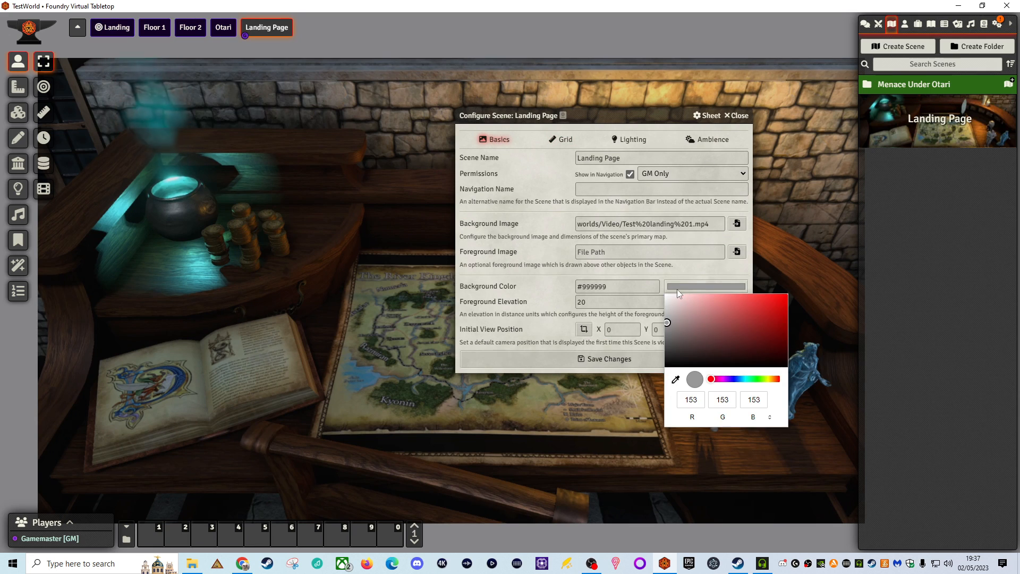
left_click(538, 261)
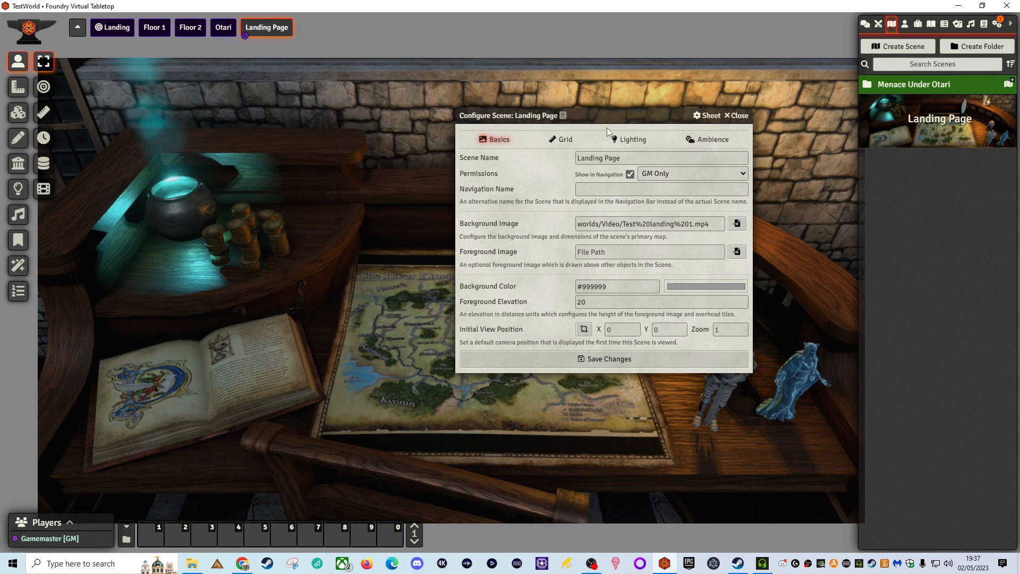
Reduce the scene's padding percentage to its minimum in the grid settings and save the scene
left_click(562, 139)
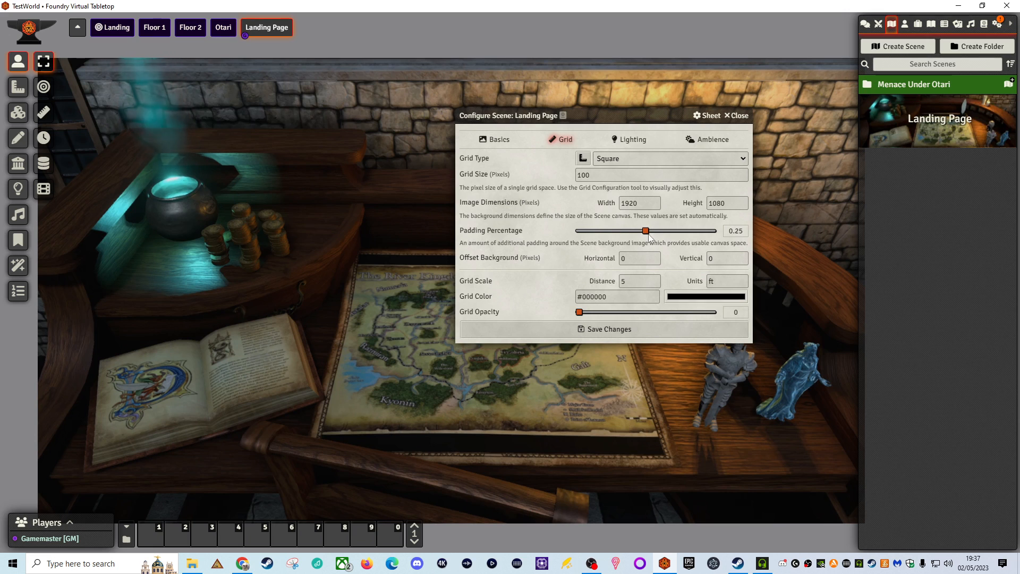
left_click_drag(645, 230, 576, 230)
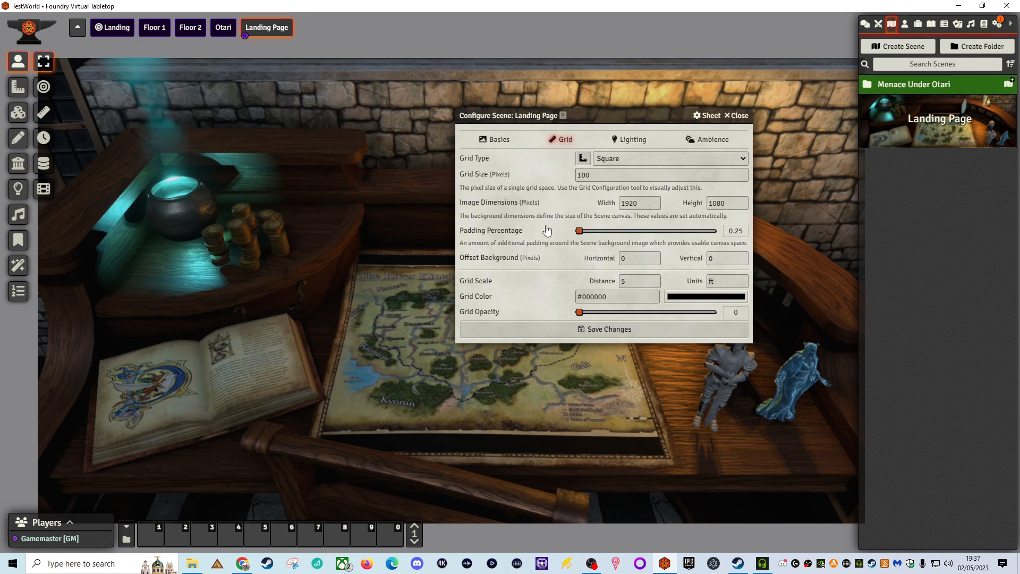
left_click(593, 334)
left_click(481, 314)
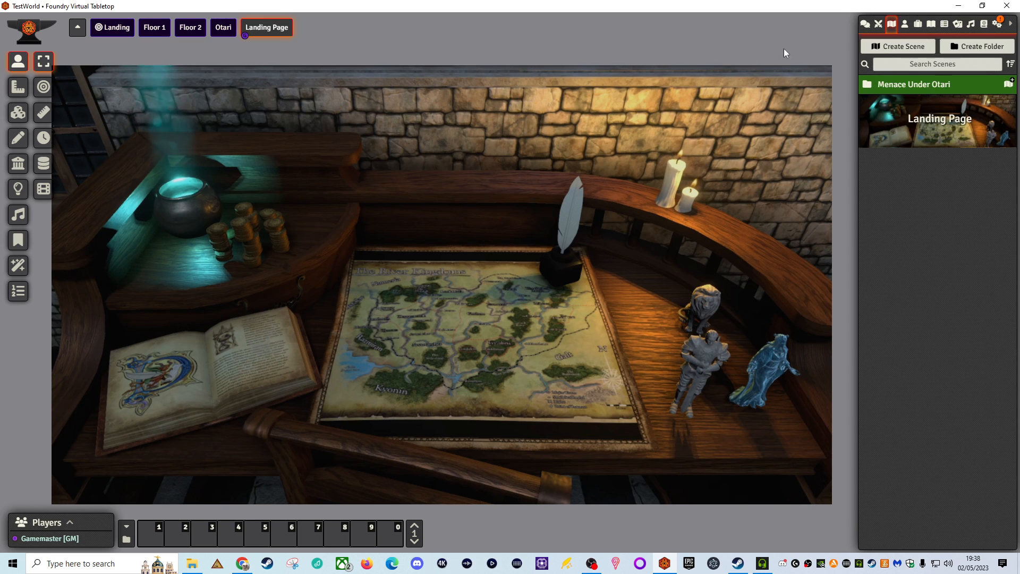
Review the list of installed modules in the world's module management and close it without changing anything
left_click(997, 25)
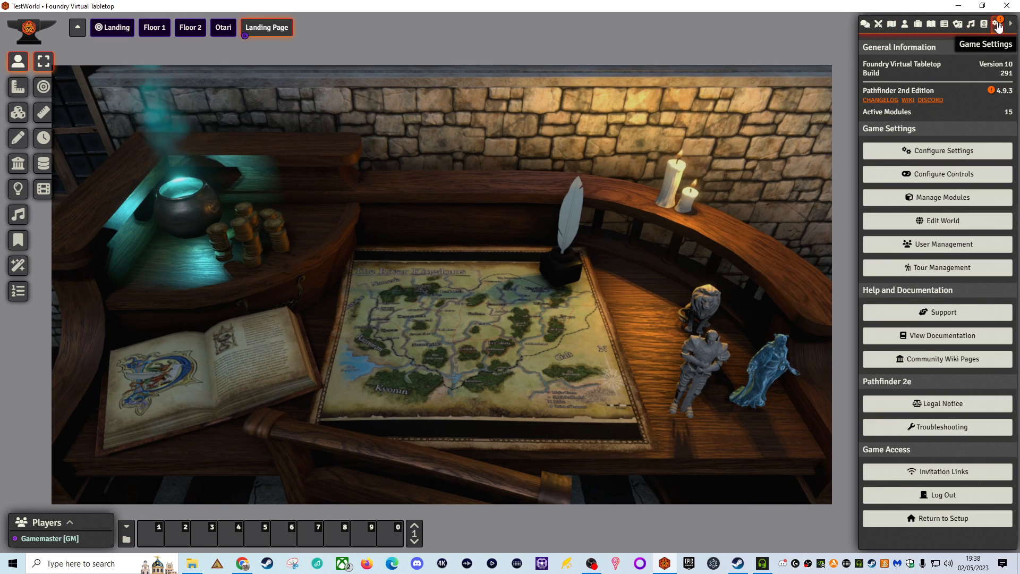
left_click(917, 197)
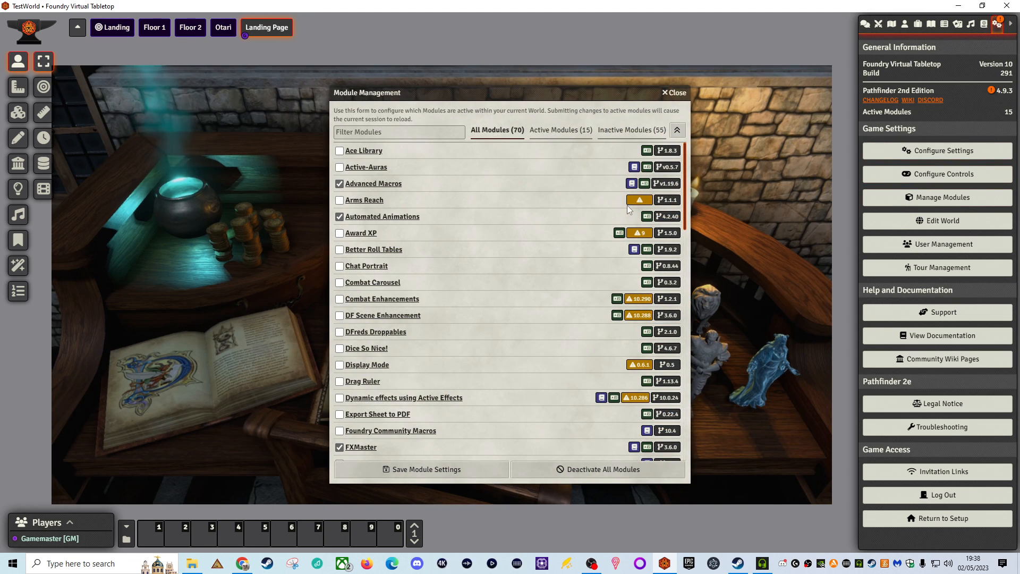
scroll(434, 209, "down", 7)
scroll(436, 196, "down", 6)
scroll(440, 193, "up", 9)
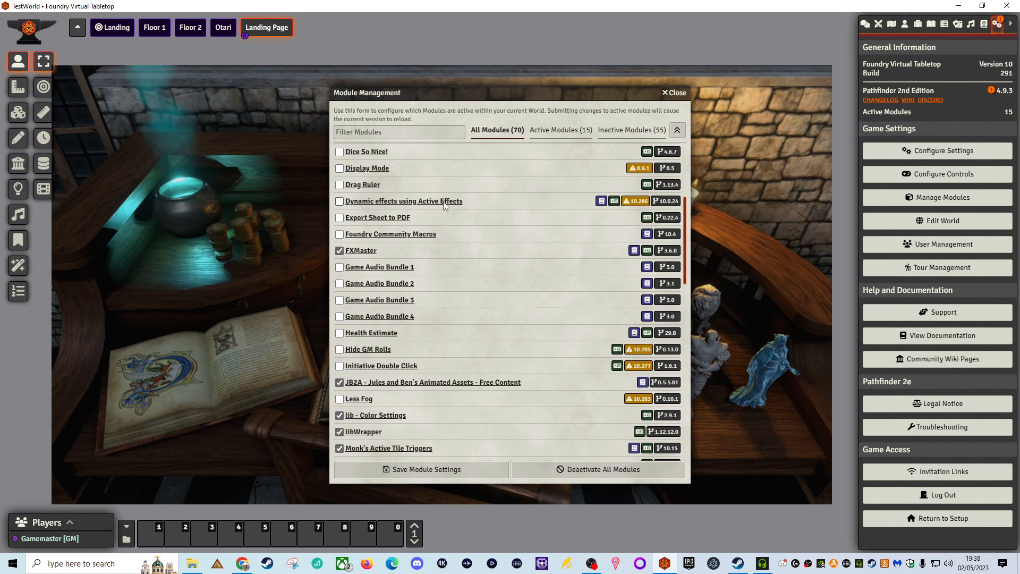
scroll(444, 207, "up", 4)
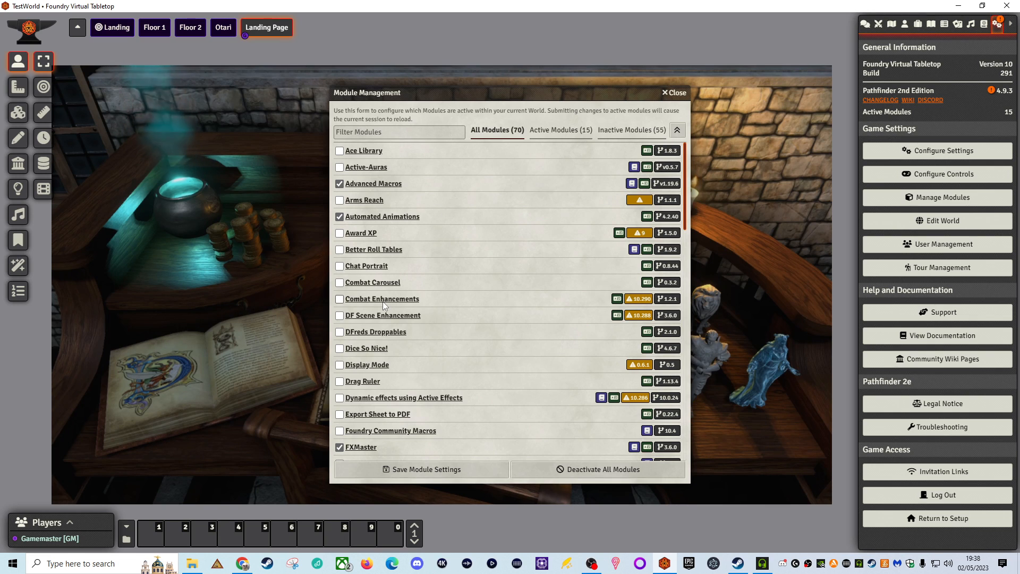
scroll(444, 256, "down", 5)
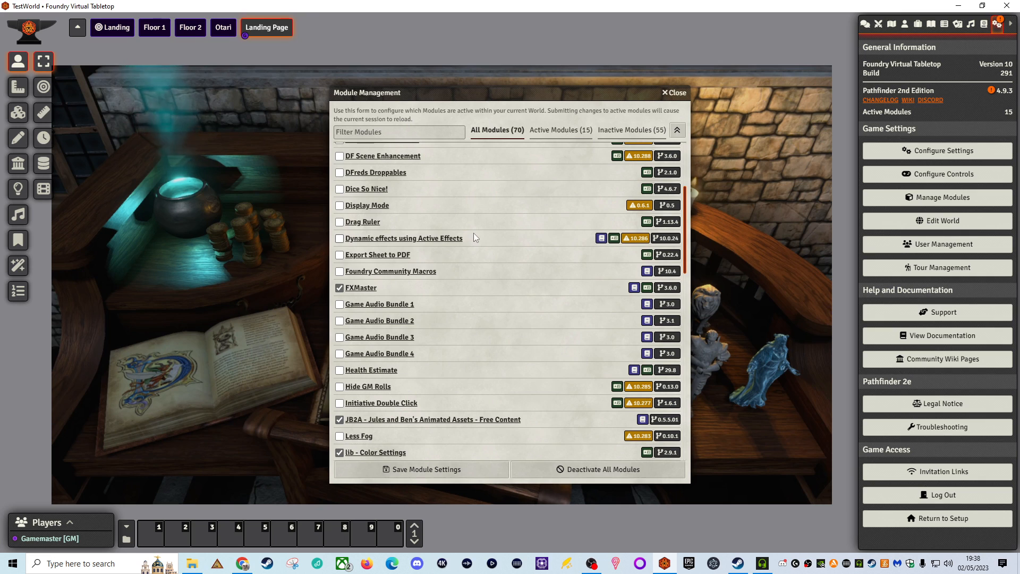
scroll(472, 260, "down", 3)
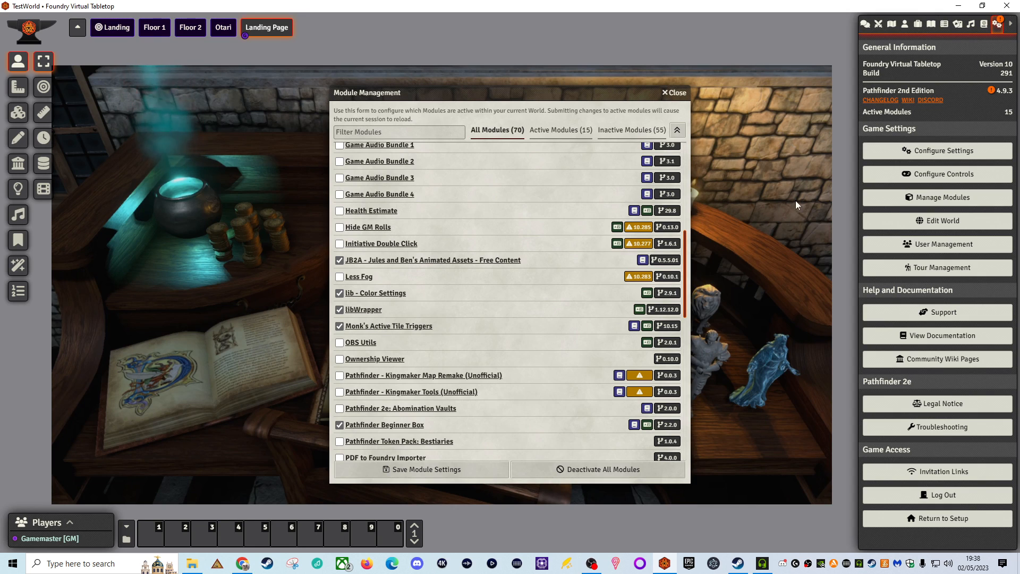
left_click(682, 99)
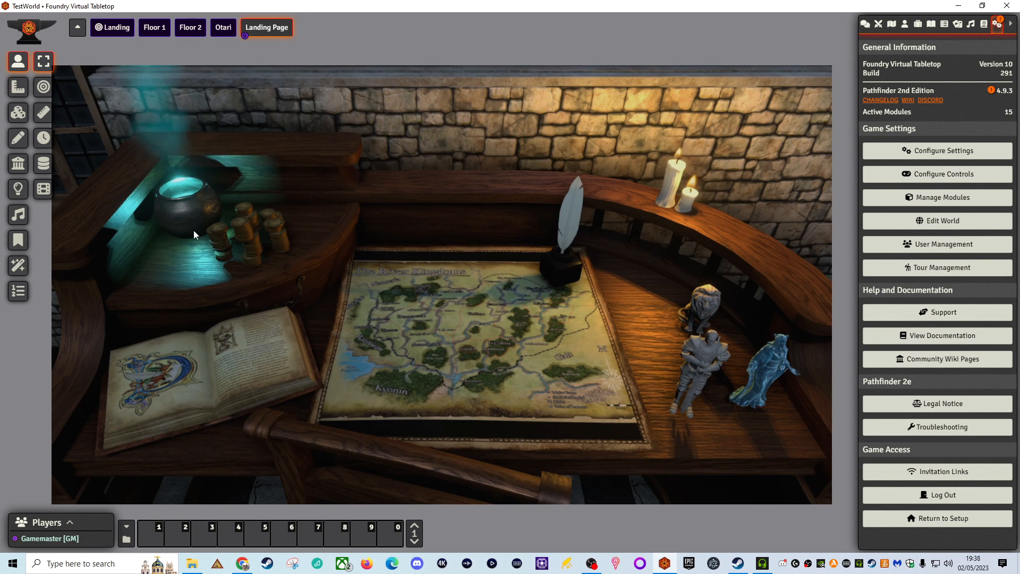
Outline the glowing opening of the cauldron with a closed chain of wall segments
scroll(161, 183, "up", 2)
right_click_drag(161, 184, 455, 355)
scroll(457, 362, "up", 14)
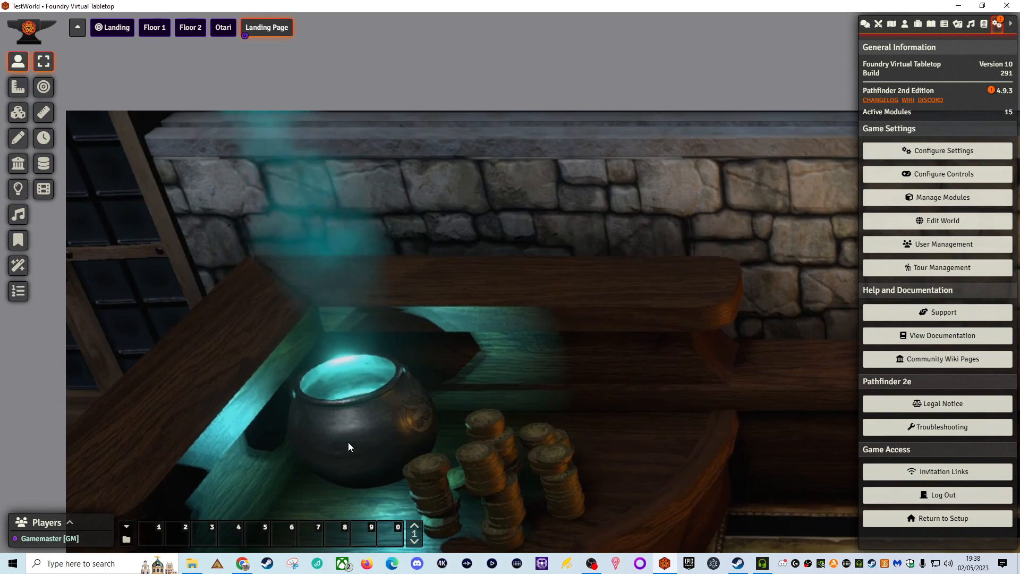
right_click_drag(349, 442, 474, 404)
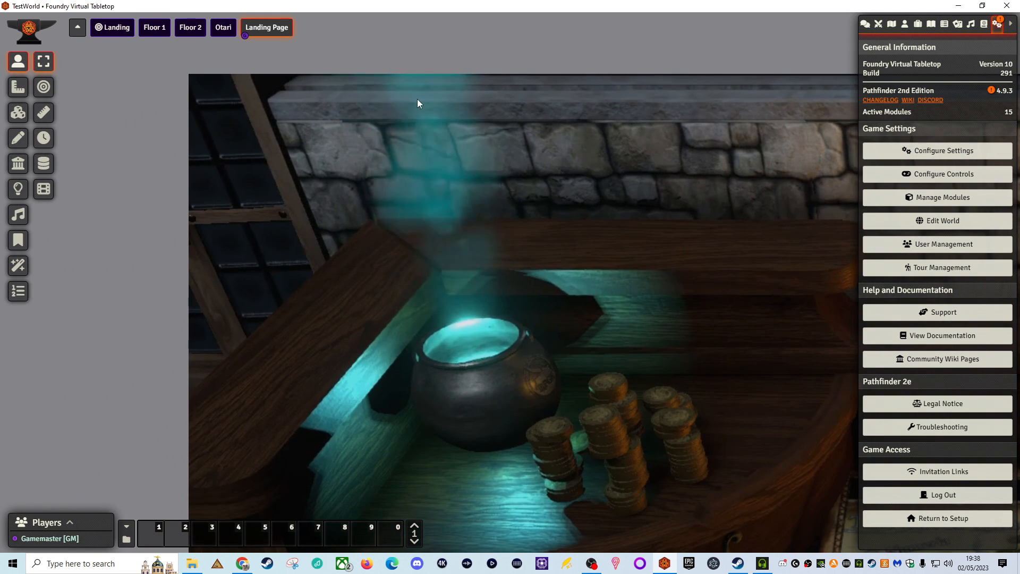
left_click(18, 163)
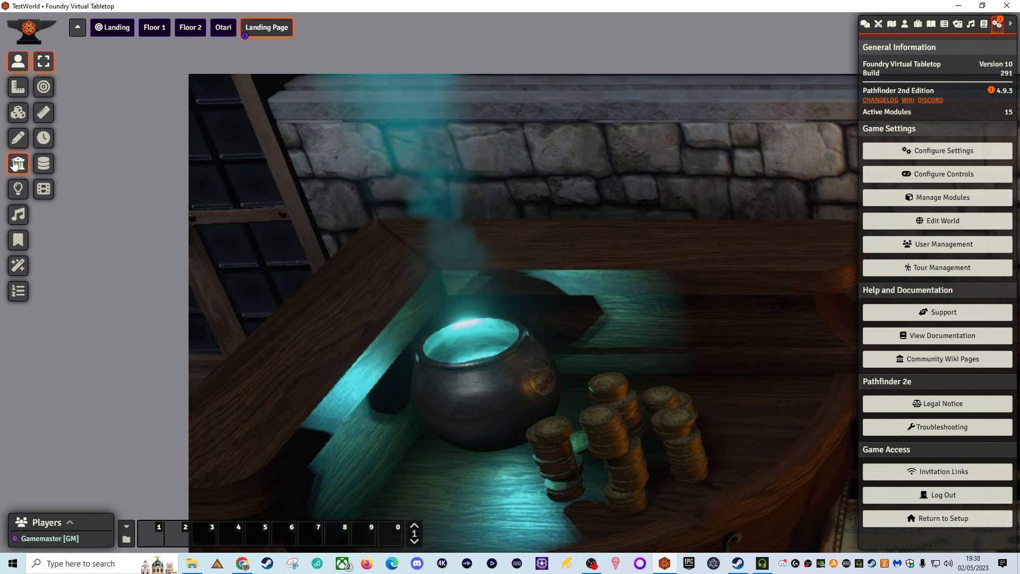
mouse_move(432, 362)
left_mouse_down("ctrl")
mouse_move(498, 361)
mouse_move(522, 342)
mouse_move(521, 319)
mouse_move(443, 326)
mouse_move(423, 346)
left_mouse_up("ctrl")
left_click(423, 343, "ctrl")
left_click(432, 362, "ctrl")
left_click(434, 368)
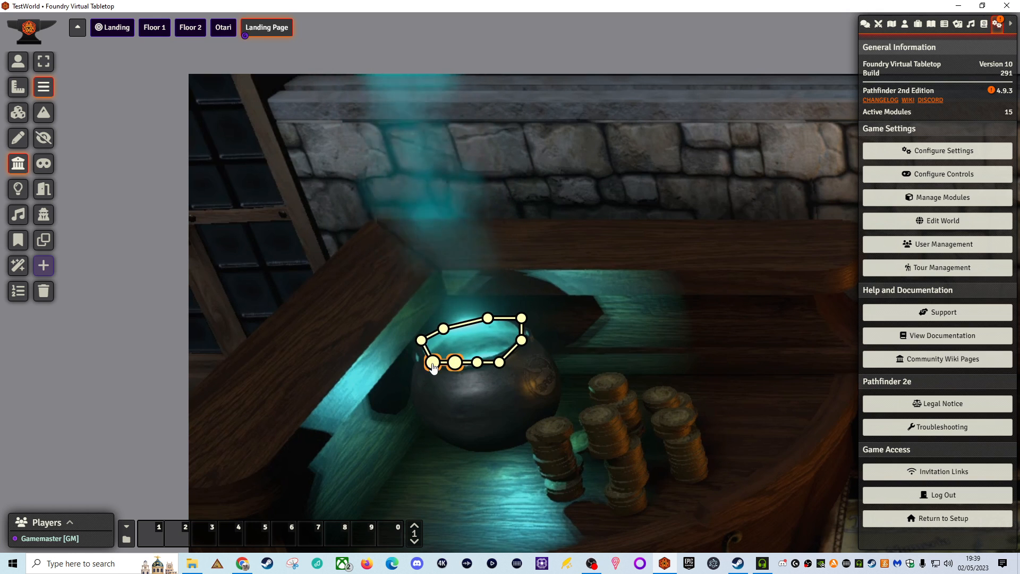
left_click(492, 387)
left_click_drag(576, 282, 621, 239)
key("Delete")
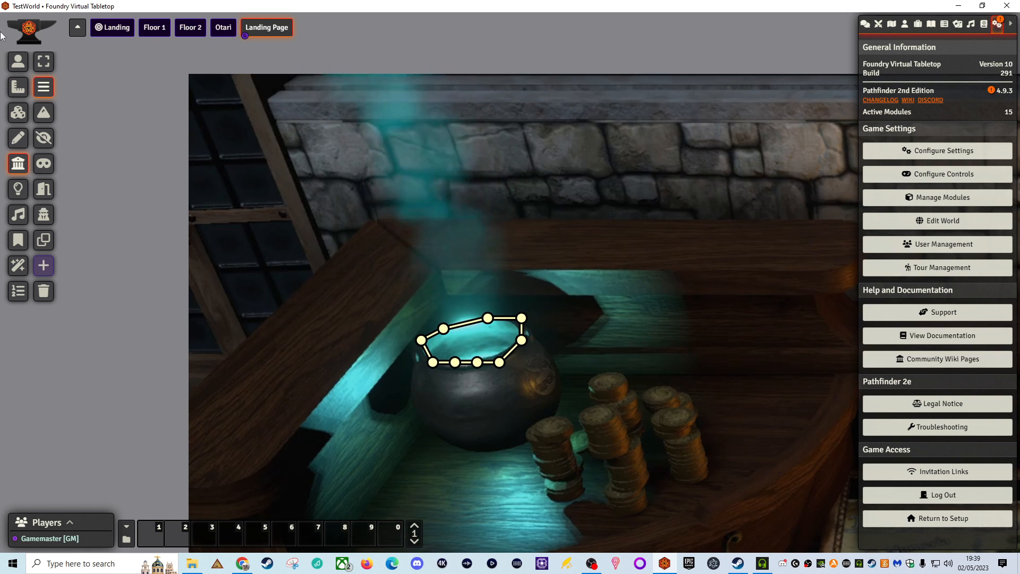
Select all walls around the cauldron's opening and set movement and sight restriction to None, keeping light restriction Normal
left_click(44, 62)
left_click_drag(551, 266, 393, 408)
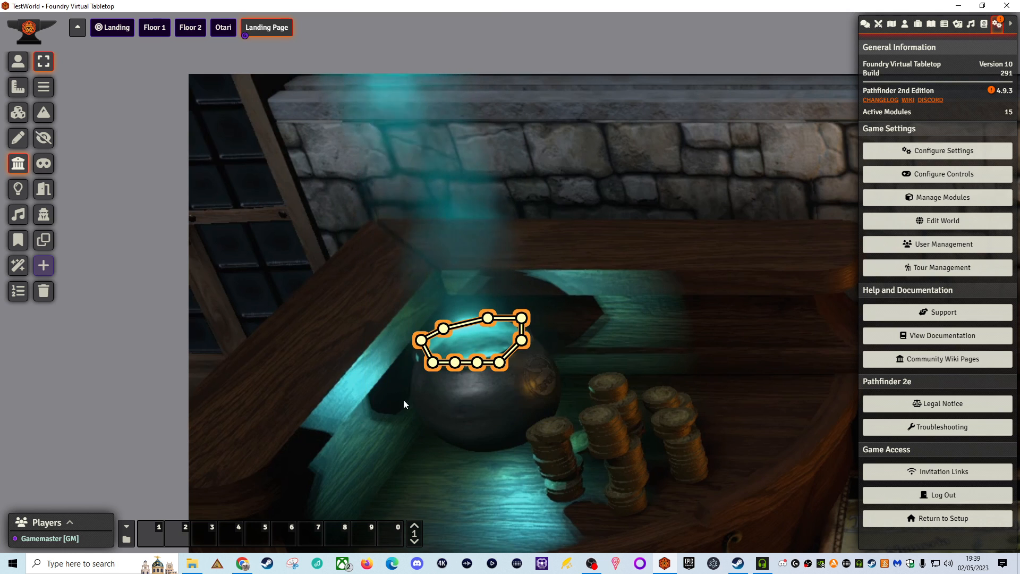
double_click(478, 365)
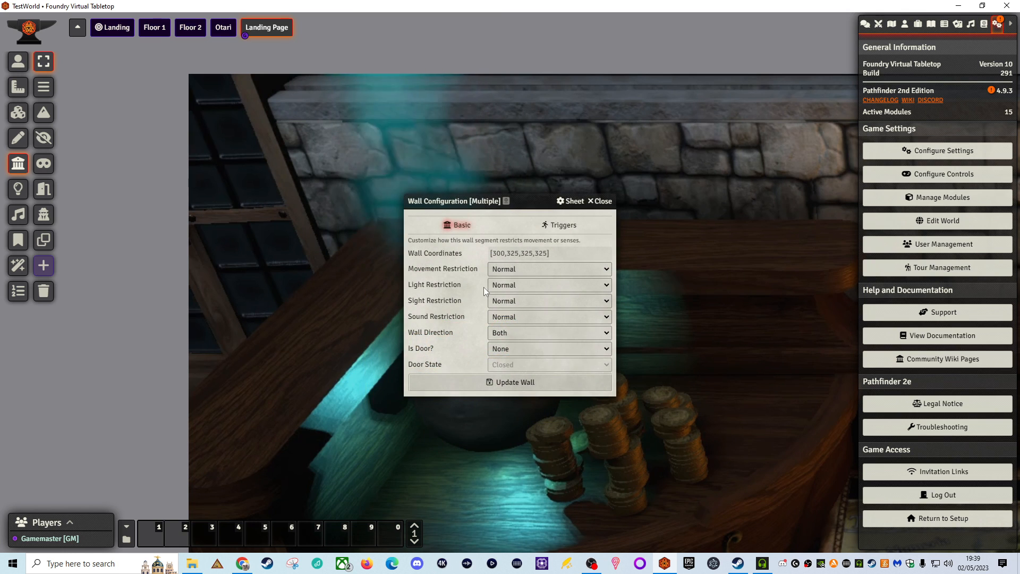
left_click(512, 287)
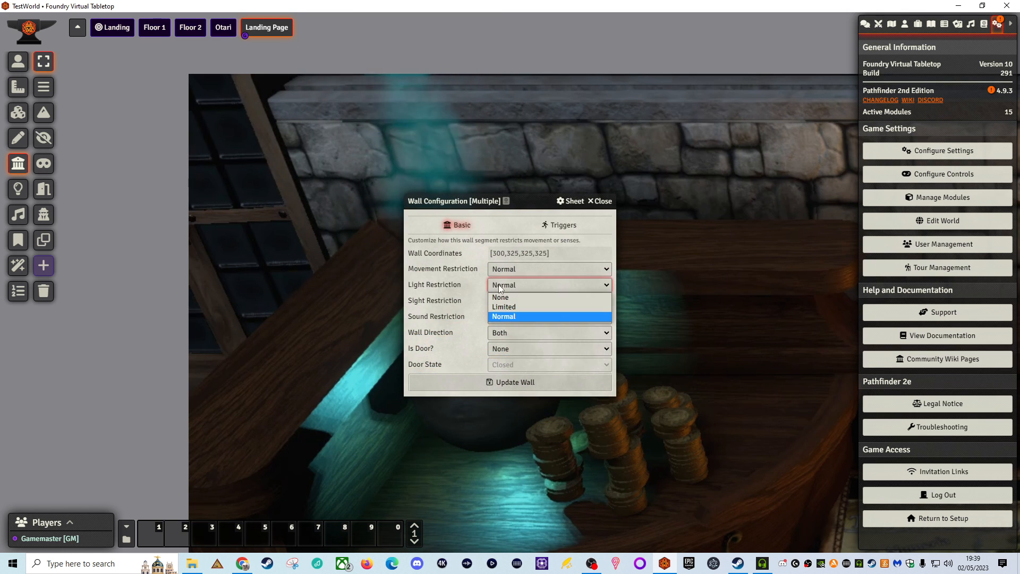
left_click(502, 318)
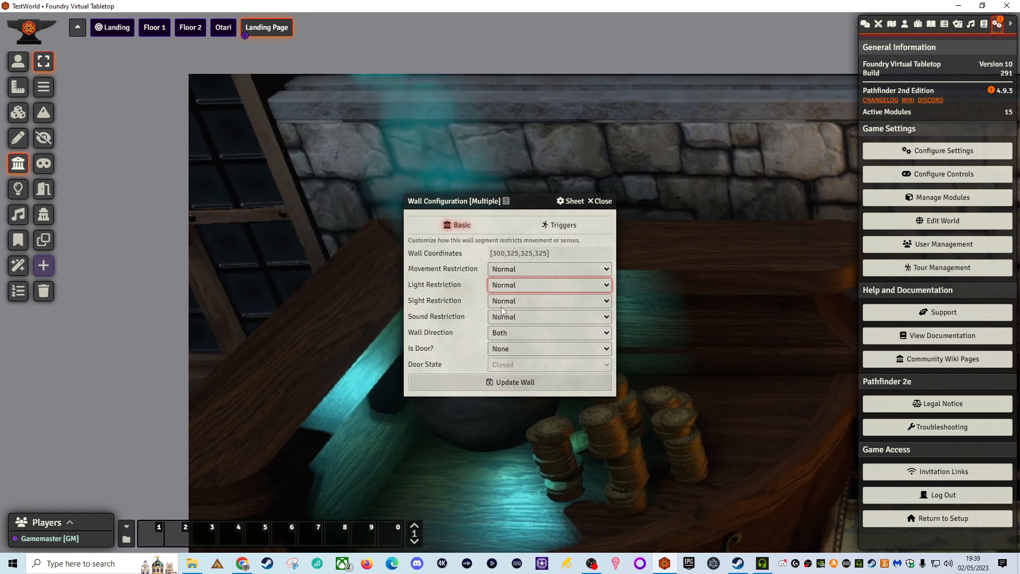
left_click(505, 300)
left_click(507, 317)
left_click(507, 269)
left_click(505, 280)
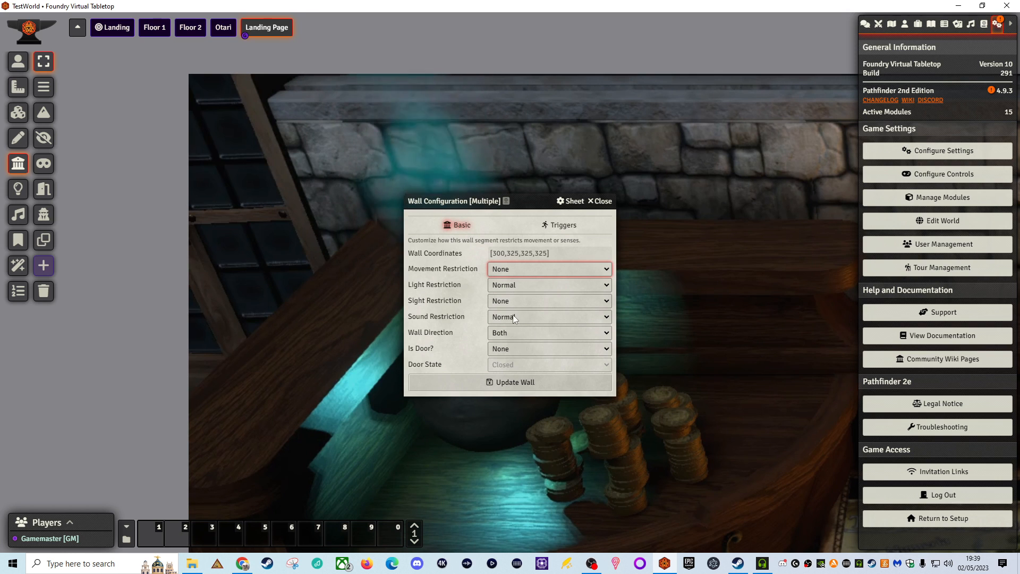
left_click(489, 389)
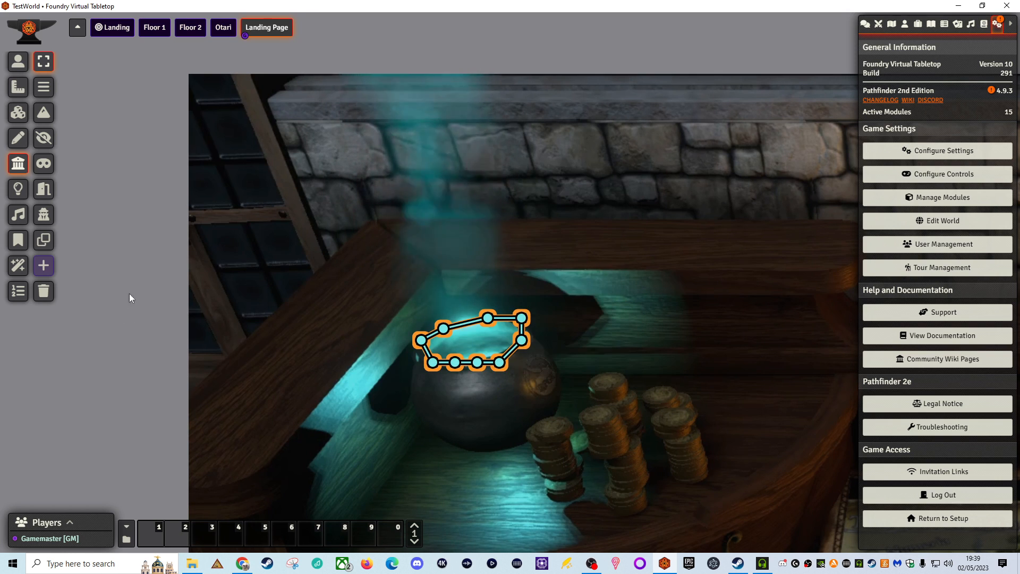
Place an ambient light with a dim radius of about 9.3 ft inside the cauldron's opening and set its animation type to Swirling Fog
left_click(17, 189)
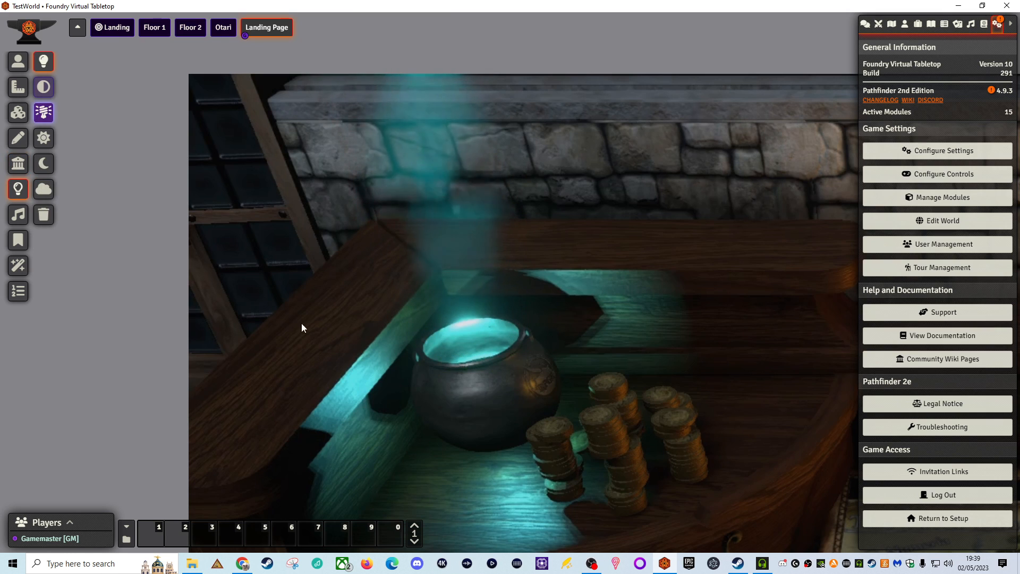
left_click(469, 342)
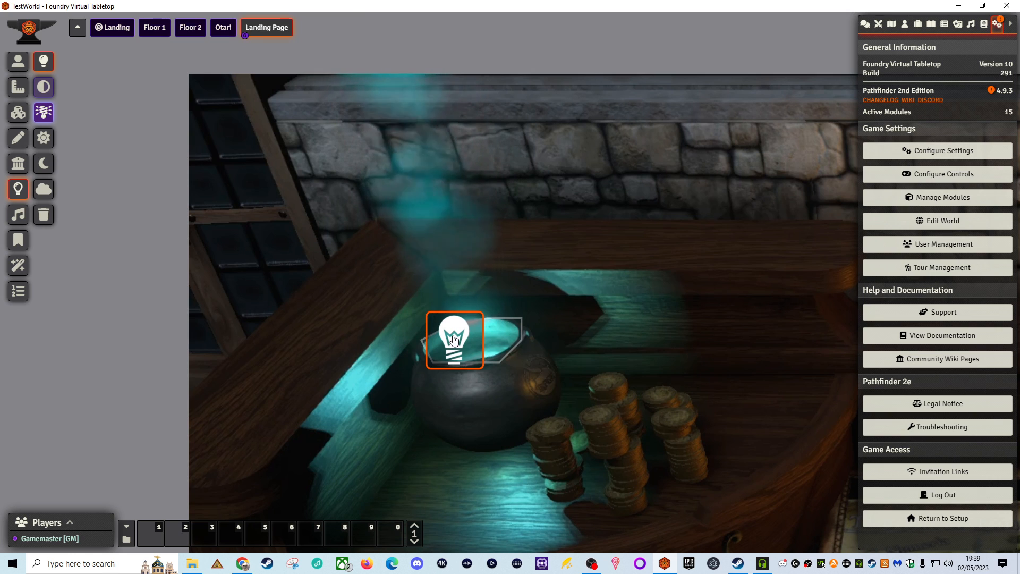
double_click(475, 341)
left_click(498, 198)
left_click_drag(508, 170, 641, 142)
left_click(654, 192)
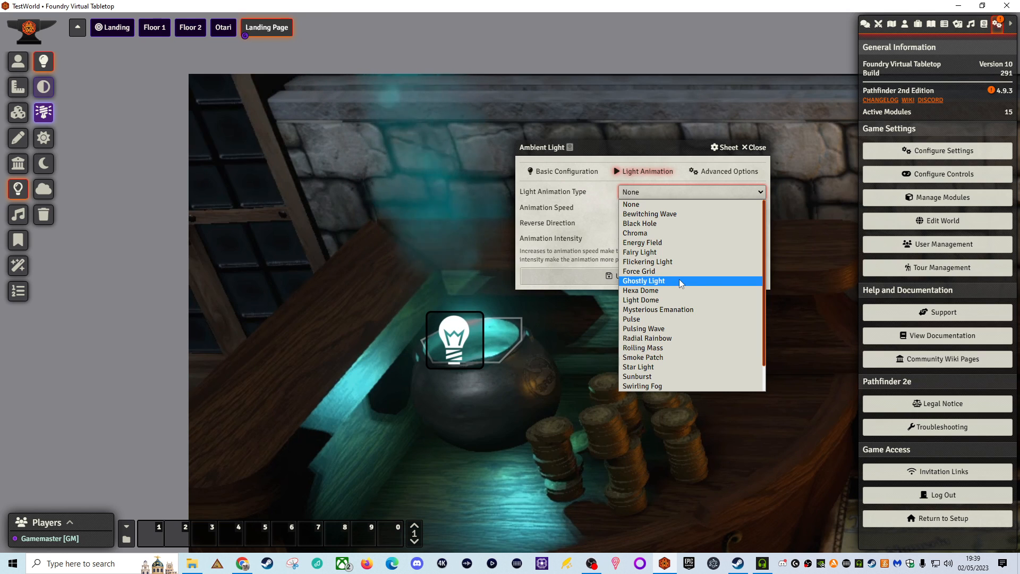
left_click(631, 385)
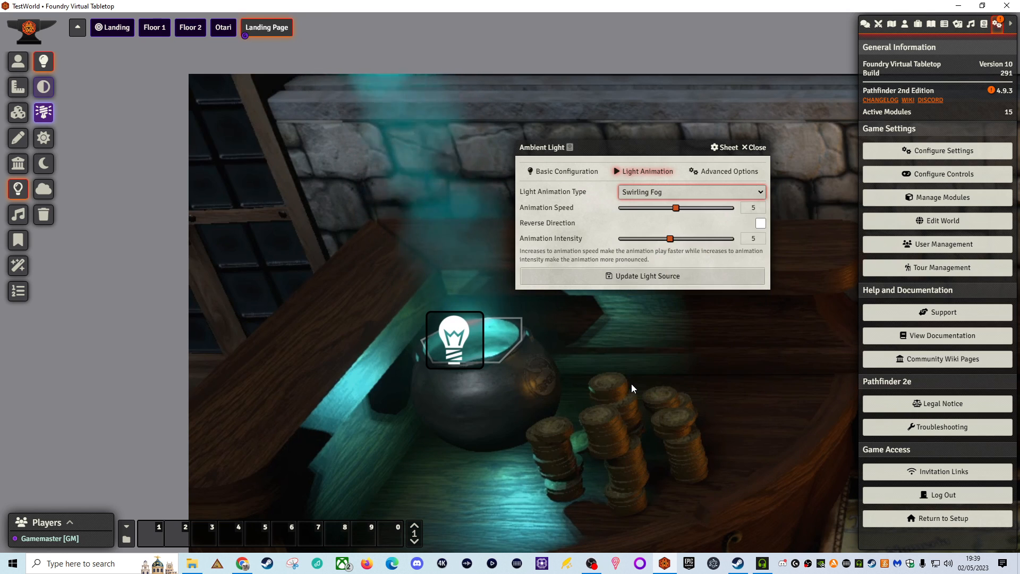
Set the cauldron light's color to teal #43cec4 sampled from the glow, with color intensity 0.25, and update the light source
left_click(580, 172)
left_click(736, 290)
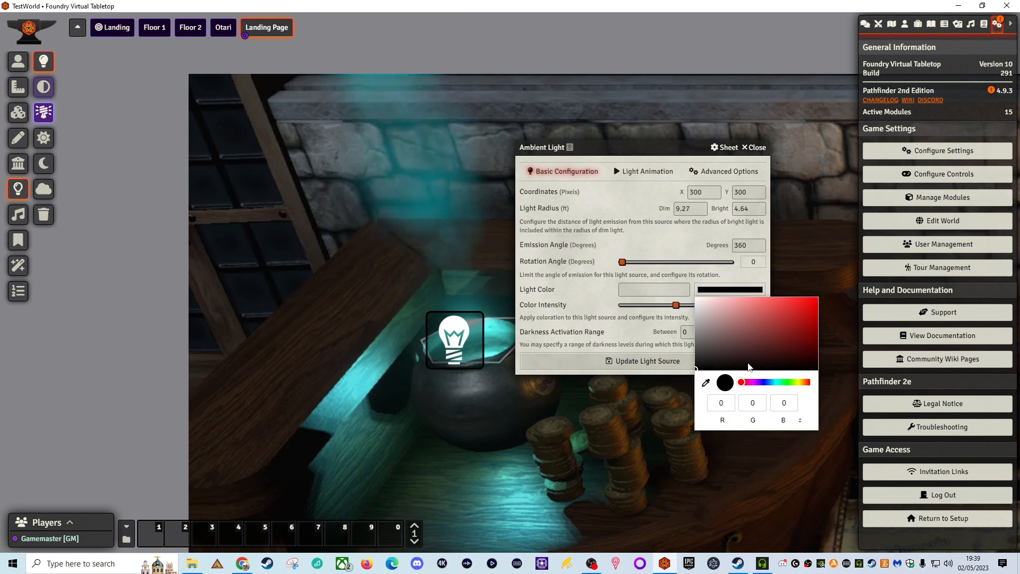
left_click(705, 383)
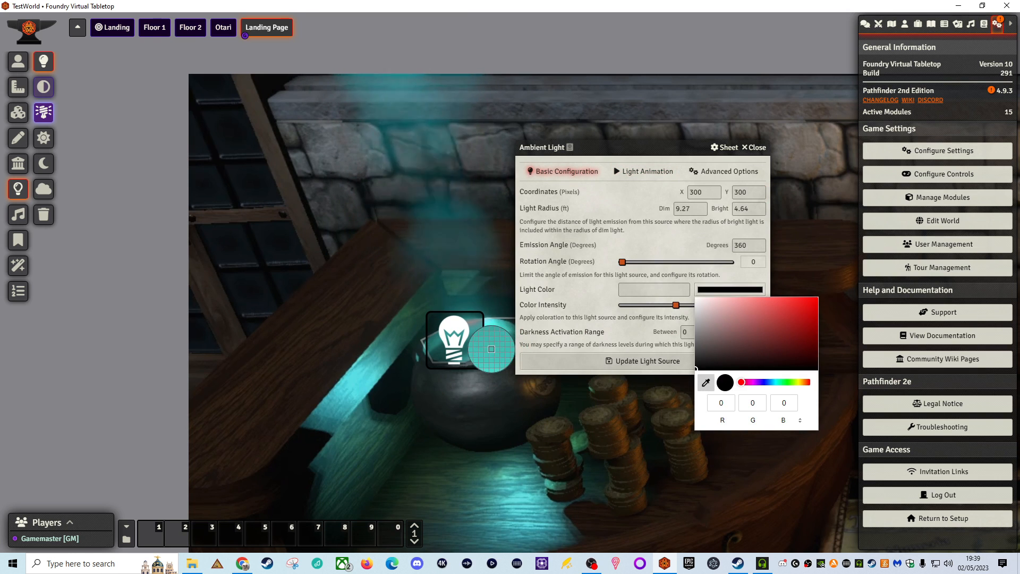
left_click(490, 350)
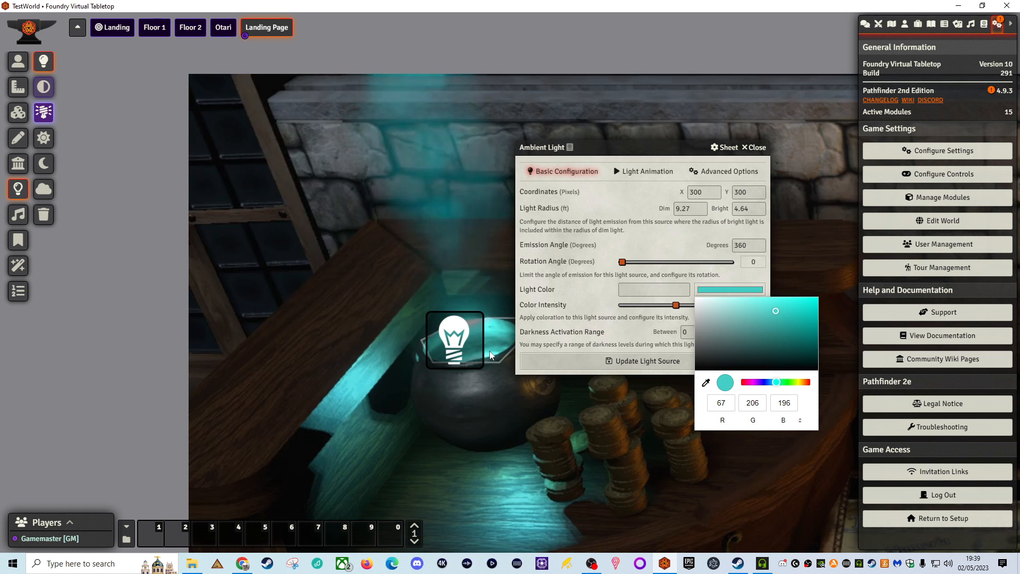
left_click(625, 343)
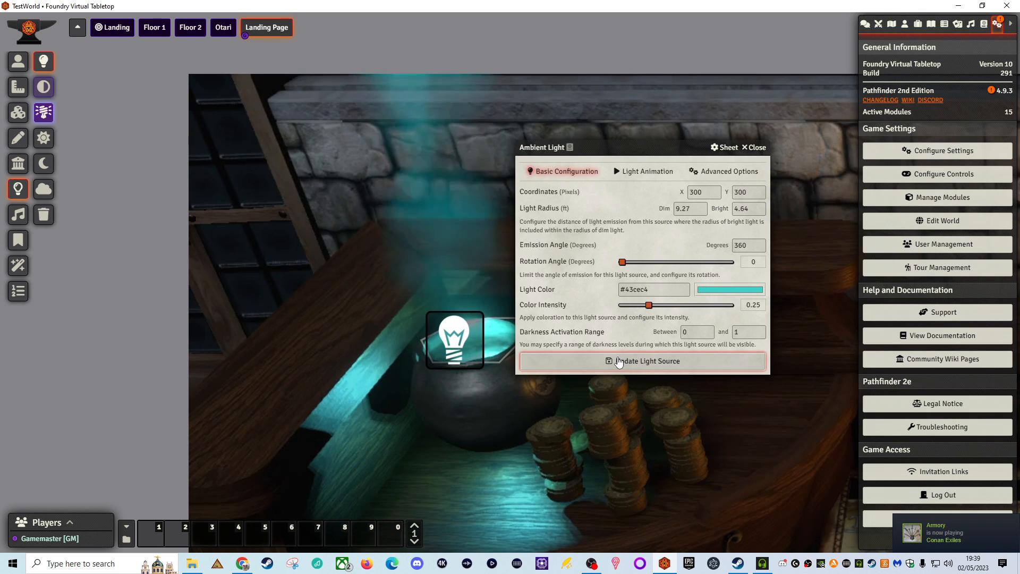
left_click(646, 171)
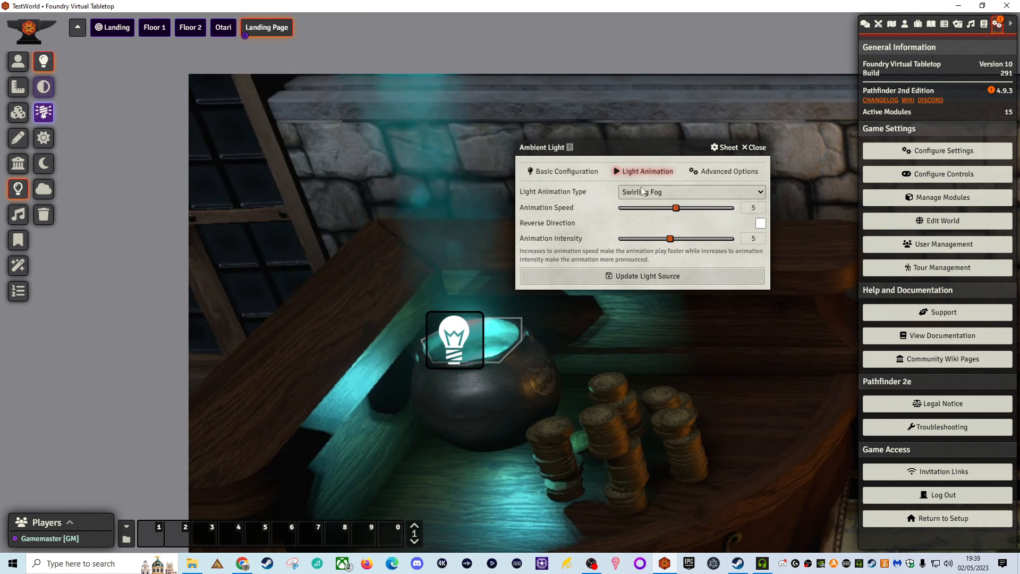
left_click(565, 171)
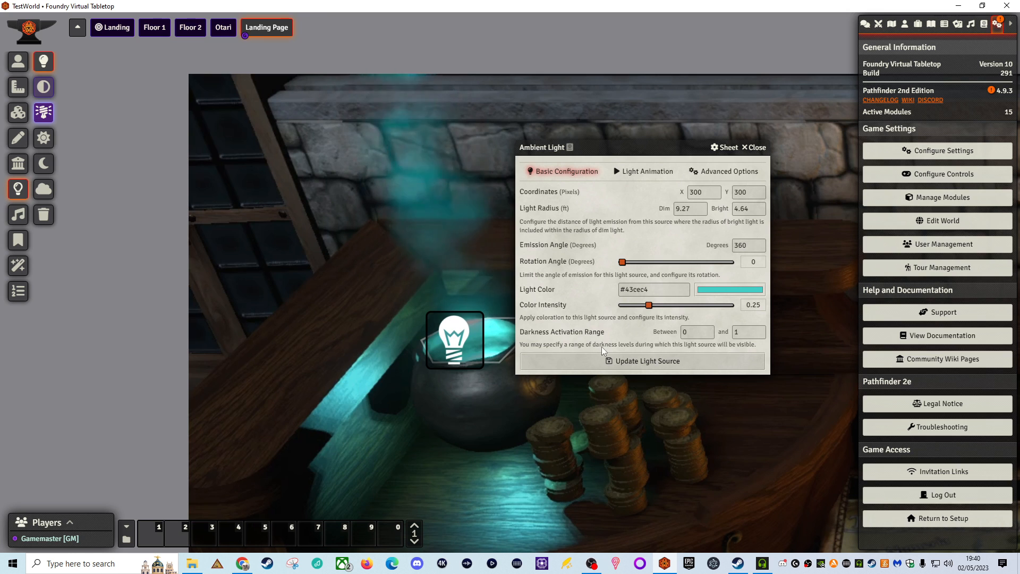
left_click(637, 361)
left_click(18, 60)
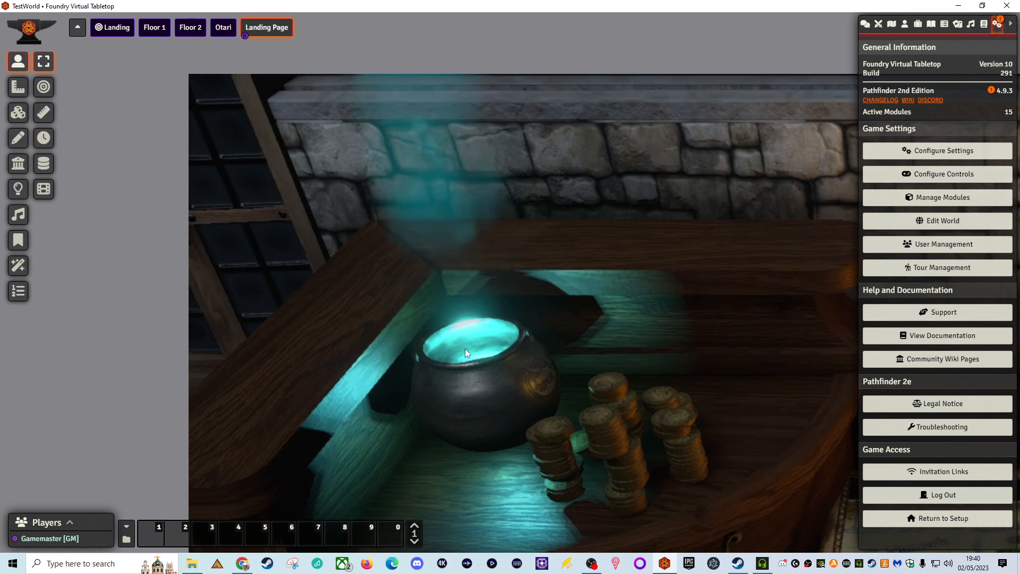
Place an ambient light with a dim radius of about 10.2 ft on the shorter candle's flame
scroll(575, 426, "down", 4)
scroll(575, 426, "down", 2)
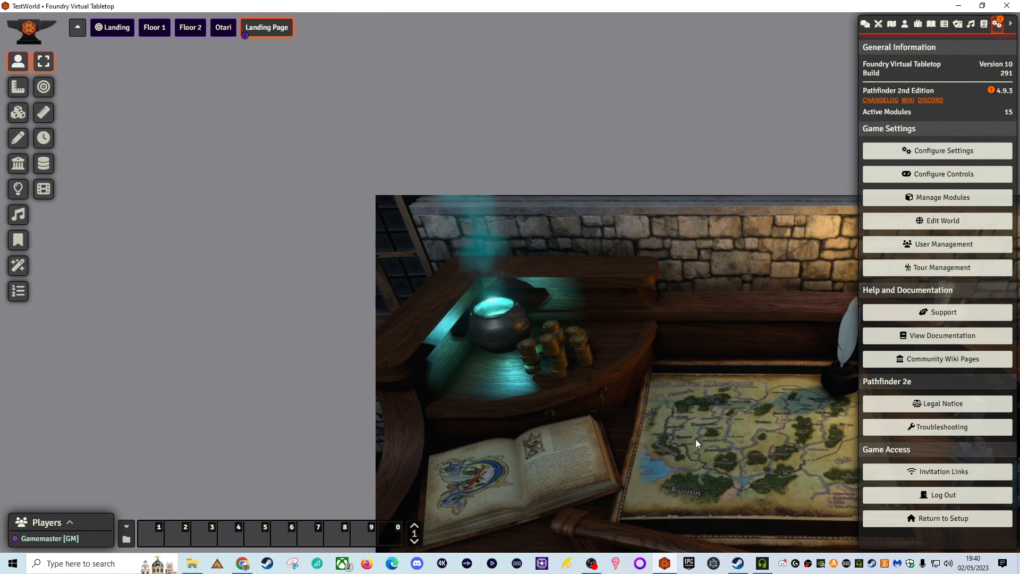
right_click_drag(750, 430, 423, 407)
scroll(594, 265, "up", 5)
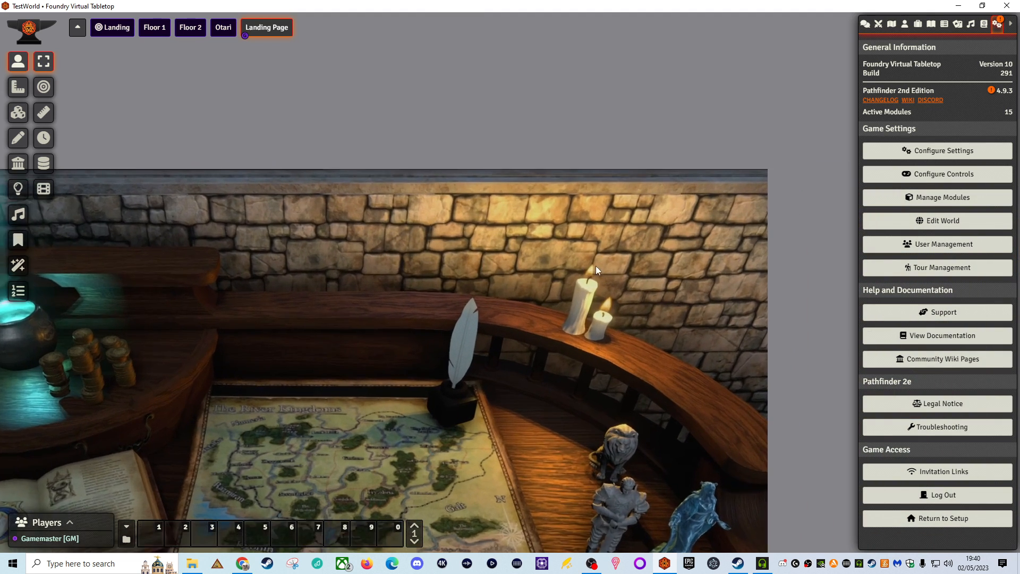
right_click_drag(645, 330, 492, 375)
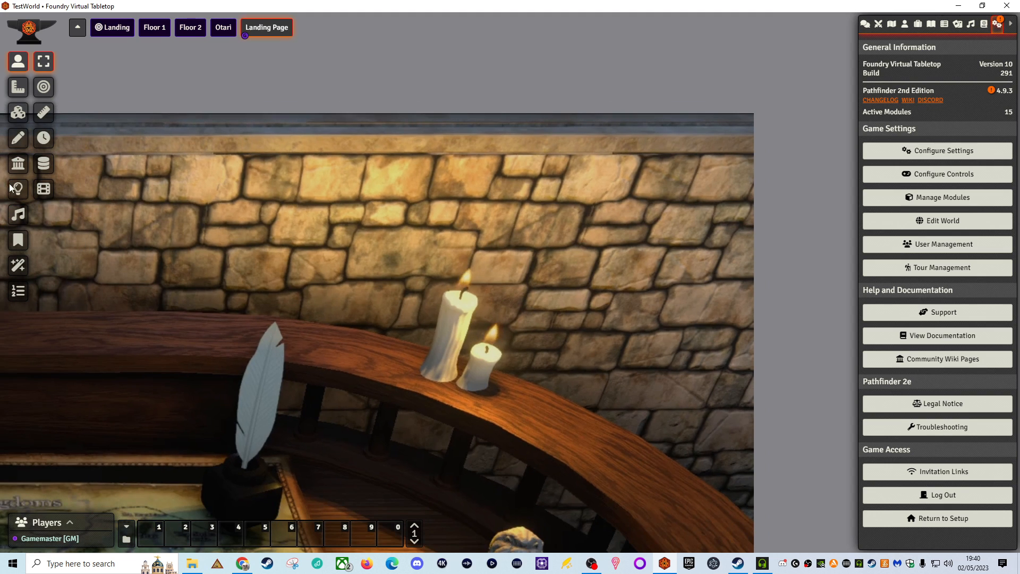
left_click(18, 189)
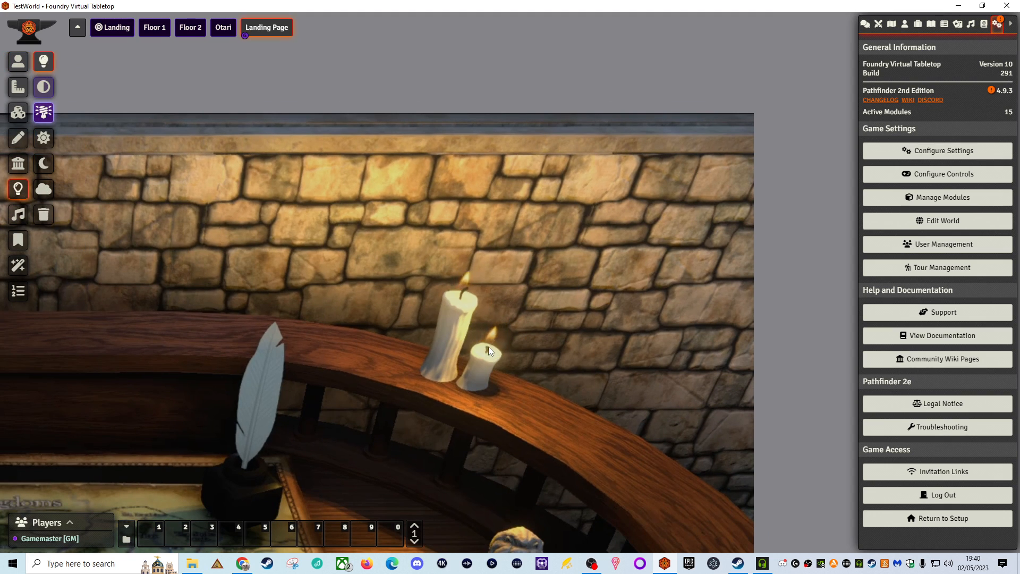
left_click_drag(485, 347, 589, 348)
left_click_drag(470, 343, 487, 348)
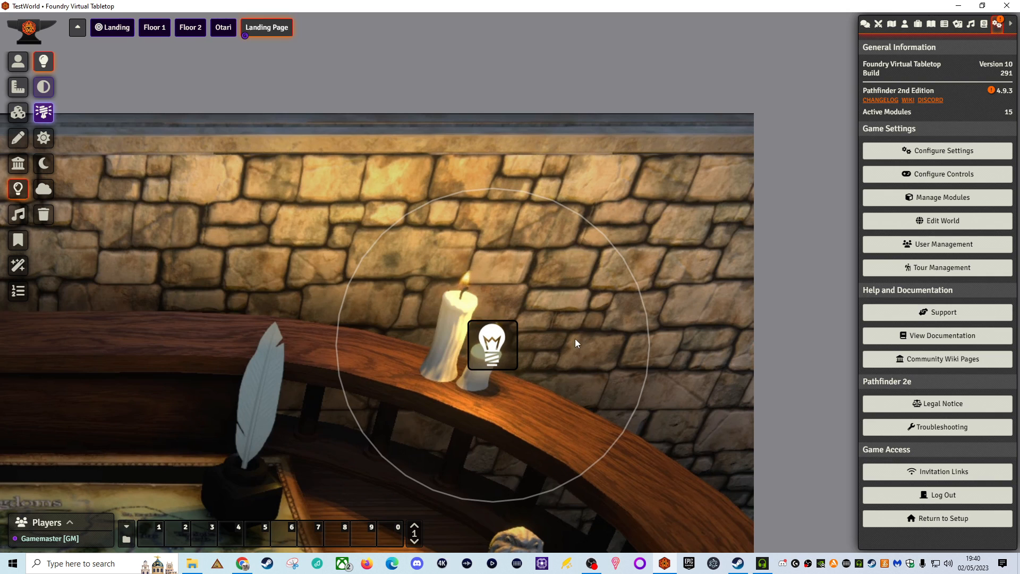
Set the candle light's color to pale yellow #faeb9d sampled from the taller candle's flame, with color intensity 0.2
double_click(499, 359)
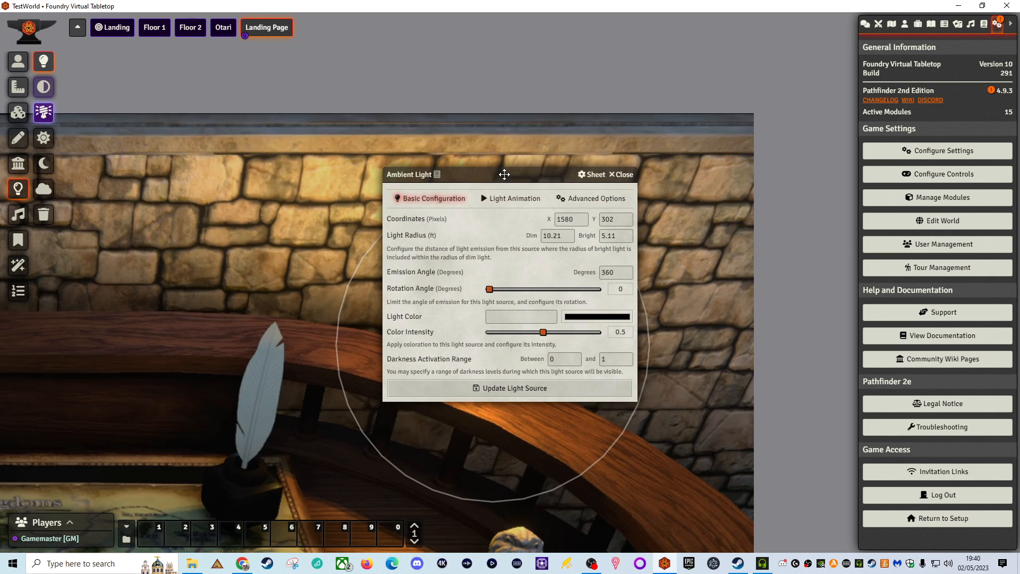
left_click_drag(491, 177, 780, 74)
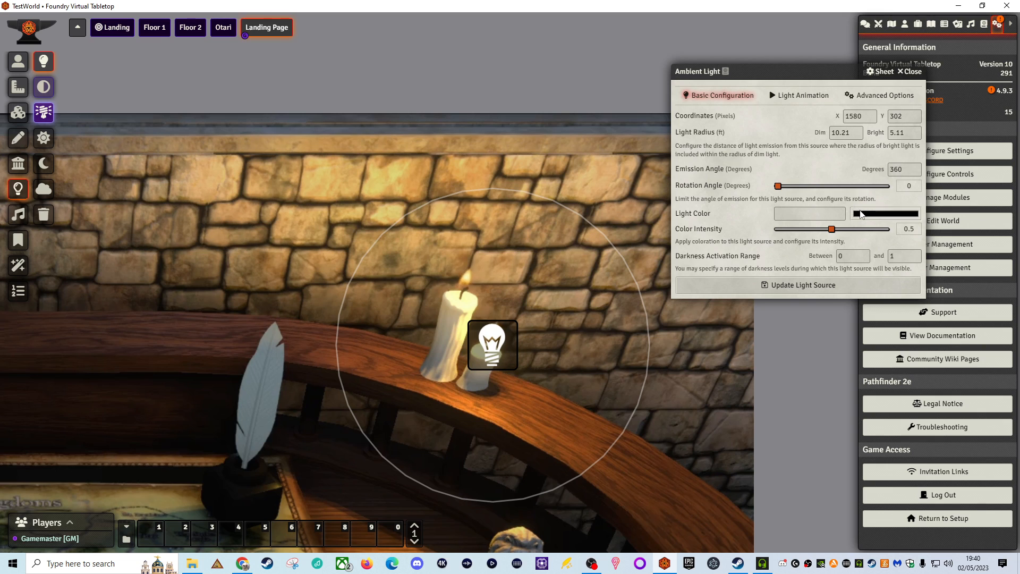
left_click(862, 214)
left_click(862, 307)
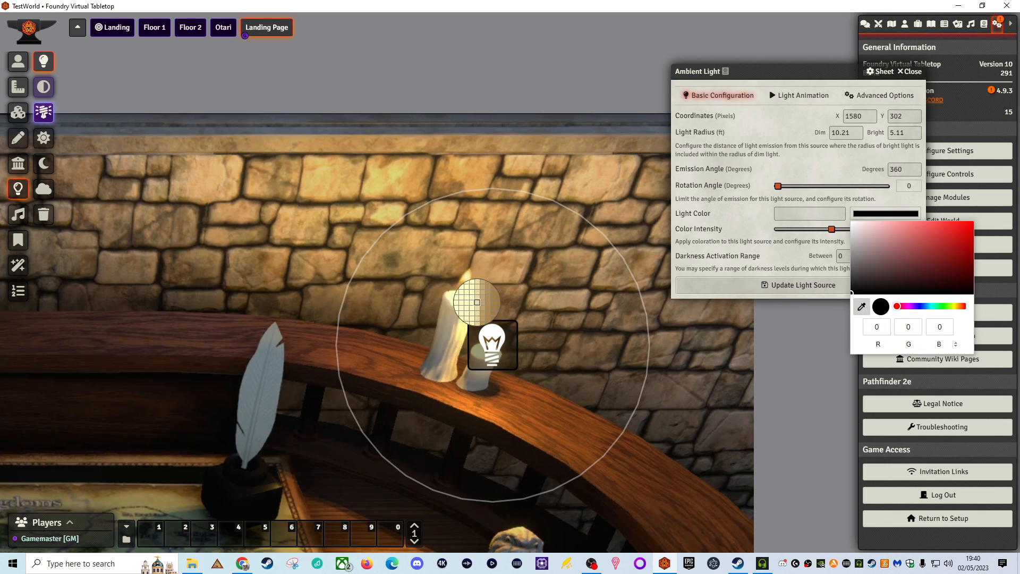
left_click(467, 280)
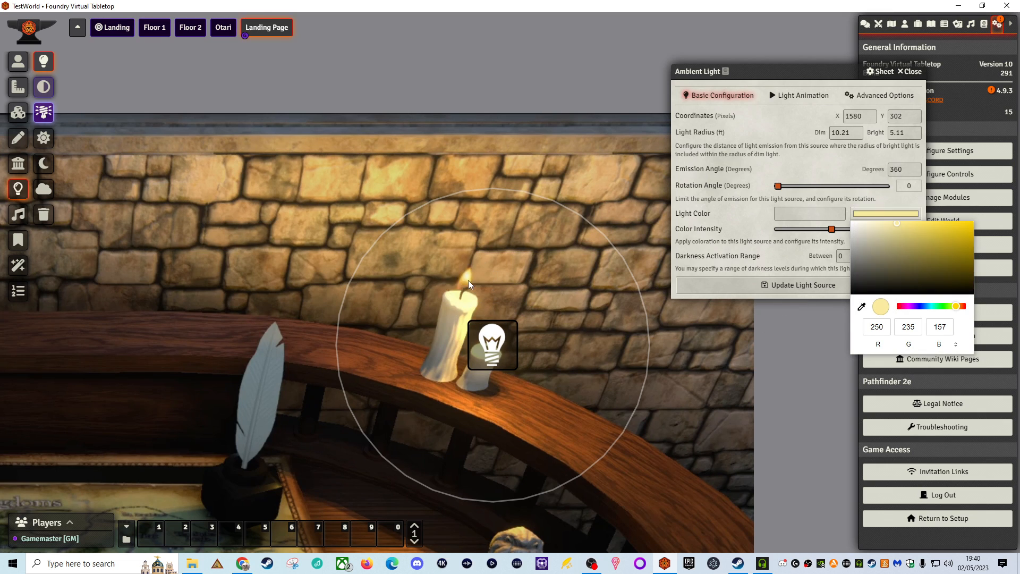
left_click(770, 251)
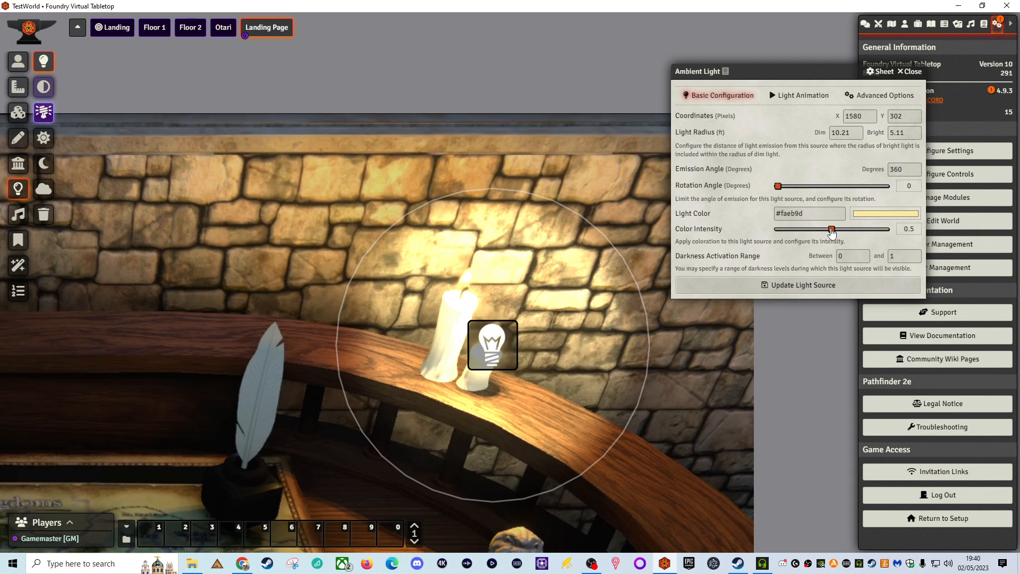
left_click(793, 232)
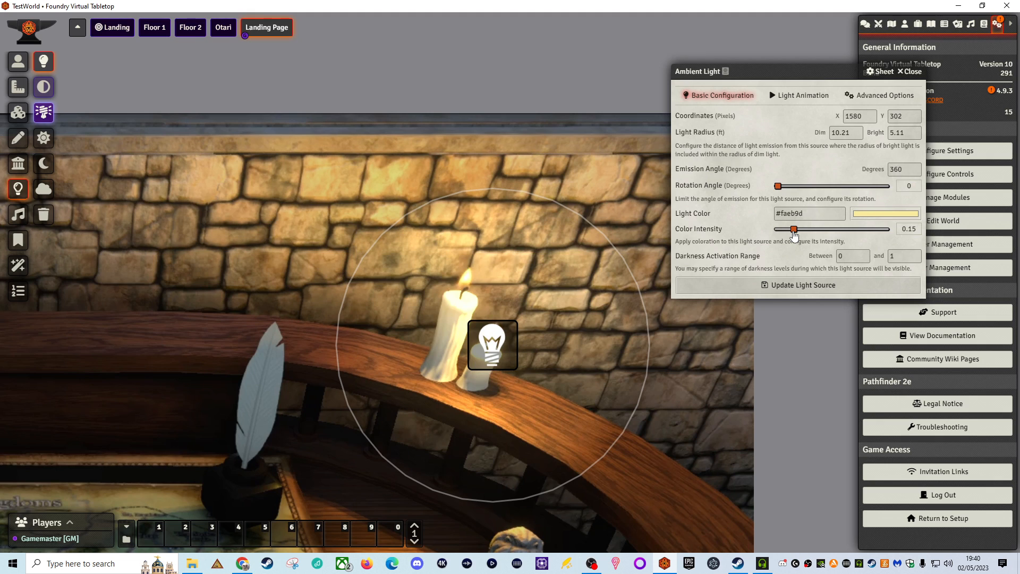
left_click(798, 231)
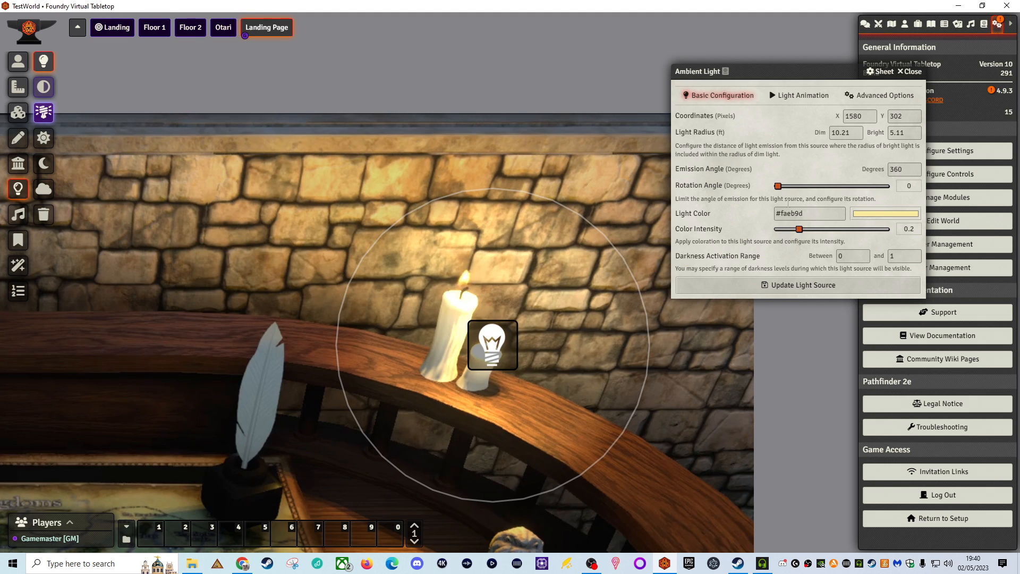
Set the candle light's animation type to Torch with speed 8 and intensity 1, and update the light source
left_click(796, 95)
left_click(791, 116)
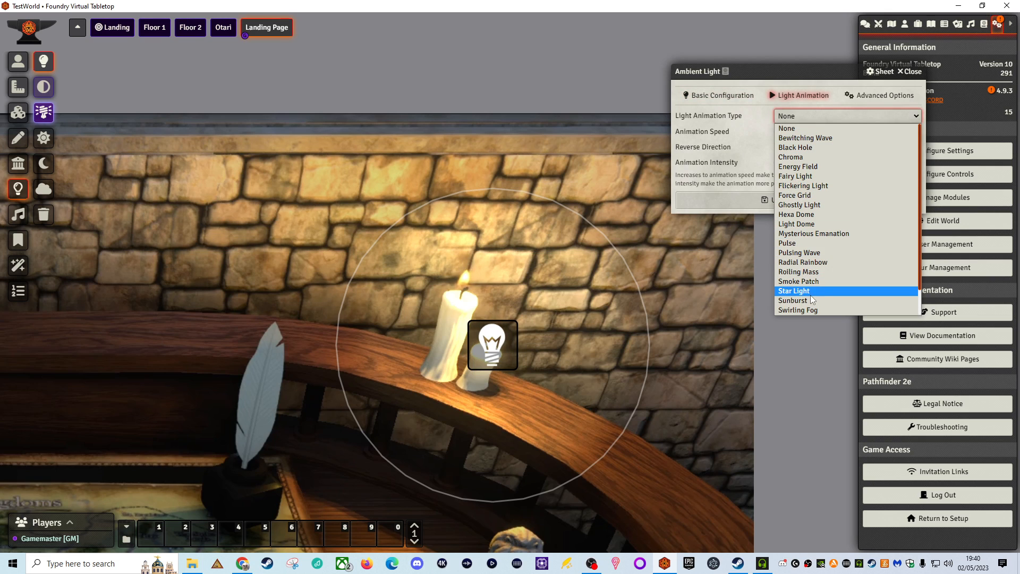
scroll(797, 215, "down", 1)
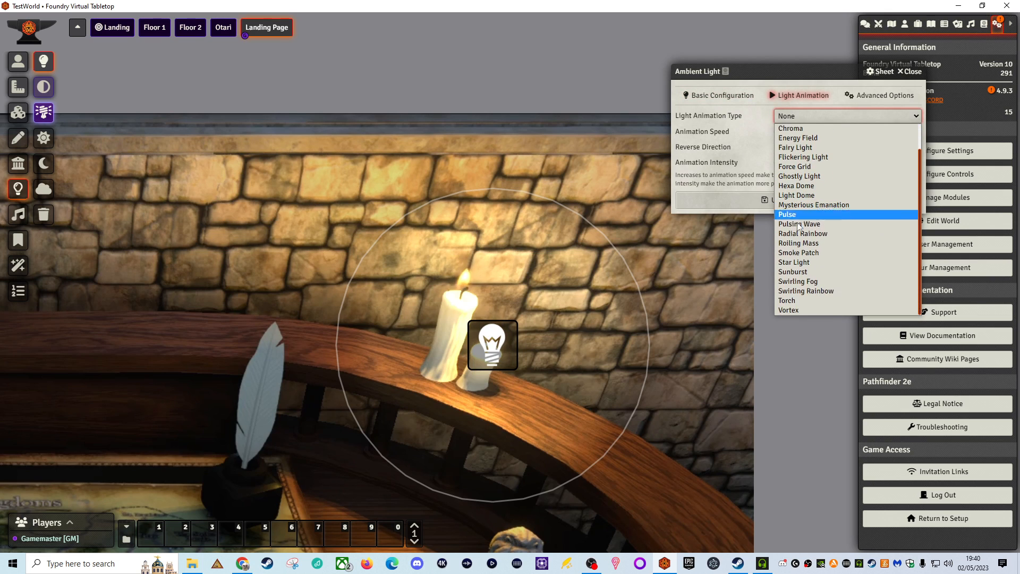
left_click(790, 300)
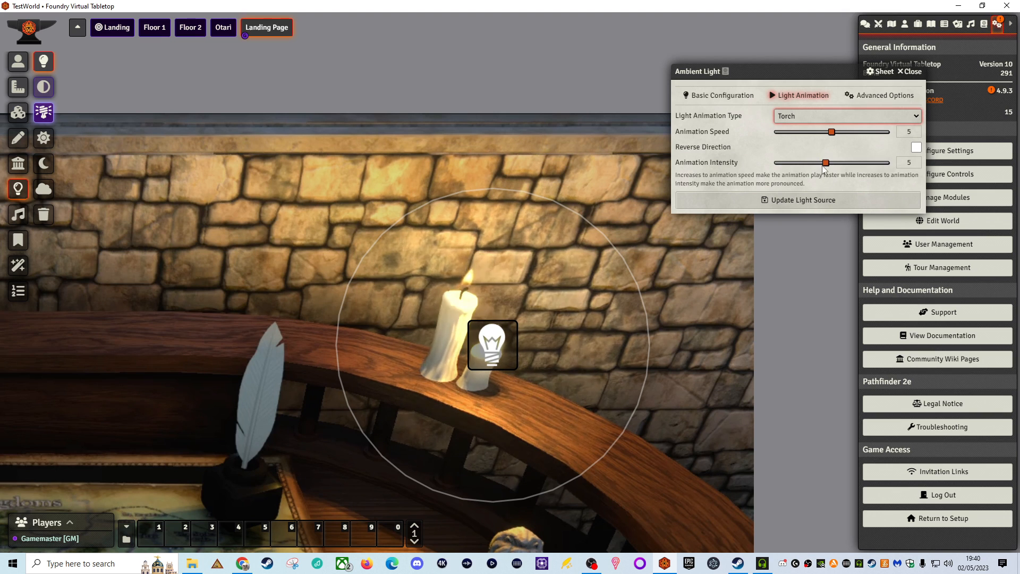
left_click_drag(825, 163, 904, 165)
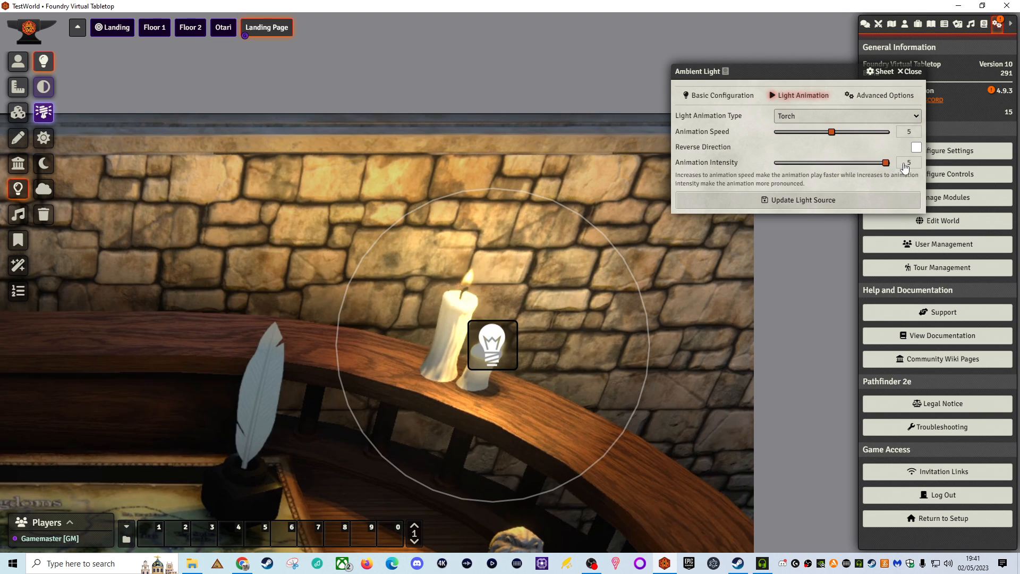
left_click(774, 163)
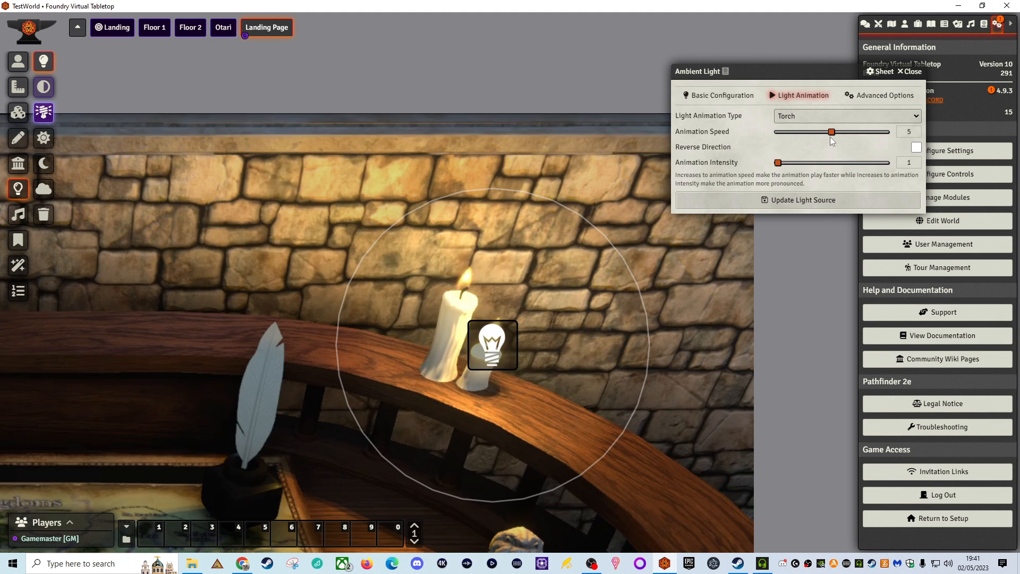
left_click_drag(832, 132, 889, 136)
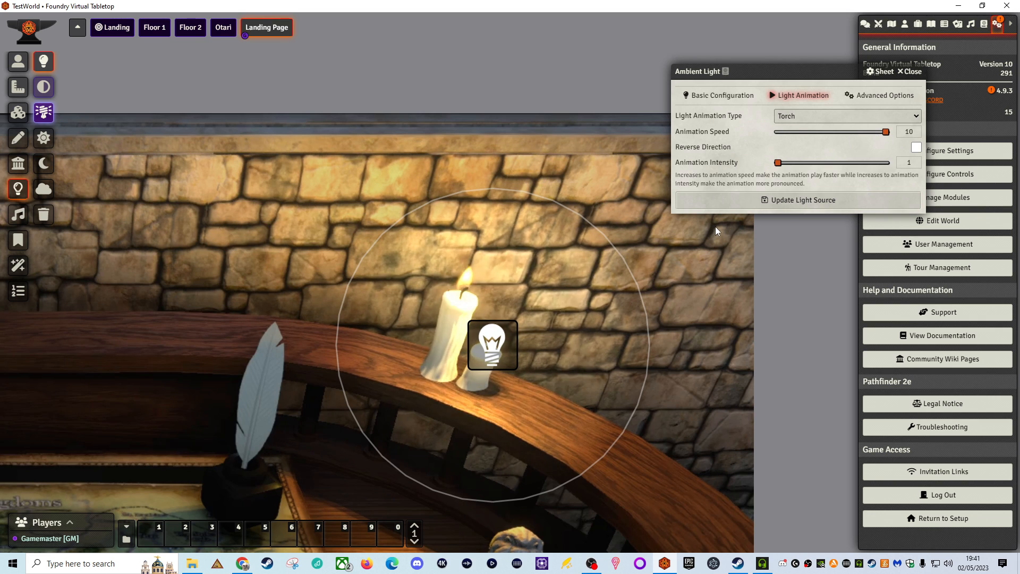
left_click_drag(886, 132, 866, 137)
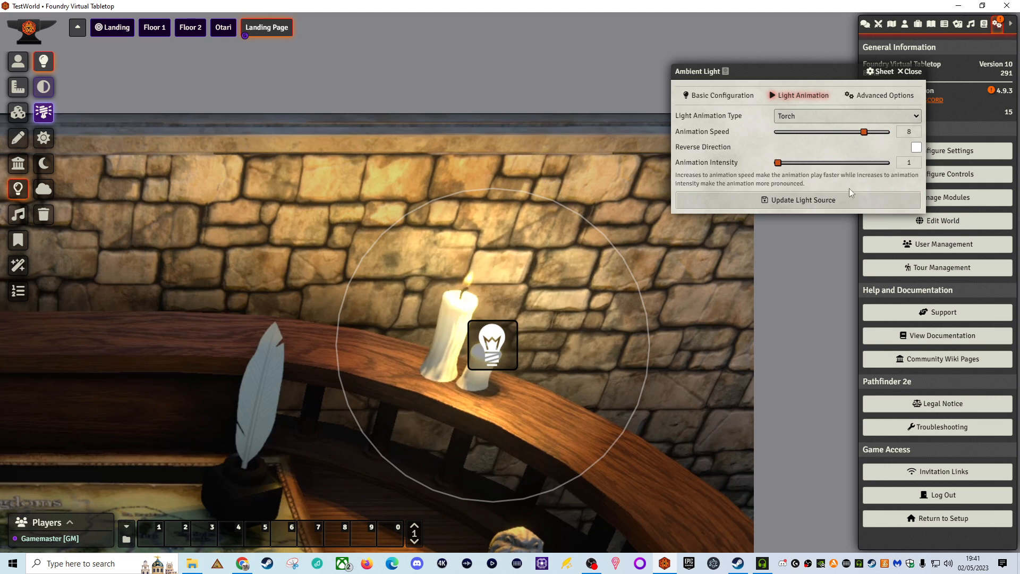
left_click(763, 204)
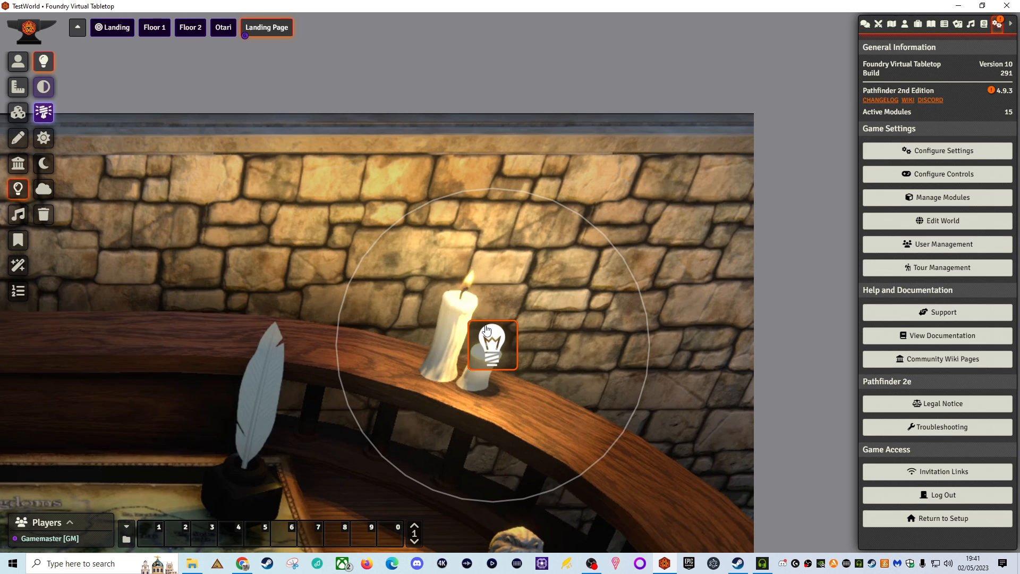
Duplicate the candle light onto the taller candle's flame and switch back to the token controls
key("ctrl+c")
key("ctrl+v")
left_click_drag(511, 190, 467, 286)
left_click(17, 61)
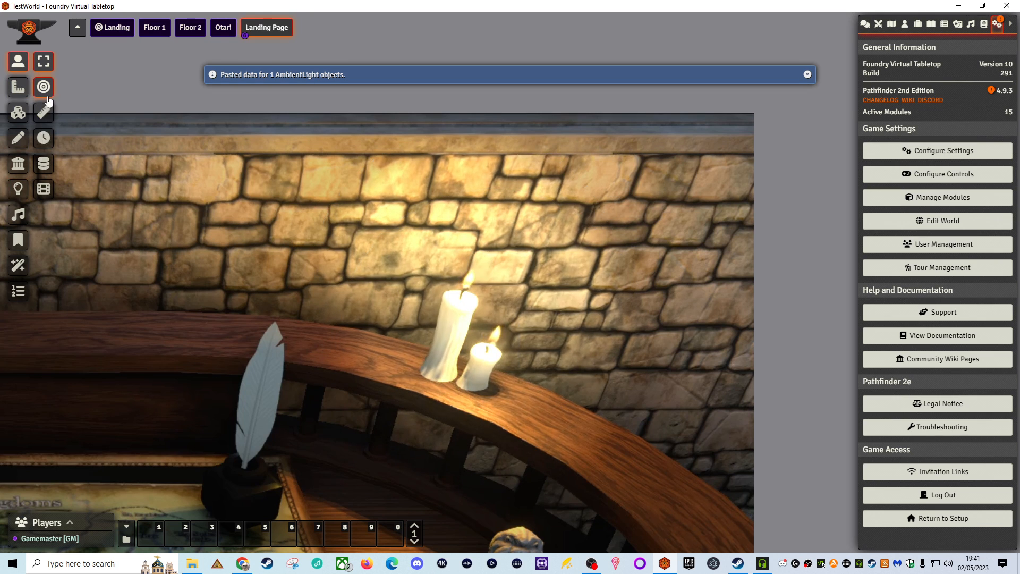
Examine the whole landing page scene with the cauldron glow and the two candle lights running
scroll(378, 345, "down", 6)
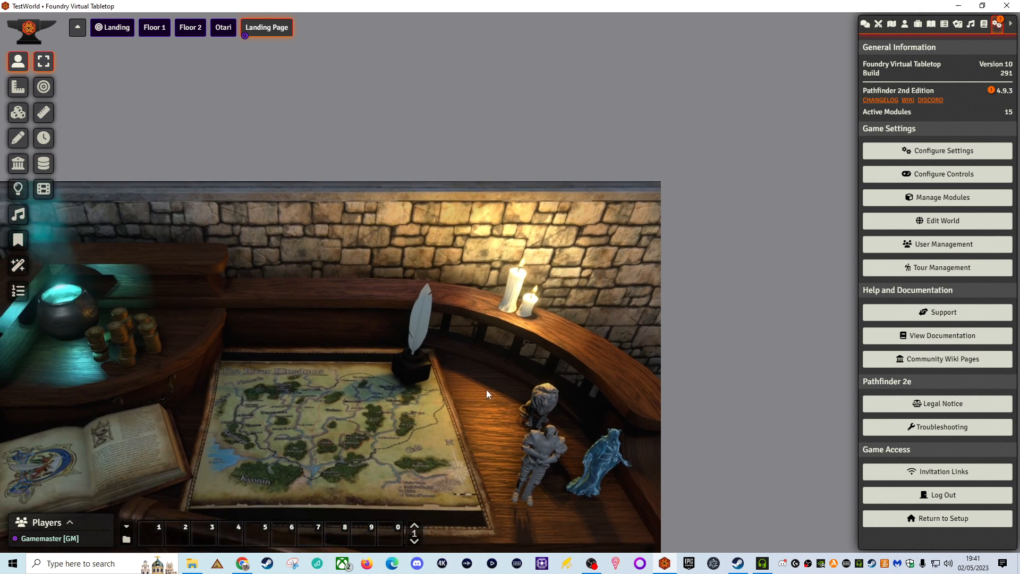
right_click_drag(486, 390, 572, 359)
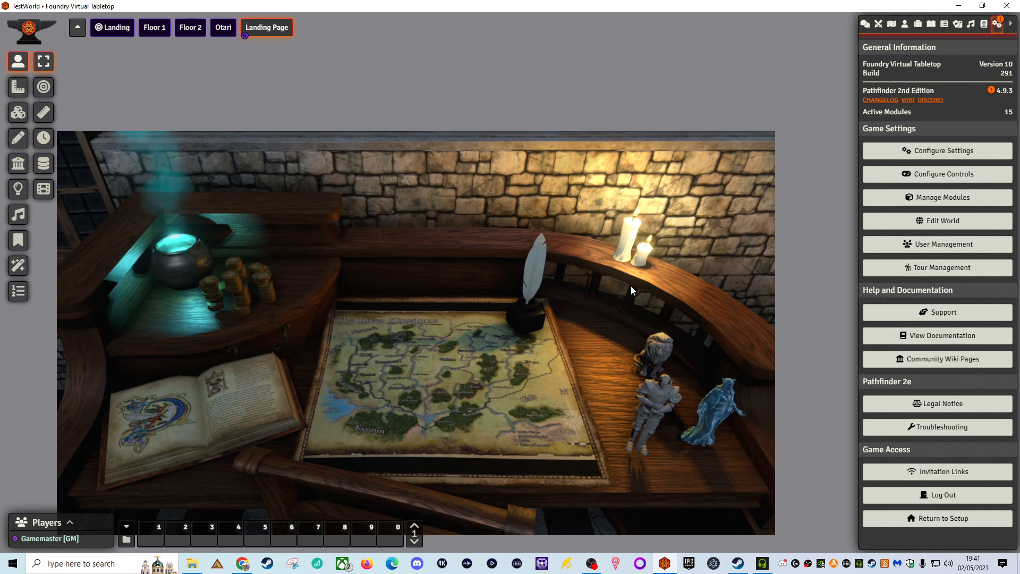
scroll(499, 472, "up", 2)
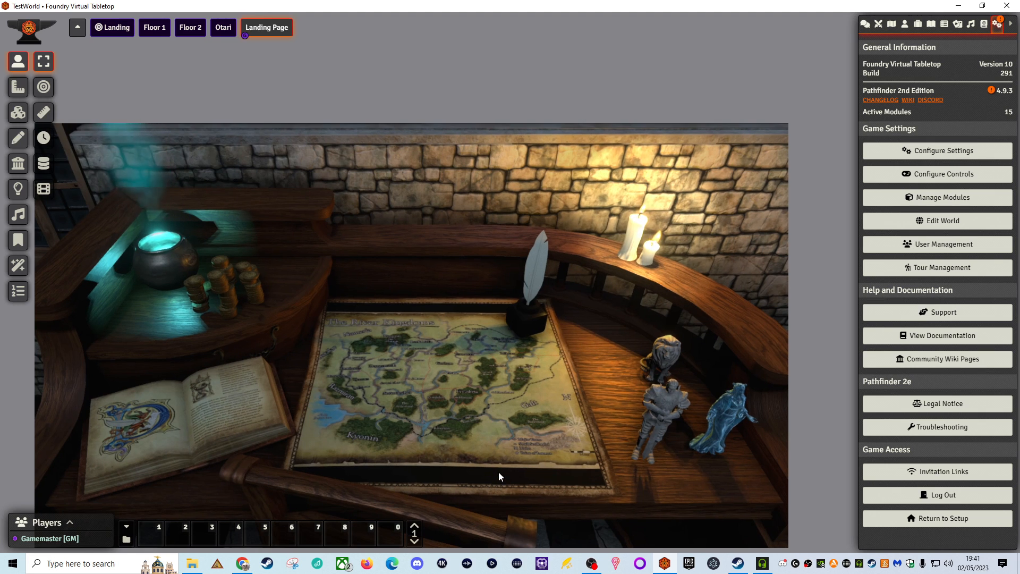
right_click_drag(528, 444, 486, 368)
scroll(477, 349, "up", 2)
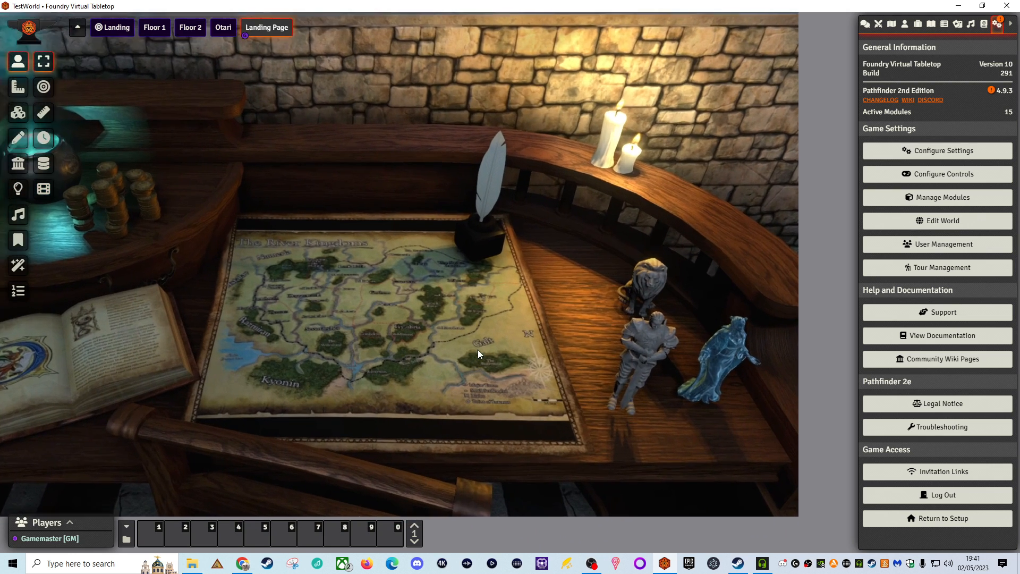
scroll(429, 345, "down", 4)
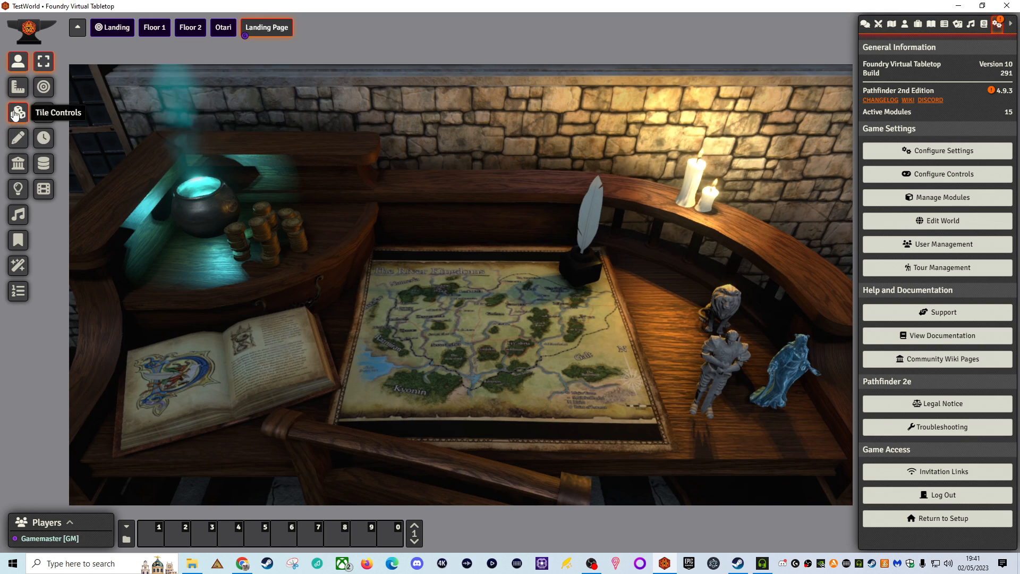
Draw a rectangle about 162 by 155 pixels over the map's upper-left area and view its drawing settings without changing them
left_click(16, 137)
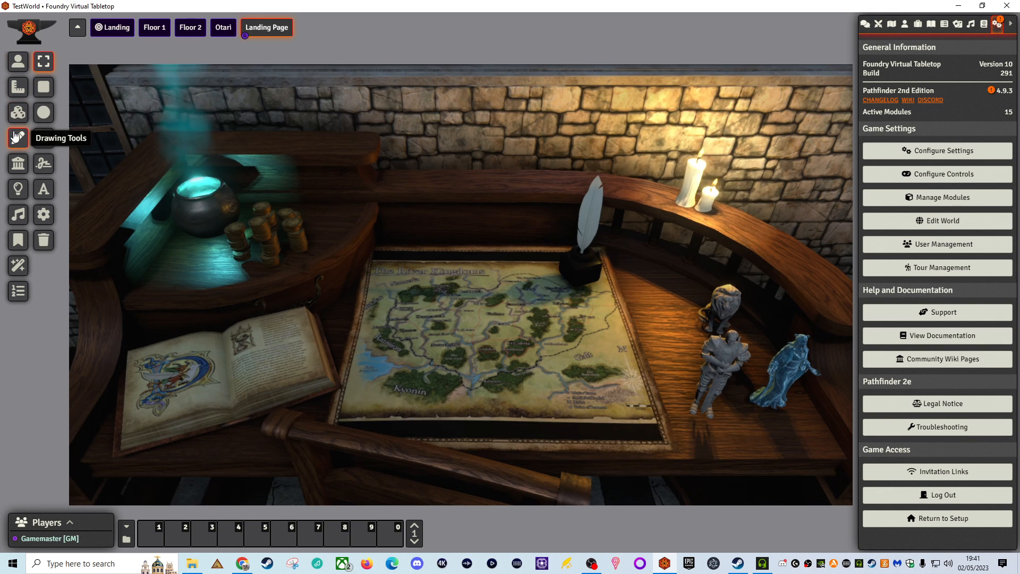
left_click(17, 114)
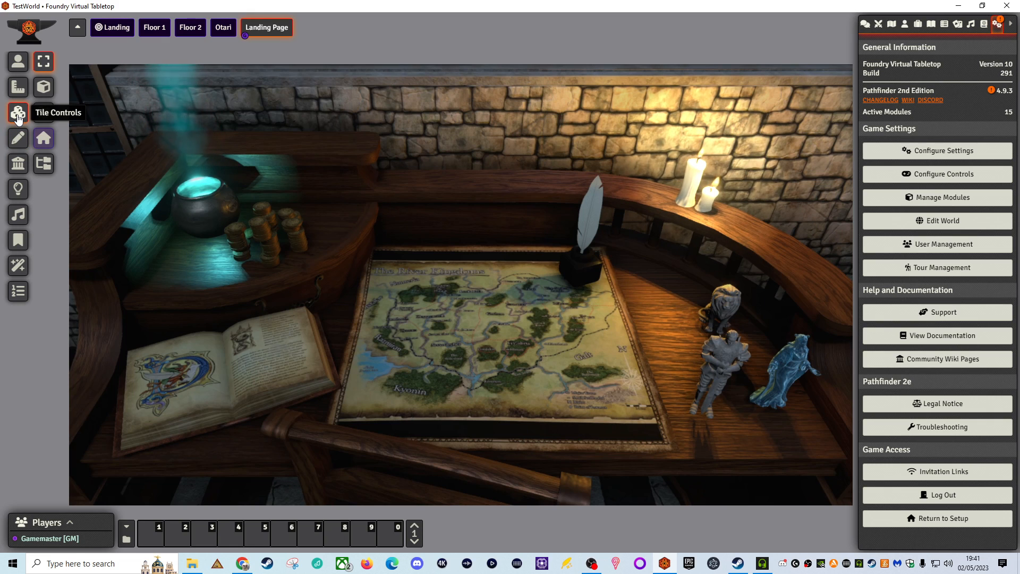
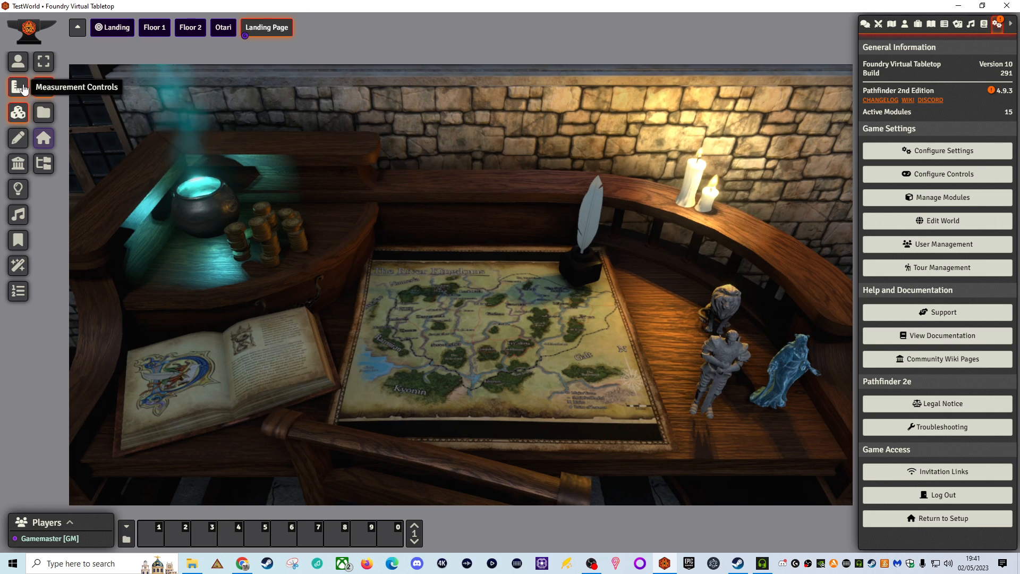
left_click(18, 138)
left_click_drag(395, 288, 456, 348)
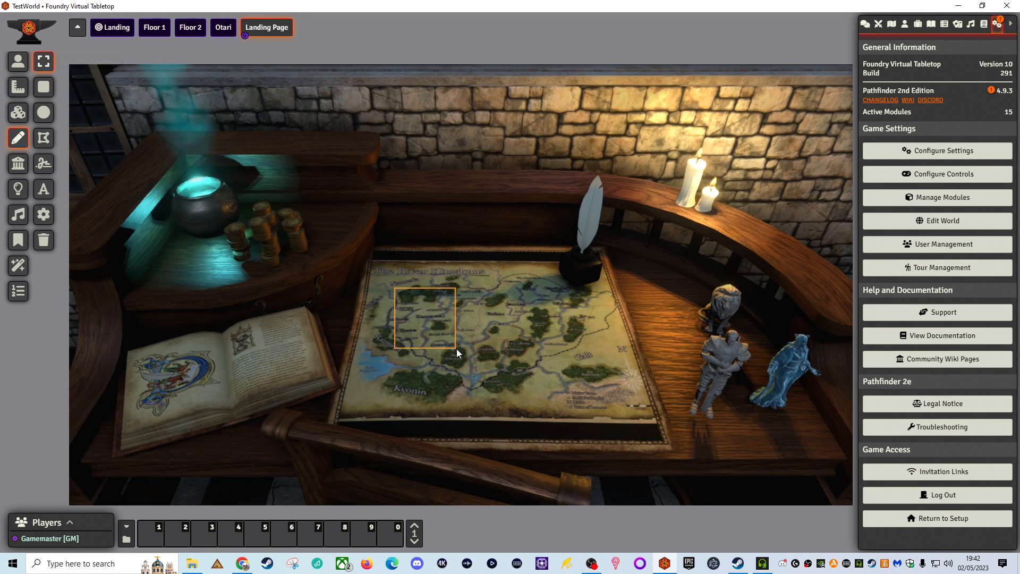
left_click(44, 86)
left_click_drag(380, 280, 447, 342)
double_click(412, 297)
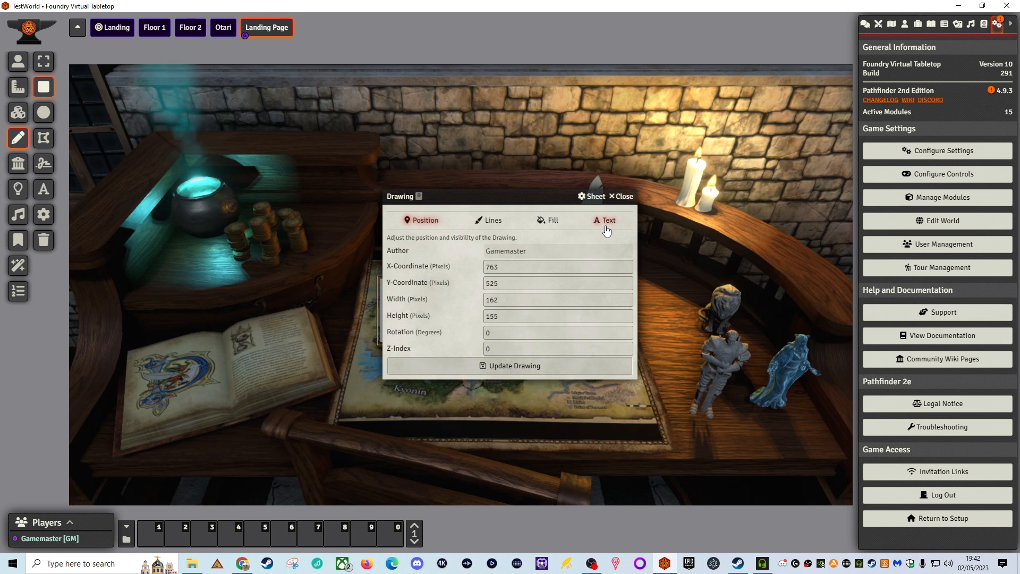
left_click(620, 196)
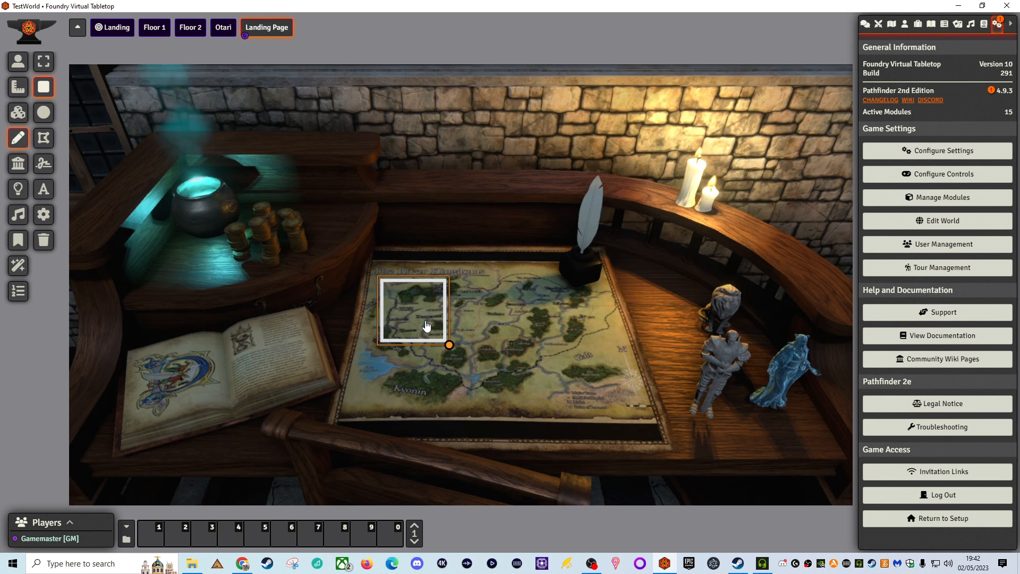
Place the invisible tile invis.png from the worlds/Tiles folder on the scene and close the file browser
left_click(21, 112)
left_click(44, 112)
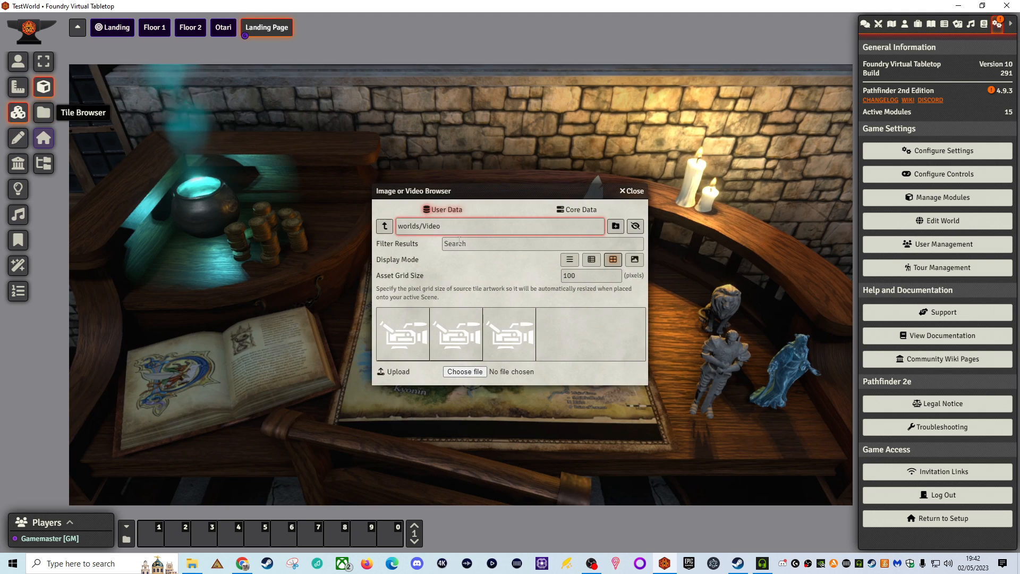
left_click(385, 226)
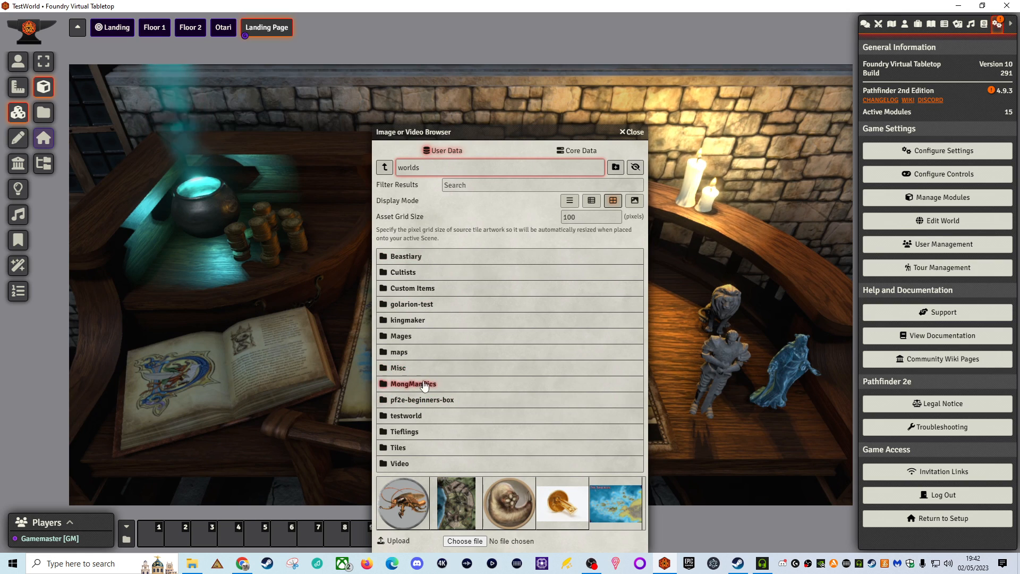
left_click(395, 447)
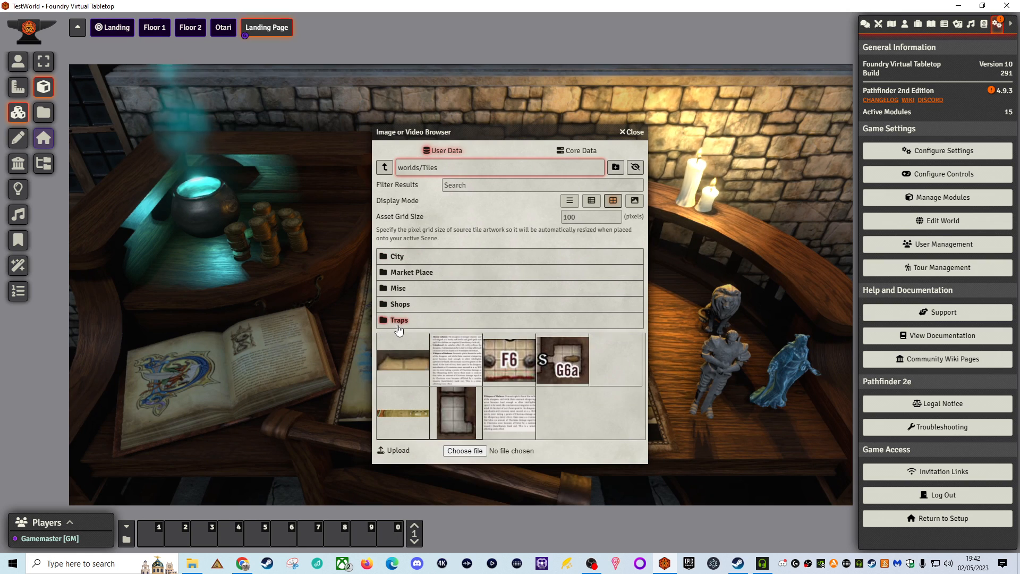
left_click(614, 366)
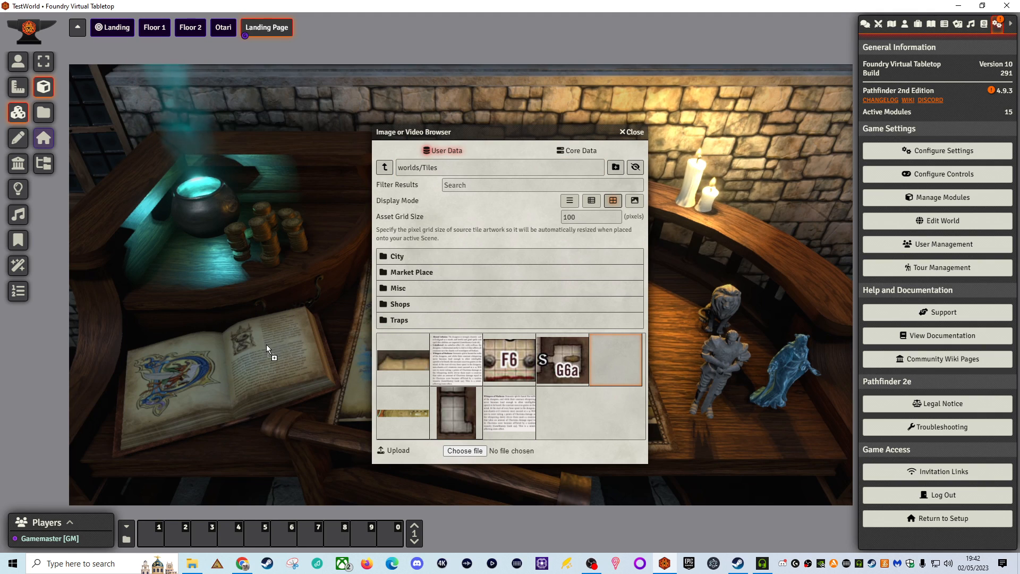
left_click(632, 132)
Move the invisible tile over the desk map, resize it to about 575 by 383 pixels, and lock it
left_click_drag(253, 313, 533, 384)
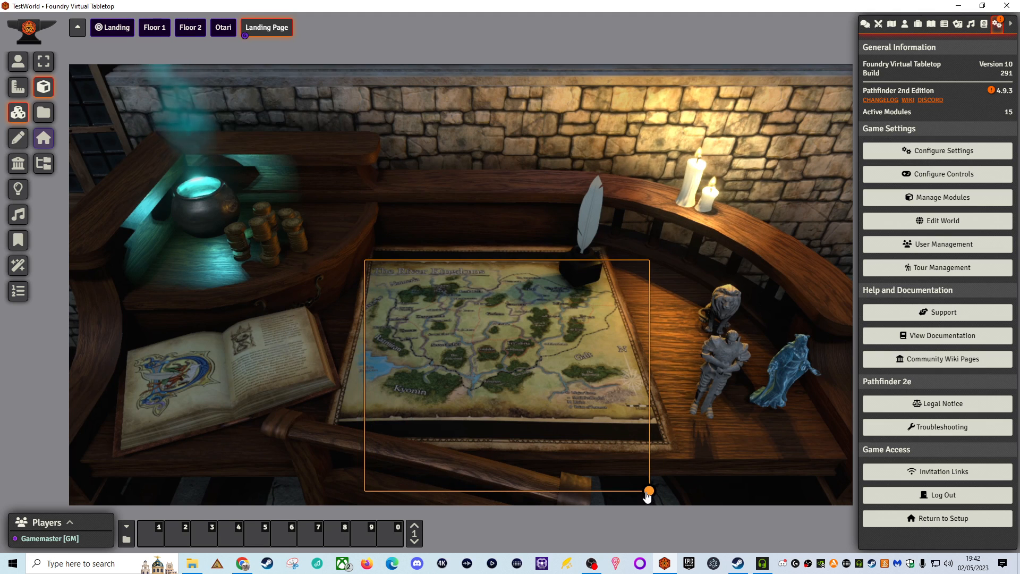
left_click_drag(654, 482, 600, 421)
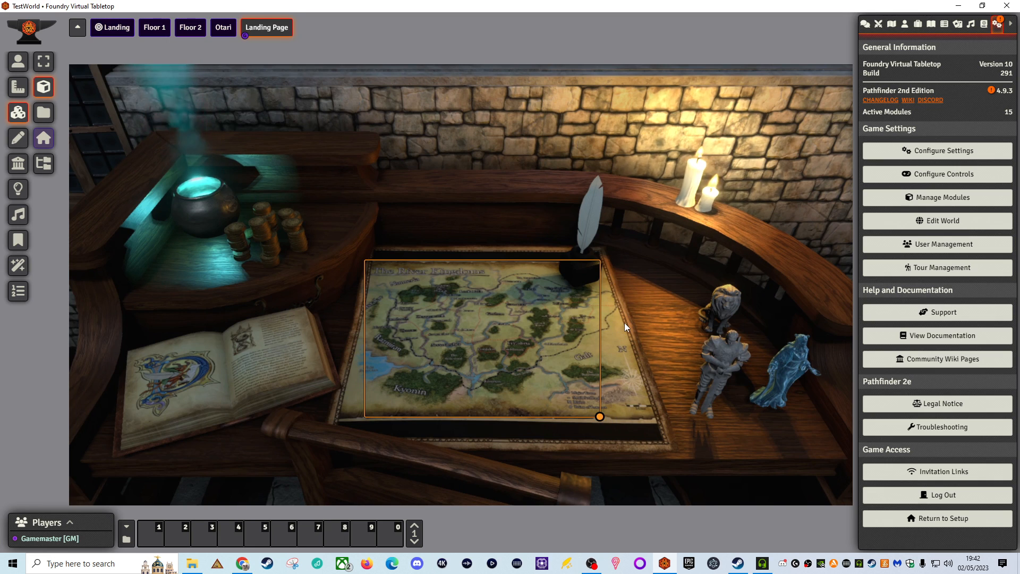
right_click(537, 338)
left_click(618, 290)
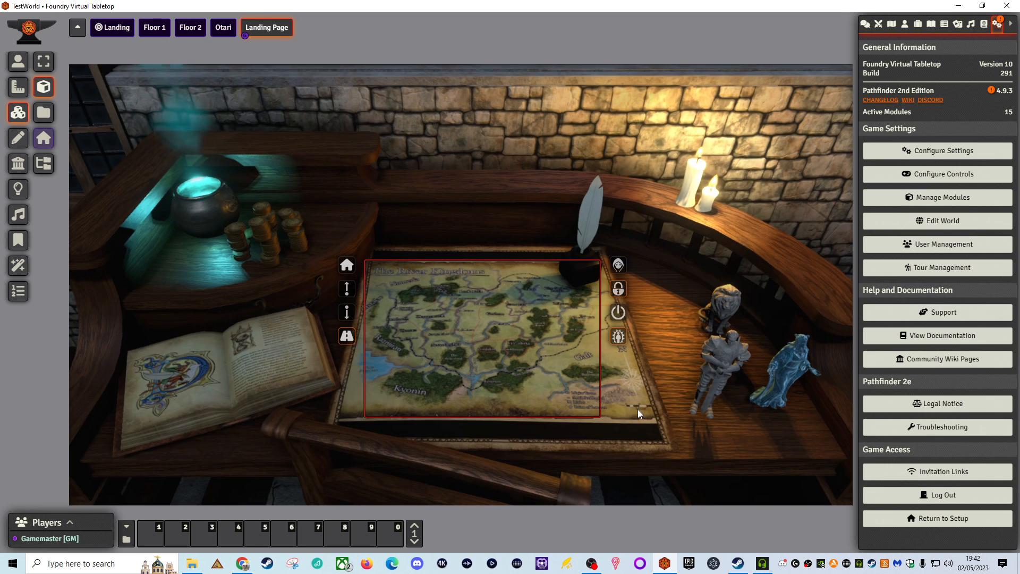
Open the map tile's configuration at its trigger setup and move the window clear of the map
double_click(502, 353)
left_click_drag(481, 159, 397, 152)
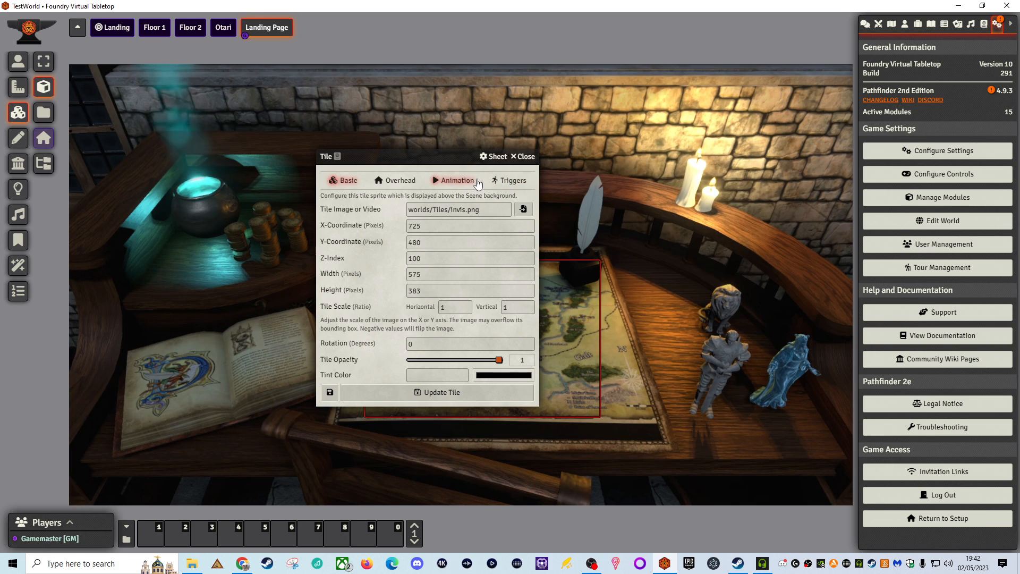
left_click(496, 181)
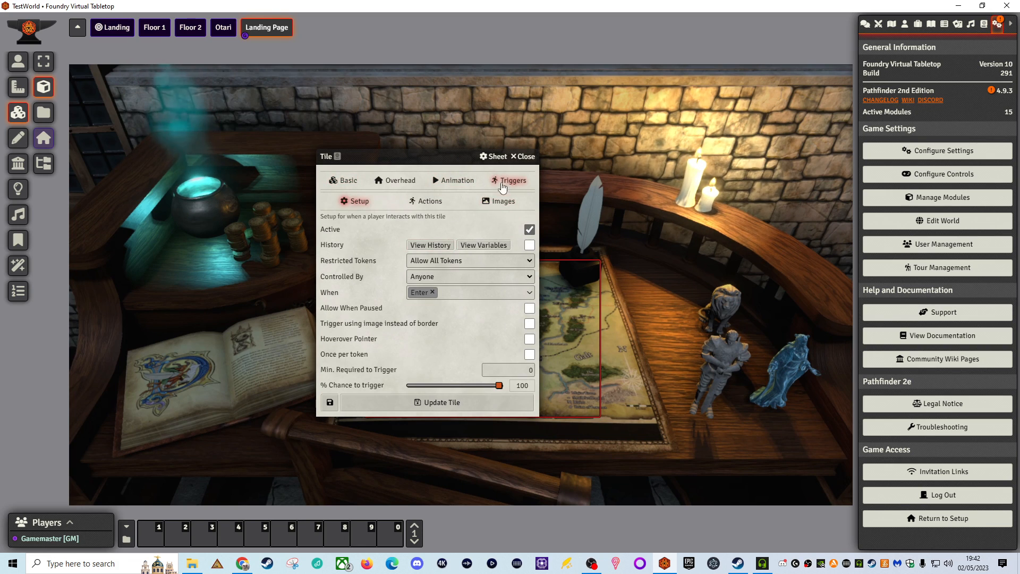
left_click_drag(425, 168, 323, 114)
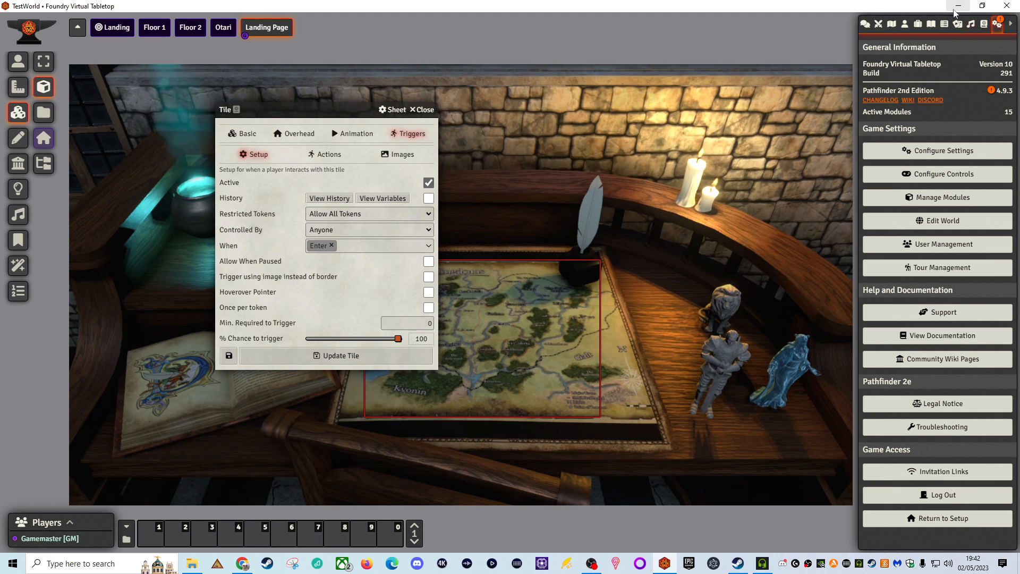
Expand the Menace Under Otari and Otari journal folders and view the Otari Locations journal
left_click(932, 25)
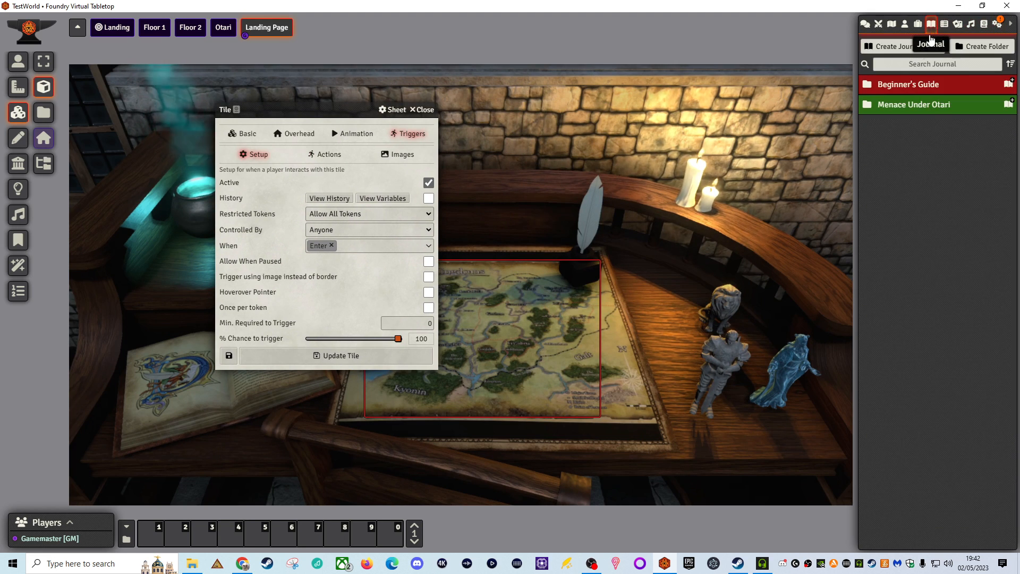
left_click(916, 105)
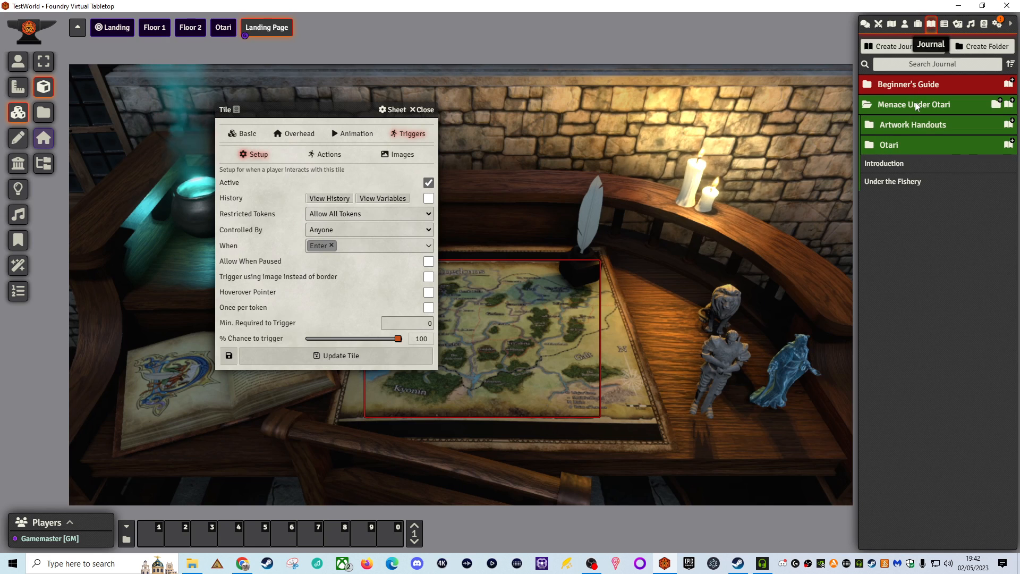
left_click(896, 147)
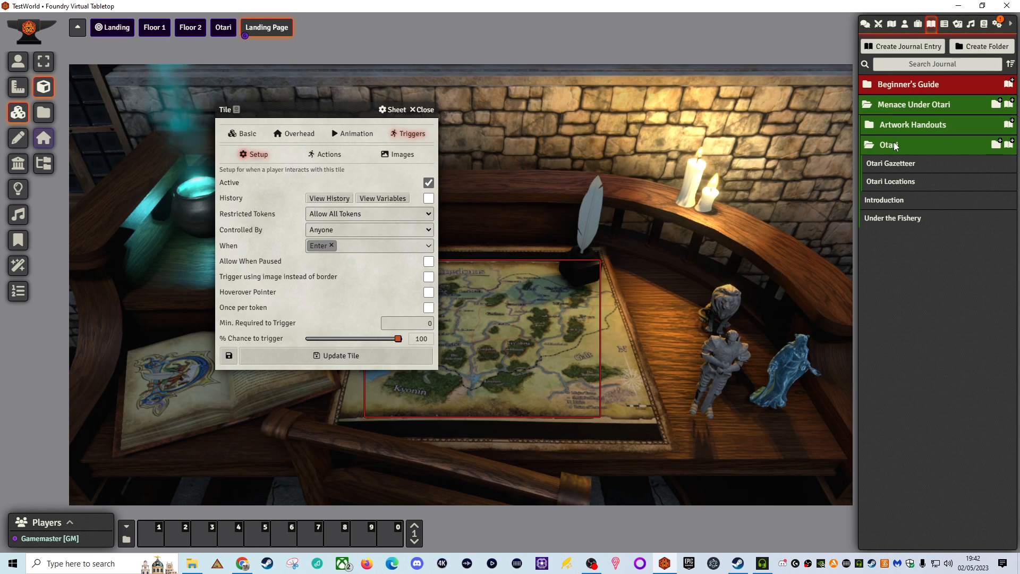
left_click(901, 182)
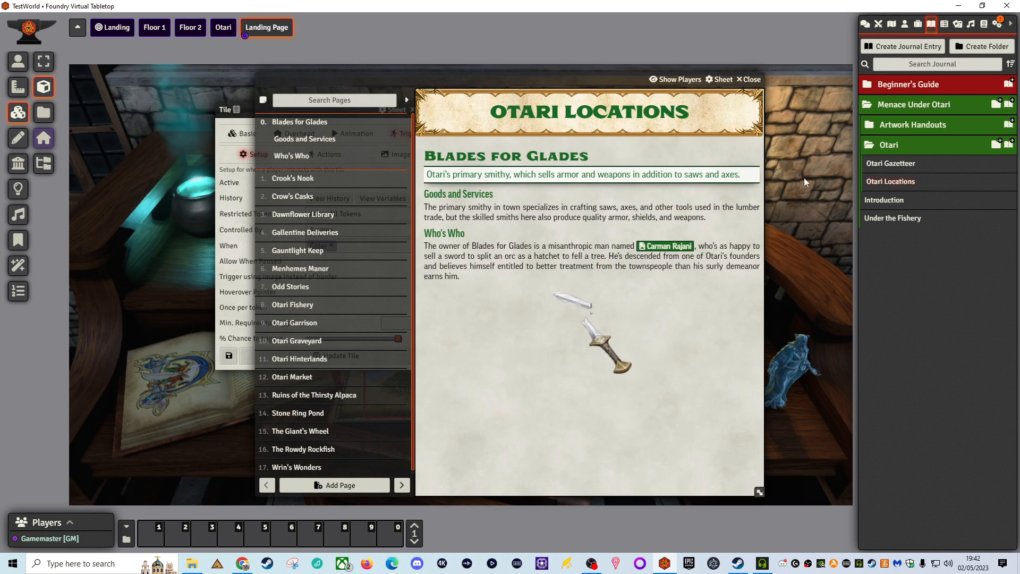
left_click(751, 79)
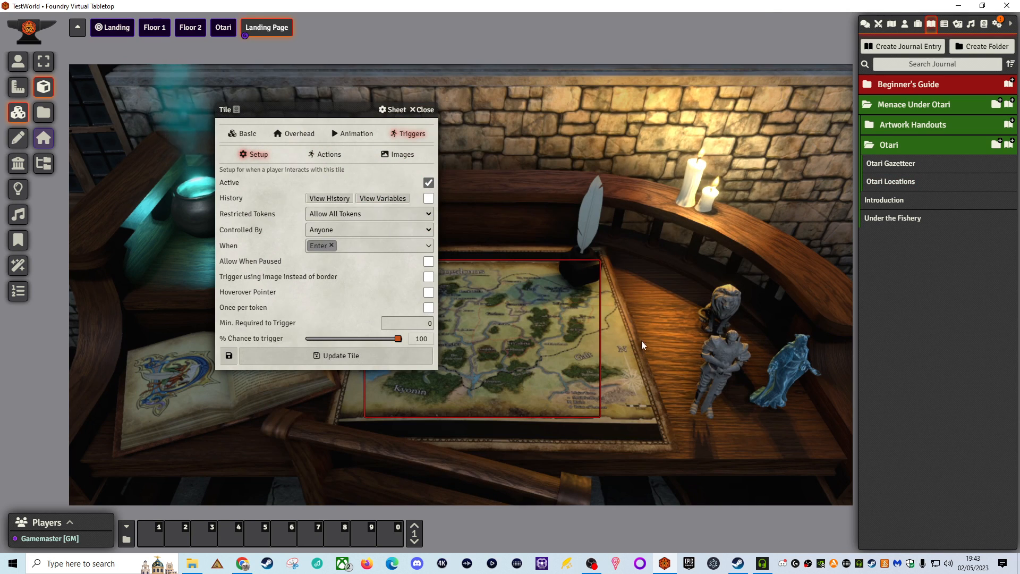
Set the map tile's trigger condition to Double Click in place of Enter
left_click_drag(293, 106, 153, 101)
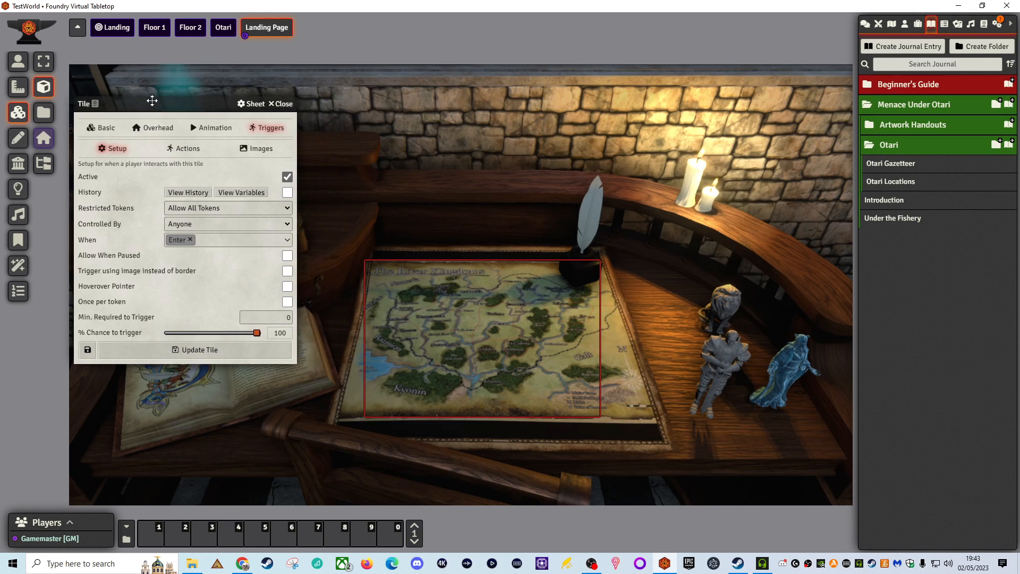
left_click(186, 224)
left_click(186, 224)
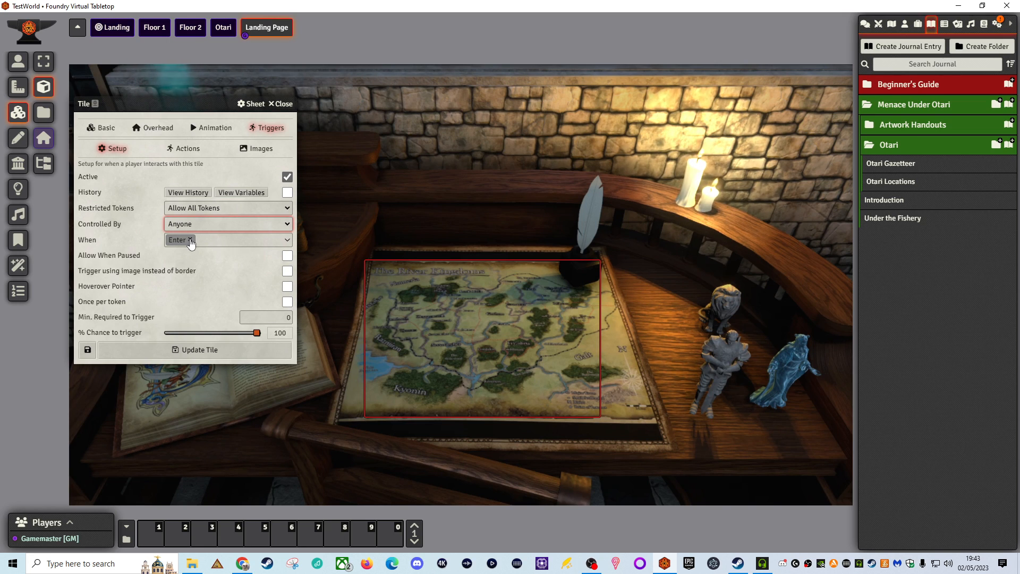
left_click(248, 239)
scroll(218, 311, "down", 3)
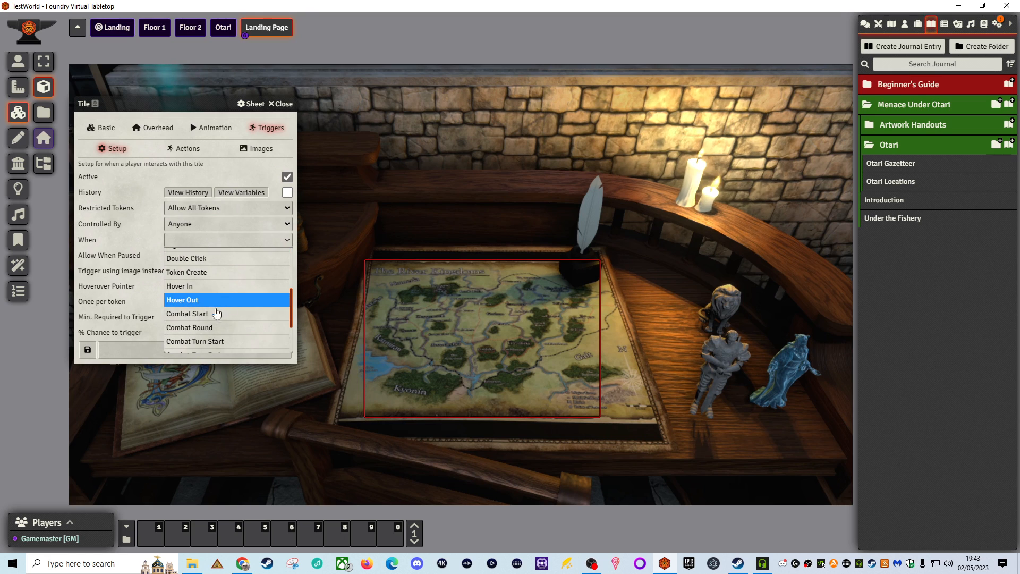
left_click(205, 263)
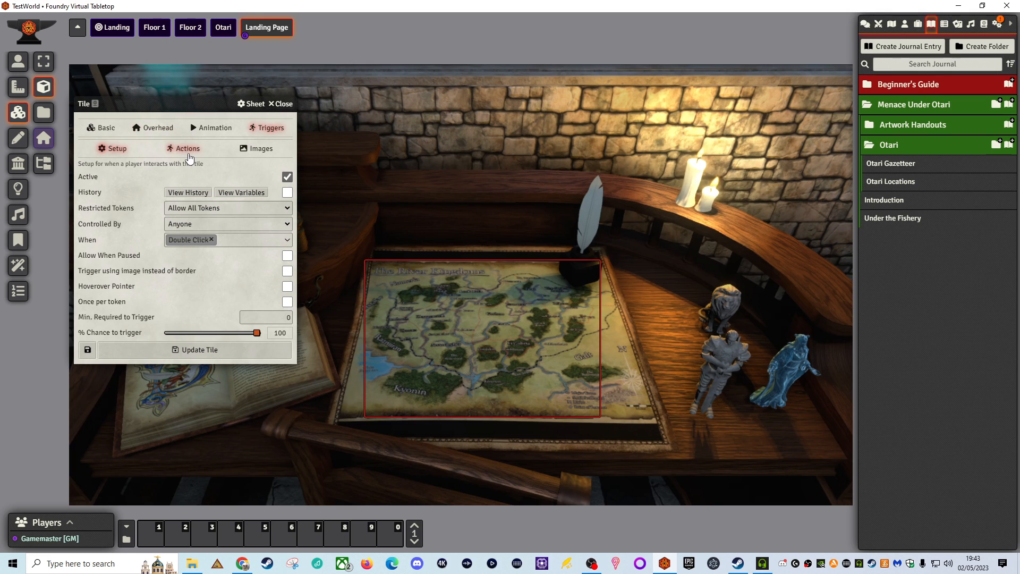
Add an Open a Journal action to the map tile with Otari Locations as its journal
left_click(189, 151)
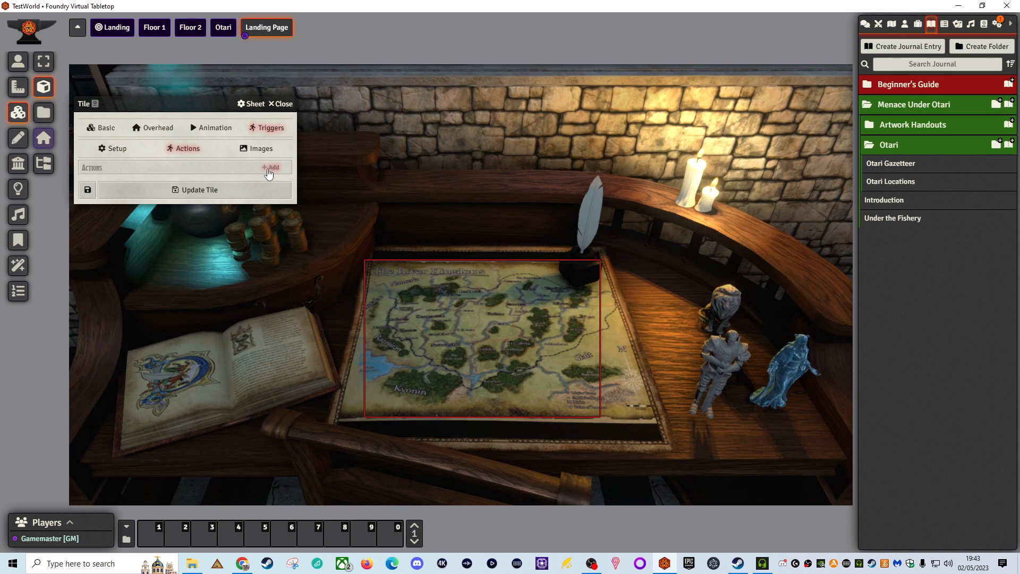
left_click(270, 168)
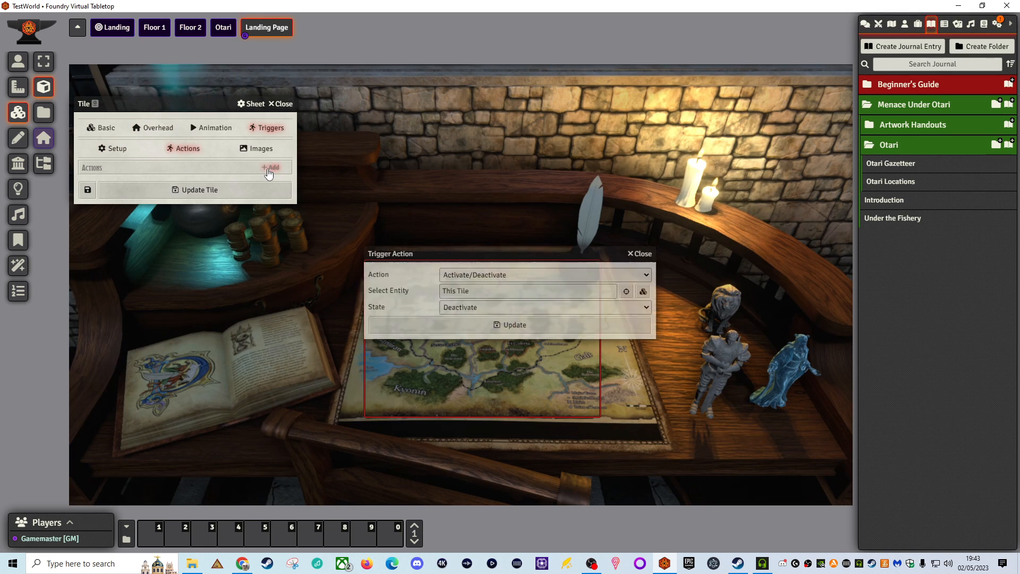
left_click(556, 276)
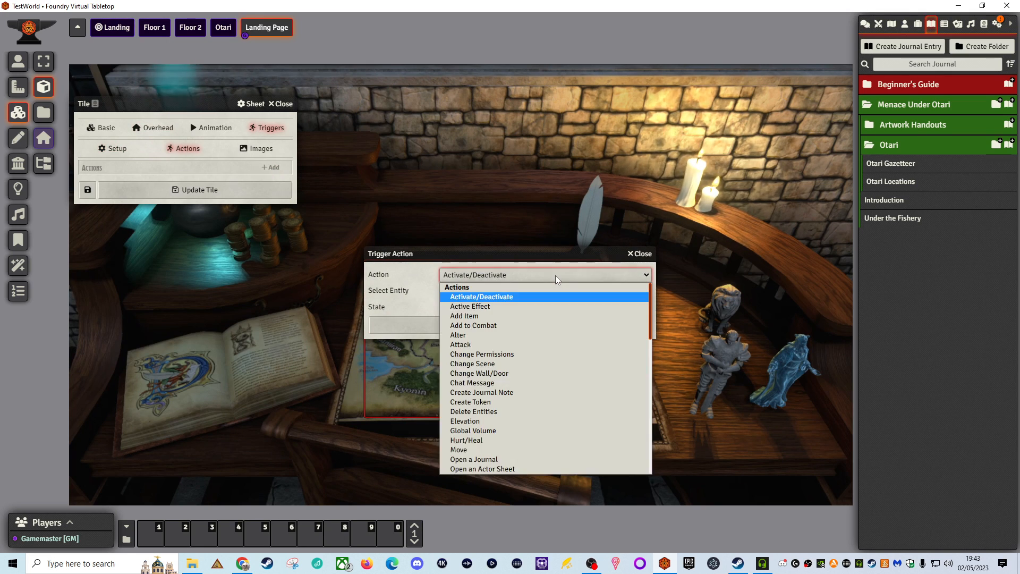
left_click(491, 460)
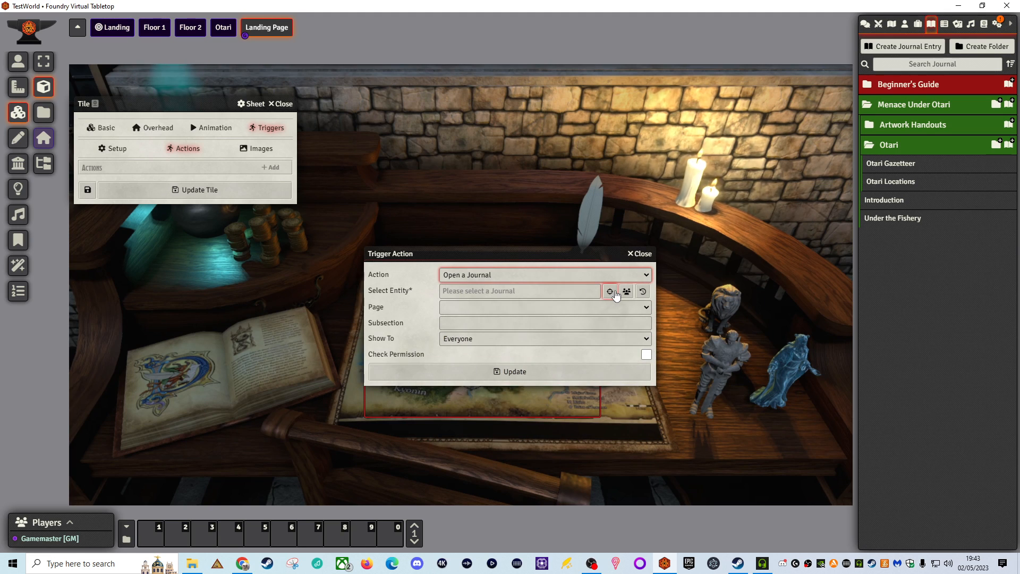
left_click(611, 292)
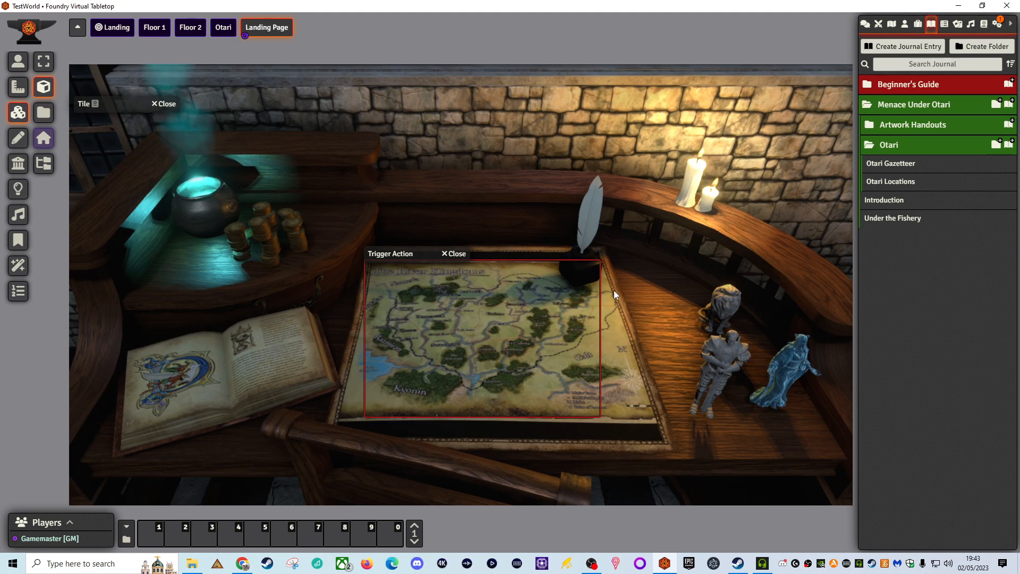
left_click(896, 185)
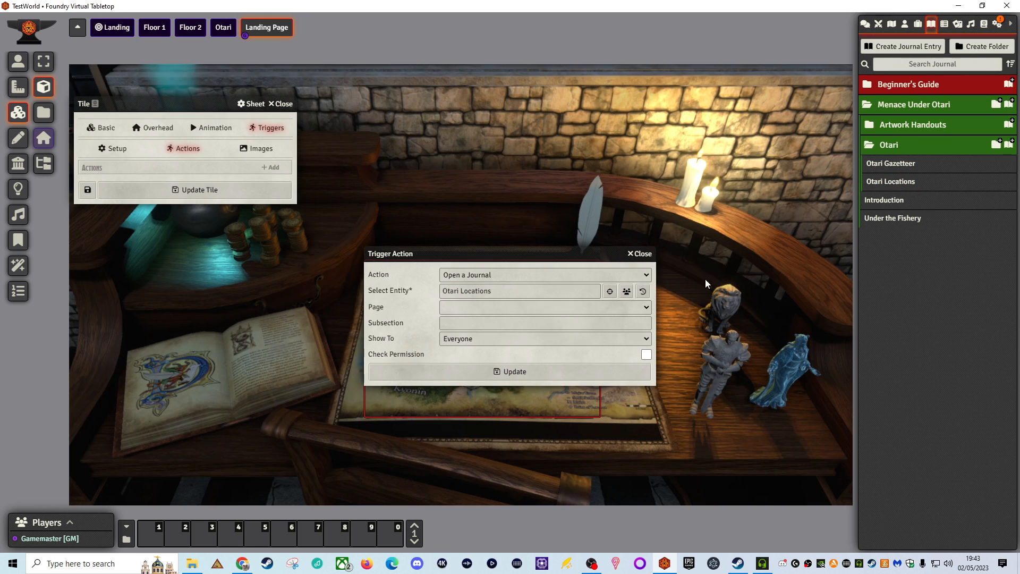
Change the action's journal to Otari Gazetteer, show it to the Triggering Player, and update the action and the tile
left_click(611, 292)
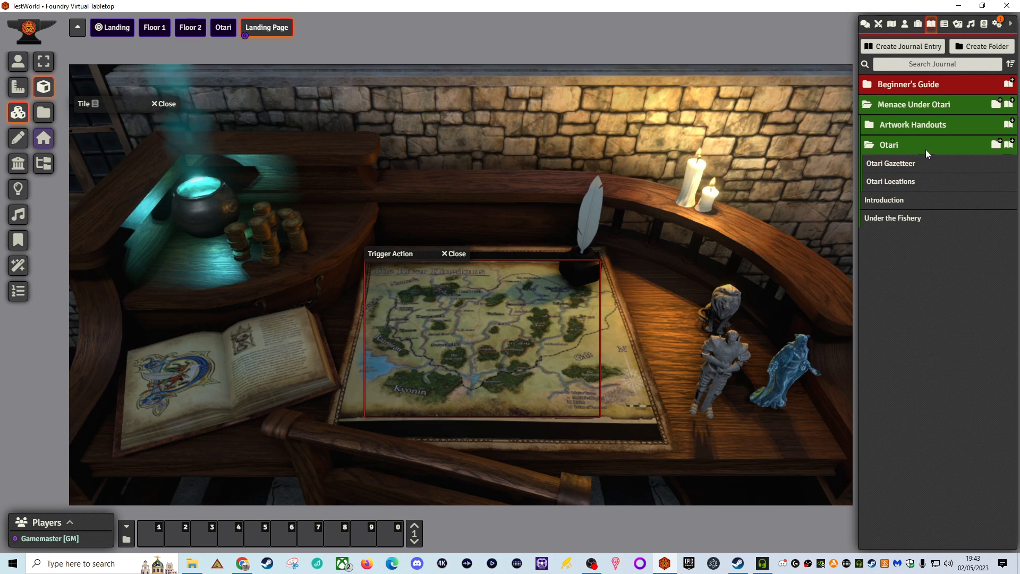
left_click(902, 164)
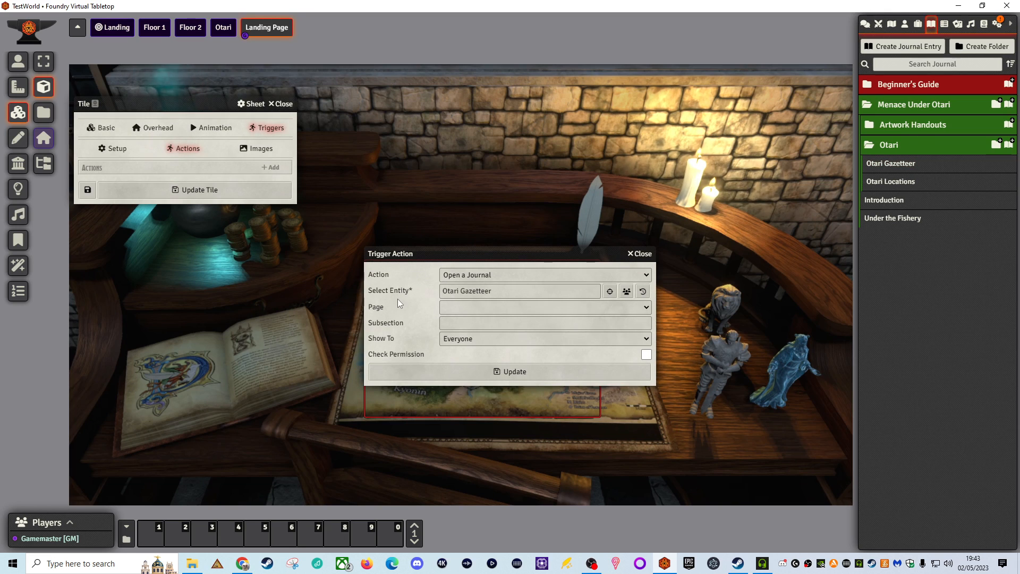
left_click(451, 340)
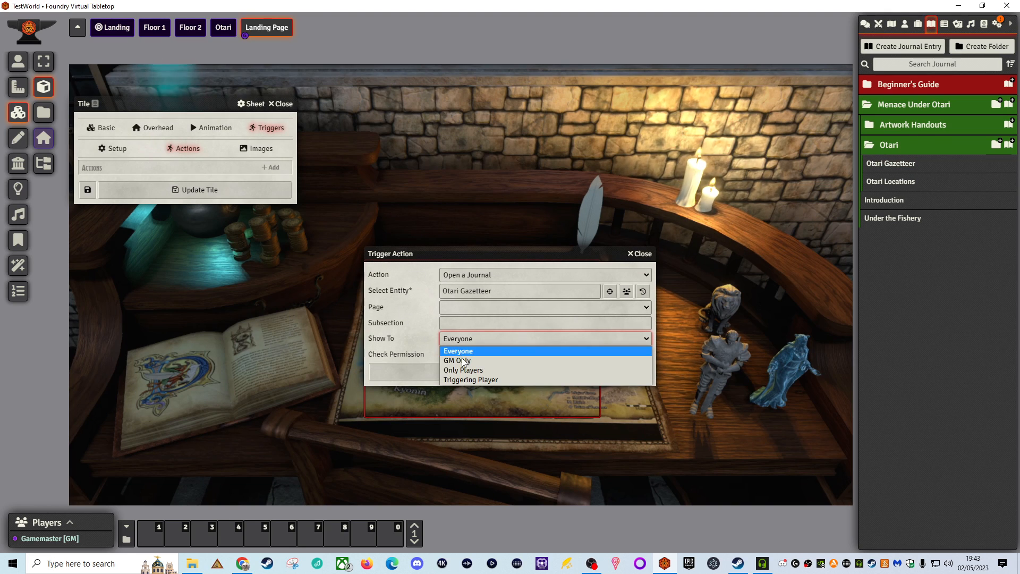
left_click(464, 379)
left_click(462, 372)
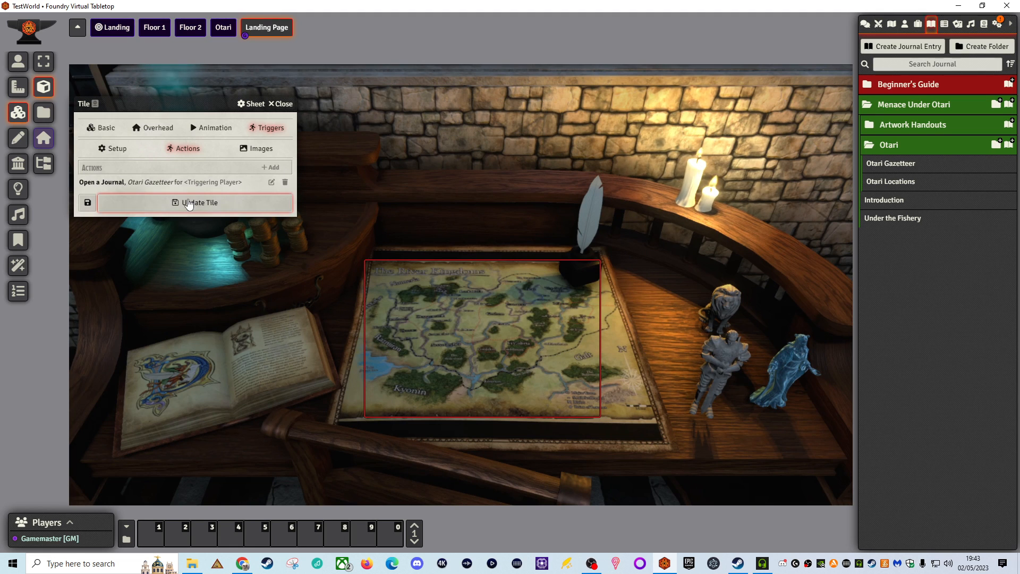
left_click(189, 202)
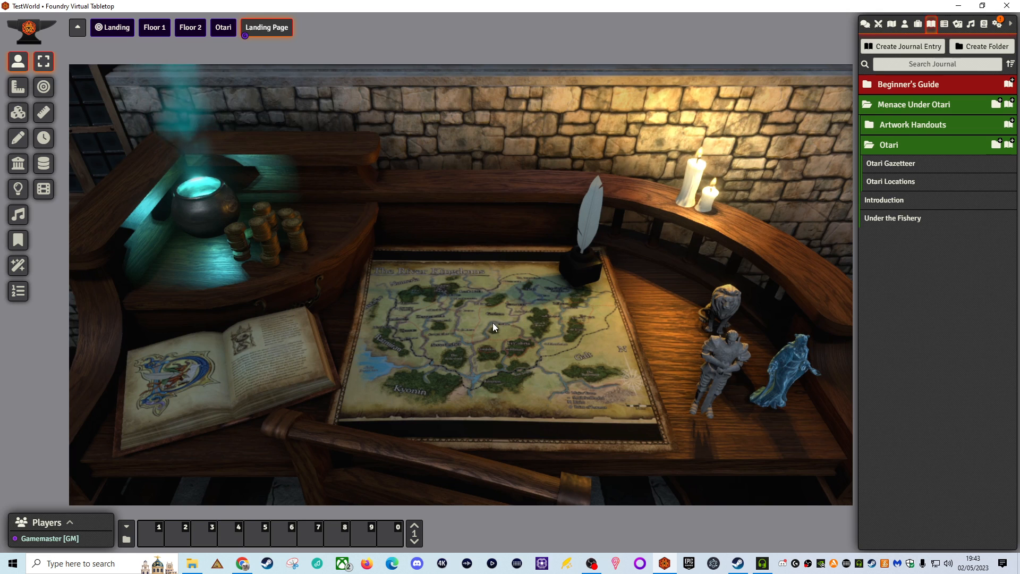
Test the map tile's trigger, look through the Otari Gazetteer's sections, and return to the tile controls
left_click(491, 336)
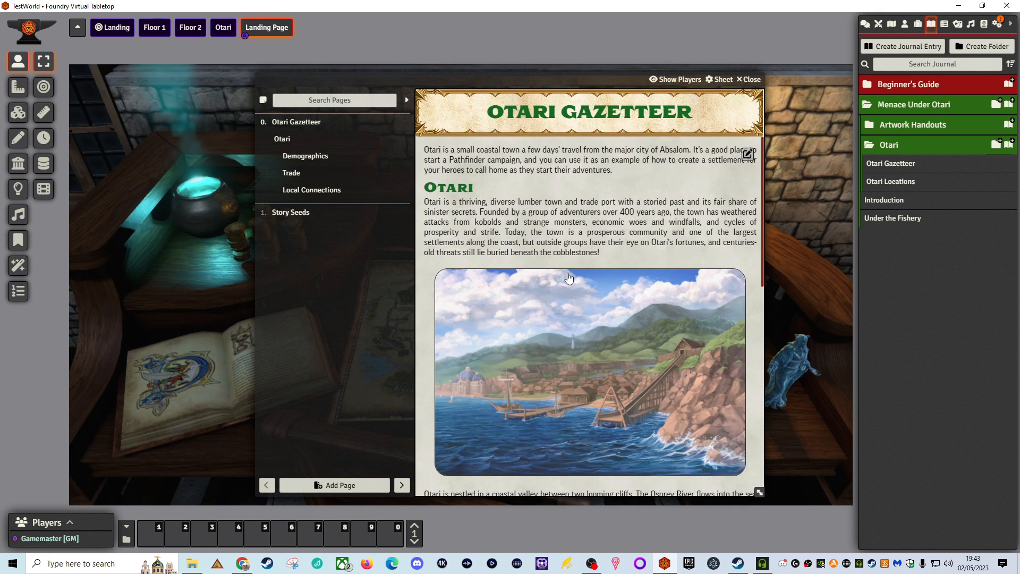
scroll(568, 277, "down", 5)
scroll(568, 277, "down", 4)
left_click(283, 139)
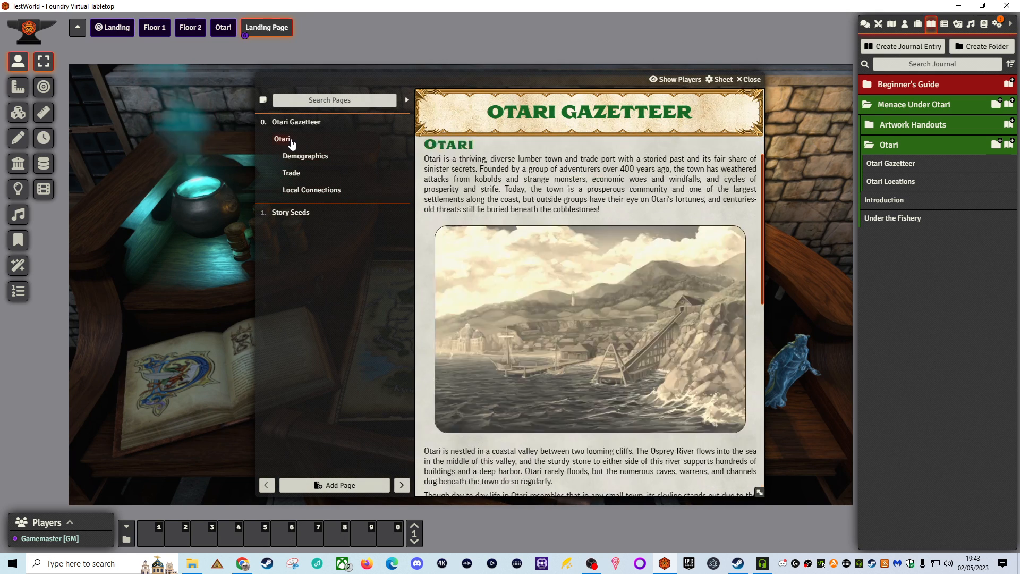
left_click(314, 157)
left_click(308, 192)
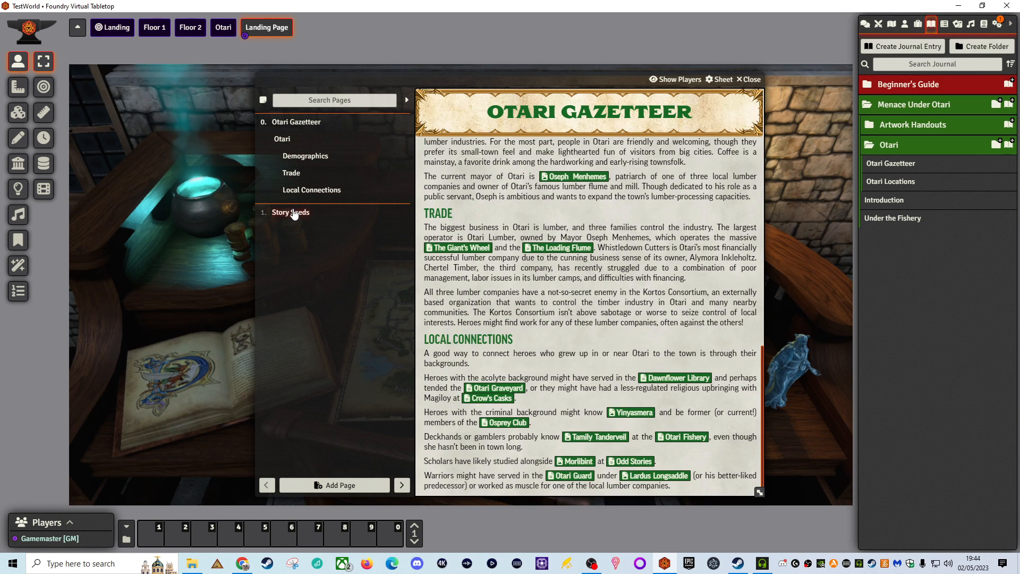
left_click(294, 213)
key("Escape")
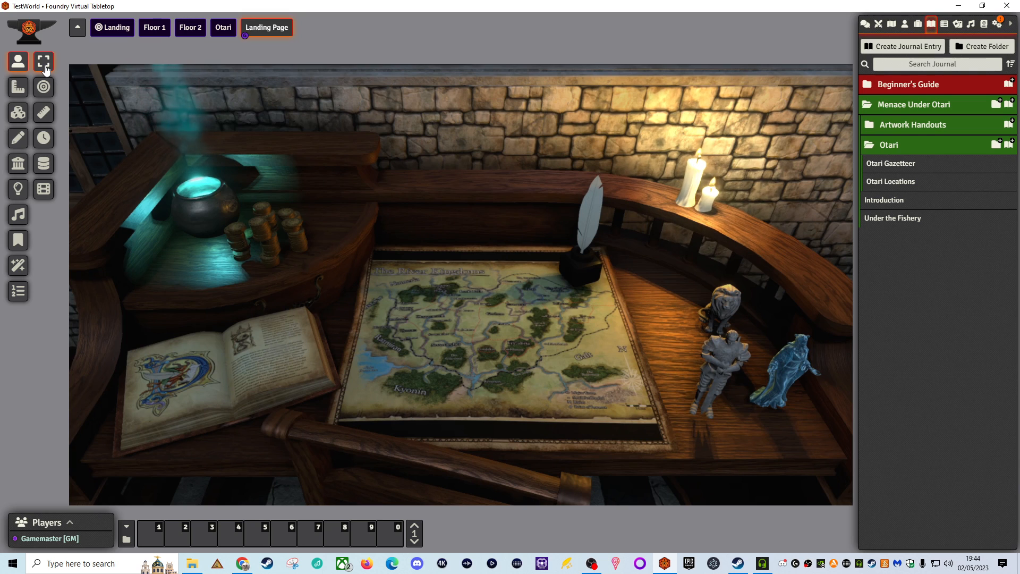
left_click(18, 112)
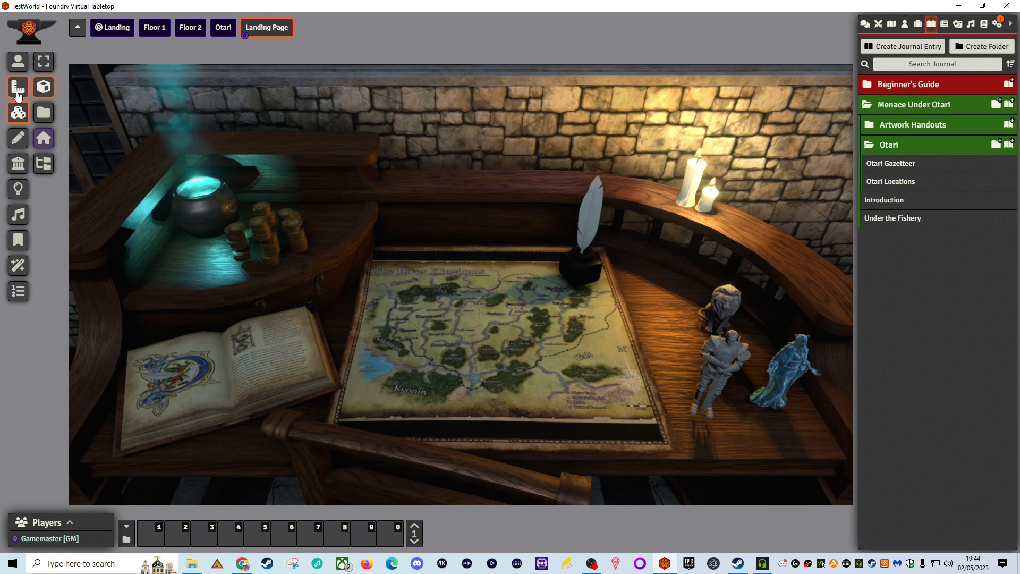
Place the invisible tile invis.png from the worlds/Tiles folder onto the scene near the figurines
left_click(18, 89)
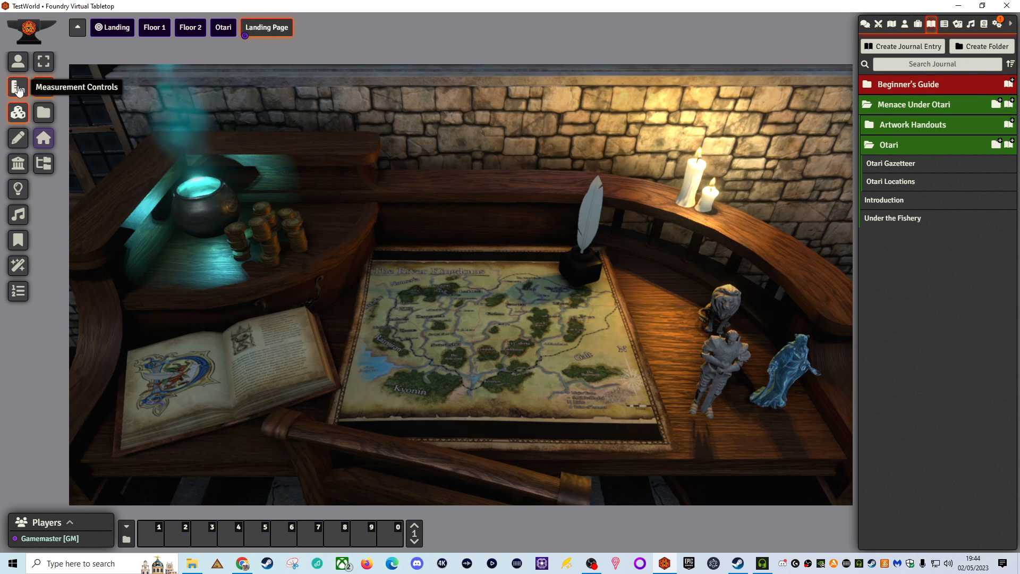
left_click(18, 112)
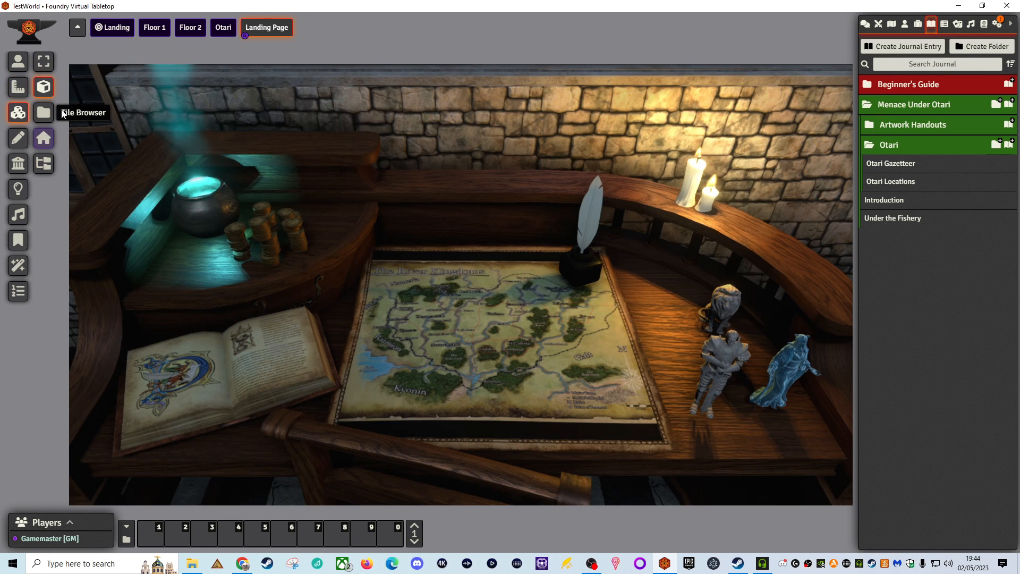
left_click(44, 114)
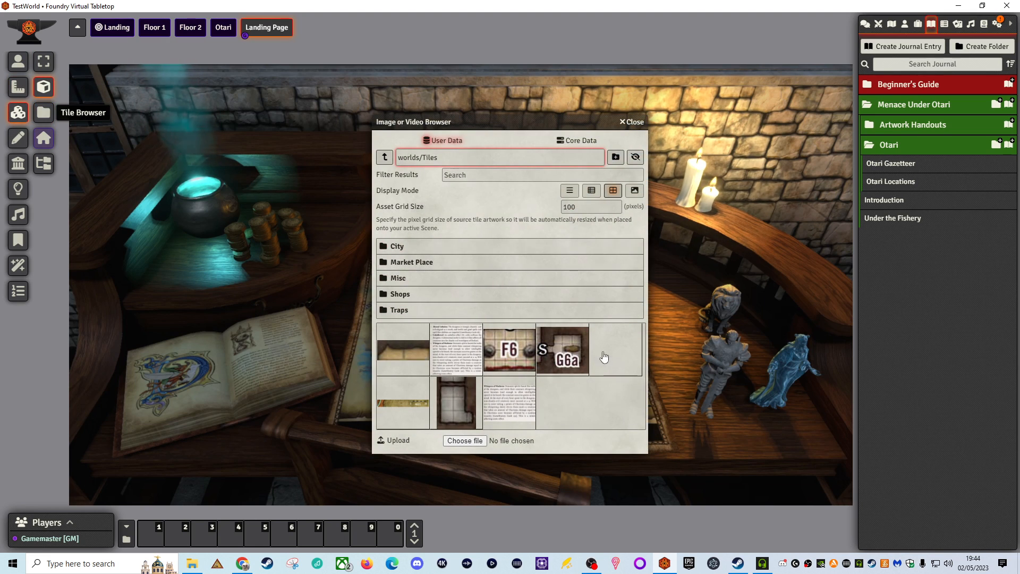
left_click_drag(339, 355, 292, 343)
left_click(636, 122)
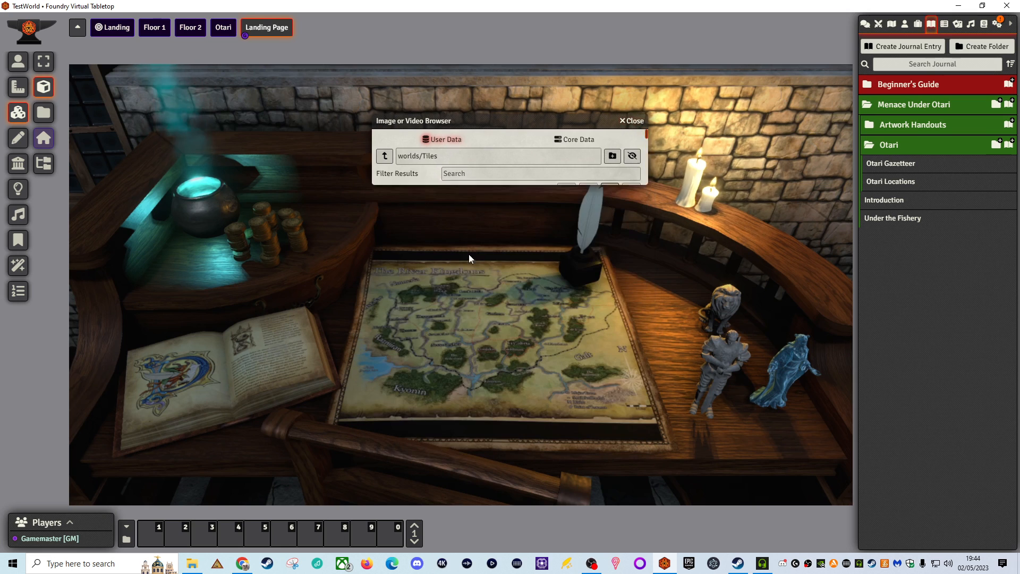
left_click(799, 448)
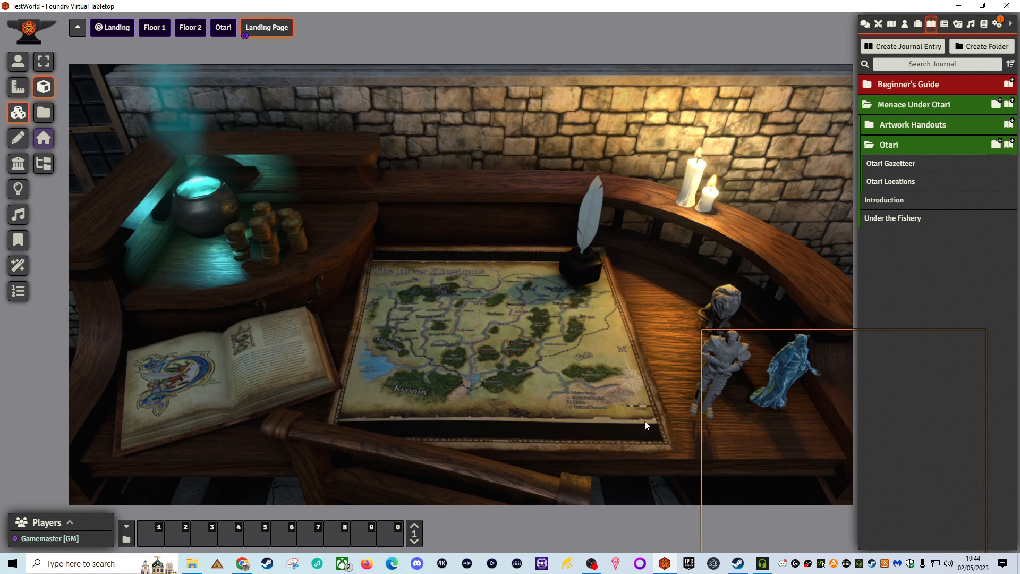
Shrink the new invisible tile to about 150 × 200 pixels, position it over the knight figurine, and lock it
right_click_drag(610, 388, 458, 249)
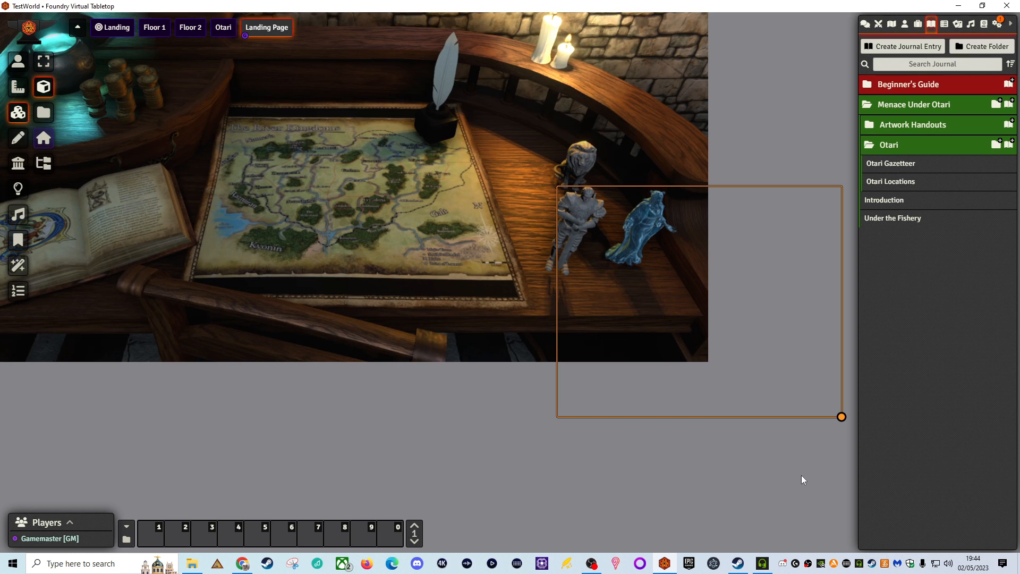
key("Left")
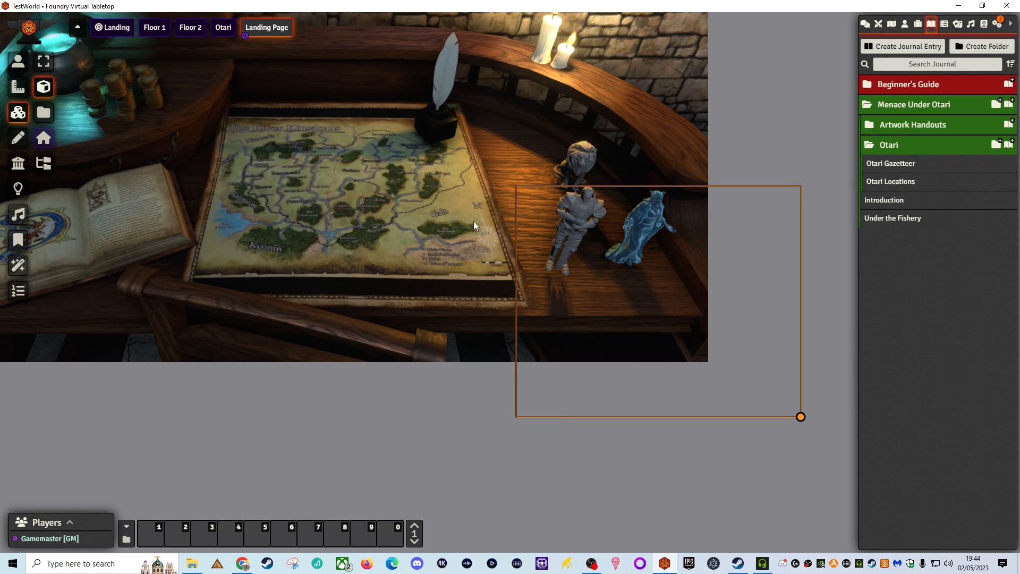
left_click_drag(559, 295, 396, 214)
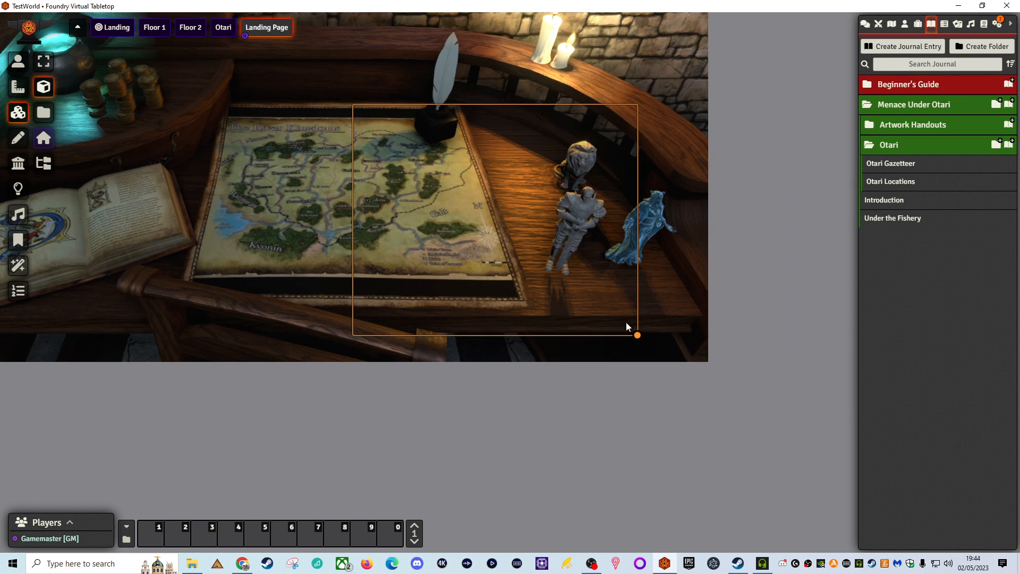
left_click_drag(637, 335, 414, 188)
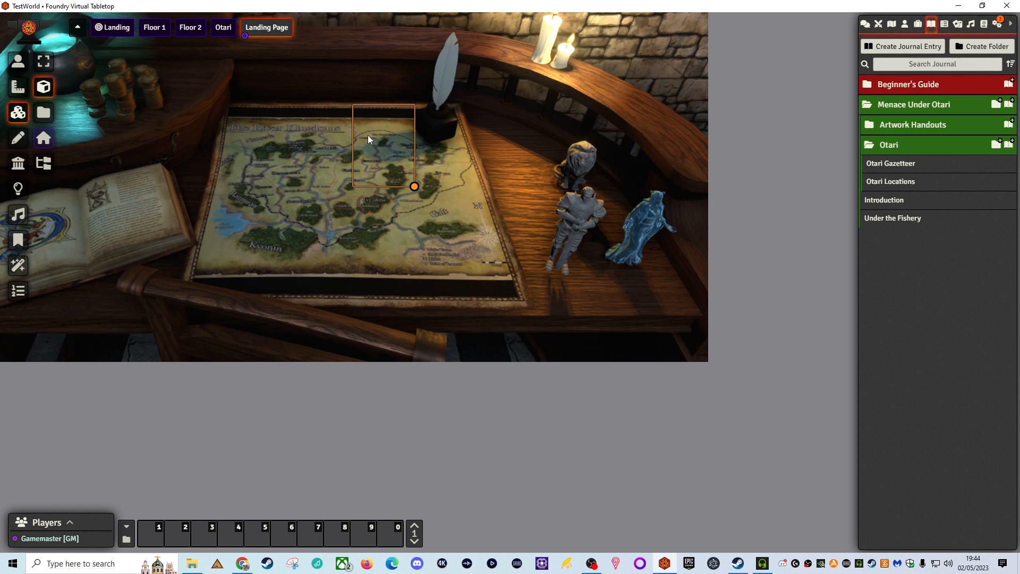
left_click(562, 225)
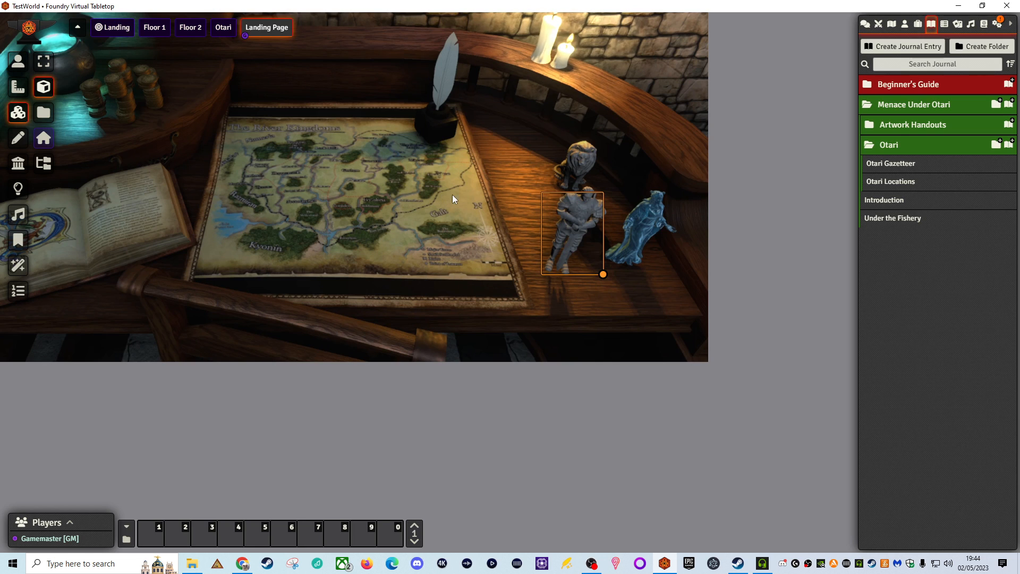
right_click(565, 218)
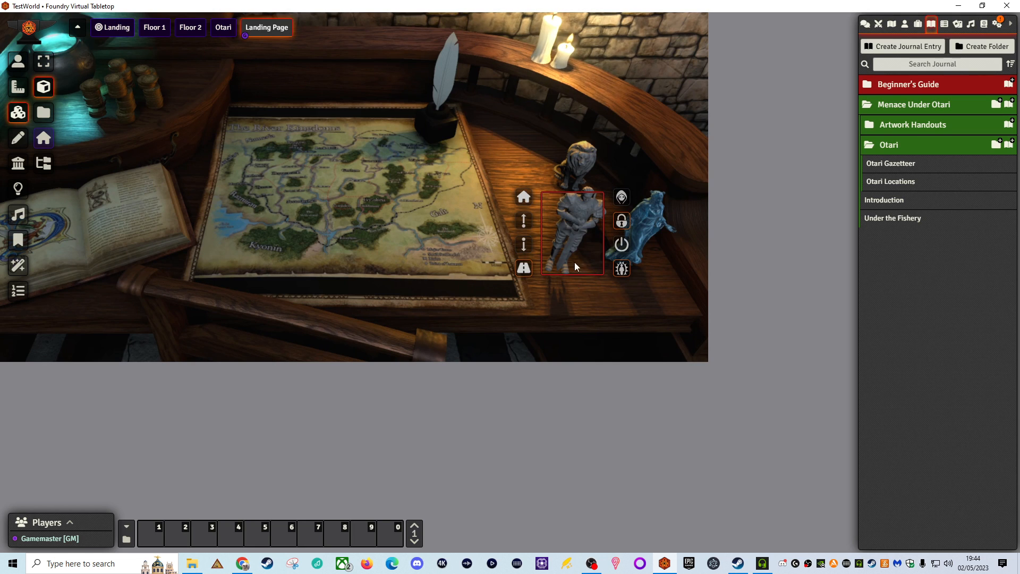
left_click(574, 221)
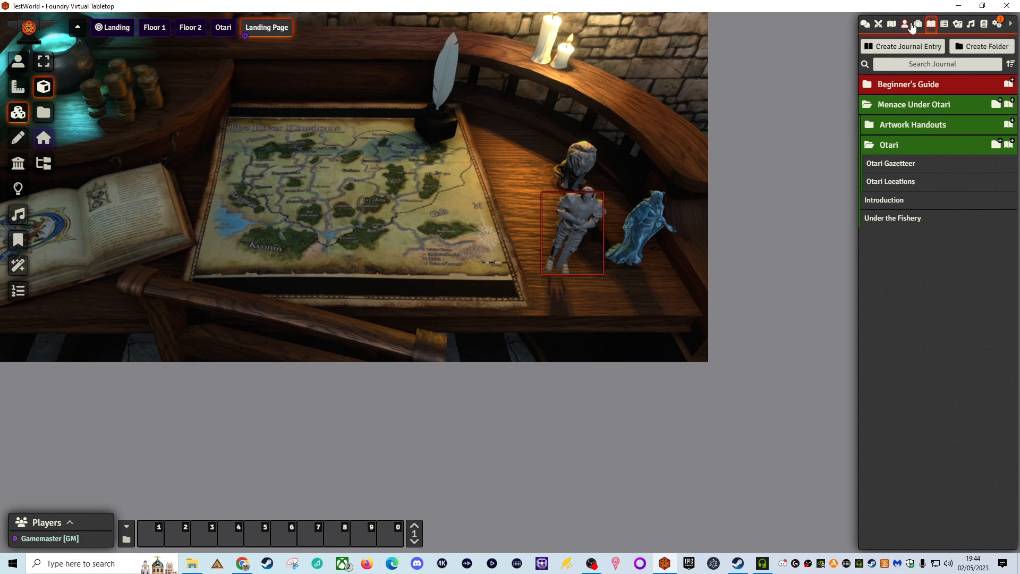
Show the actors in the Heroes folder under Menace Under Otari
left_click(906, 25)
left_click(896, 85)
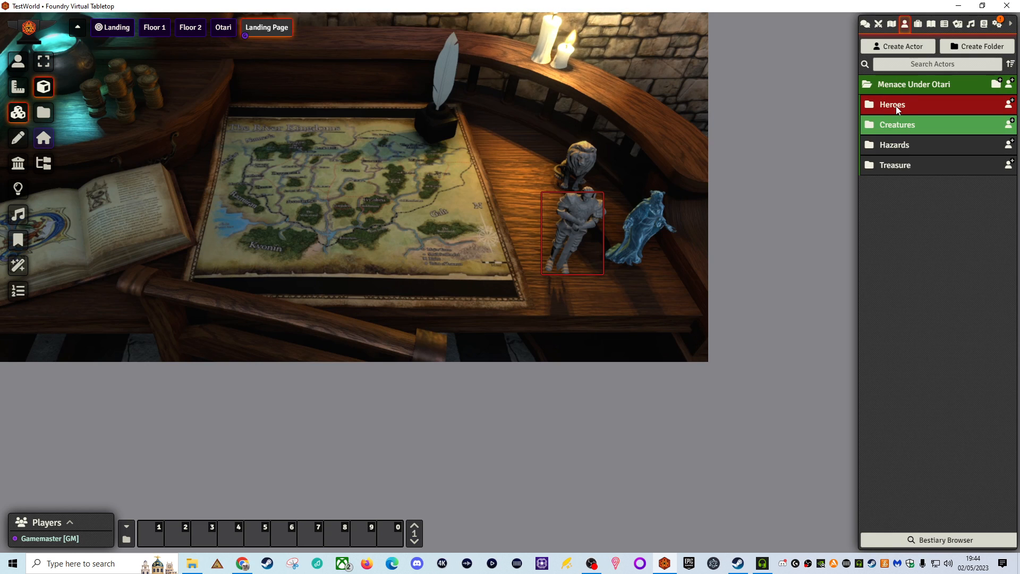
left_click(897, 107)
left_click(896, 106)
left_click(896, 106)
Set the knight tile's trigger condition to Double Click in place of Enter and start a new trigger action
double_click(579, 215)
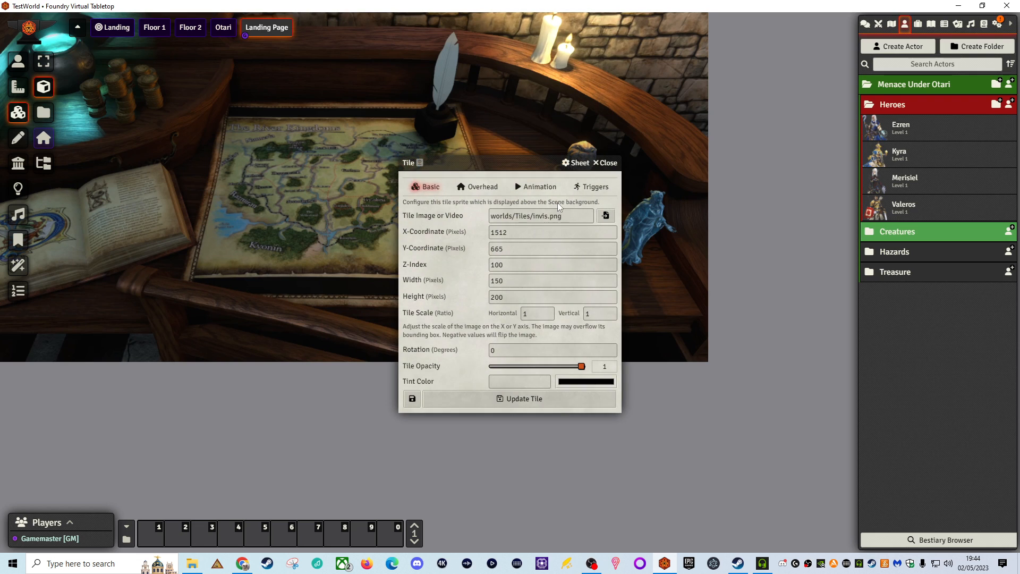
left_click(587, 189)
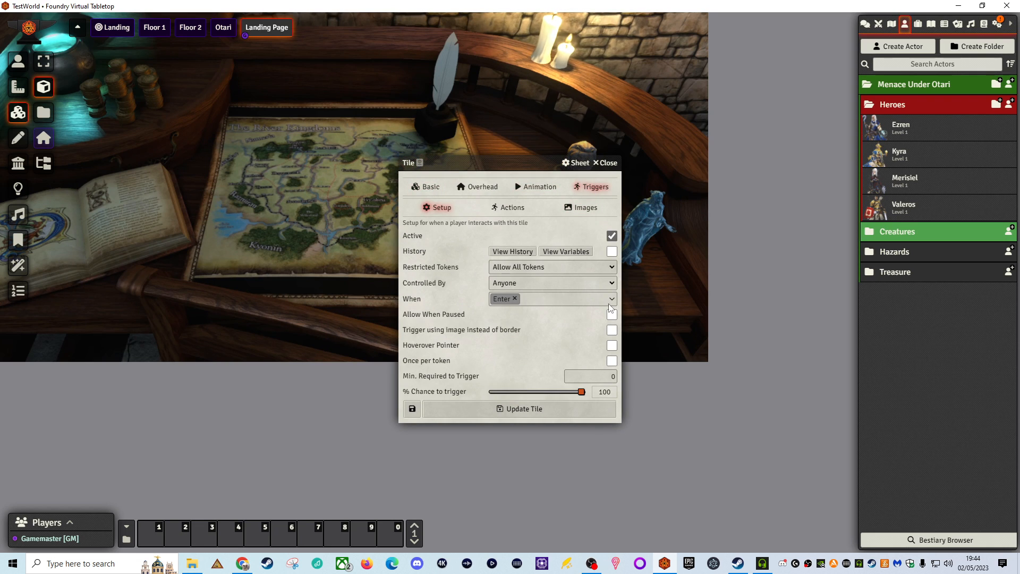
left_click(545, 300)
scroll(537, 372, "down", 5)
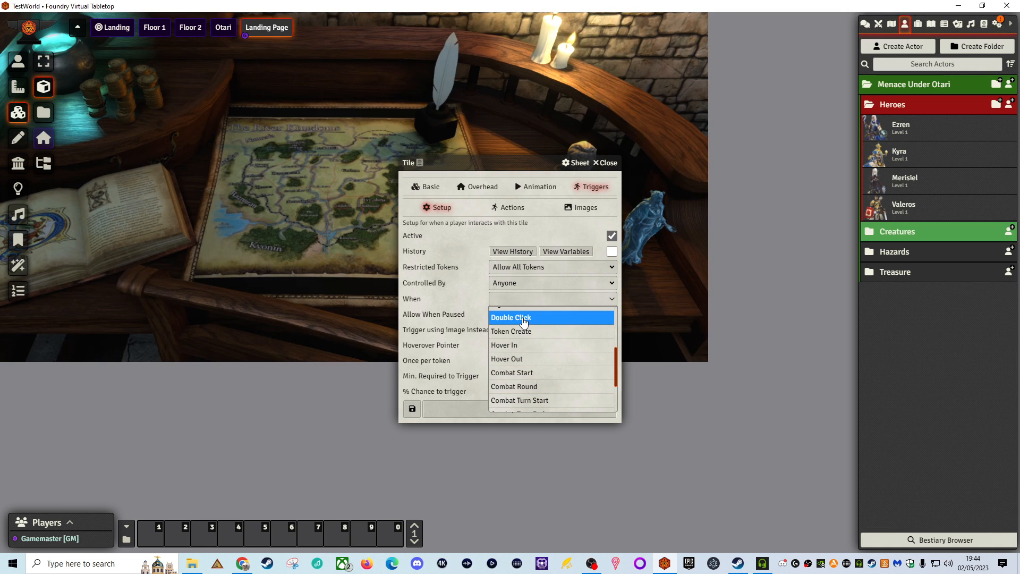
left_click(525, 319)
left_click(503, 208)
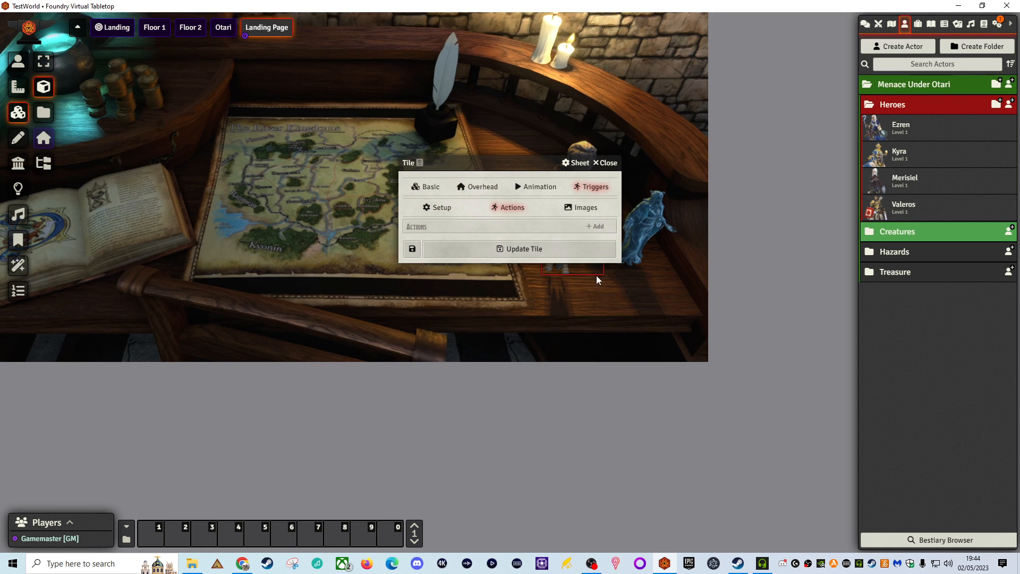
left_click(595, 228)
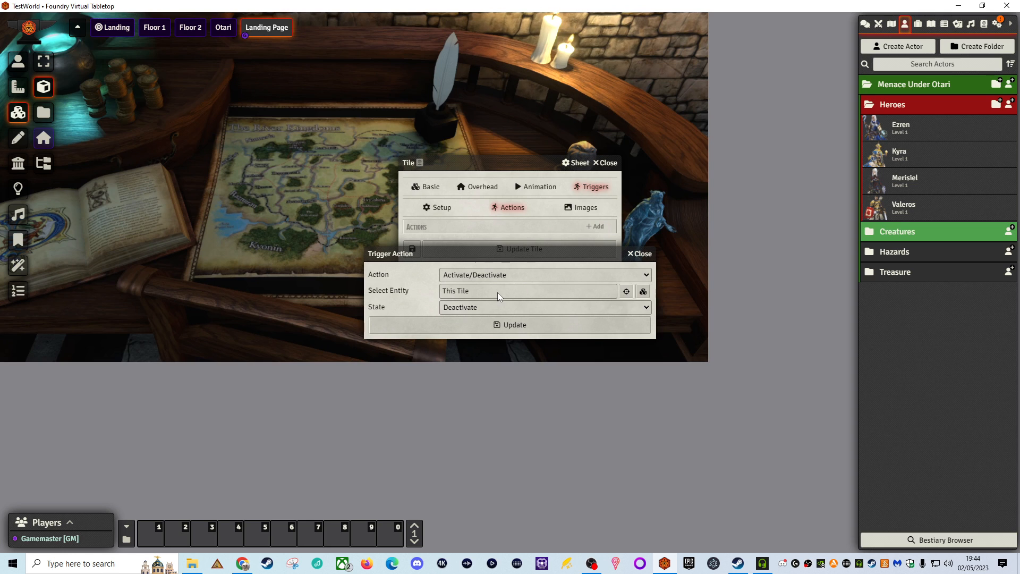
left_click(626, 291)
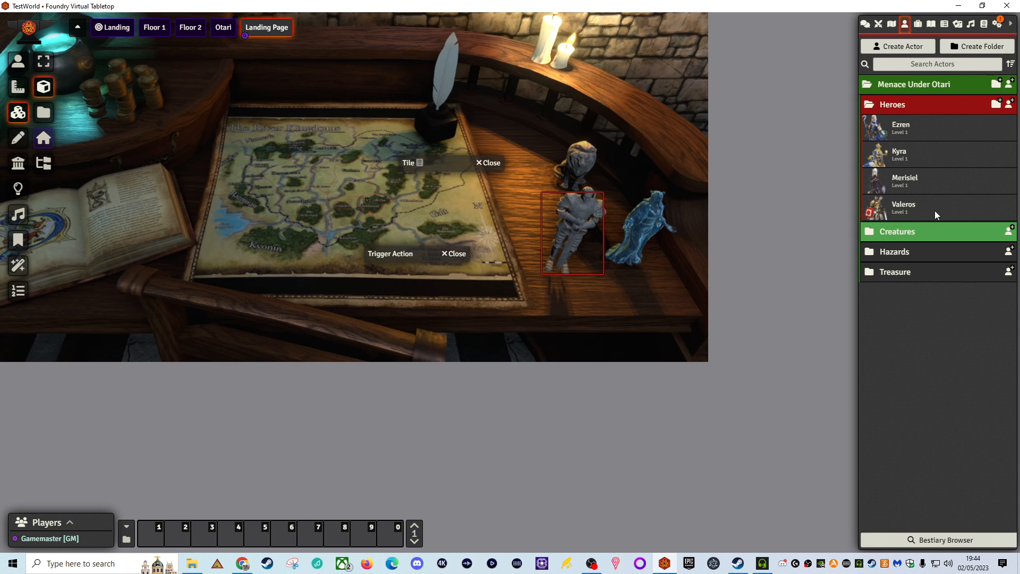
left_click(901, 209)
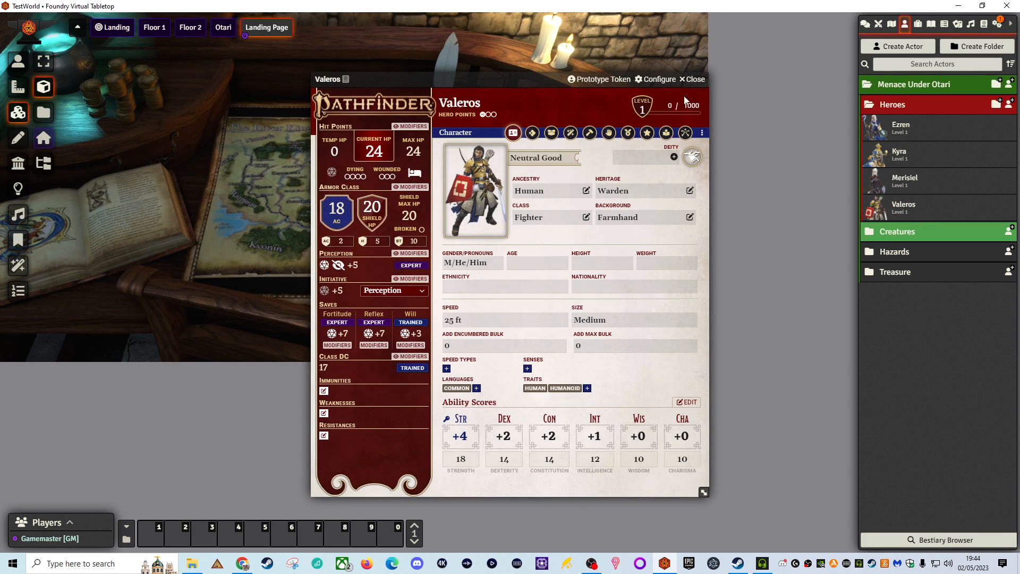
left_click(698, 80)
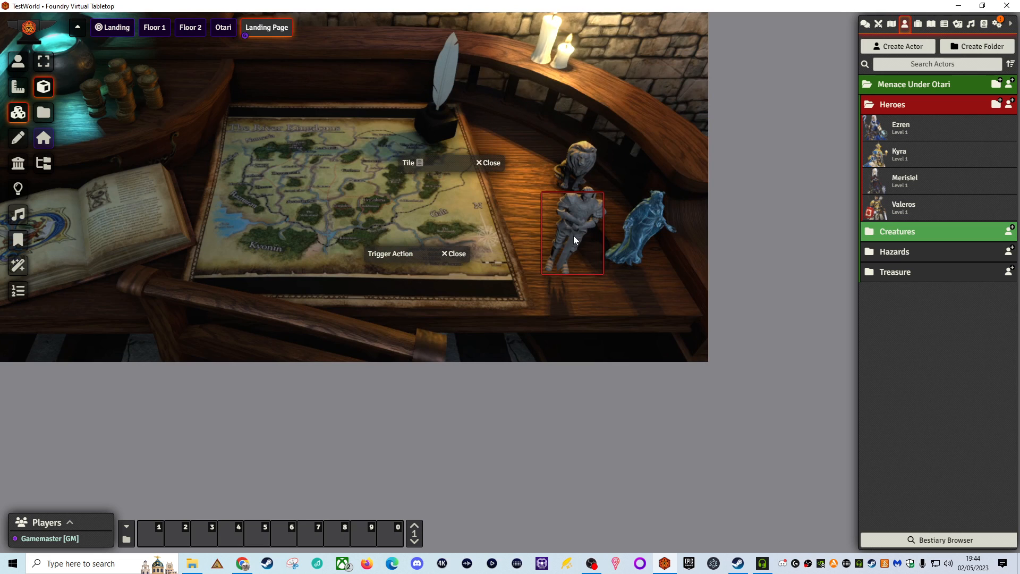
double_click(398, 255)
Set the knight tile's action to Open an Actor Sheet with Valeros as its entity
left_click(484, 278)
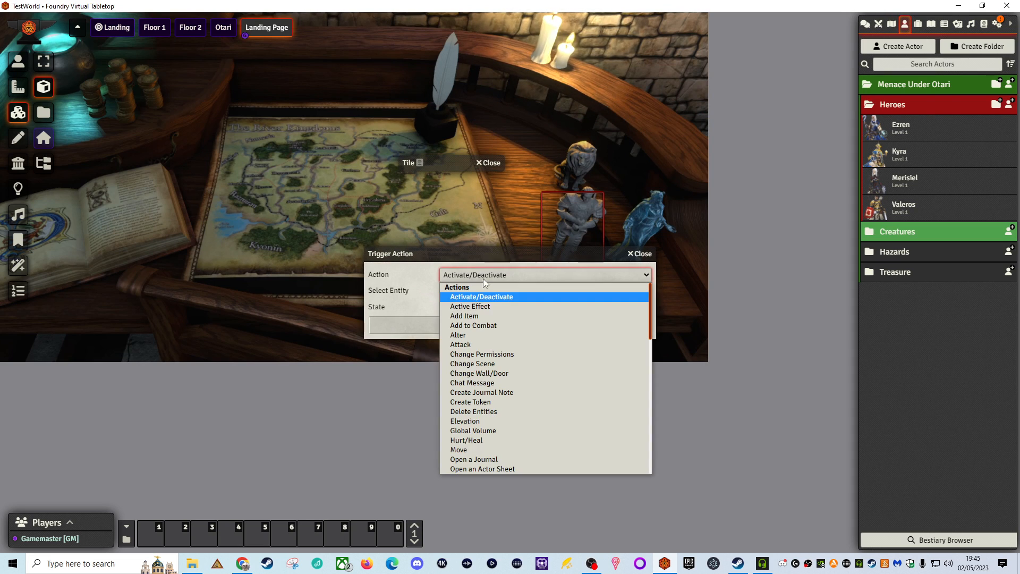
left_click(480, 466)
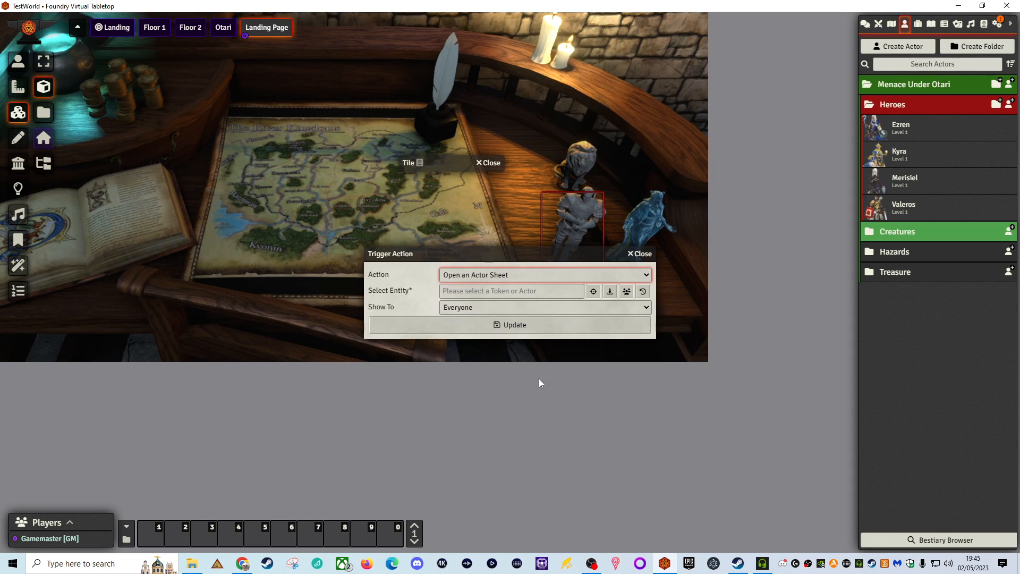
left_click(592, 292)
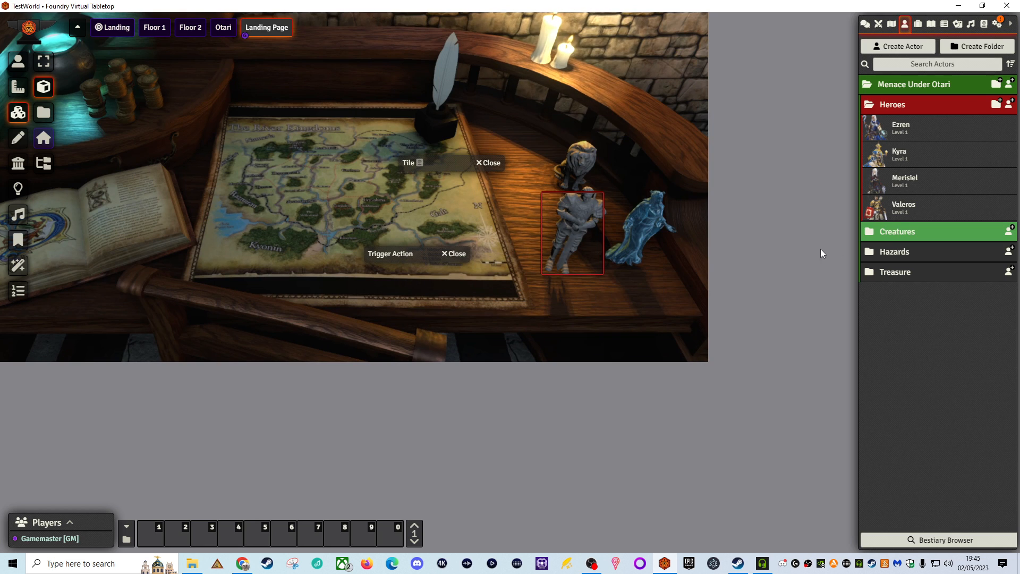
left_click(901, 207)
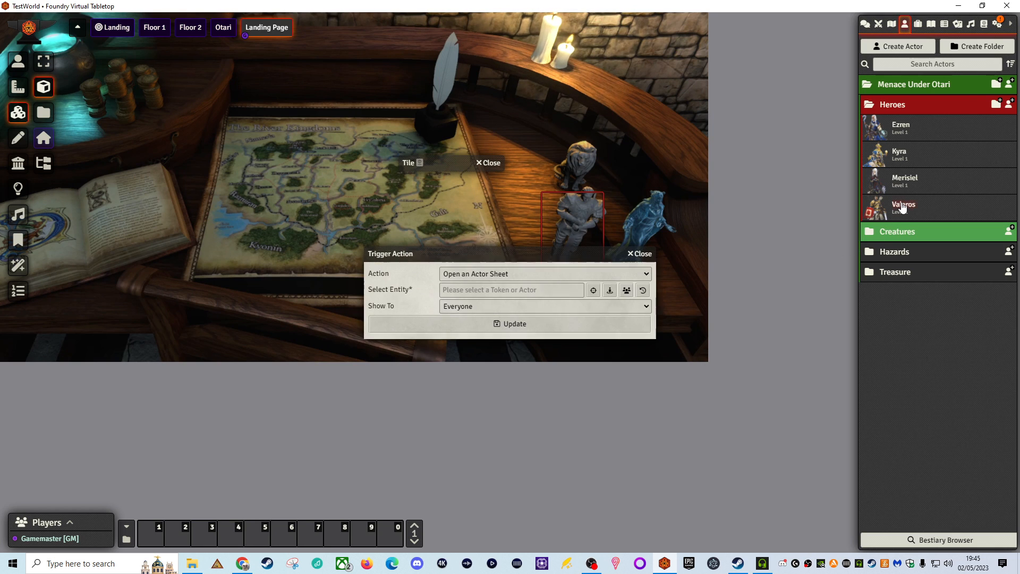
Show the actor sheet to the Triggering Player, and update the action and the tile
left_click(460, 308)
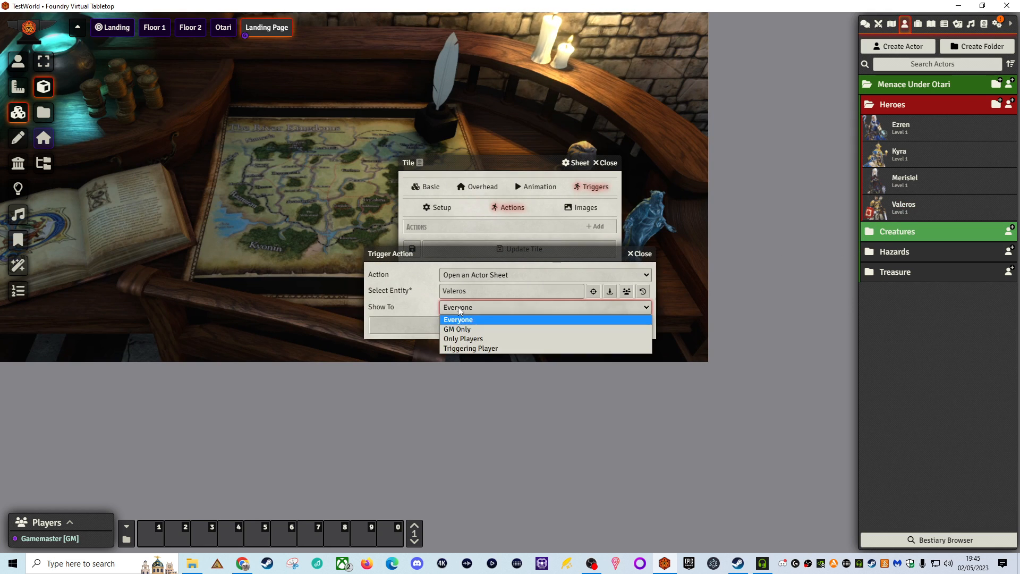
left_click(464, 349)
left_click(509, 324)
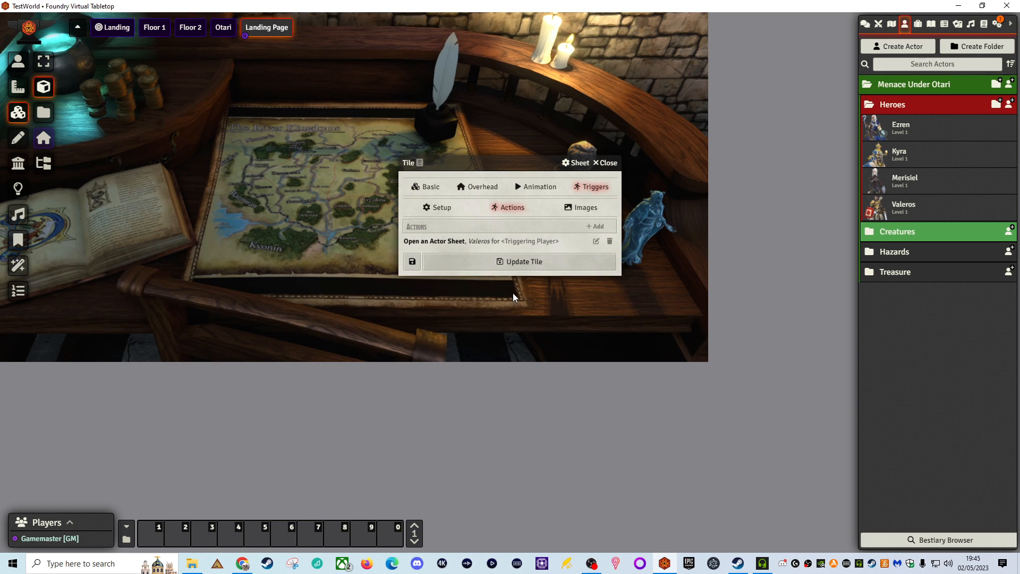
left_click(514, 262)
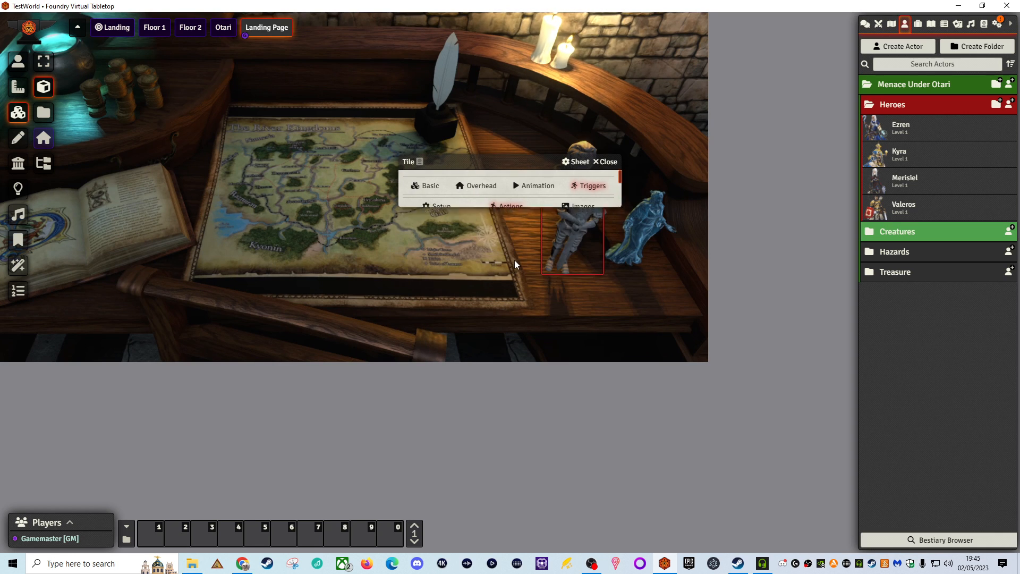
Switch to the token controls to test the knight tile's trigger, and return to tile selection
left_click(17, 62)
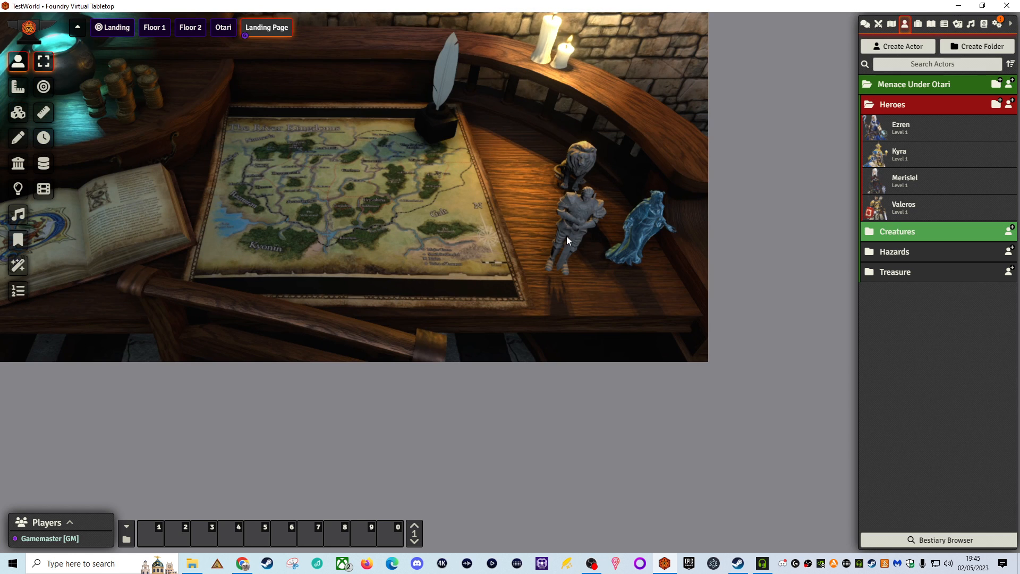
right_click_drag(456, 207, 462, 269)
left_click(18, 112)
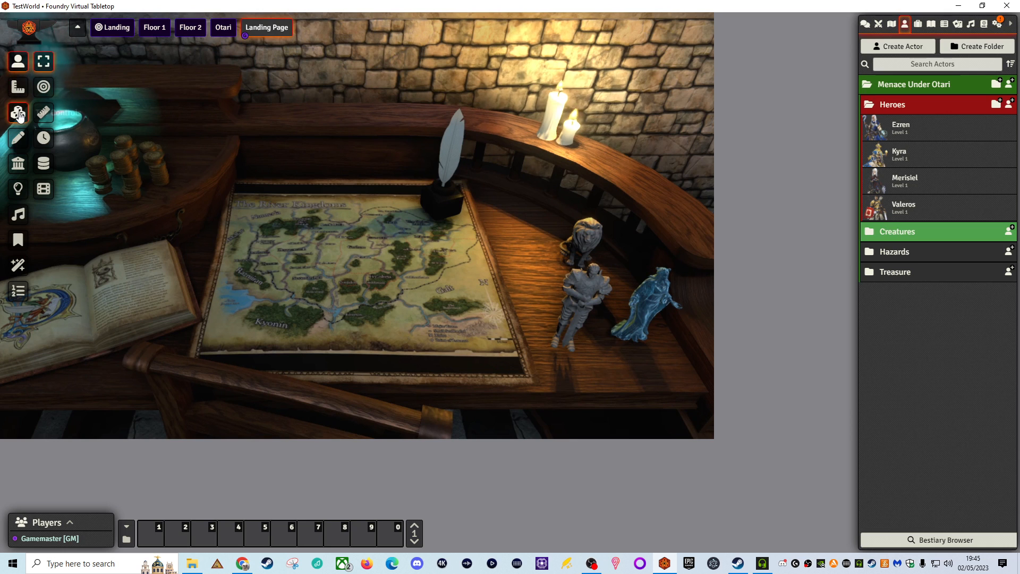
left_click(44, 61)
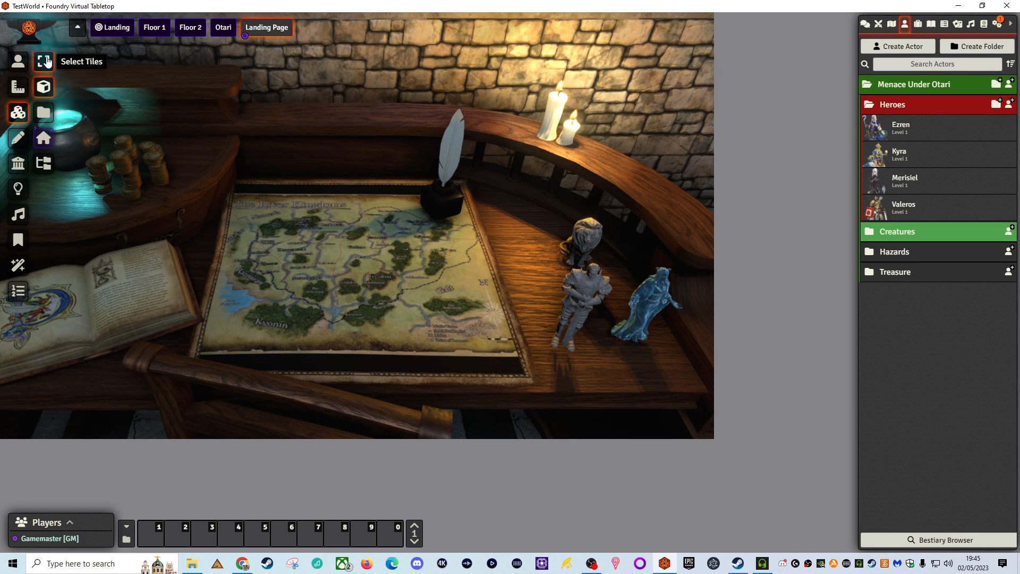
Review the knight tile's configuration, including its actions and its animation, overhead and basic settings
double_click(588, 294)
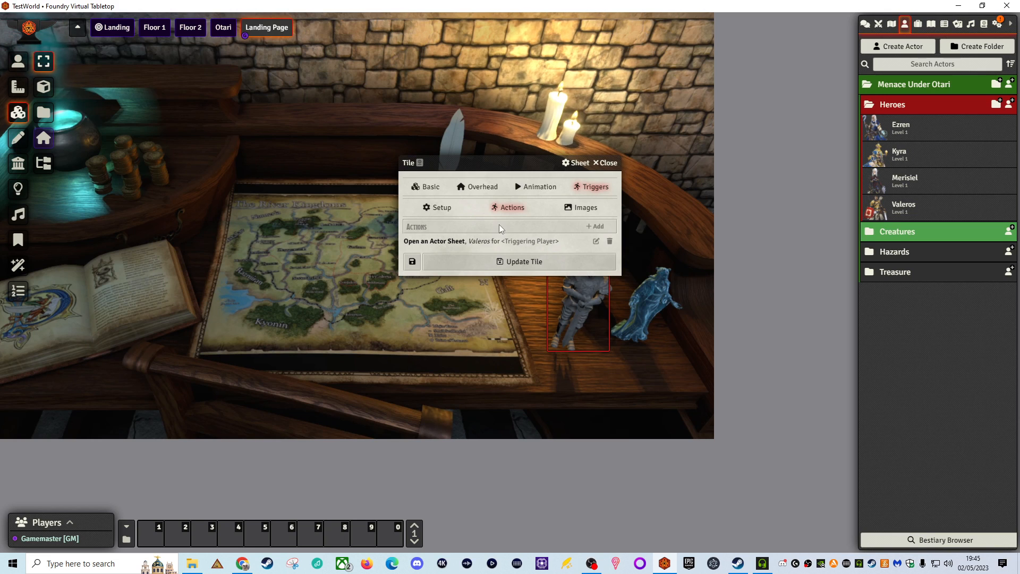
left_click(526, 191)
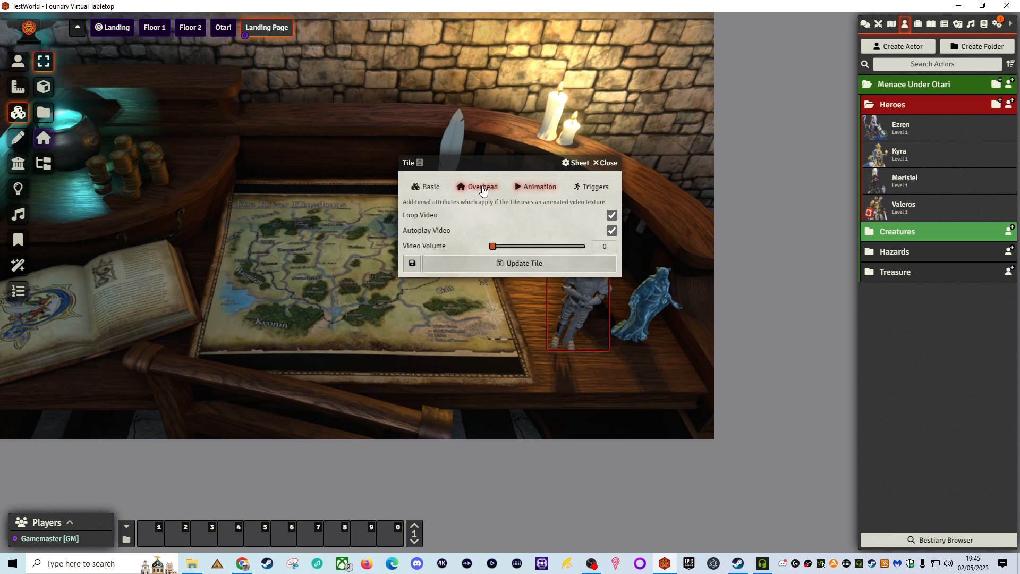
left_click(477, 187)
left_click(591, 187)
left_click(478, 187)
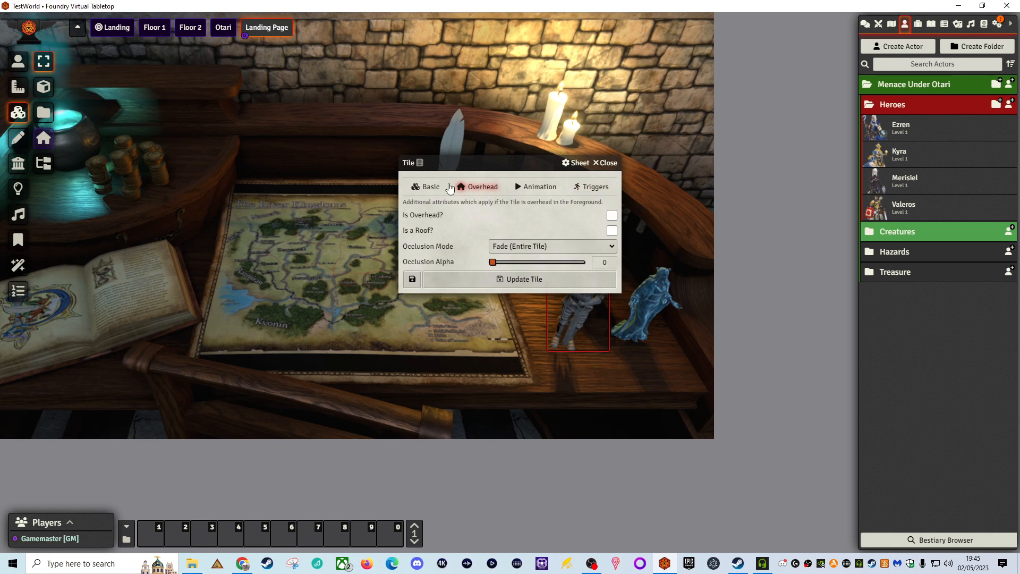
left_click(426, 187)
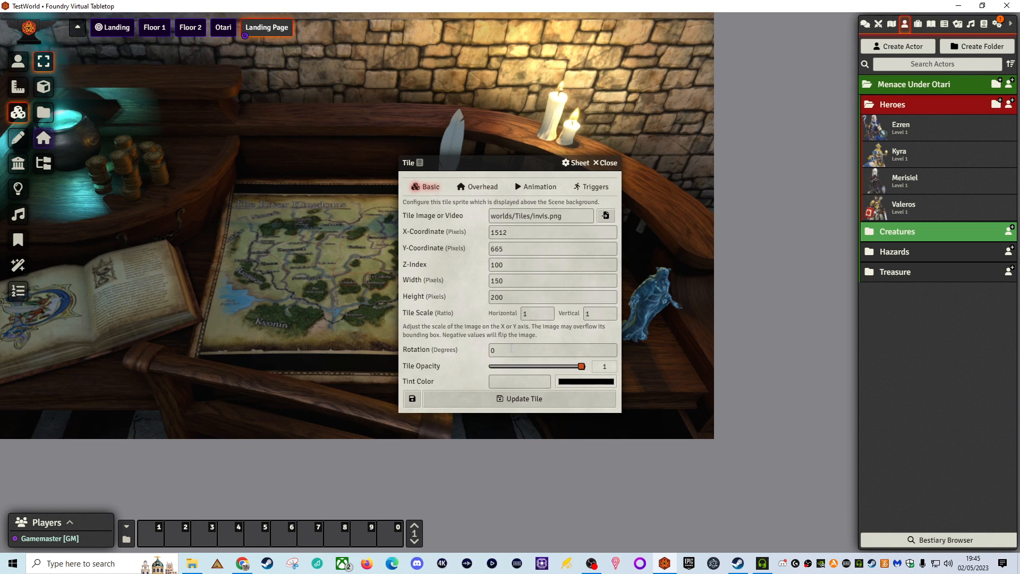
Set the knight tile's trigger to fire on Double Click instead of Enter, and update the tile
left_click(477, 186)
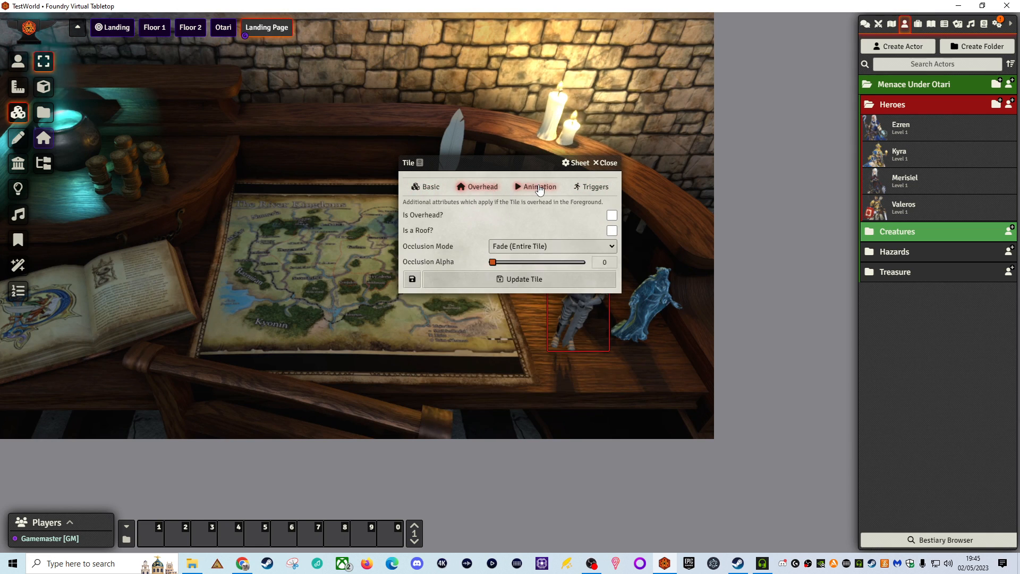
left_click(538, 187)
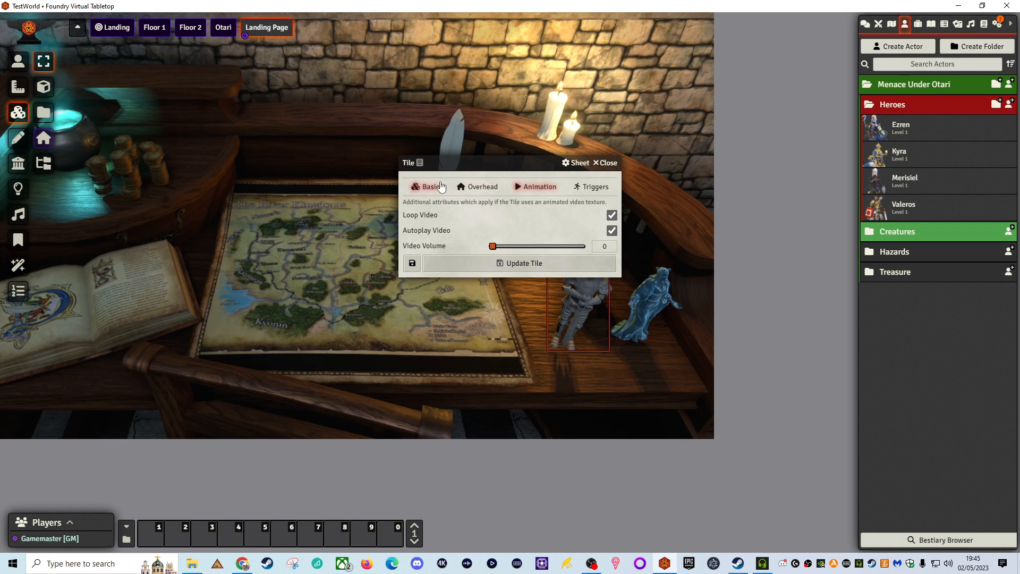
left_click(591, 187)
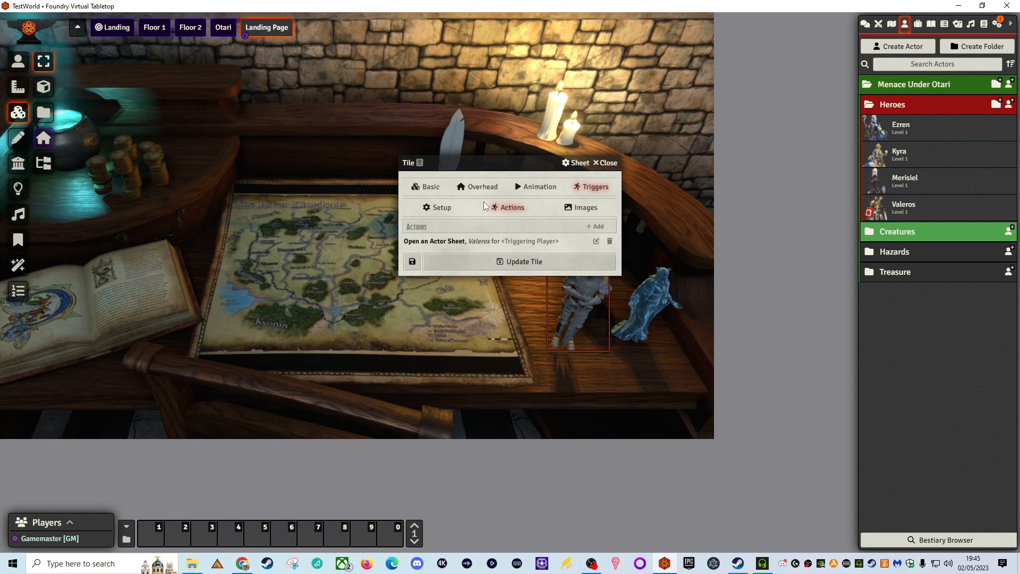
left_click(437, 207)
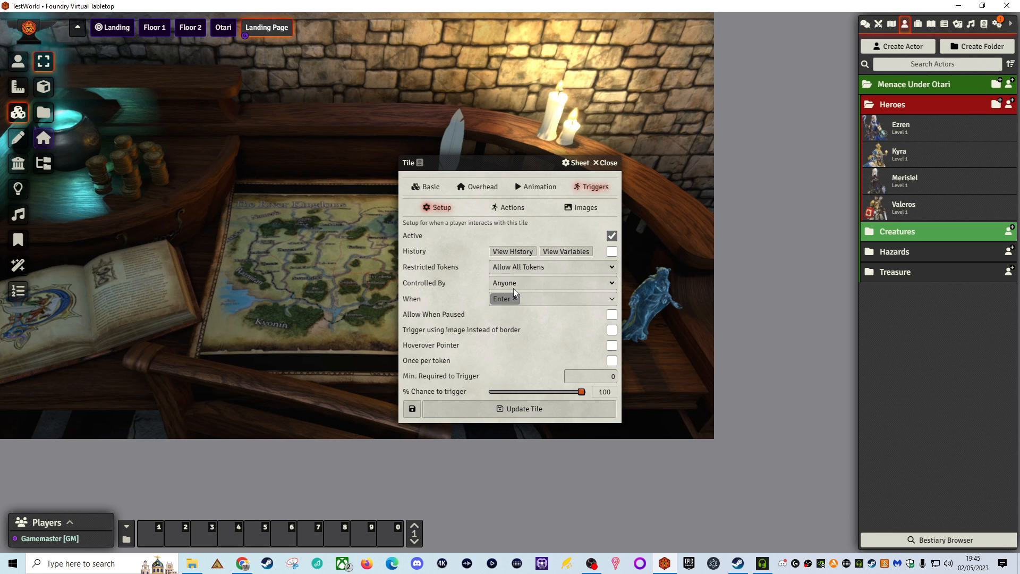
left_click(542, 301)
scroll(544, 388, "down", 5)
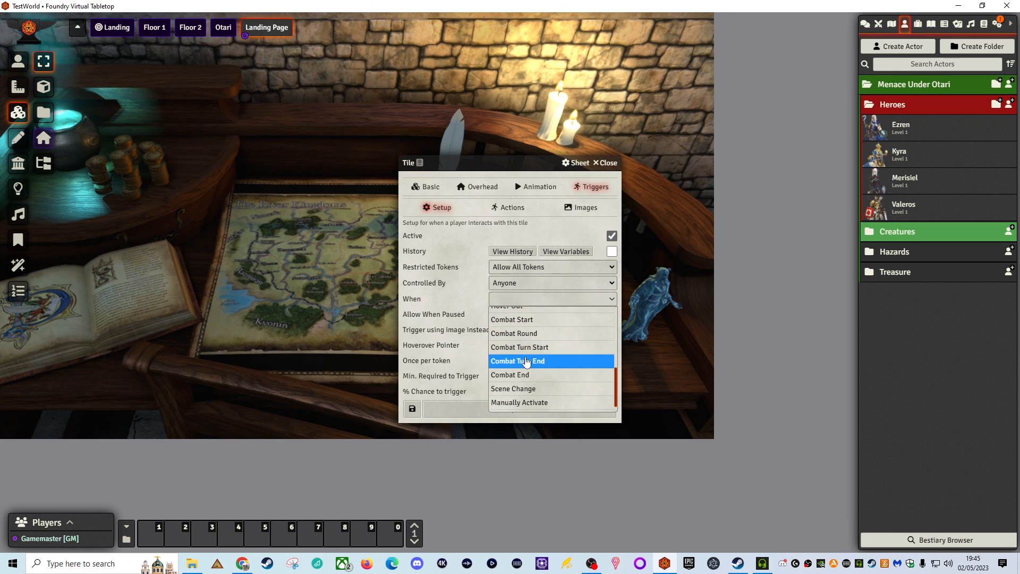
scroll(536, 351, "down", 1)
scroll(547, 383, "up", 3)
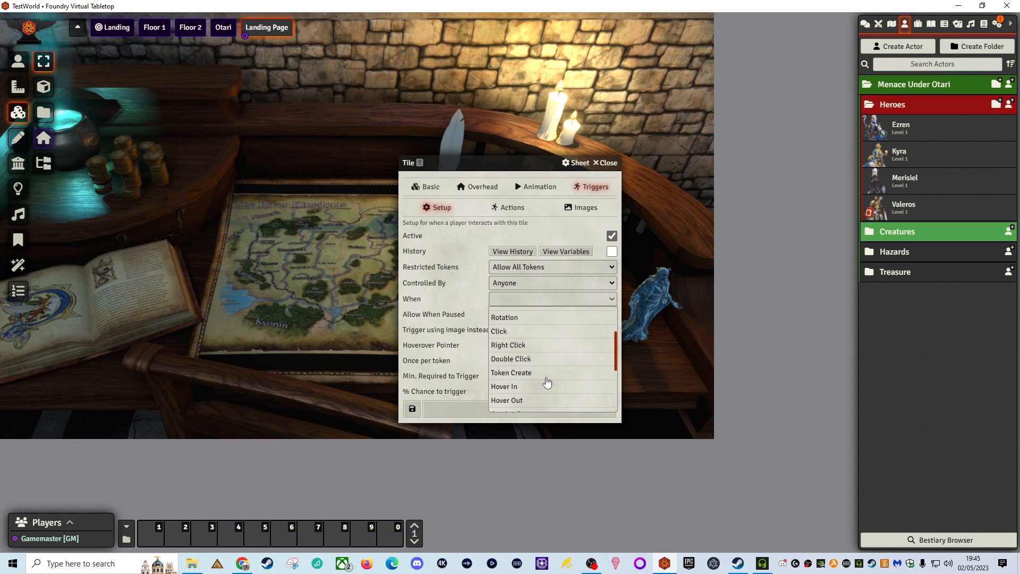
left_click(532, 360)
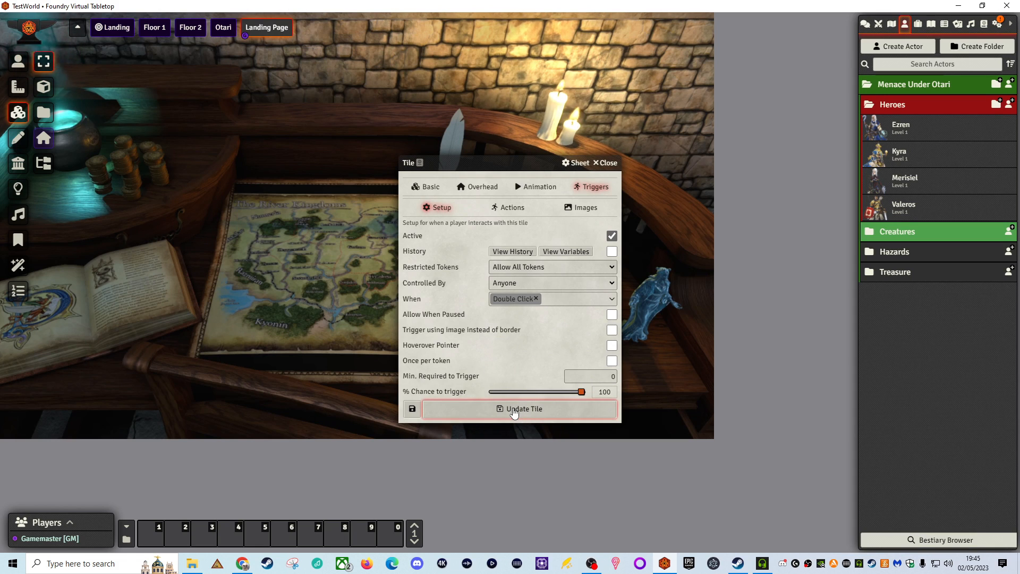
left_click(514, 409)
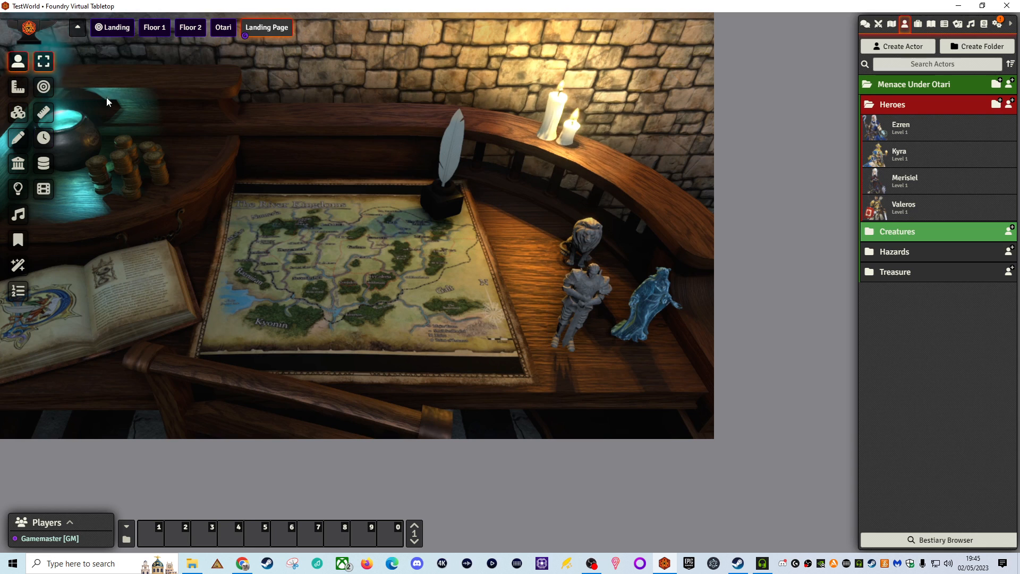
Test the knight's trigger twice from the token controls, checking the measurement and drawing layers in between, and close the actor sheet each time
double_click(577, 307)
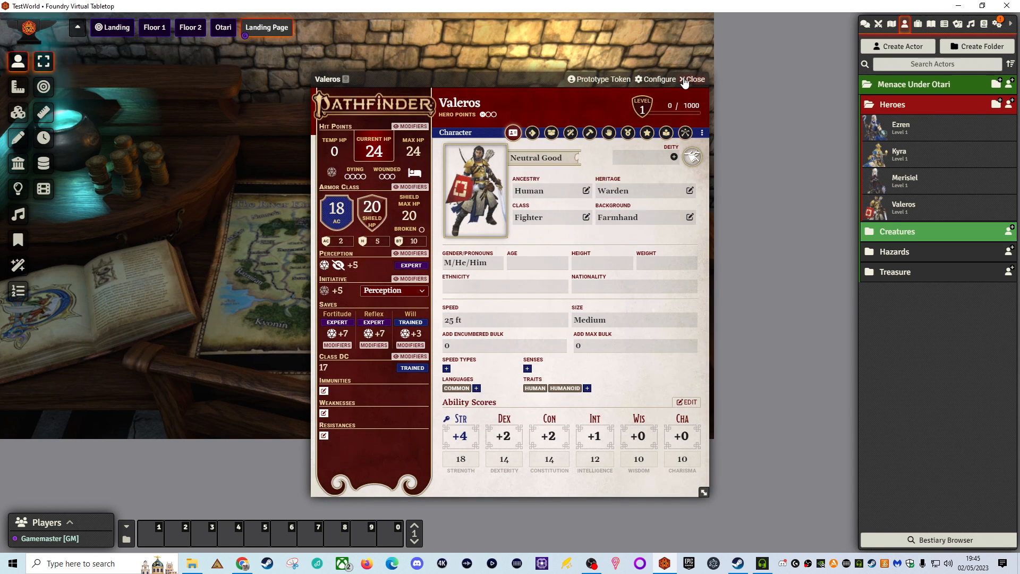
key("Escape")
left_click(17, 87)
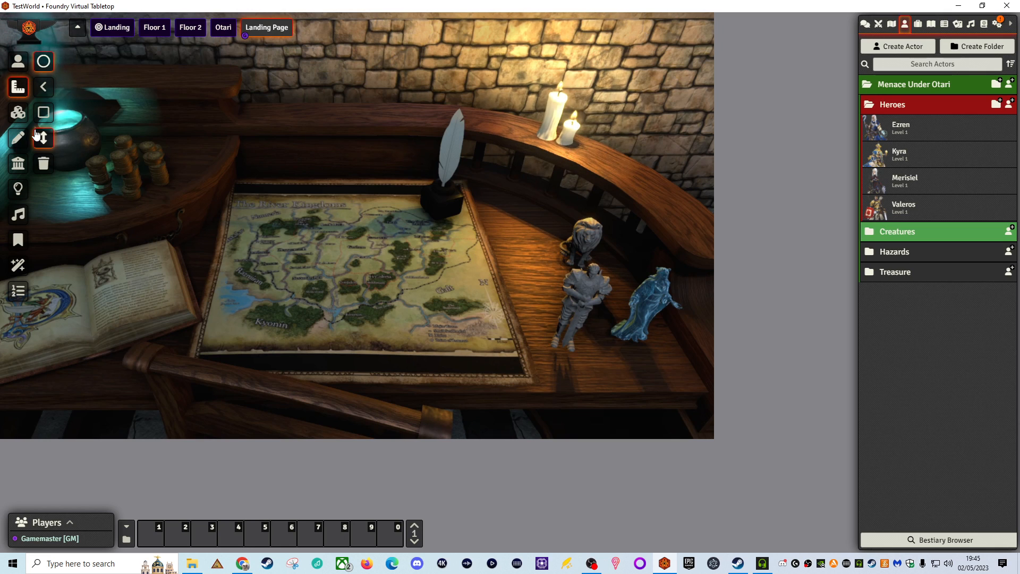
left_click(17, 138)
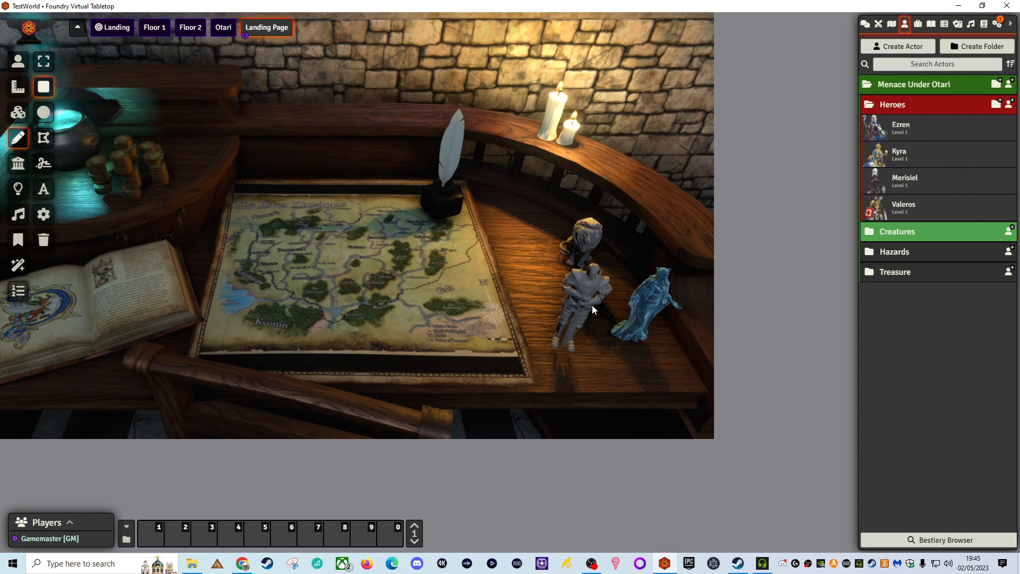
left_click(18, 61)
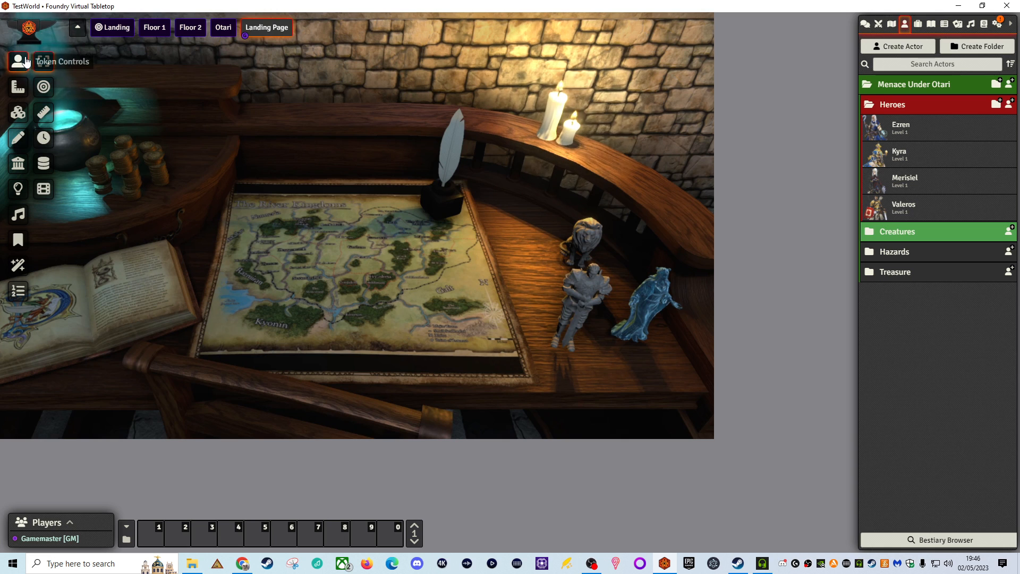
double_click(580, 313)
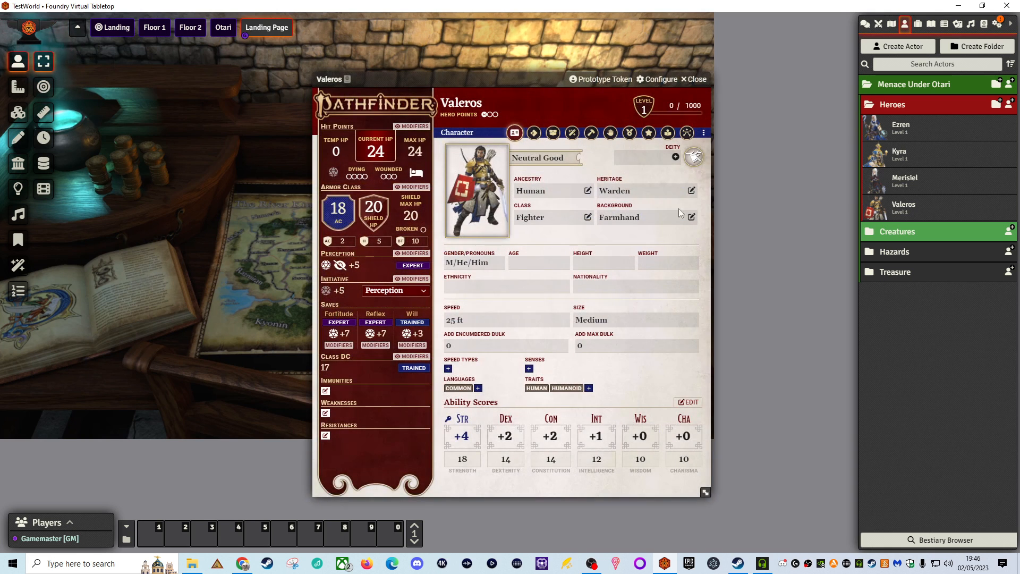
left_click(692, 81)
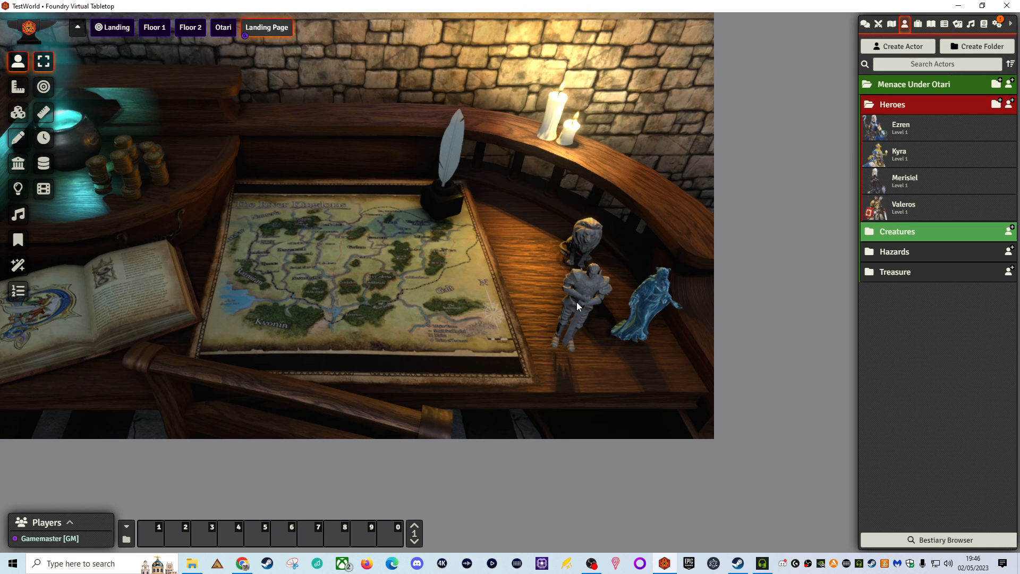
Test the desk map's trigger and close the Otari Gazetteer journal
scroll(397, 334, "up", 1)
right_click_drag(397, 334, 476, 375)
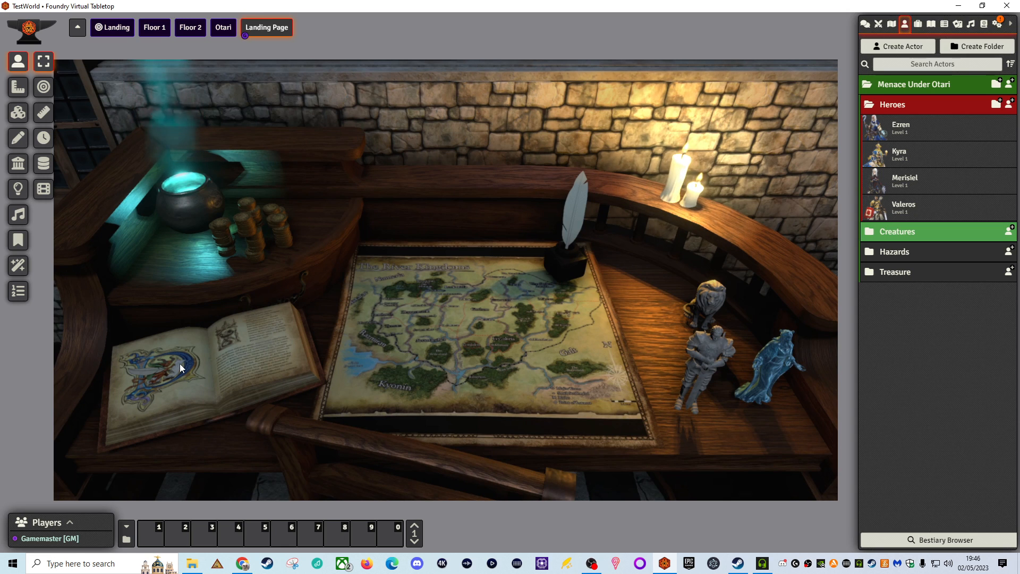
left_click(471, 312)
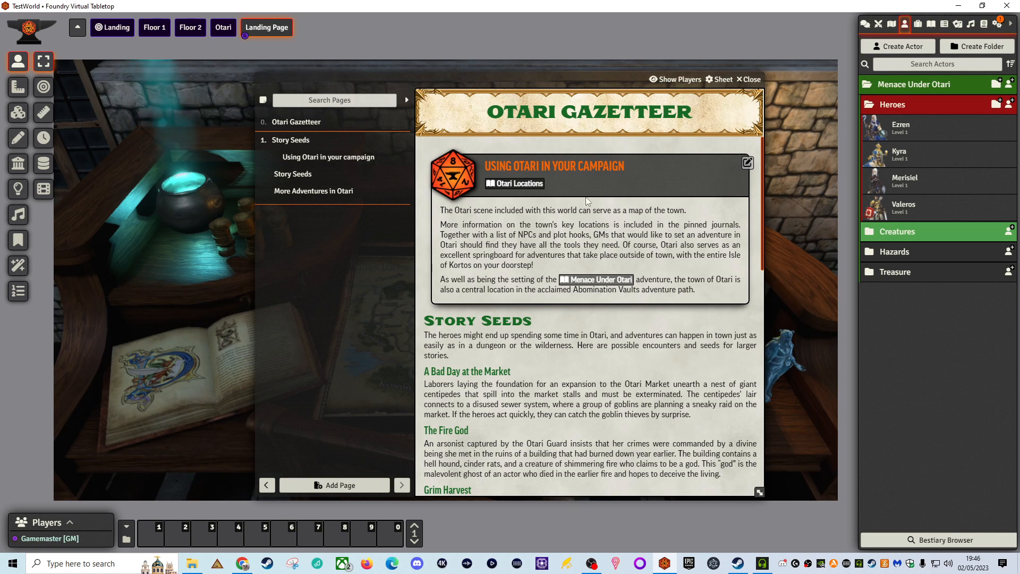
left_click(752, 79)
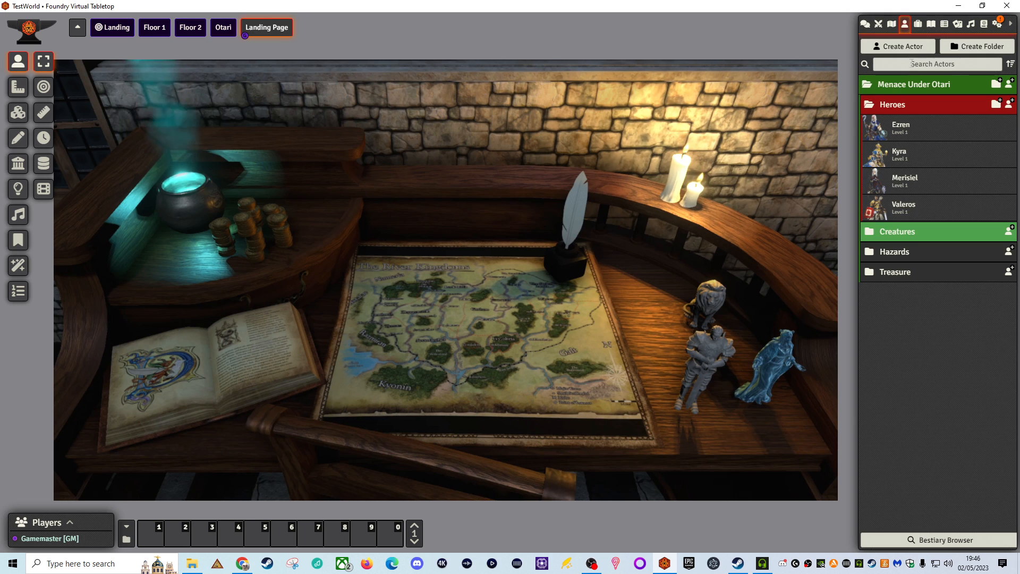
Place the Inside This Module journal from the Beginner's Guide folder as a map note on the desk map, keeping the default note settings
left_click(891, 23)
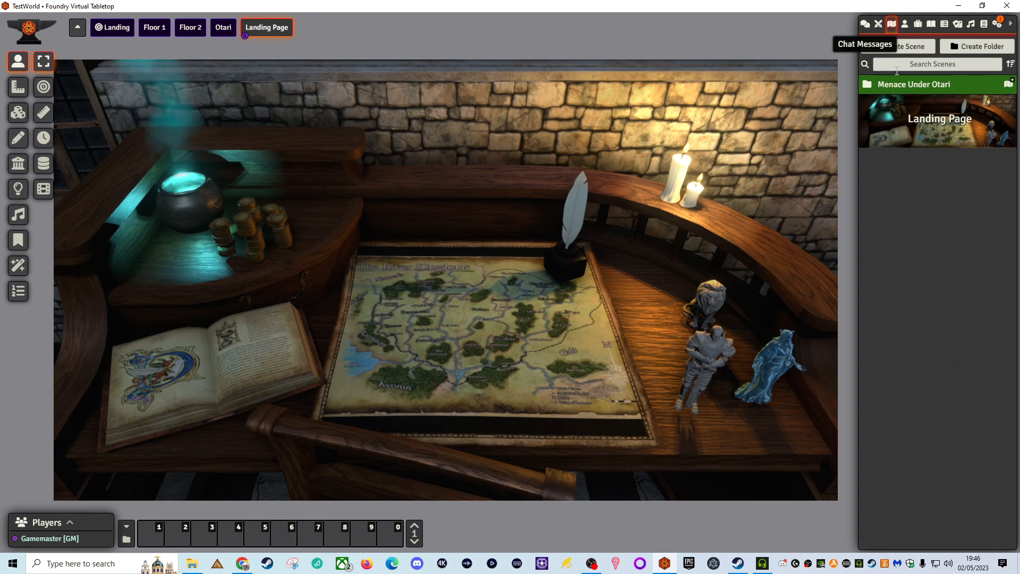
left_click(931, 23)
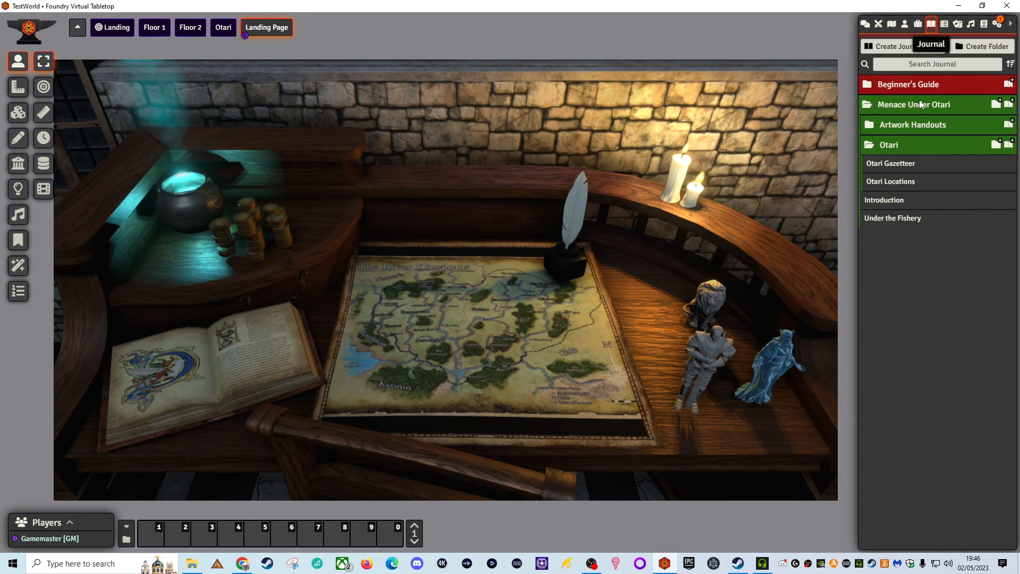
left_click(907, 84)
left_click_drag(896, 145, 455, 306)
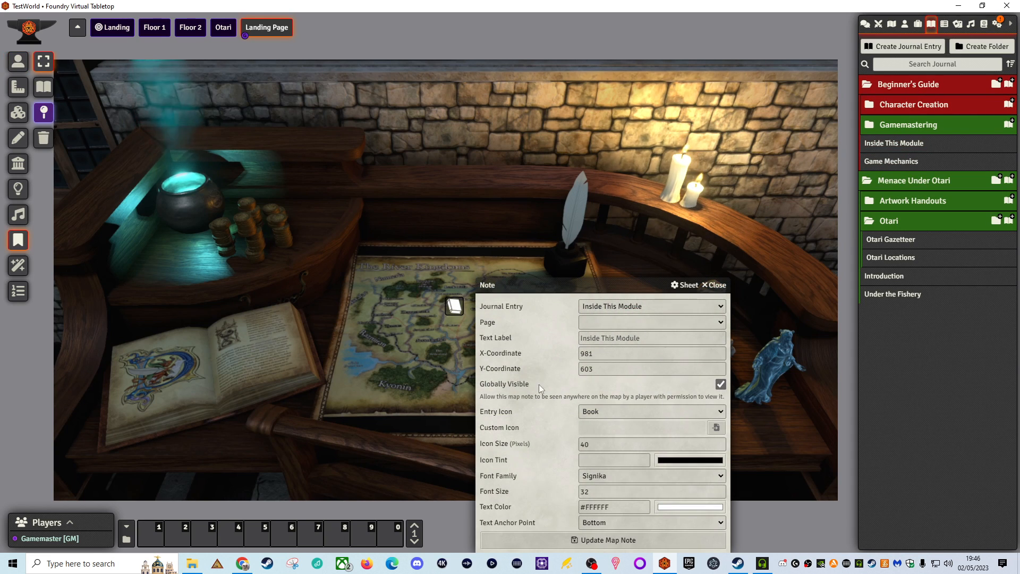
left_click(595, 540)
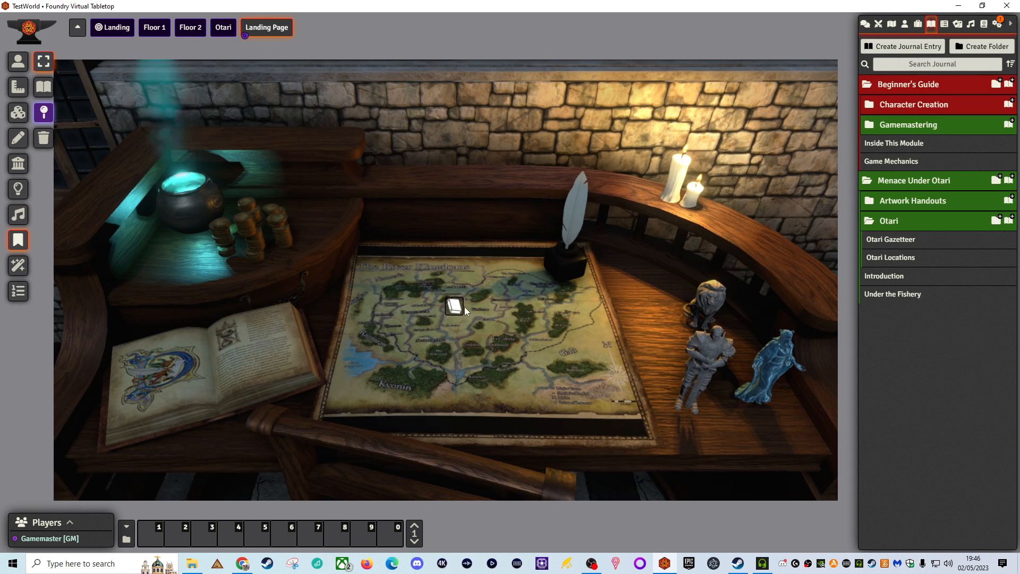
Return to the token controls and test the desk map and knight triggers again, closing each sheet
left_click(17, 61)
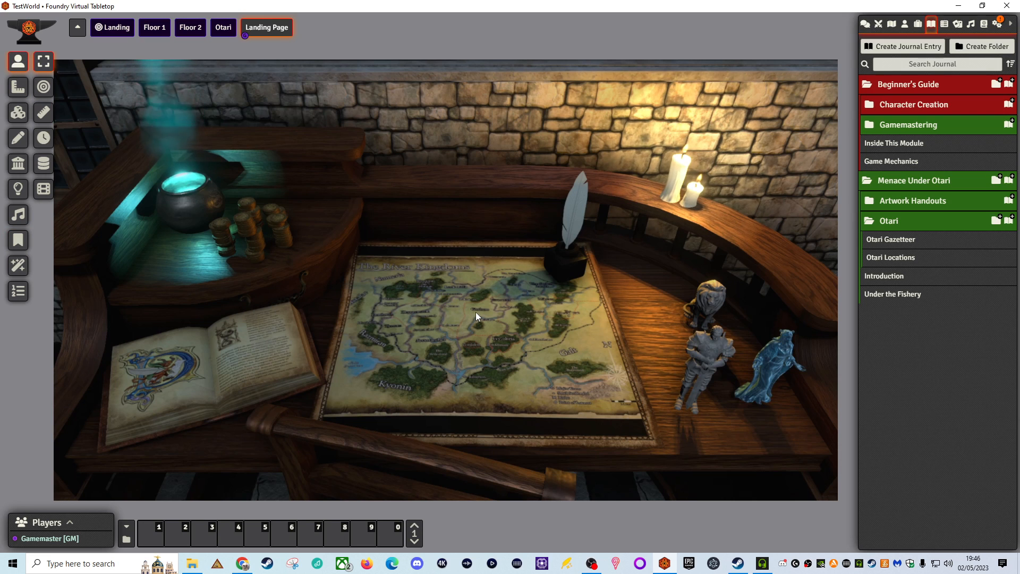
left_click(421, 313)
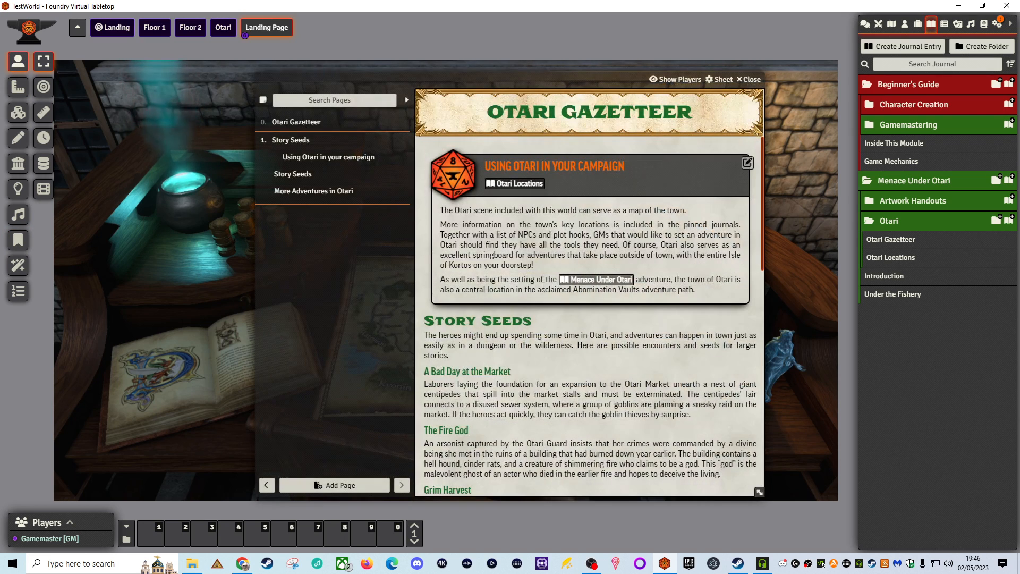
left_click(753, 79)
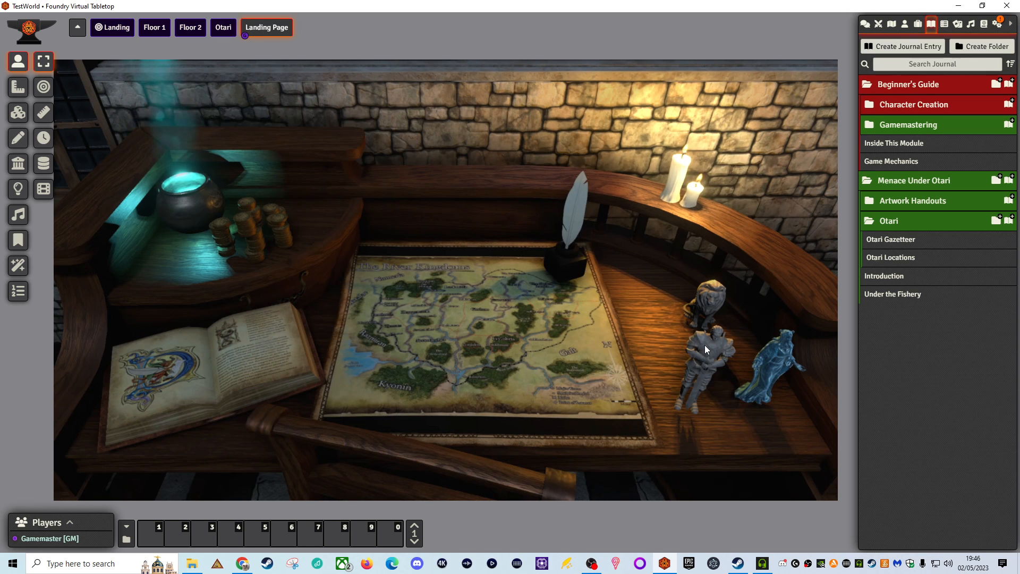
double_click(705, 345)
left_click(694, 79)
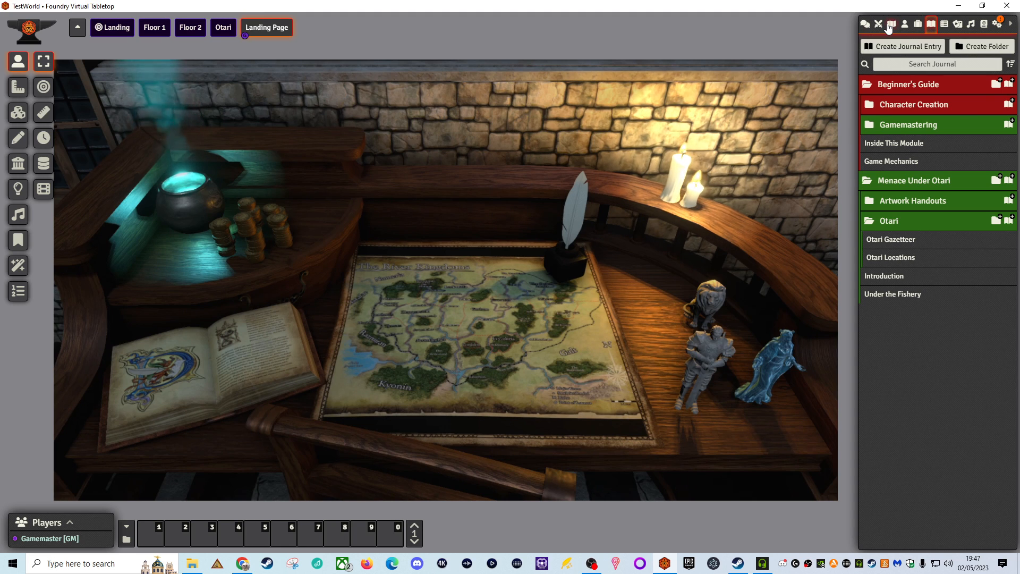
Create a new scene named "night cmap"
left_click(890, 25)
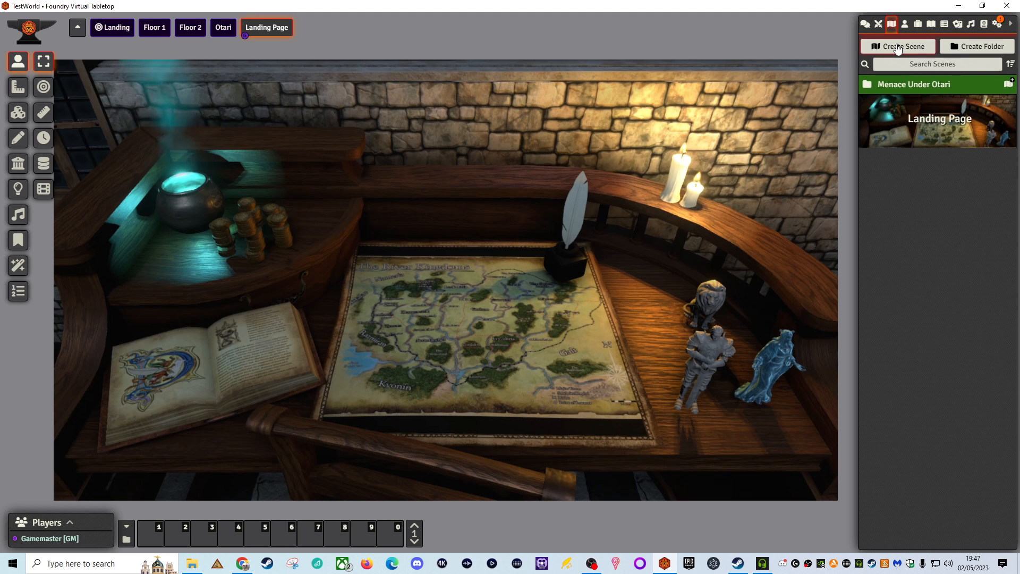
left_click(897, 47)
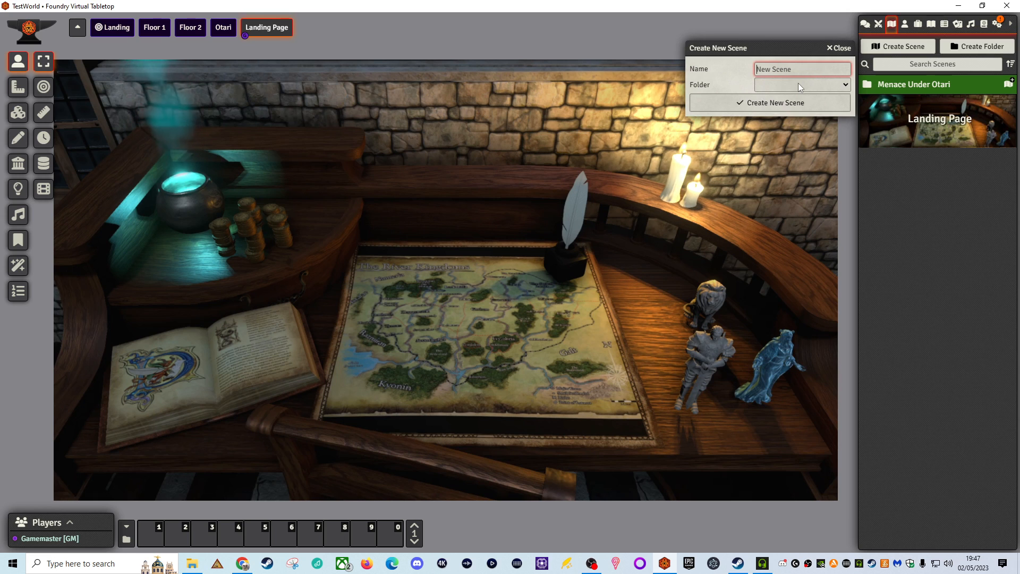
type("night cmap")
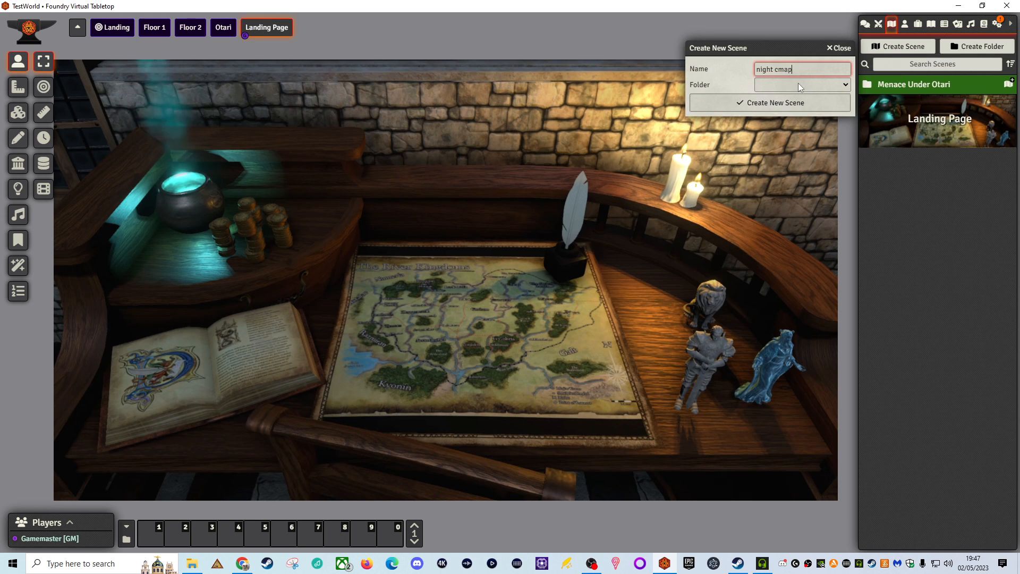
left_click(786, 104)
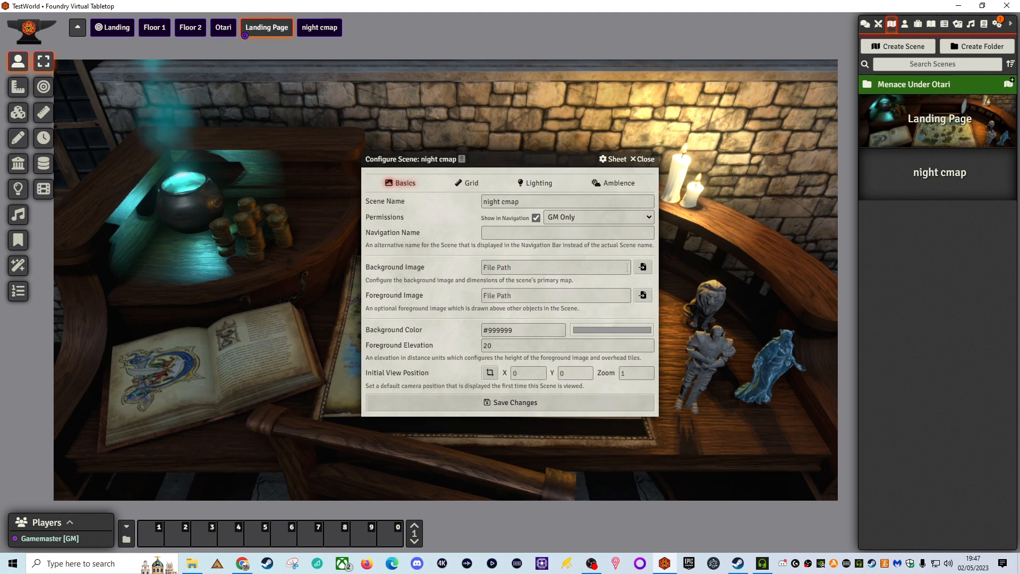
Upload Night Camp.mp4 to worlds/Tiles as the new scene's background, and save the scene, accepting the changed dimensions
left_click(643, 267)
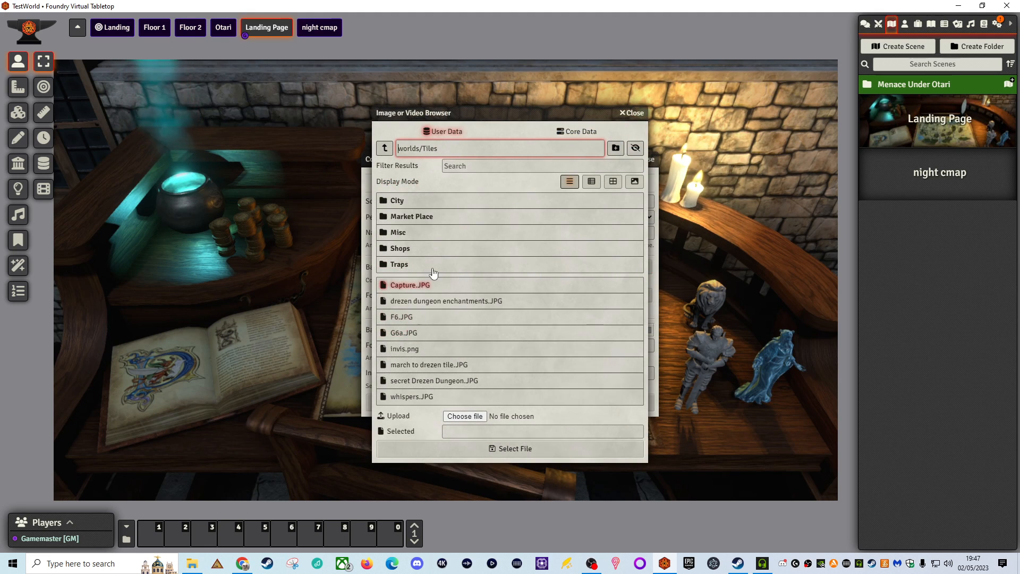
left_click(465, 416)
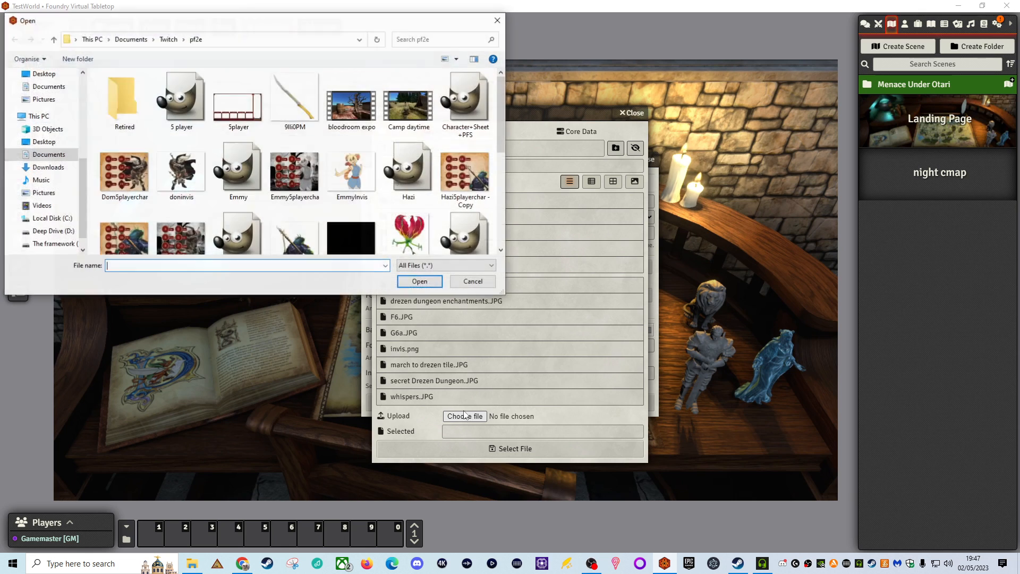
scroll(352, 183, "down", 5)
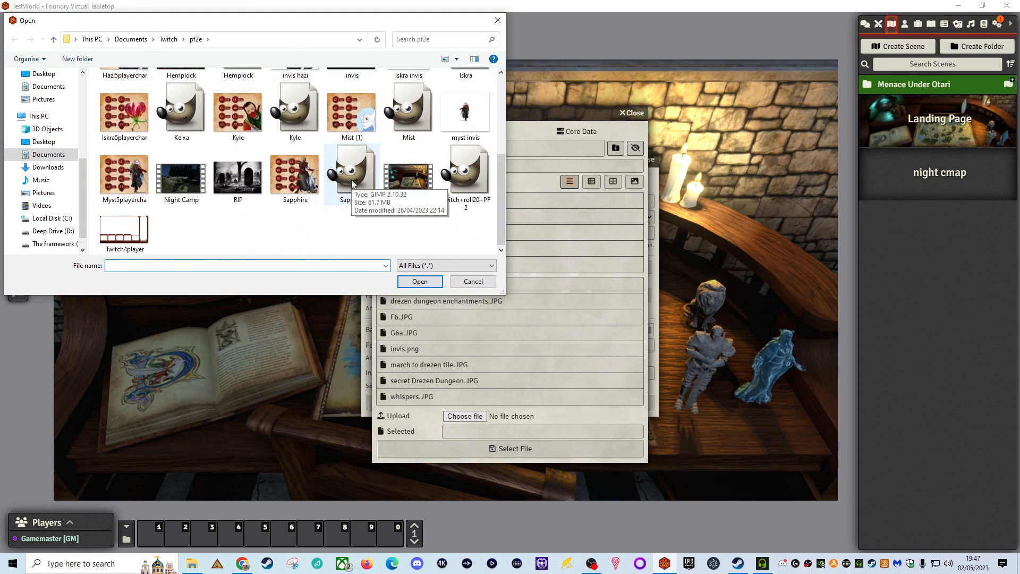
double_click(182, 177)
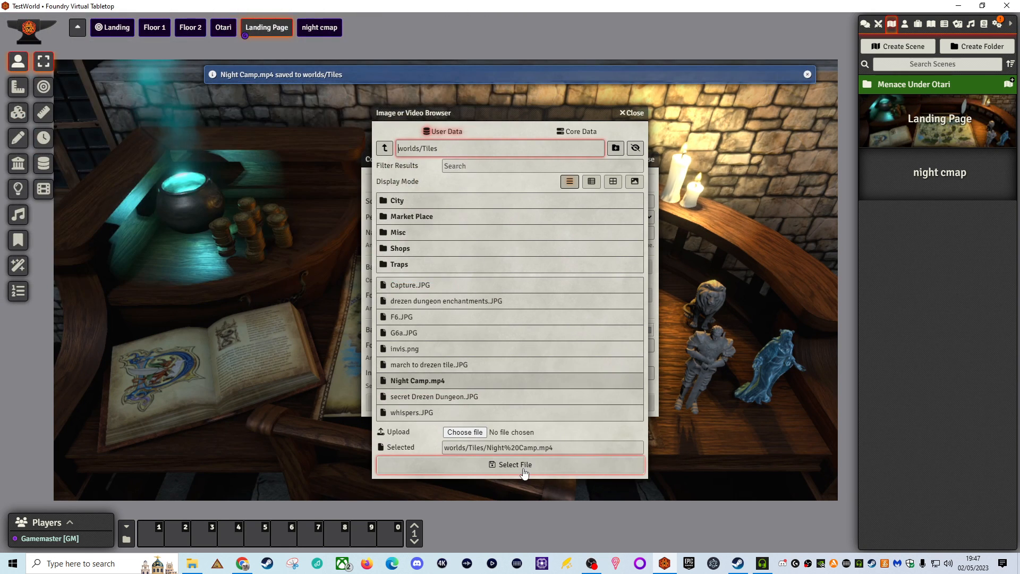
left_click(523, 472)
left_click(516, 402)
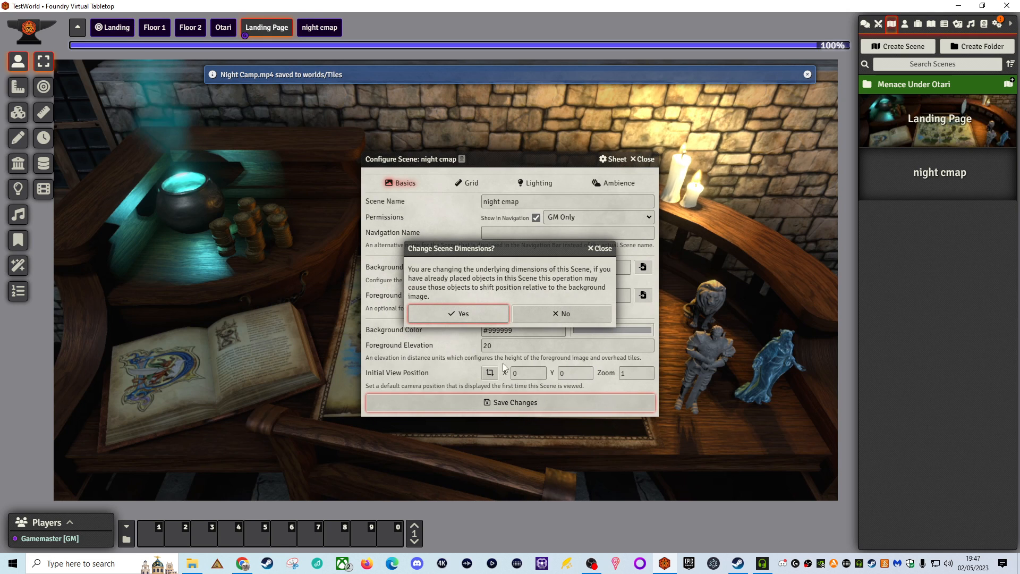
left_click(457, 313)
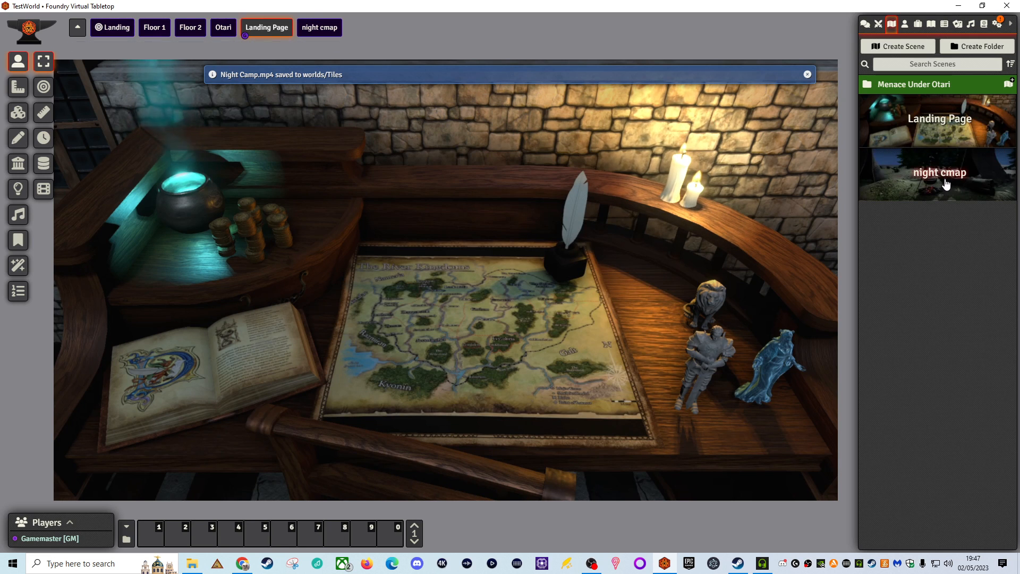
Switch the canvas to the night cmap scene
left_click(945, 183)
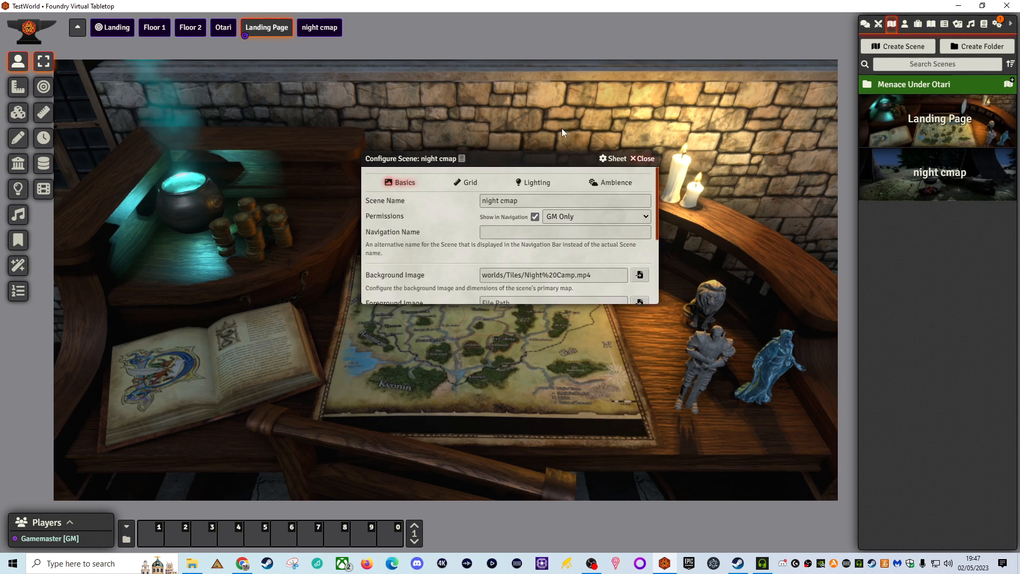
left_click(319, 27)
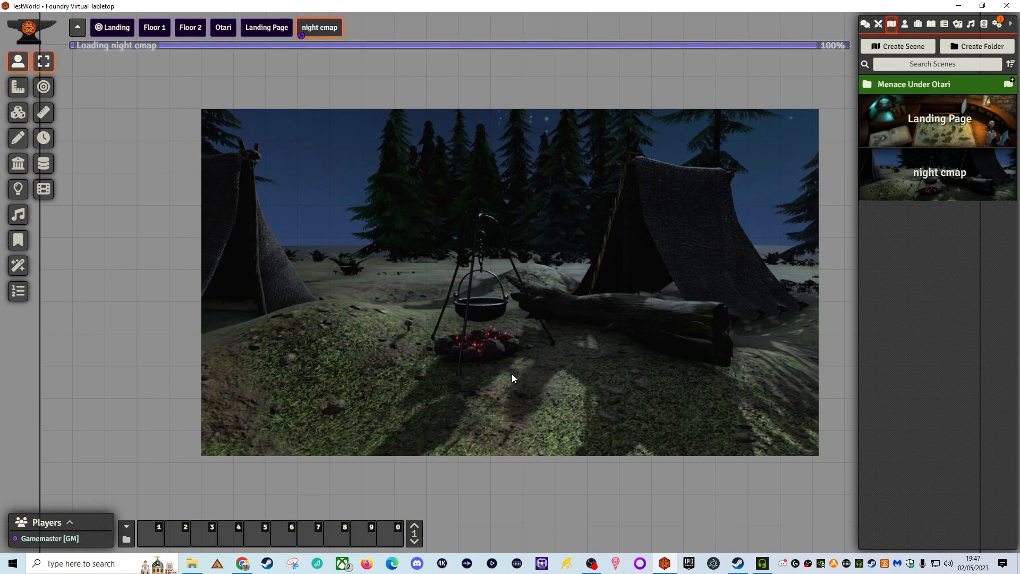
scroll(512, 367, "up", 5)
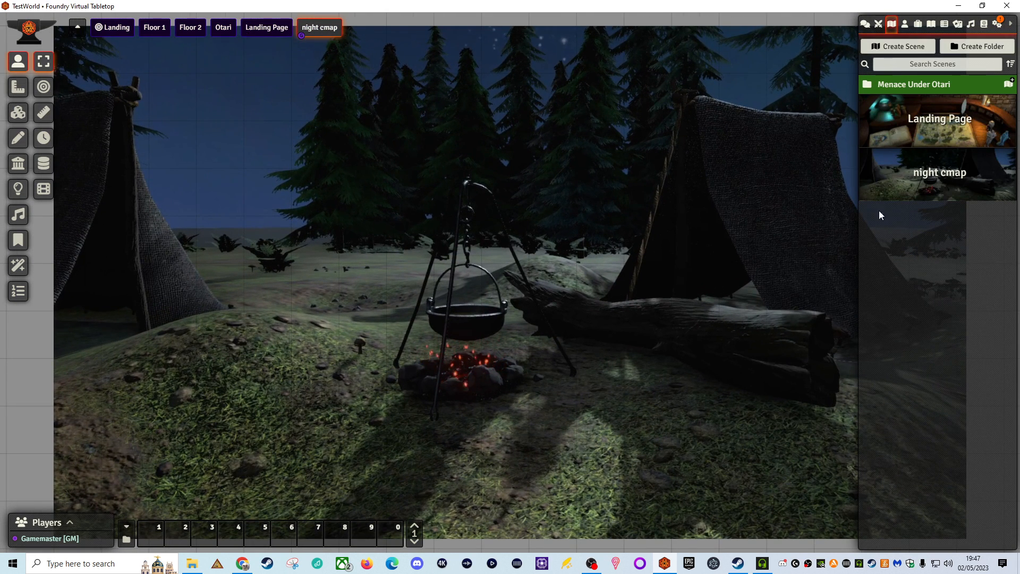
right_click(941, 179)
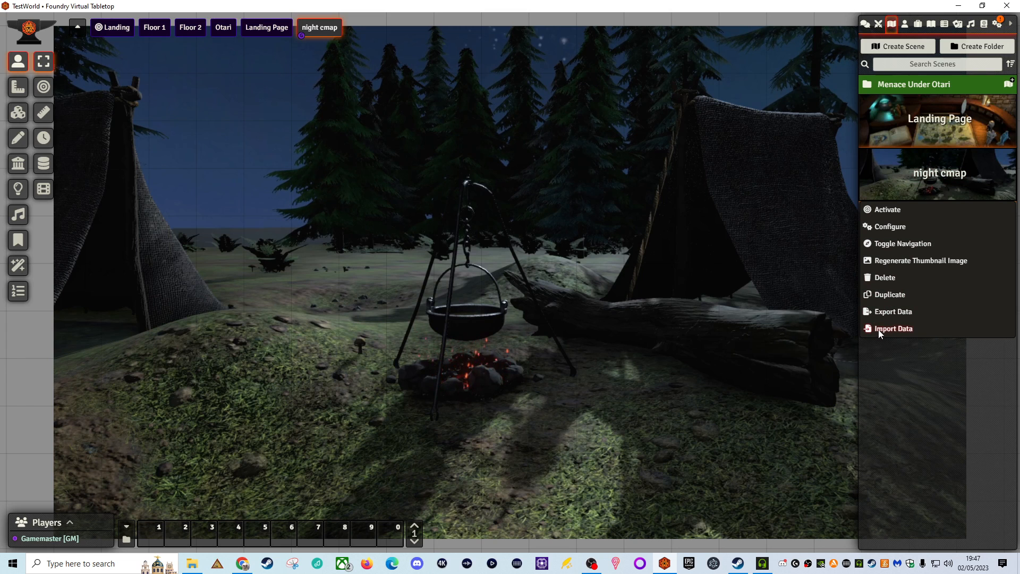
left_click(509, 446)
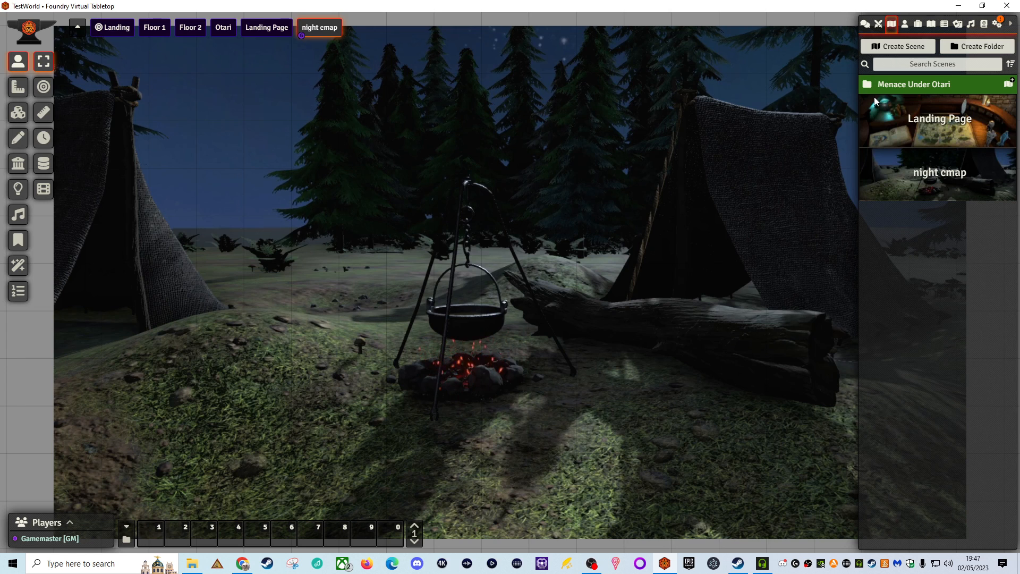
Open the tile browser and go to the images in the worlds/Beastiary folder
left_click(17, 138)
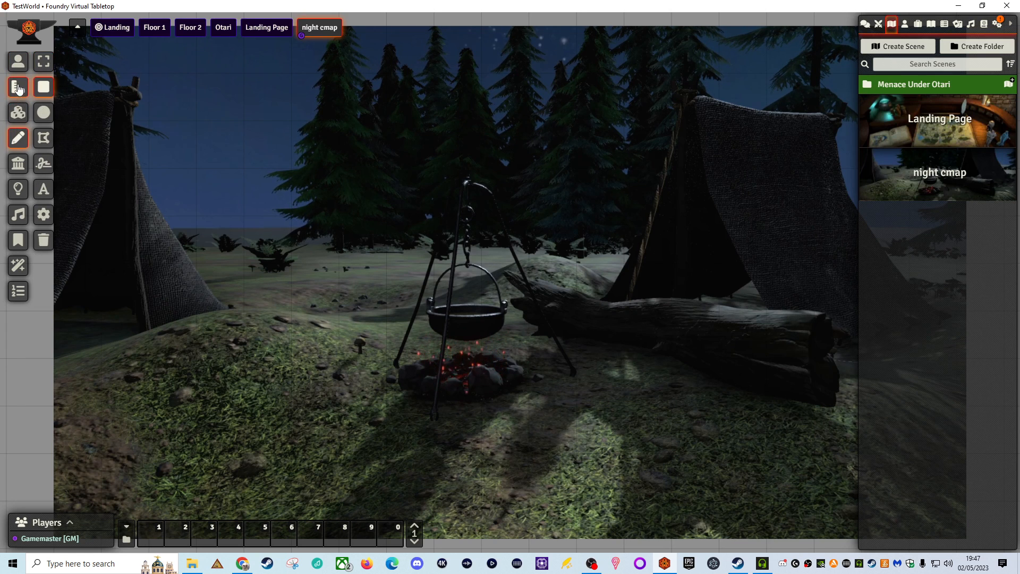
left_click(18, 112)
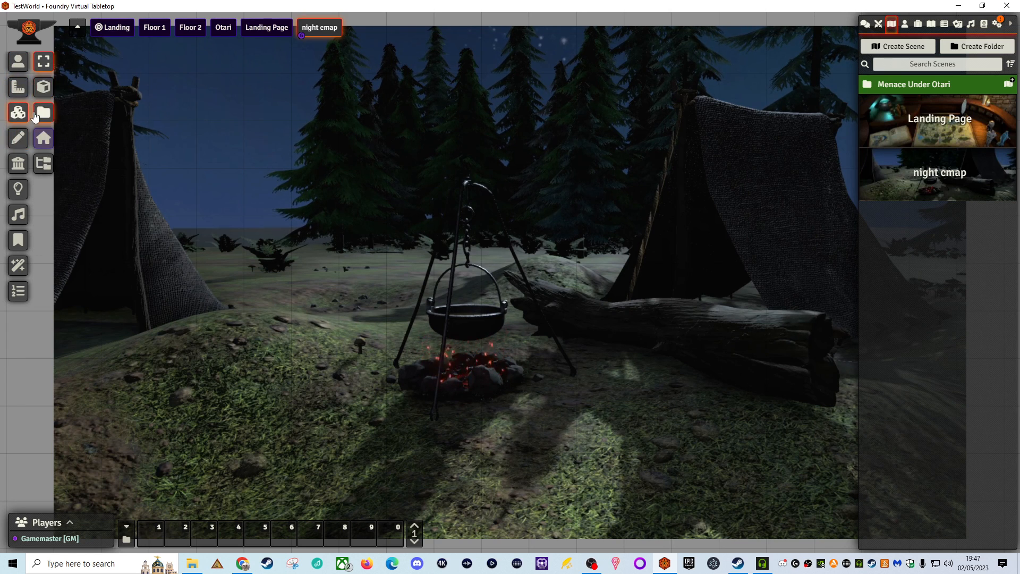
left_click(43, 113)
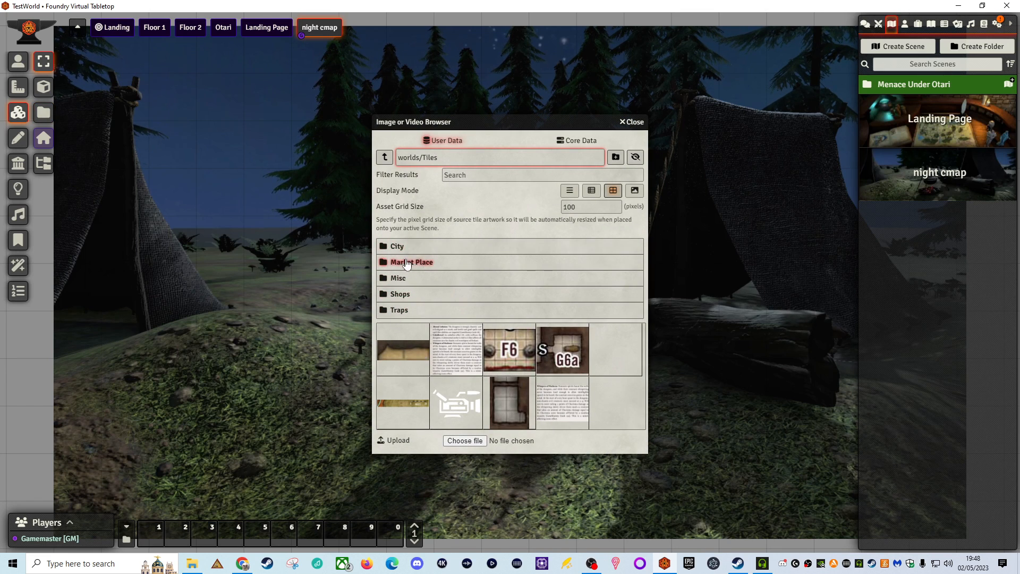
left_click(385, 157)
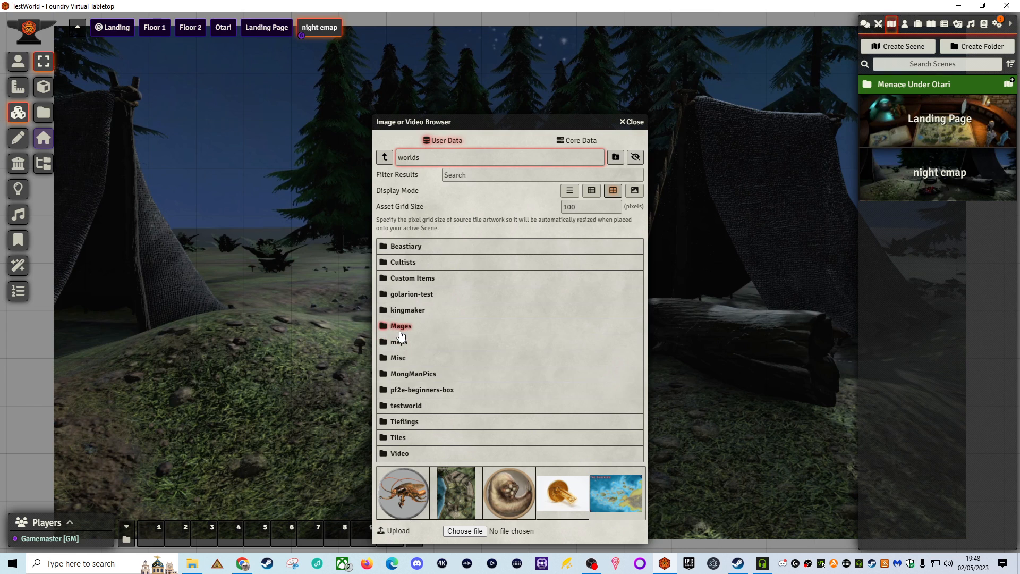
left_click(429, 247)
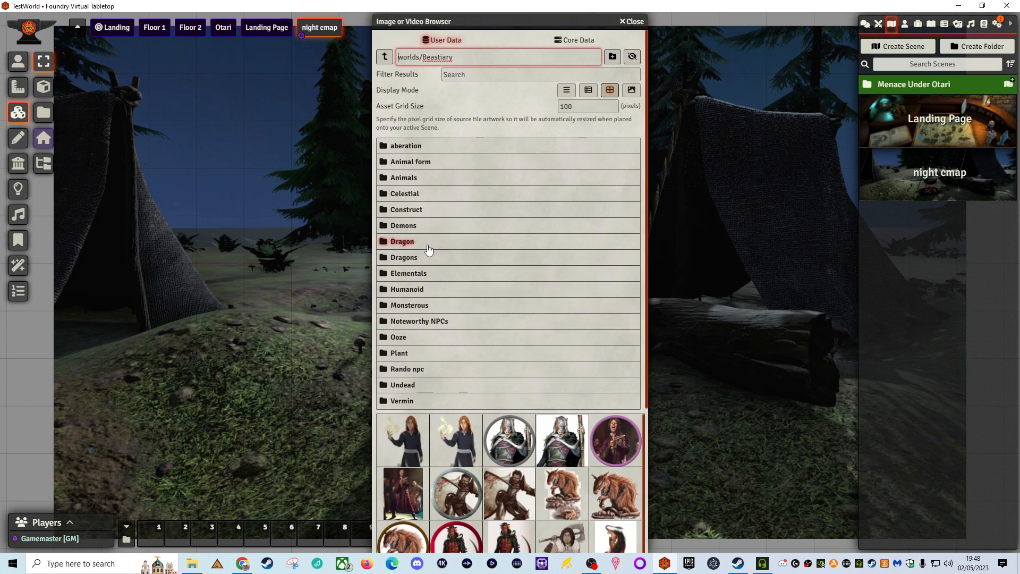
scroll(529, 365, "down", 5)
scroll(532, 367, "down", 1)
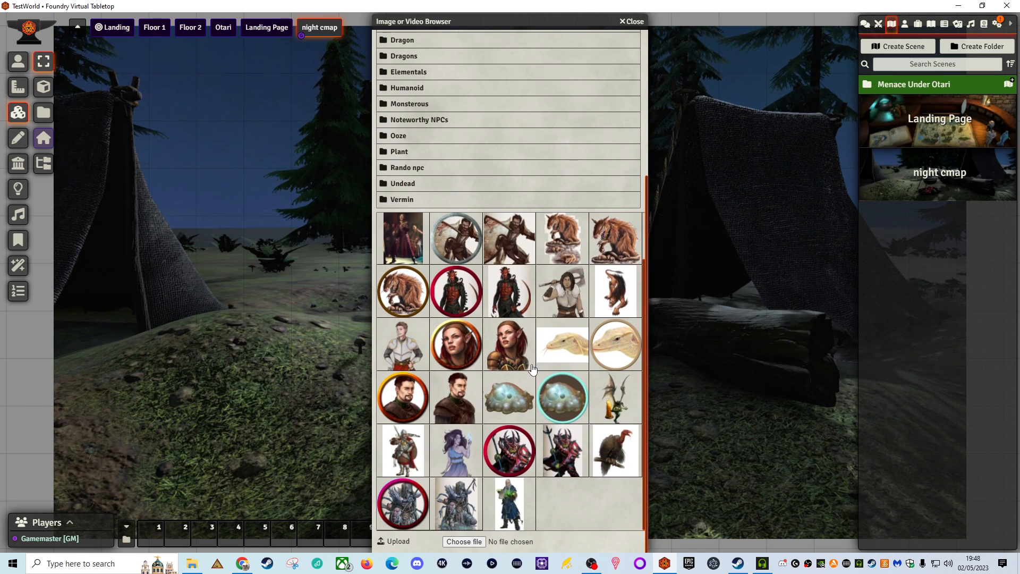
left_click(511, 511)
left_click_drag(511, 511, 282, 326)
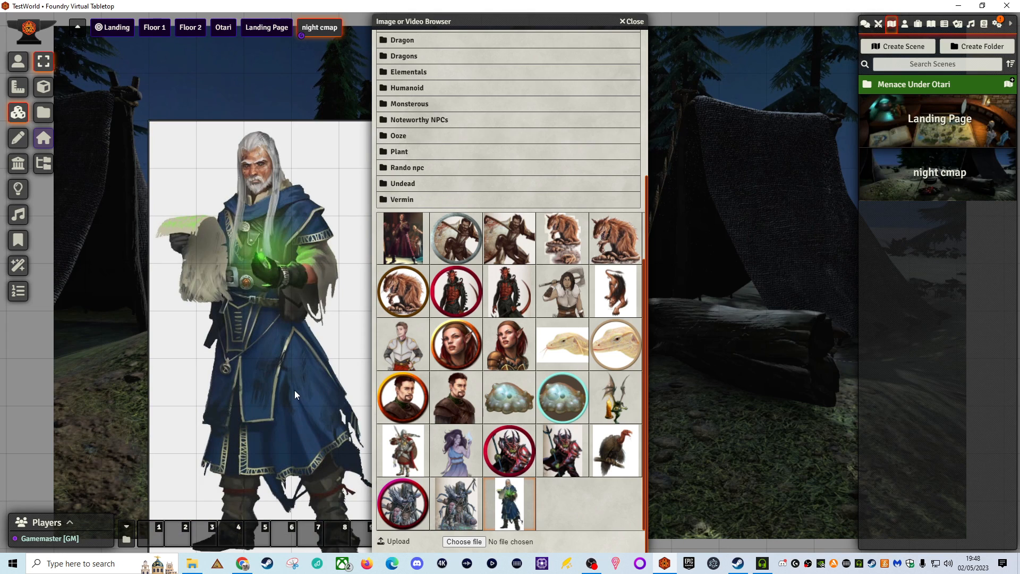
key("Delete")
Place the purple-haired woman and axe-carrying warrior images as tiles on either side of the campfire, and close the browser
left_click_drag(457, 455, 299, 442)
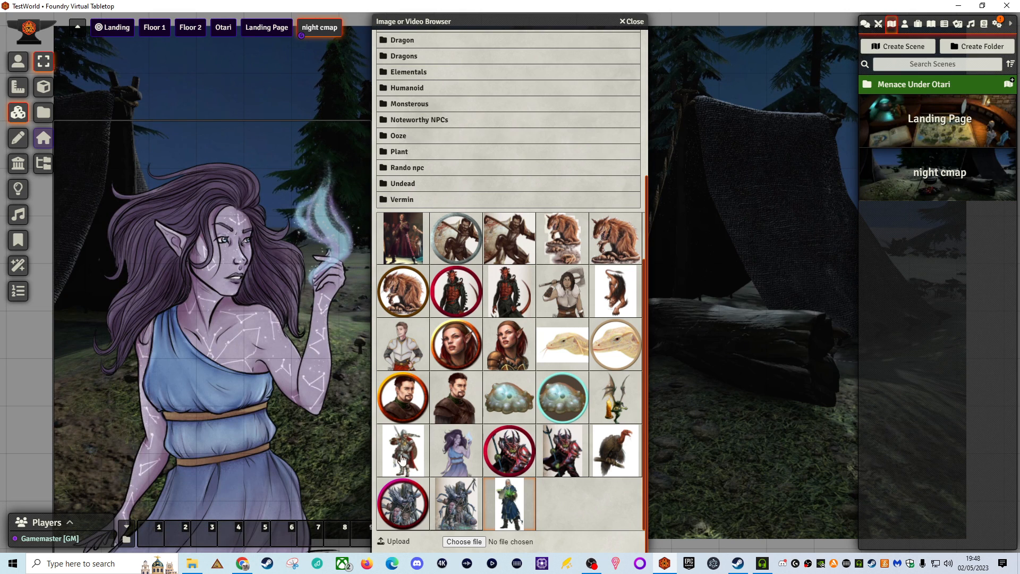
left_click_drag(455, 400, 796, 393)
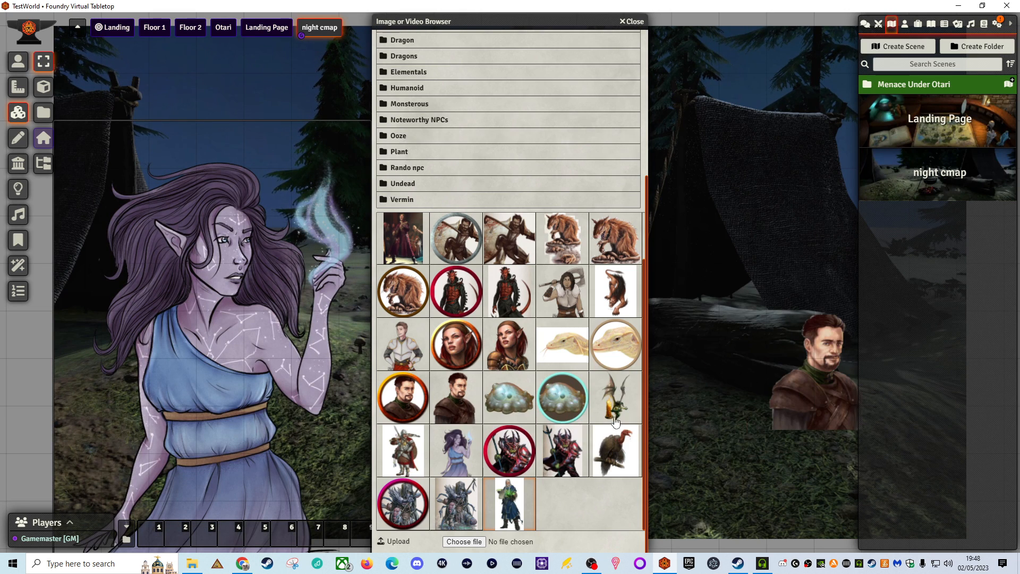
left_click_drag(552, 303, 763, 366)
left_click(632, 21)
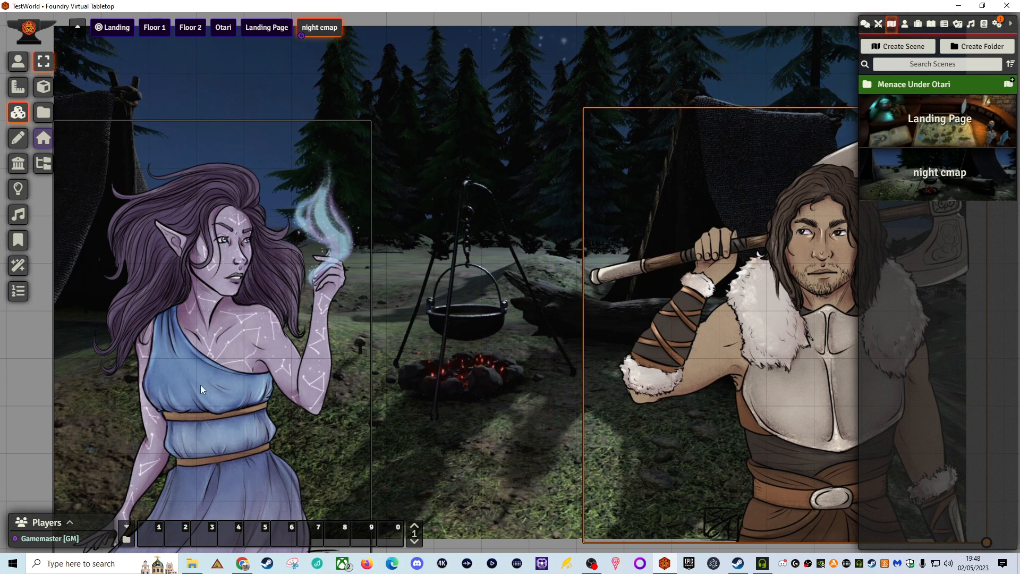
Move the purple-haired woman's tile farther from the campfire to the scene's edge, and return to the token controls
left_click_drag(201, 389, 154, 342)
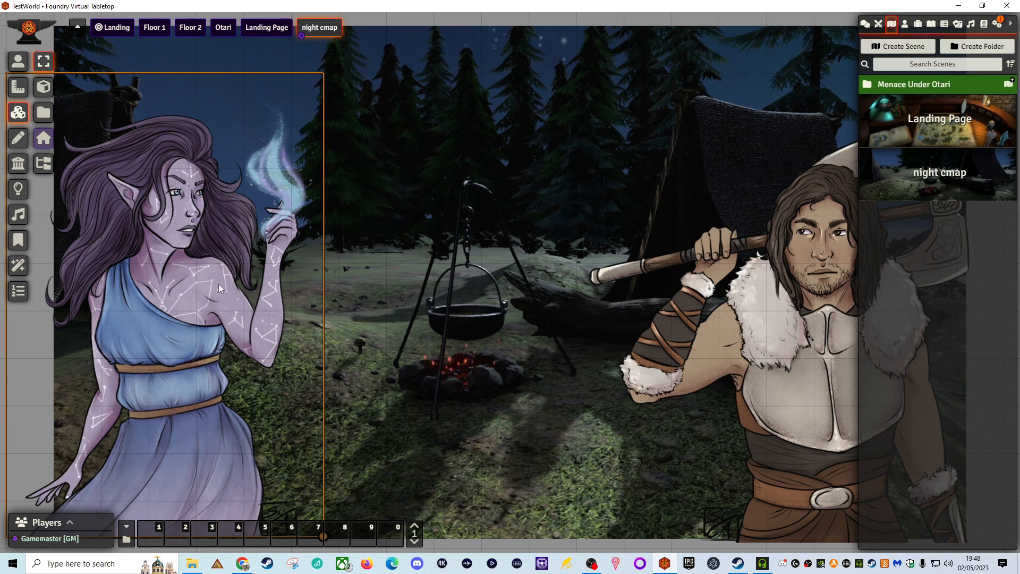
left_click(19, 61)
scroll(445, 424, "down", 4)
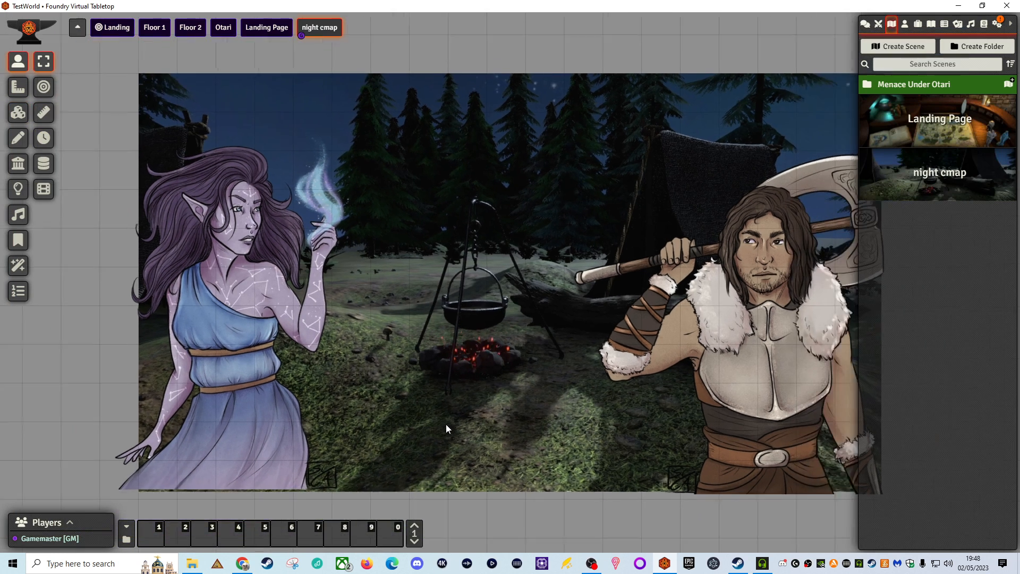
scroll(445, 423, "down", 2)
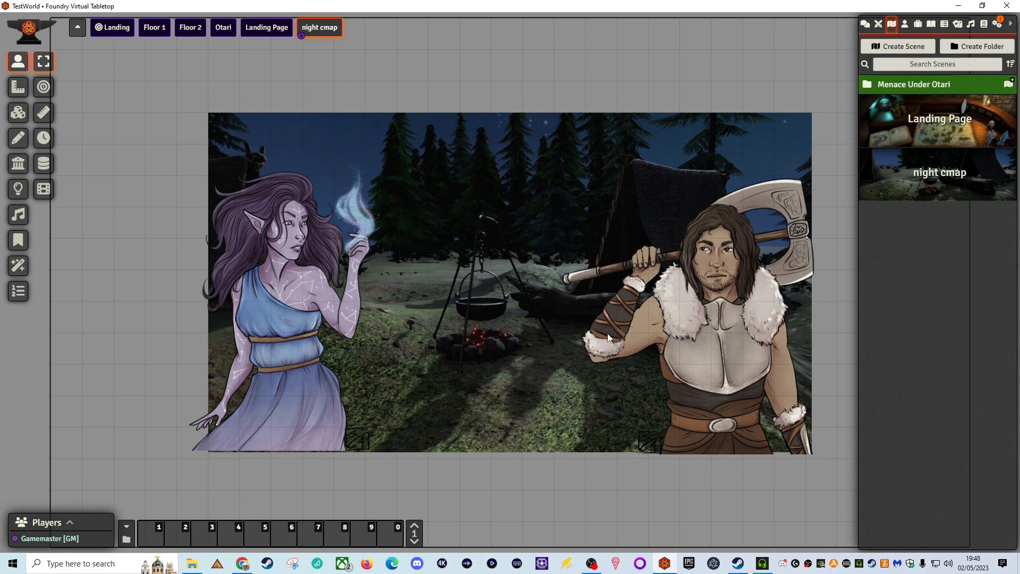
scroll(459, 345, "up", 6)
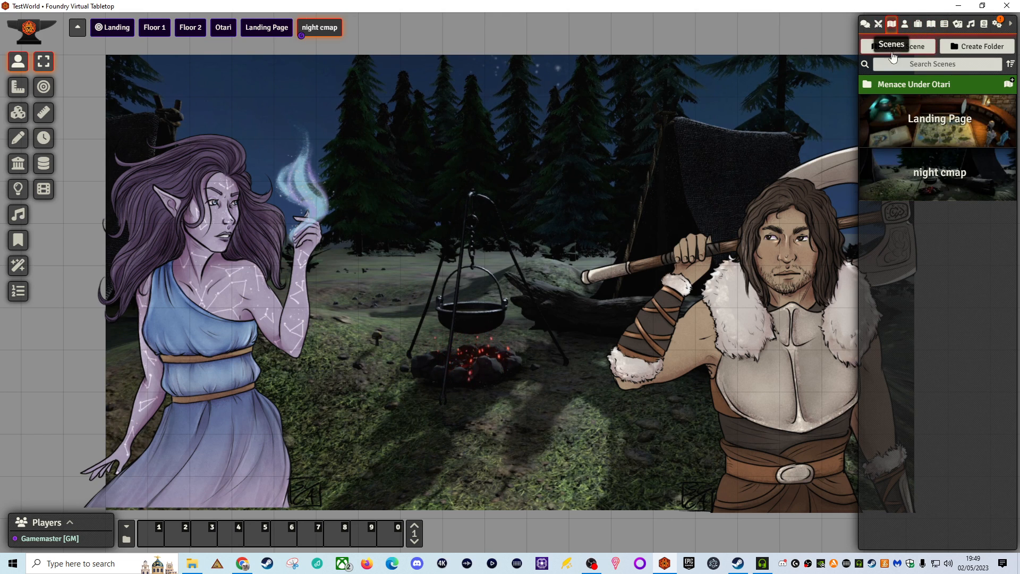
Add a Video page named "night camp" to the Introduction journal
left_click(931, 26)
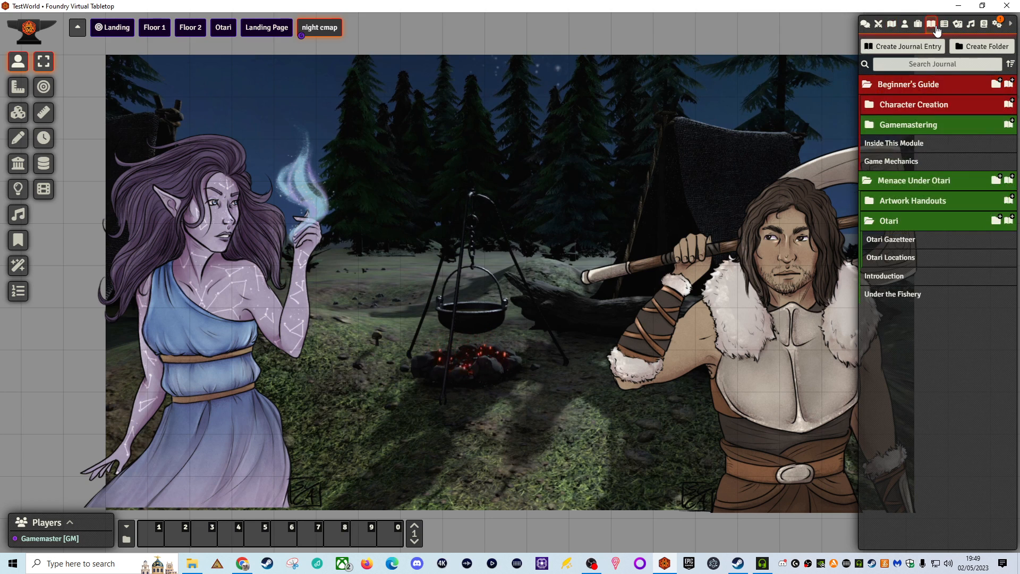
left_click(892, 277)
left_click(301, 484)
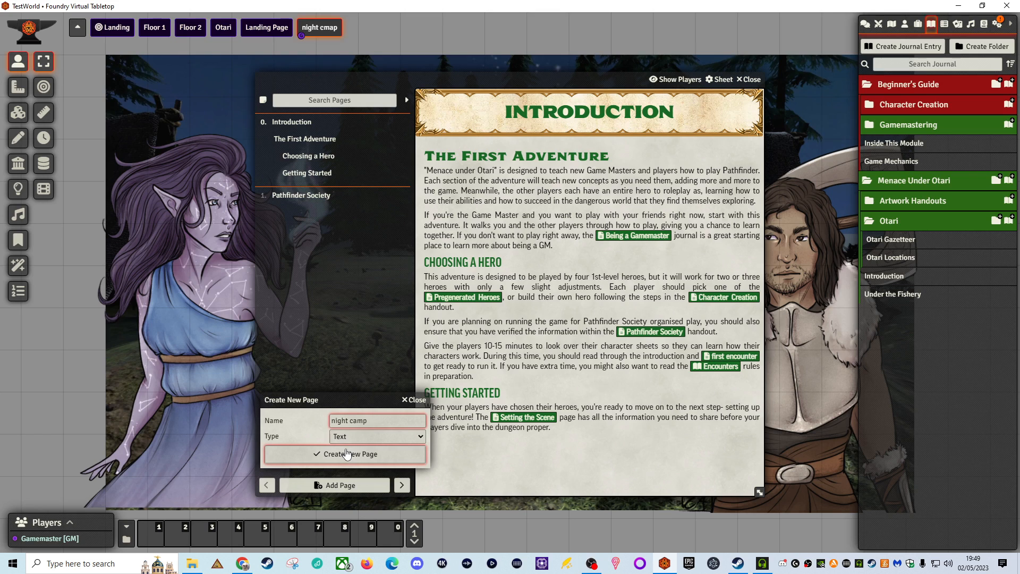
left_click(340, 437)
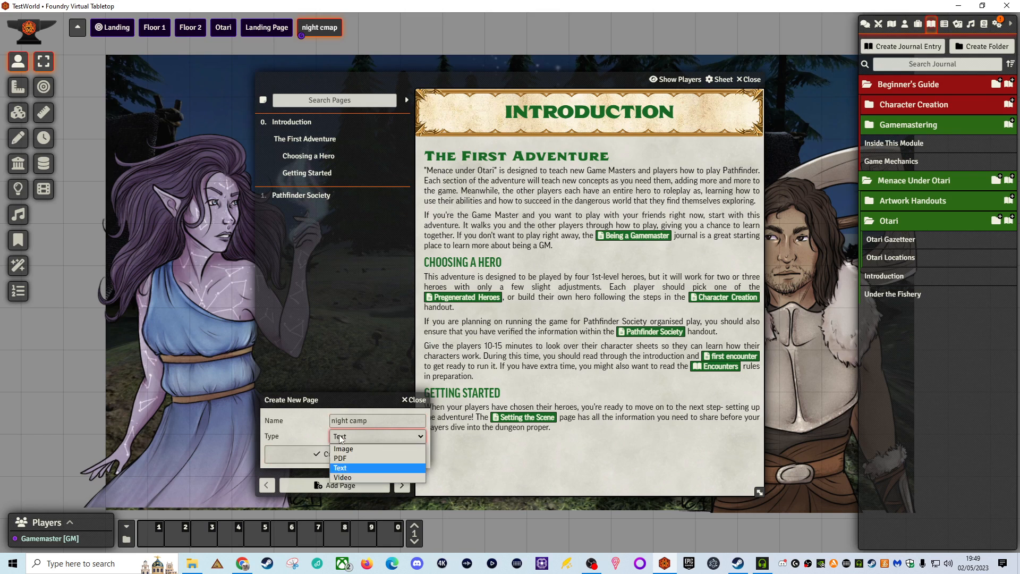
left_click(348, 477)
left_click(348, 453)
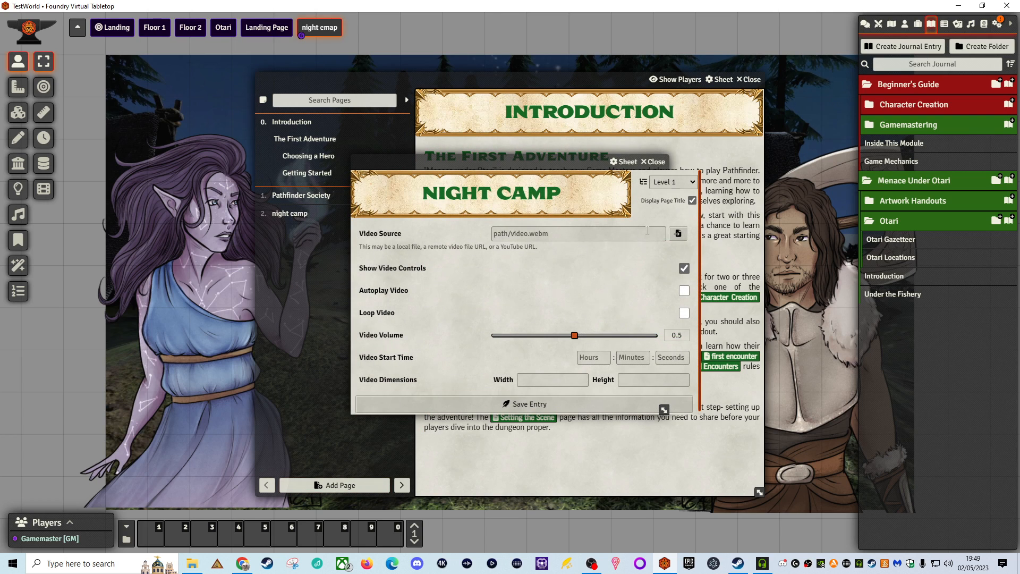
Upload bloodroom expo.mp4 to worlds/Video and select it as the night camp page's video source
left_click(678, 233)
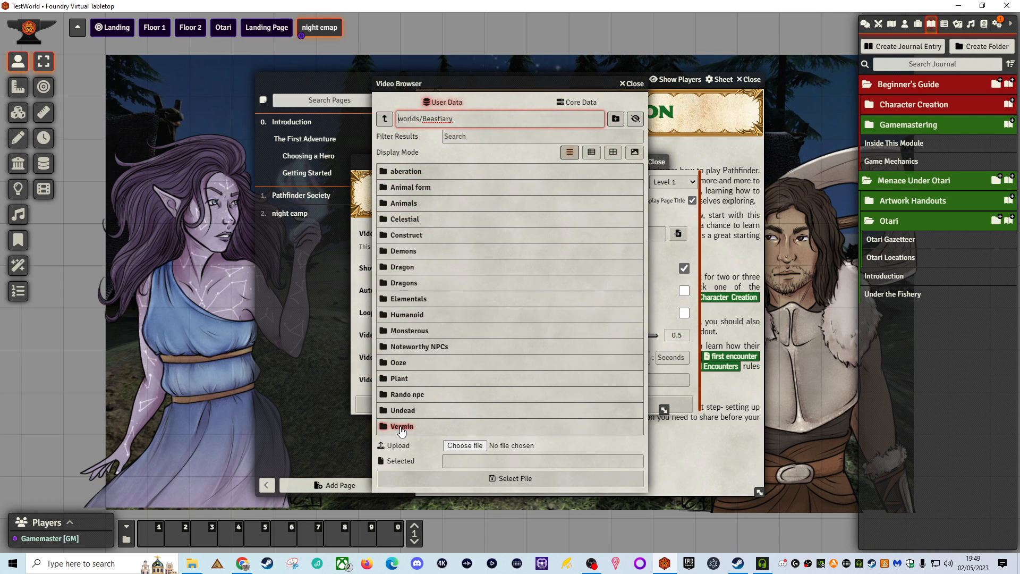
left_click(385, 118)
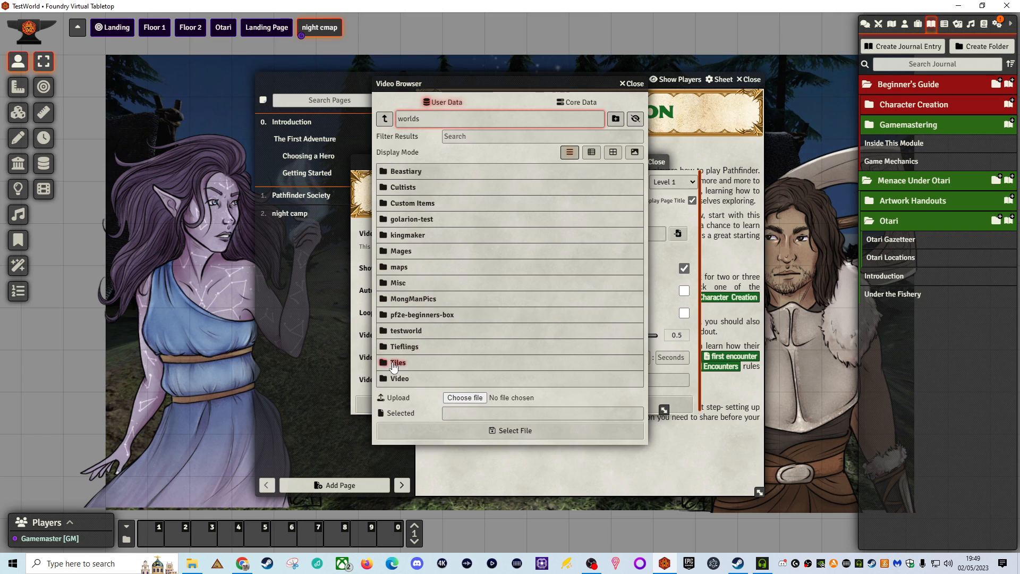
left_click(395, 378)
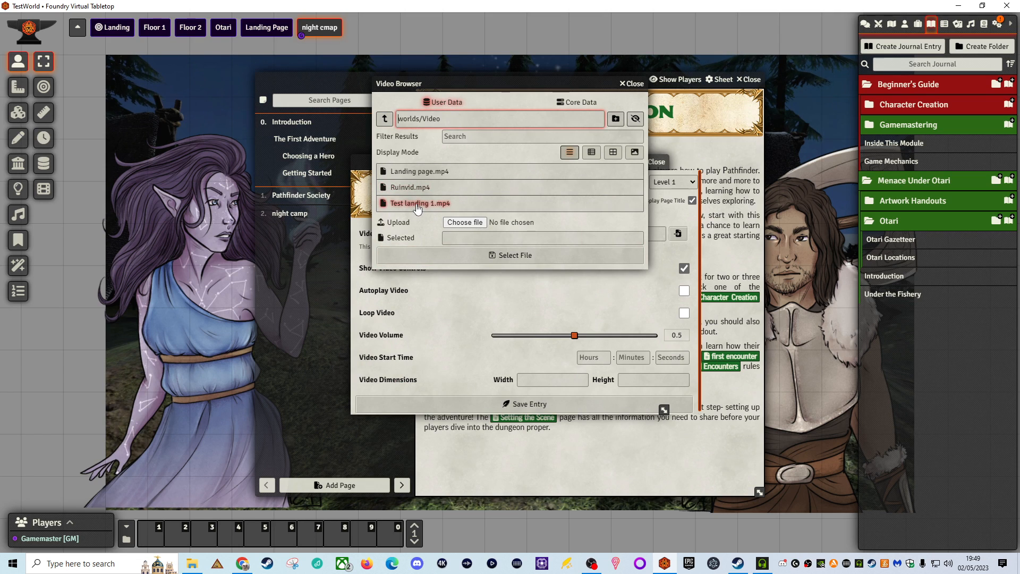
left_click(464, 222)
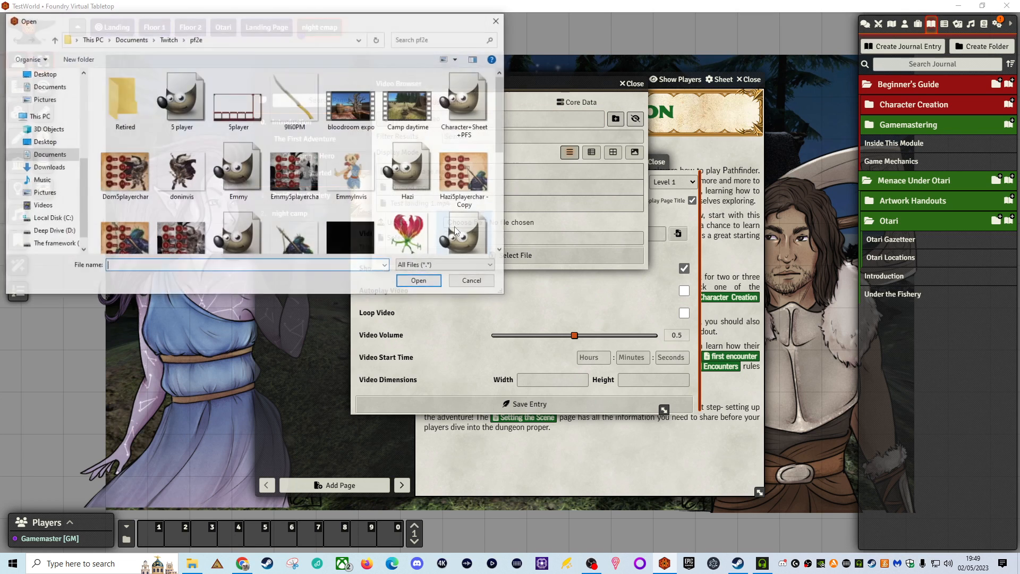
left_click(408, 105)
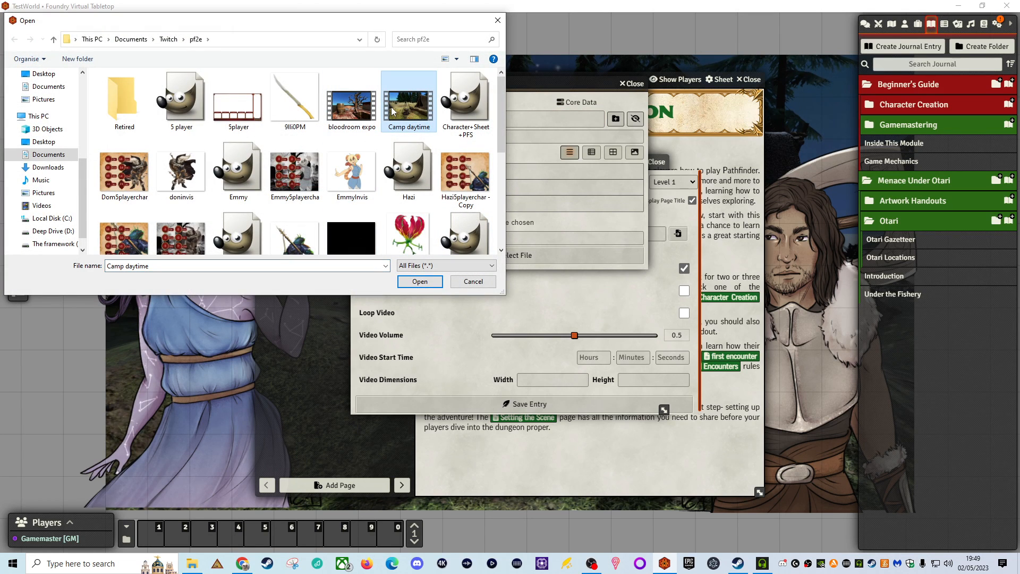
double_click(356, 109)
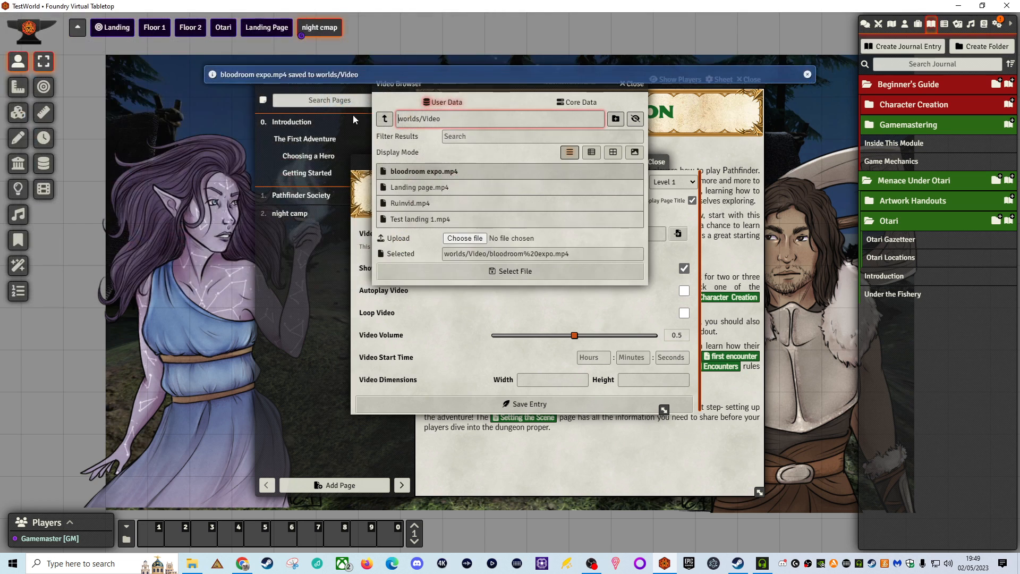
left_click(465, 272)
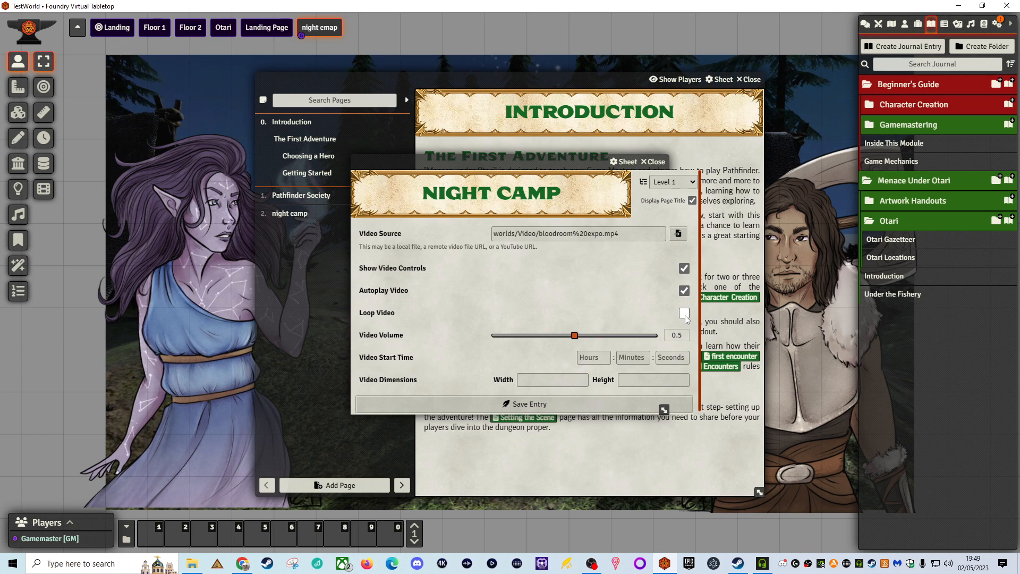
Enable autoplay and looping for the video with its volume at minimum, and open the night camp page in the journal
scroll(576, 324, "down", 1)
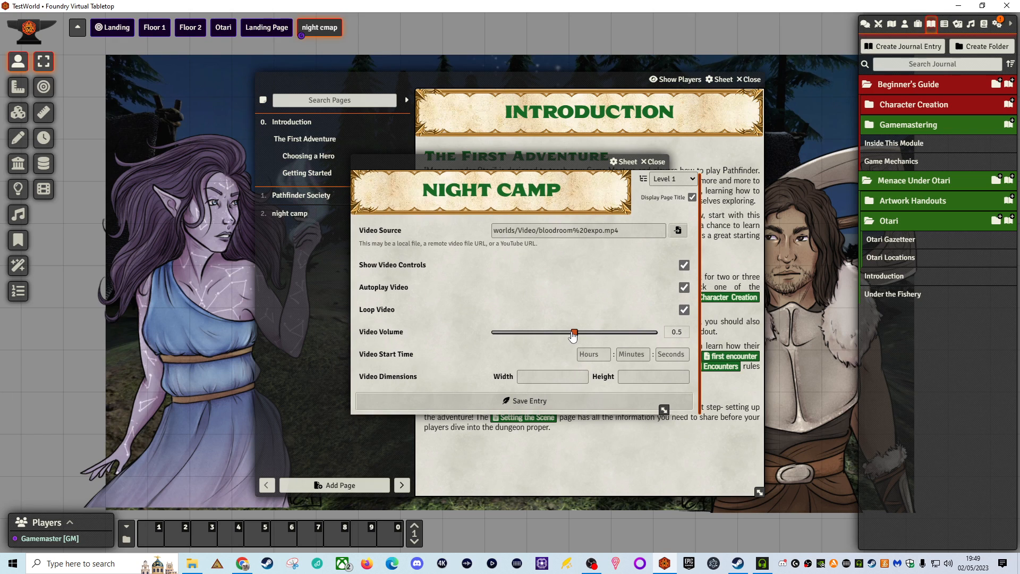
left_click_drag(573, 334, 434, 339)
left_click(288, 213)
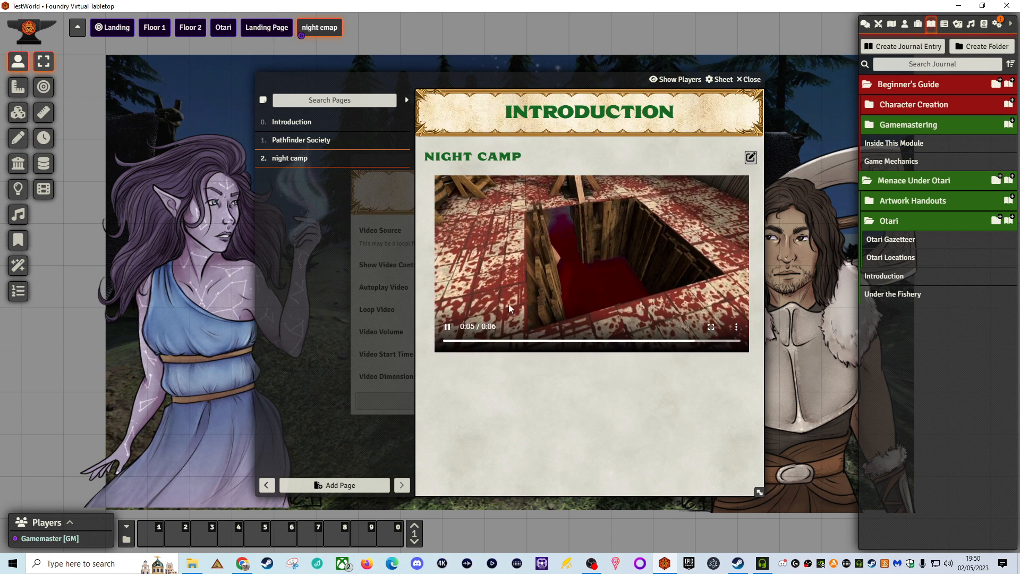
Check the options for showing the journal to players, and test seeking, playing and pausing the night camp video
left_click(675, 79)
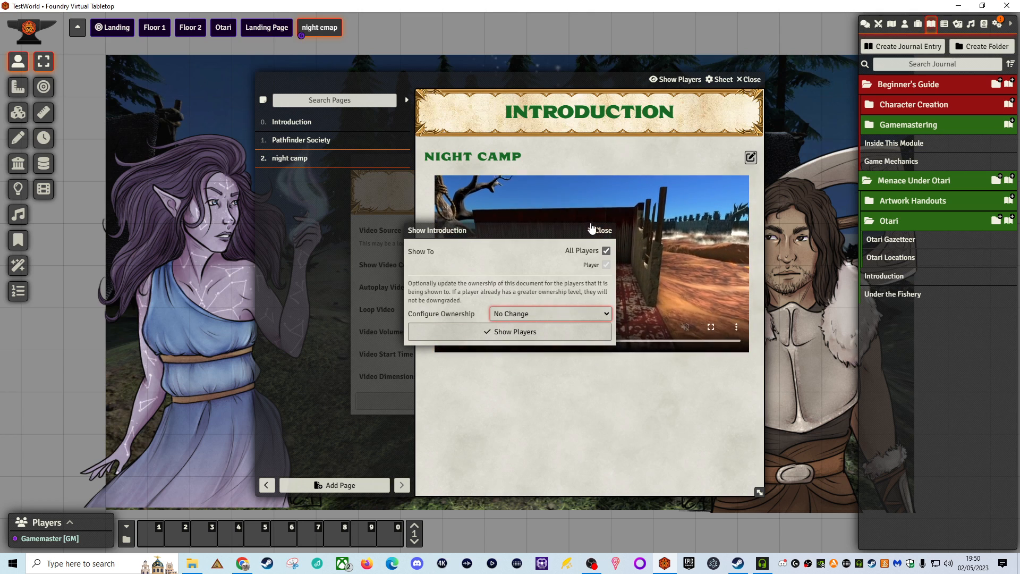
left_click(600, 229)
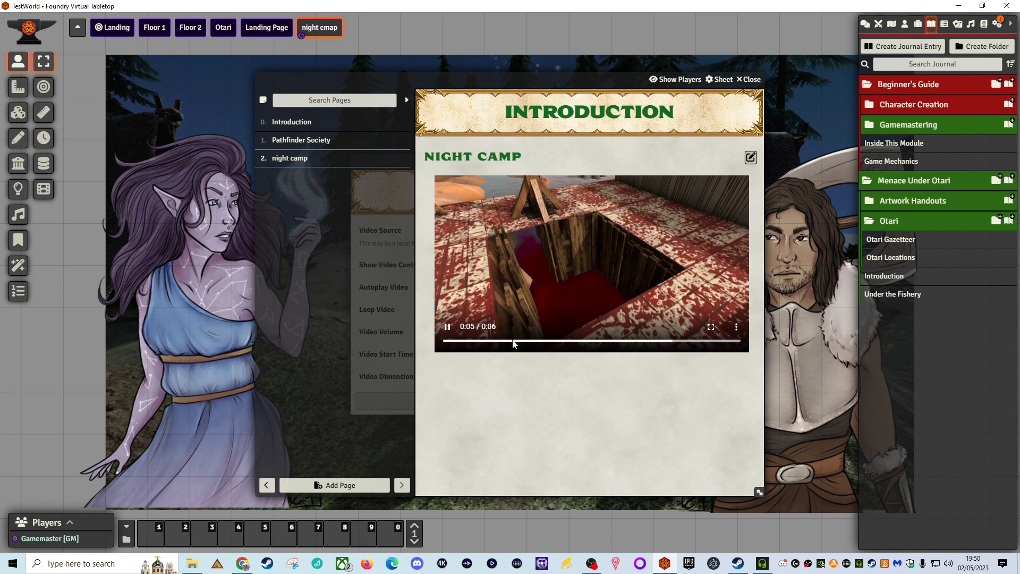
left_click(511, 341)
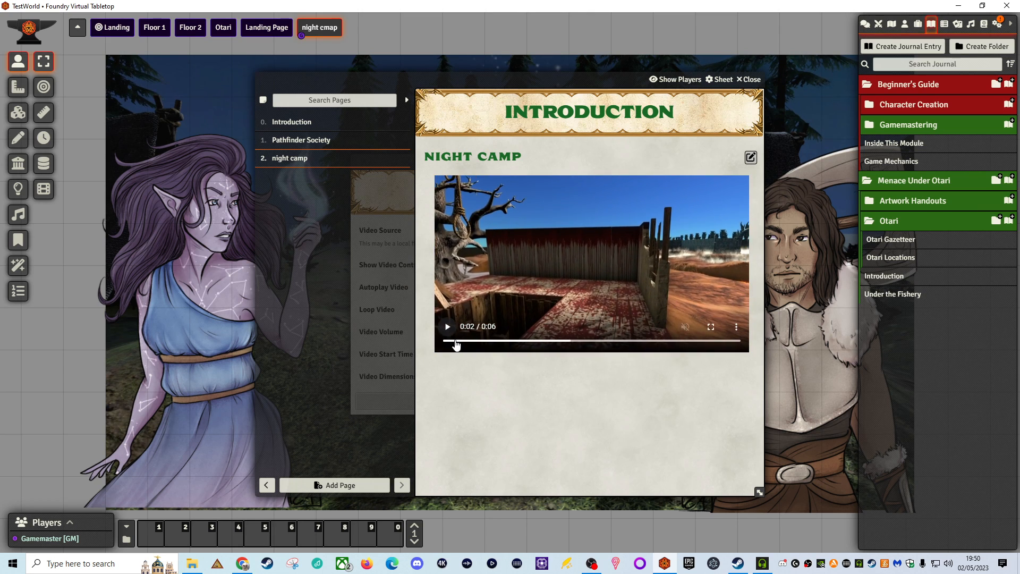
left_click(460, 341)
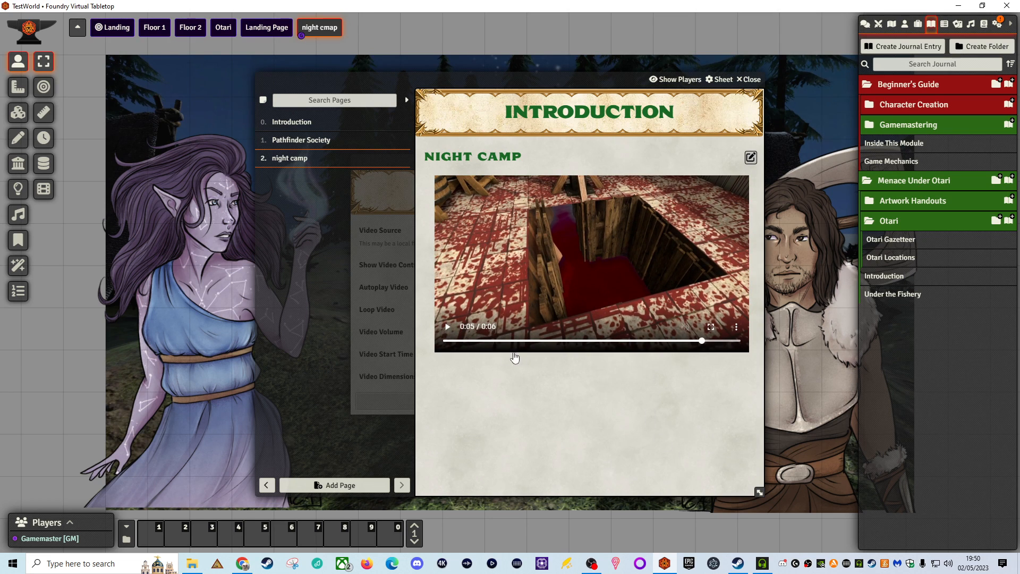
left_click(476, 341)
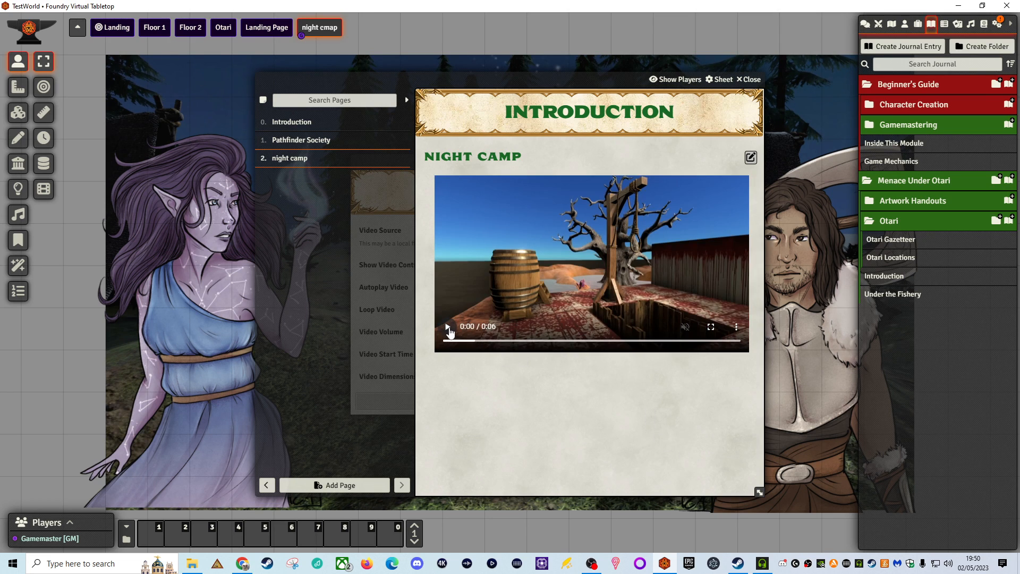
left_click(448, 327)
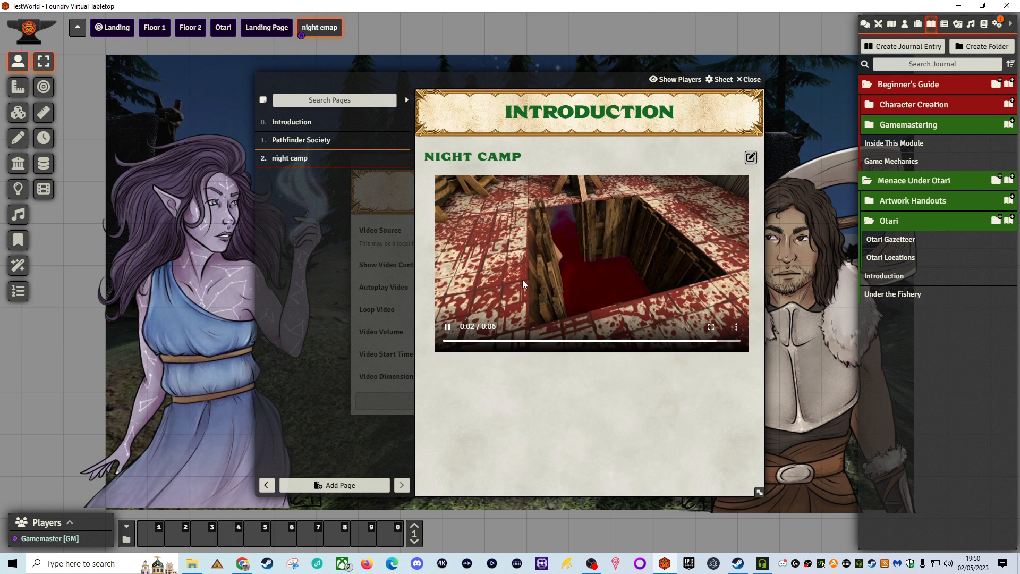
left_click(448, 327)
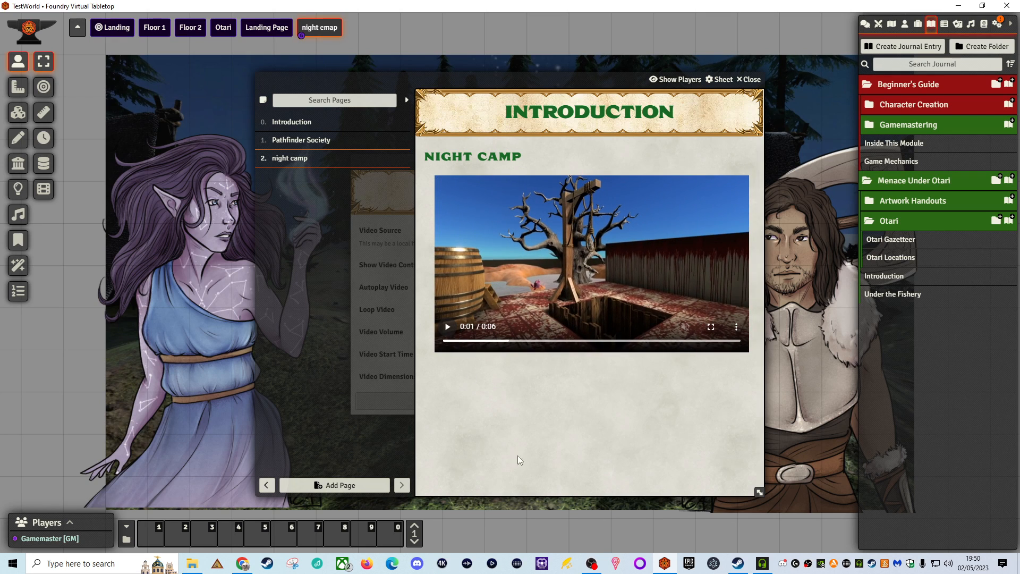